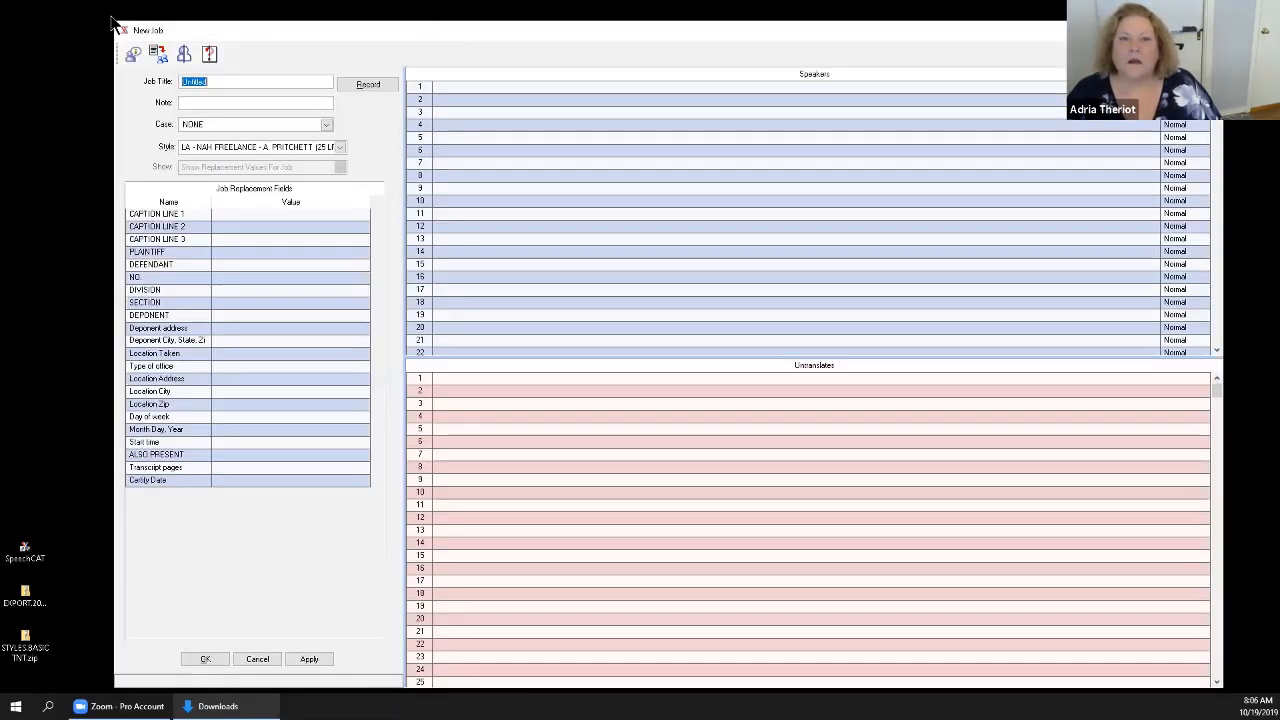
Shrink the New Job window and set the job's style to LA-COURT STYLE NO INDEX-LEGAL.
drag(113, 20, 467, 183)
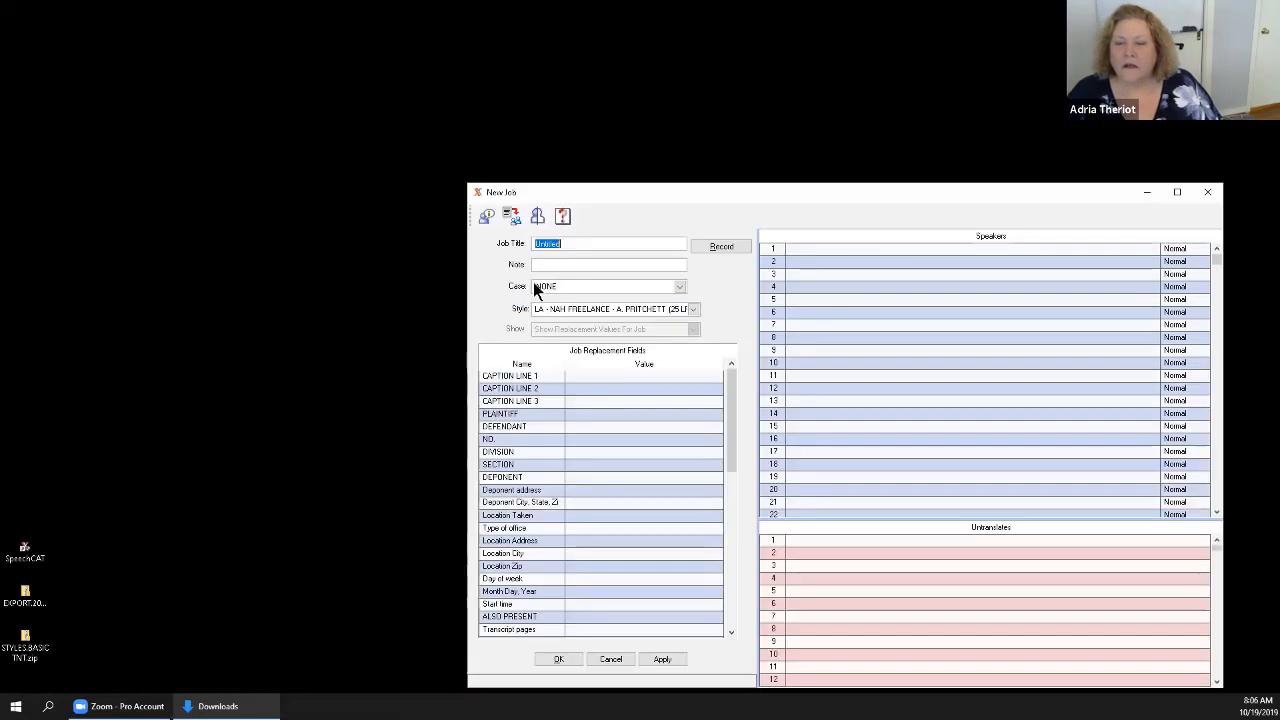
click(694, 310)
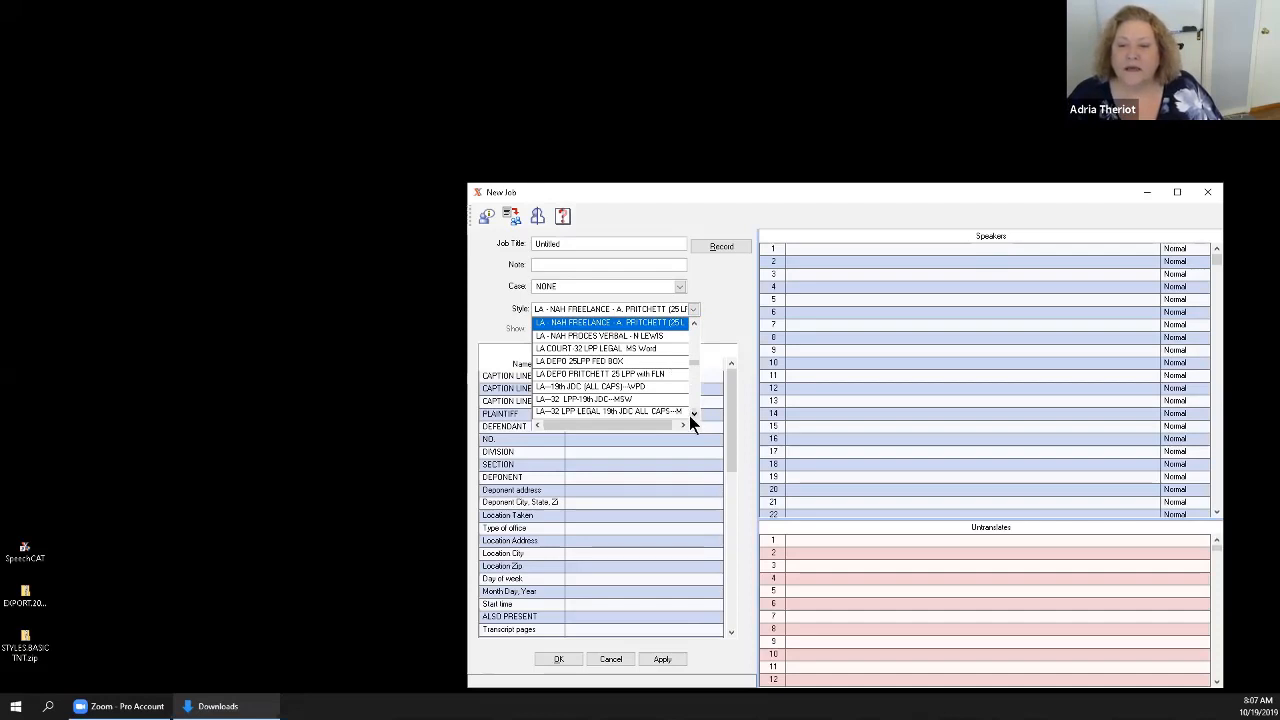
scroll(689, 415, down, 5)
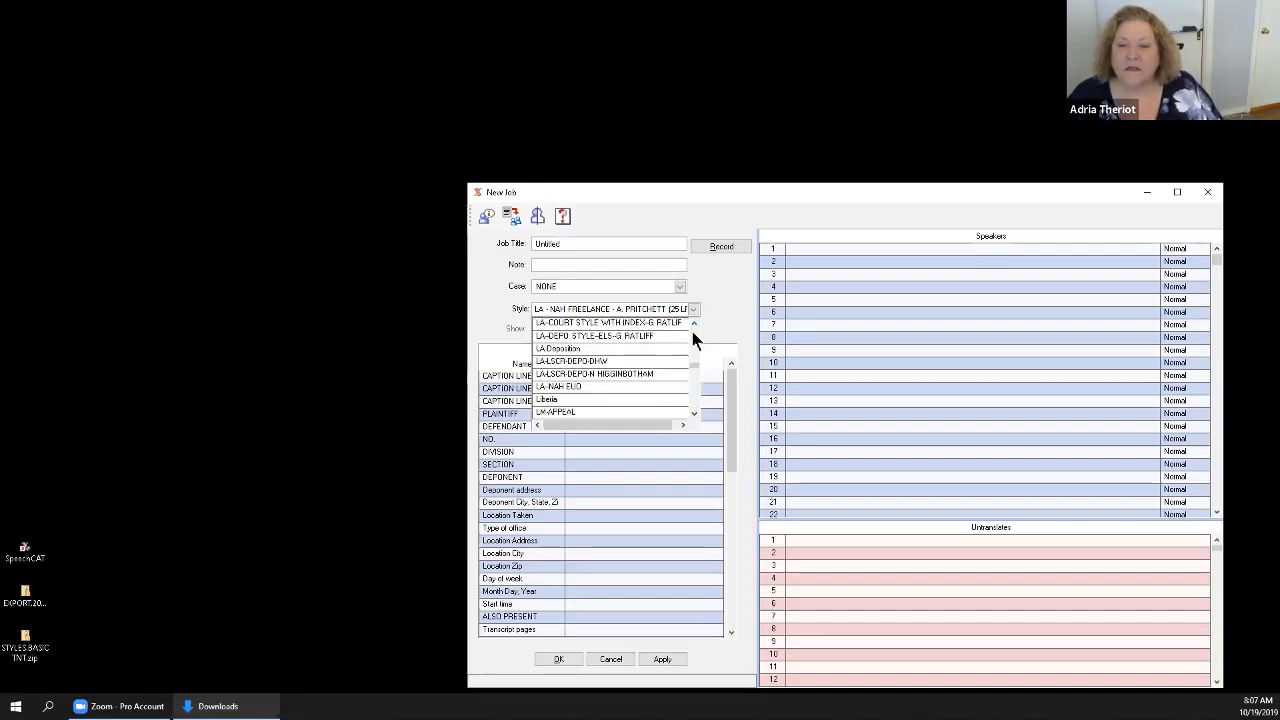
scroll(692, 322, up, 3)
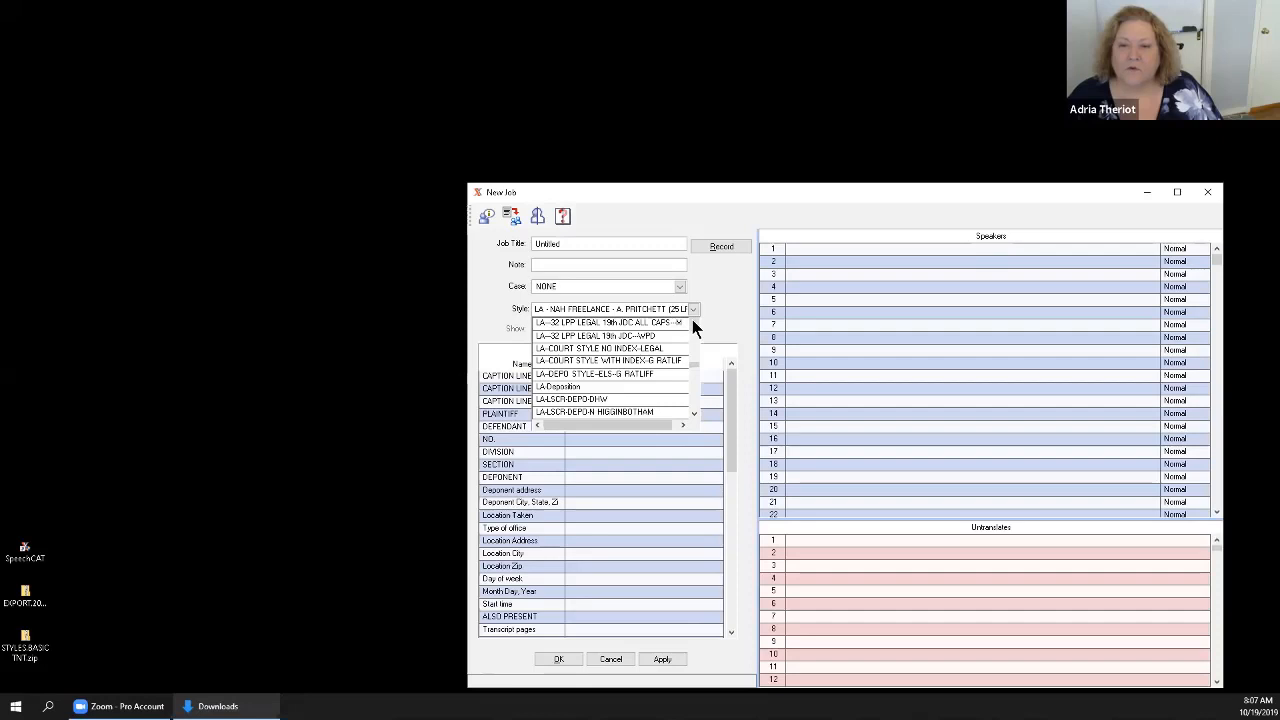
click(637, 347)
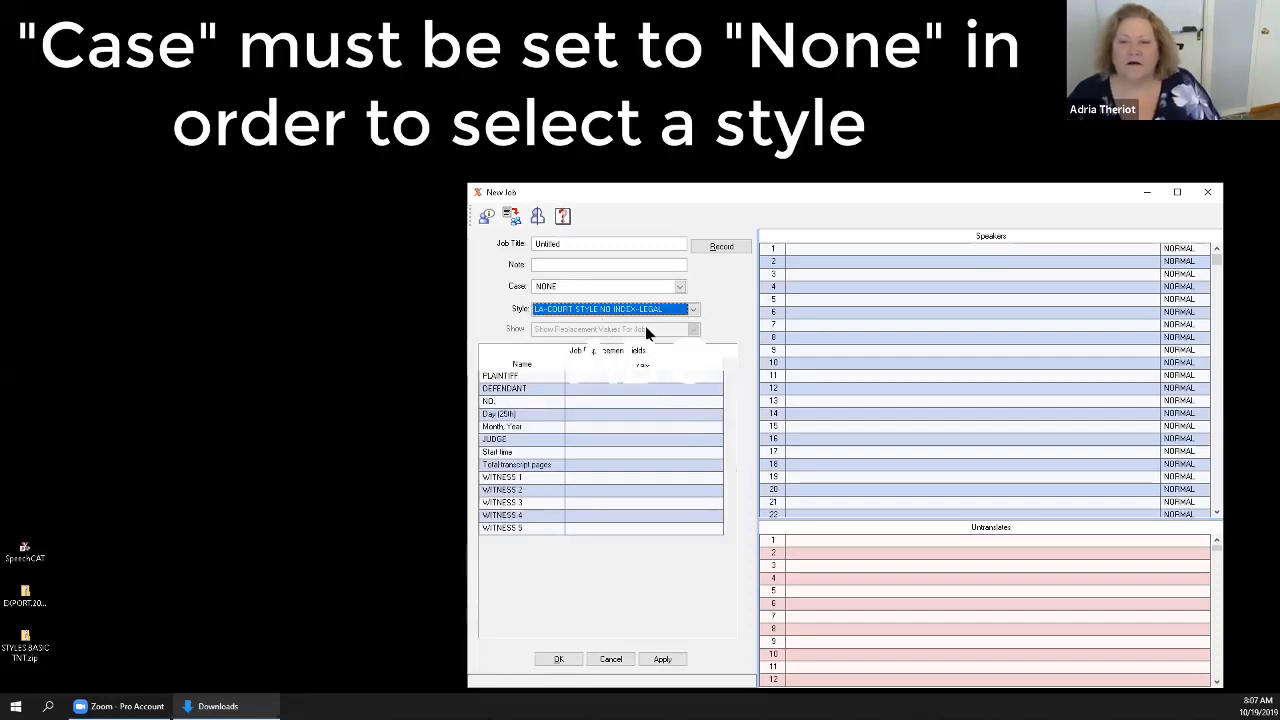
Replace the untitled job's title with Court Day.
double_click(581, 245)
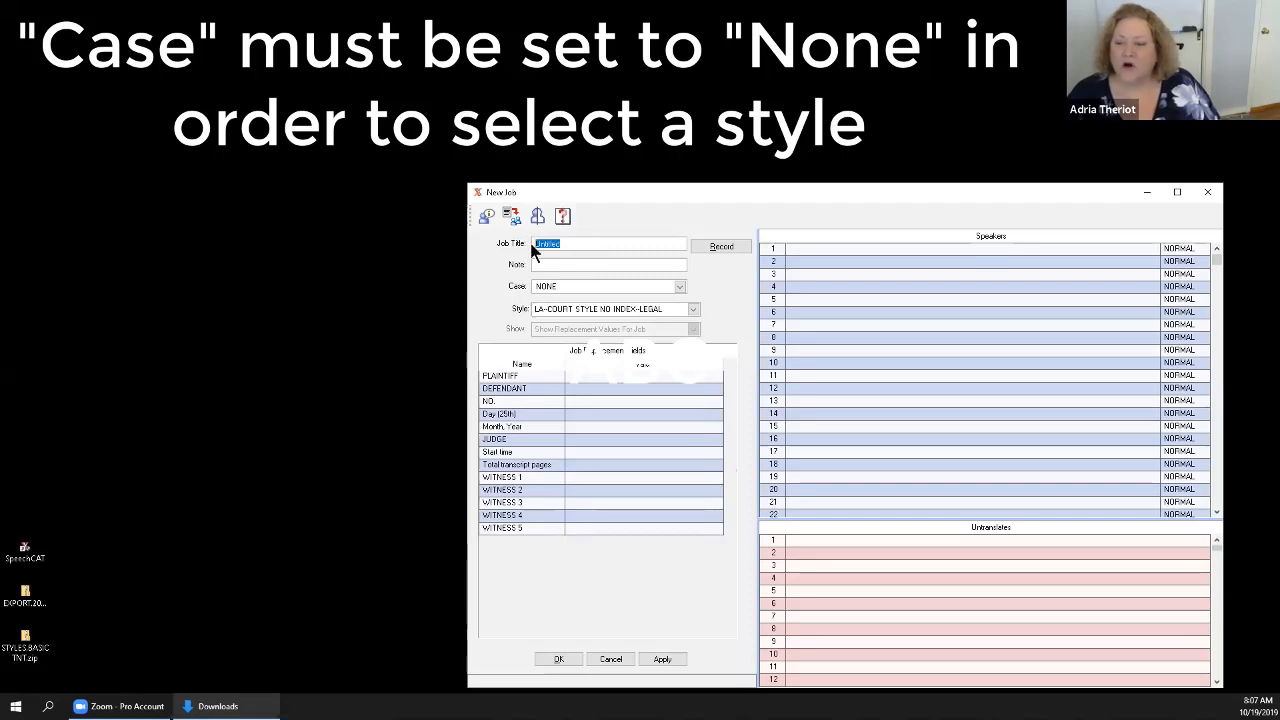
text(C)
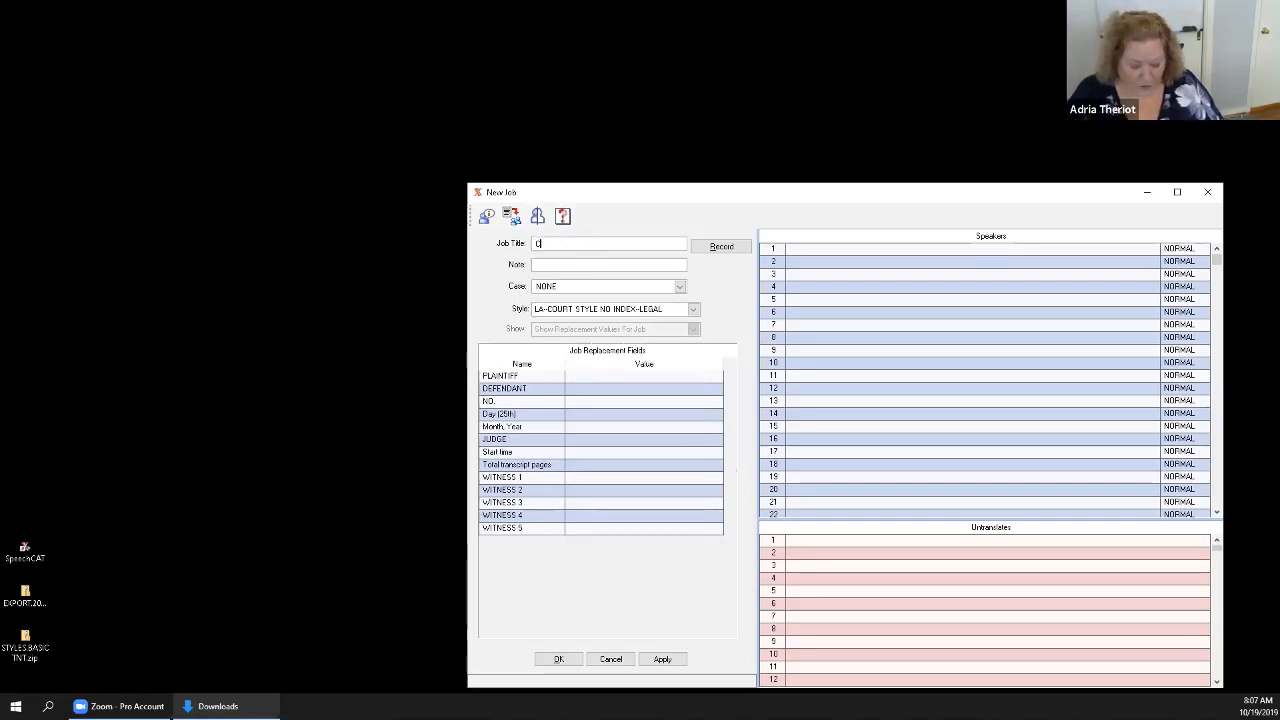
text(ourt Day)
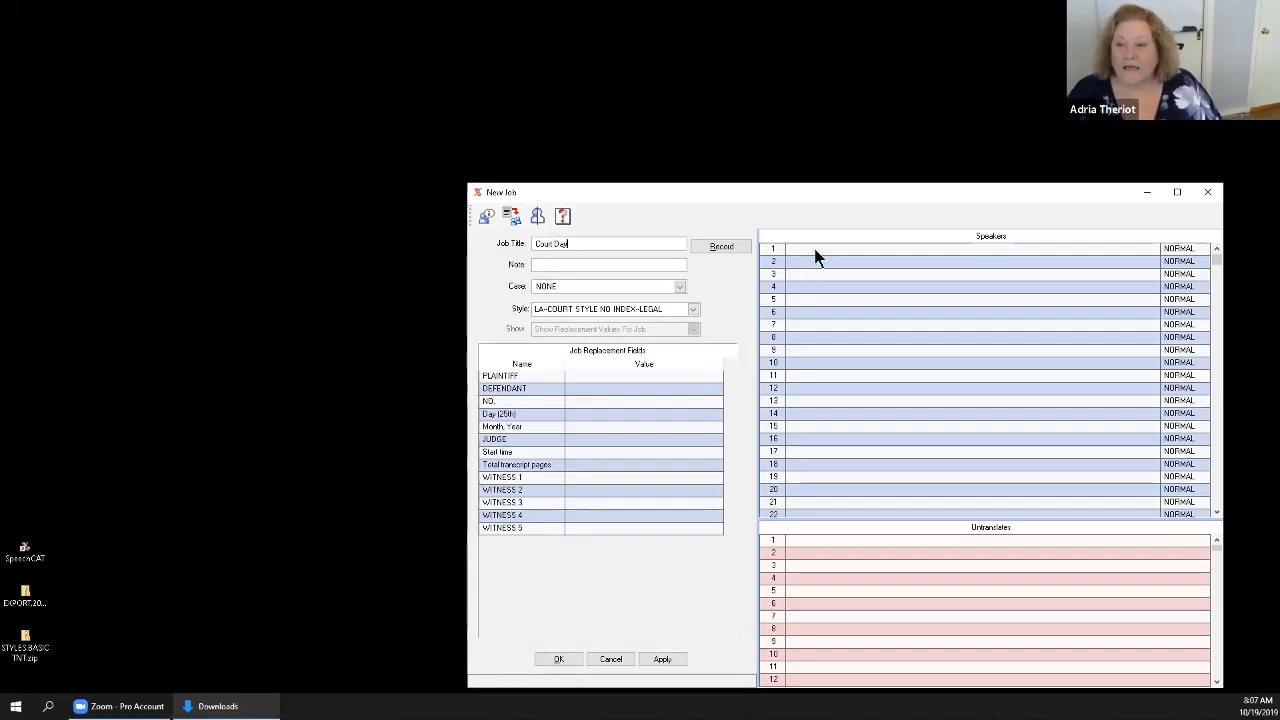
Fill the first three speaker rows with THE COURT, THE PROSECUTOR and THE DEFENSE ATTORNEY.
click(809, 272)
text(THE )
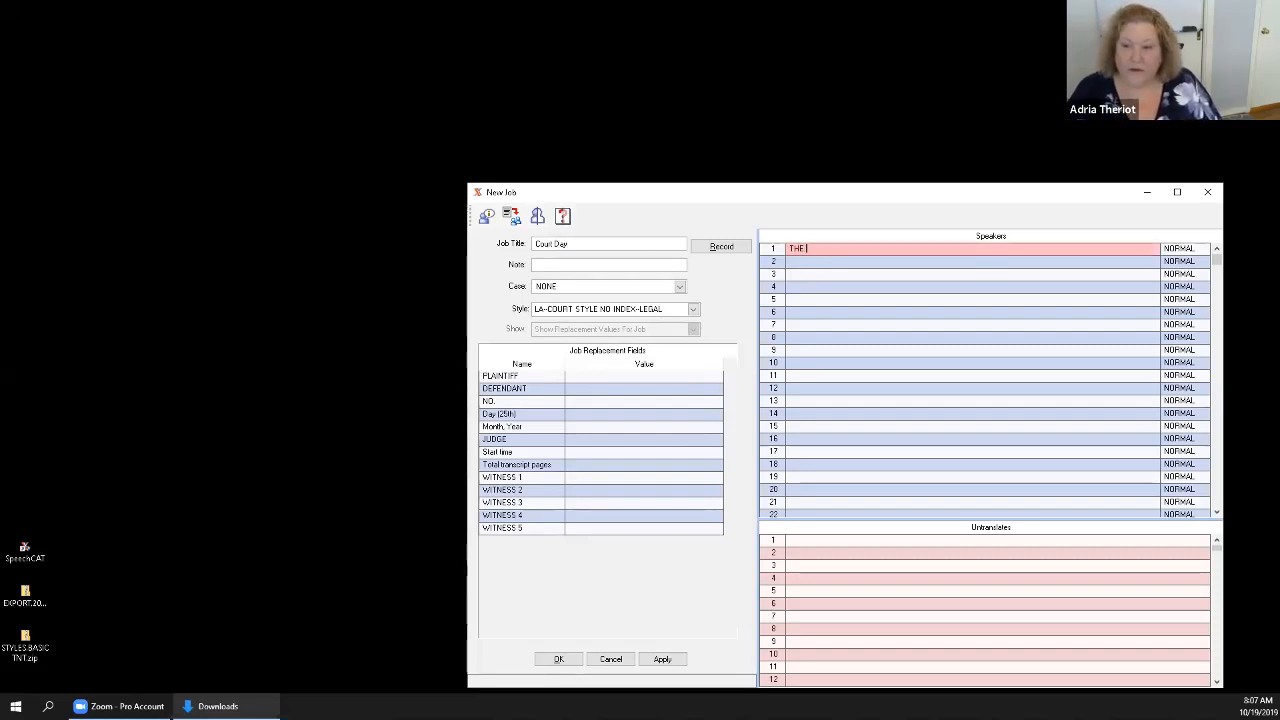
text(COURT)
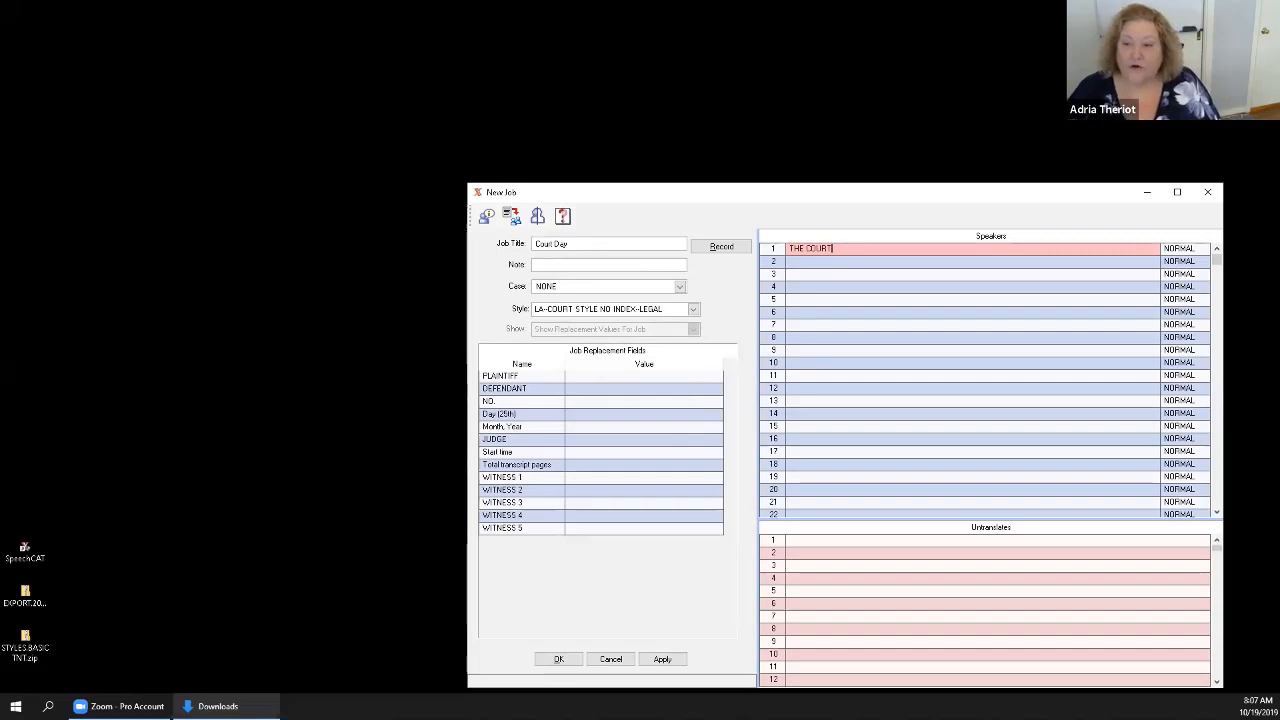
click(805, 262)
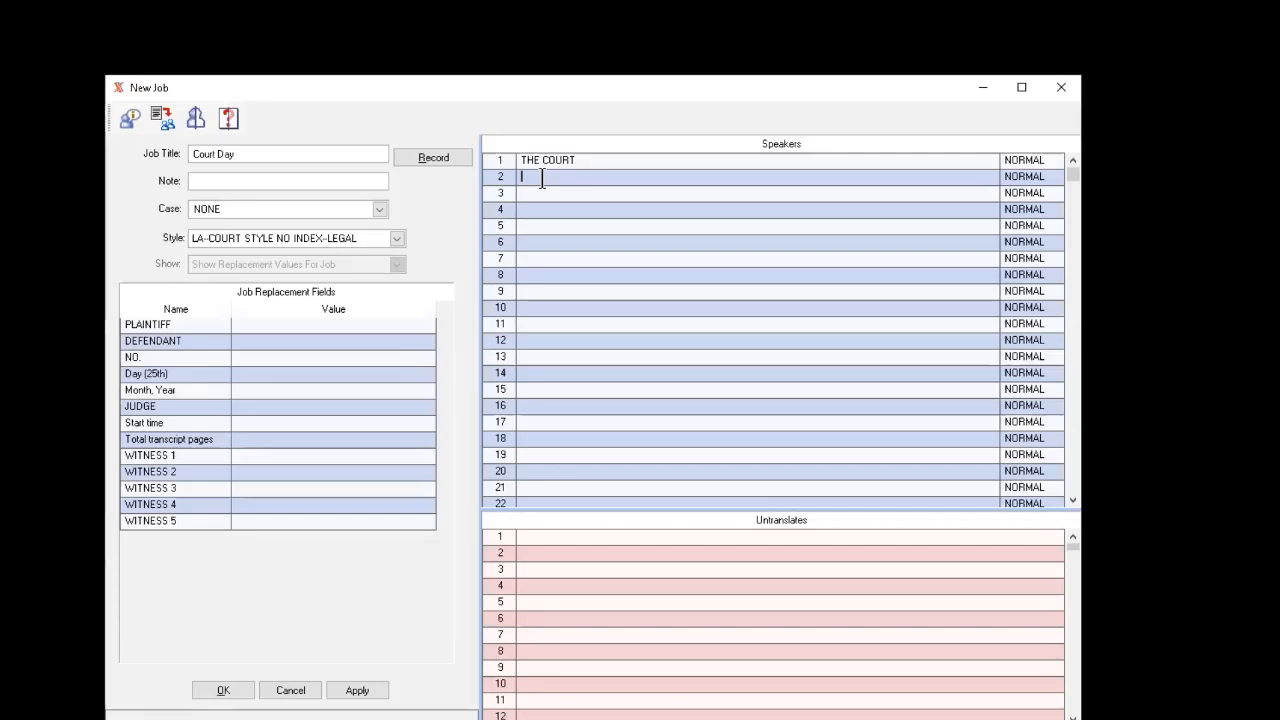
text(THE PROSECUTOR)
click(542, 195)
text(TH)
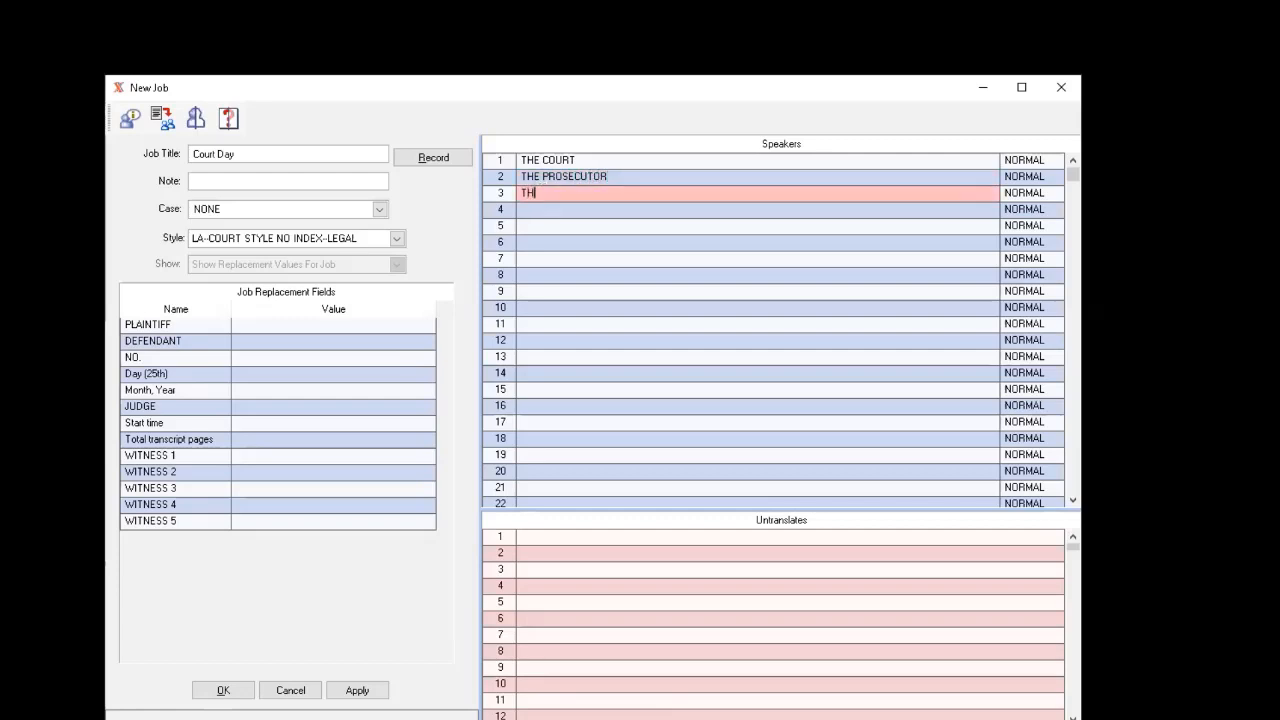
text(E DEFENSE ATTORNEY)
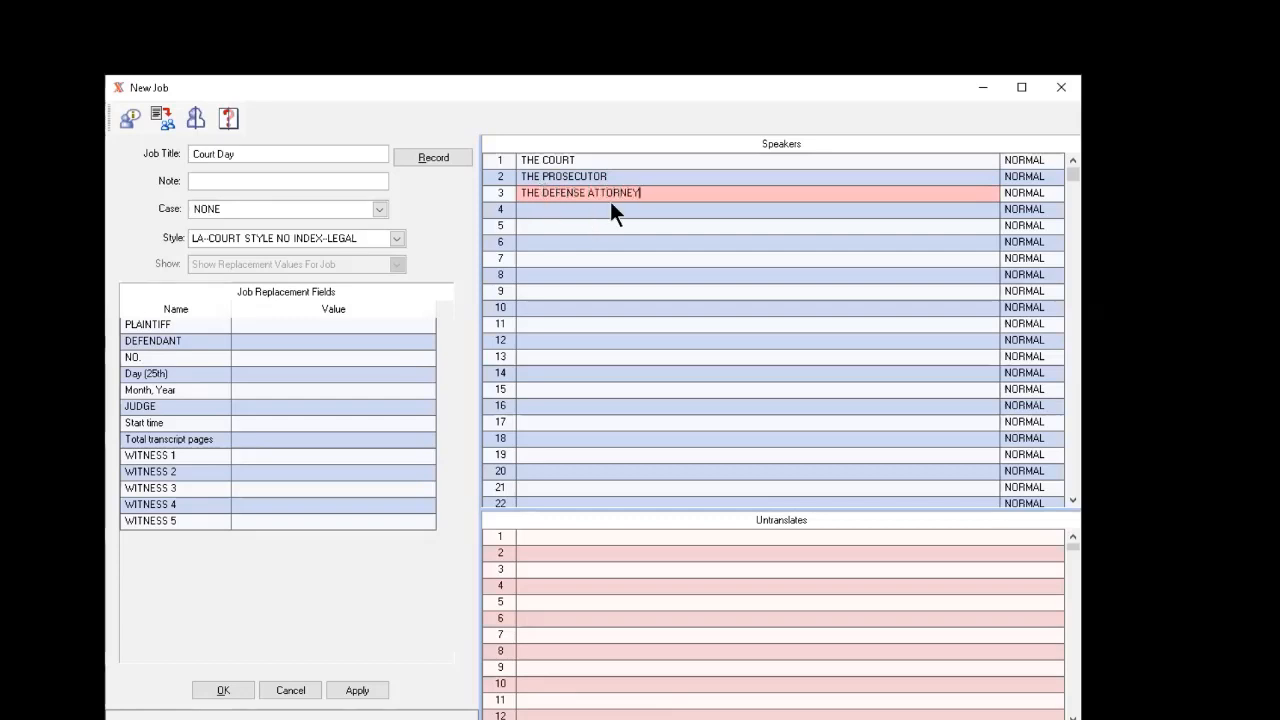
key(Return)
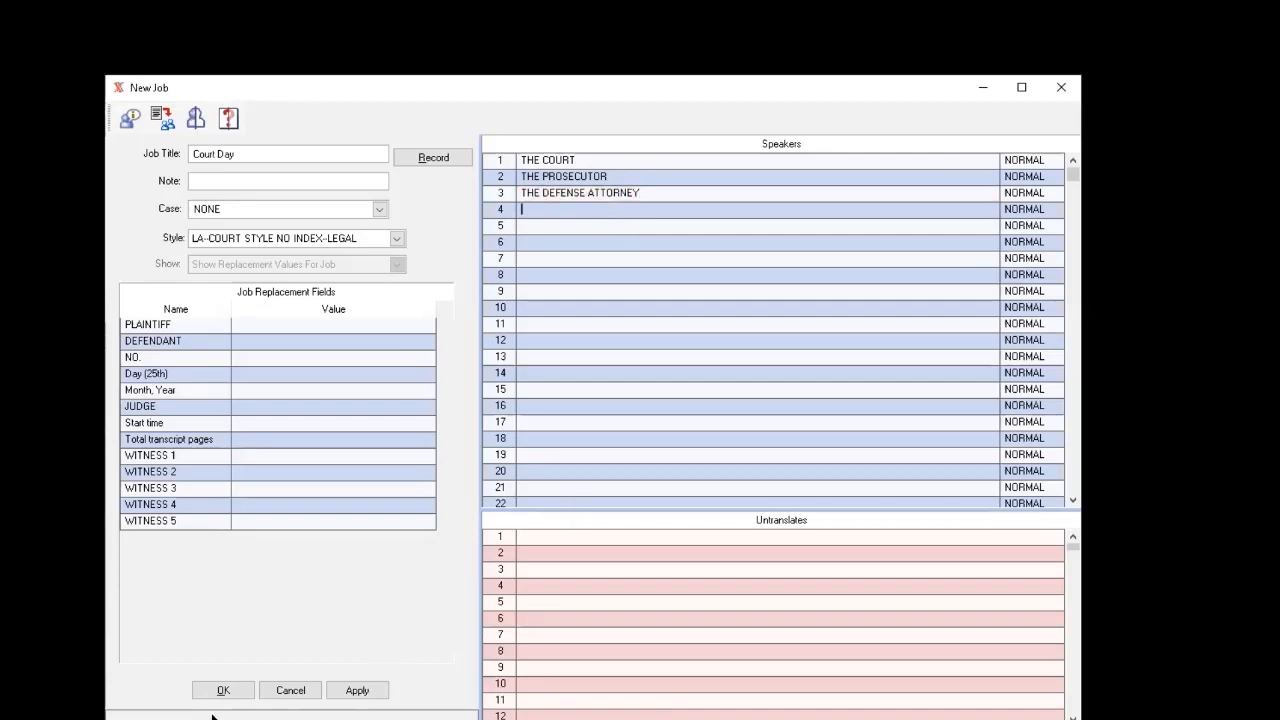
Apply and save the new Court Day job, and open the Sound Setup window.
click(364, 690)
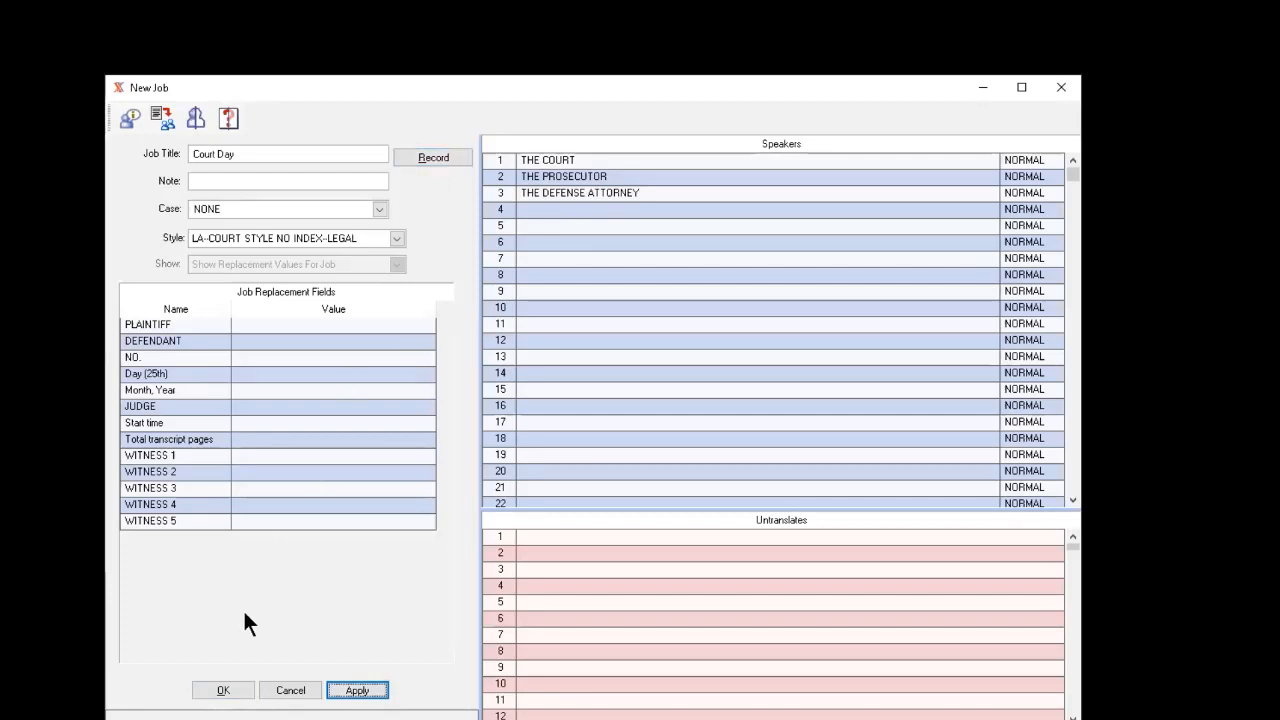
click(223, 691)
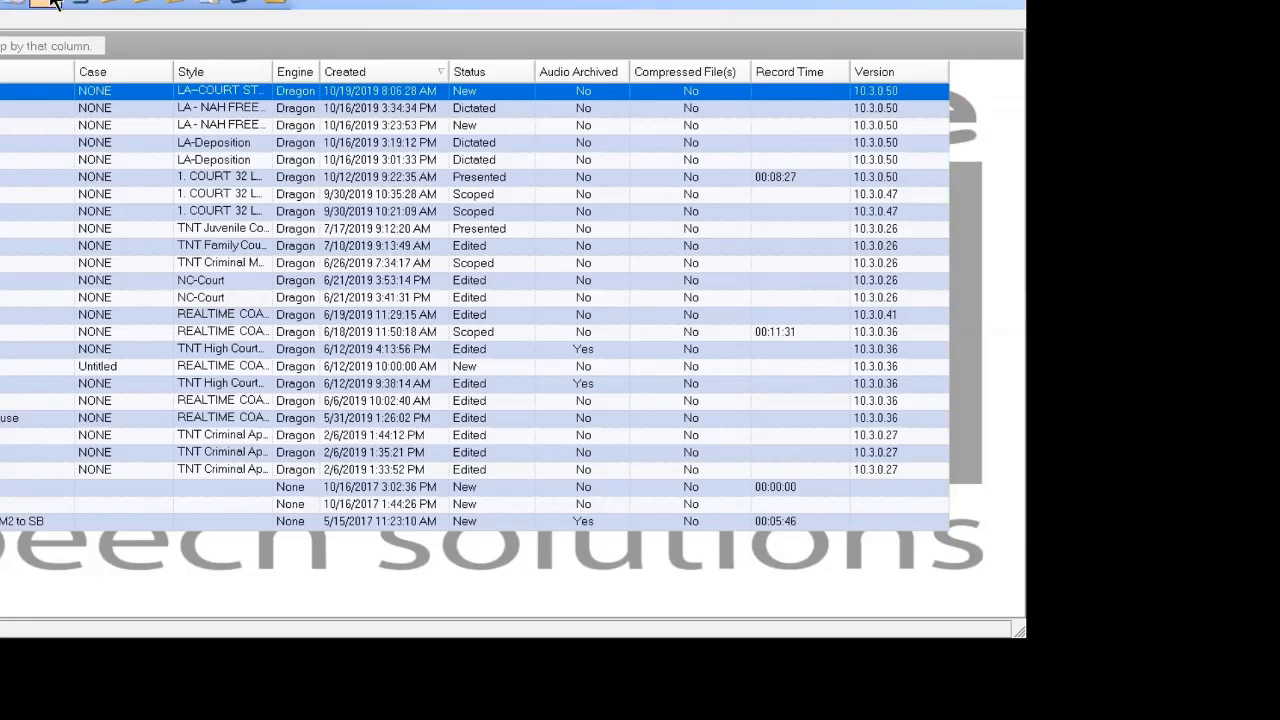
click(52, 2)
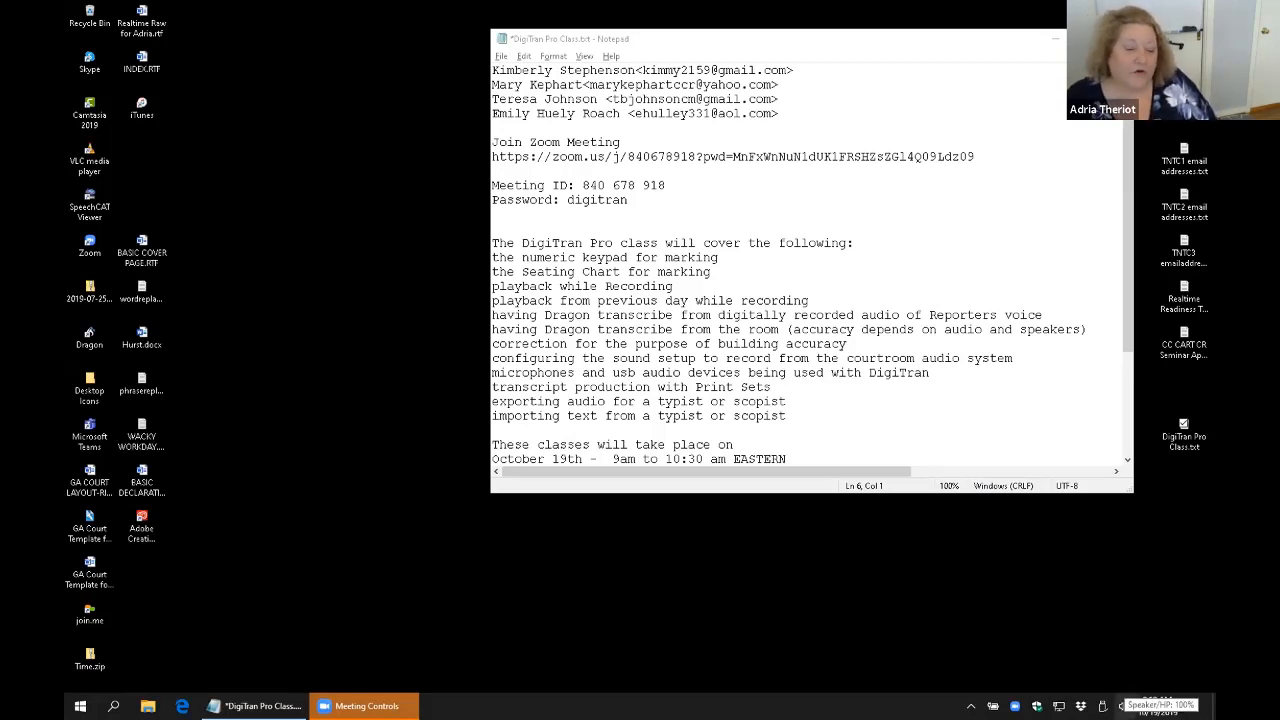
Switch the Windows playback device to Speakers (Andrea PureAudio USB-SA) and back to Speaker/HP (Realtek High Definition Audio).
click(1124, 706)
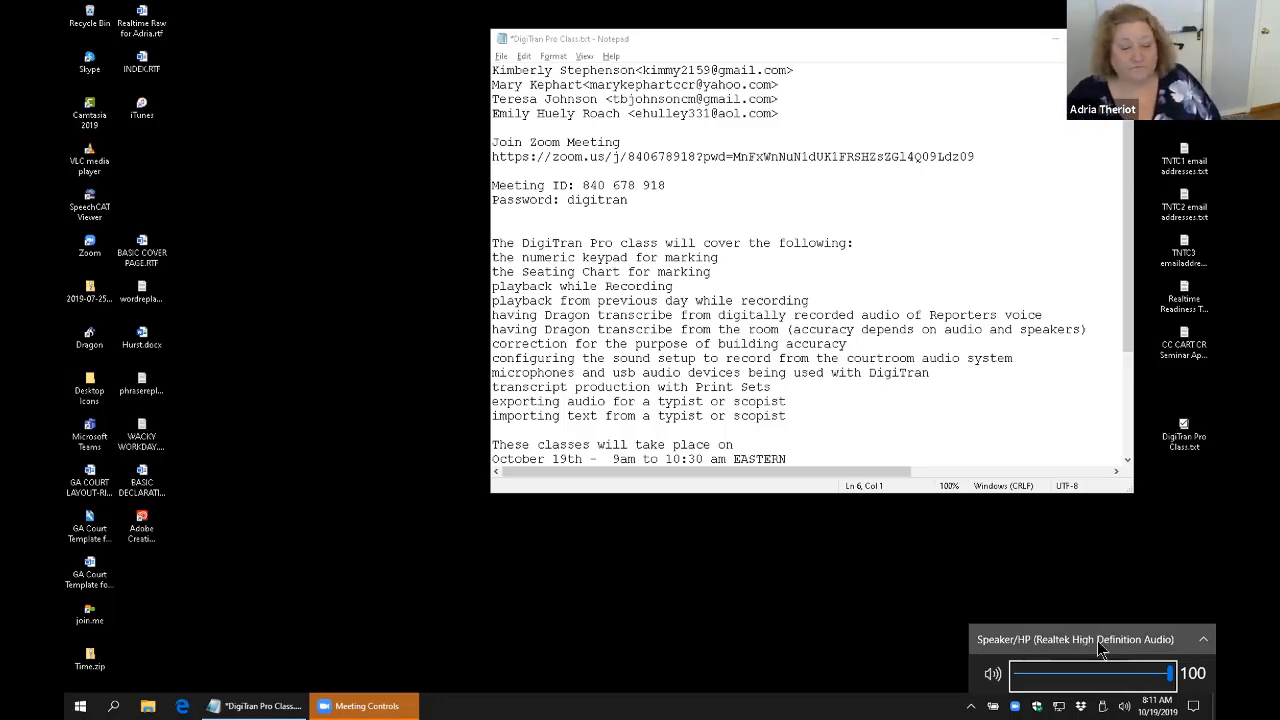
click(1204, 641)
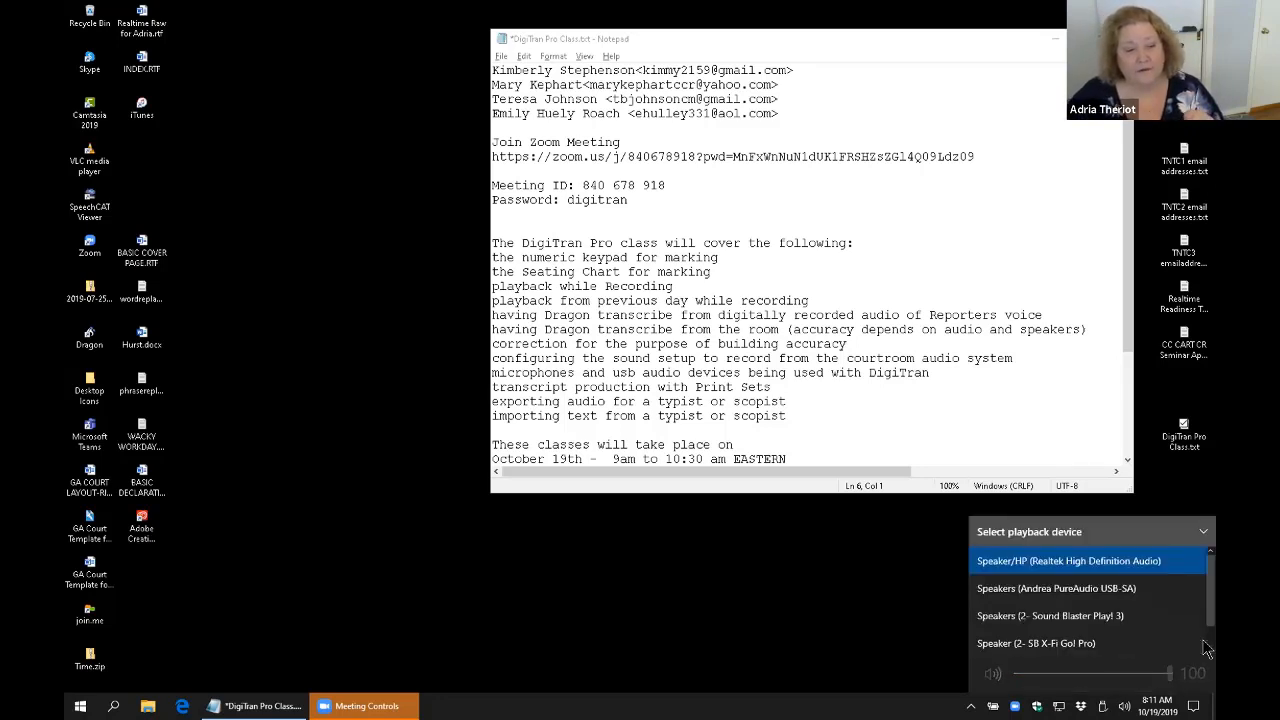
click(1099, 598)
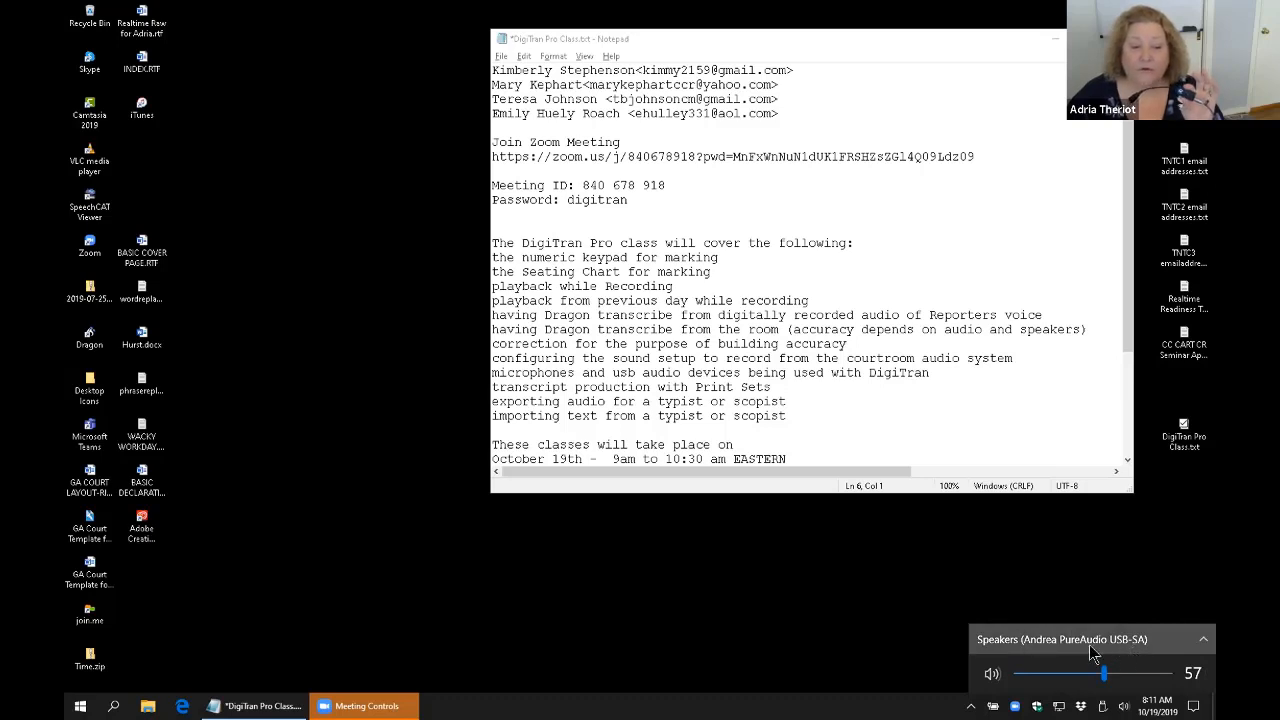
click(1192, 641)
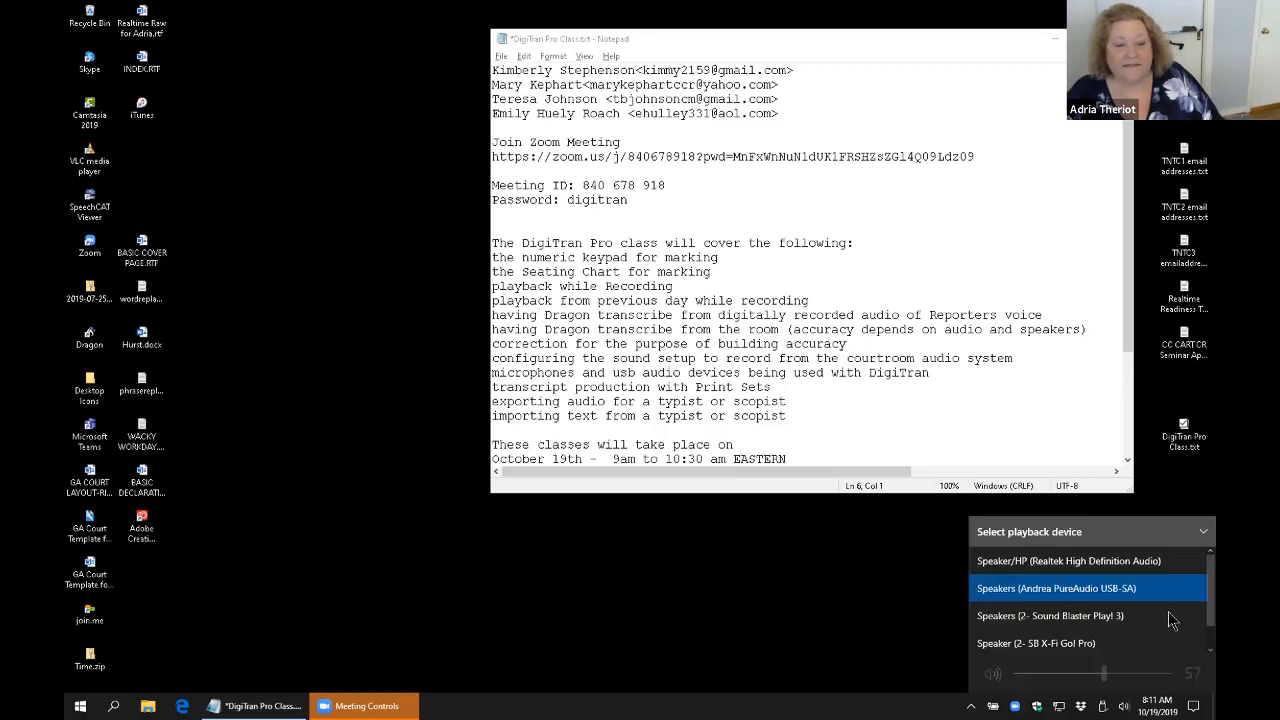
click(1140, 563)
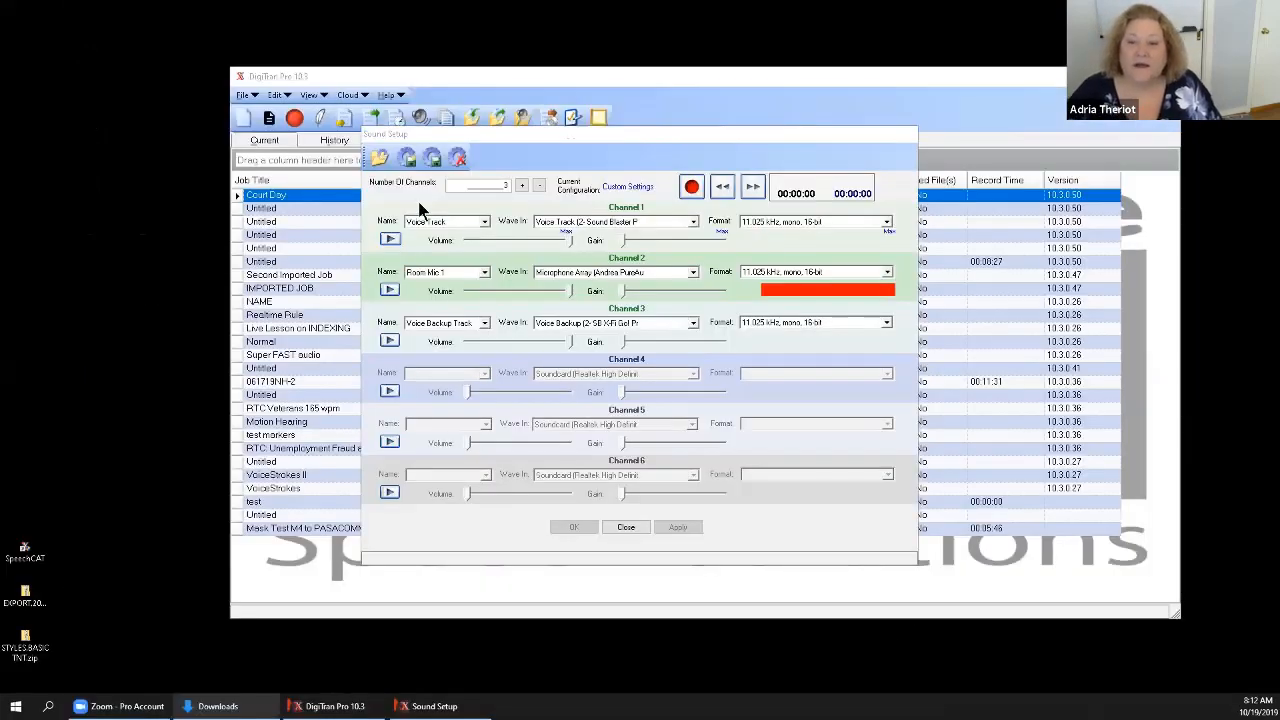
Set Channel 1 to the name Voice Track with the Sound Blaster voice track as wave input, and lower its volume to about three quarters.
click(483, 222)
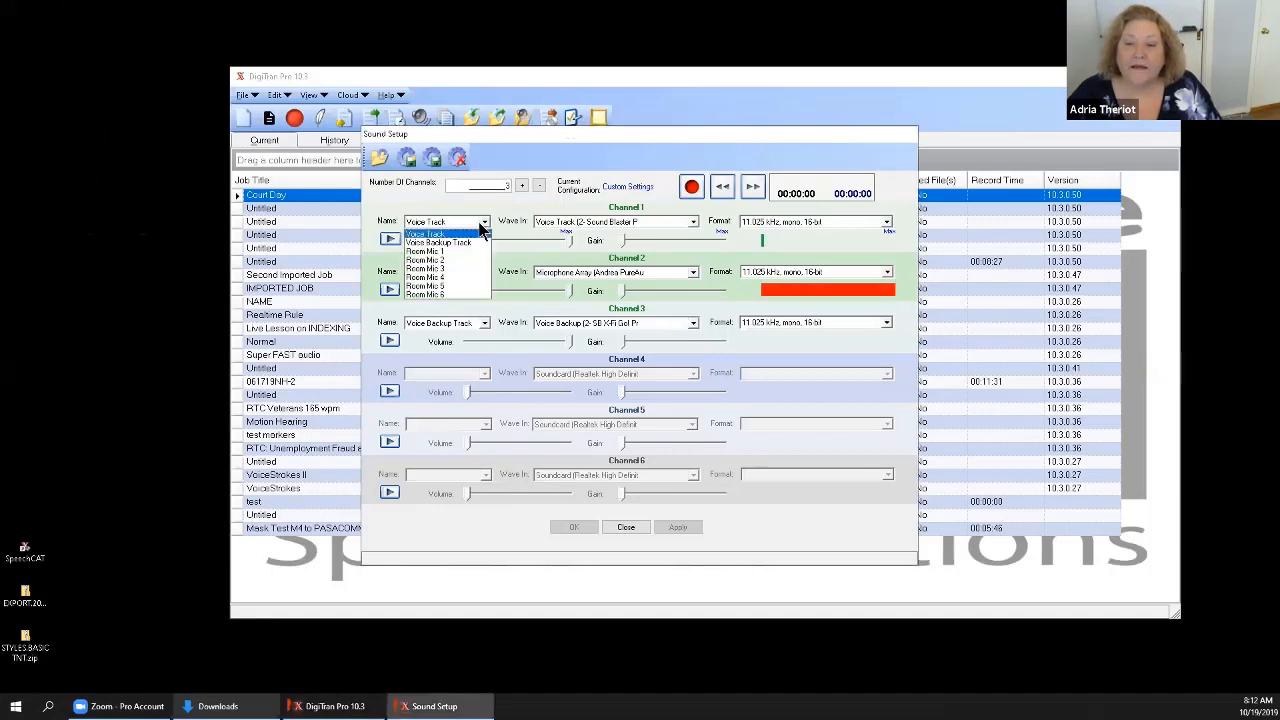
click(481, 225)
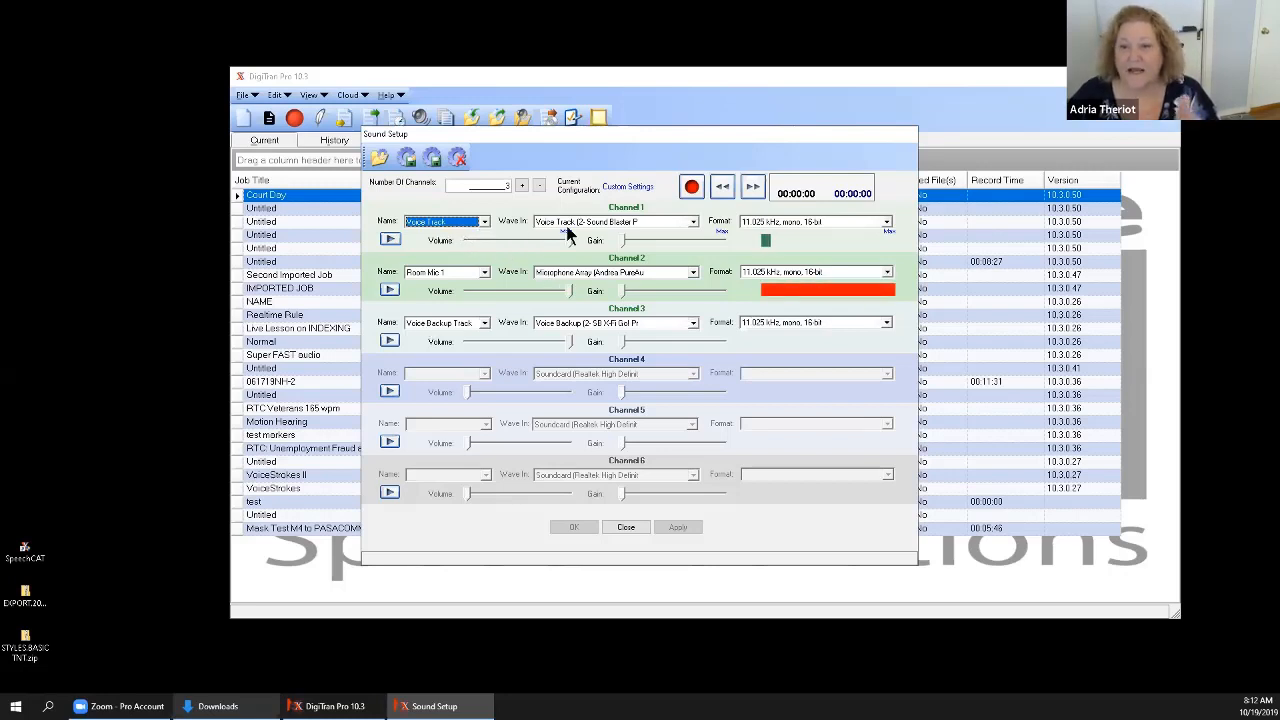
click(693, 223)
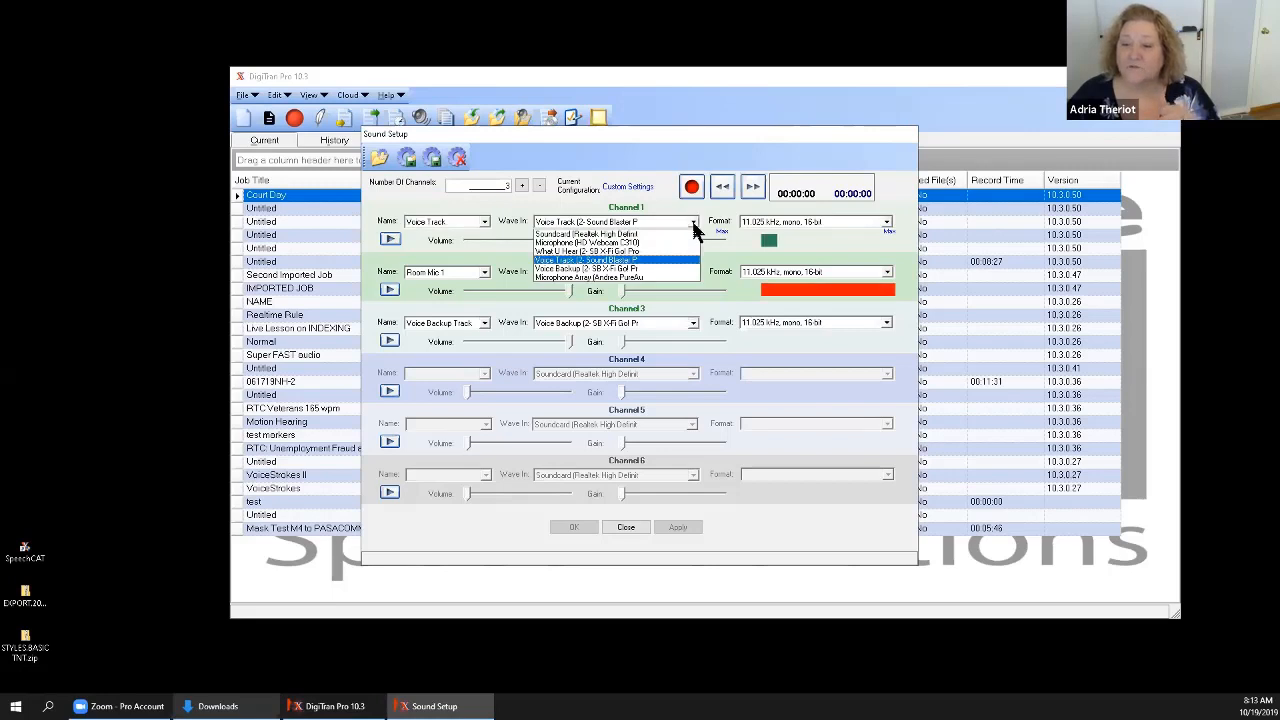
click(630, 265)
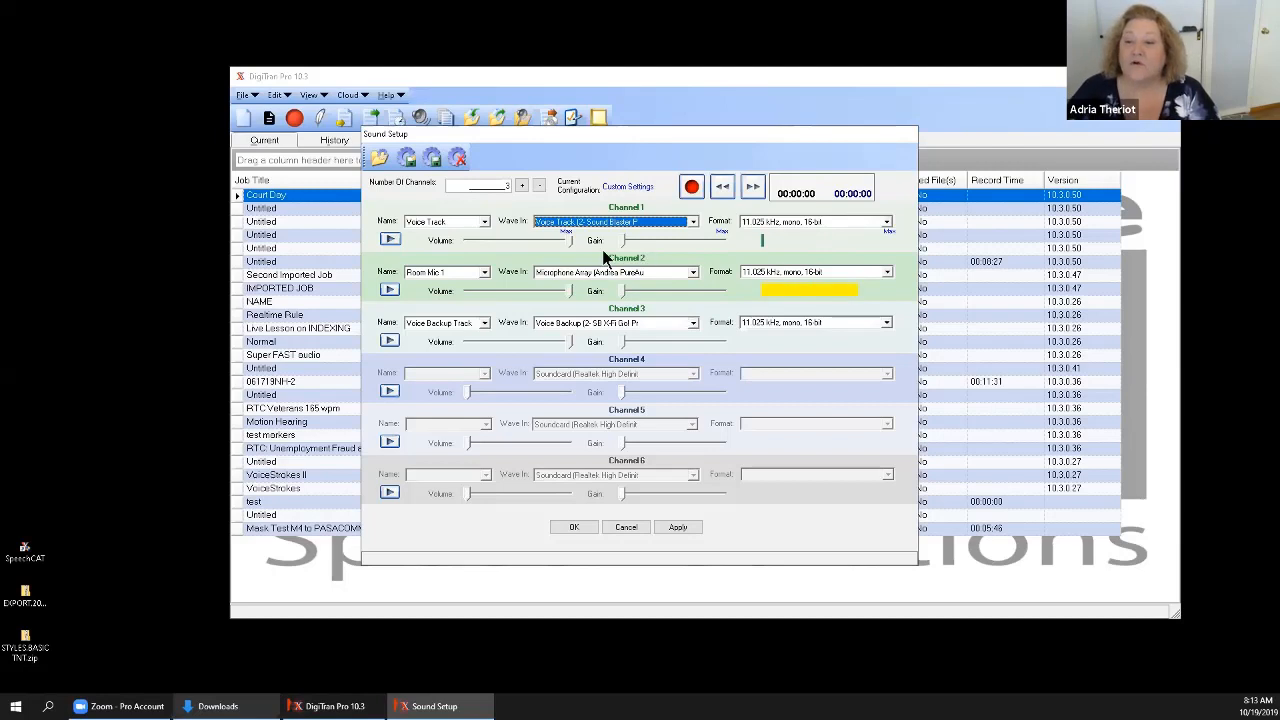
click(552, 246)
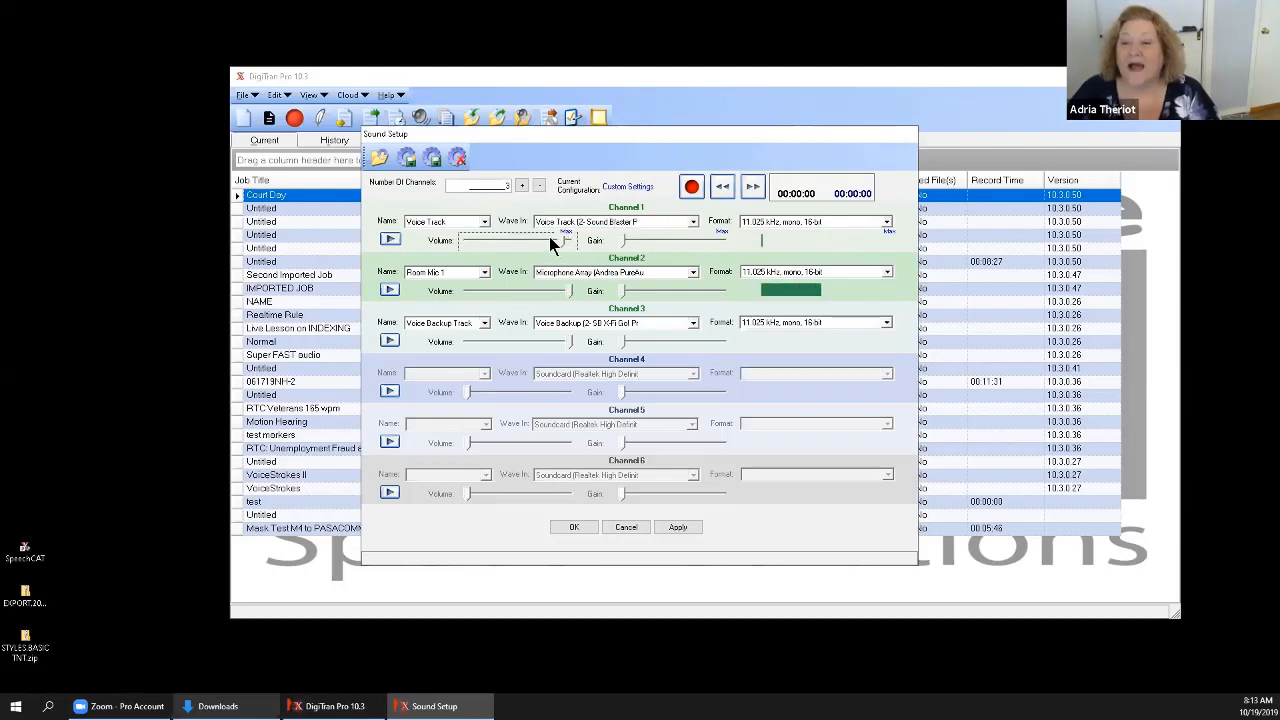
click(552, 246)
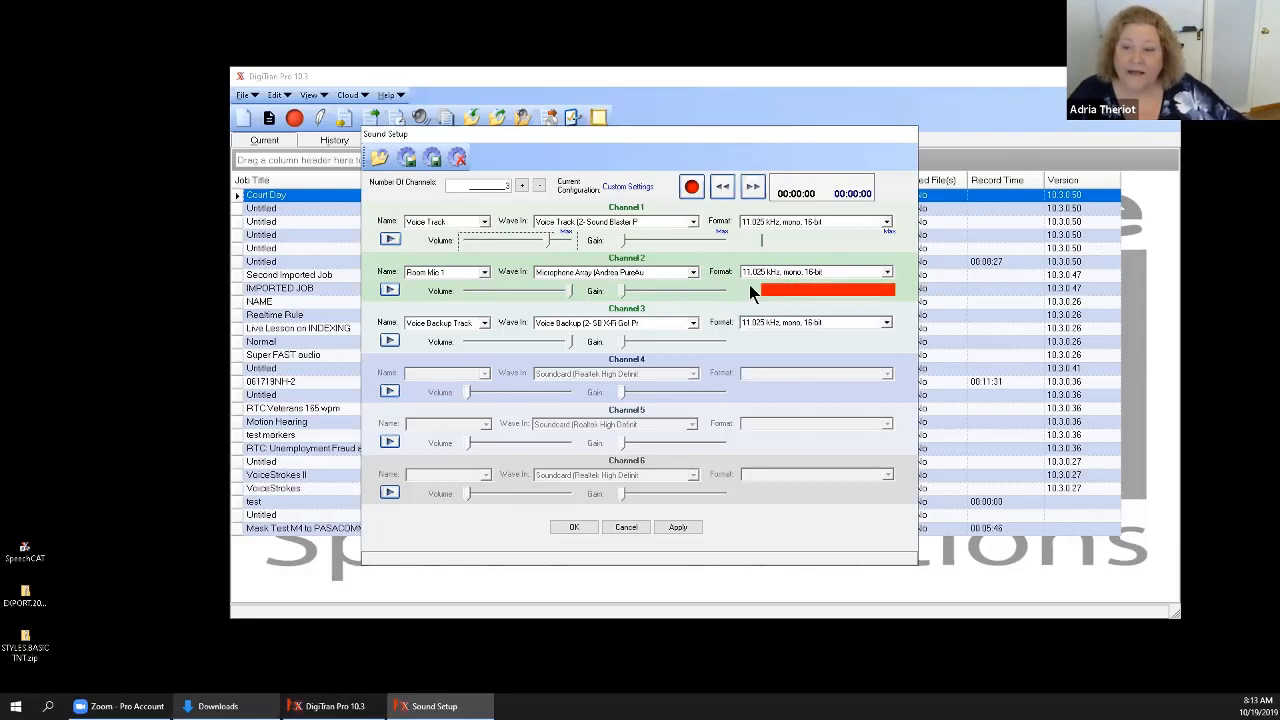
Lower the volume of Channel 2, Room Mic 1, to slightly above the middle of its range.
click(513, 284)
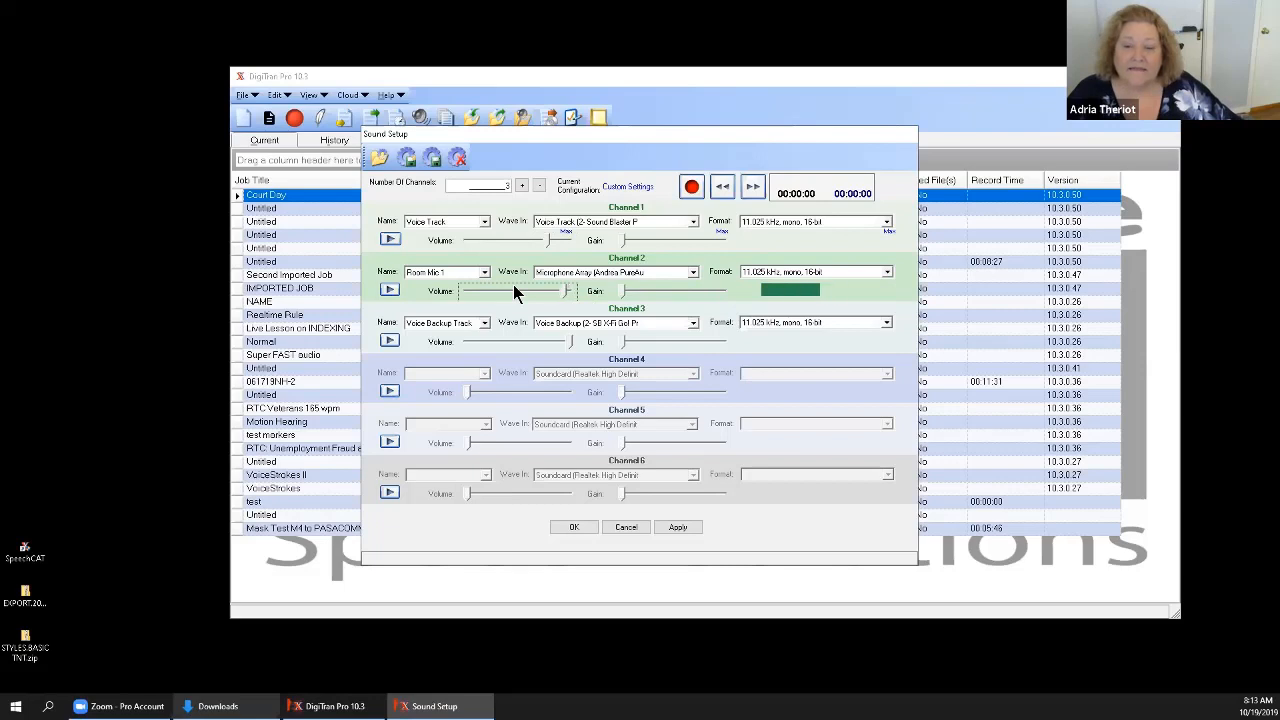
click(513, 284)
click(488, 294)
click(489, 290)
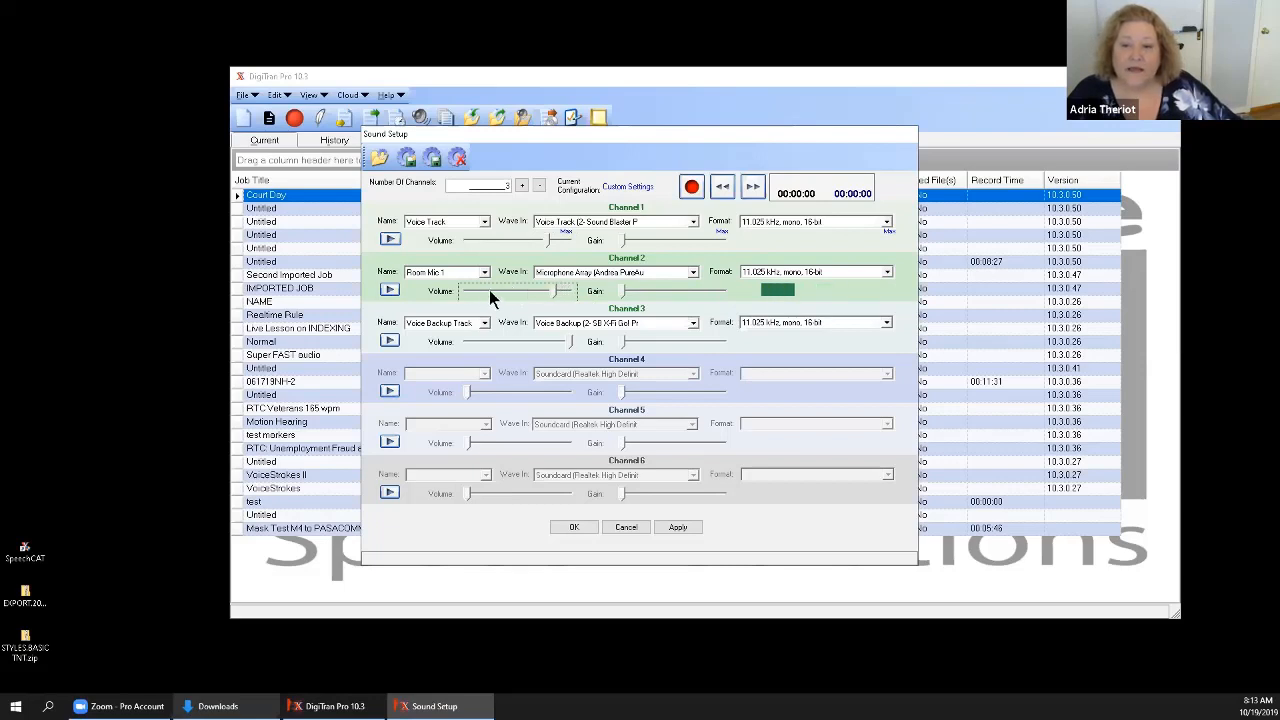
click(489, 290)
click(489, 290)
click(489, 290)
click(489, 290)
click(489, 290)
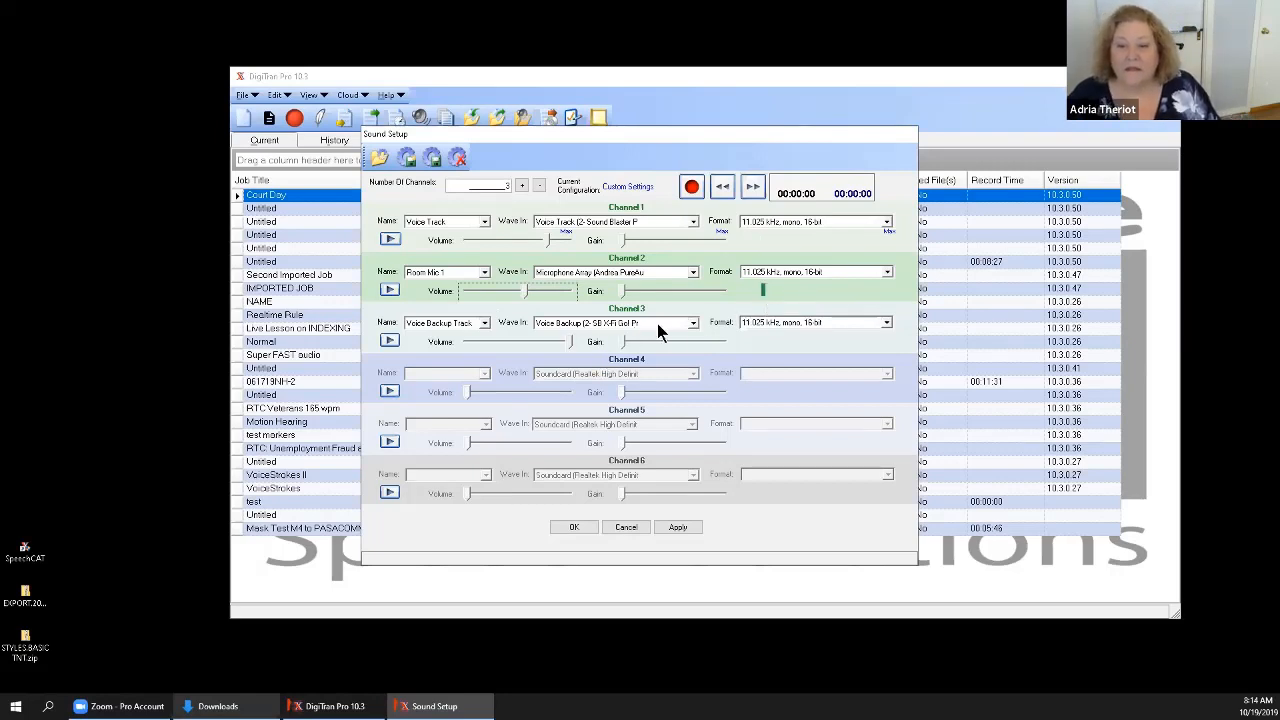
Name Channel 3 Room Mic 2 and choose the Realtek High Definition soundcard as its wave input.
click(484, 325)
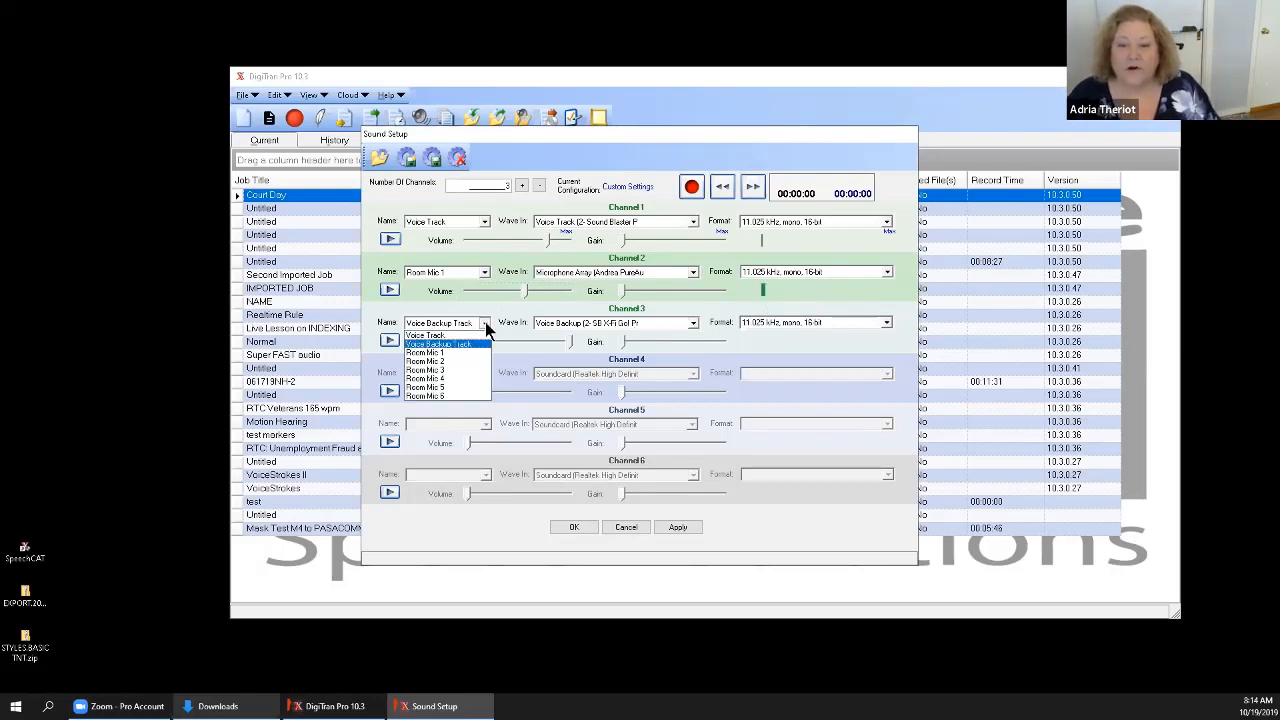
click(451, 362)
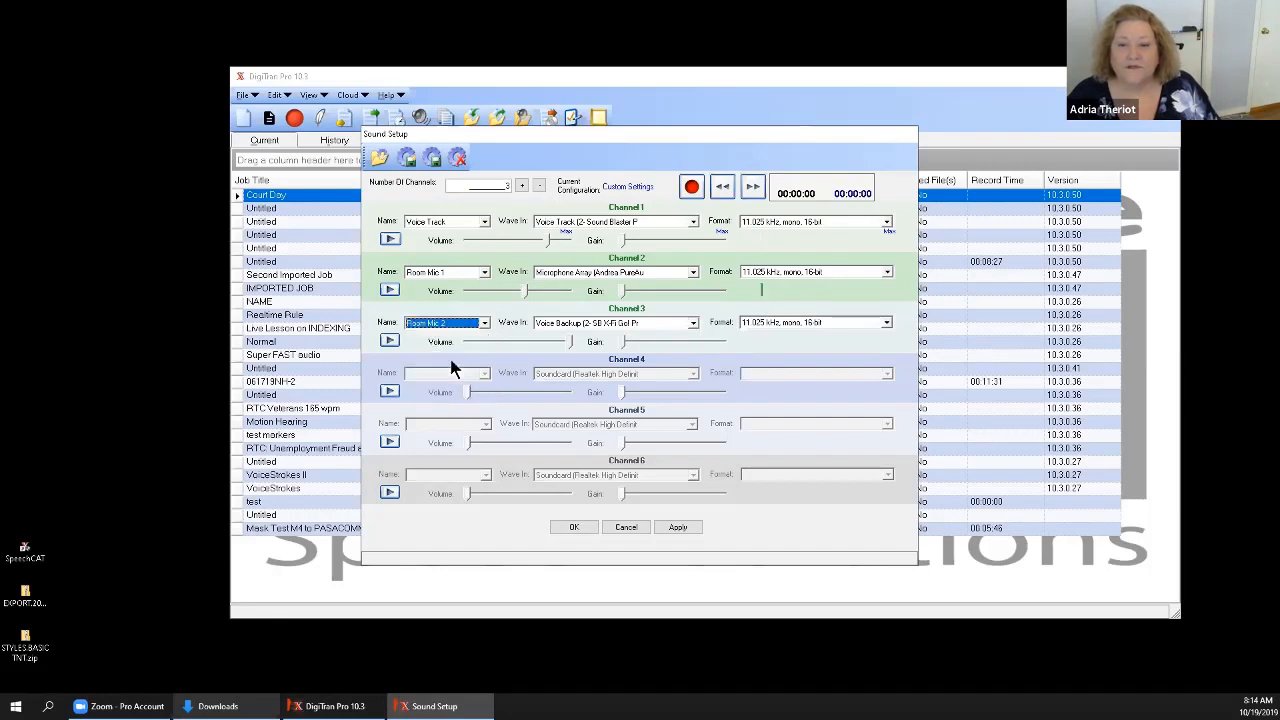
click(692, 324)
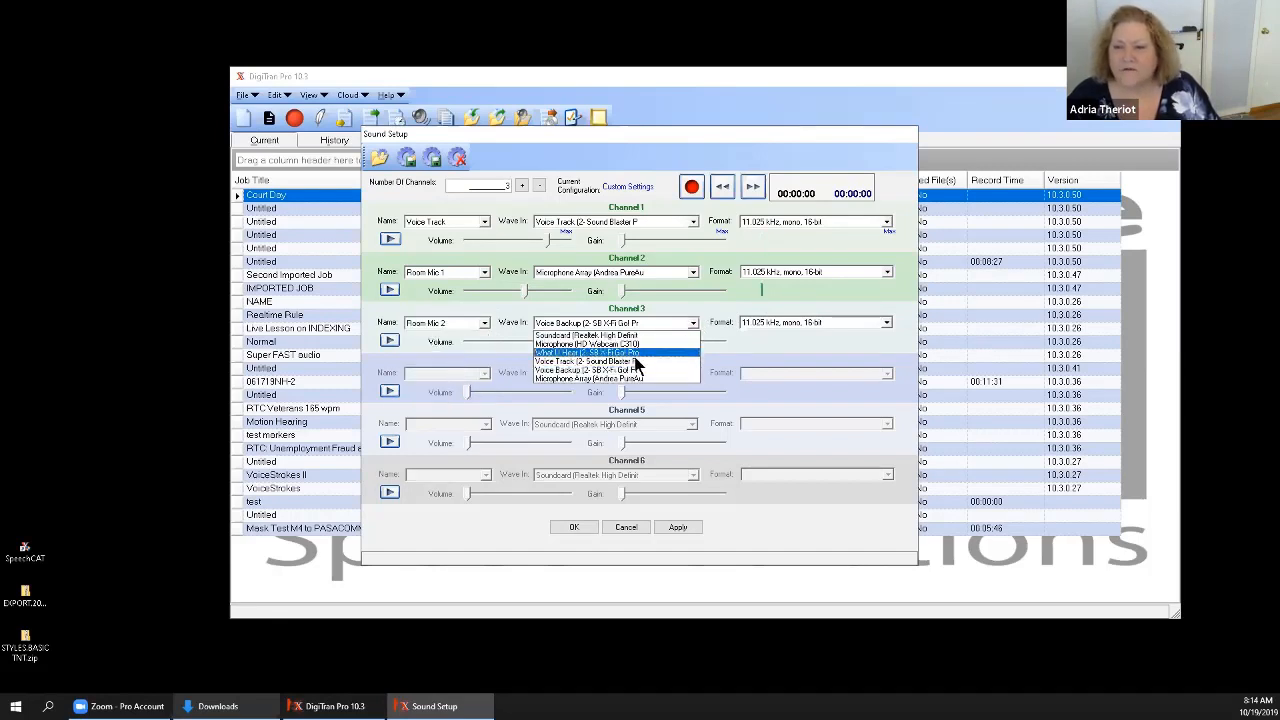
click(633, 338)
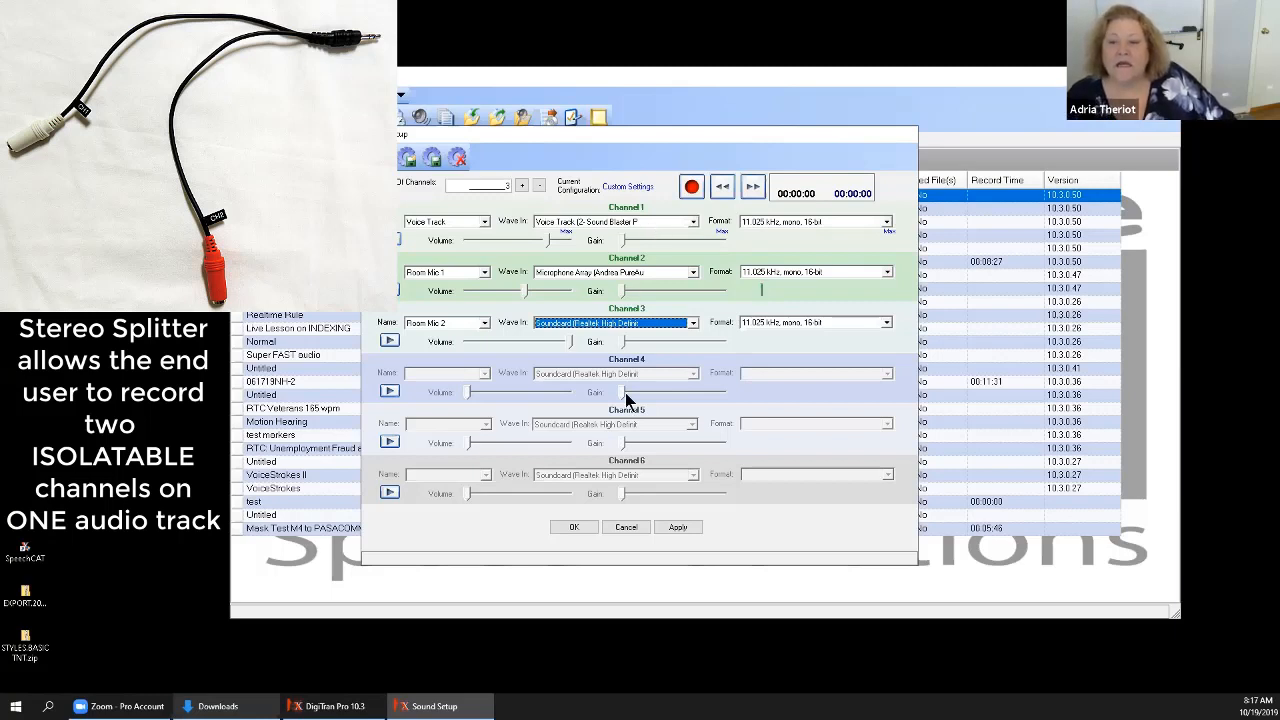
Apply the three-channel sound settings, then record a short test and play it back on Channel 1.
click(679, 528)
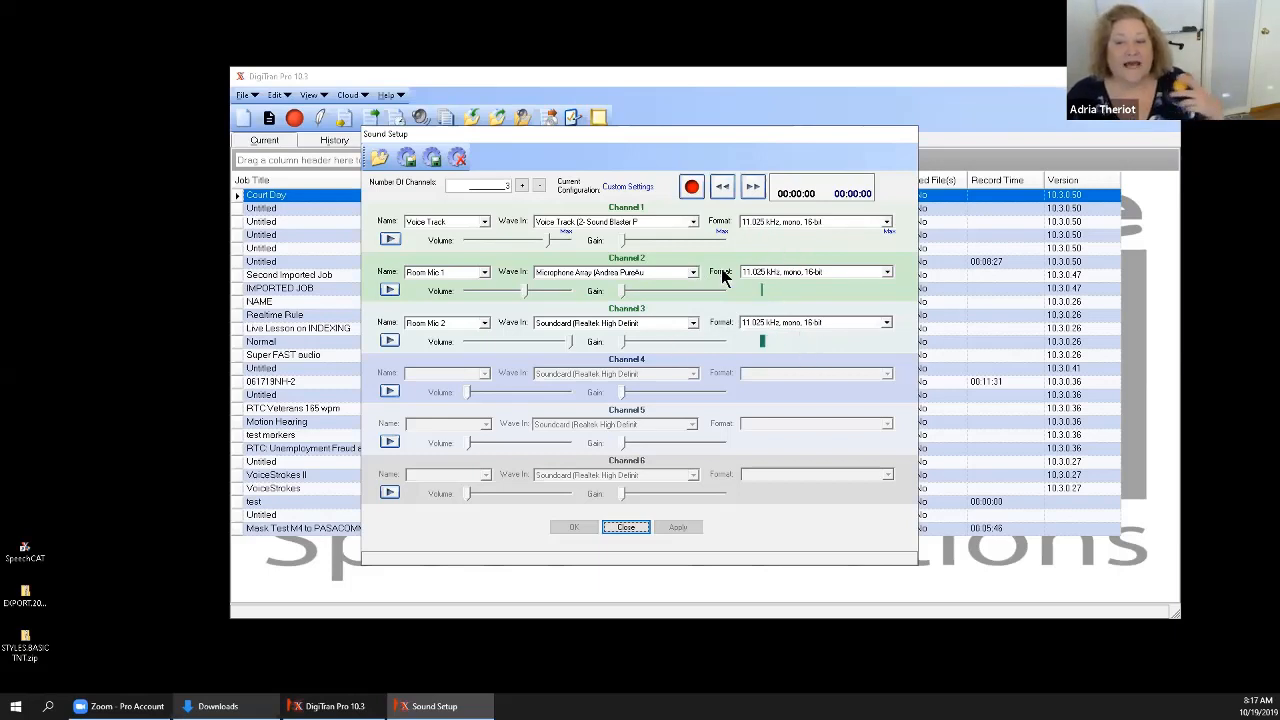
click(692, 188)
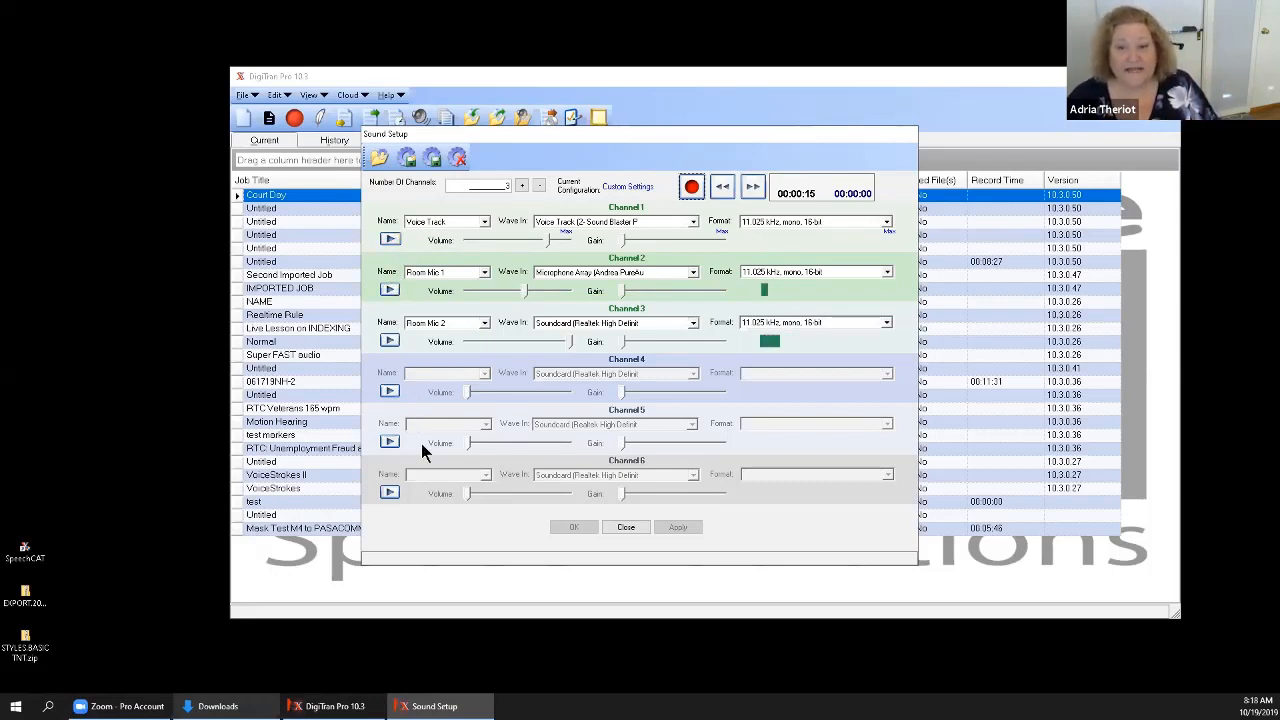
click(389, 242)
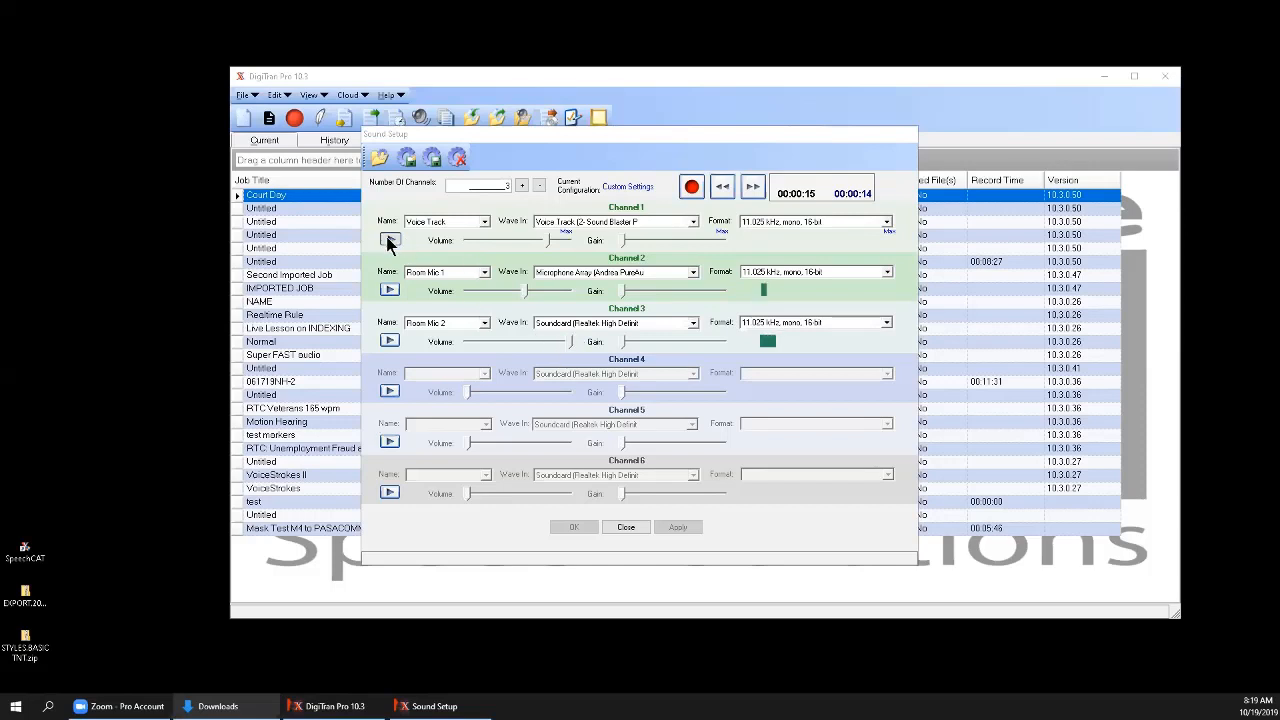
click(721, 187)
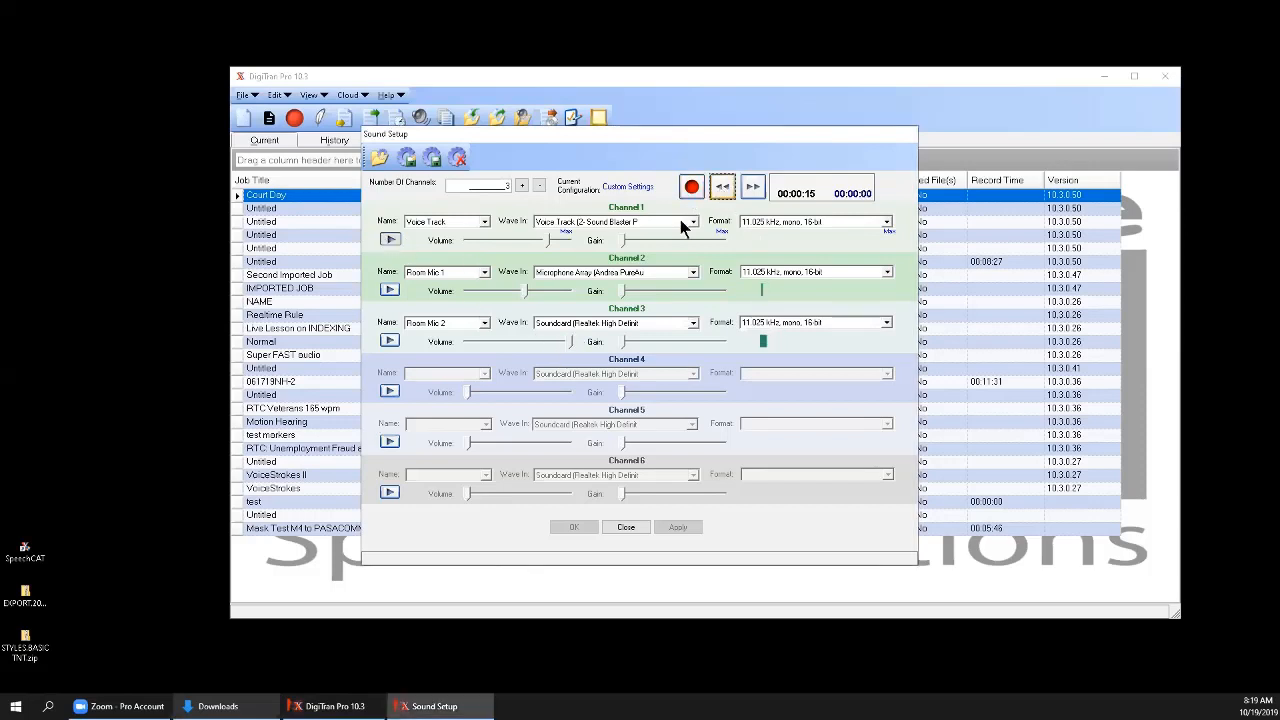
Replay the test on Channel 1, raise that channel's volume to the maximum, and apply the change.
click(395, 239)
drag(547, 243, 572, 242)
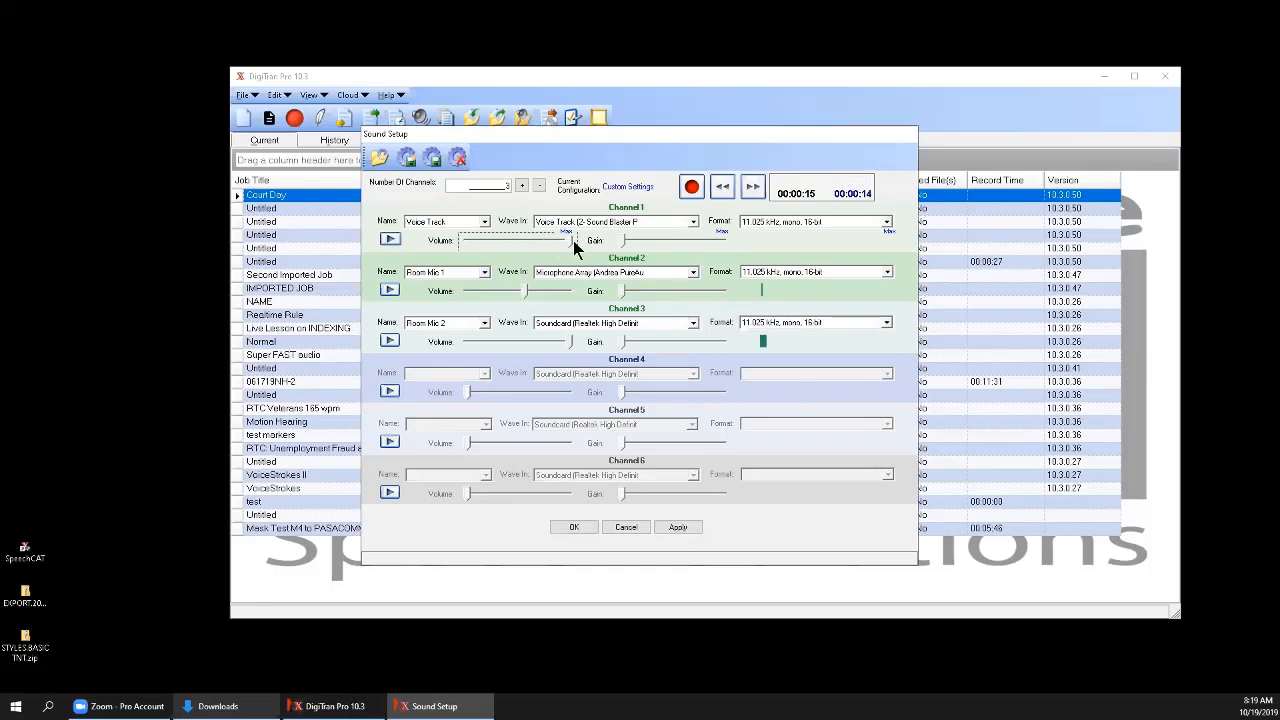
click(680, 530)
Record another sound test and play back Channels 2 and 3, raising Channel 2's volume to about four fifths of its range.
click(691, 187)
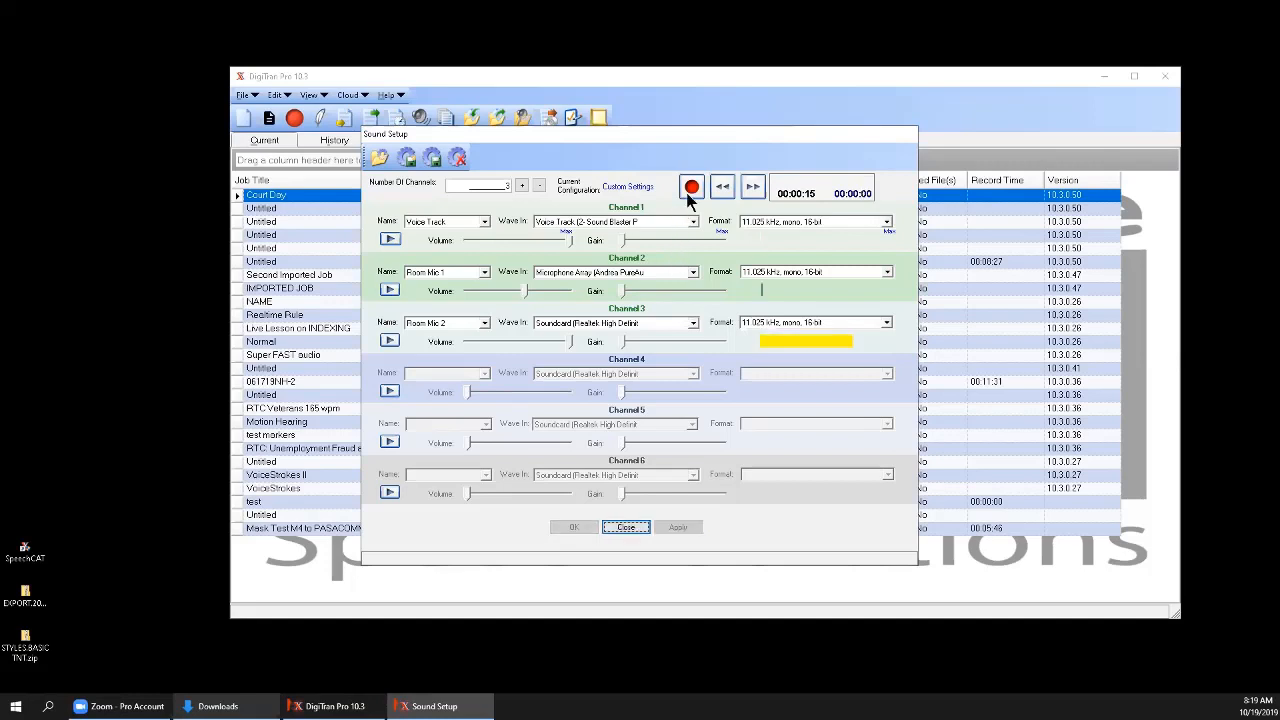
click(691, 187)
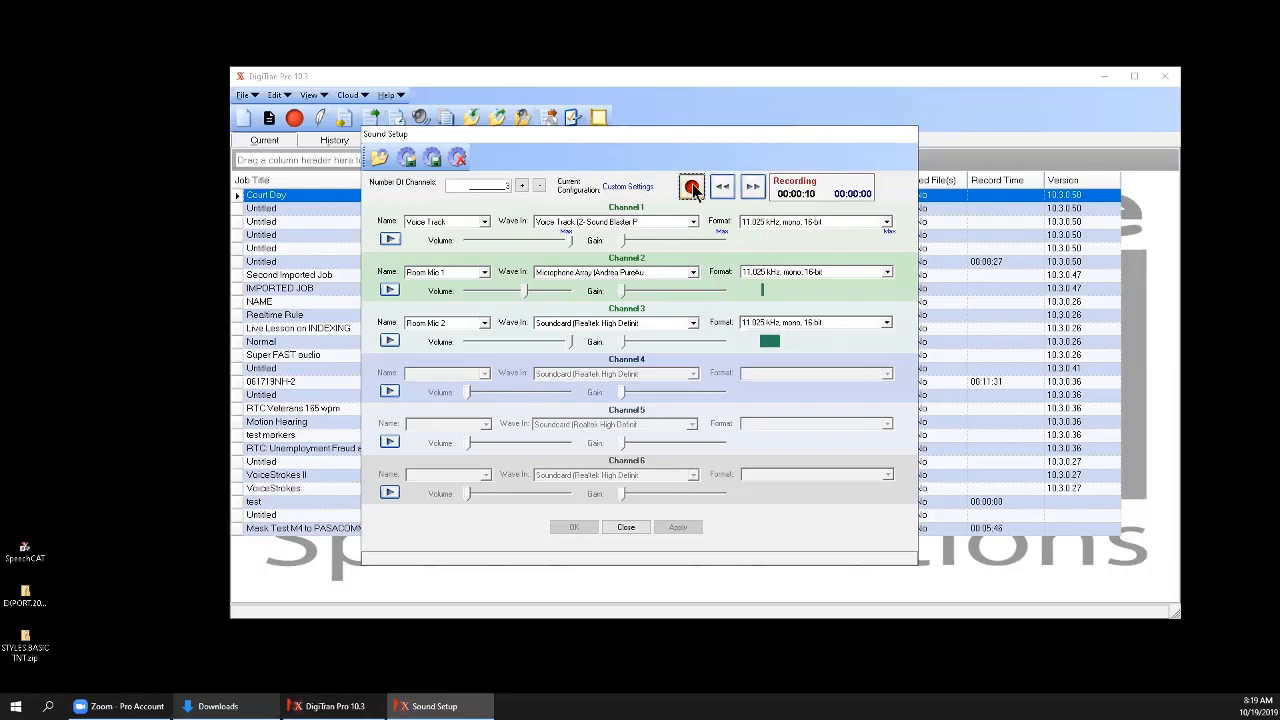
click(389, 289)
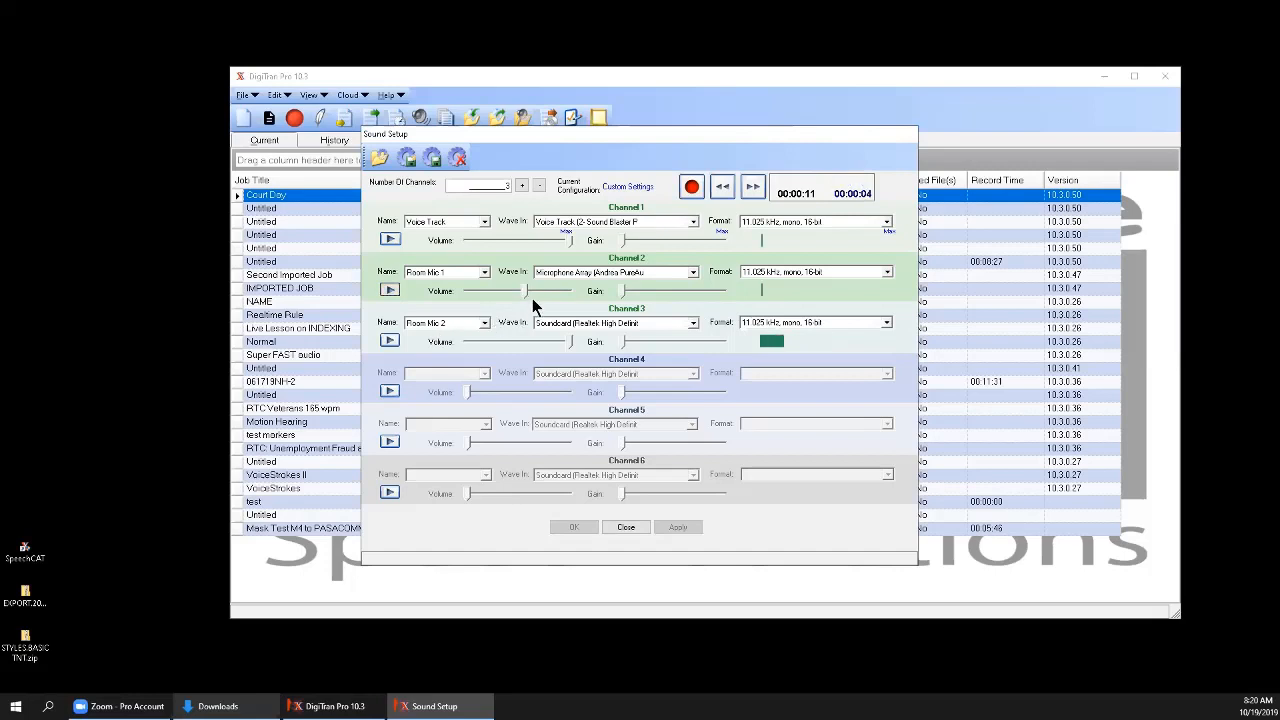
drag(529, 288, 549, 289)
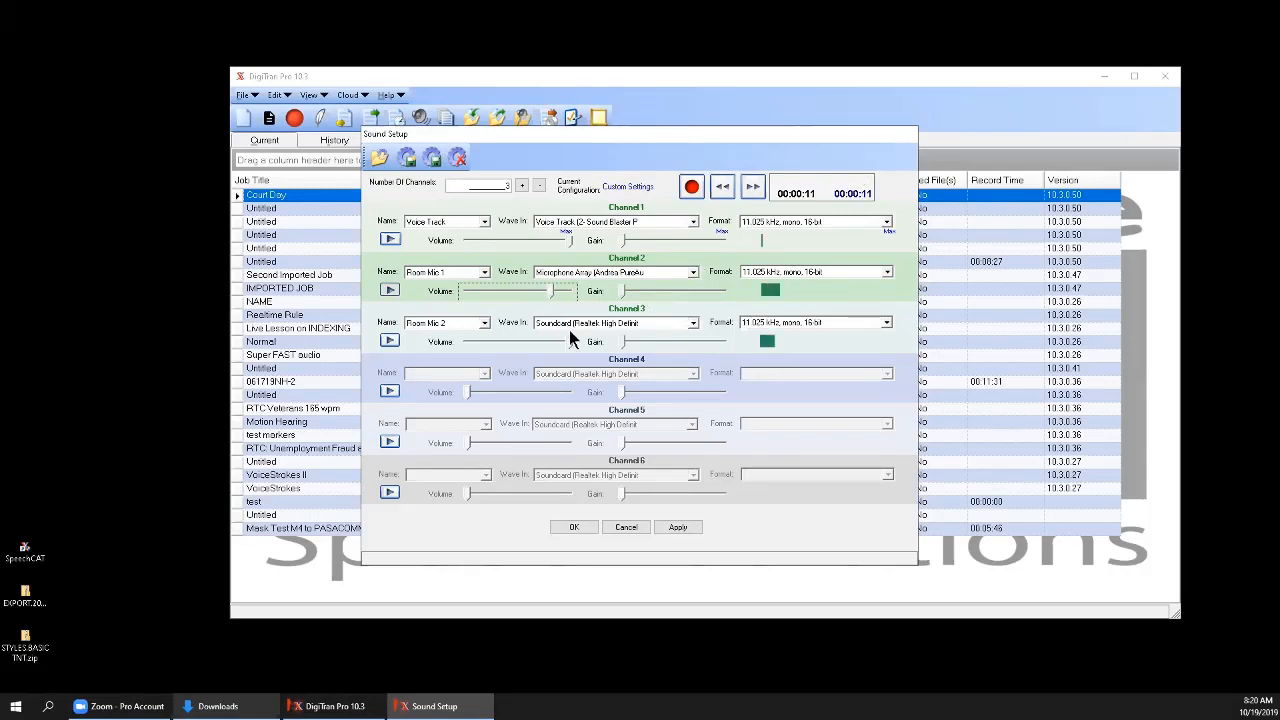
click(723, 190)
click(390, 341)
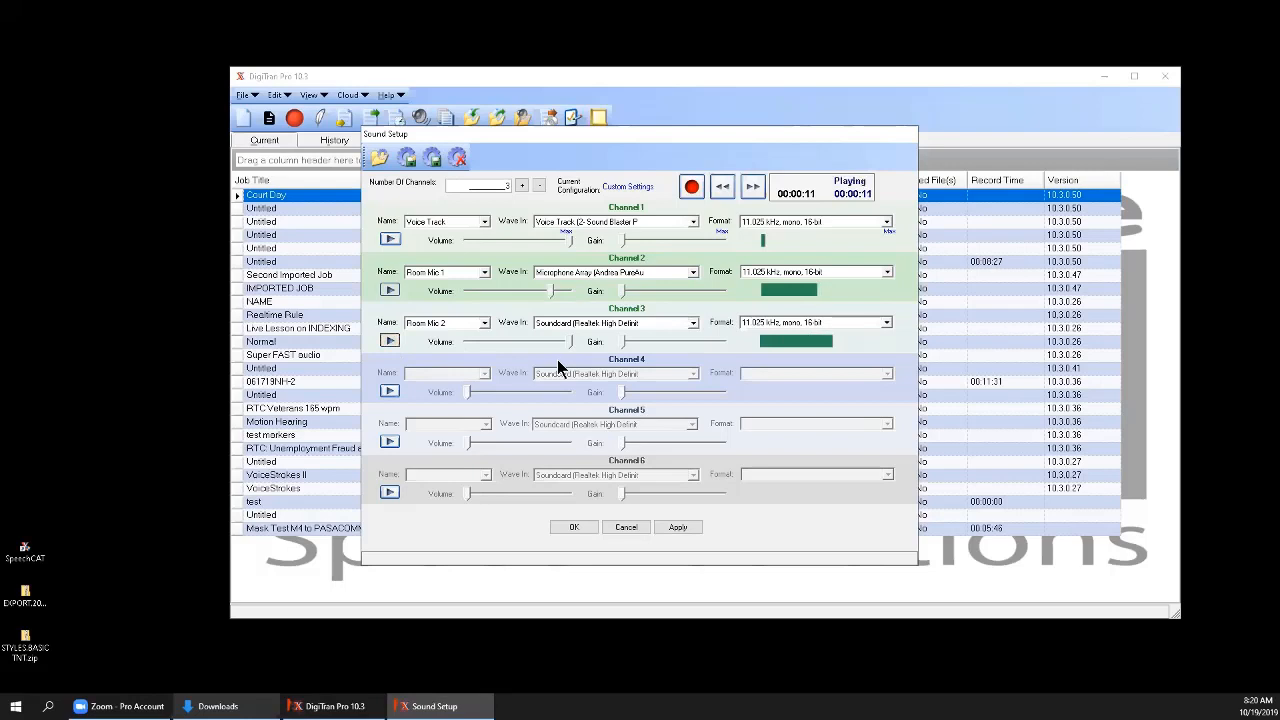
Check the wave inputs available for Channel 3, then save the sound settings and close Sound Setup.
click(692, 323)
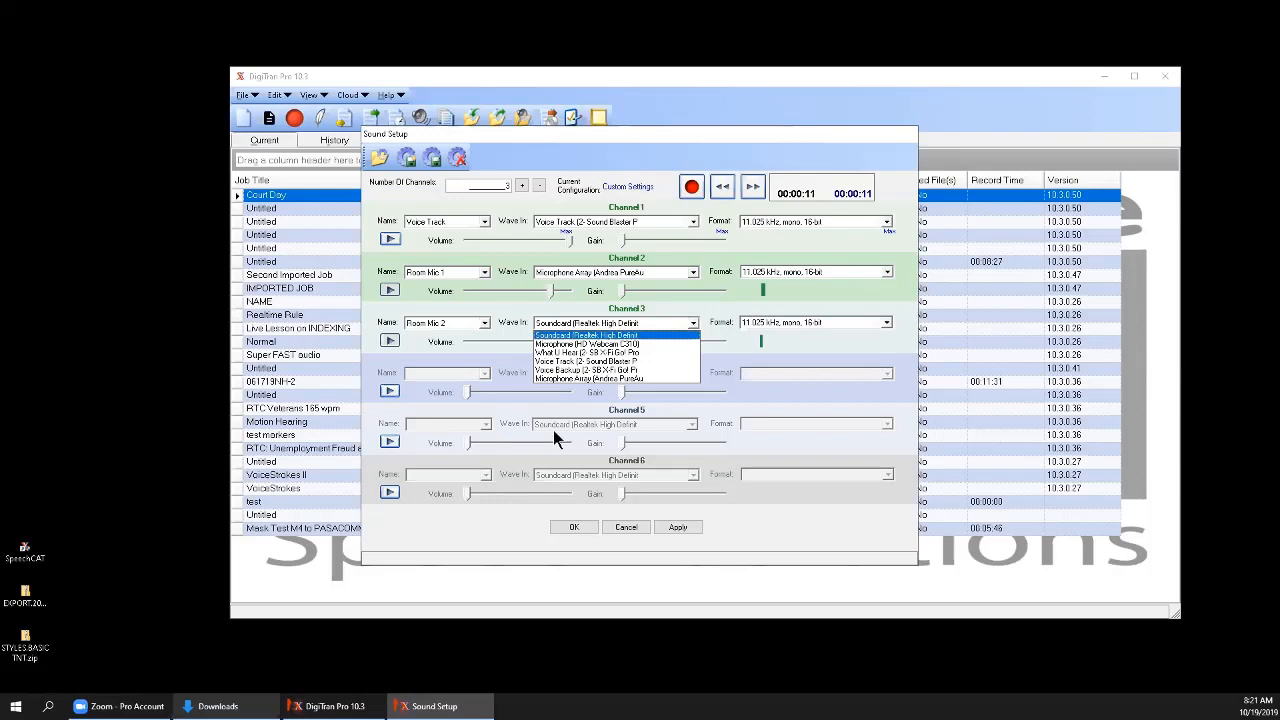
click(580, 526)
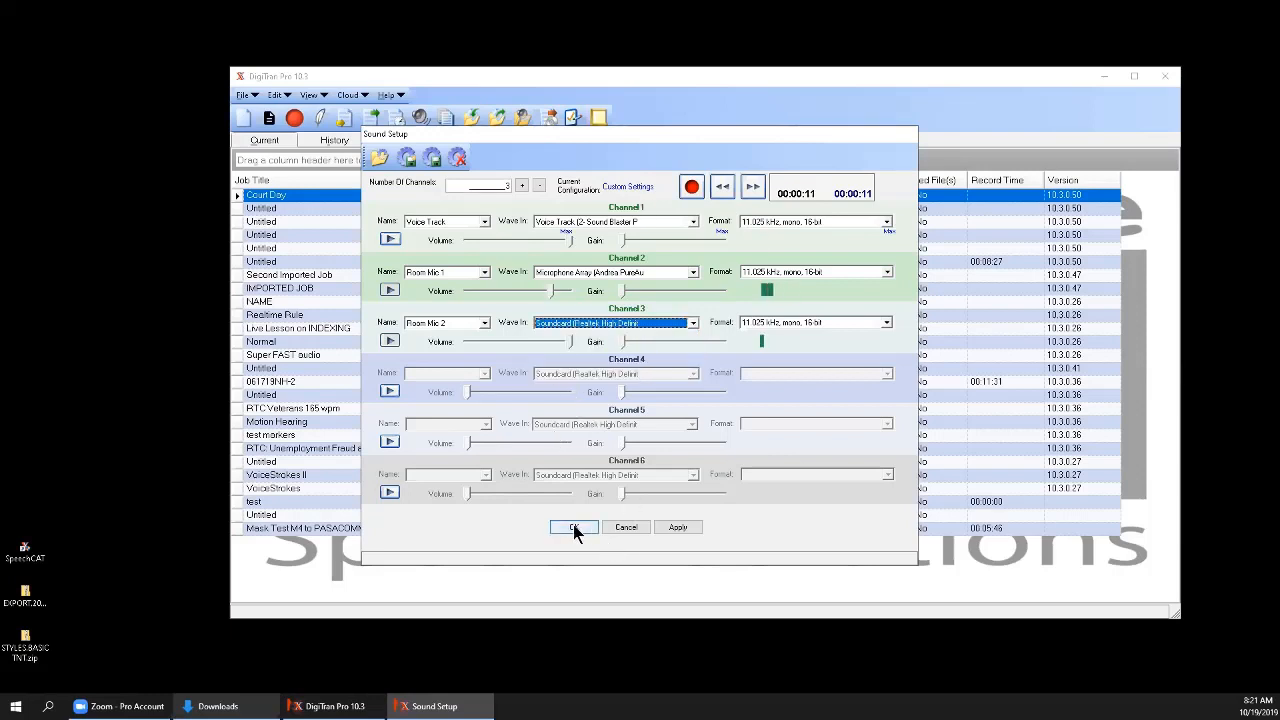
click(574, 528)
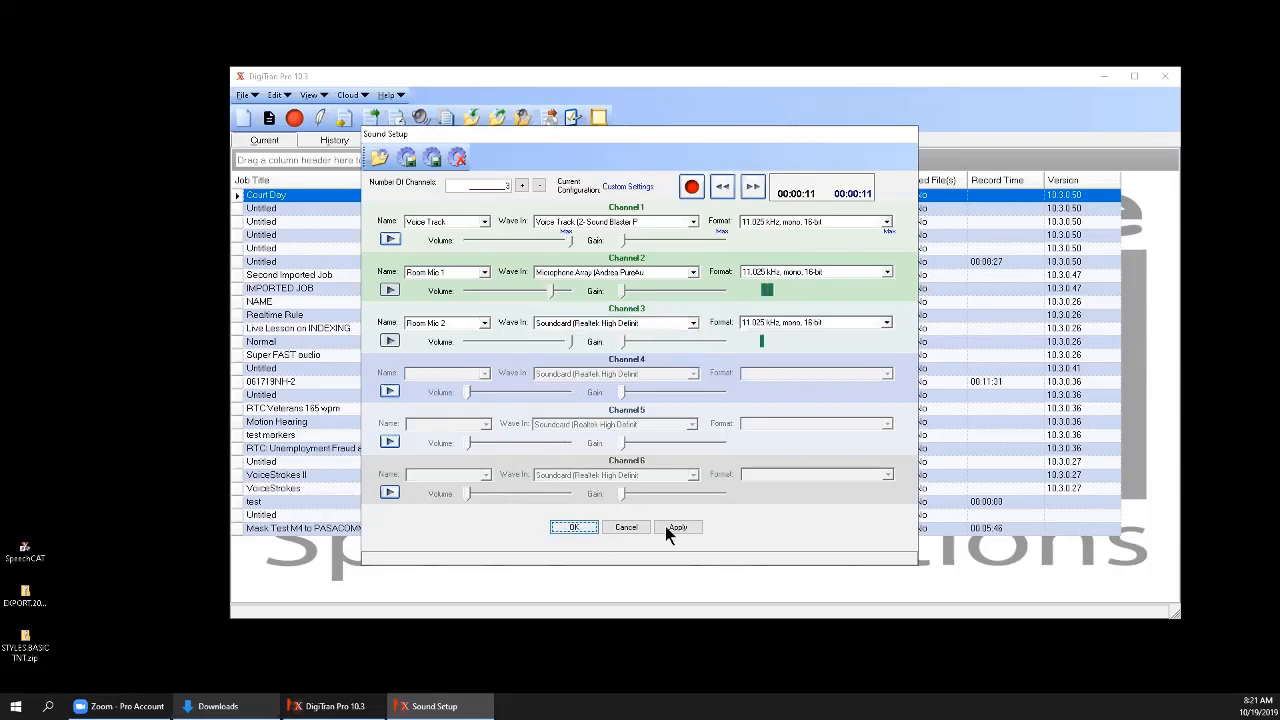
click(573, 528)
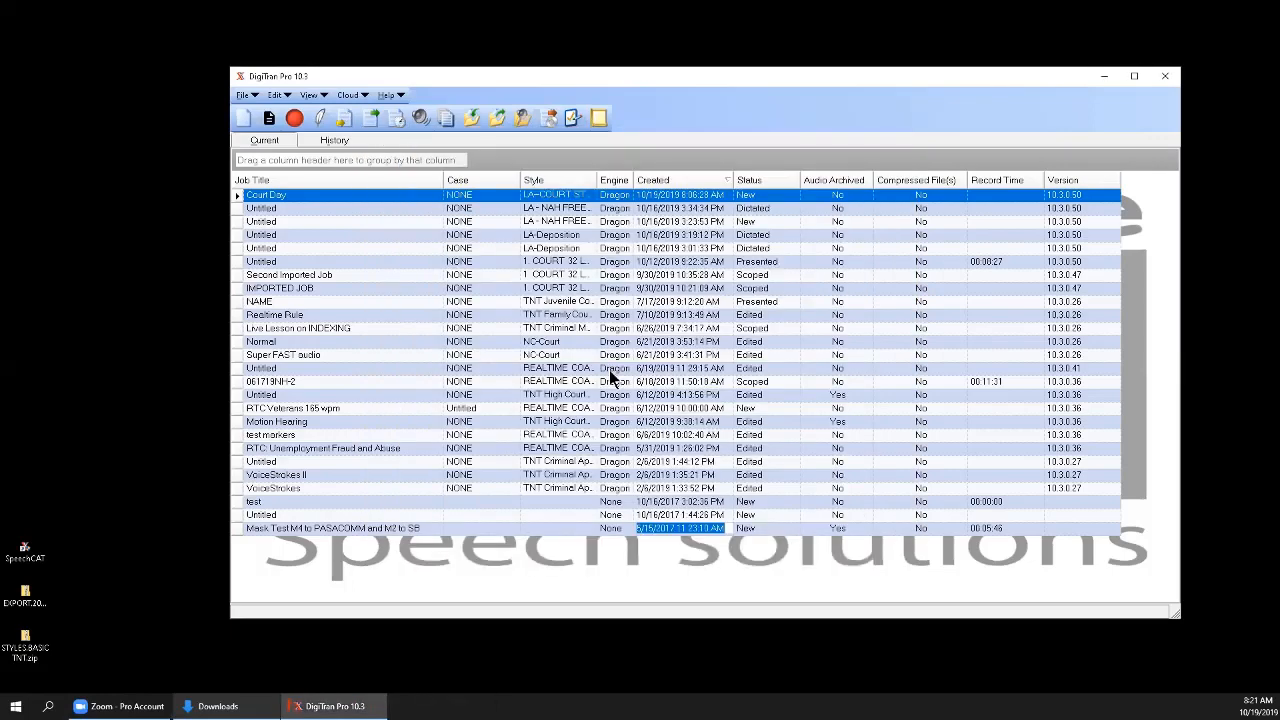
Reopen Sound Setup, set Channel 3's wave input to Microphone (Samson GoMic), and apply the change.
click(421, 118)
click(692, 323)
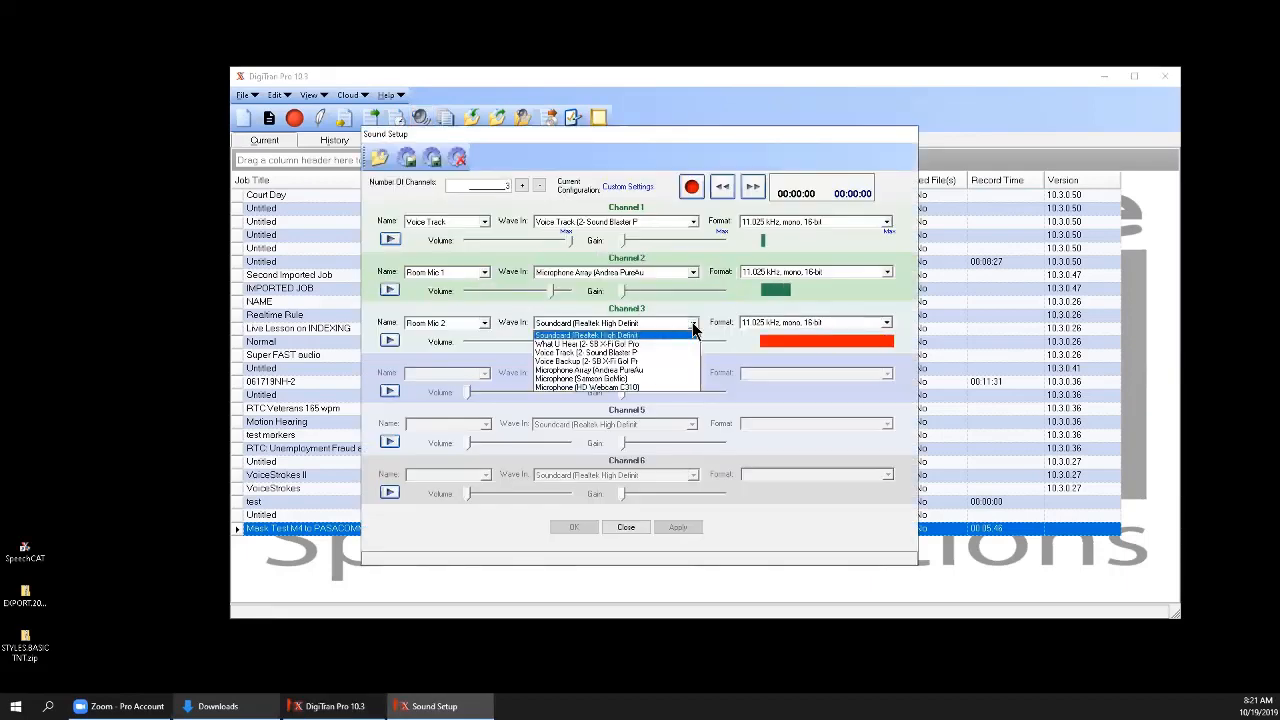
click(629, 379)
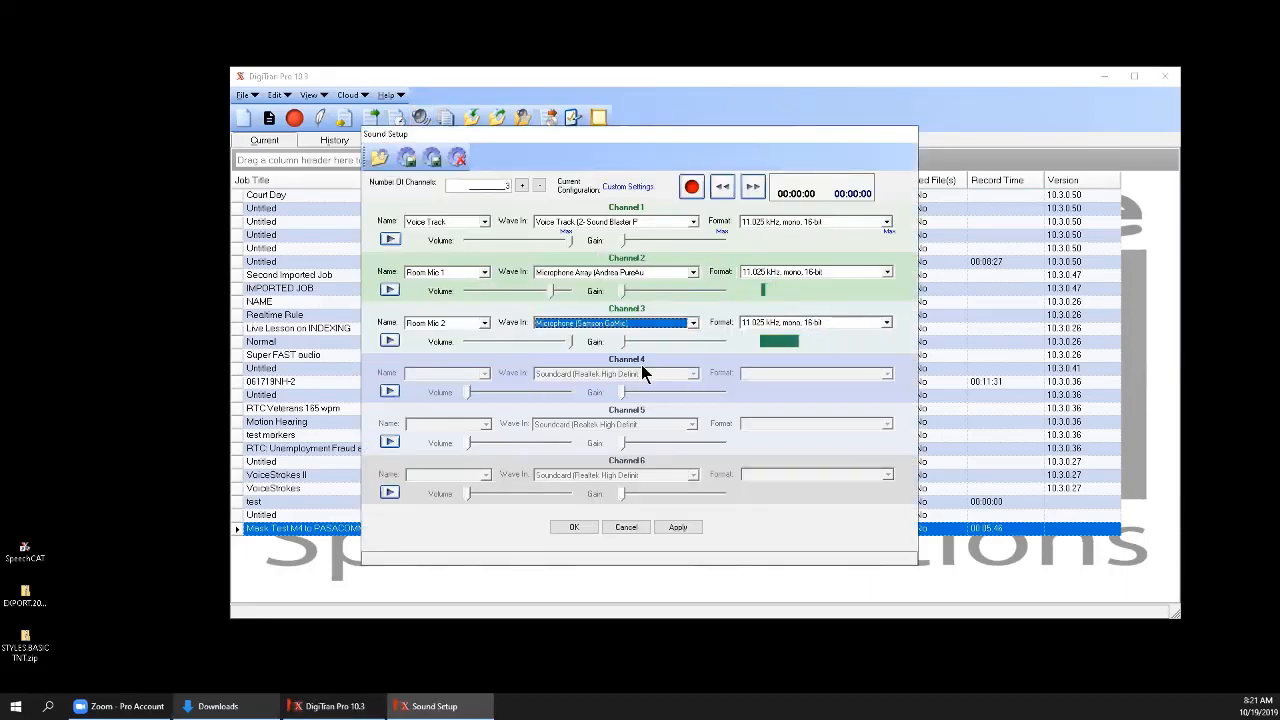
click(689, 524)
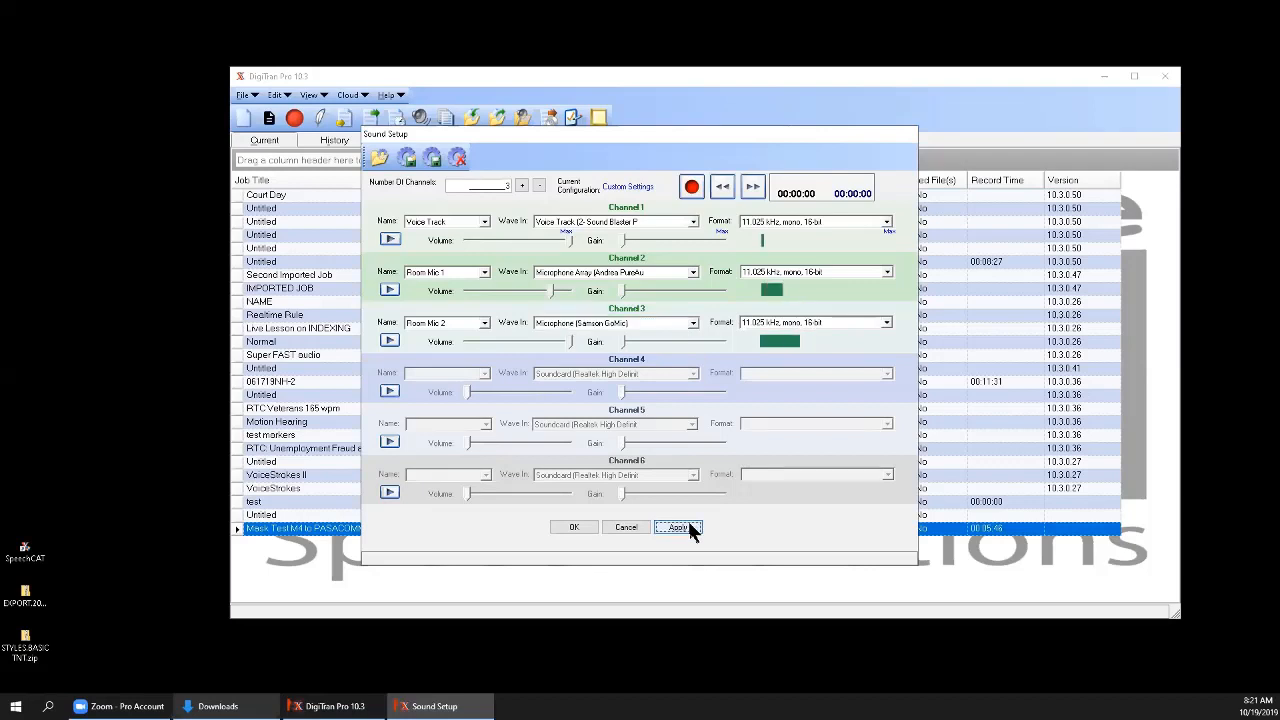
Record a short test with the new Channel 3 microphone, play back Channel 2, and record another test.
click(692, 188)
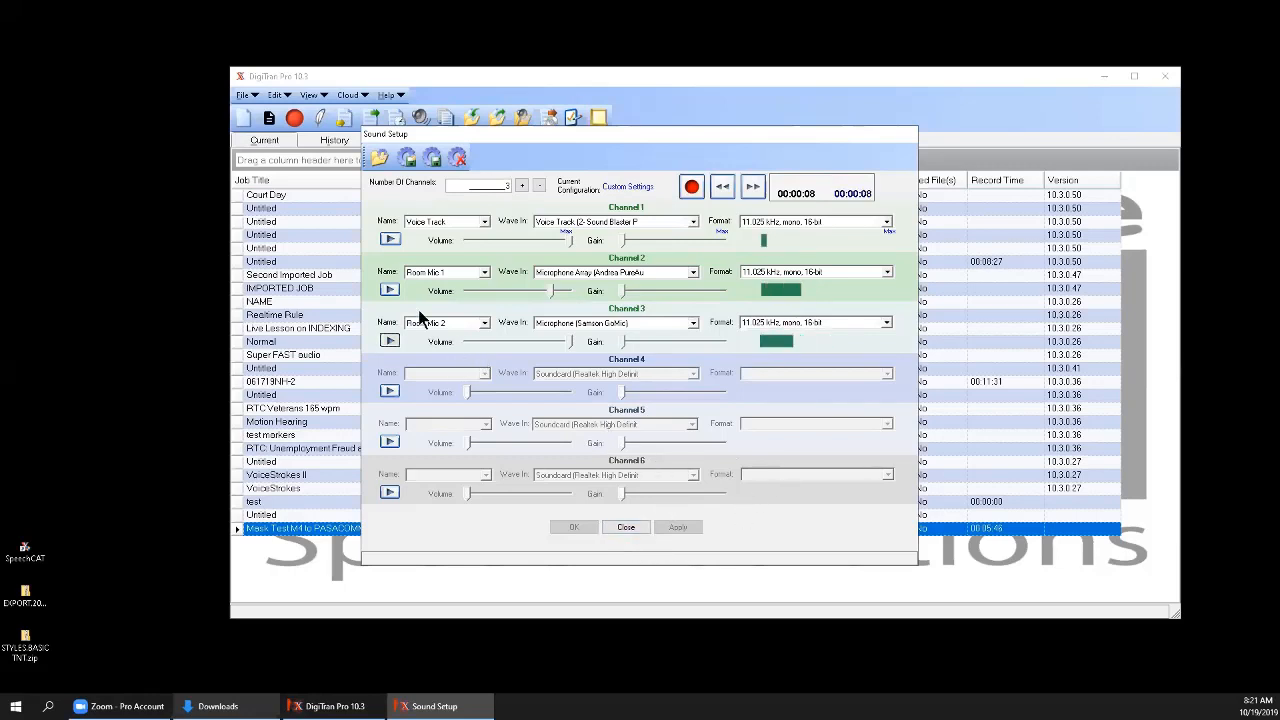
click(722, 187)
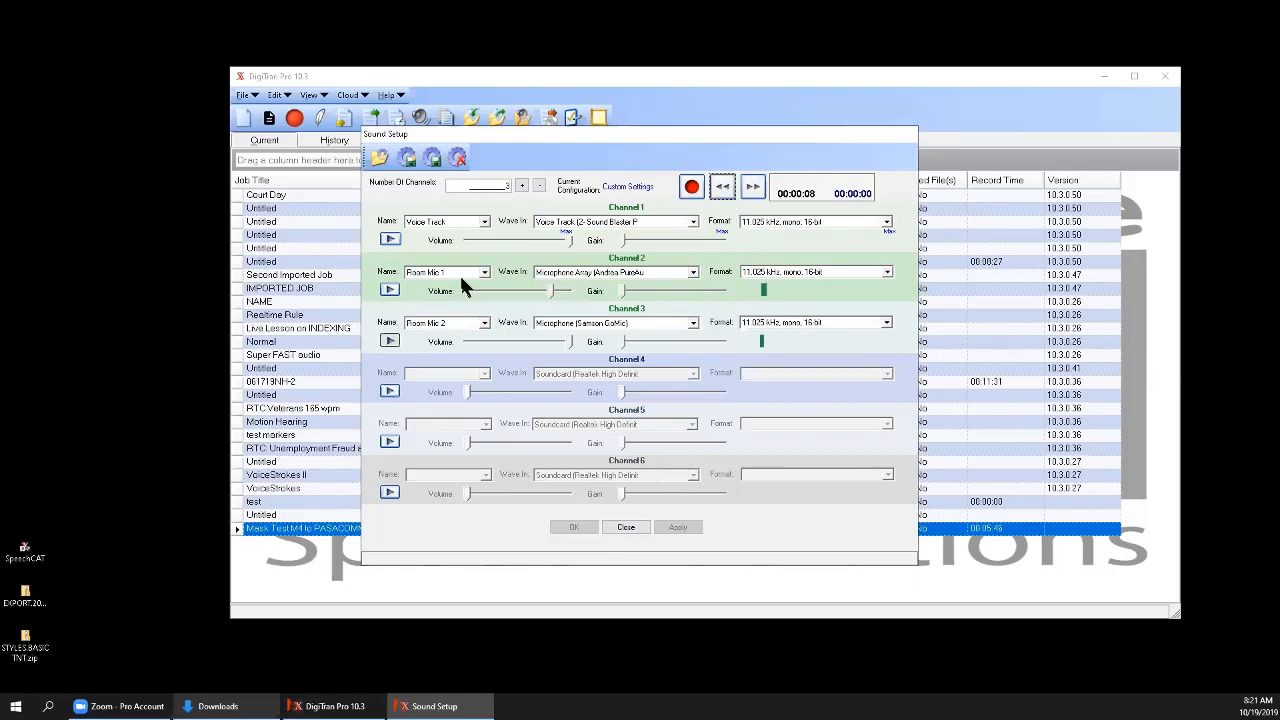
click(391, 290)
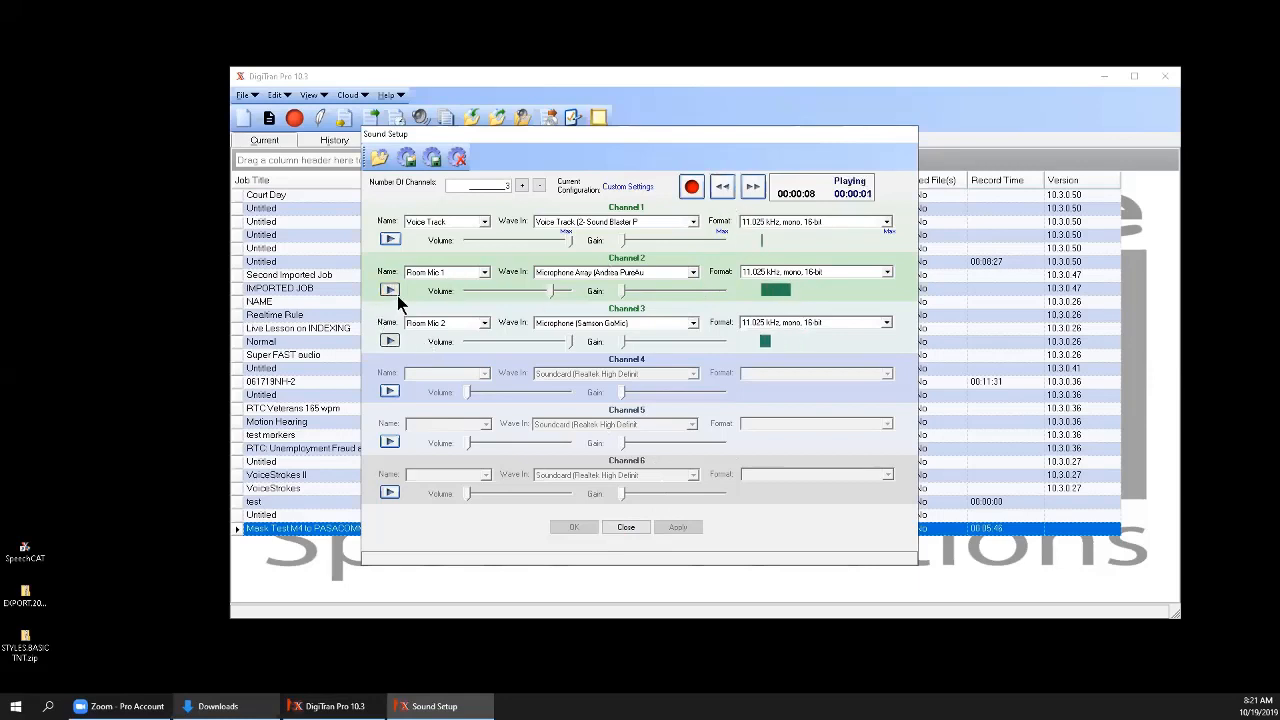
click(390, 291)
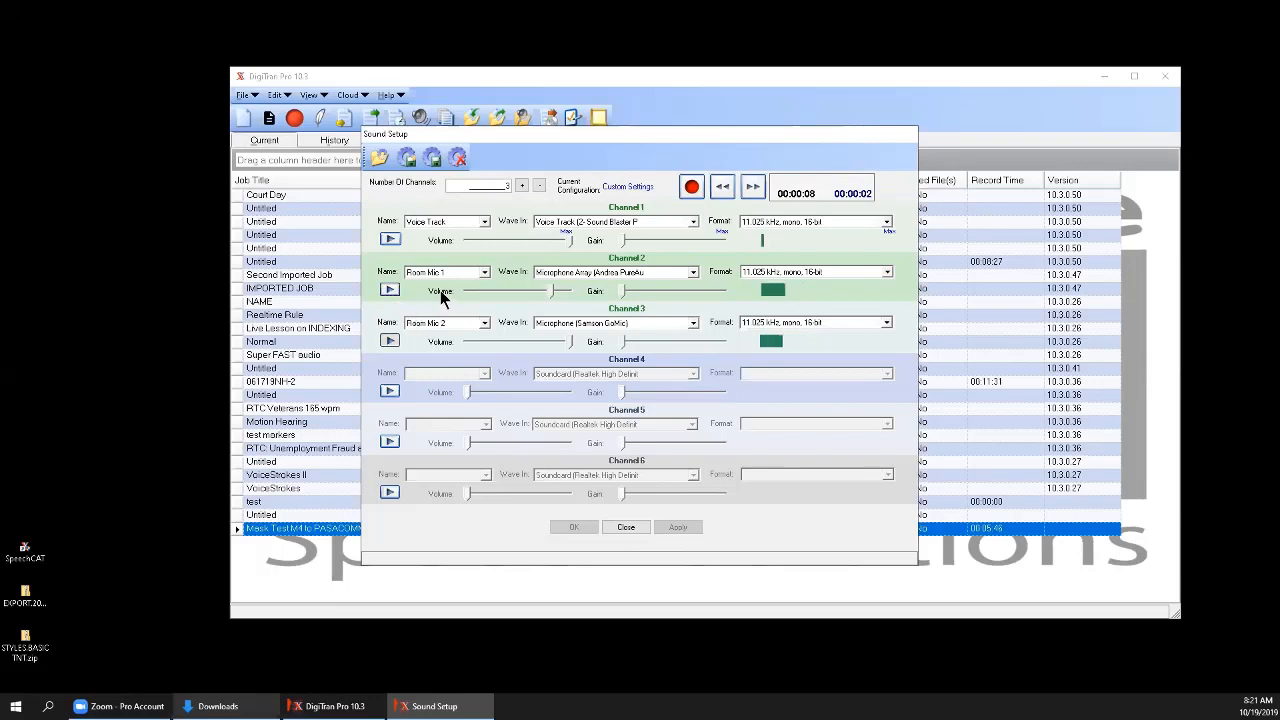
click(691, 188)
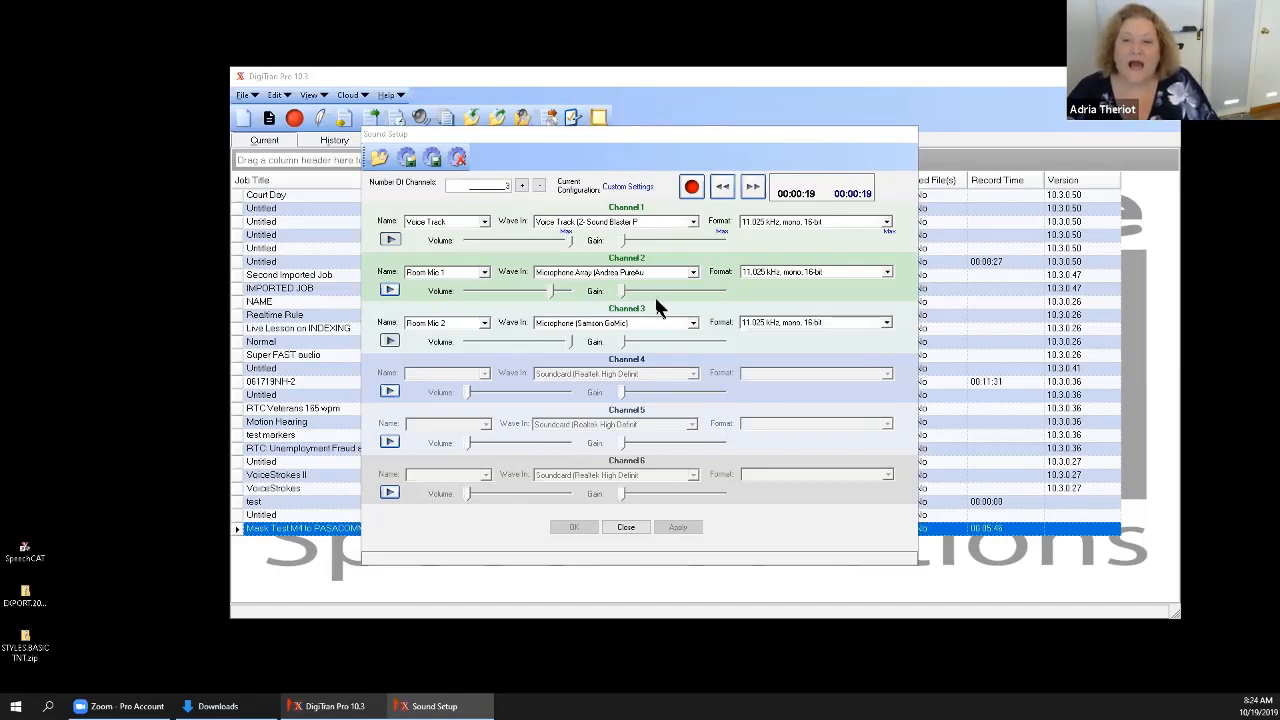
Start saving the current sound setup as a new configuration.
click(406, 158)
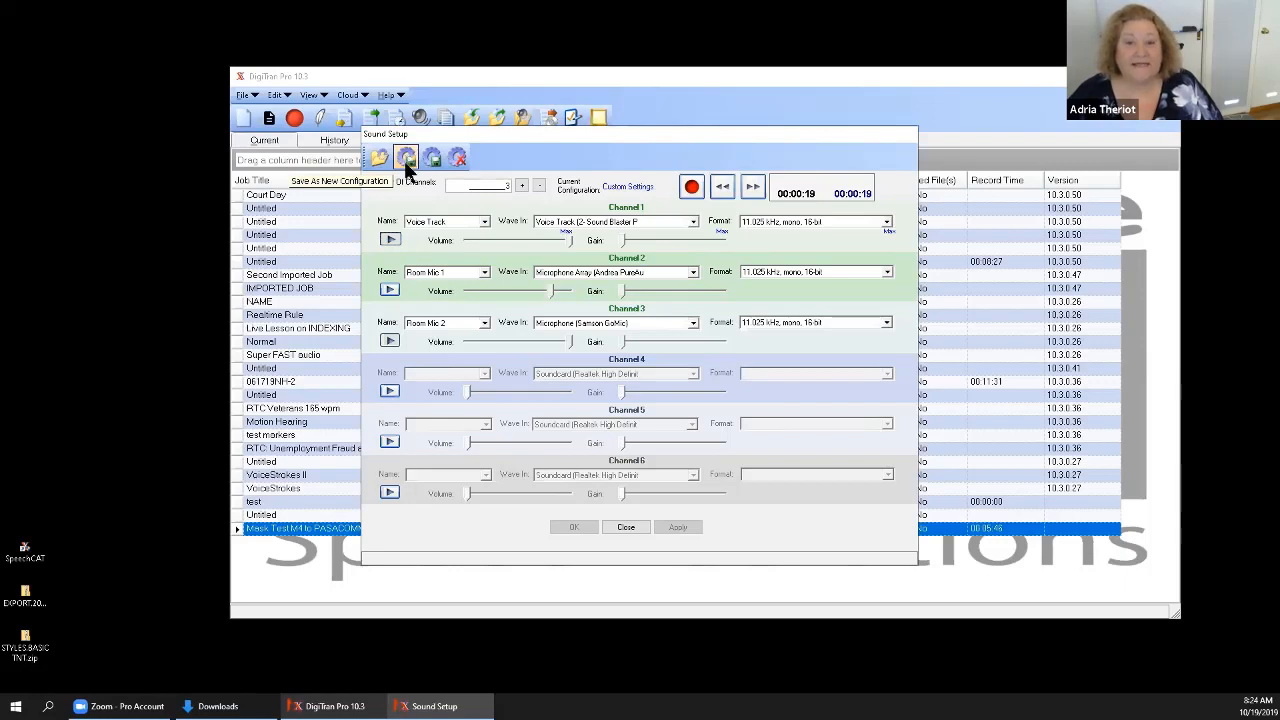
click(406, 162)
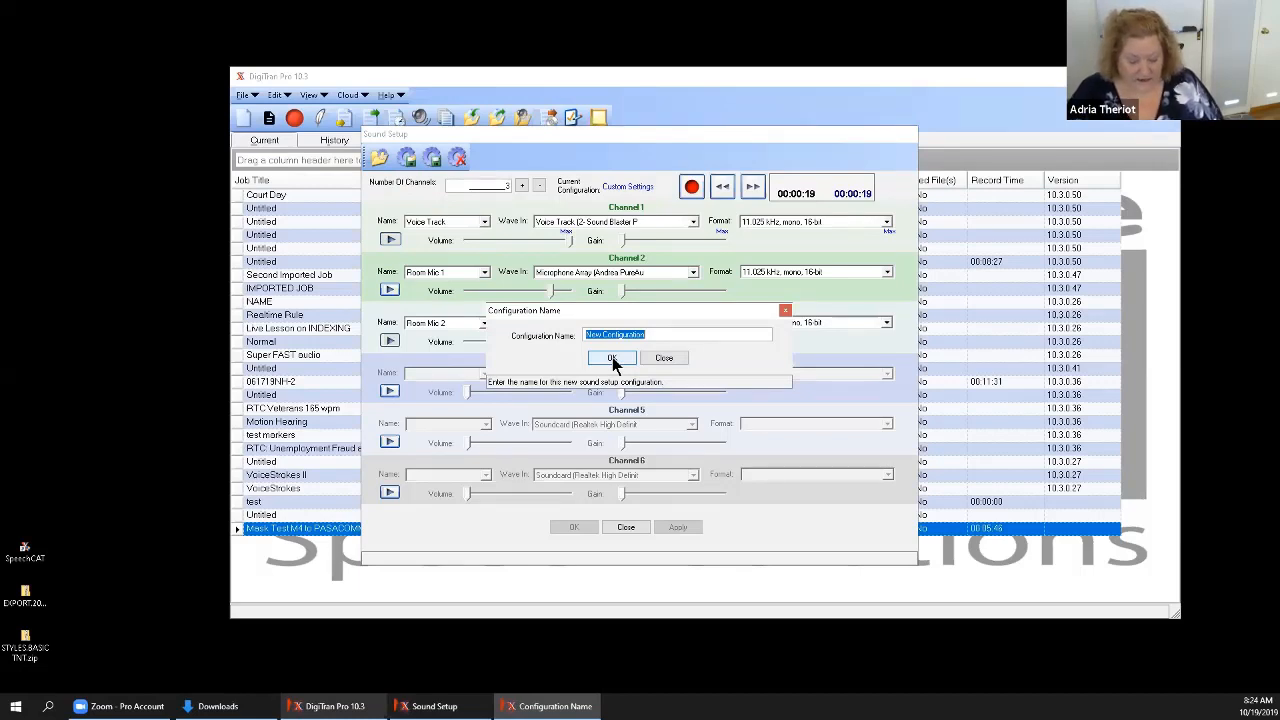
text(Mask)
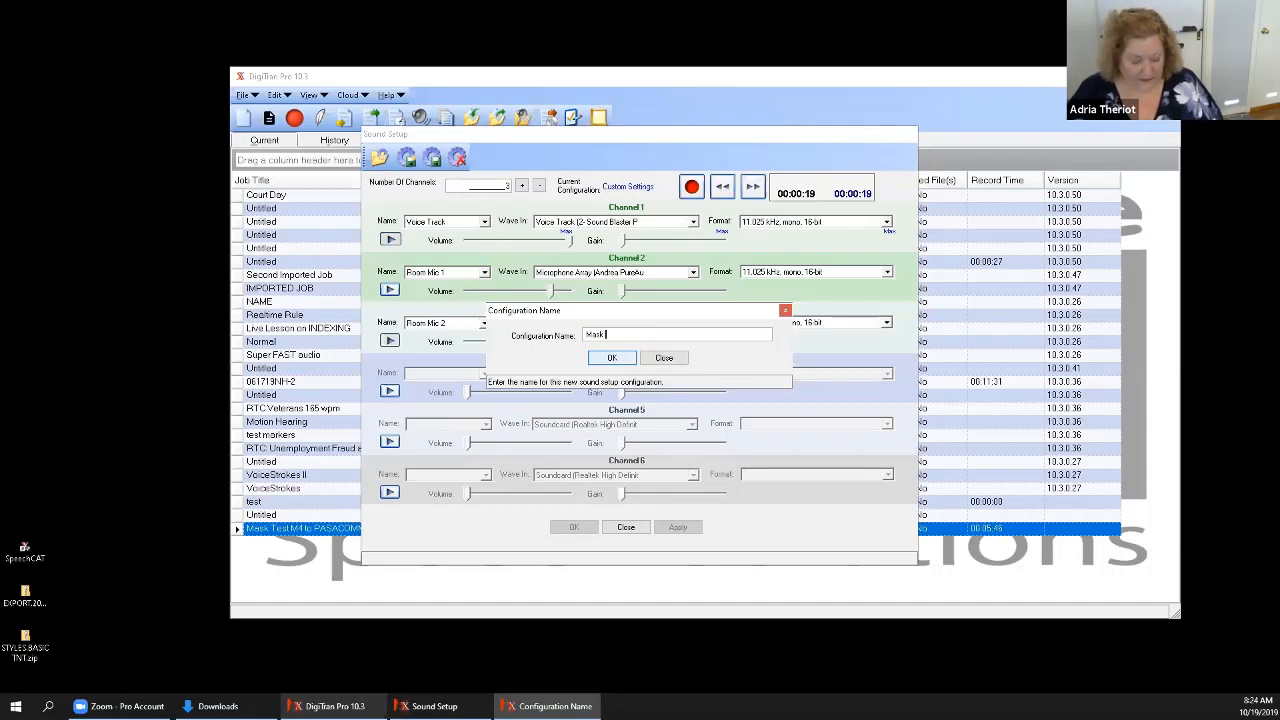
text( Room)
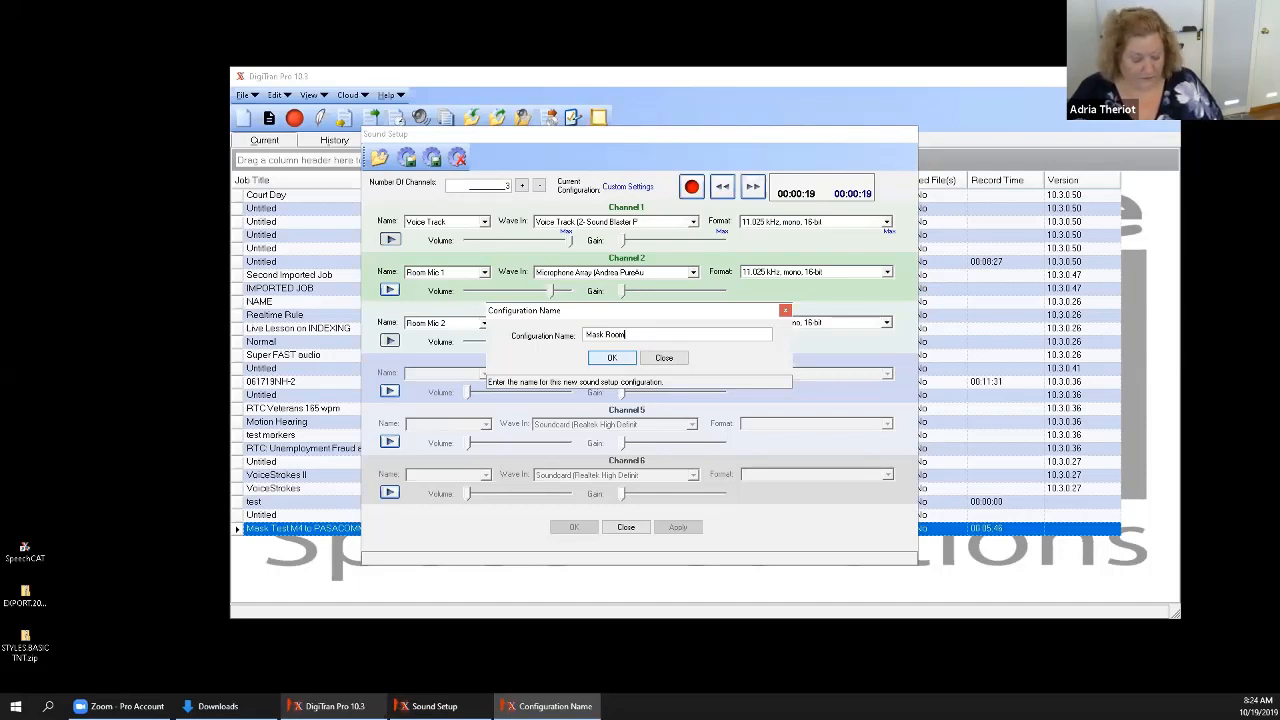
text( 1 and)
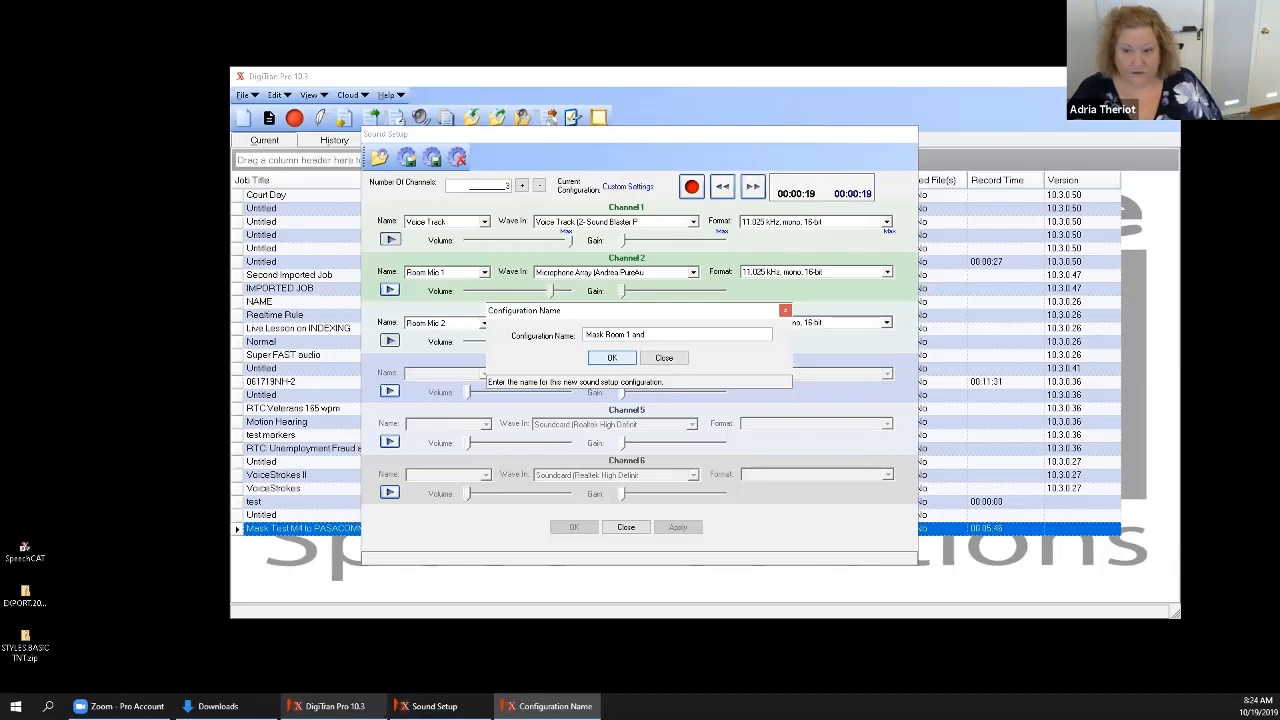
text( 2)
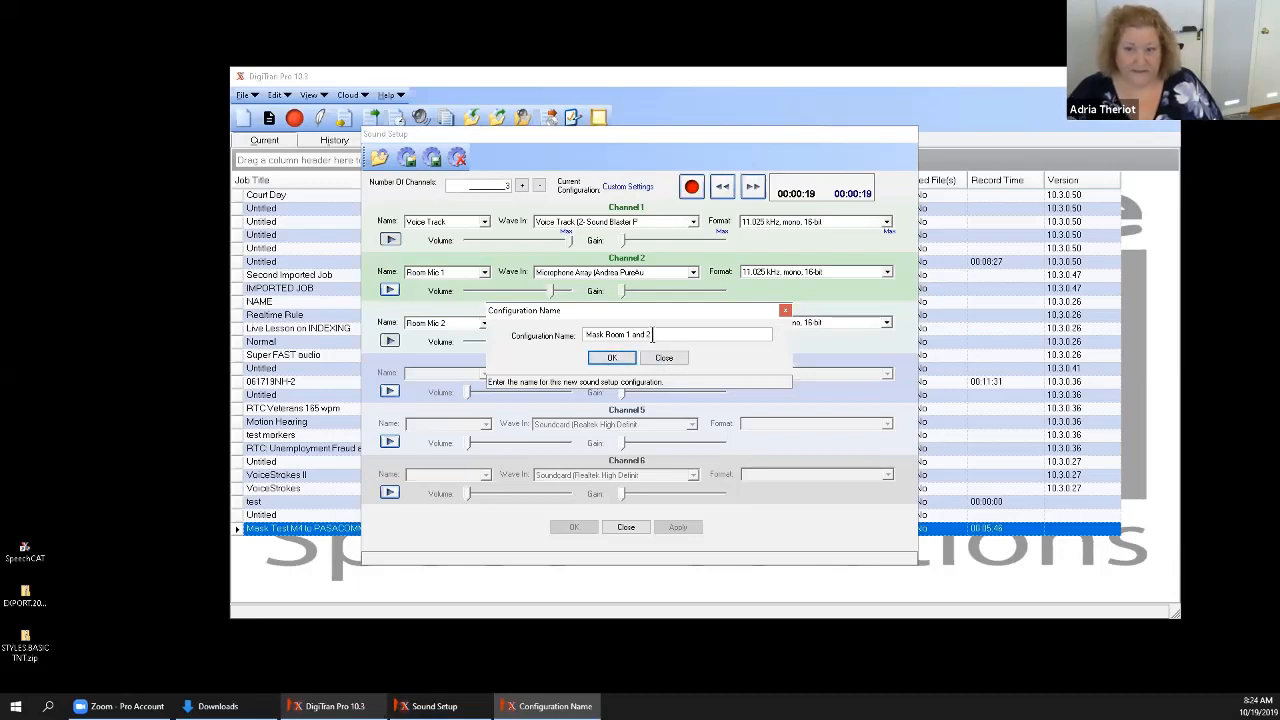
drag(651, 335, 532, 323)
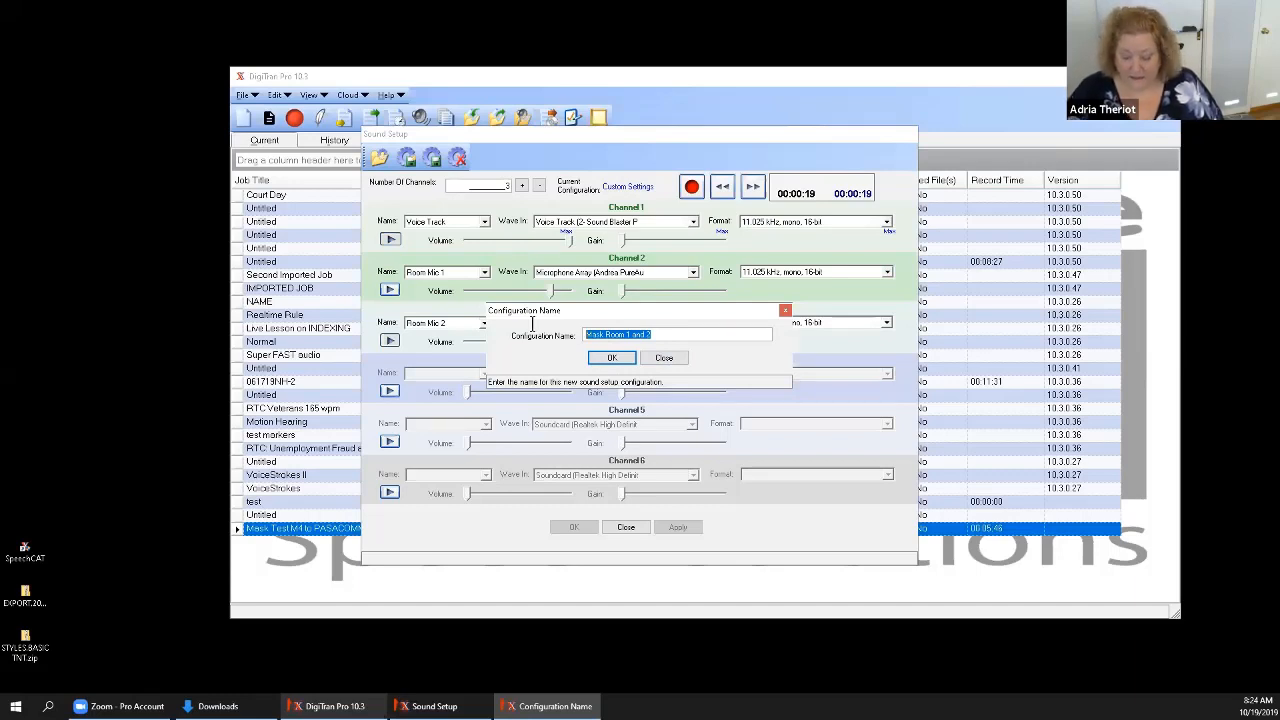
key(BackSpace)
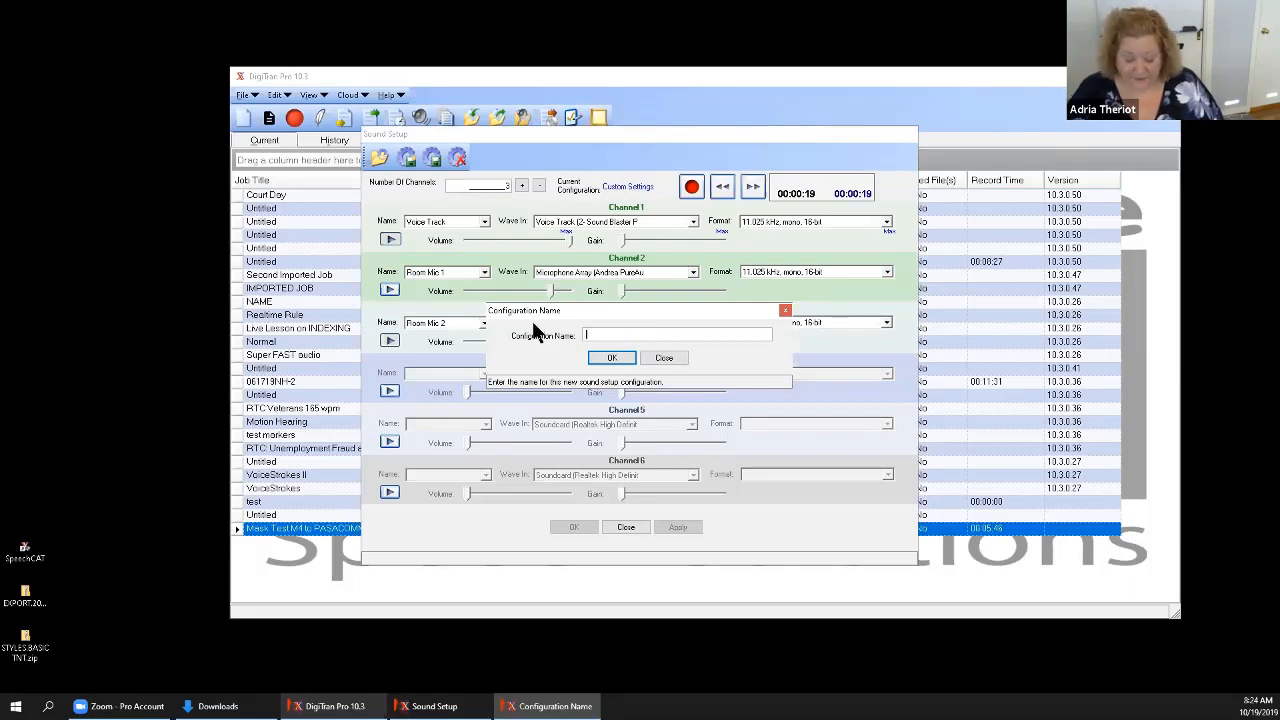
Name the new sound configuration "MaskBMP3-PASAPengadMicR1-SamsonRm2" and save it.
text(Mask)
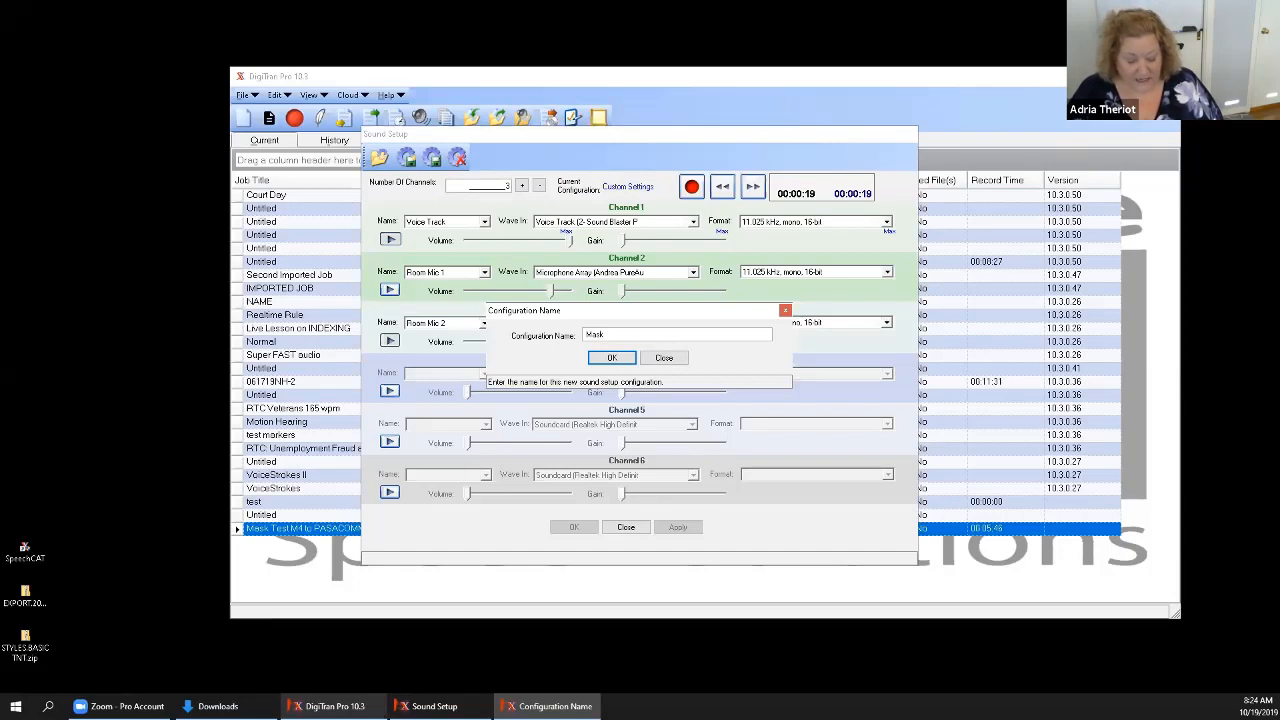
text(BMP3)
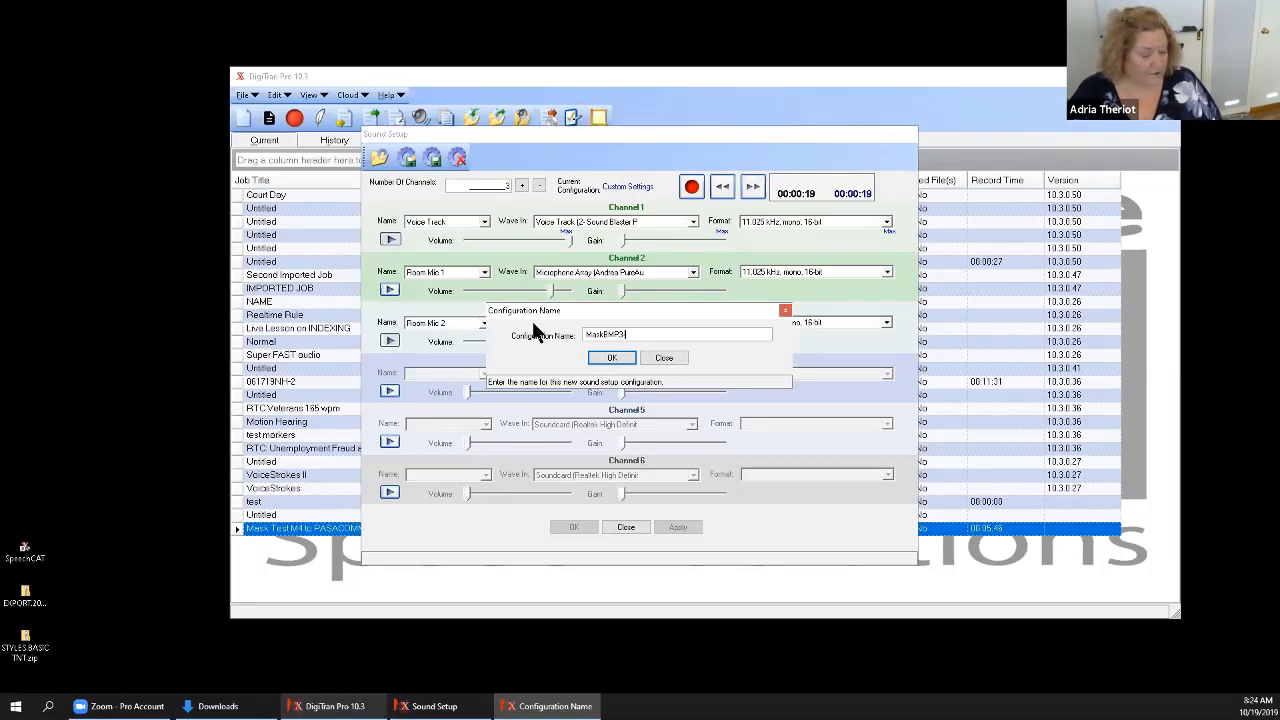
text(F)
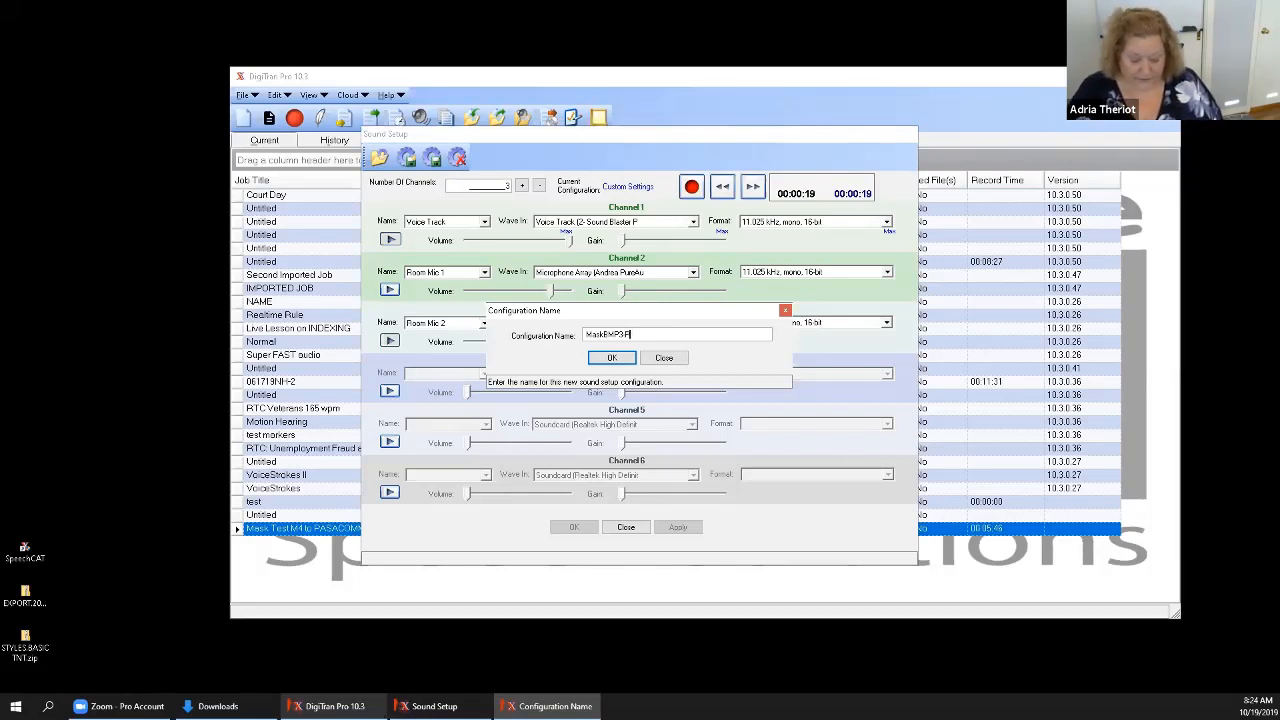
text(ASA)
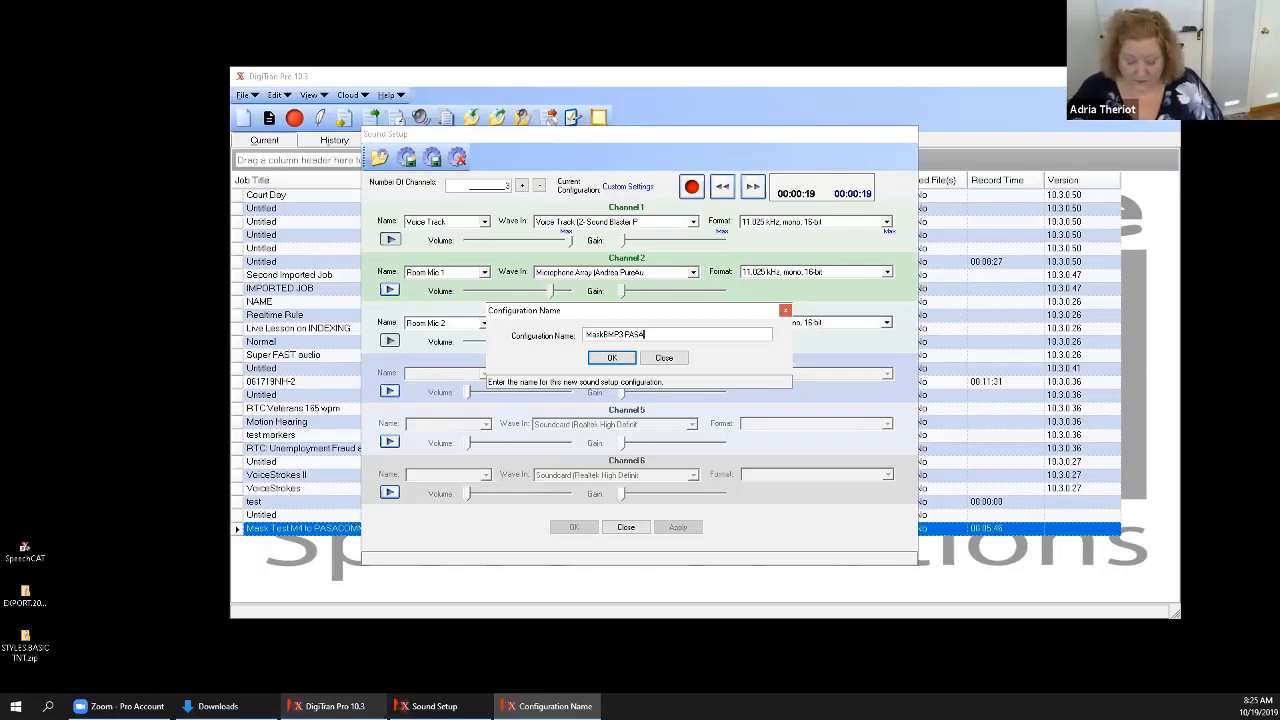
text(Peg)
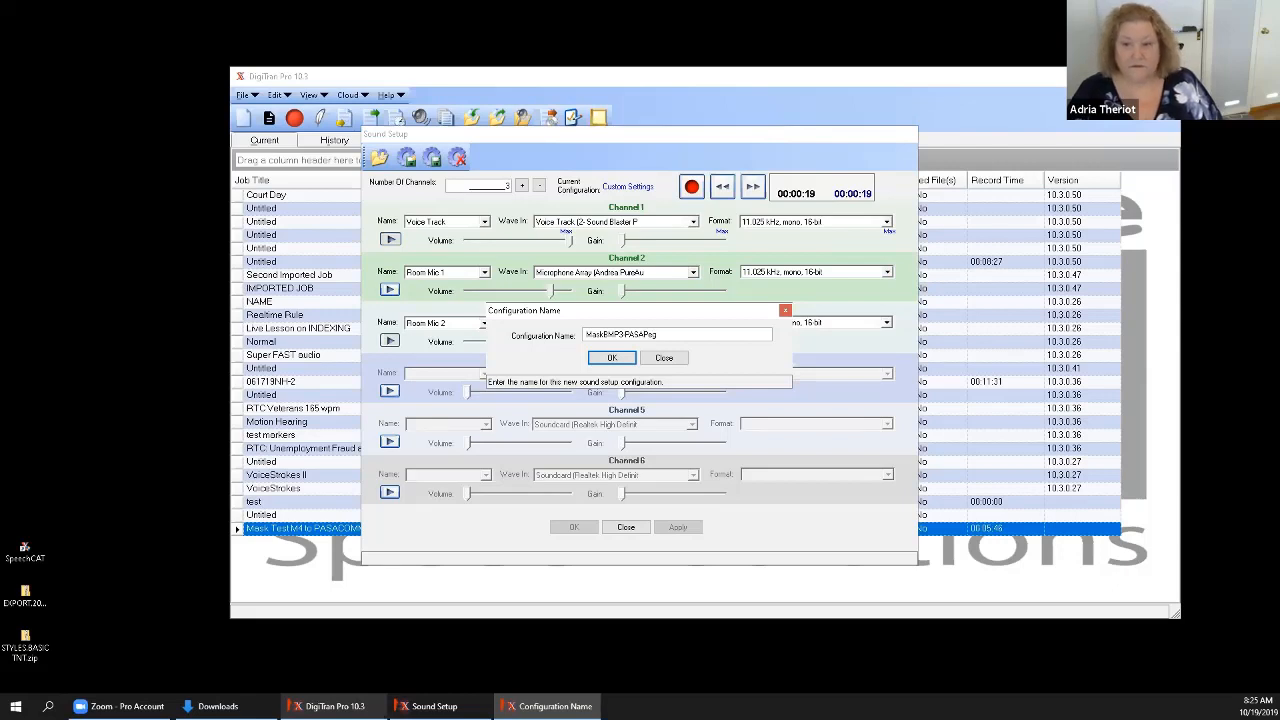
key(BackSpace)
text(ng)
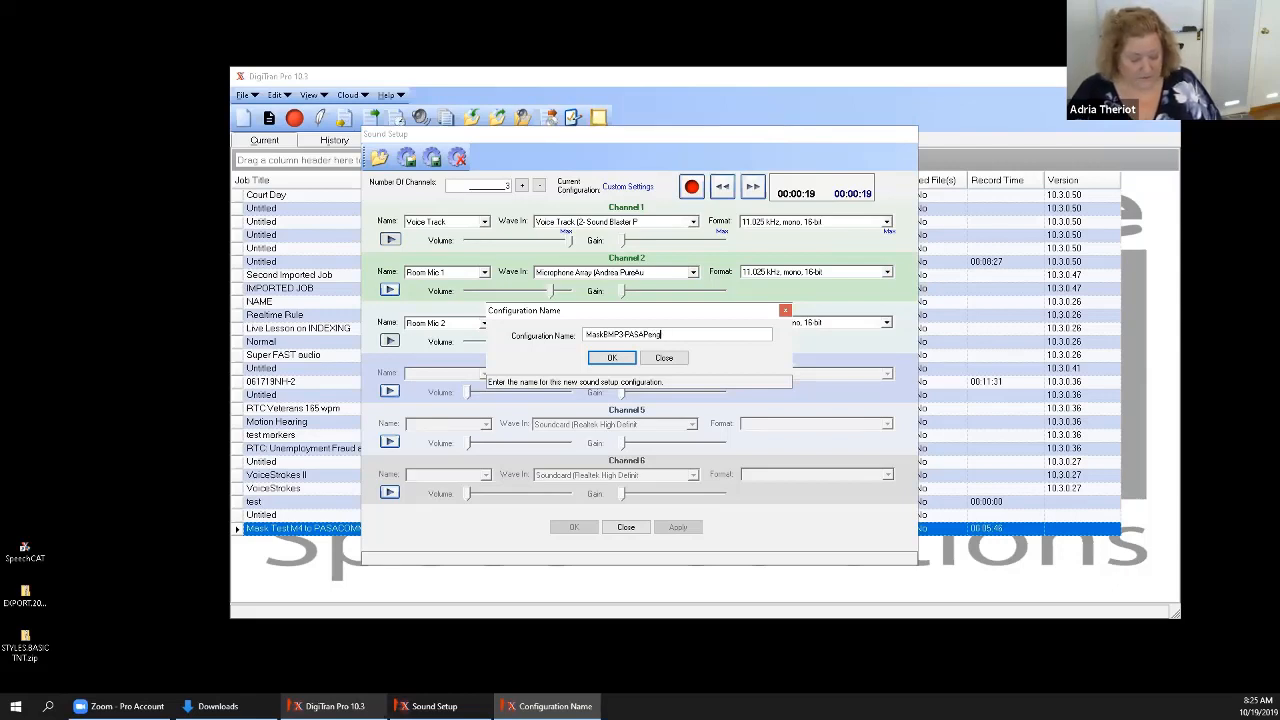
text(adMic)
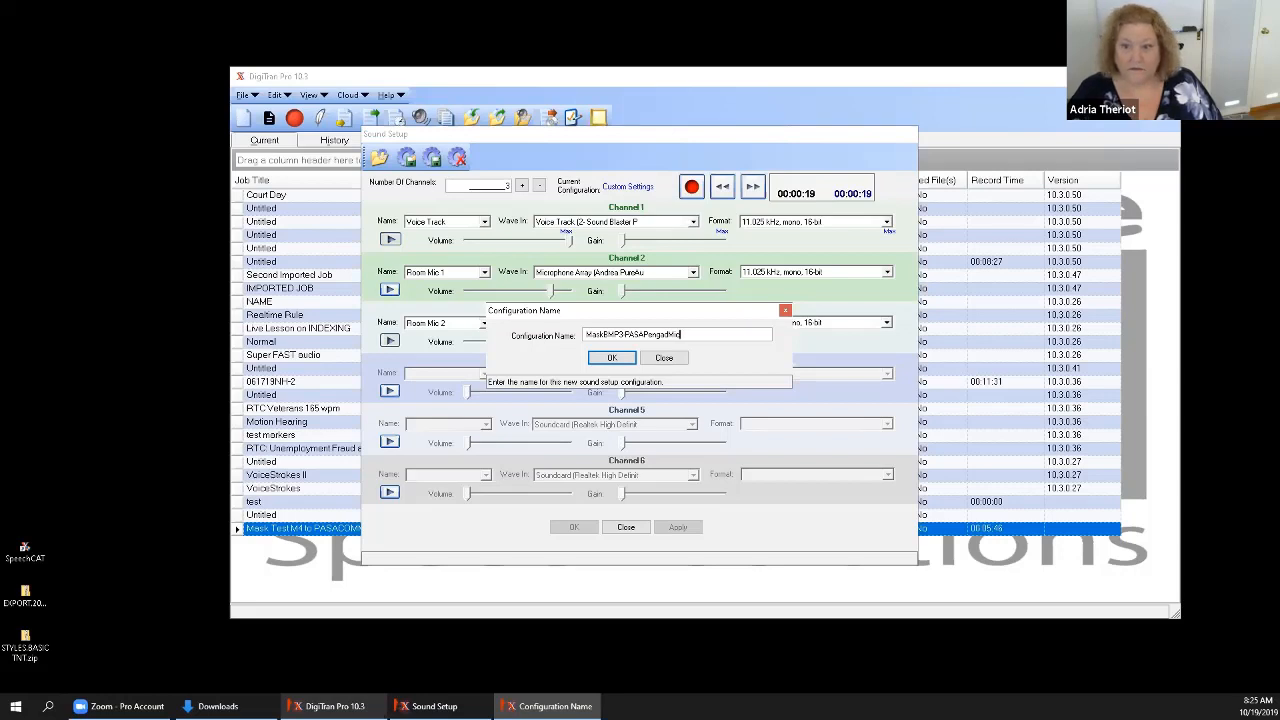
text(R1-)
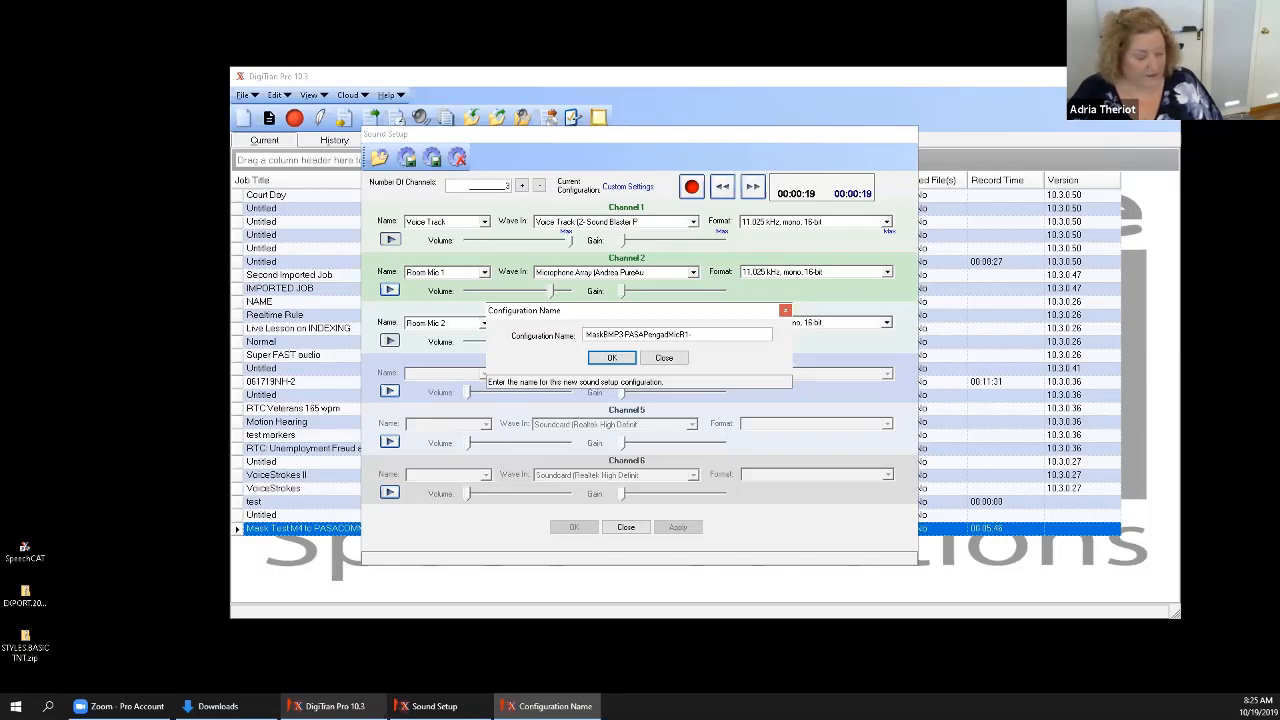
text(S)
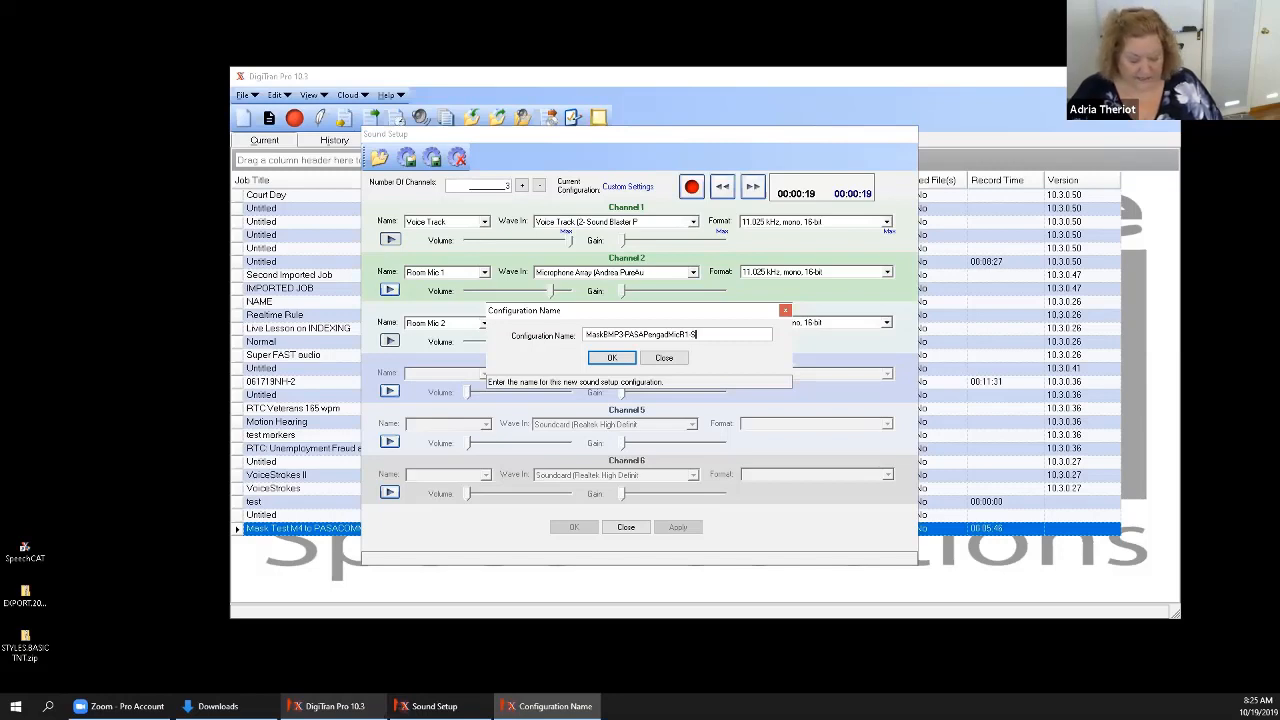
text(amson)
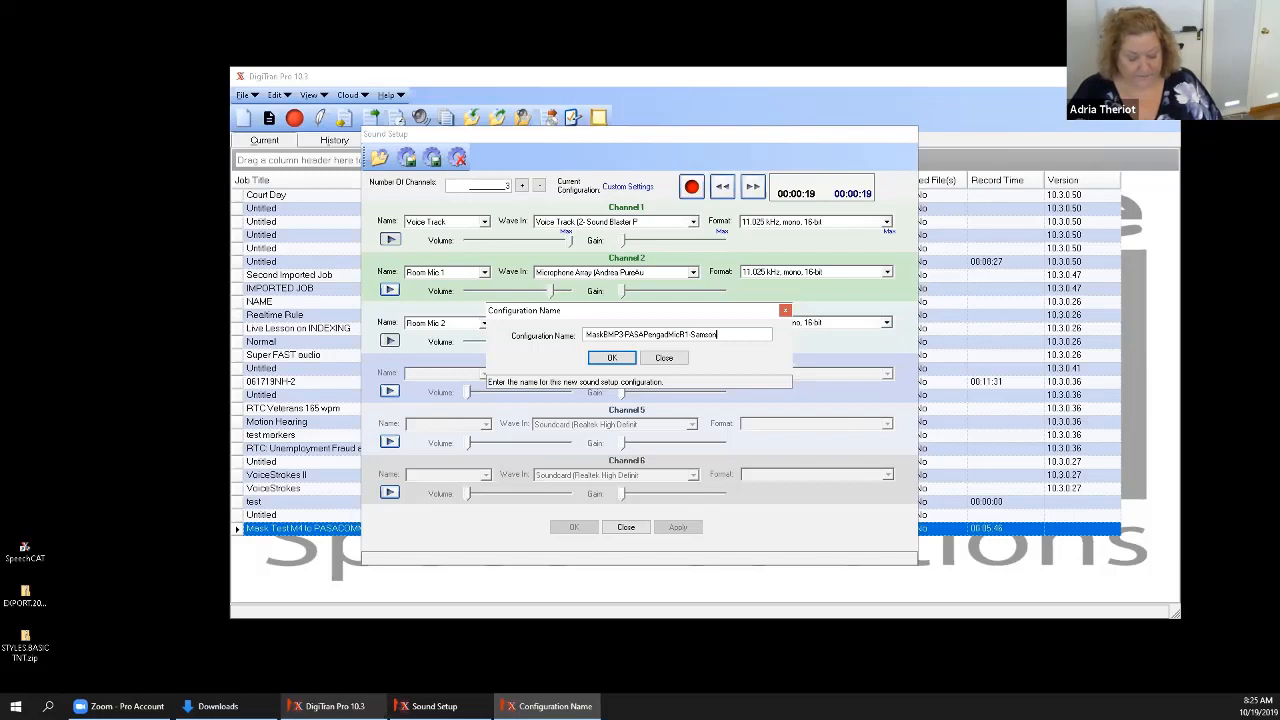
text(R)
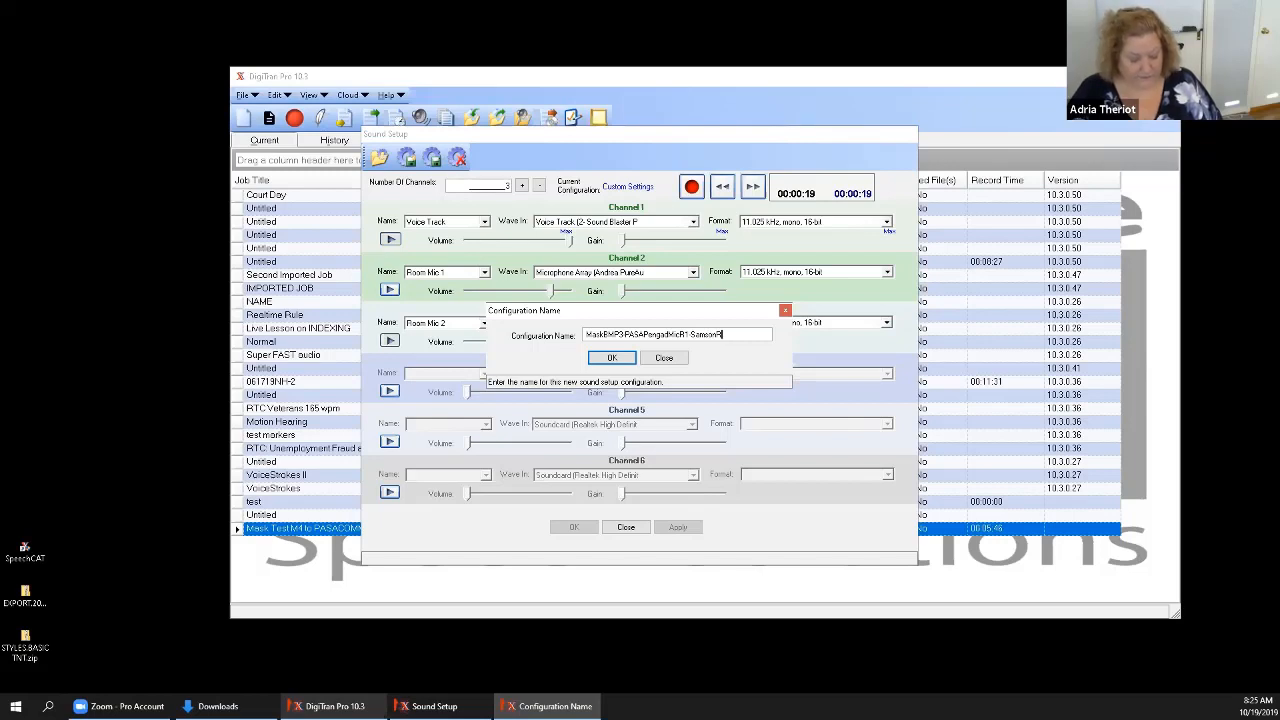
text(m2)
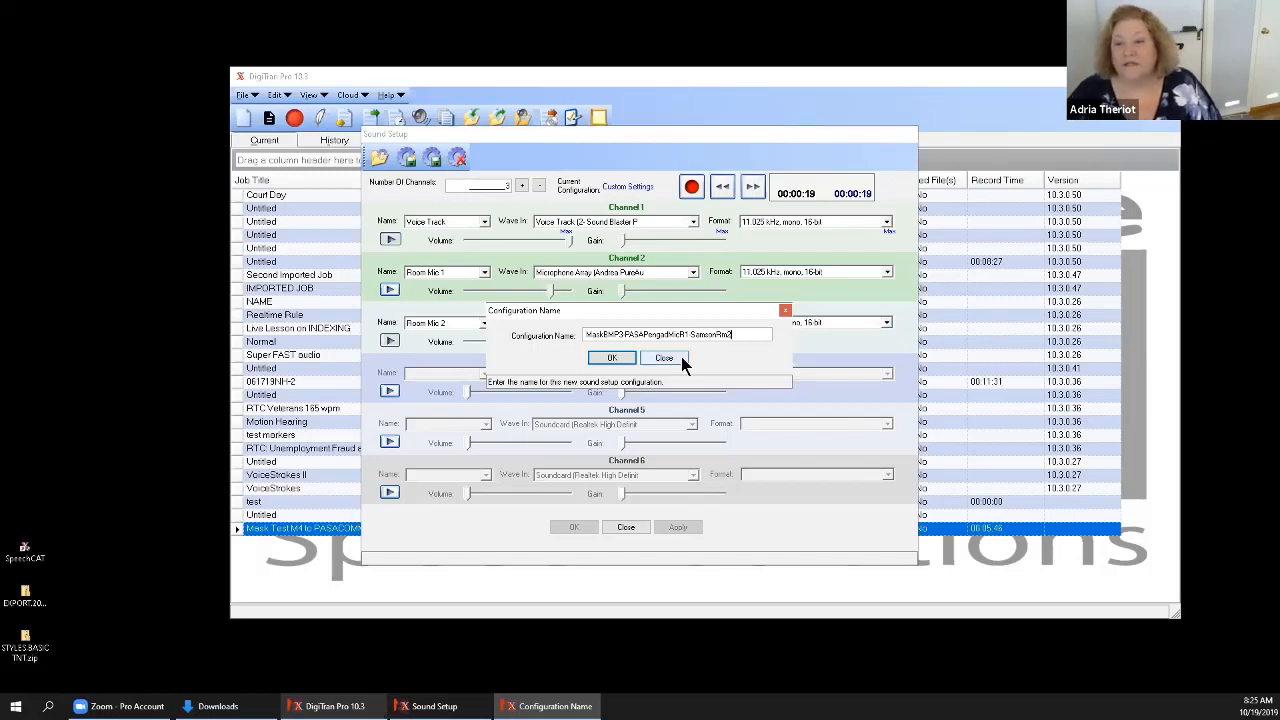
click(629, 361)
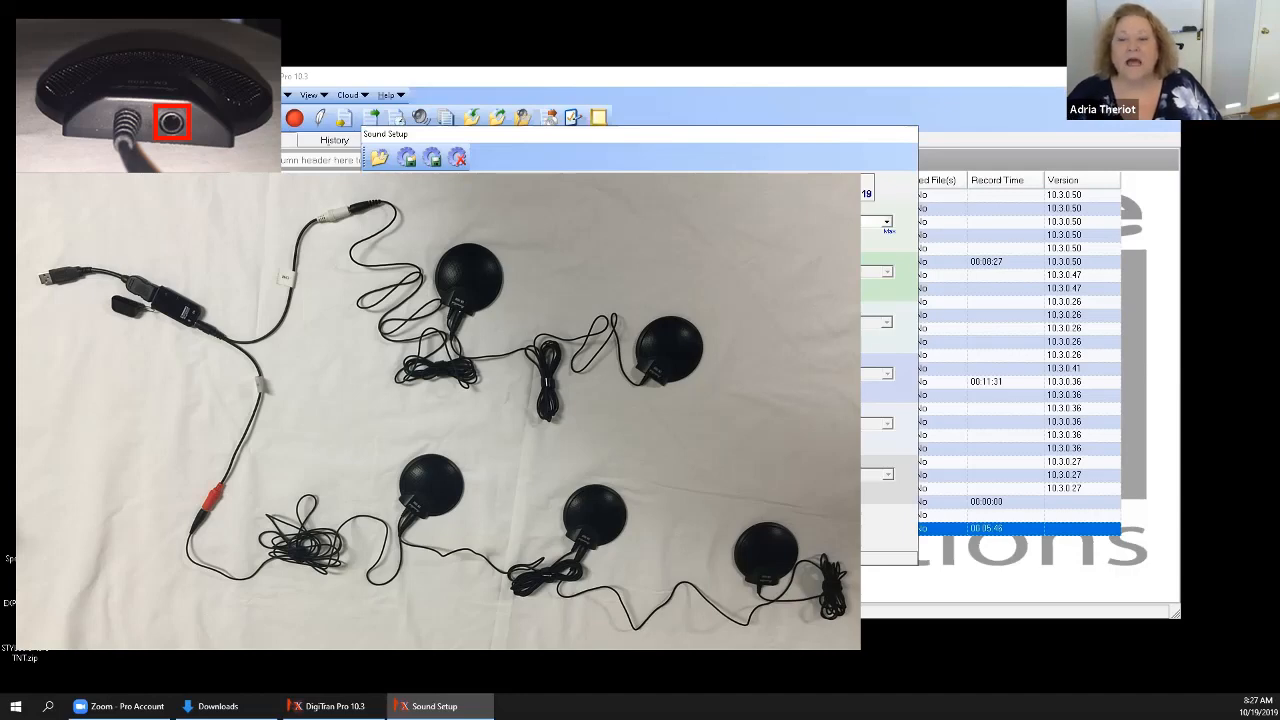
Save the one-channel setup using the Andrea Microphone Array as a new configuration named "ASR via PASA and CM1000 daisy chain".
click(406, 158)
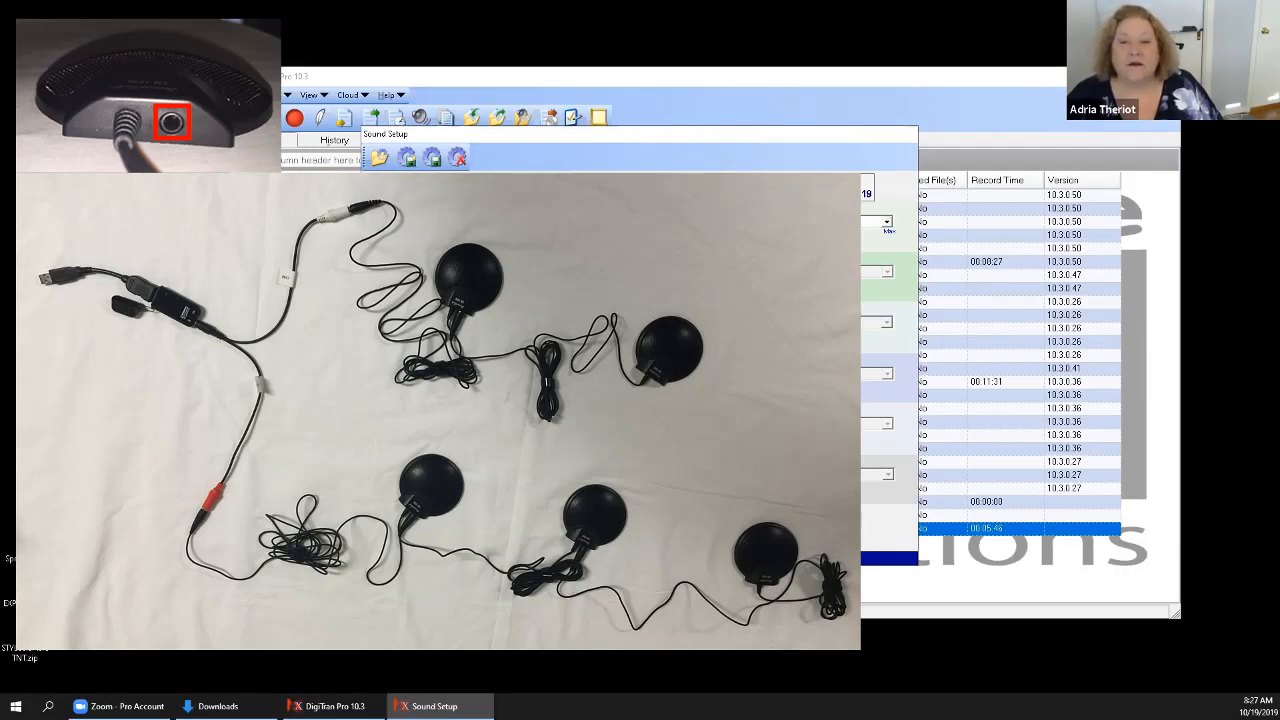
click(407, 158)
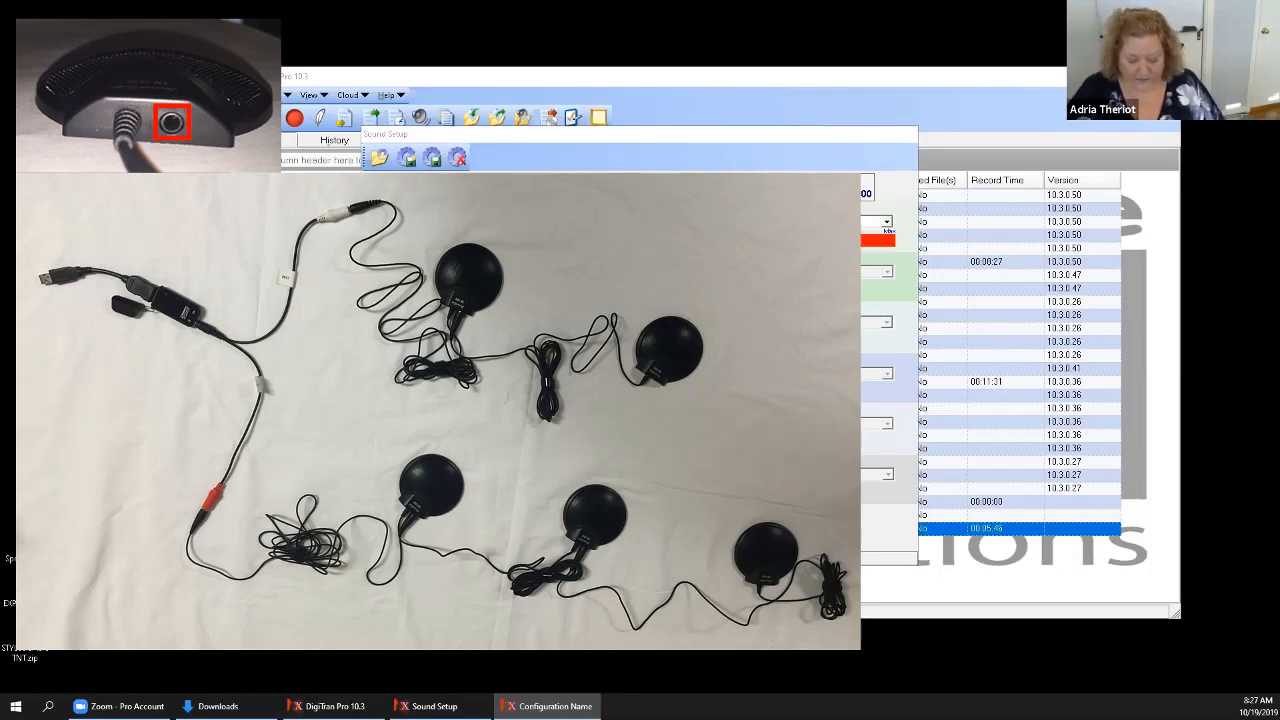
text(000)
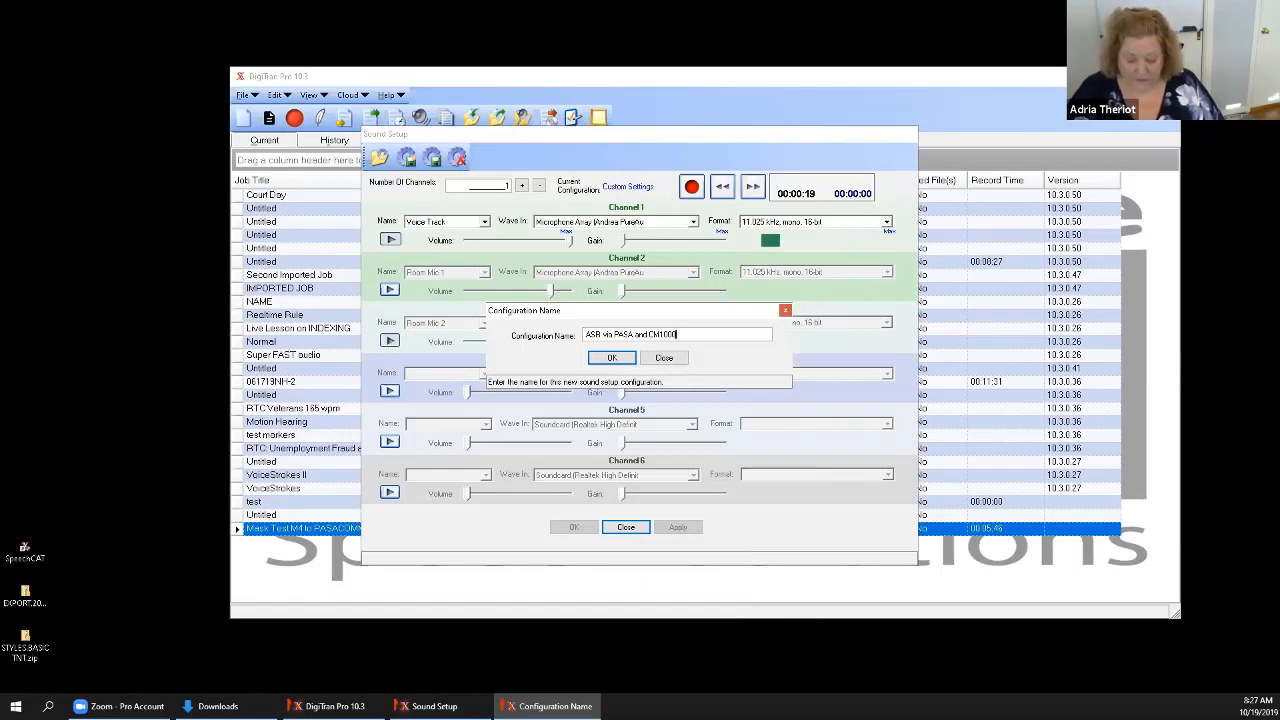
text( deisy ch)
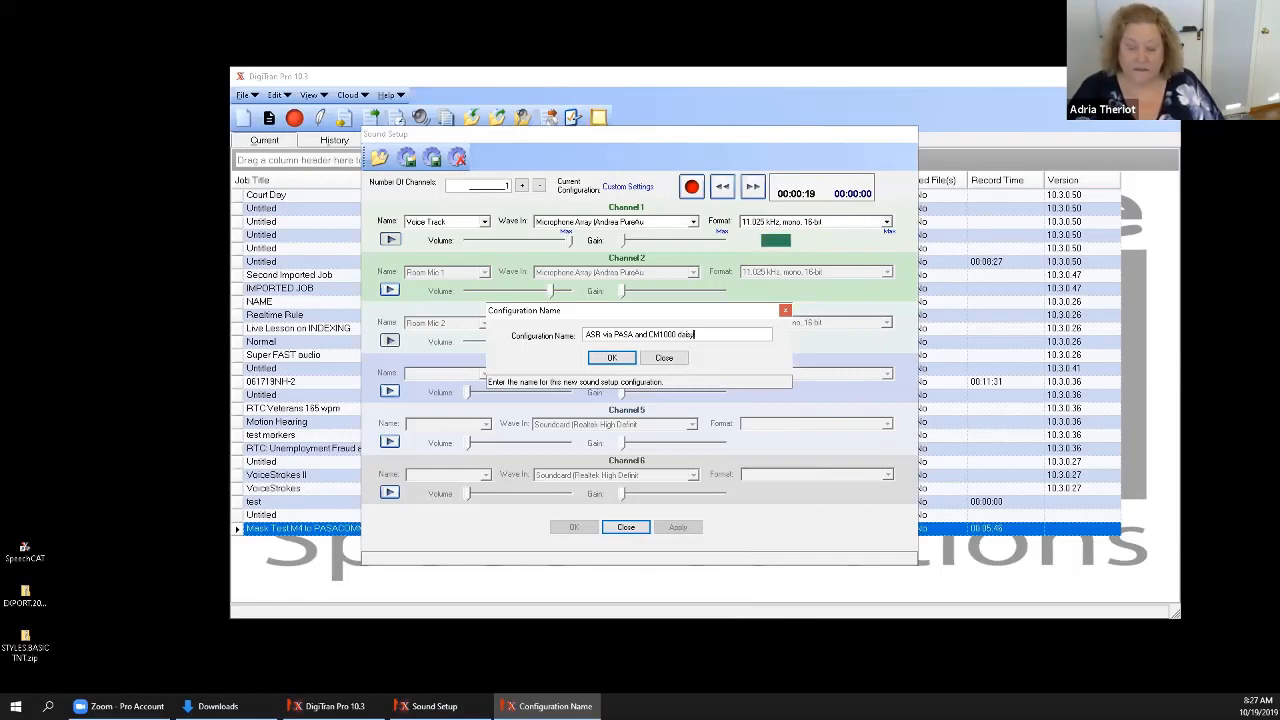
text(ain)
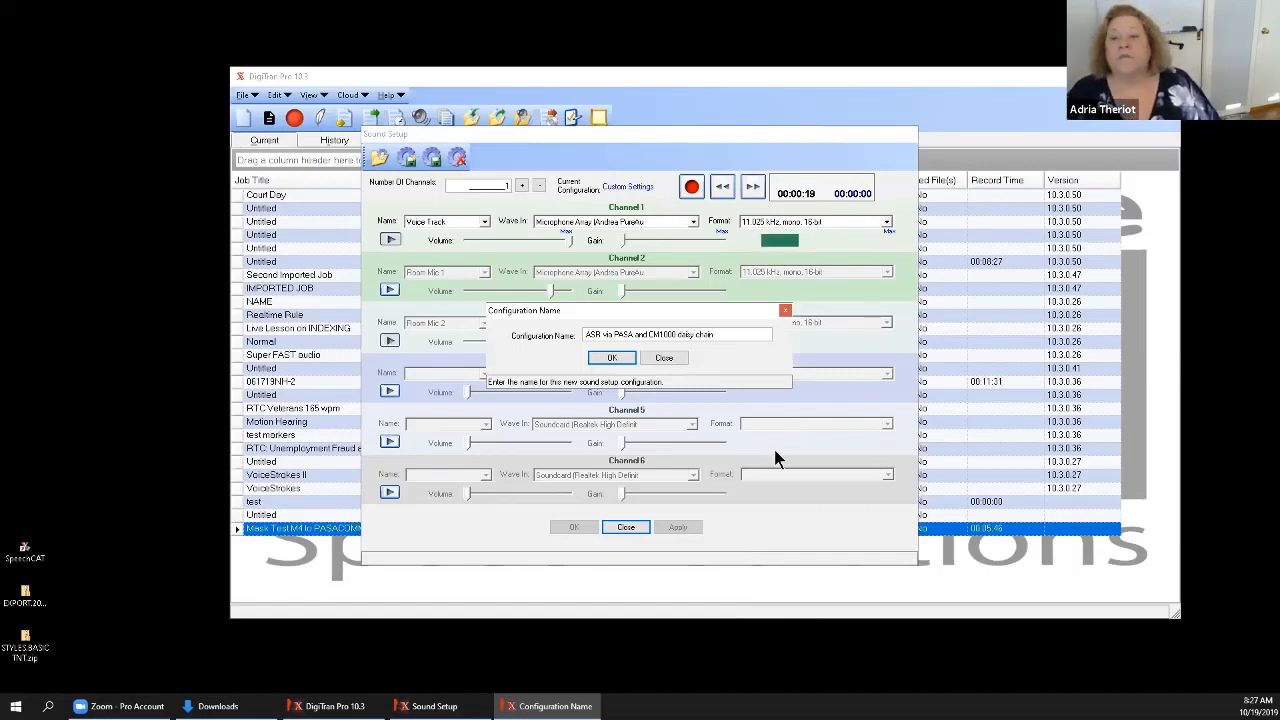
click(612, 360)
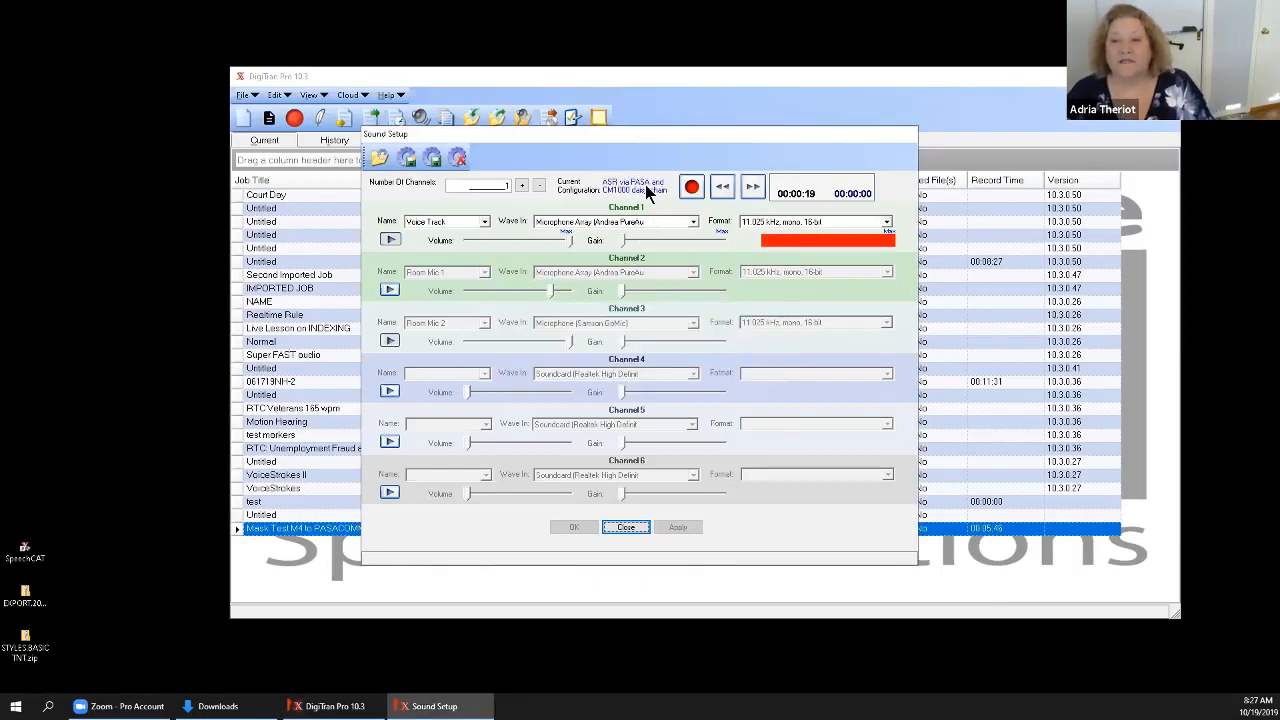
Load the saved configuration MaskBMP3-PASAPengadMicR1-SamsonRm2 and close Sound Setup.
click(379, 157)
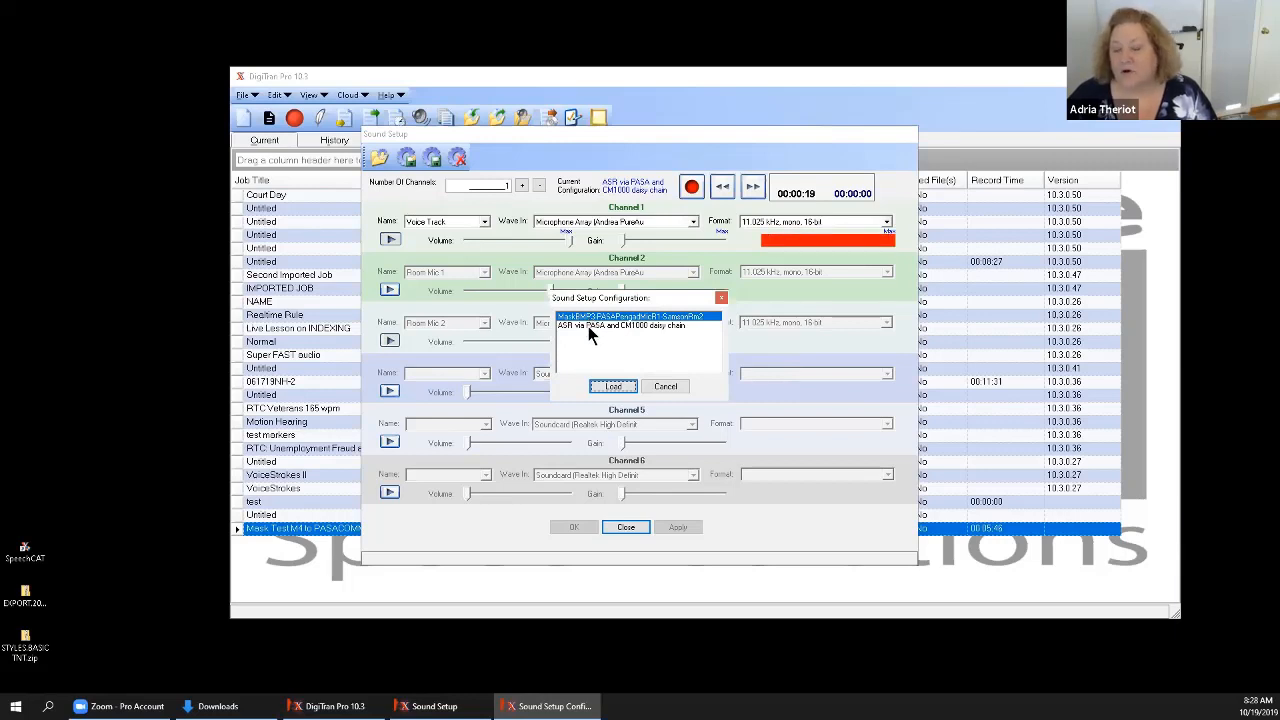
click(613, 386)
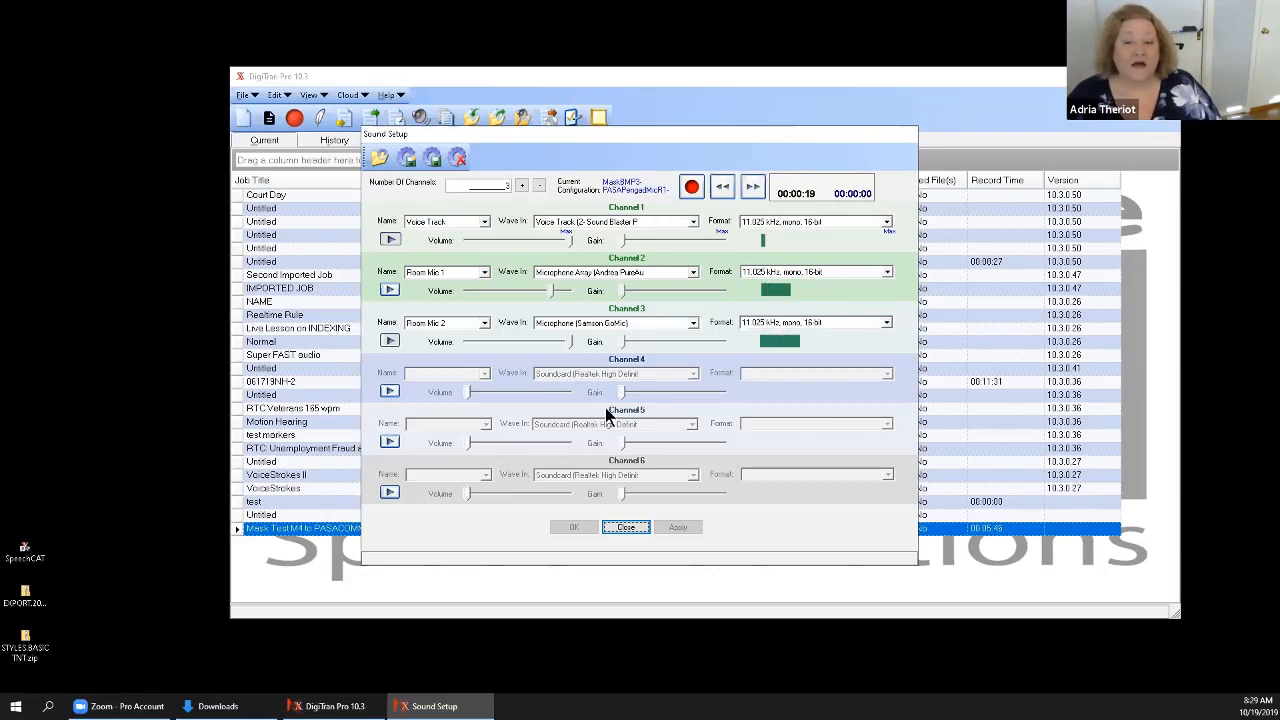
click(632, 530)
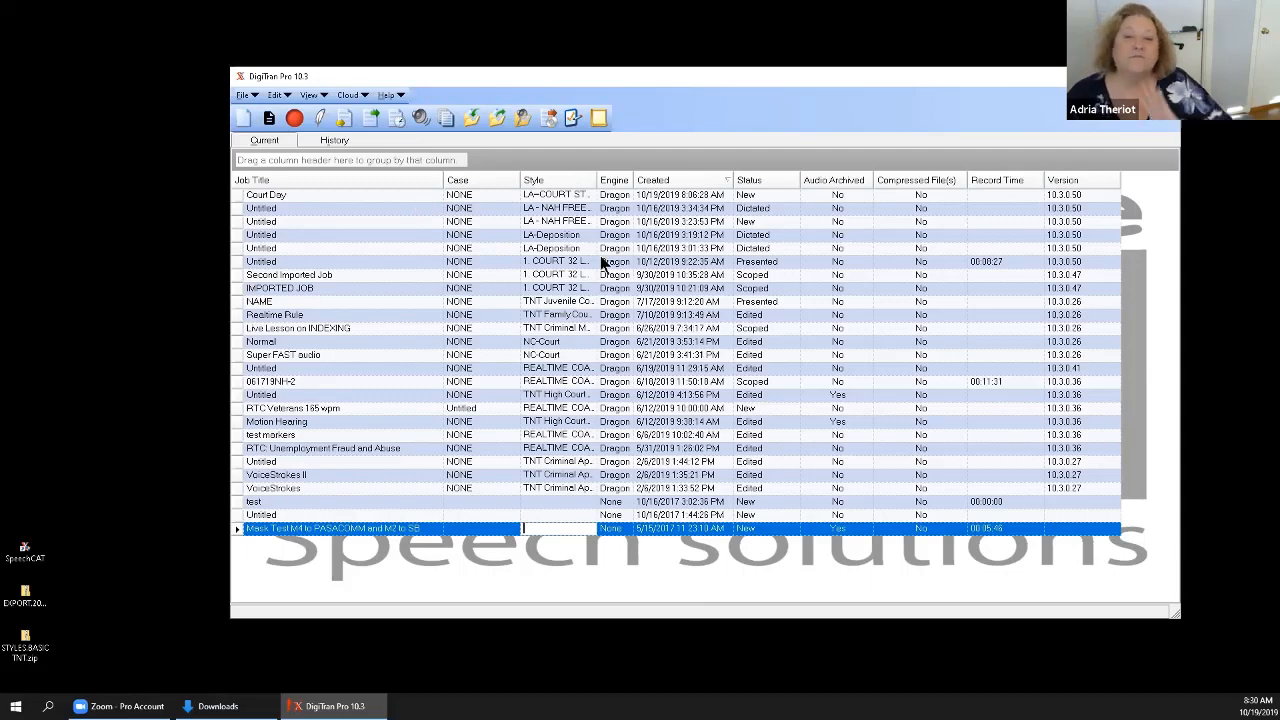
Try to start recording with the Mask Test job selected, then select the Court Day job and try recording it.
click(296, 118)
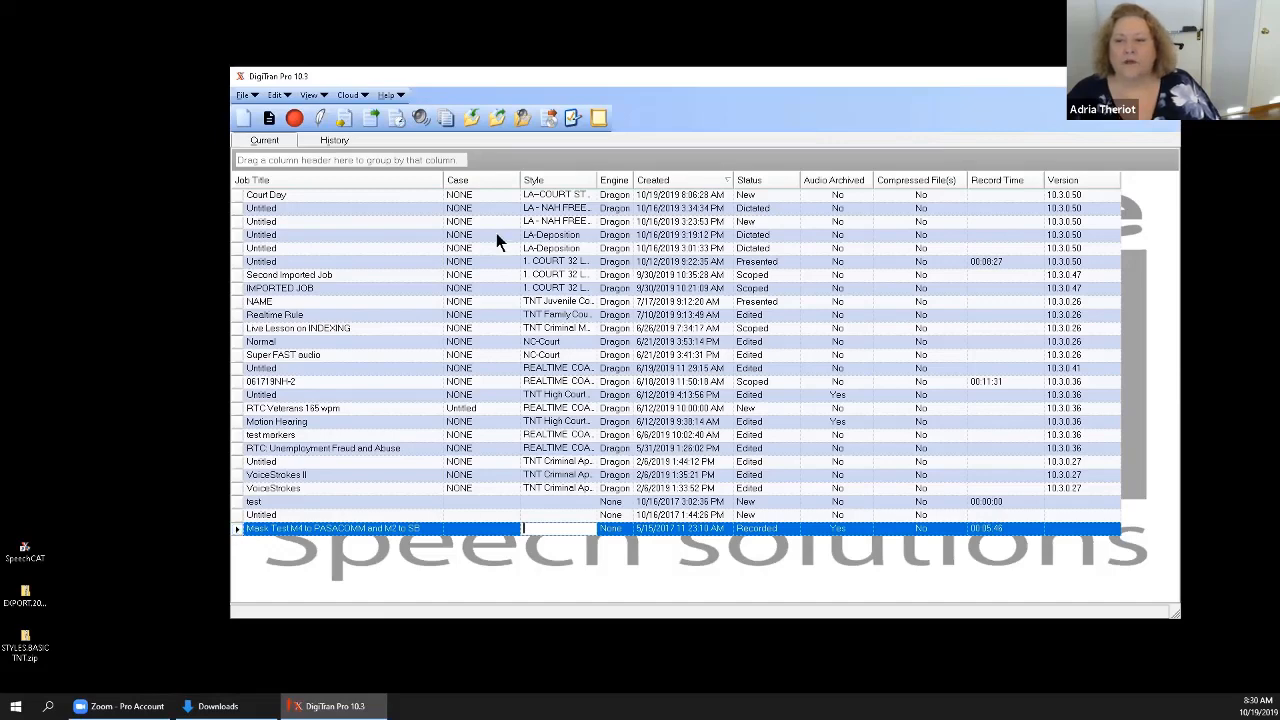
click(239, 194)
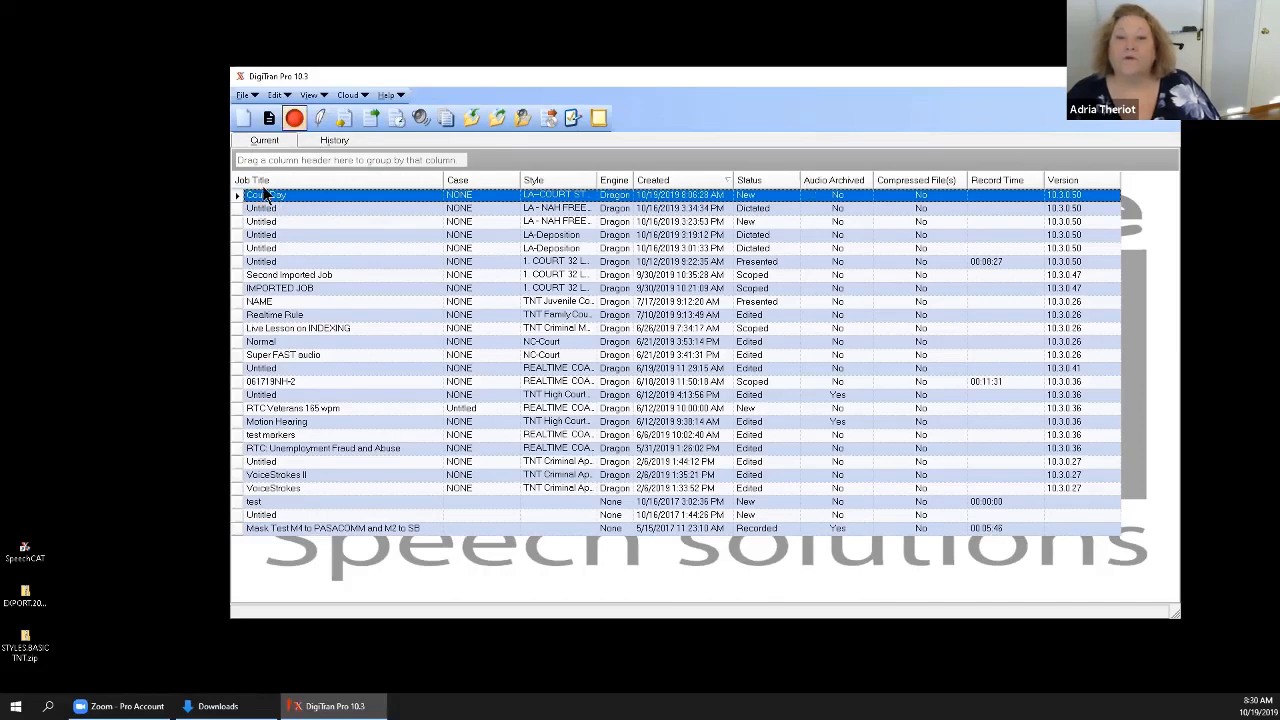
click(297, 121)
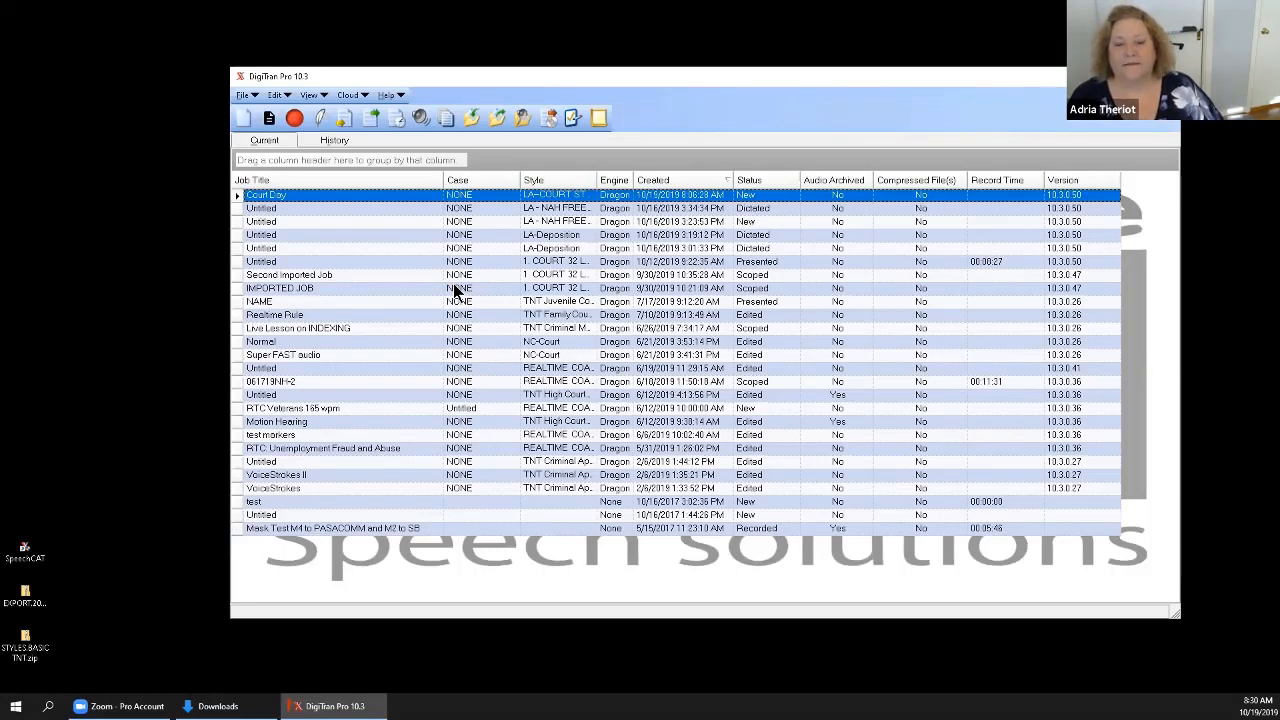
click(295, 120)
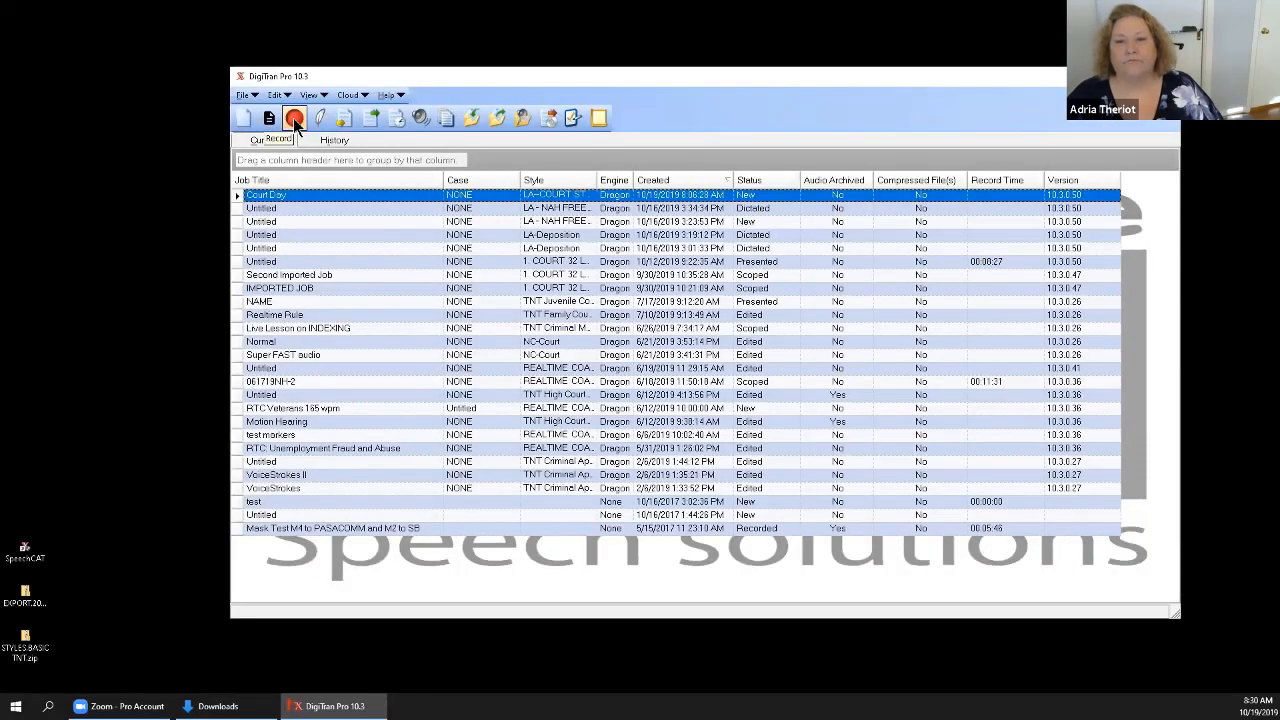
click(296, 124)
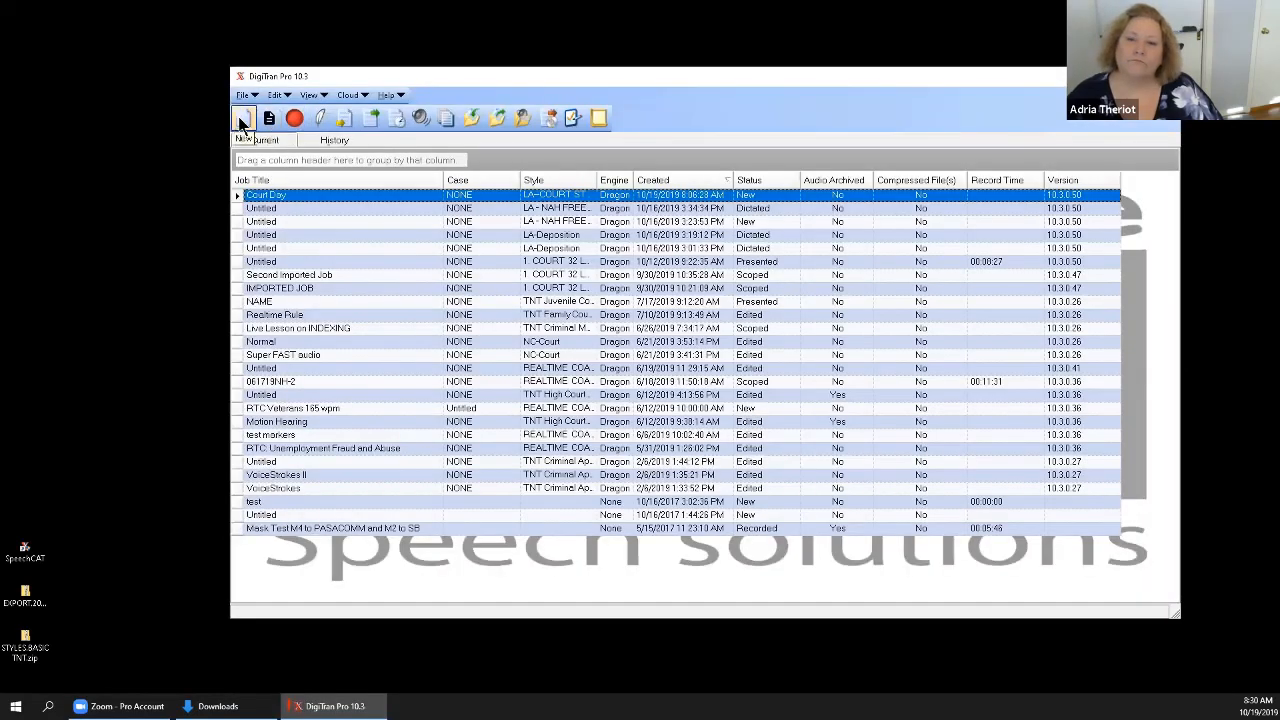
Create a new untitled job in the job list.
click(241, 121)
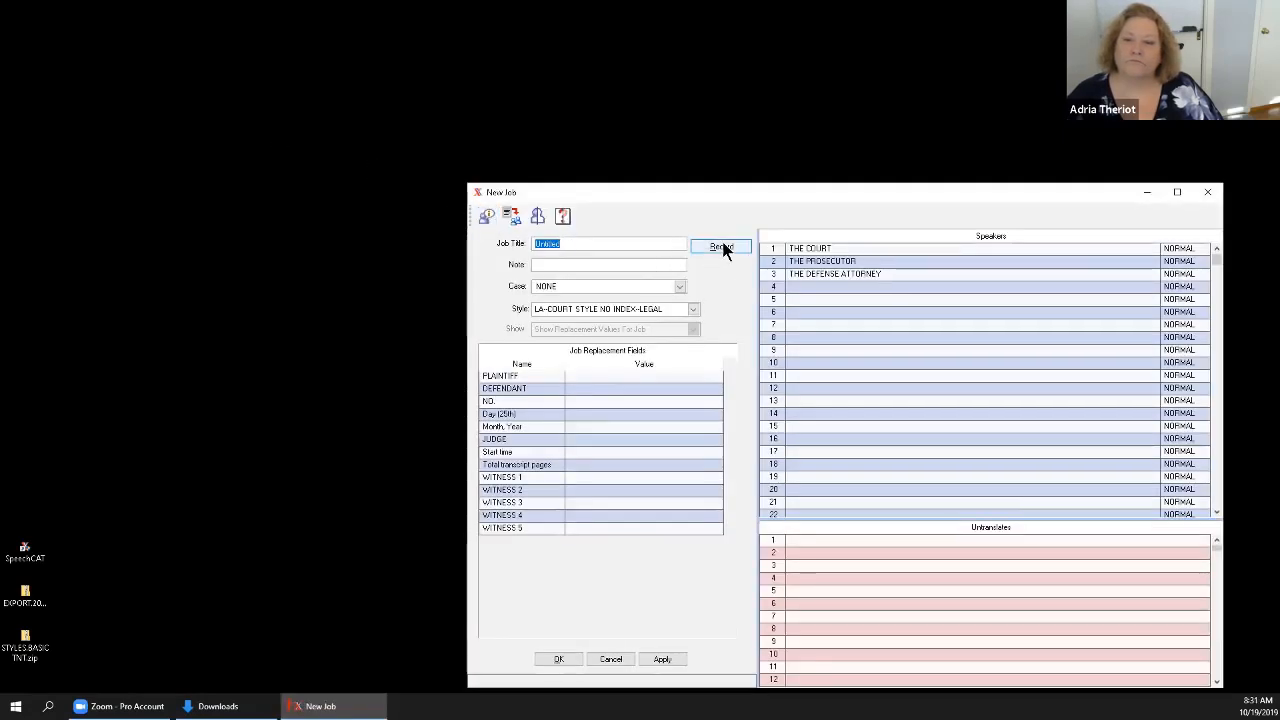
click(722, 249)
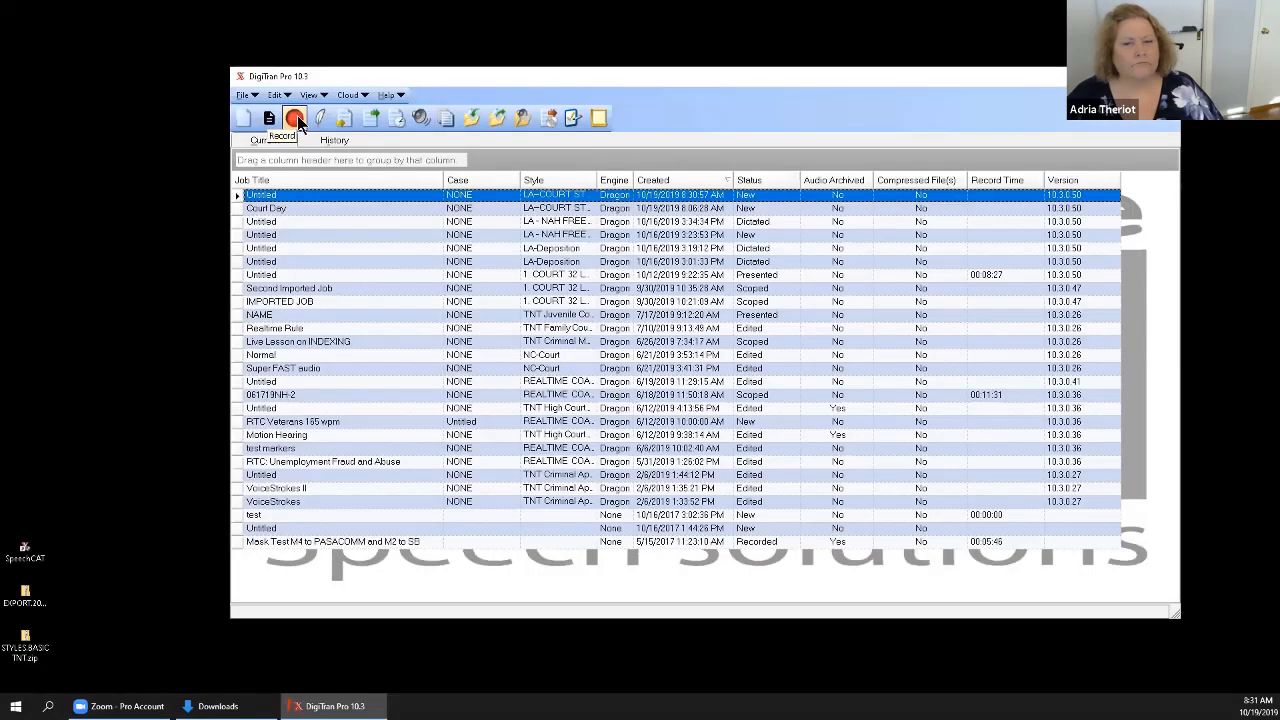
Record a short test of the three channels in Sound Setup, close it, and try to start recording the new job.
click(420, 118)
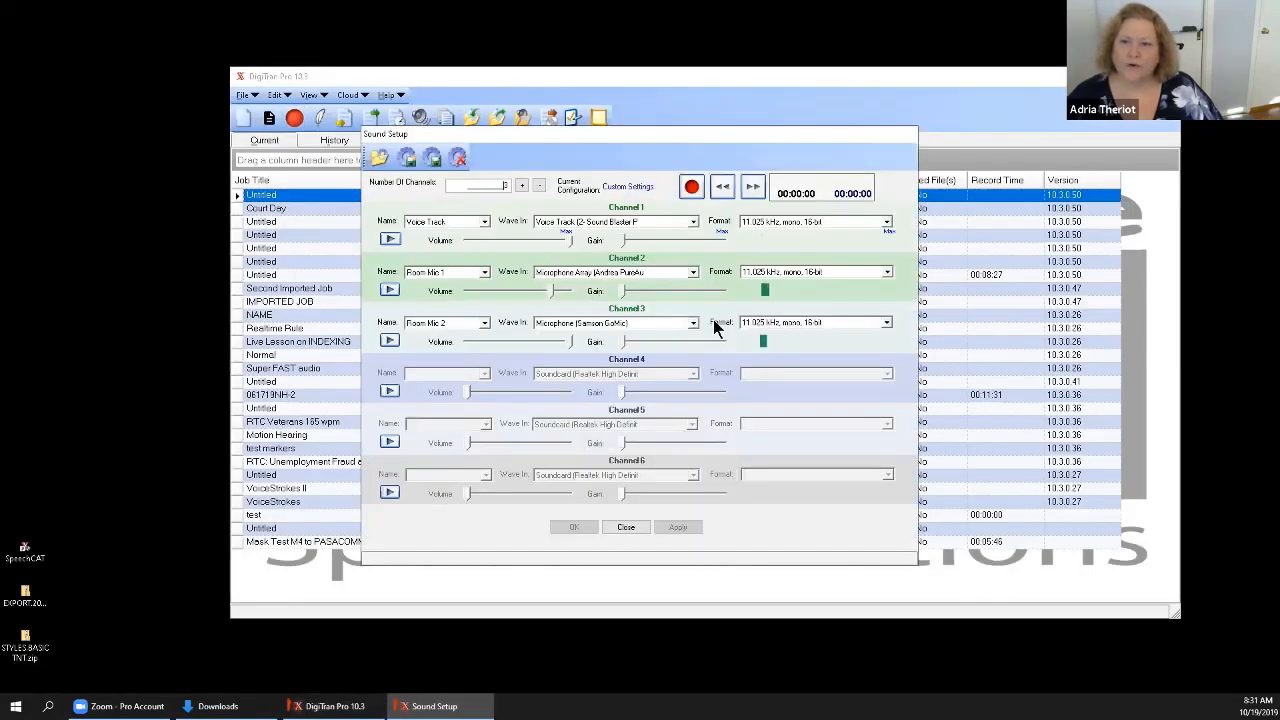
click(691, 187)
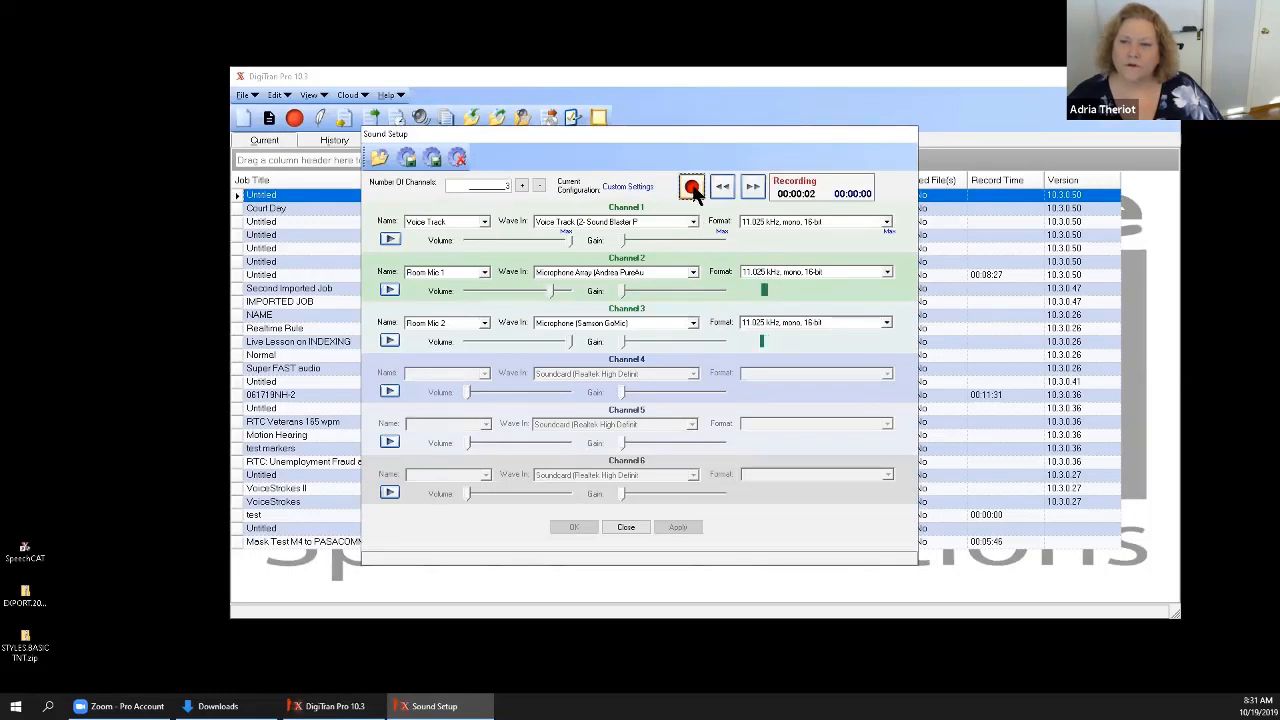
click(626, 527)
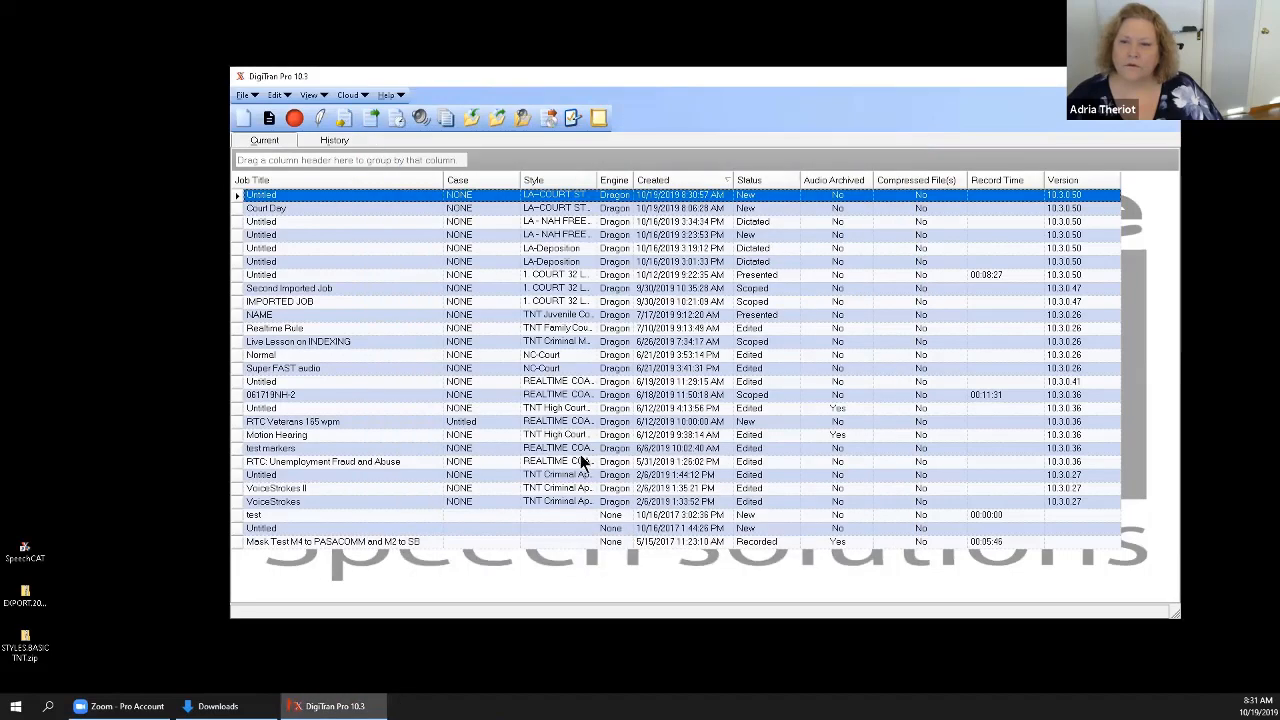
click(294, 118)
Close DigiTran Pro and launch SpeechCAT from Windows.
click(1167, 76)
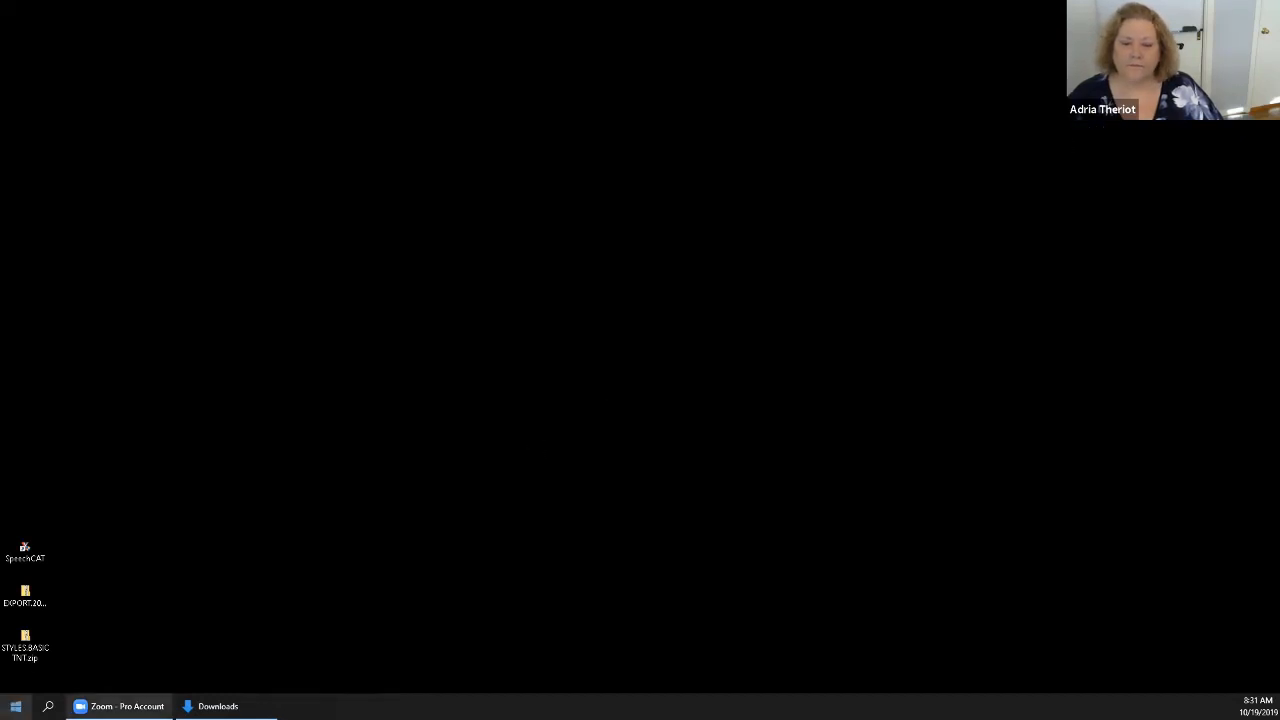
click(16, 706)
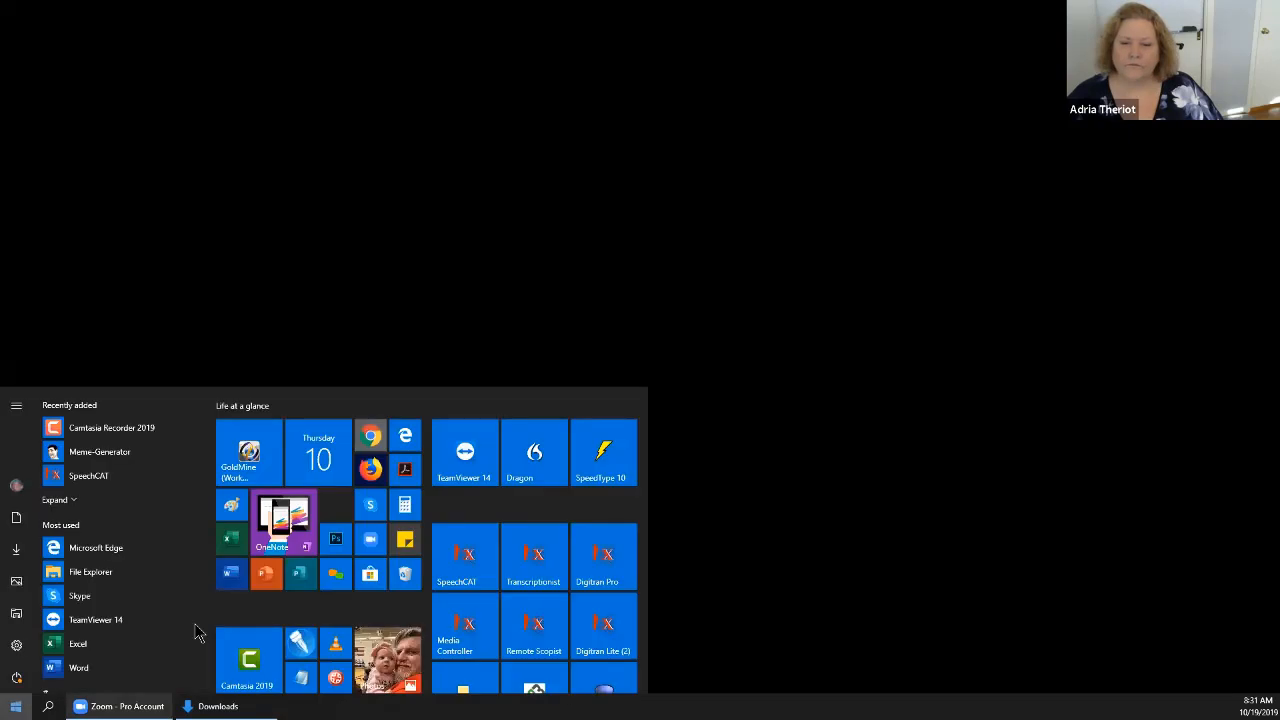
click(468, 572)
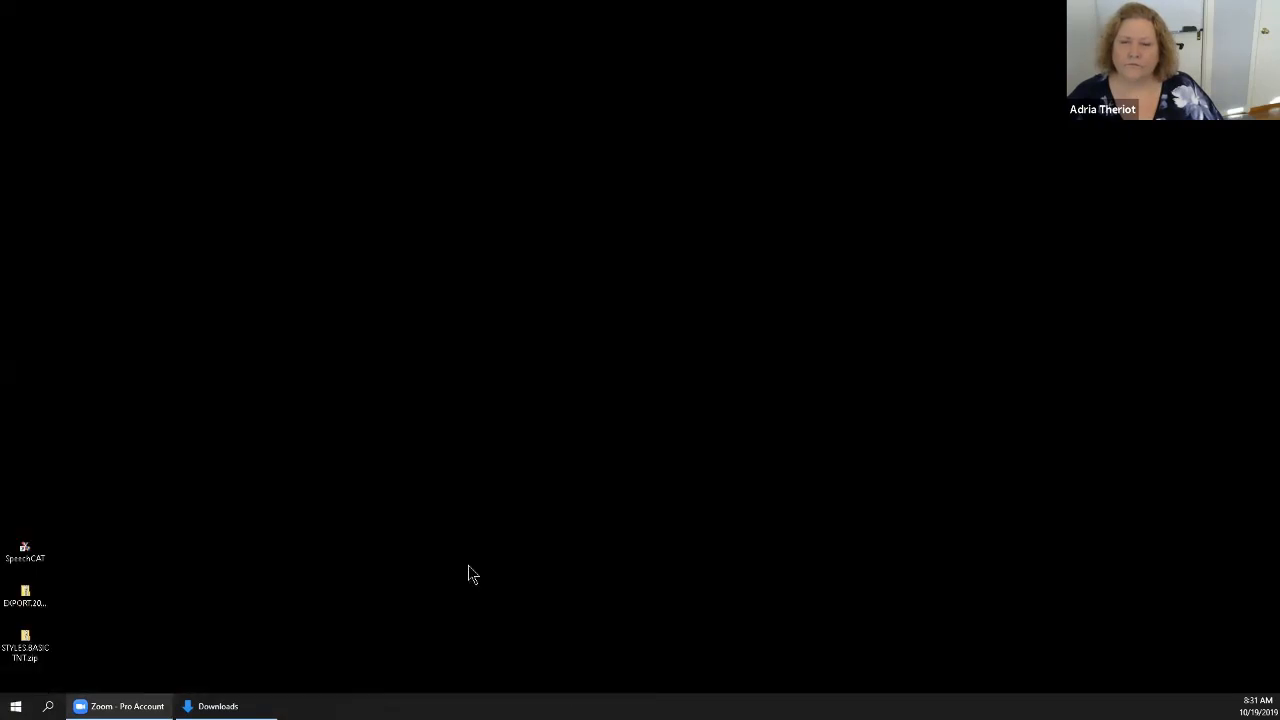
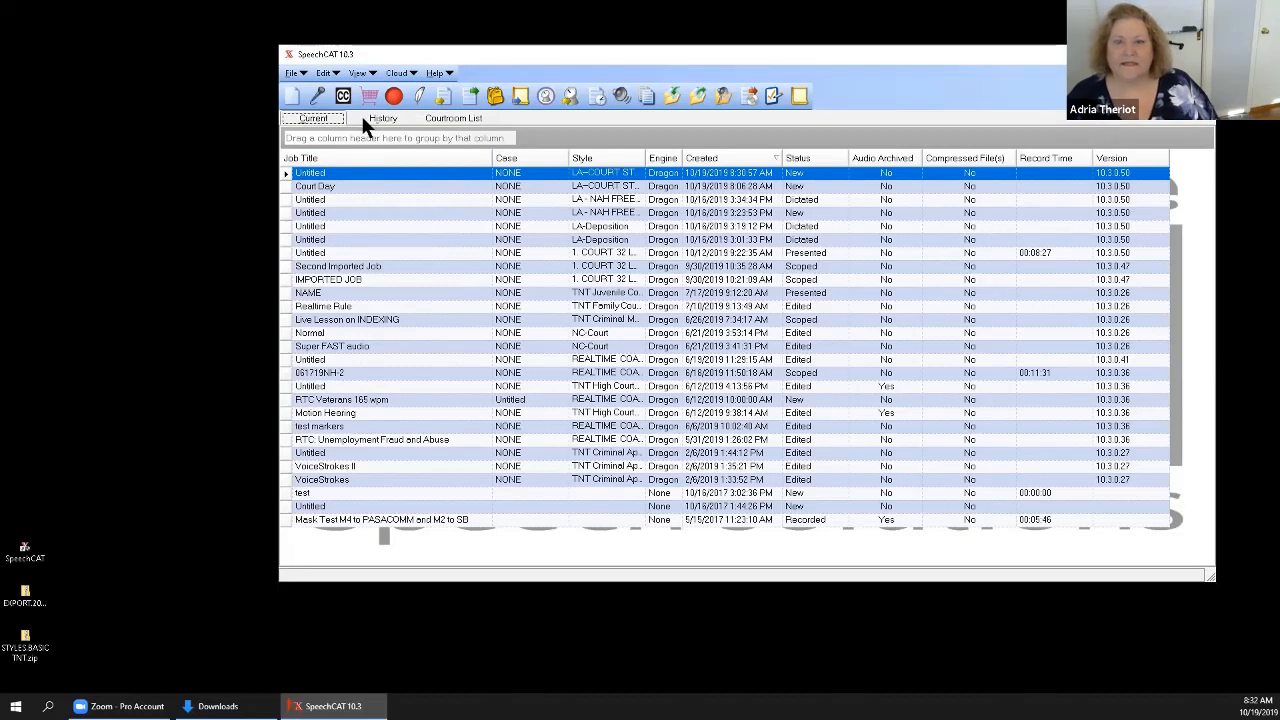
Open the untitled job for recording, then widen its window and move it near the screen's upper left corner.
click(393, 96)
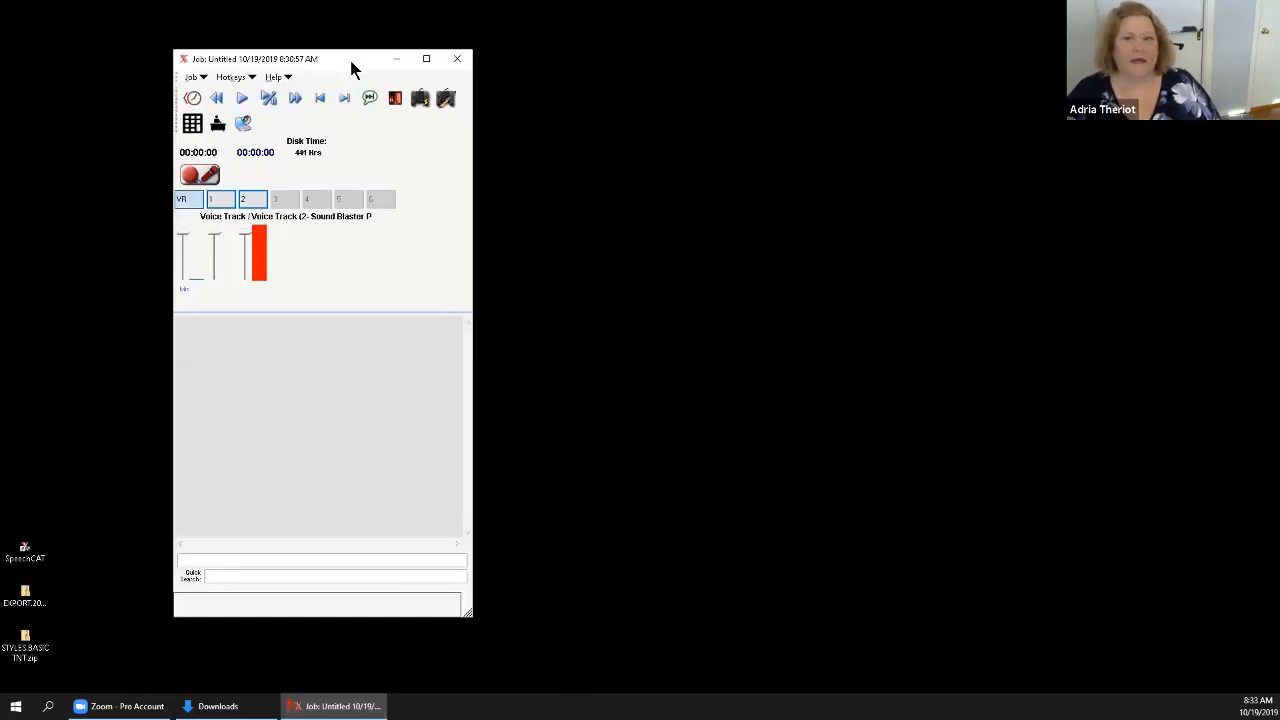
drag(333, 61, 248, 68)
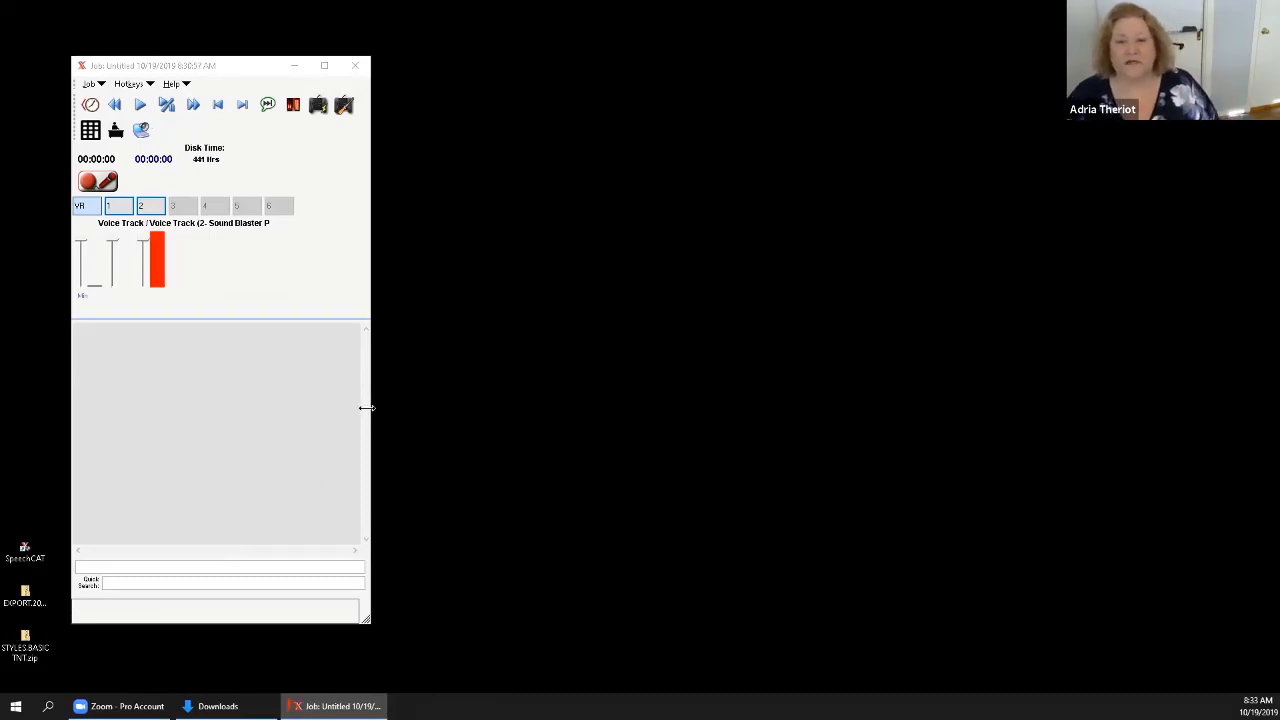
drag(367, 408, 443, 420)
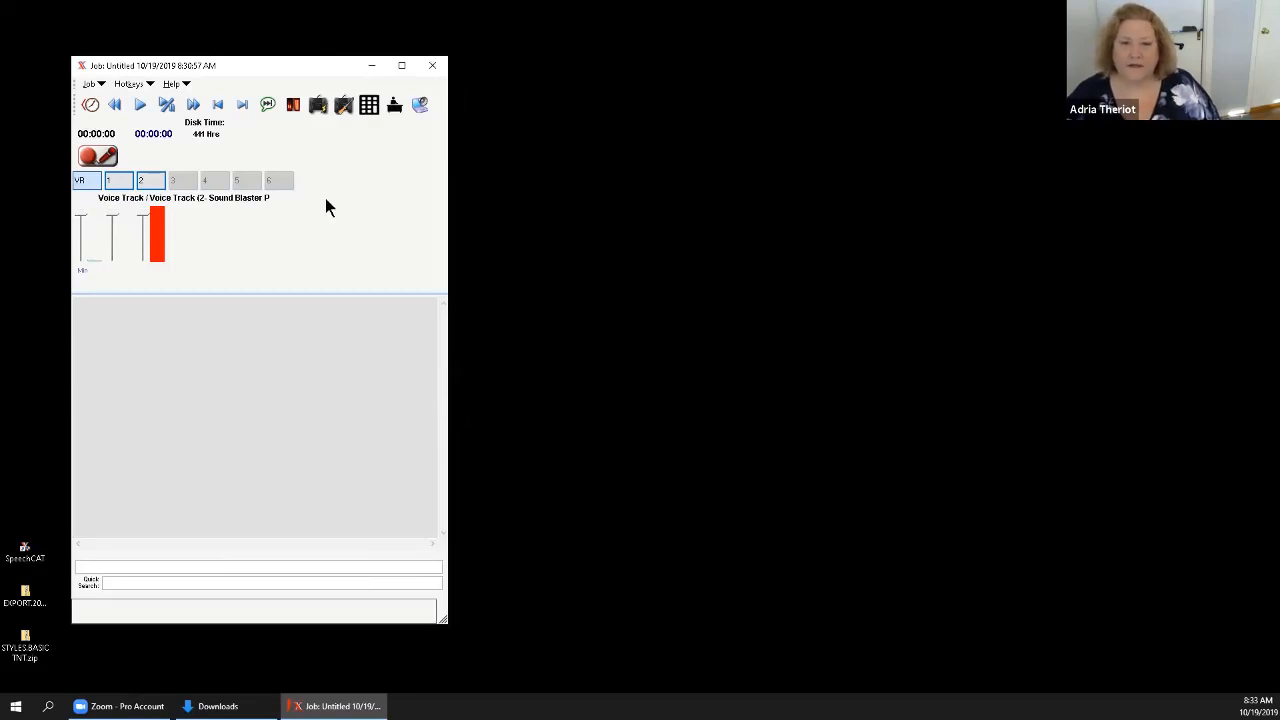
drag(287, 65, 288, 24)
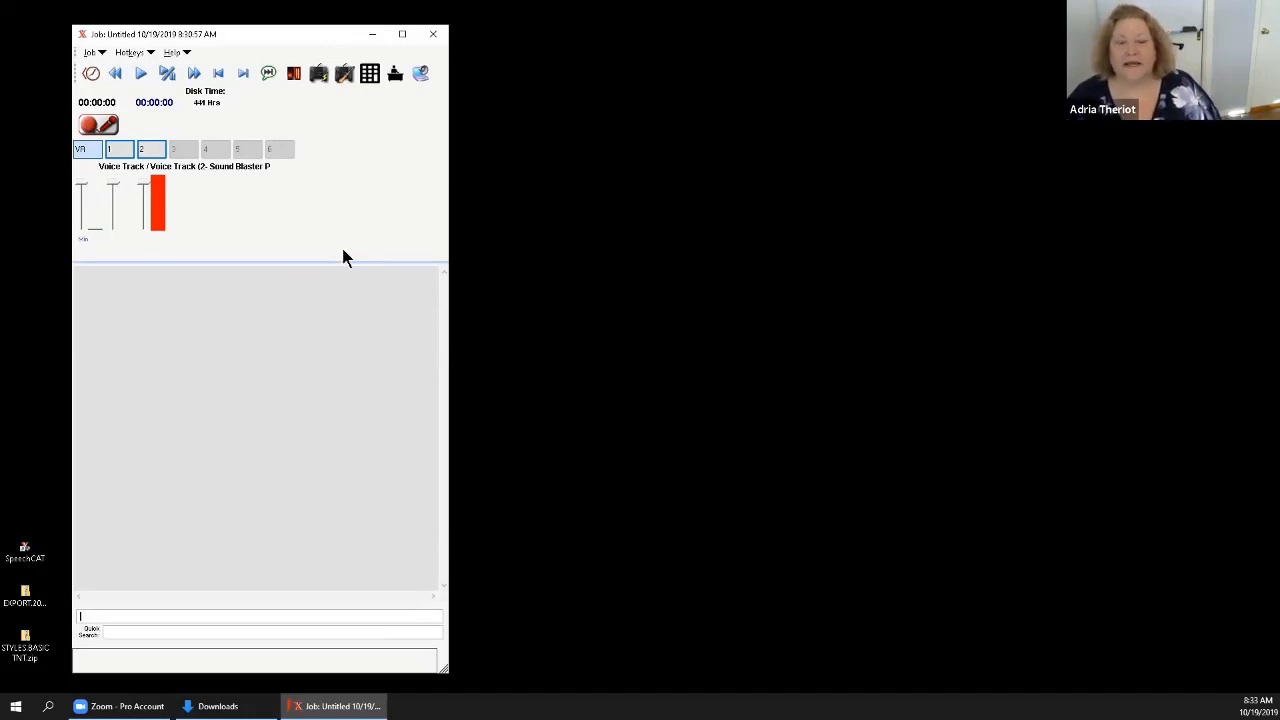
Open the job's numeric key pad and resize its window slightly so all ten key rows fit.
click(369, 74)
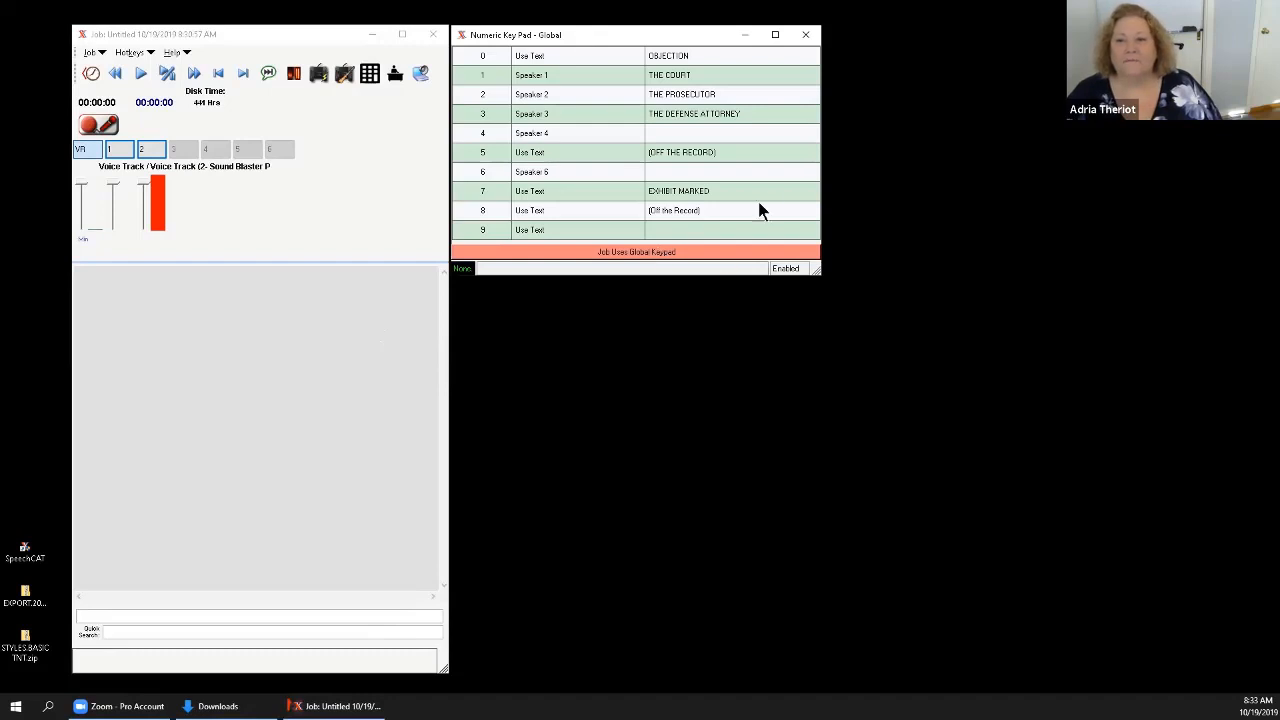
drag(818, 196, 831, 195)
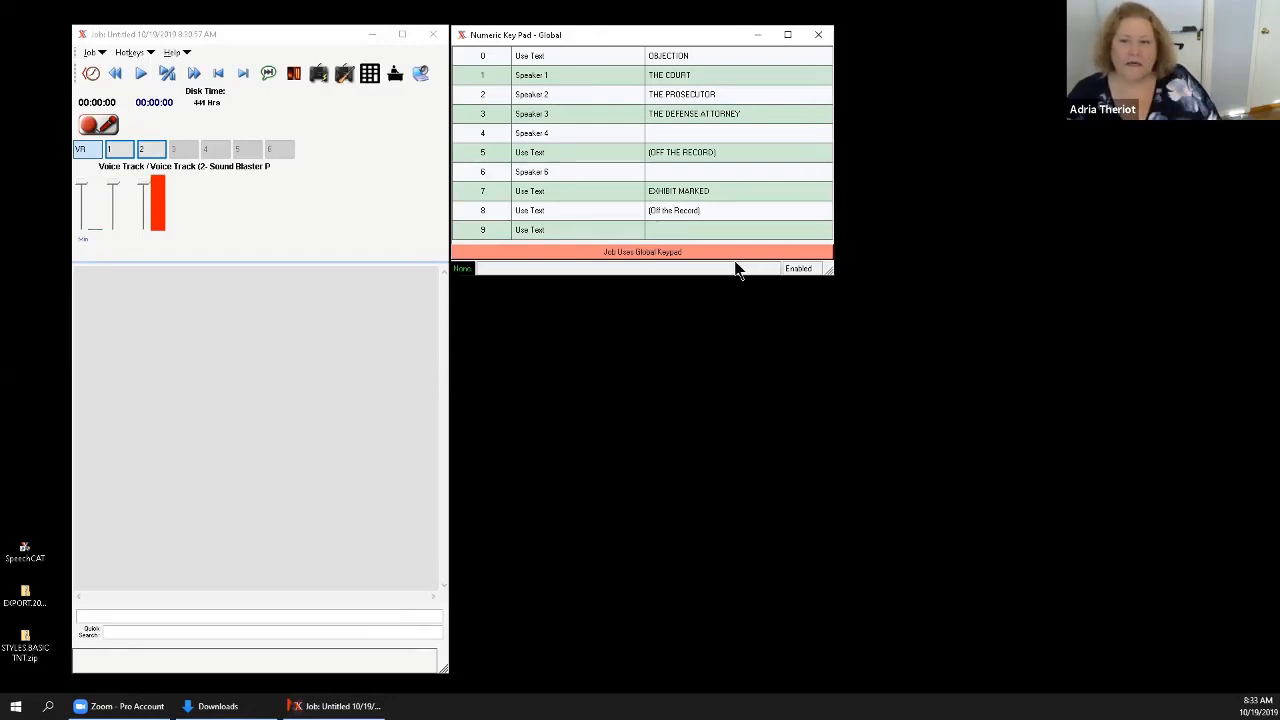
drag(715, 276, 712, 296)
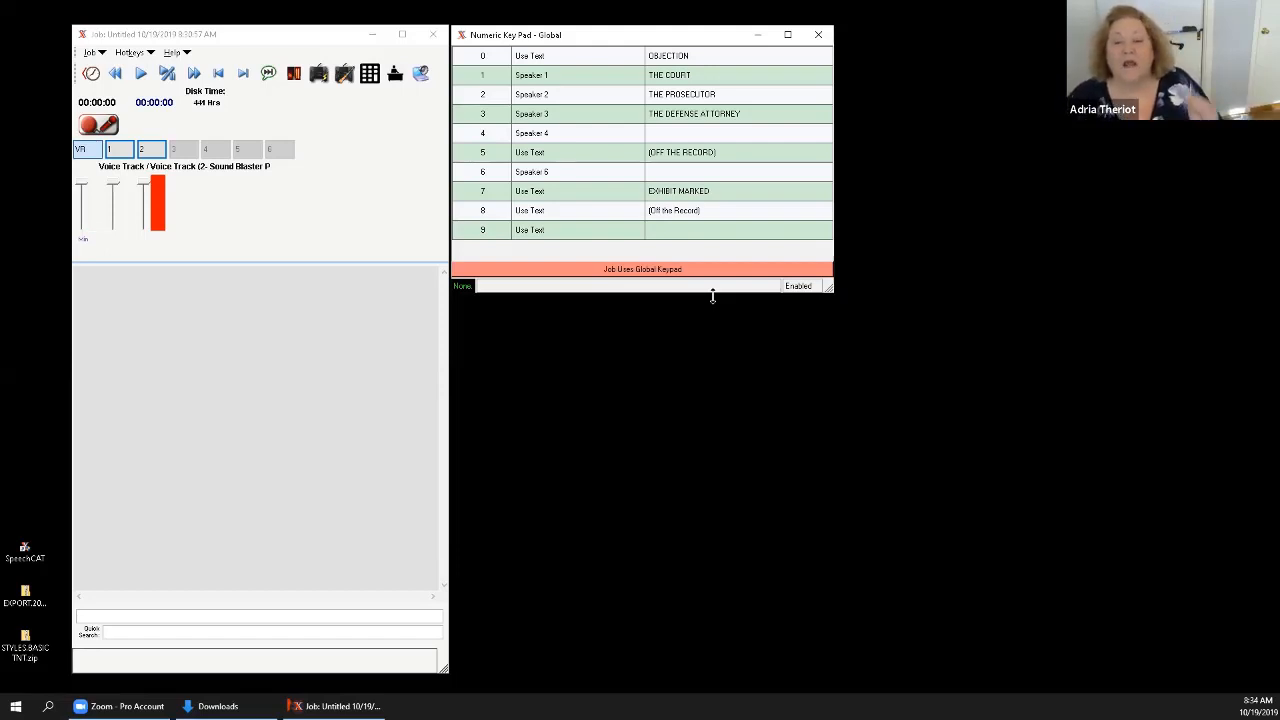
drag(712, 296, 713, 274)
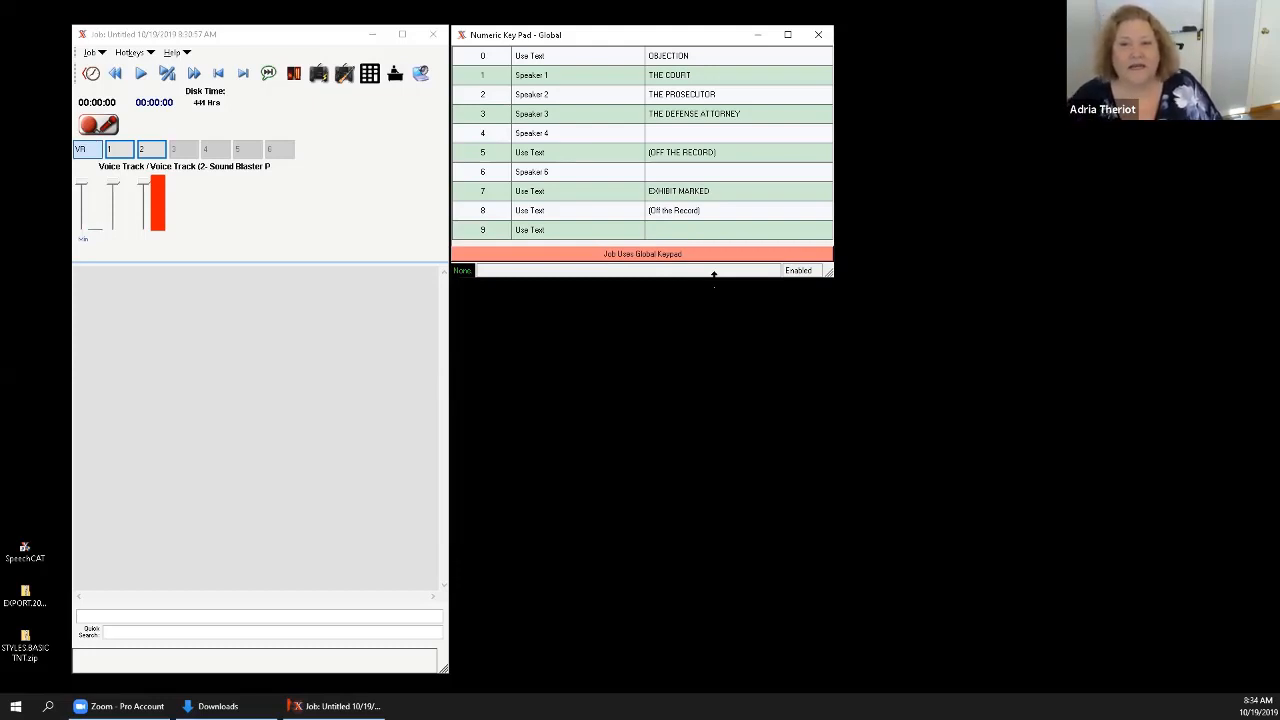
Open the seating chart and fit its window beneath the key pad, stretched to the screen's right edge.
click(396, 76)
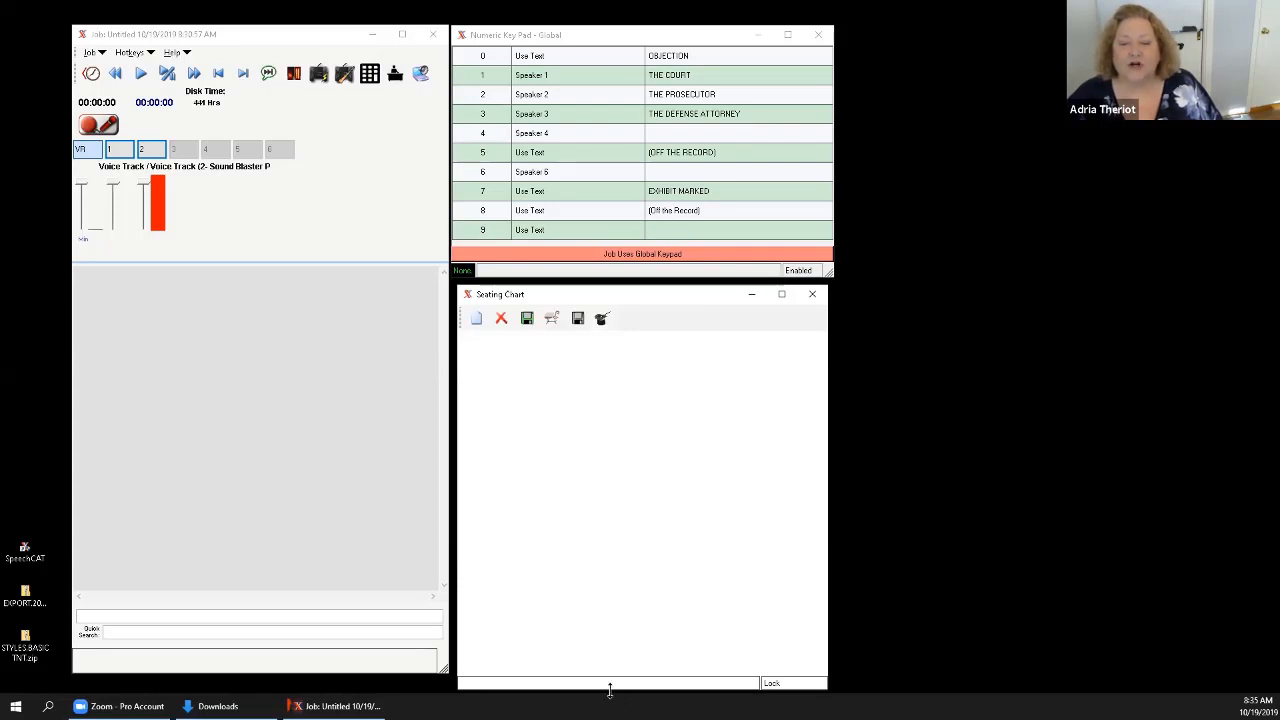
drag(609, 689, 609, 673)
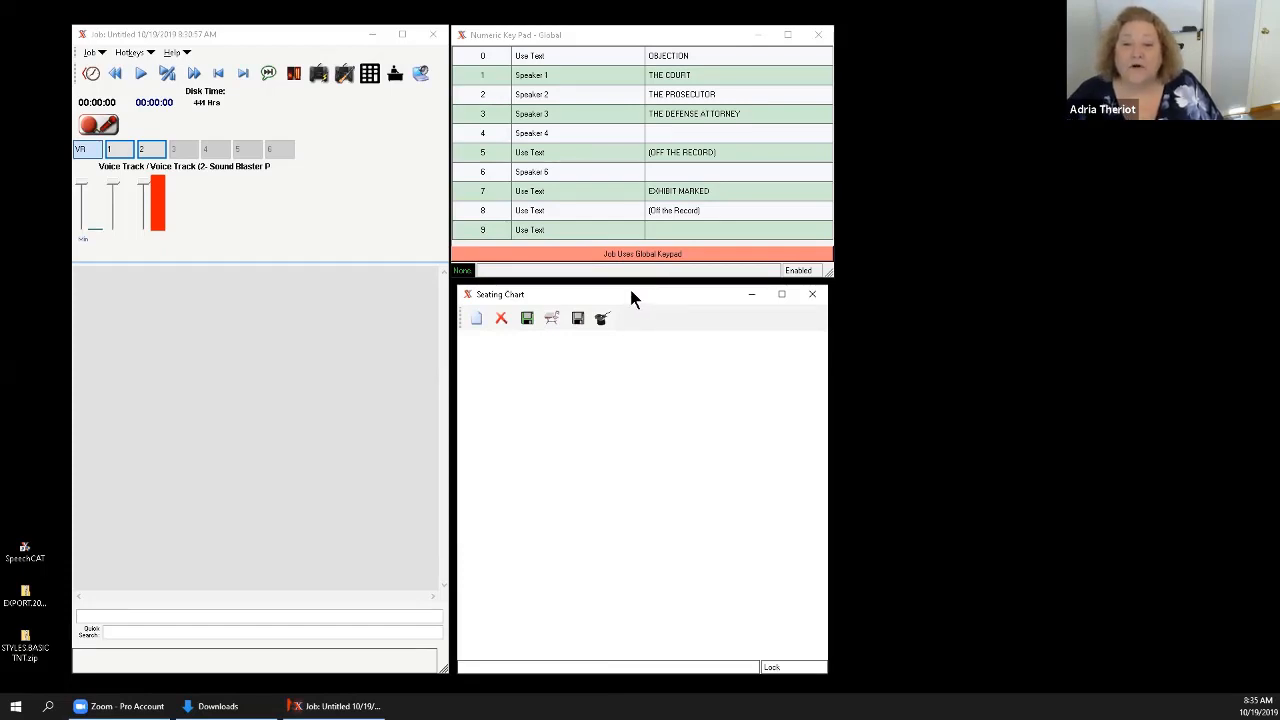
drag(631, 292, 626, 290)
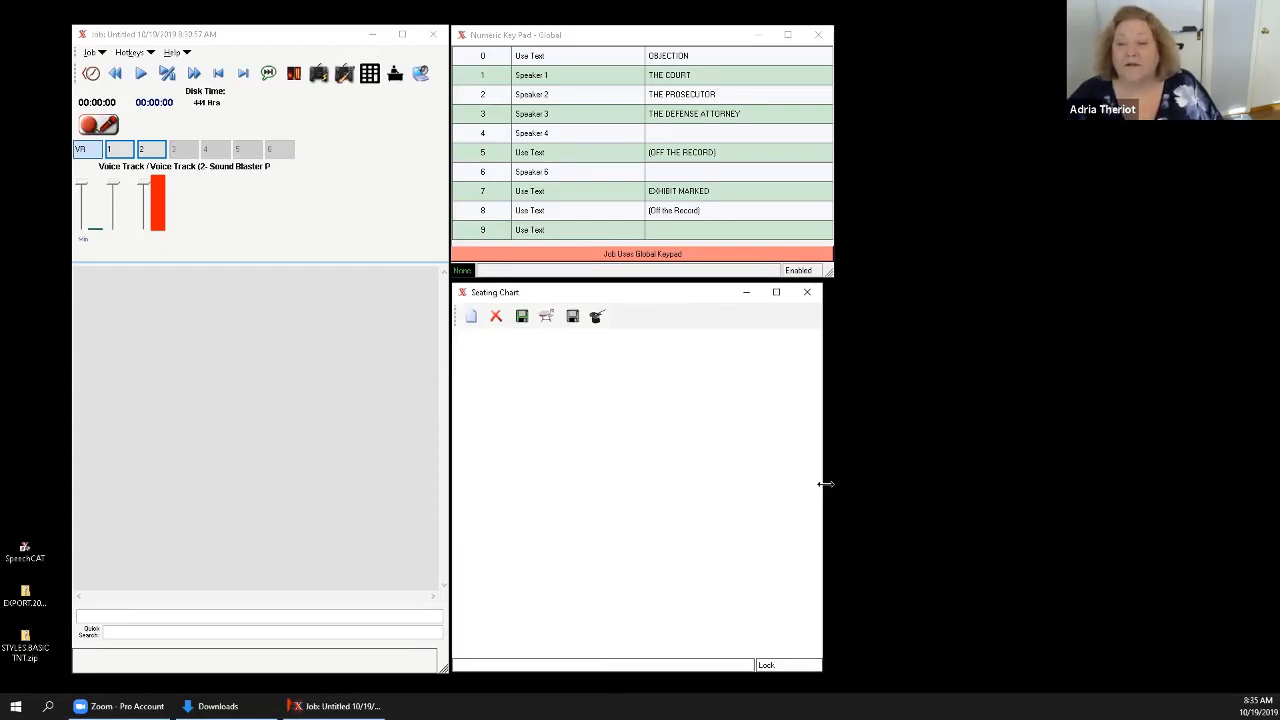
drag(825, 484, 1260, 484)
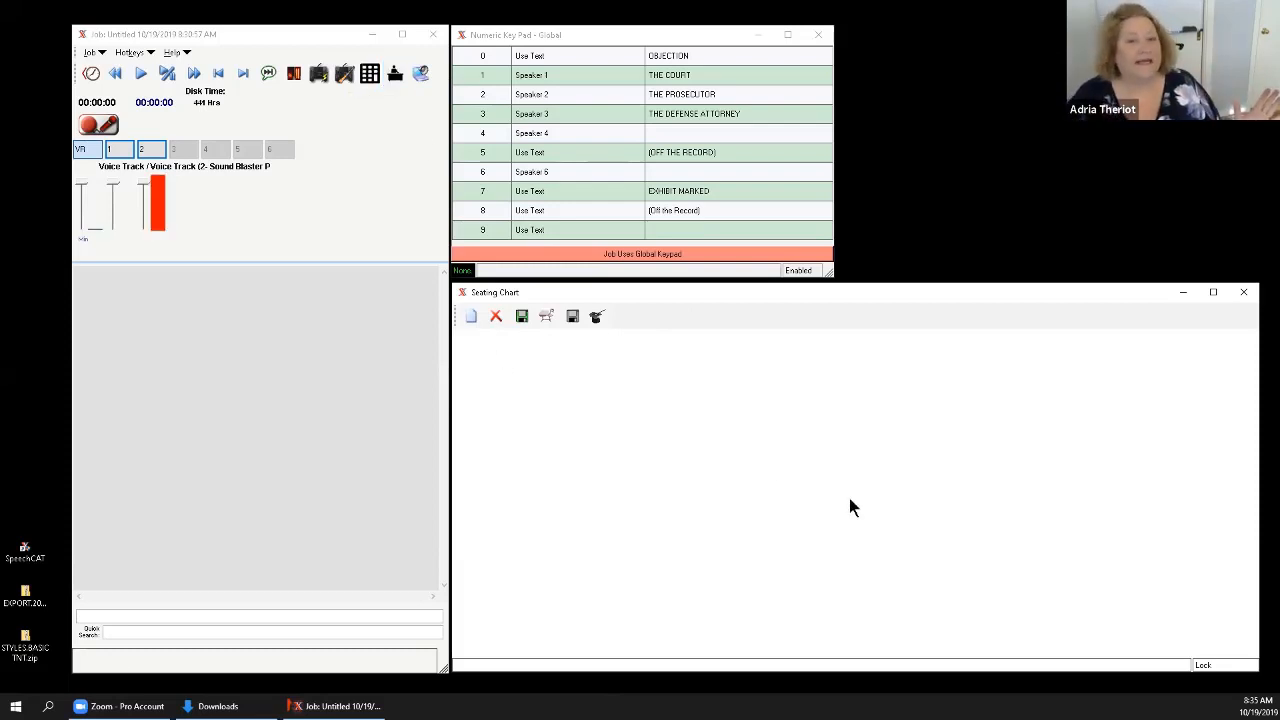
Load the AAERT JURY TRIALS 2.SEATCHART file into the seating chart.
click(543, 319)
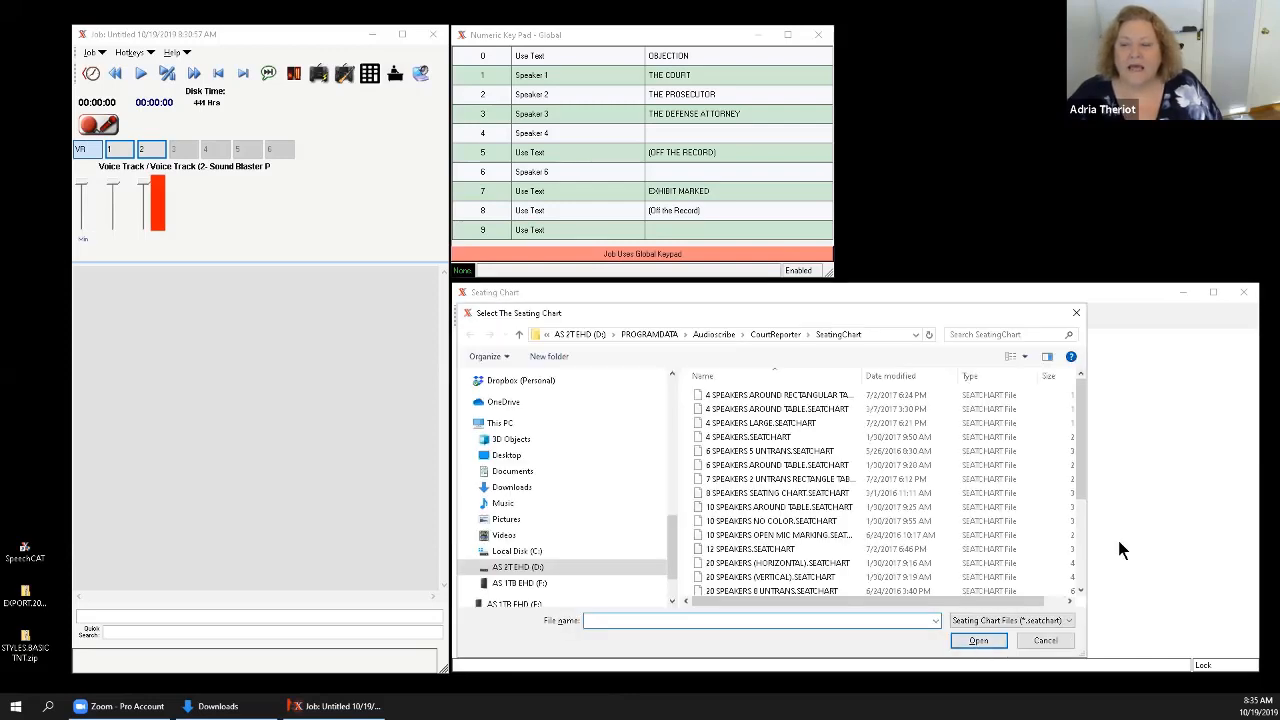
mouse_move(1081, 482)
mouse_down()
mouse_move(1088, 597)
mouse_move(1084, 494)
mouse_up()
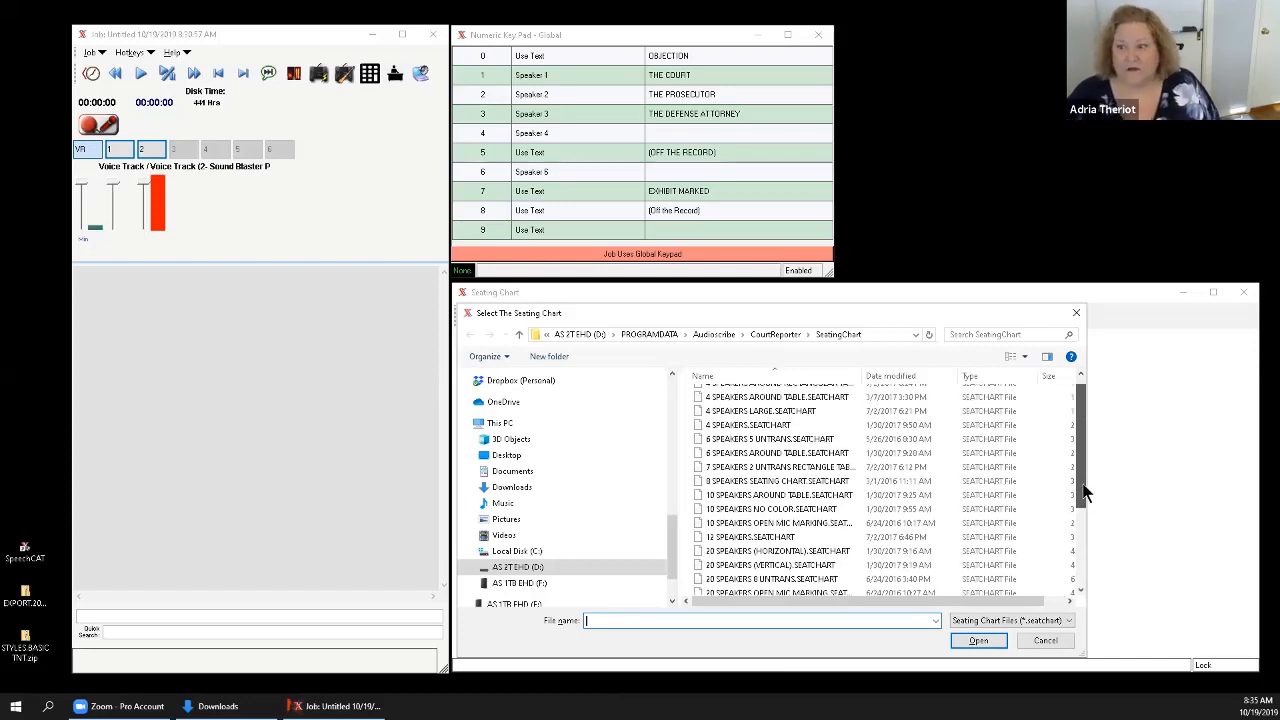
drag(1084, 492, 1084, 481)
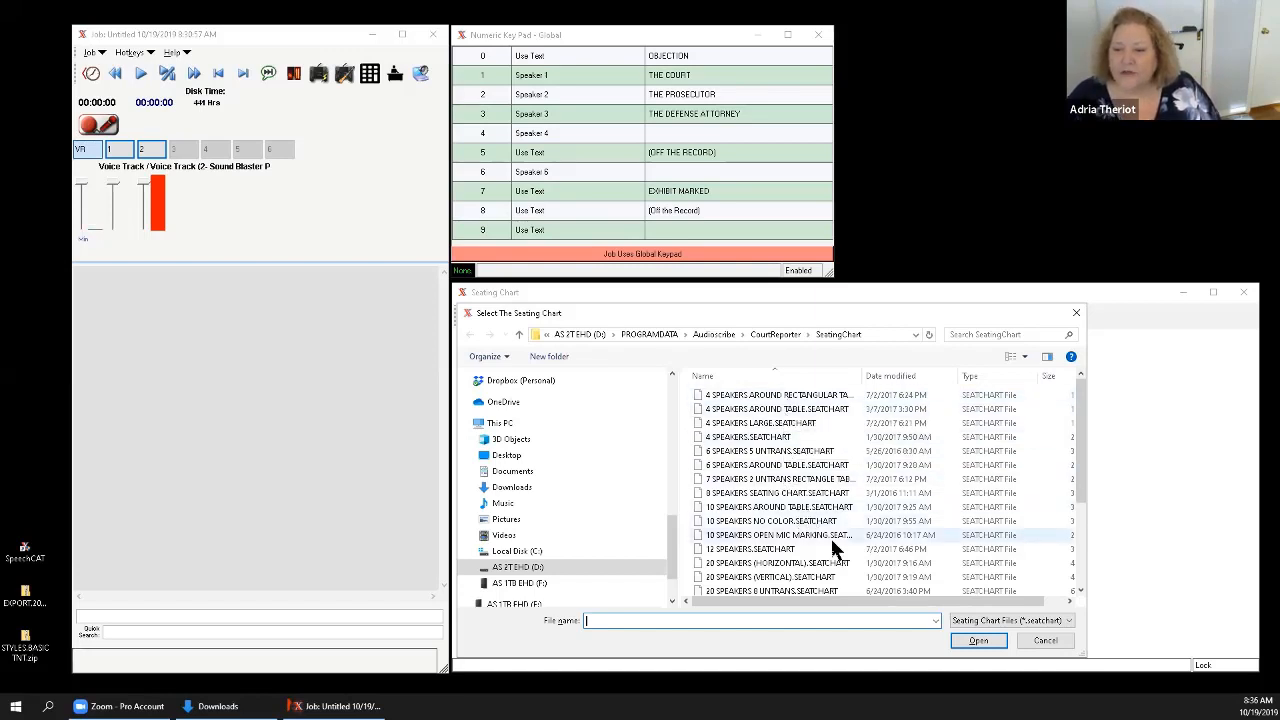
scroll(810, 524, down, 1)
scroll(806, 526, down, 1)
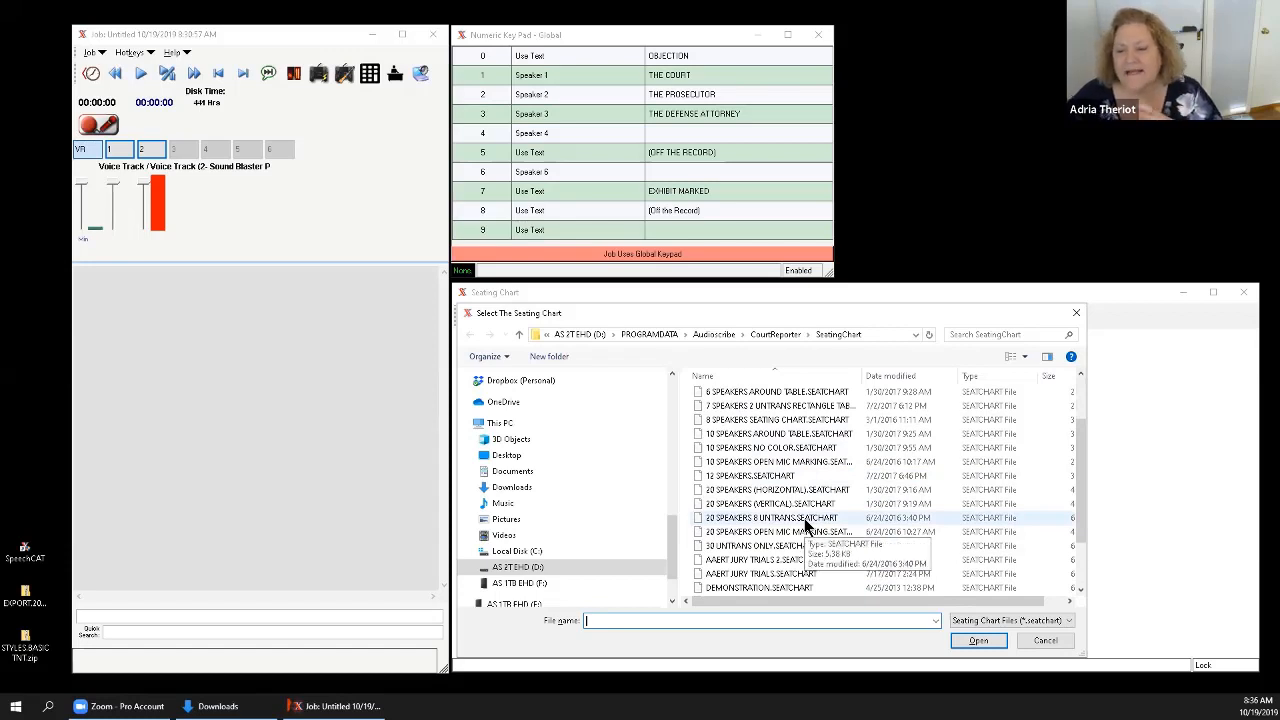
scroll(806, 526, down, 1)
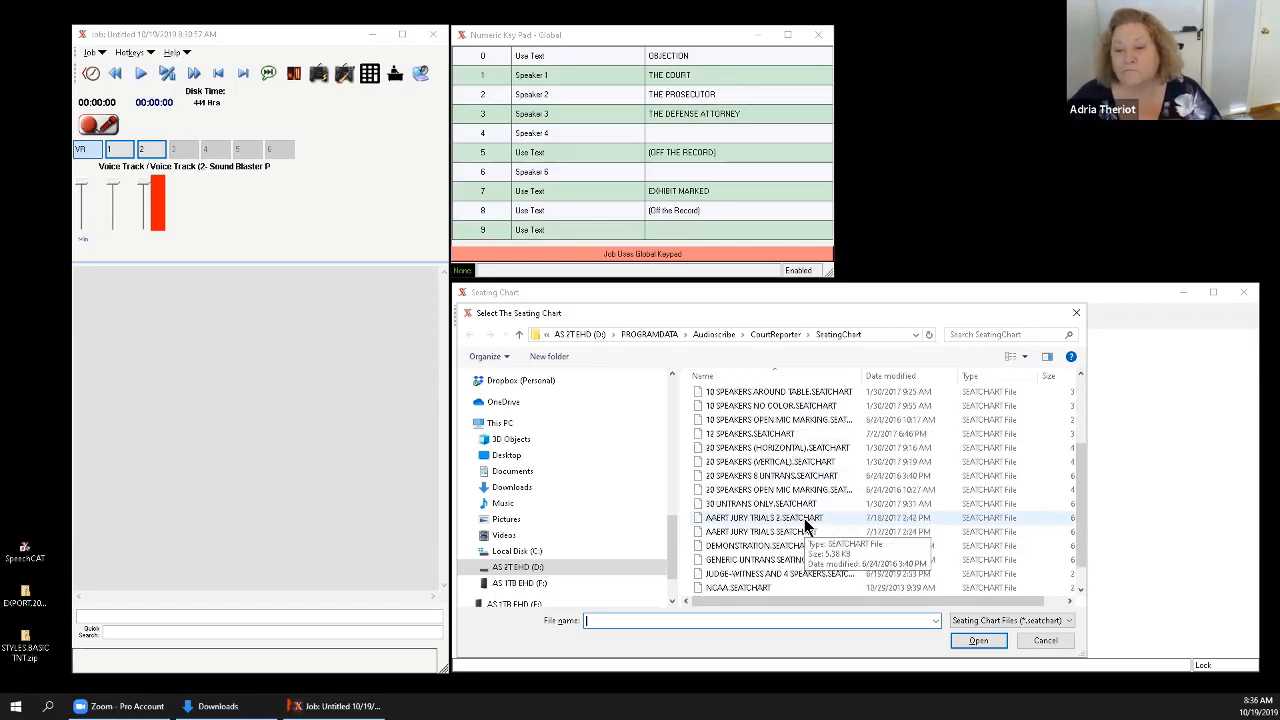
scroll(806, 526, down, 1)
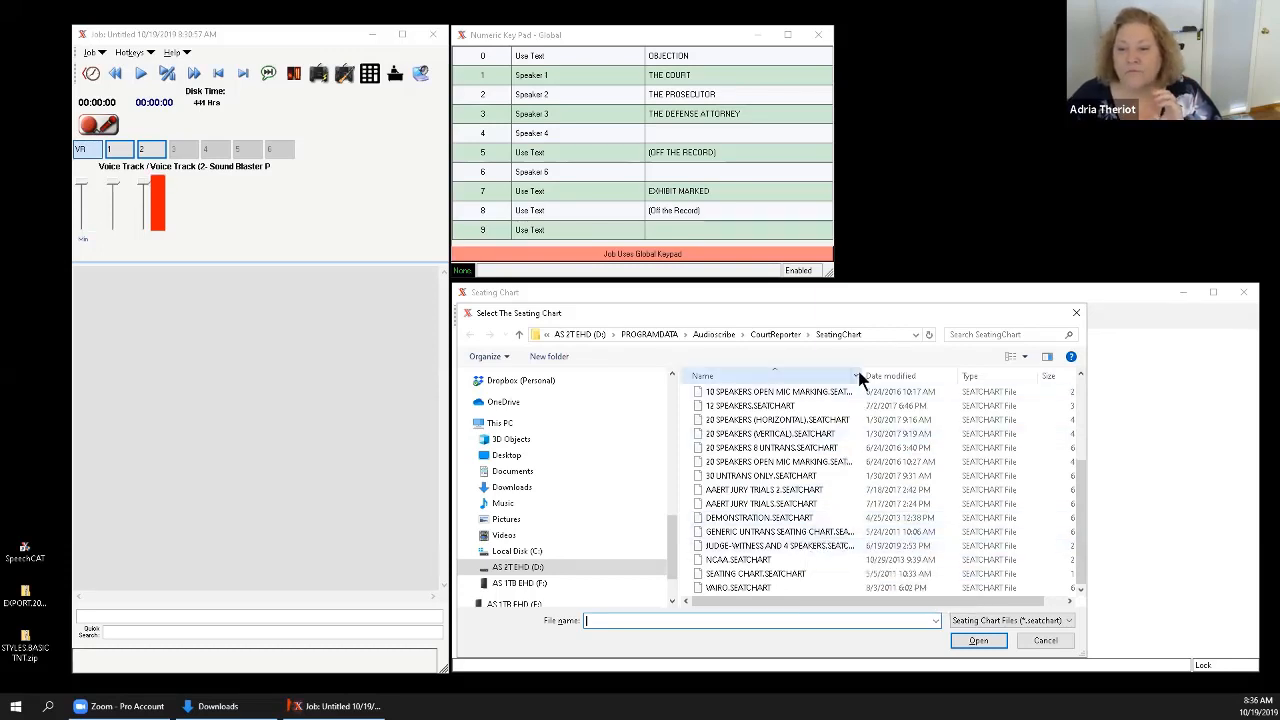
drag(860, 376, 911, 377)
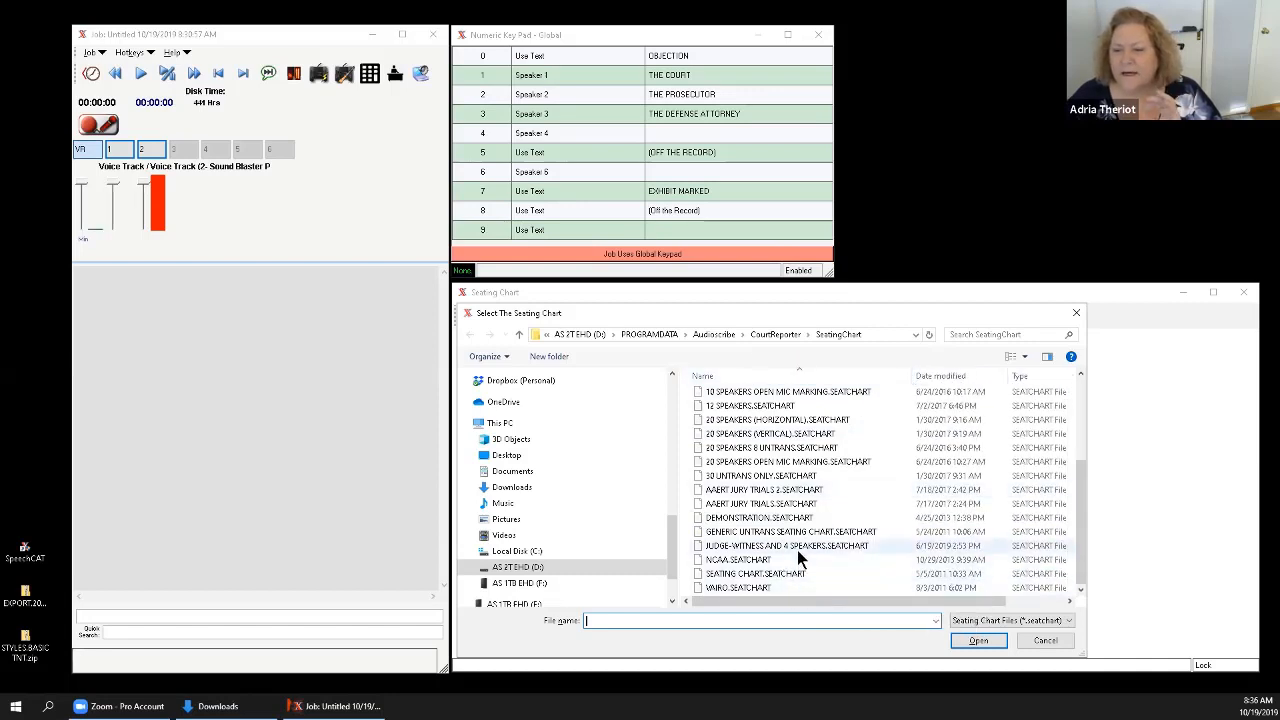
click(759, 491)
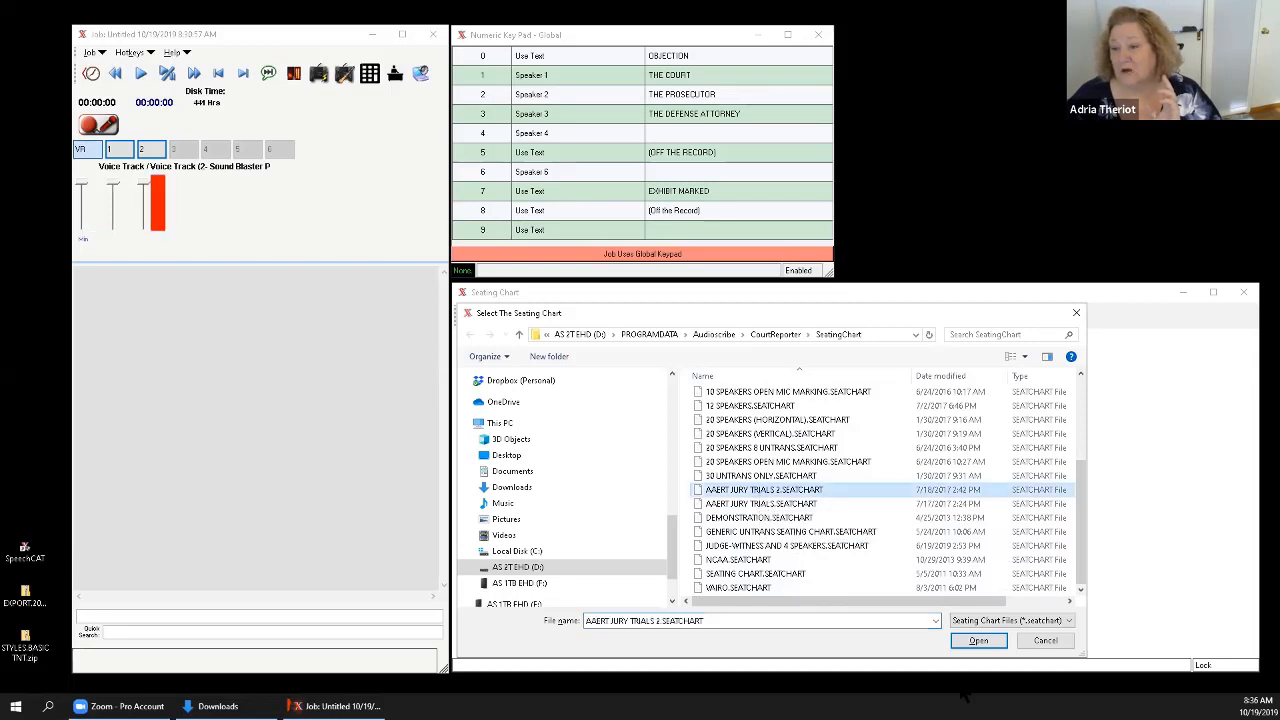
click(968, 642)
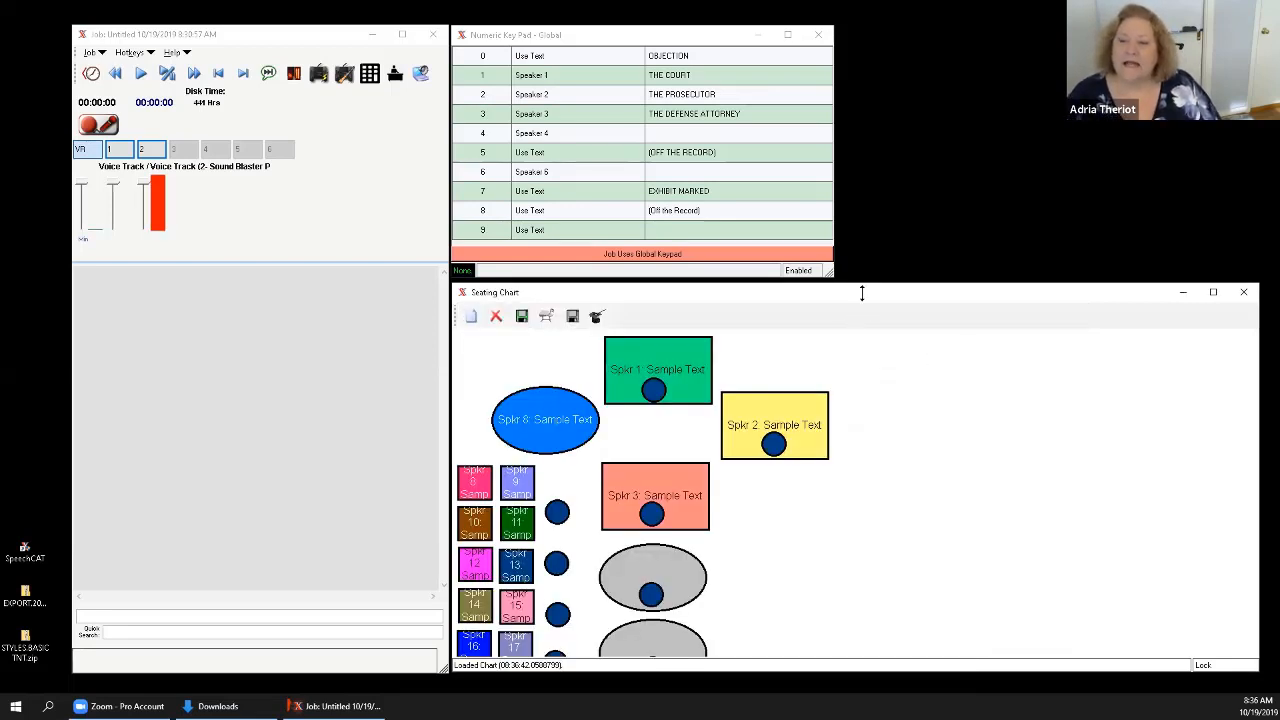
Arrange the enlarged seating chart beside the narrowed key pad with all seats visible, and save the chart to the job.
drag(859, 285, 860, 144)
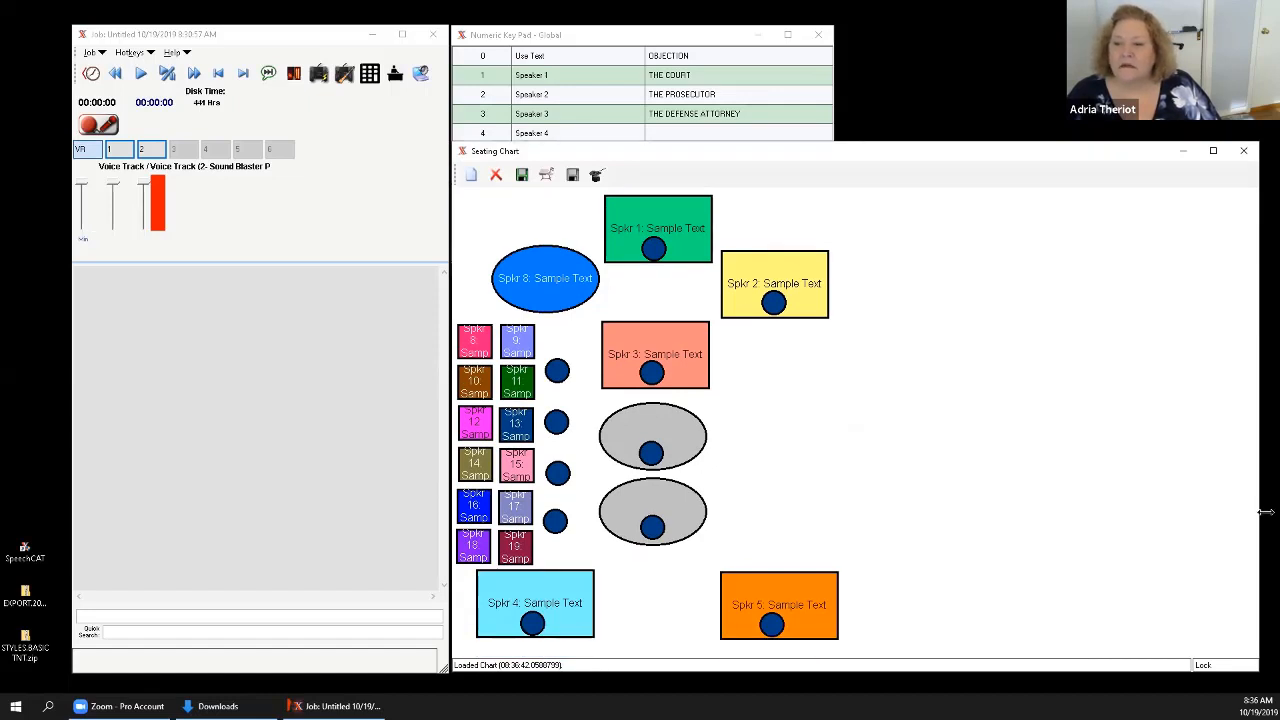
drag(1265, 512, 862, 490)
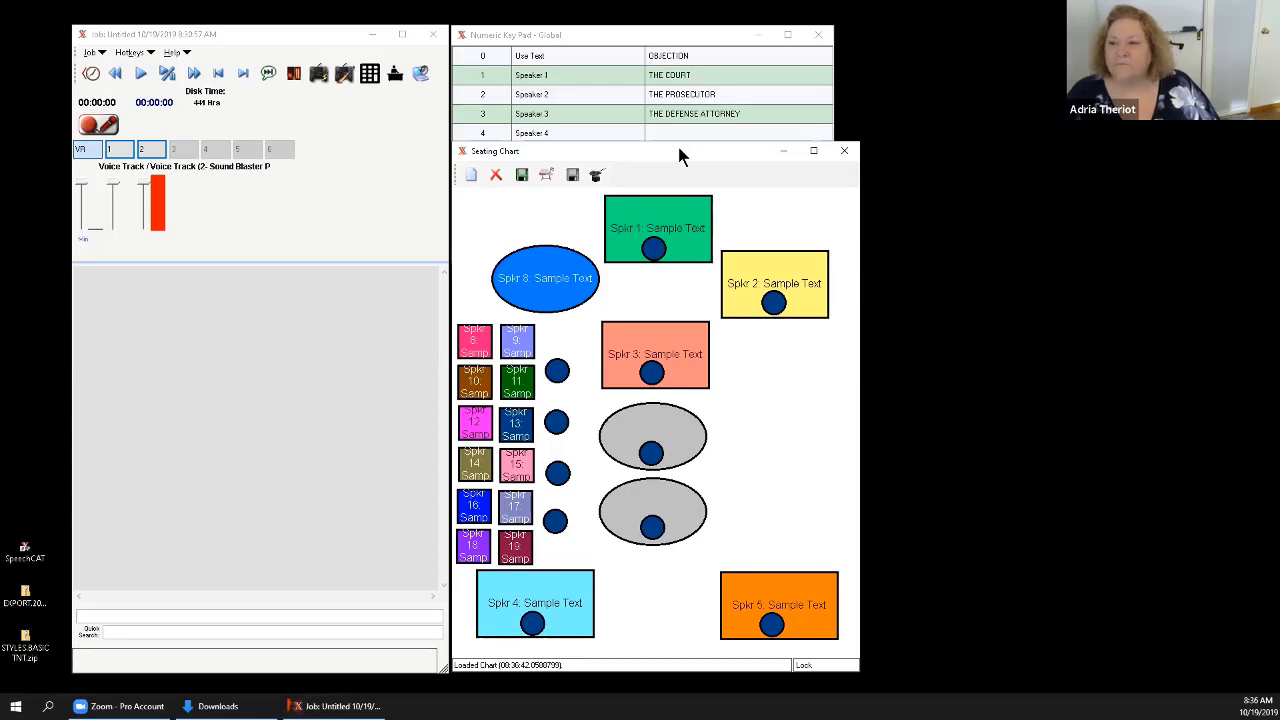
drag(679, 156, 1064, 149)
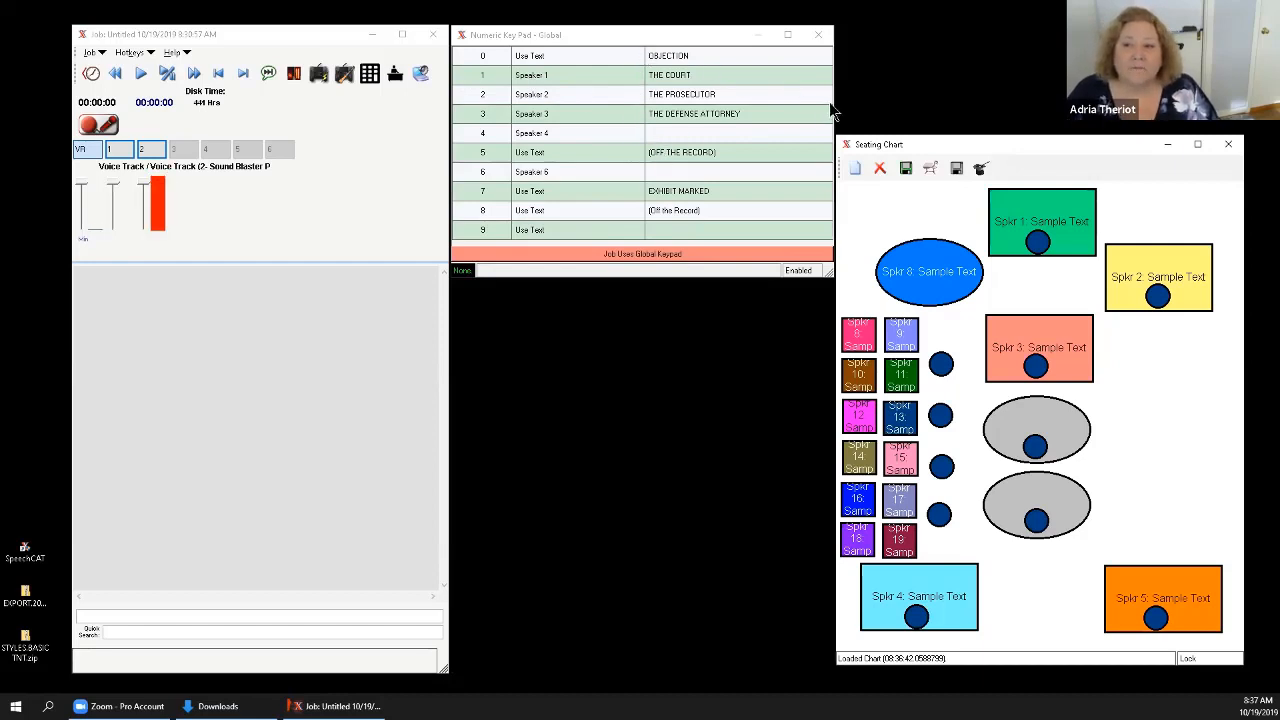
drag(835, 103, 757, 103)
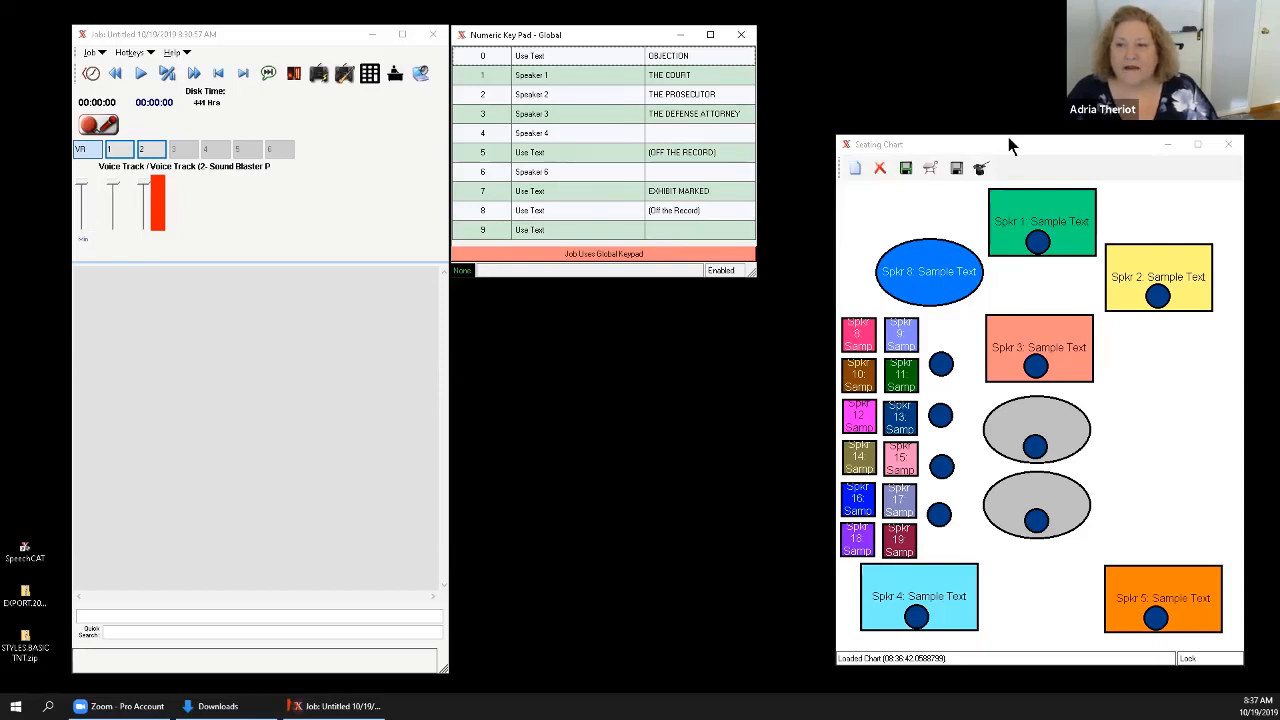
drag(1008, 138, 947, 30)
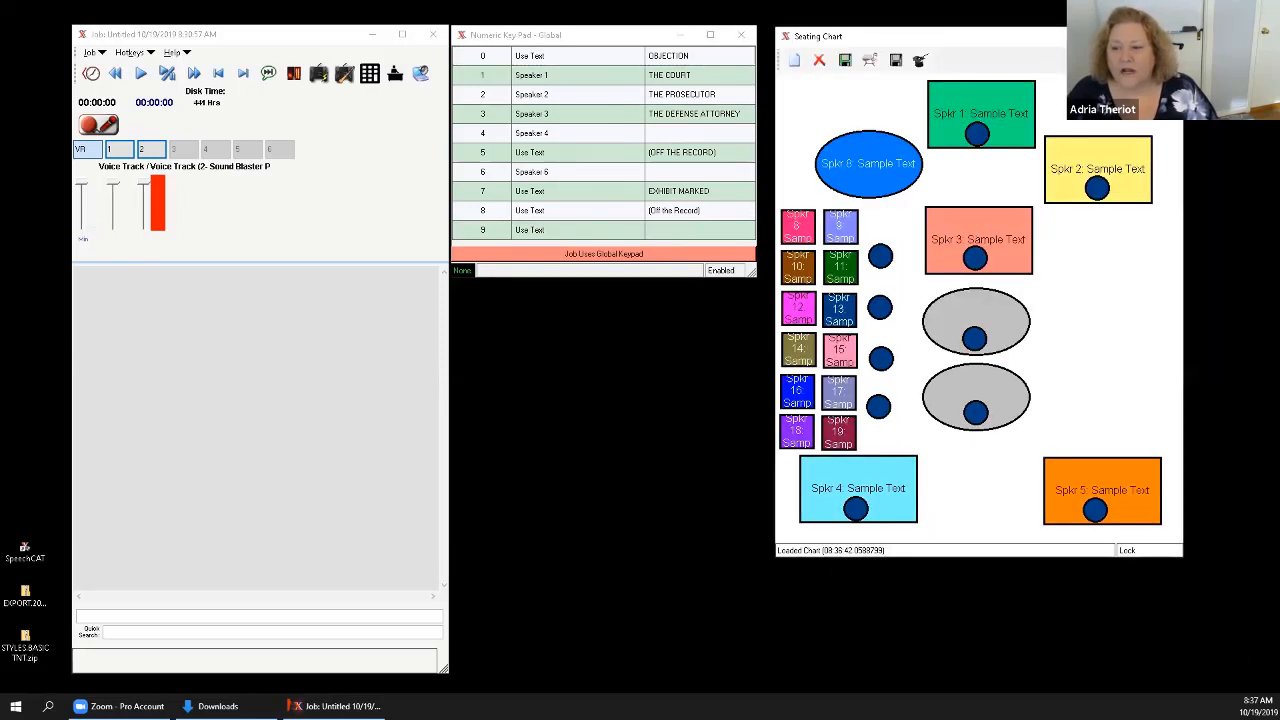
drag(975, 556, 975, 664)
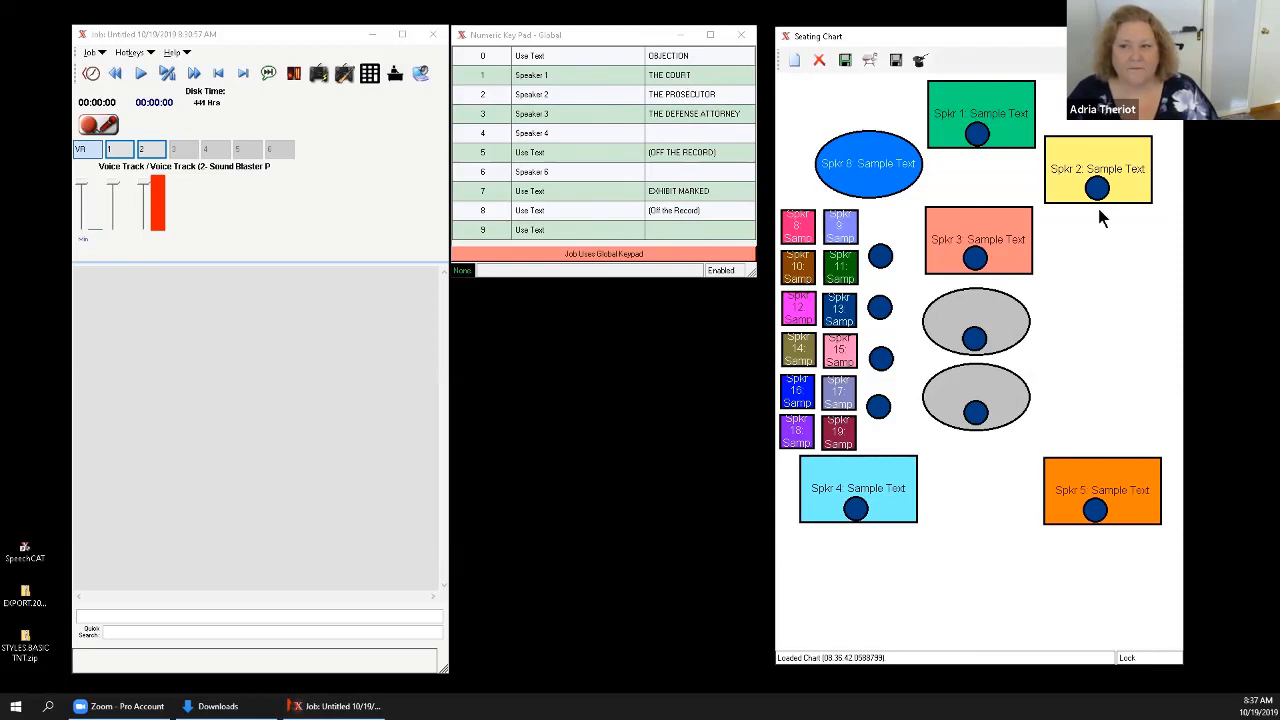
click(845, 62)
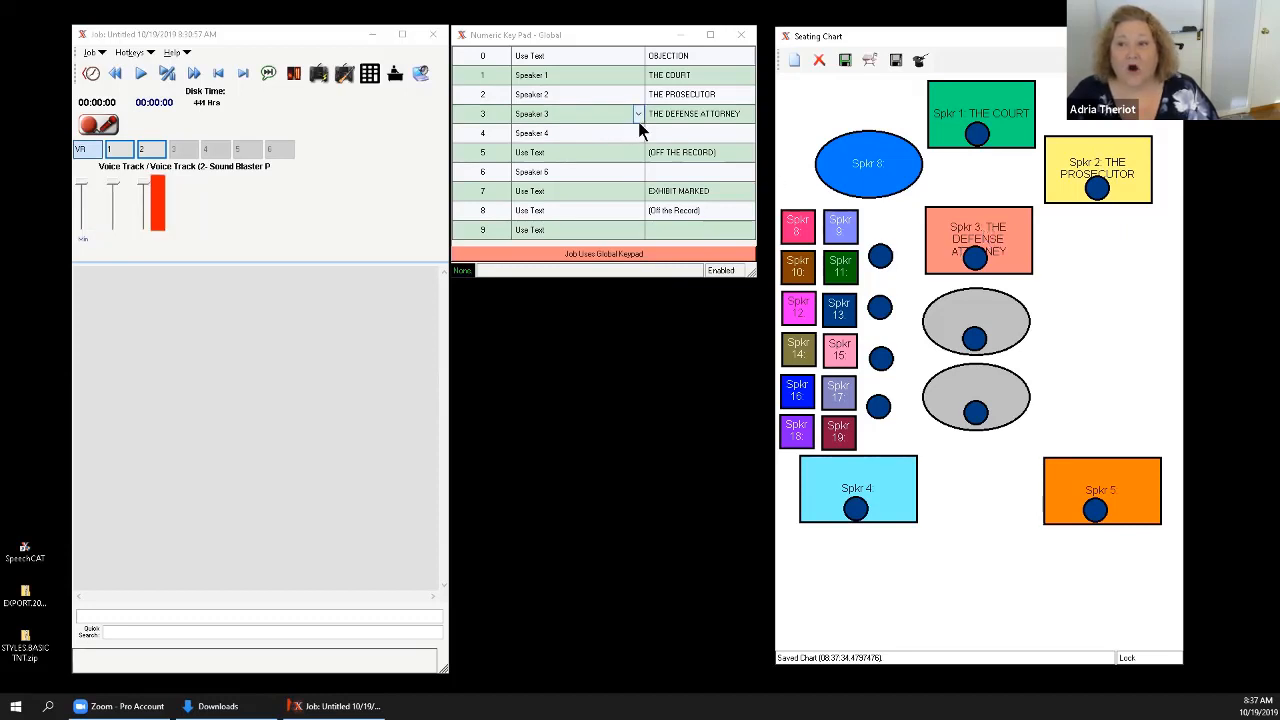
Name Speaker 4 THE WITNESS in the key pad and save the seating chart to the job again.
click(666, 132)
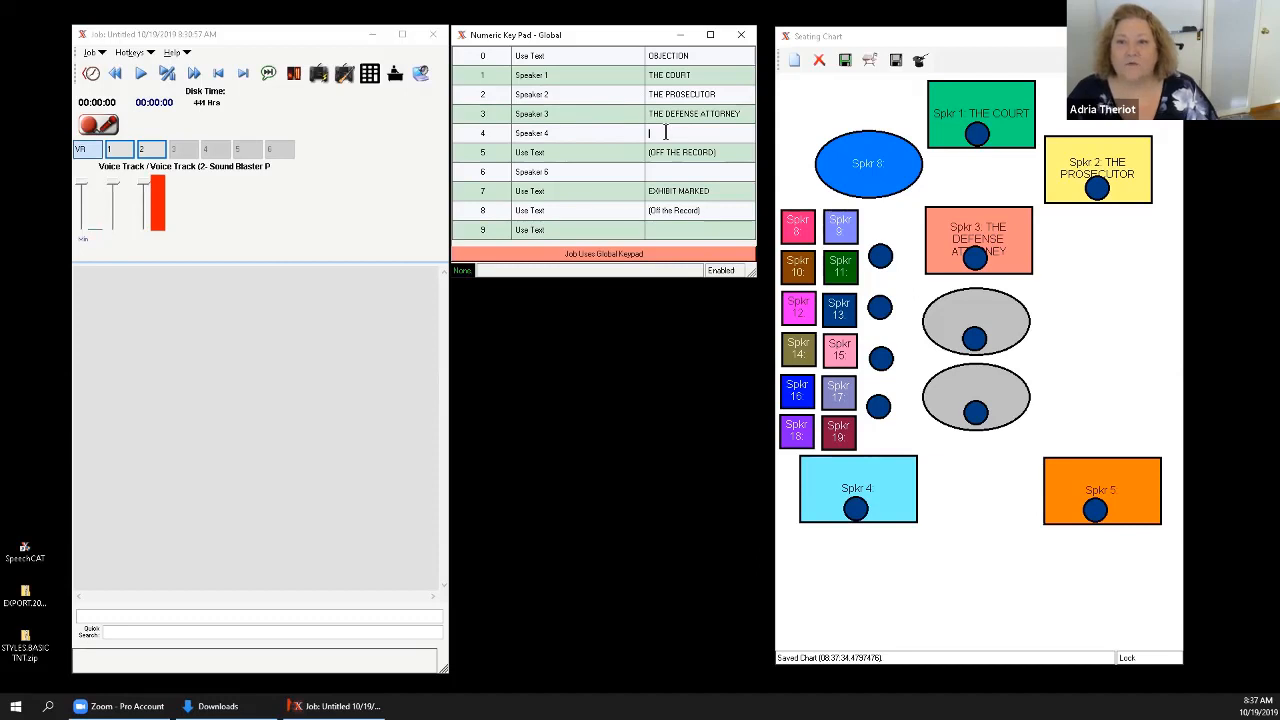
text(T)
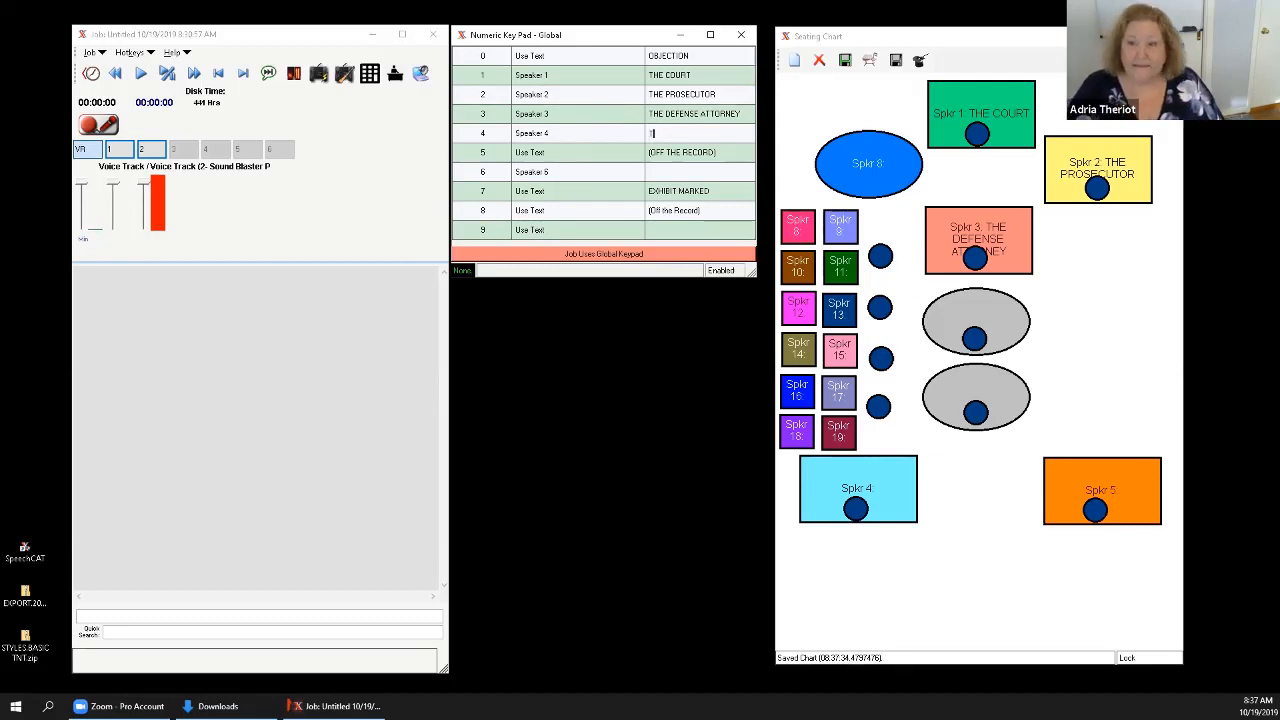
text(HE WITNESS)
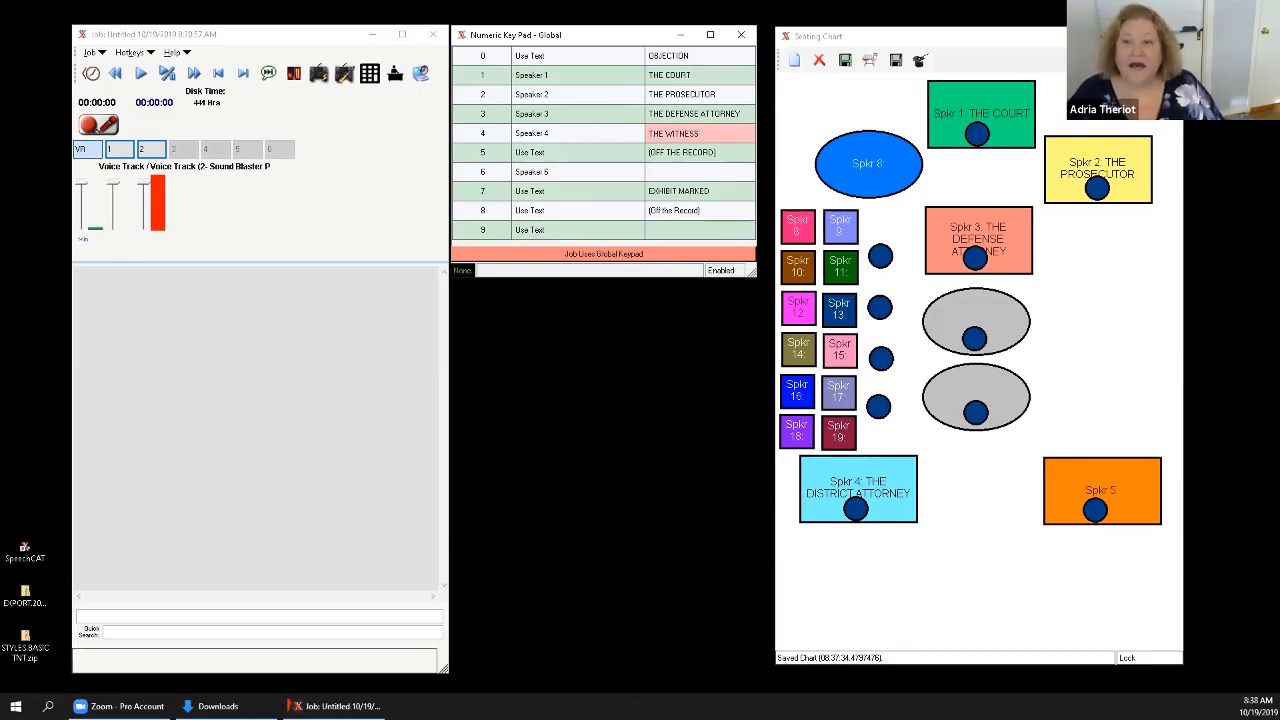
key(Tab)
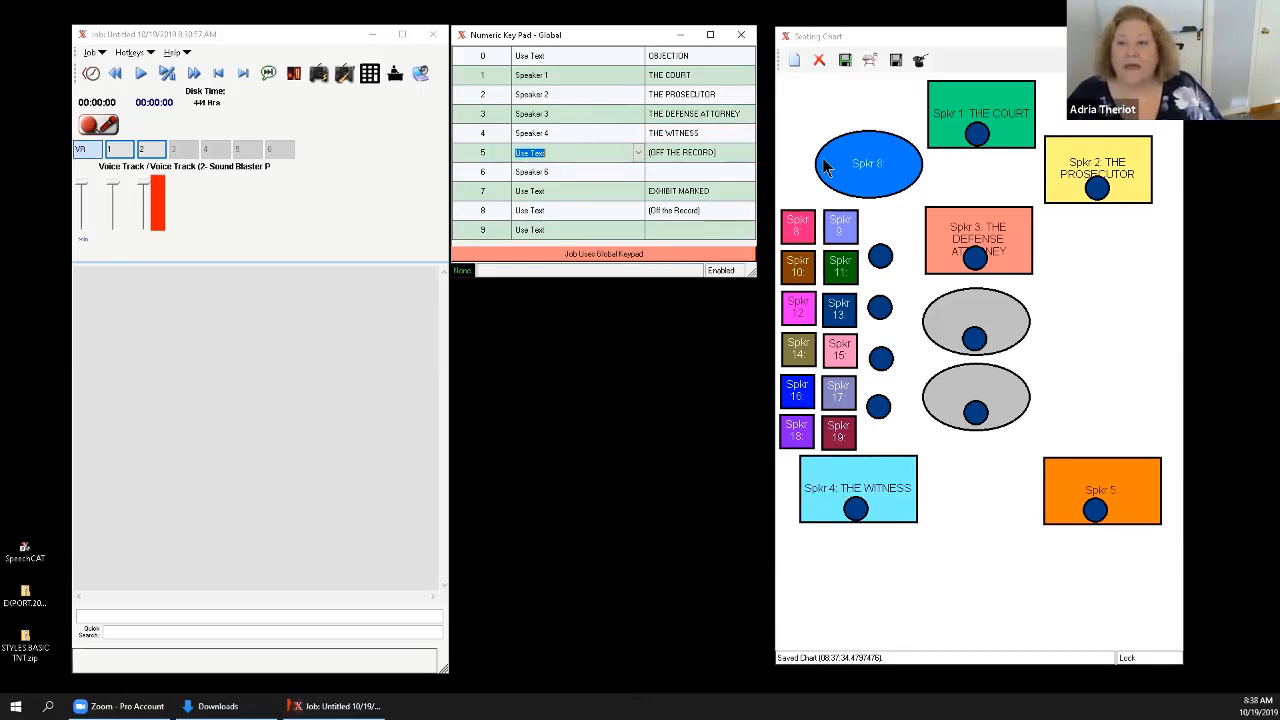
click(845, 62)
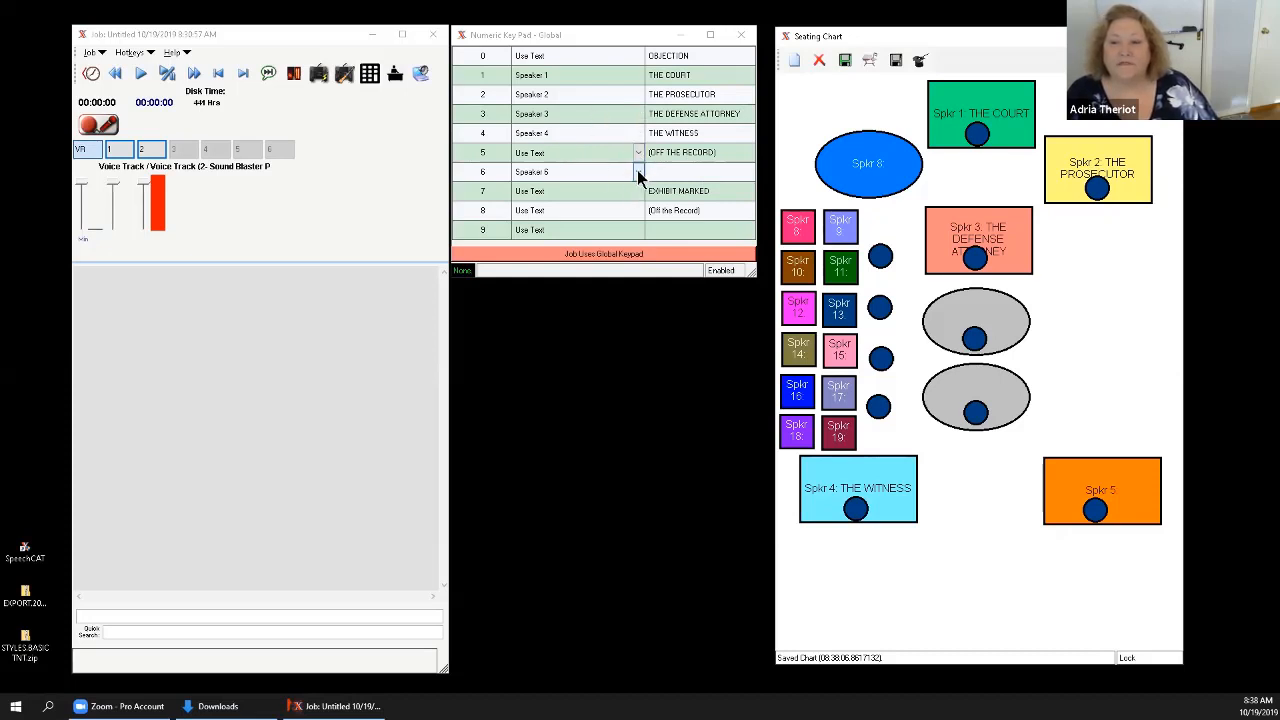
Assign Speaker 5 to key 6 in the numeric key pad.
click(637, 175)
click(637, 175)
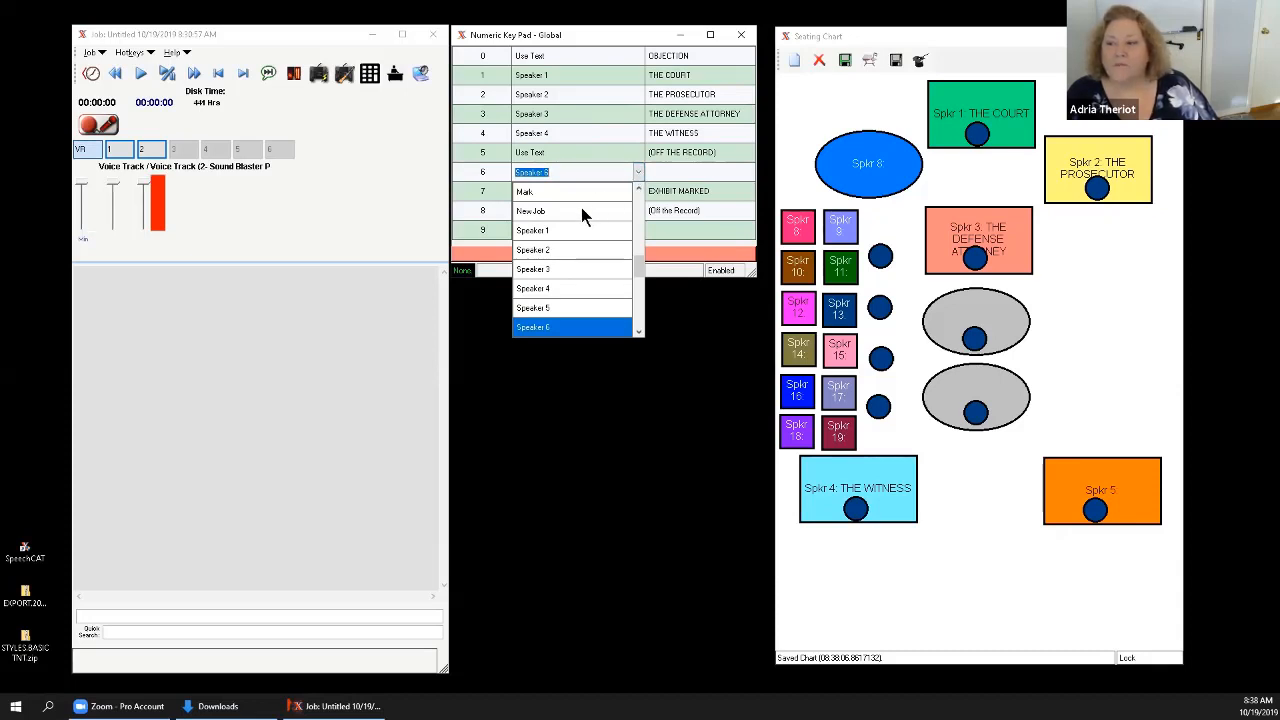
click(563, 308)
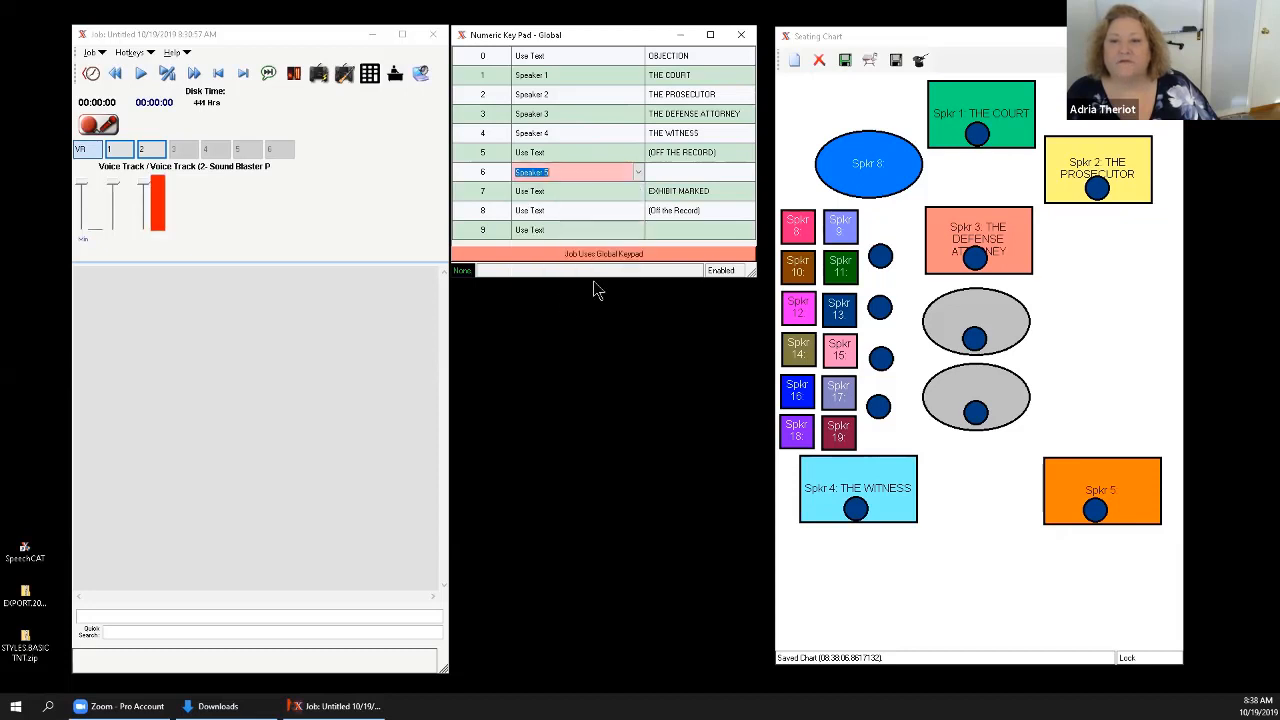
Name Speaker 5 CHILD ADVOCATE on key 6 of the numeric key pad.
click(684, 174)
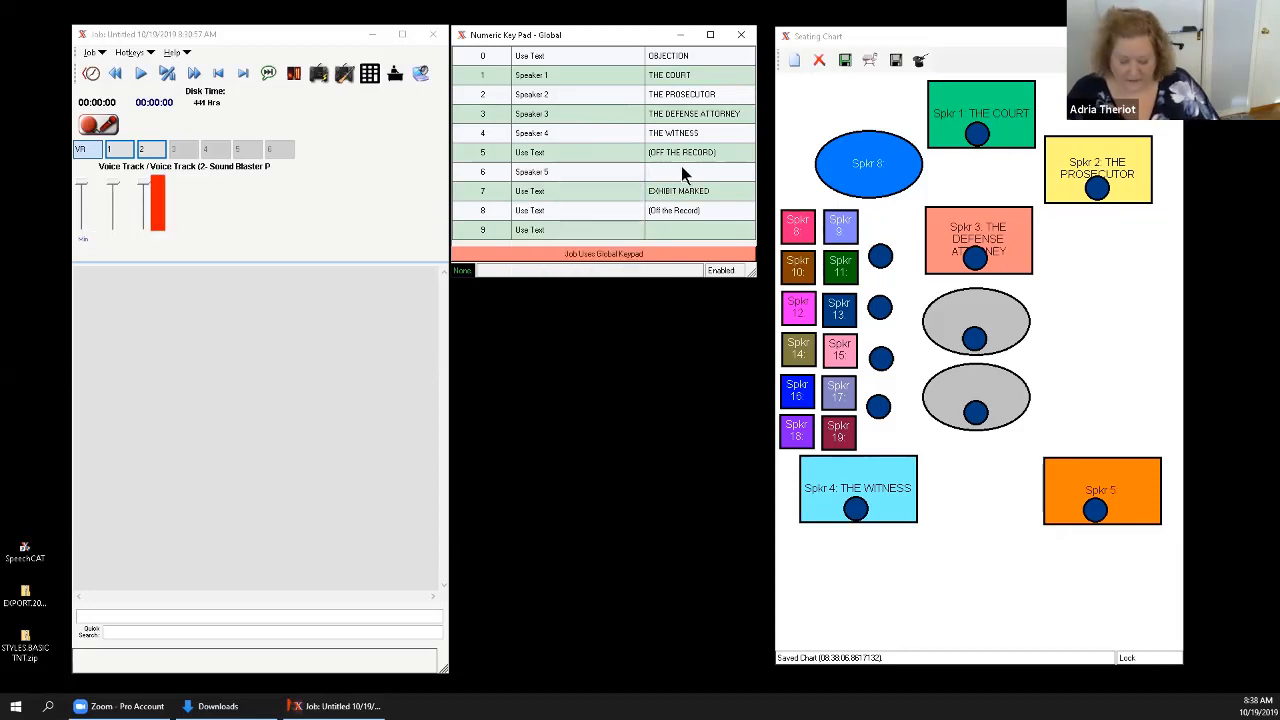
text(CHILD)
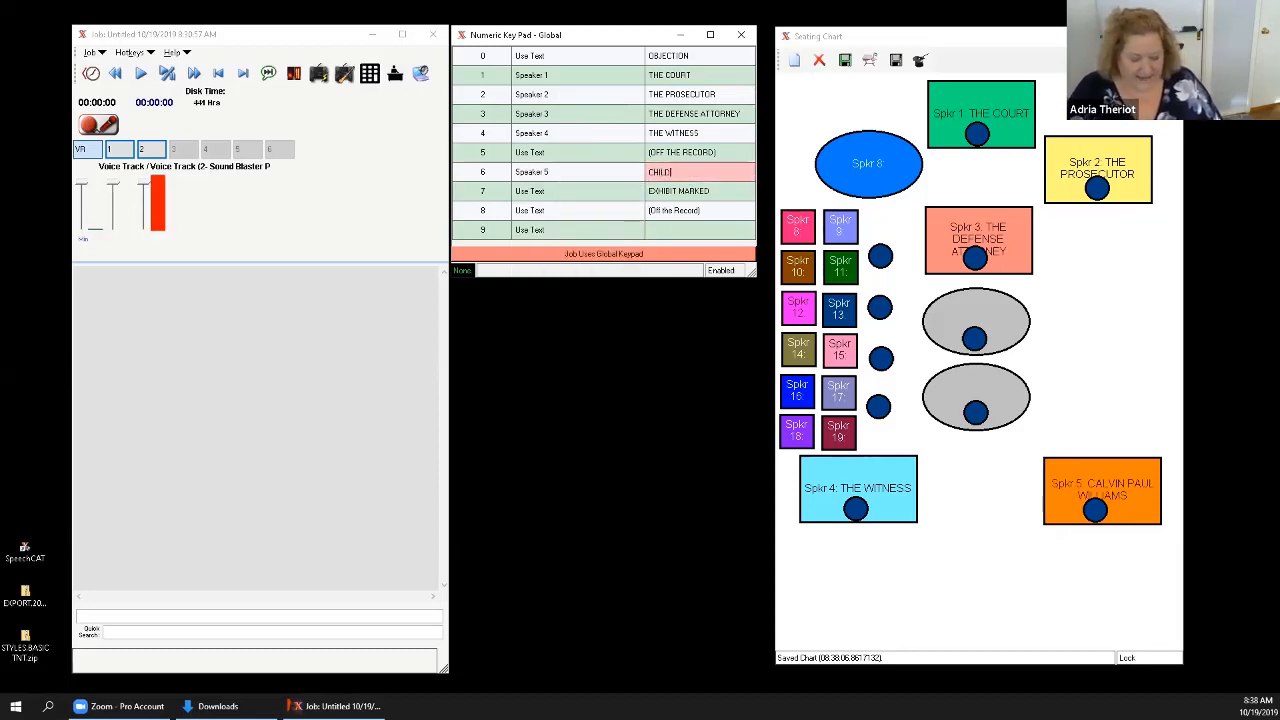
text( ADVOCATE)
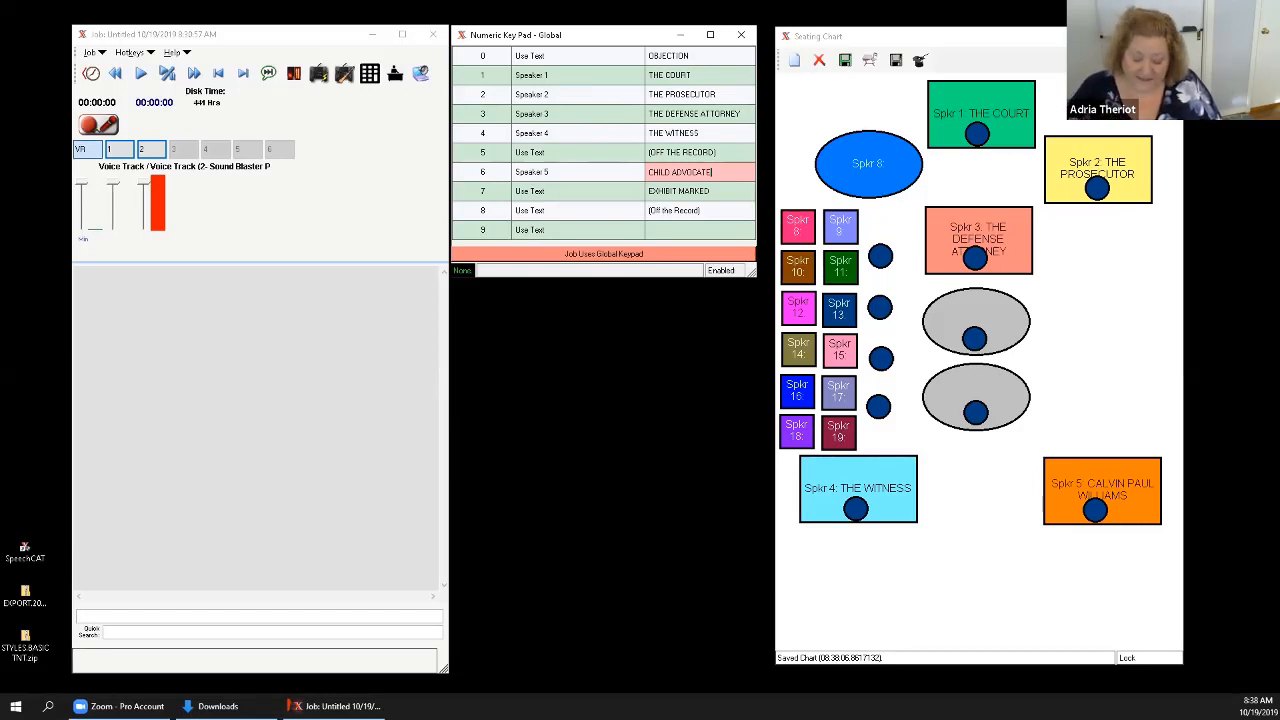
key(Tab)
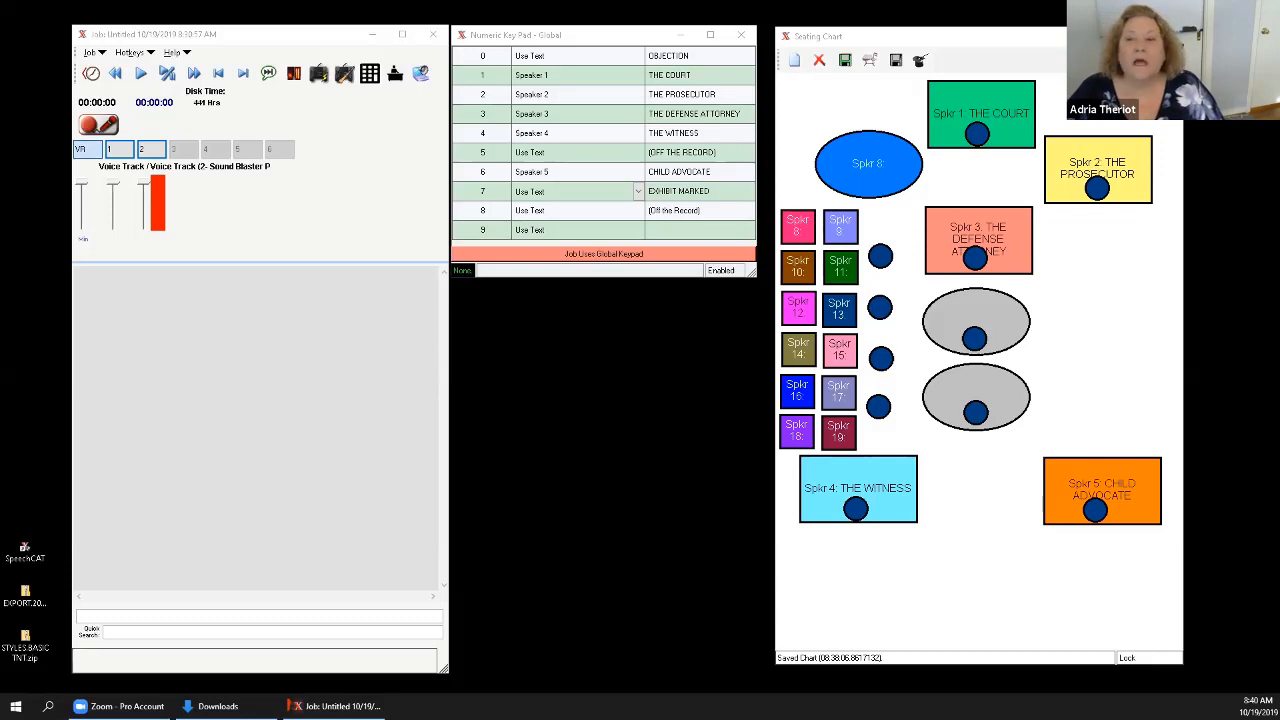
click(722, 272)
click(724, 271)
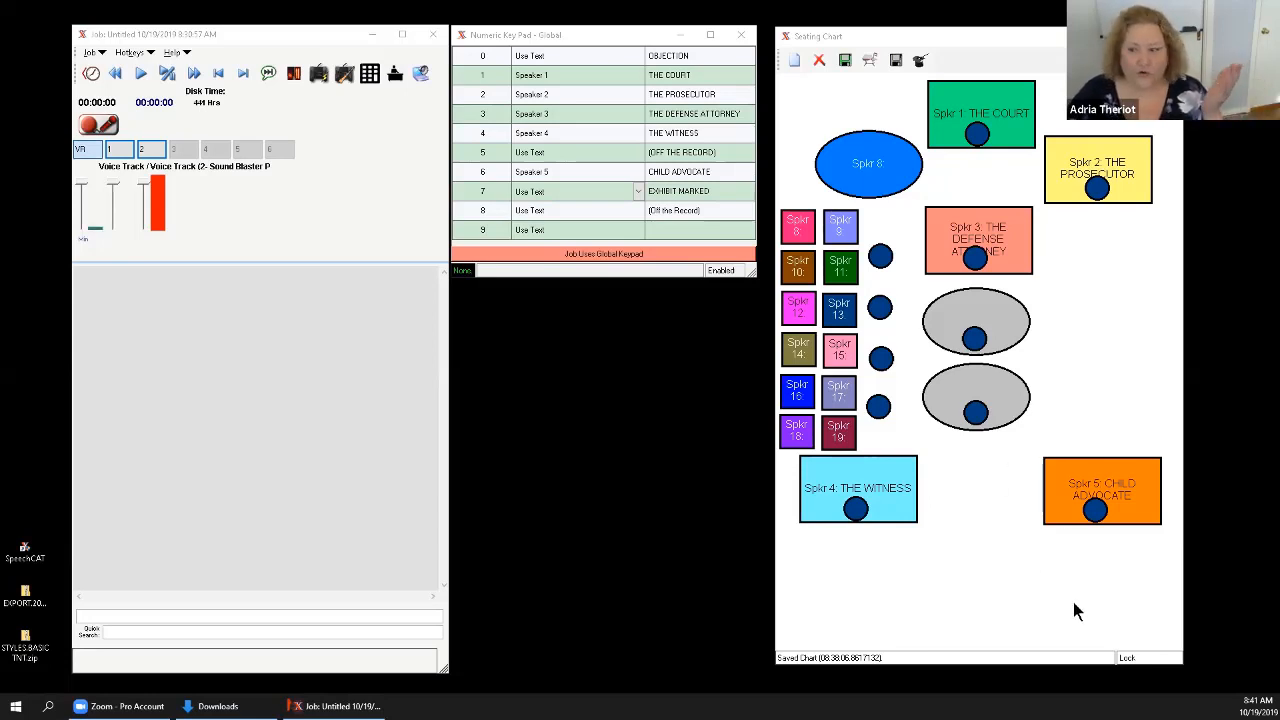
Shorten the seating chart window and move the CHILD ADVOCATE seat with its blue circle up beside the upper grey oval.
click(1074, 656)
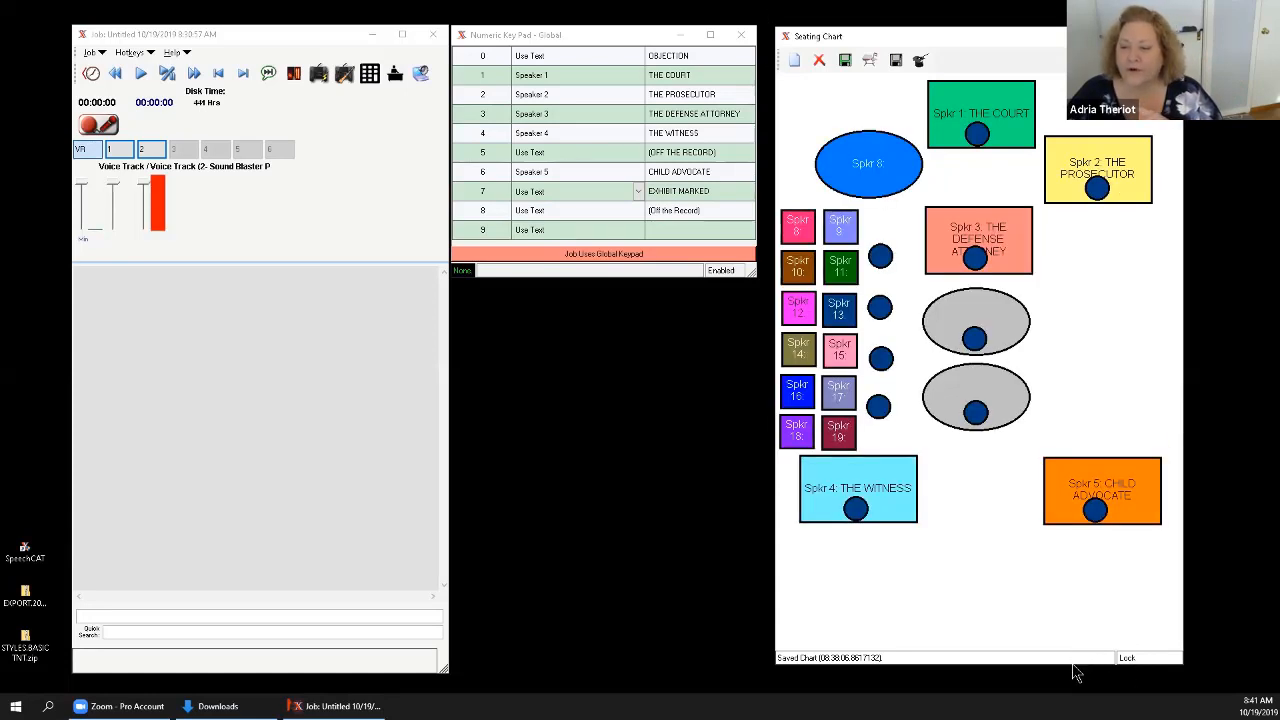
drag(1072, 668, 1074, 612)
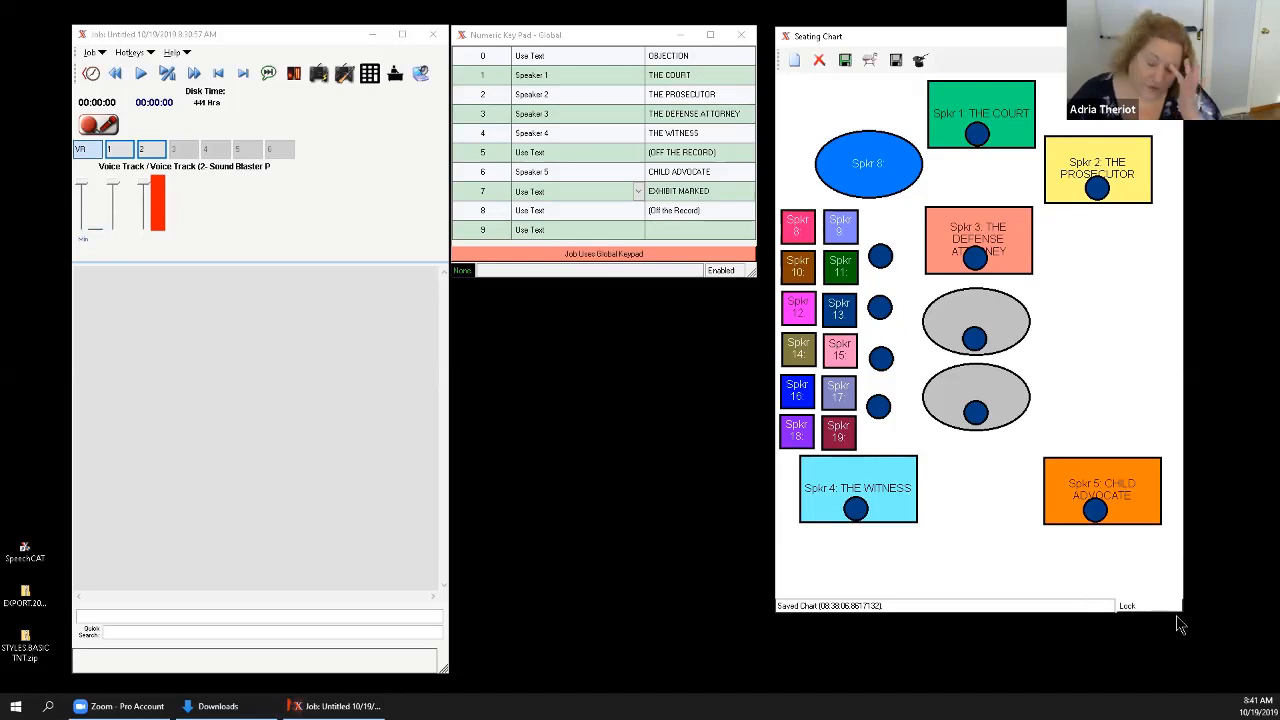
click(1111, 476)
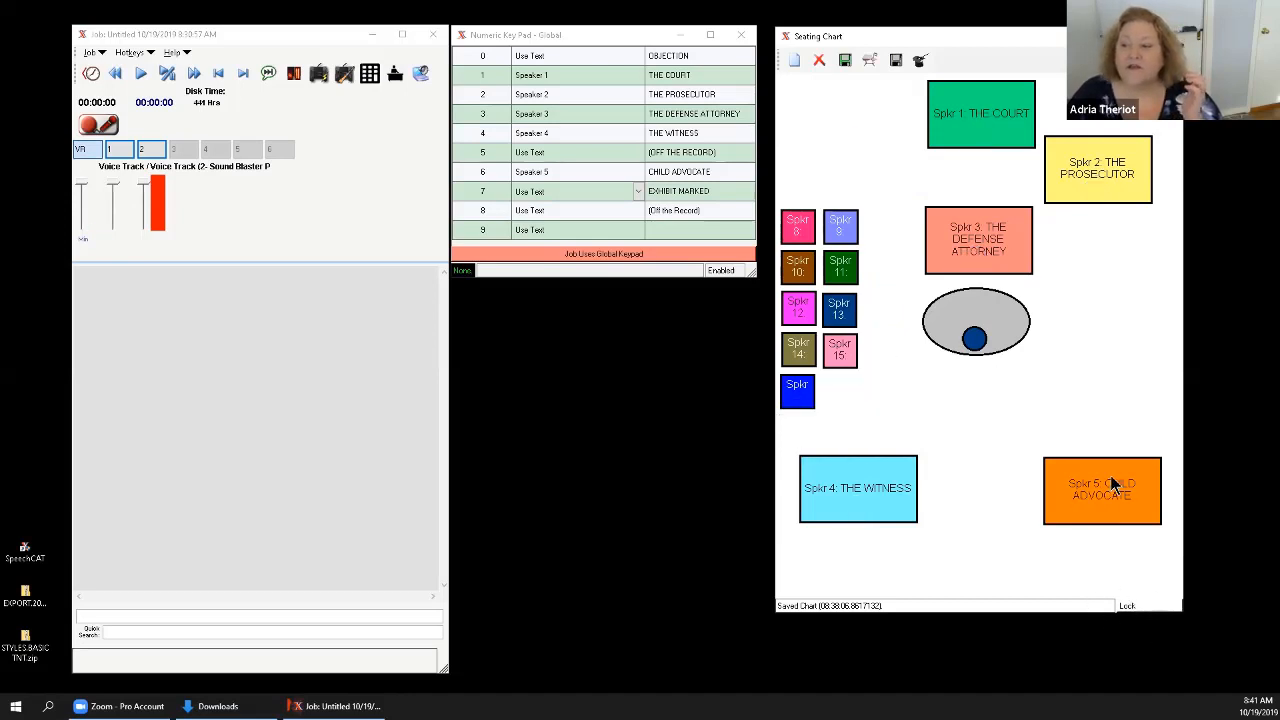
drag(1111, 476, 1040, 280)
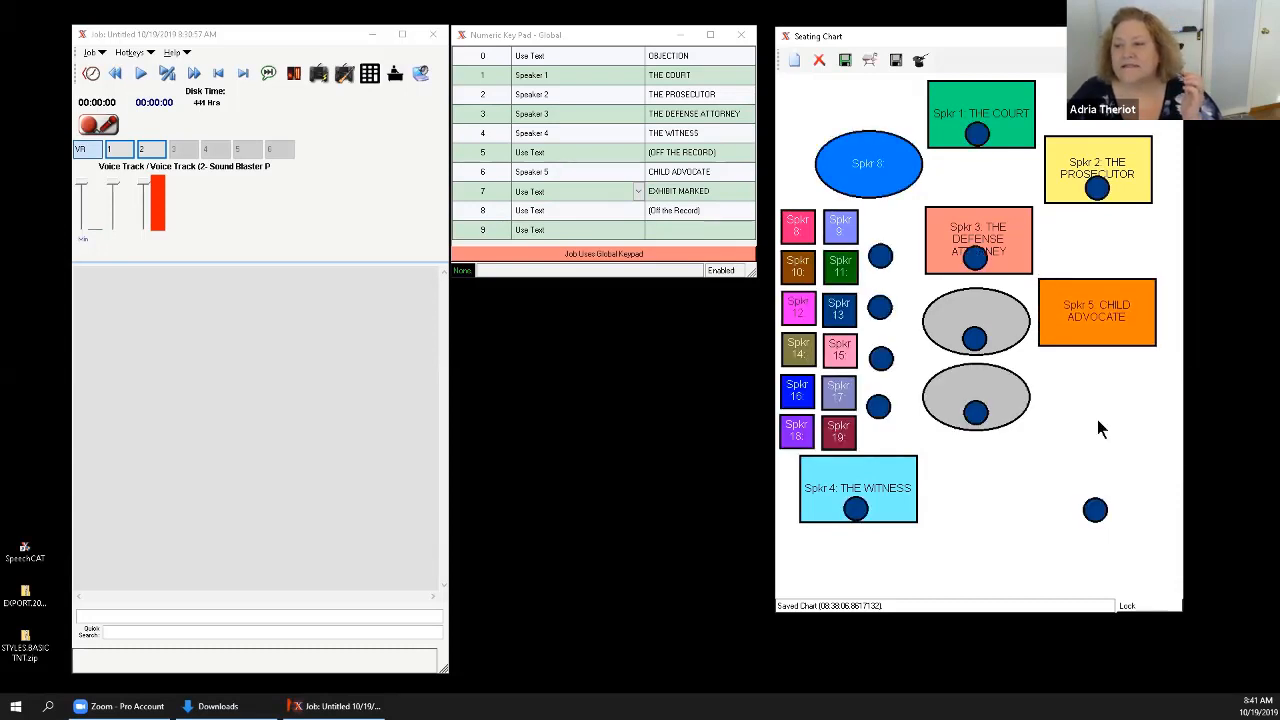
drag(1097, 420, 1085, 322)
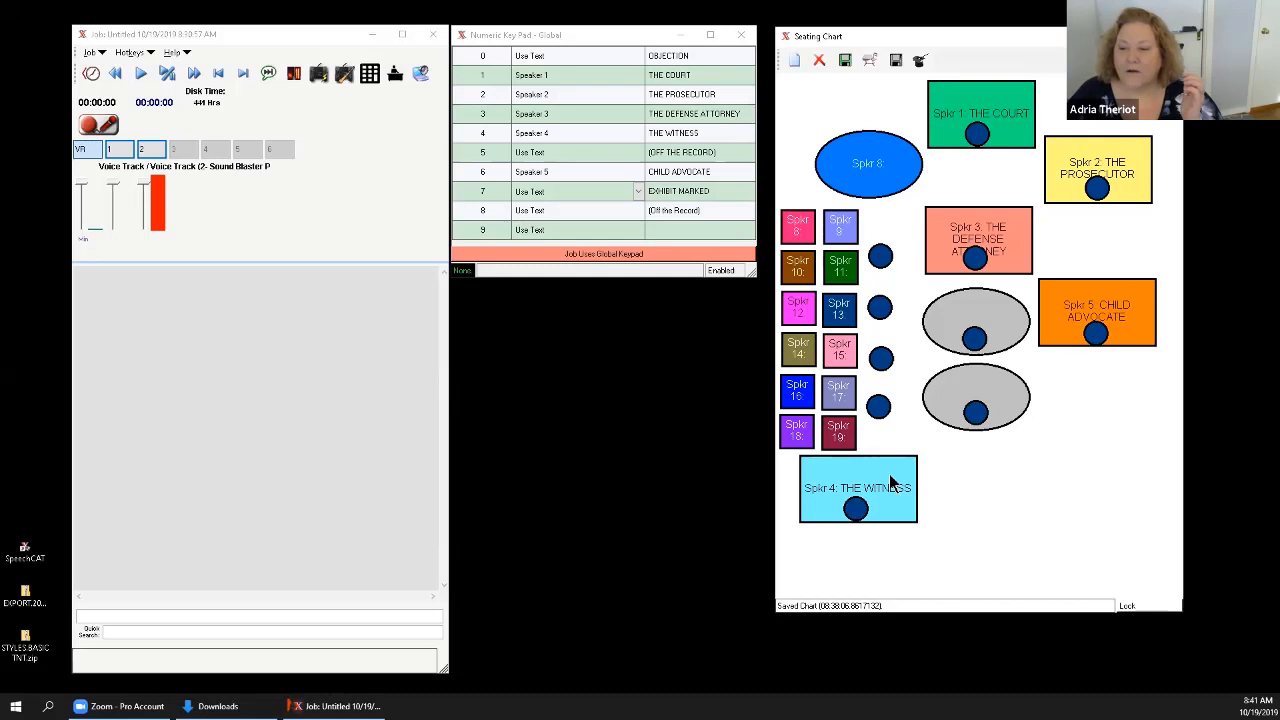
Move THE WITNESS seat and its blue circle across the chart to the lower spot of the CHILD ADVOCATE's column.
drag(803, 466, 1040, 372)
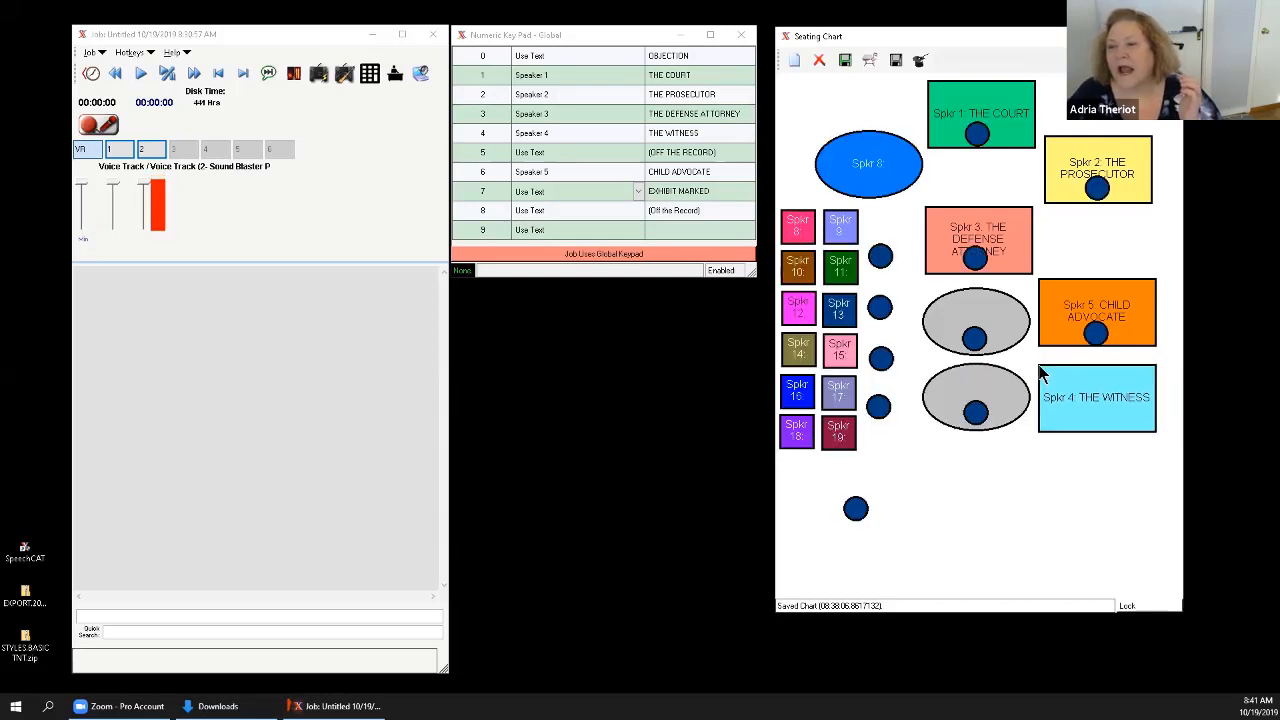
drag(856, 510, 1048, 470)
drag(1090, 418, 1089, 511)
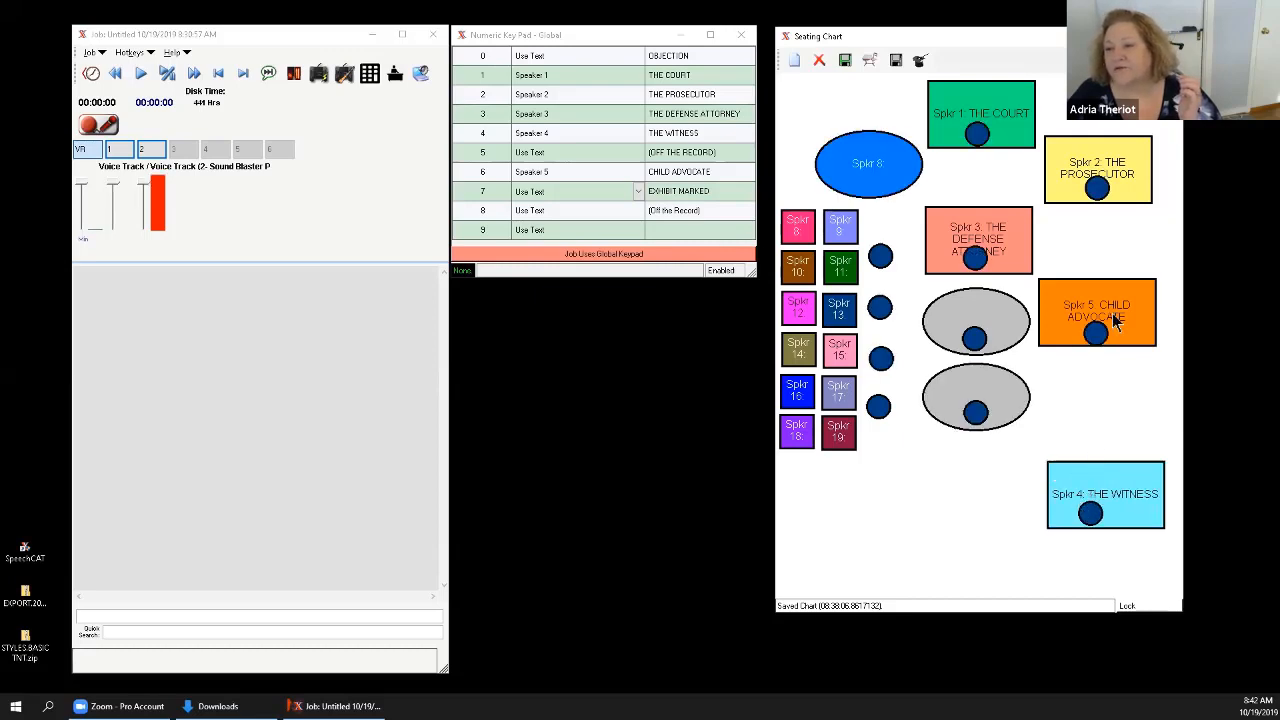
Place the CHILD ADVOCATE seat with its circle just above THE WITNESS, and THE DEFENSE ATTORNEY seat below THE PROSECUTOR.
drag(1118, 336, 1051, 371)
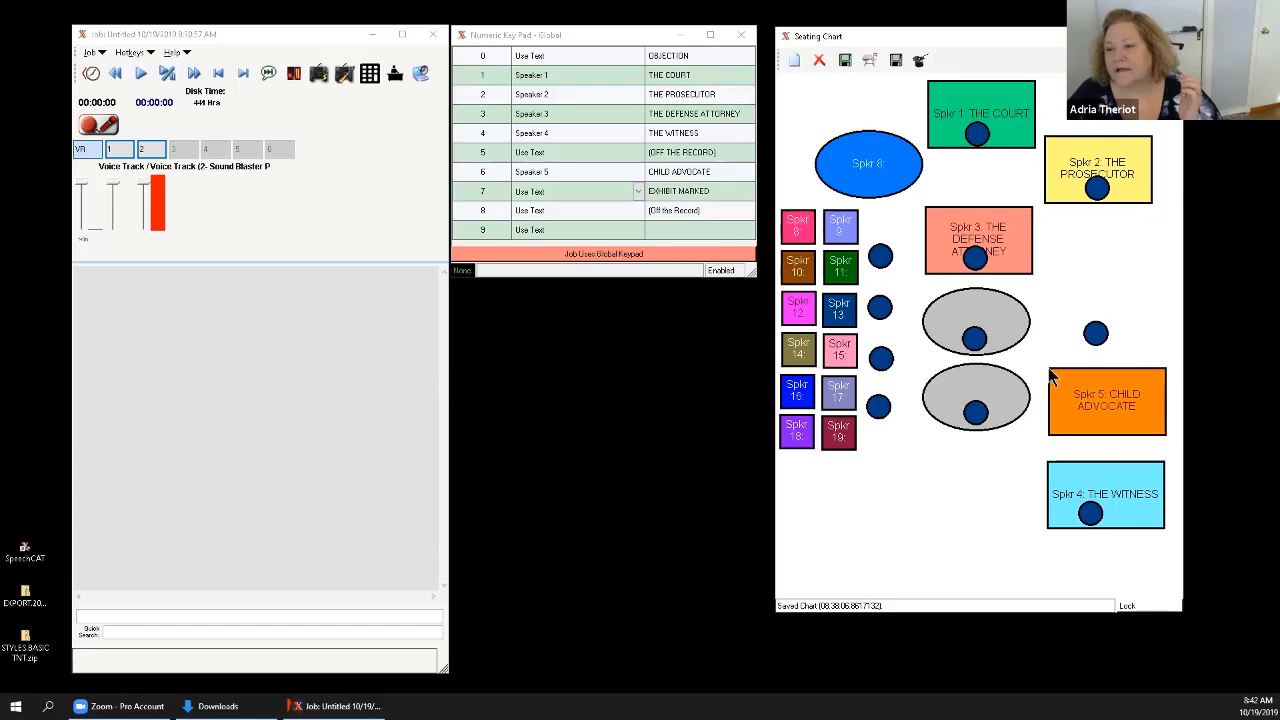
drag(1097, 334, 1088, 418)
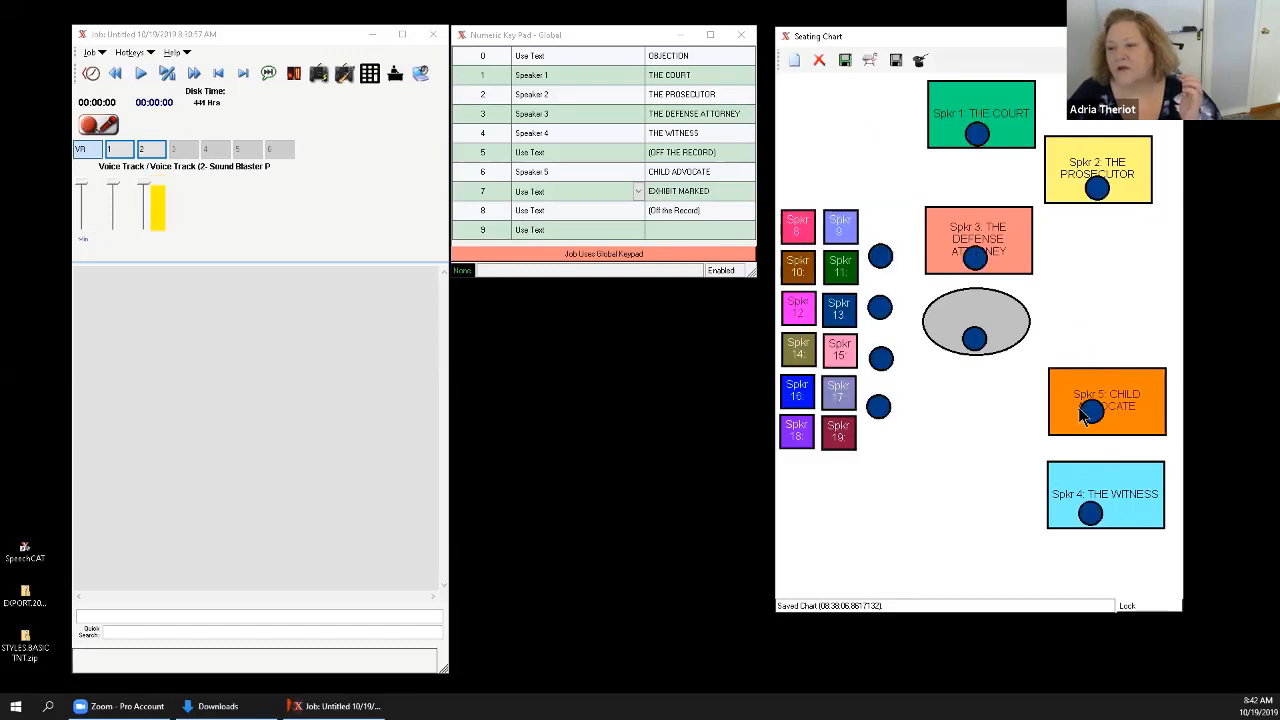
drag(986, 237, 1087, 292)
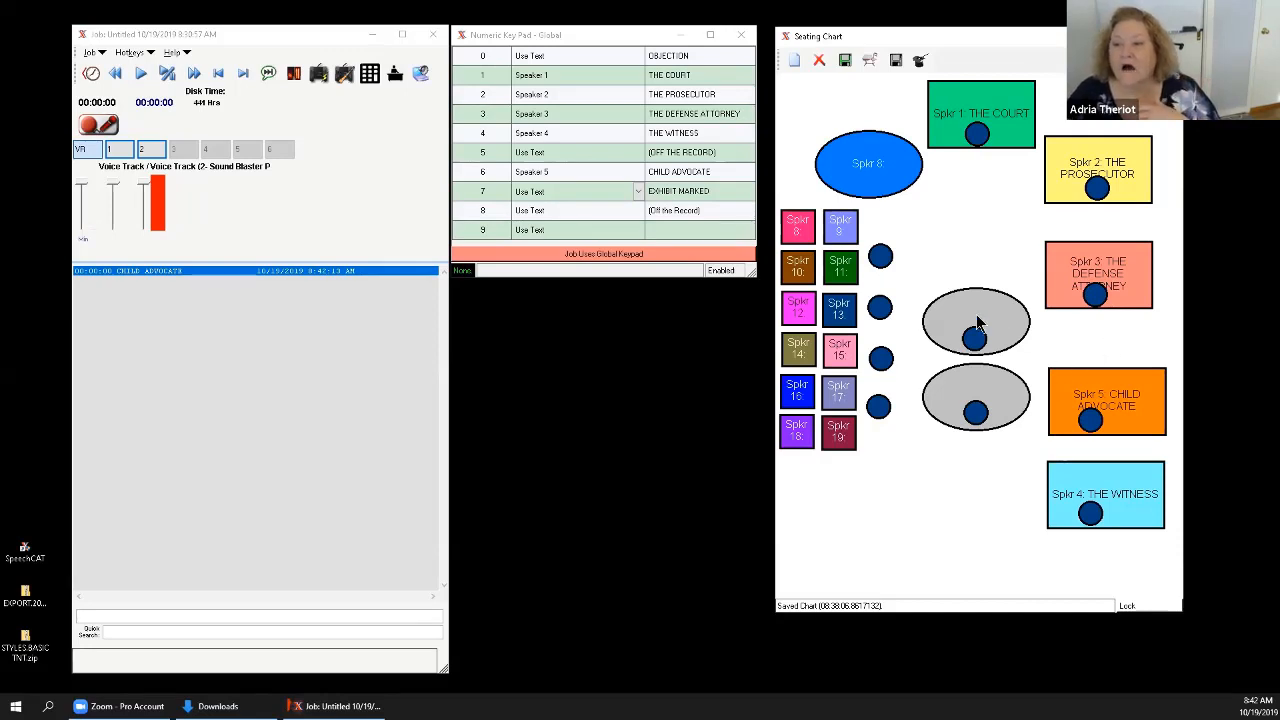
Open the seat settings of the upper grey oval, examine the seat type options, and close them without changes.
key(6)
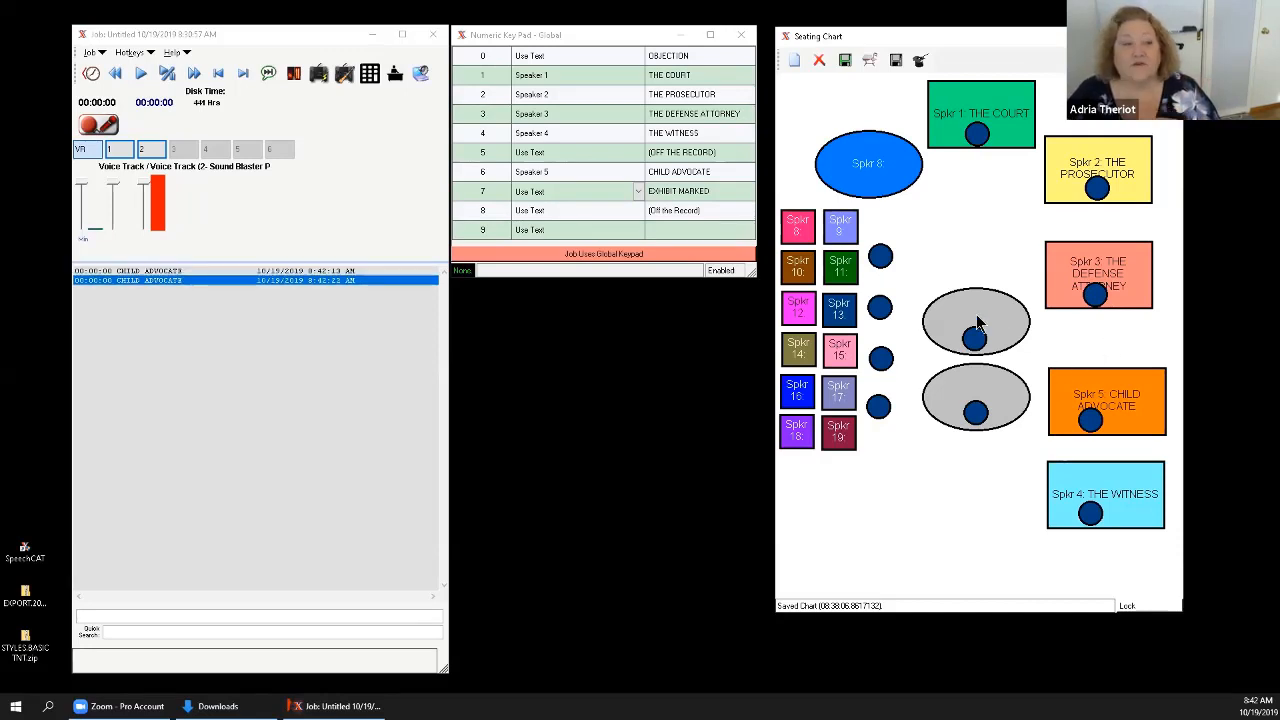
double_click(977, 322)
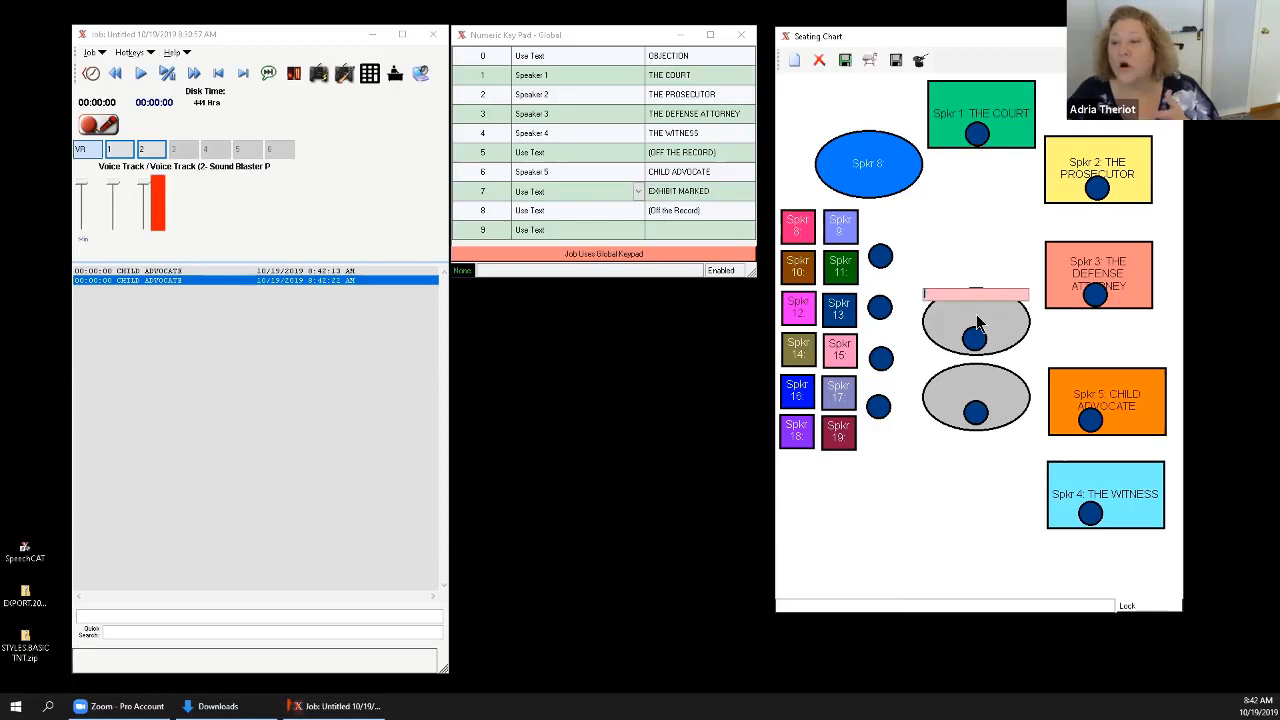
key(6)
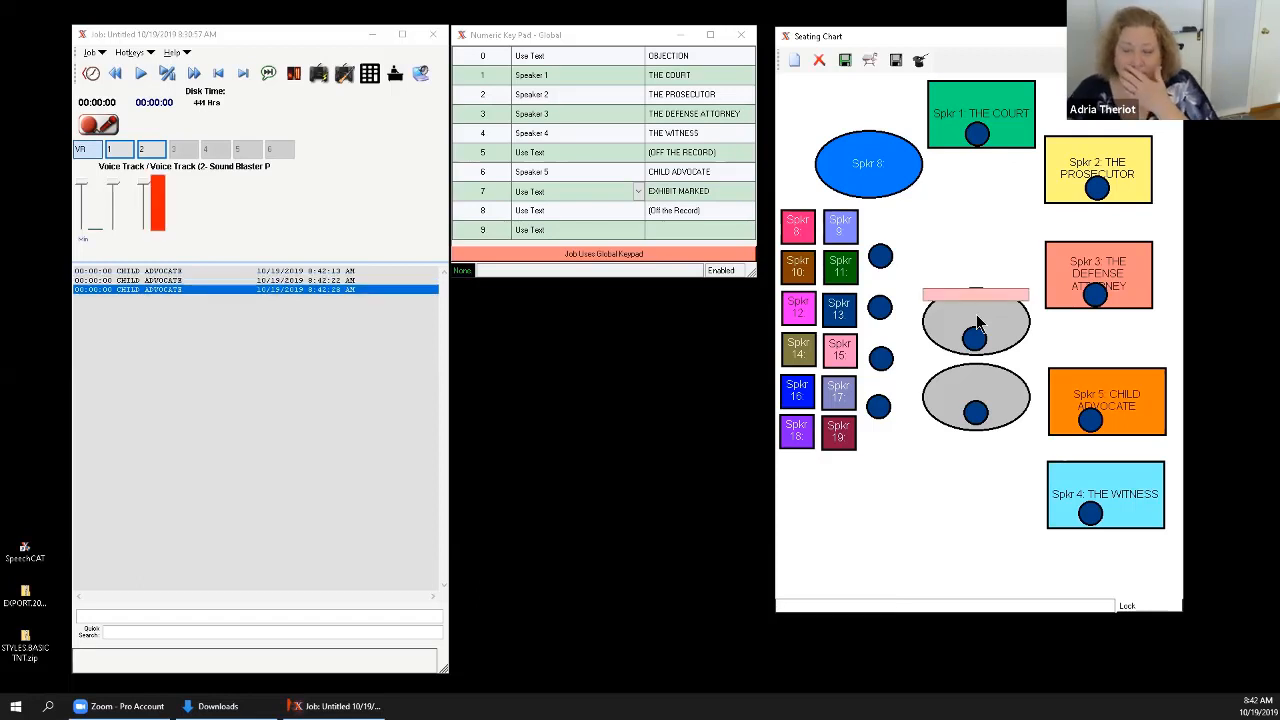
double_click(977, 322)
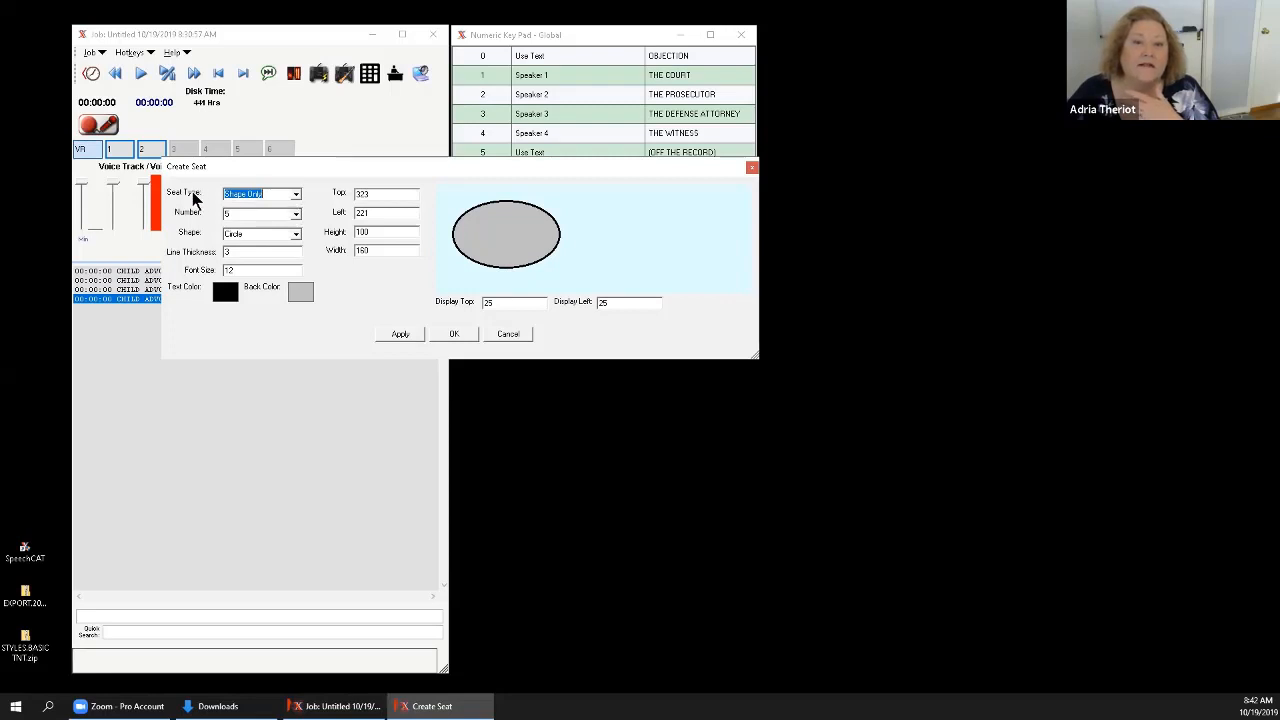
click(295, 194)
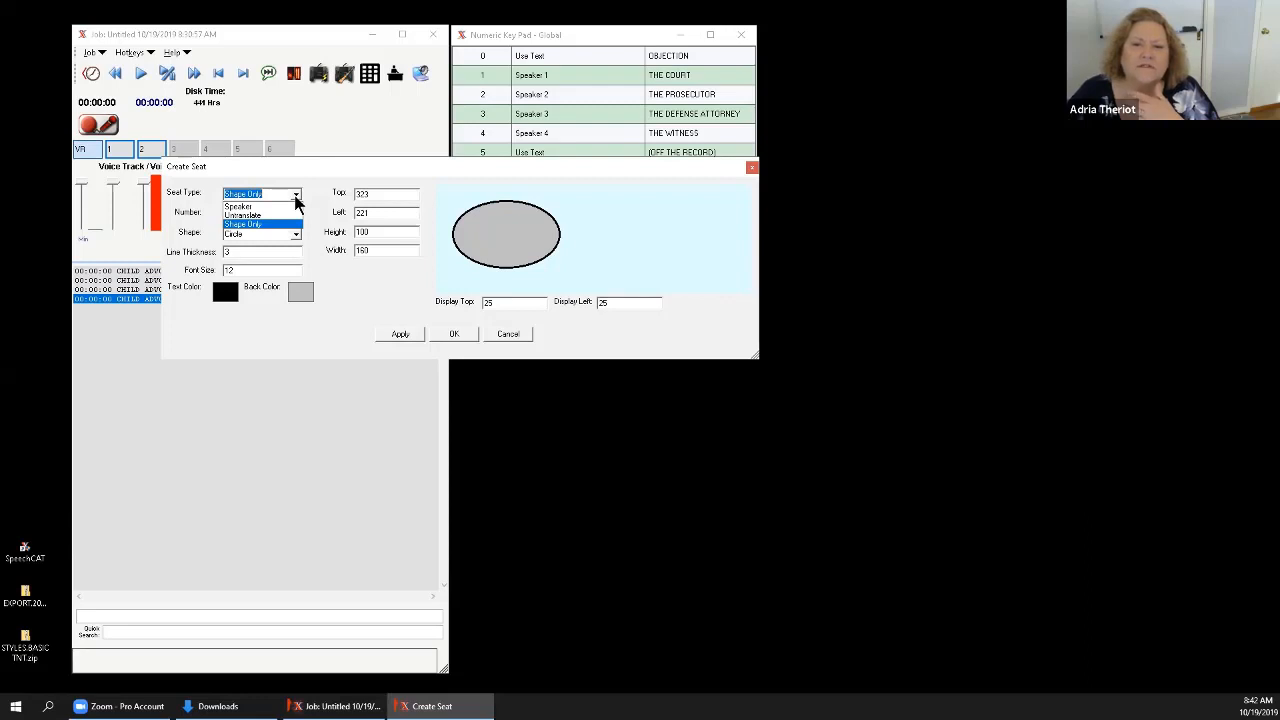
click(295, 198)
click(752, 167)
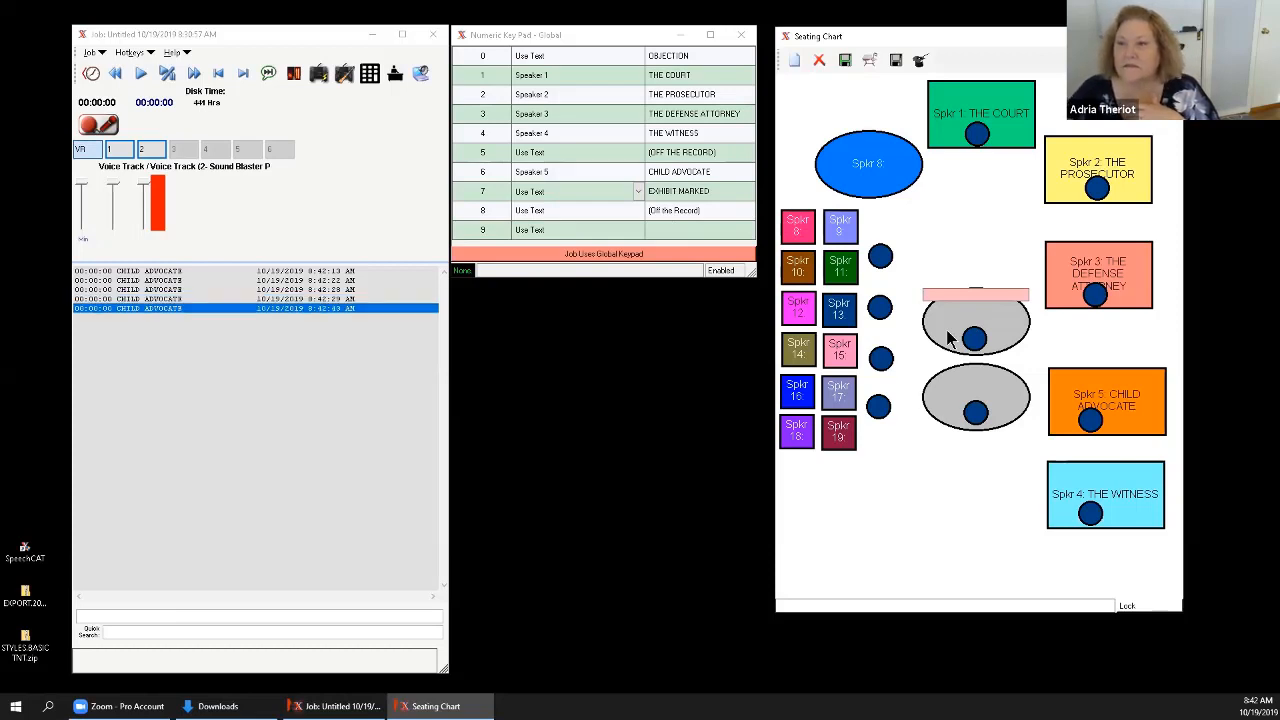
Delete the two grey ovals and their blue circles from the middle of the seating chart.
click(819, 60)
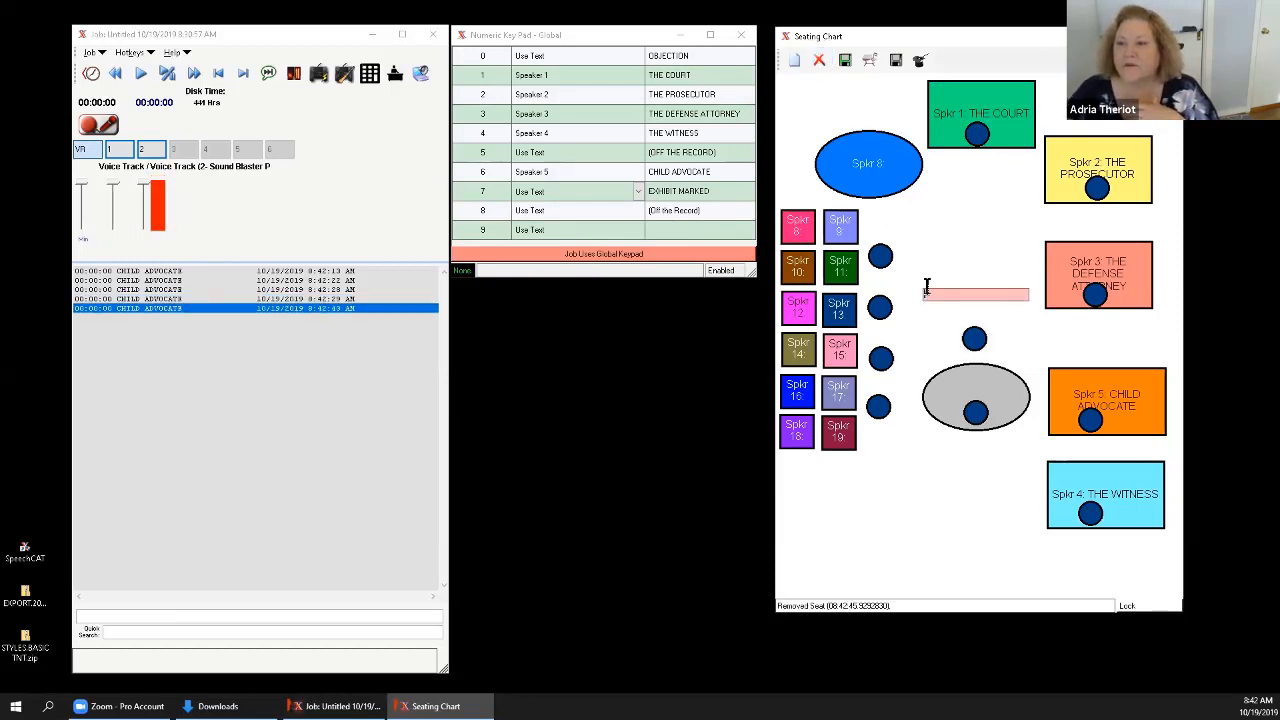
click(819, 61)
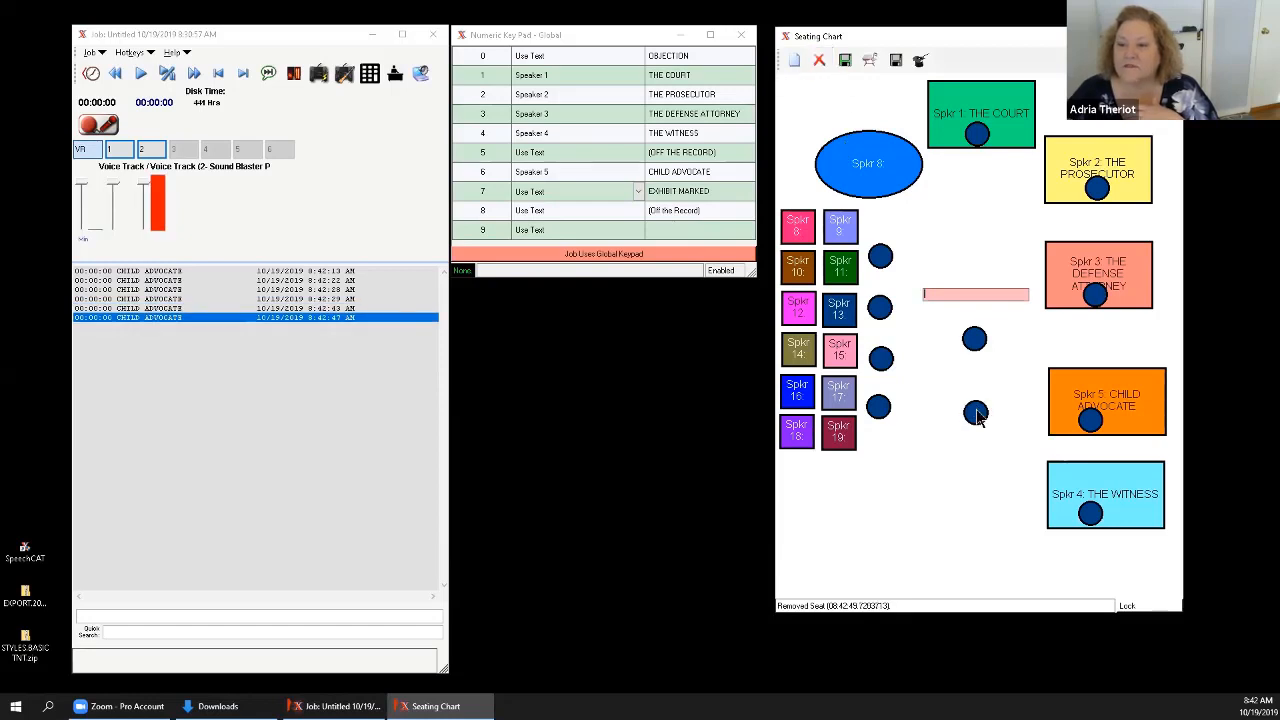
click(975, 412)
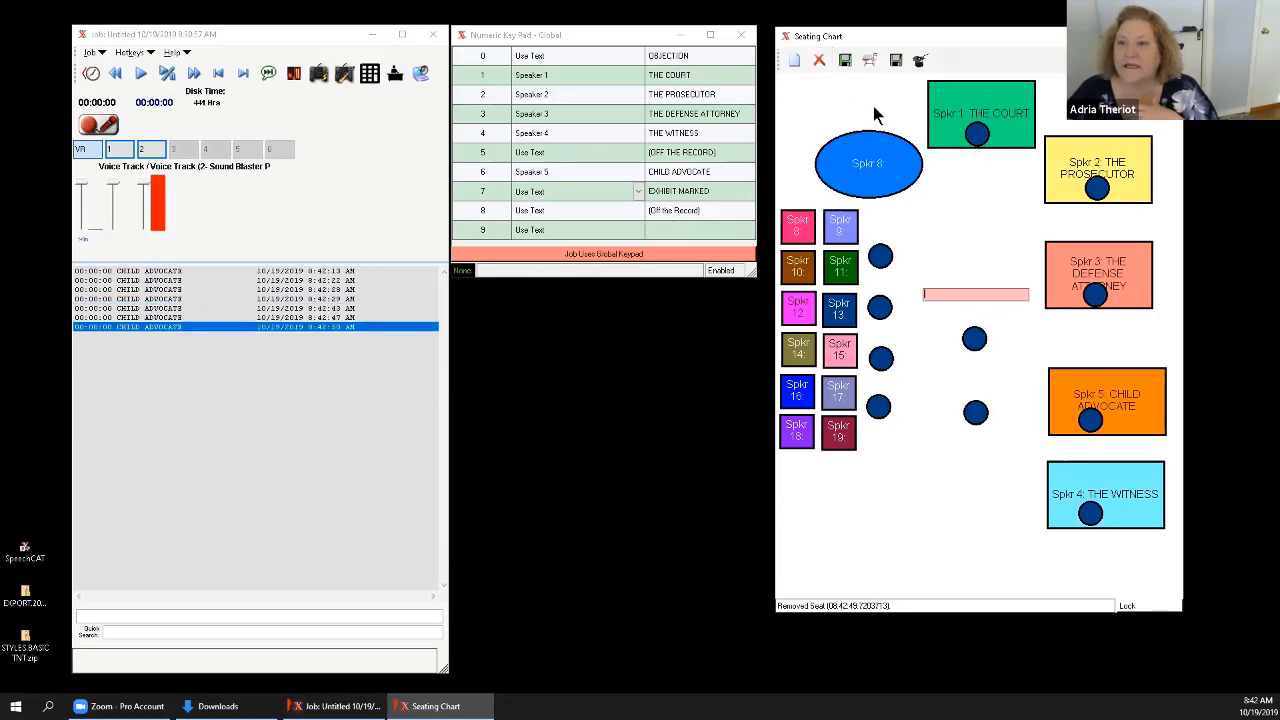
click(968, 343)
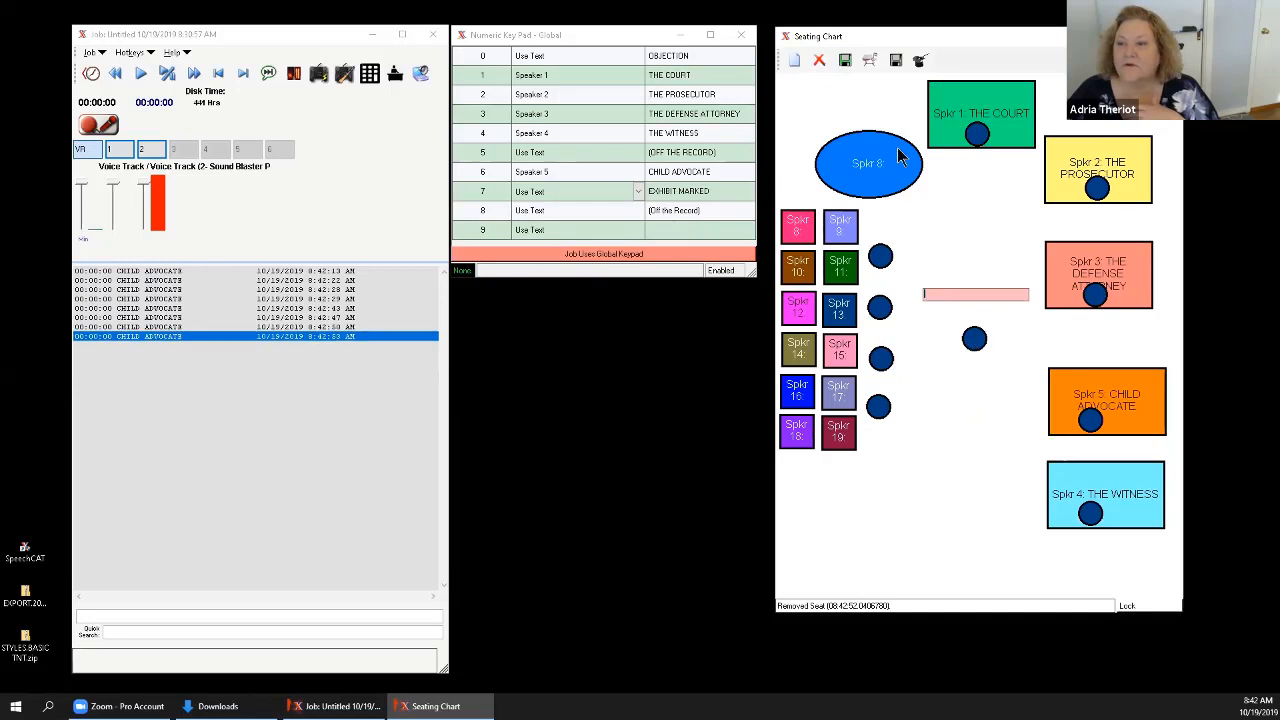
click(819, 62)
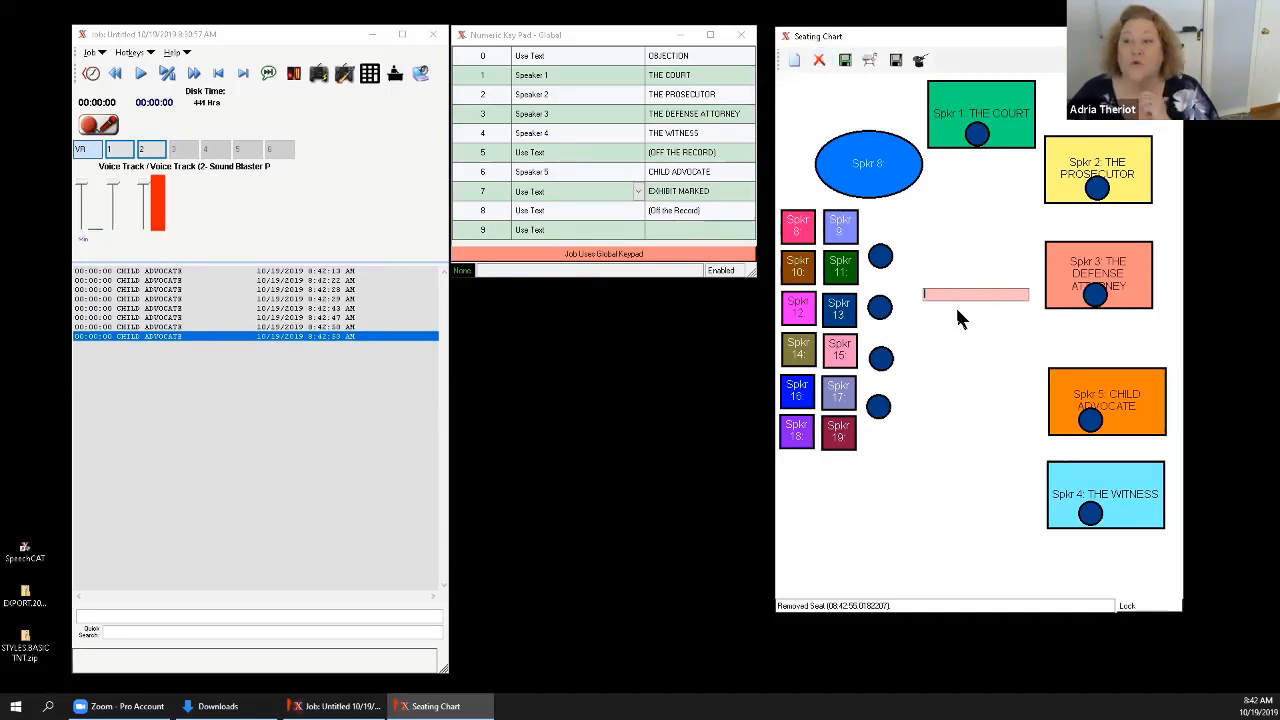
click(818, 62)
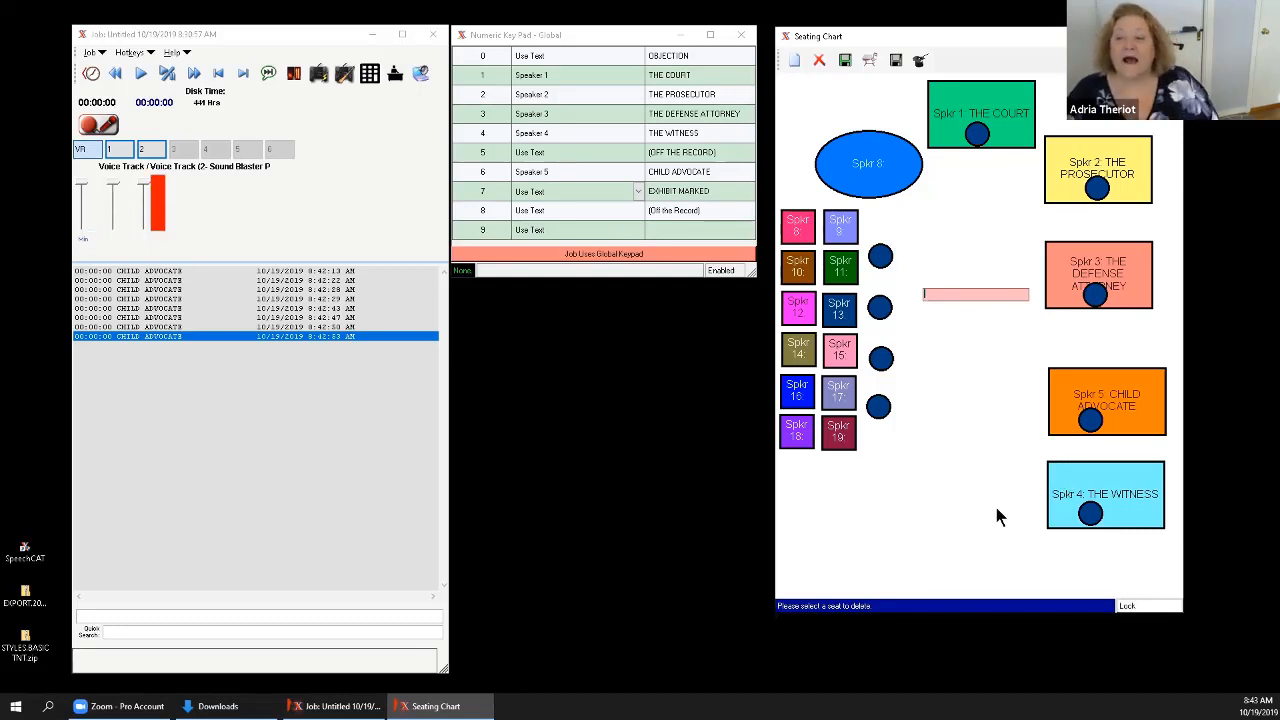
Log speaker markers for CHILD ADVOCATE, THE PROSECUTOR and THE COURT from their seats in the chart.
click(1084, 395)
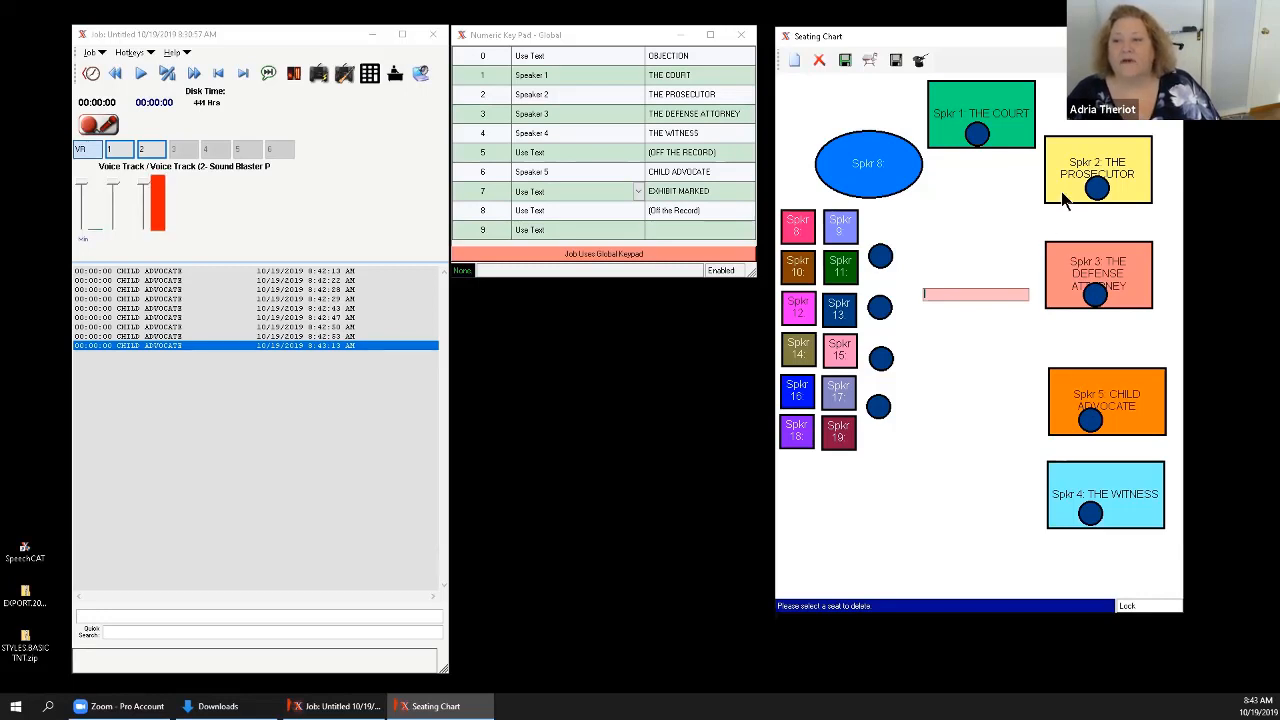
click(1066, 164)
click(993, 114)
click(934, 146)
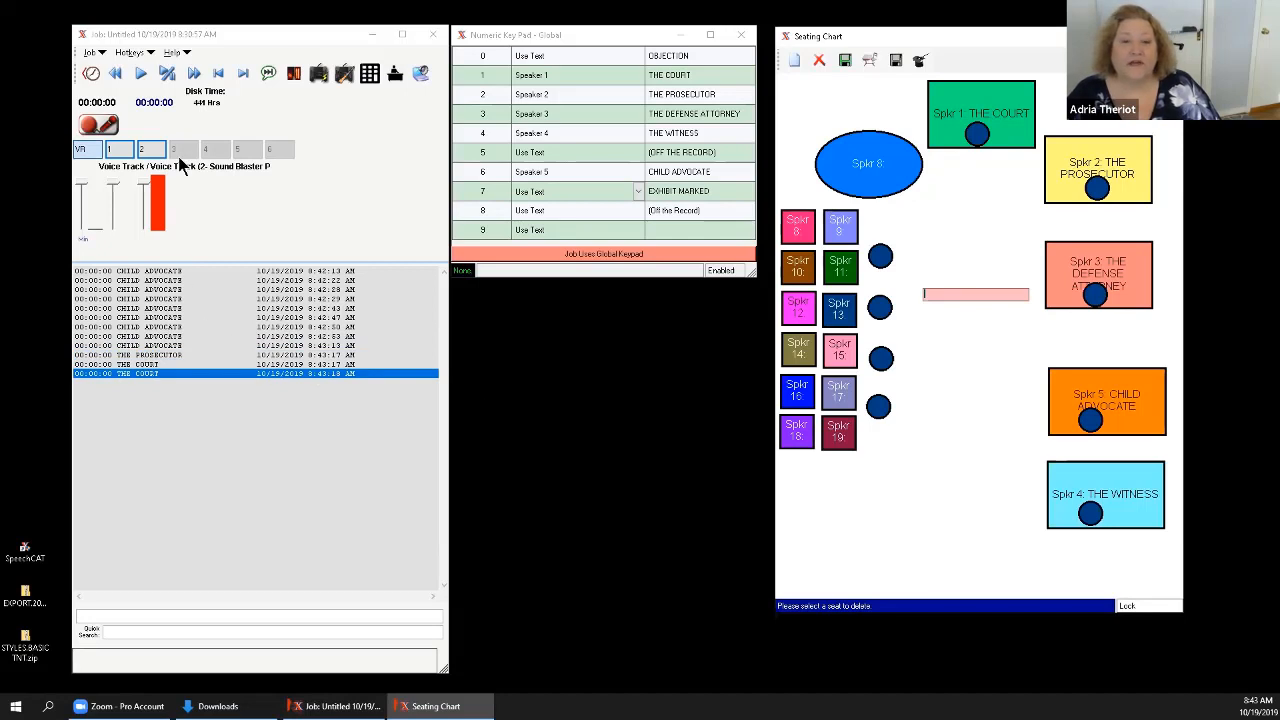
Start recording the job and try logging a marker from the small pink Speaker 8 seat.
click(100, 126)
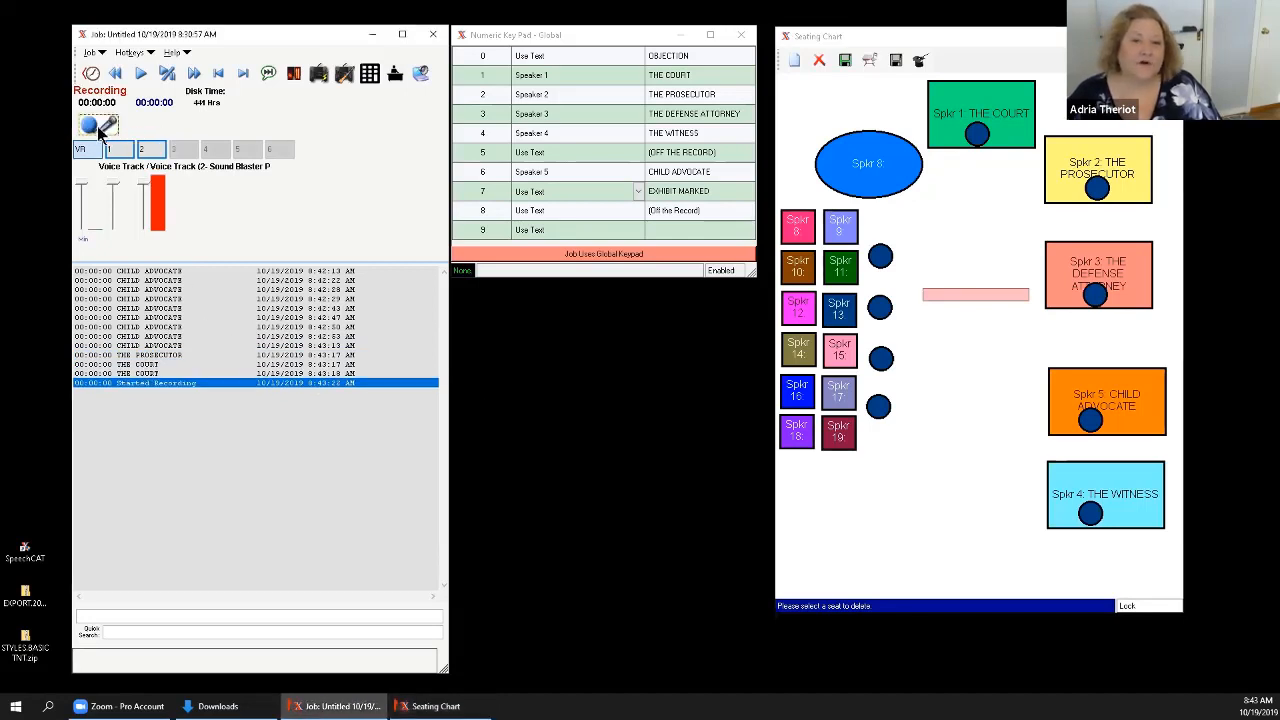
click(800, 231)
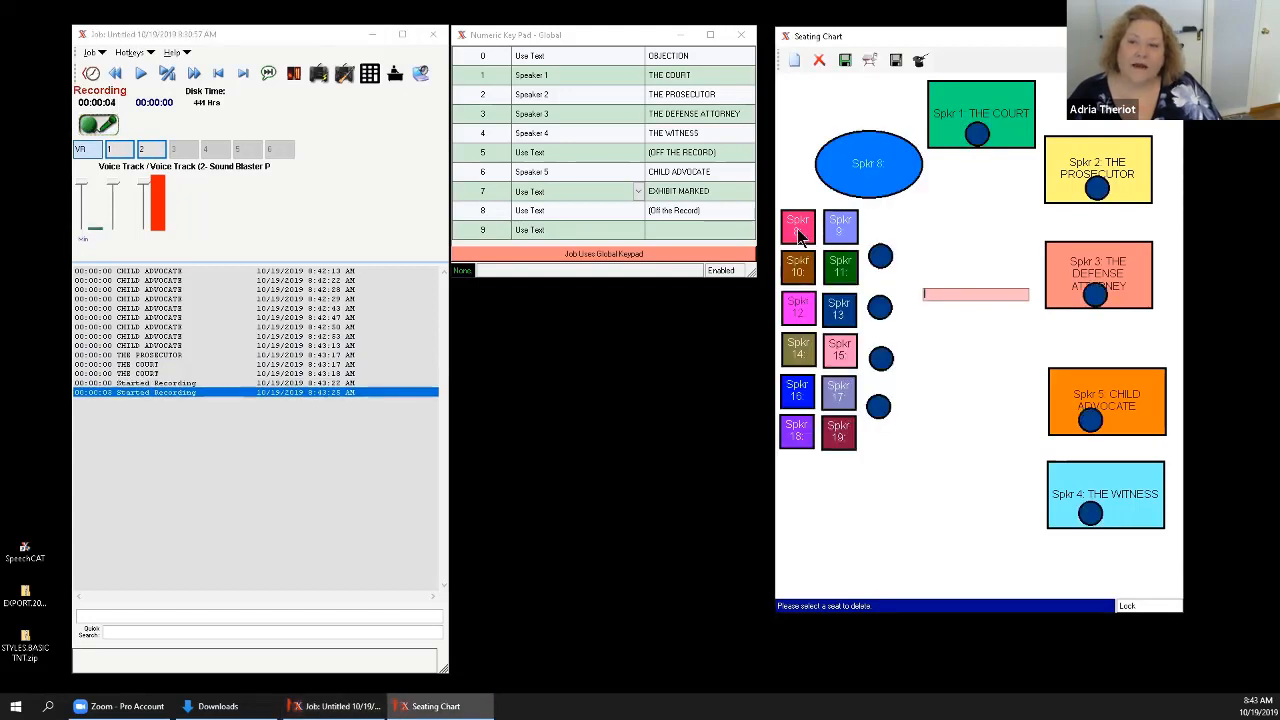
click(799, 236)
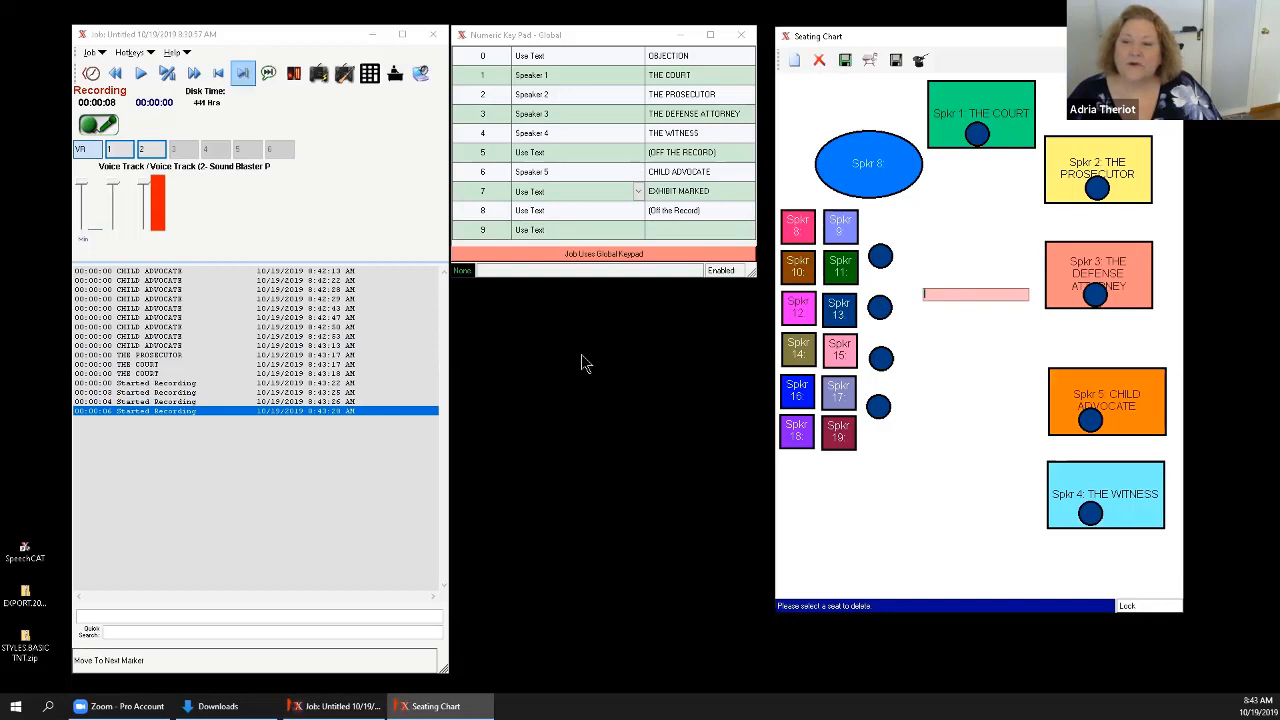
Log markers for THE WITNESS, CHILD ADVOCATE, THE DEFENSE ATTORNEY and THE PROSECUTOR from their seats during the recording.
click(1112, 500)
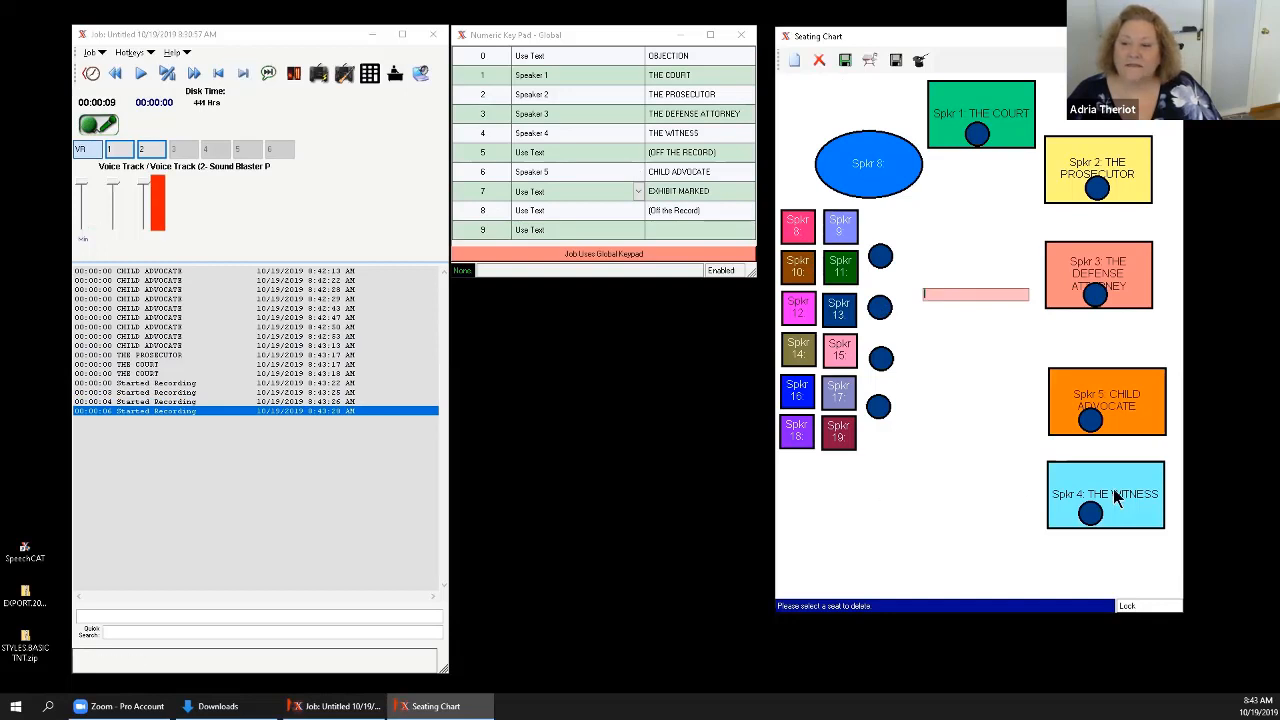
click(1104, 425)
click(1124, 282)
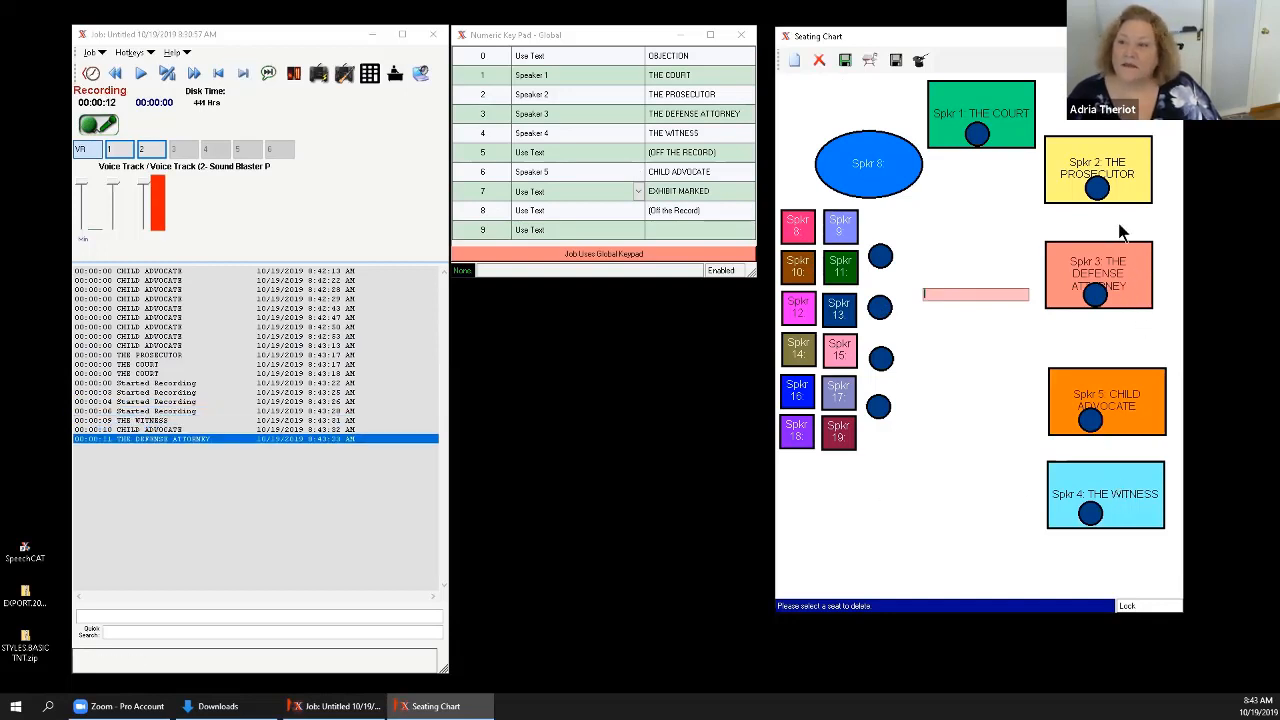
click(1133, 162)
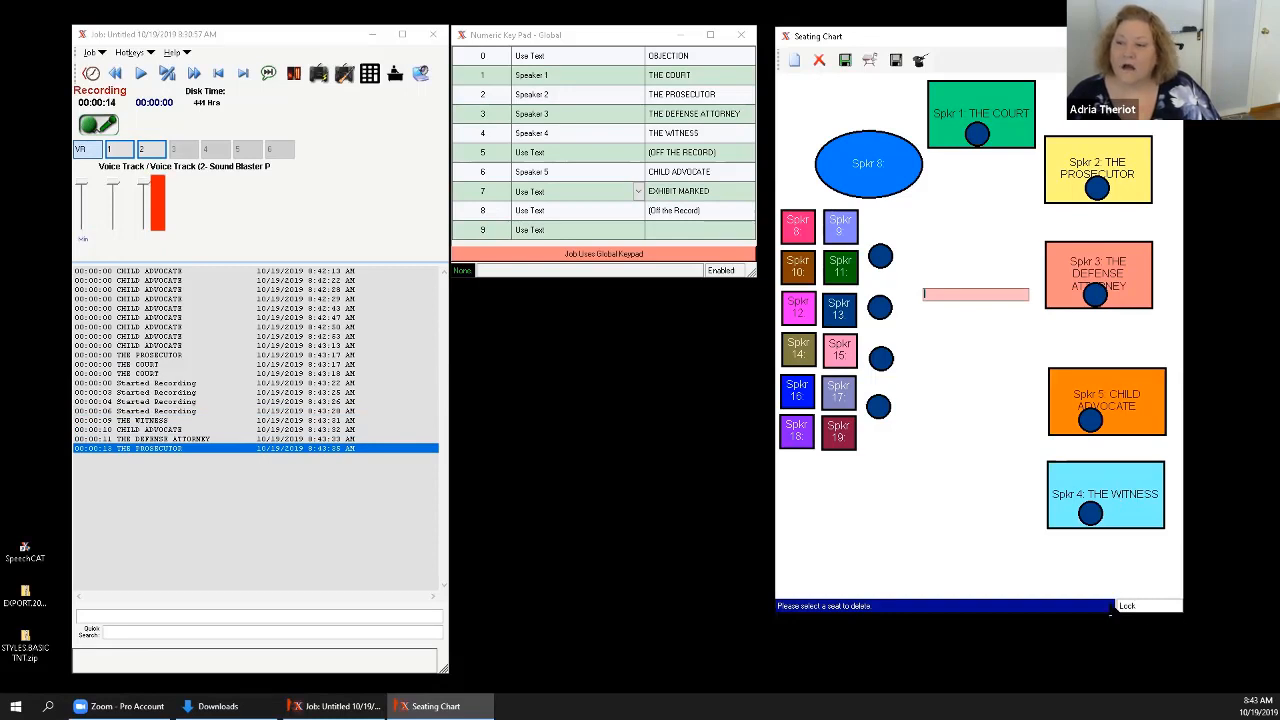
Log markers for CHILD ADVOCATE, THE DEFENSE ATTORNEY, THE PROSECUTOR and THE COURT from their seats while recording.
click(1128, 407)
click(1122, 280)
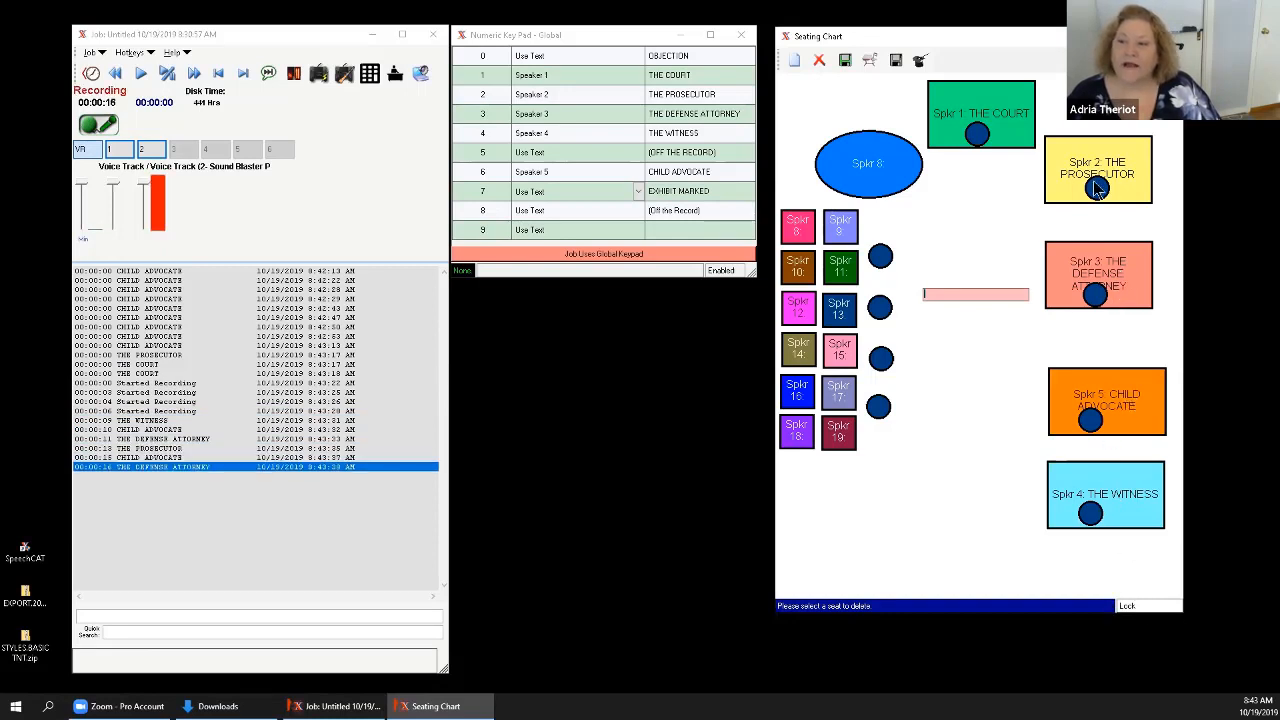
click(1097, 172)
click(1002, 126)
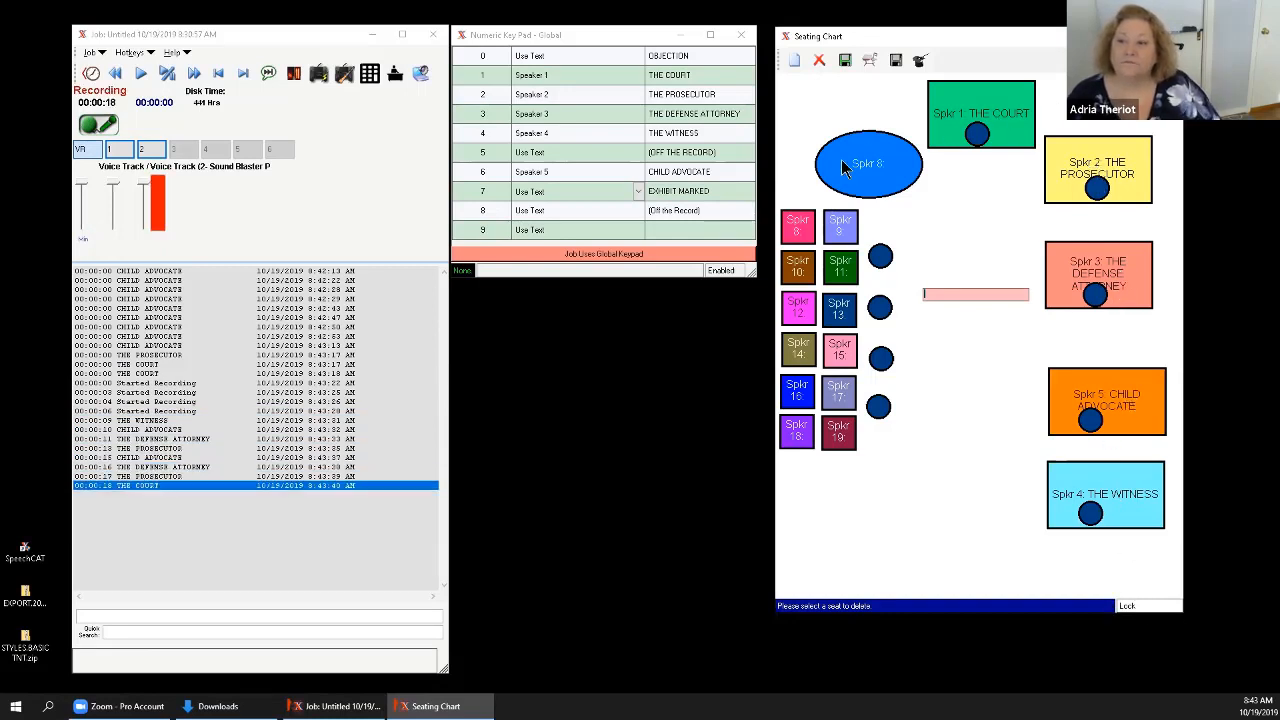
Try logging markers from the unnamed blue Speaker 8 oval and the small Speaker 9, 11 and 17 seats.
click(858, 164)
click(834, 229)
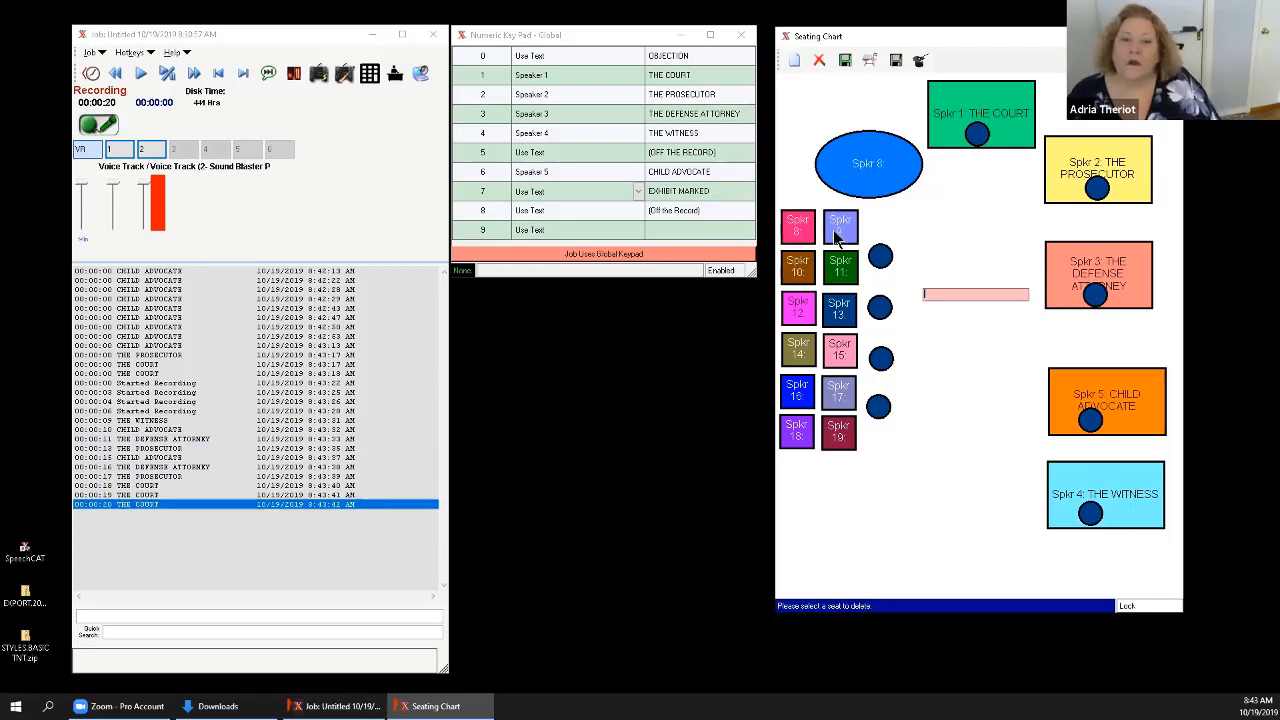
click(833, 270)
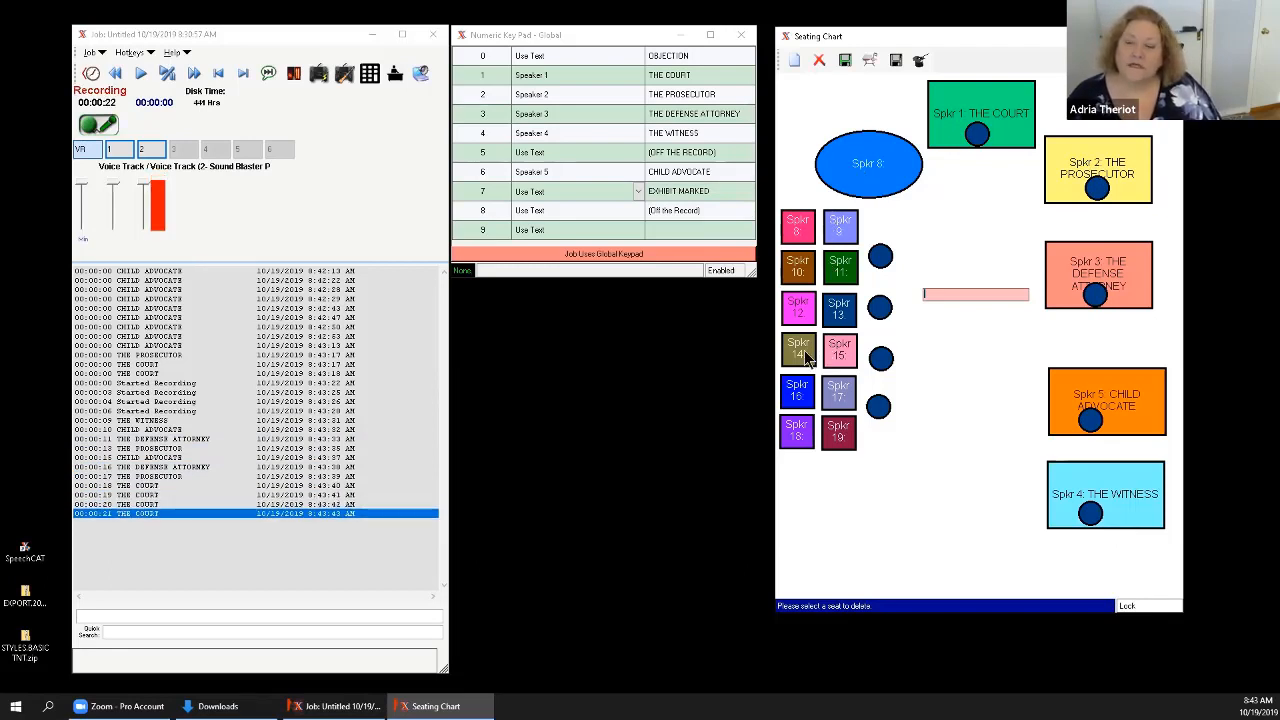
click(840, 398)
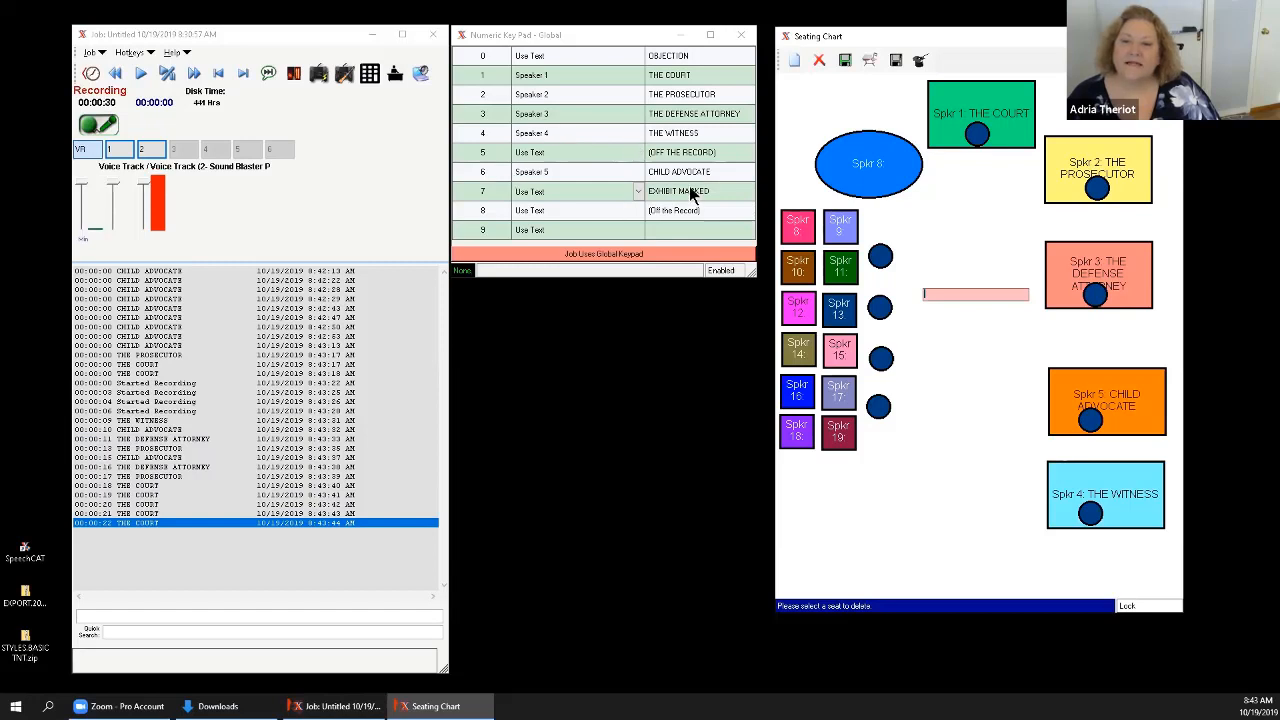
Log markers for THE COURT, THE PROSECUTOR, THE DEFENSE ATTORNEY, CHILD ADVOCATE, THE WITNESS and THE COURT again from their seats.
click(968, 135)
click(1083, 157)
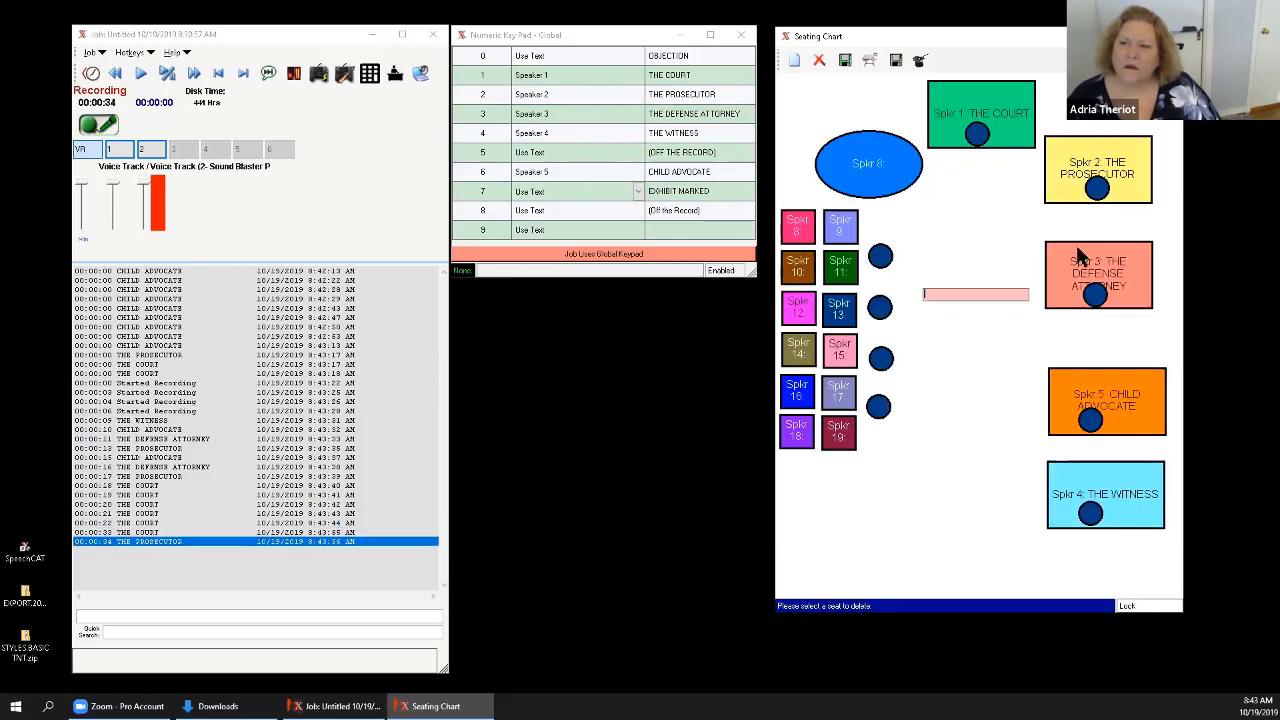
click(1078, 264)
click(1122, 405)
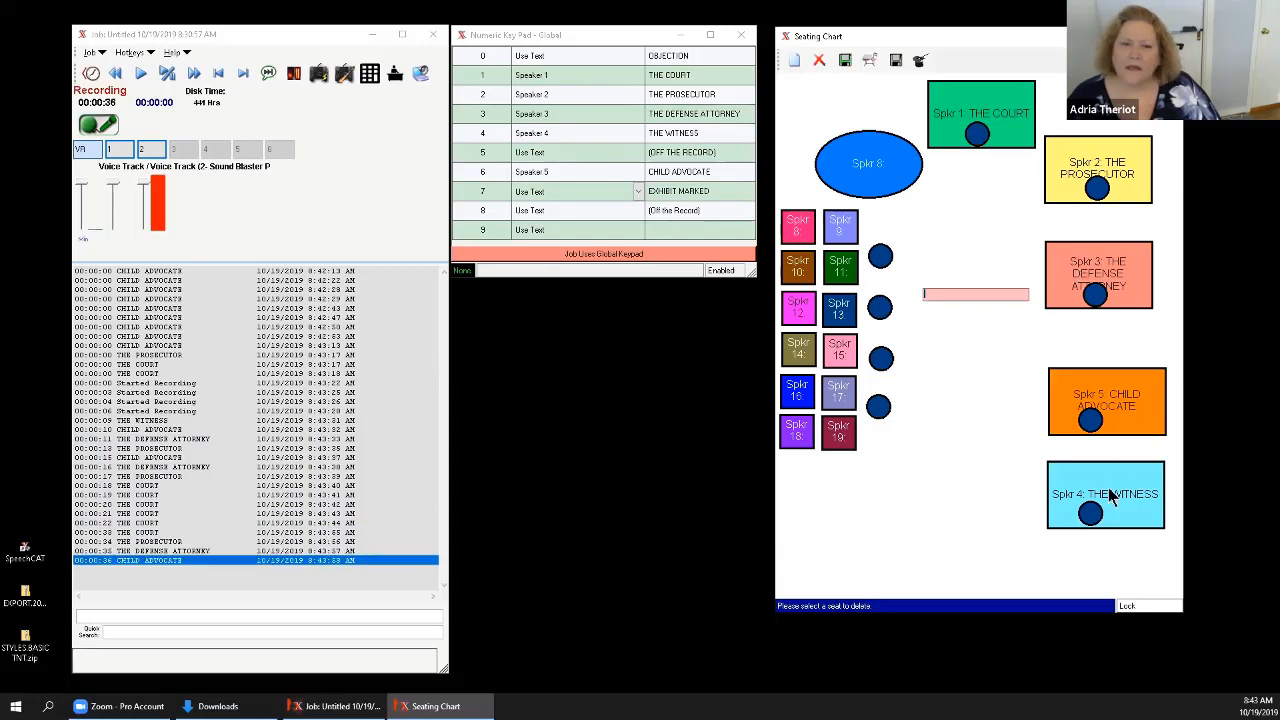
click(1112, 497)
click(981, 120)
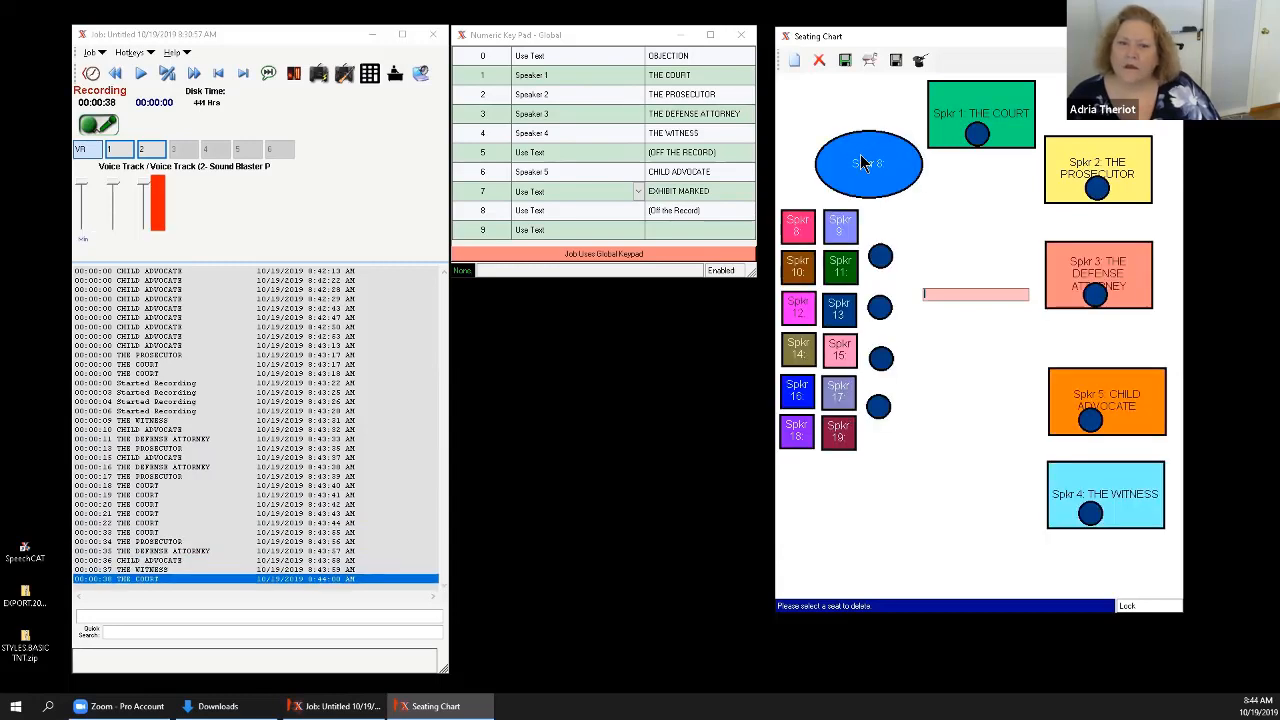
Try logging markers from the Speaker 8 oval, unnamed small seats such as 14, 15 and 16, and the blue circles beside them.
click(862, 163)
click(876, 172)
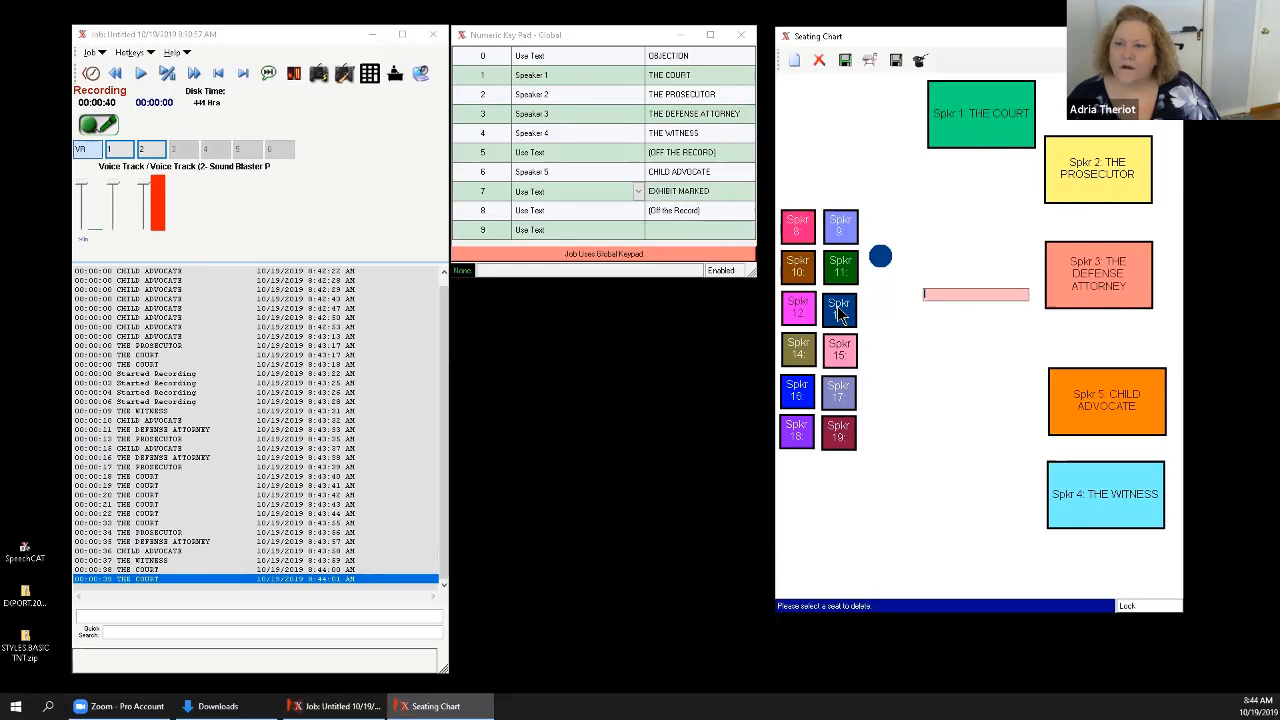
click(800, 365)
click(842, 365)
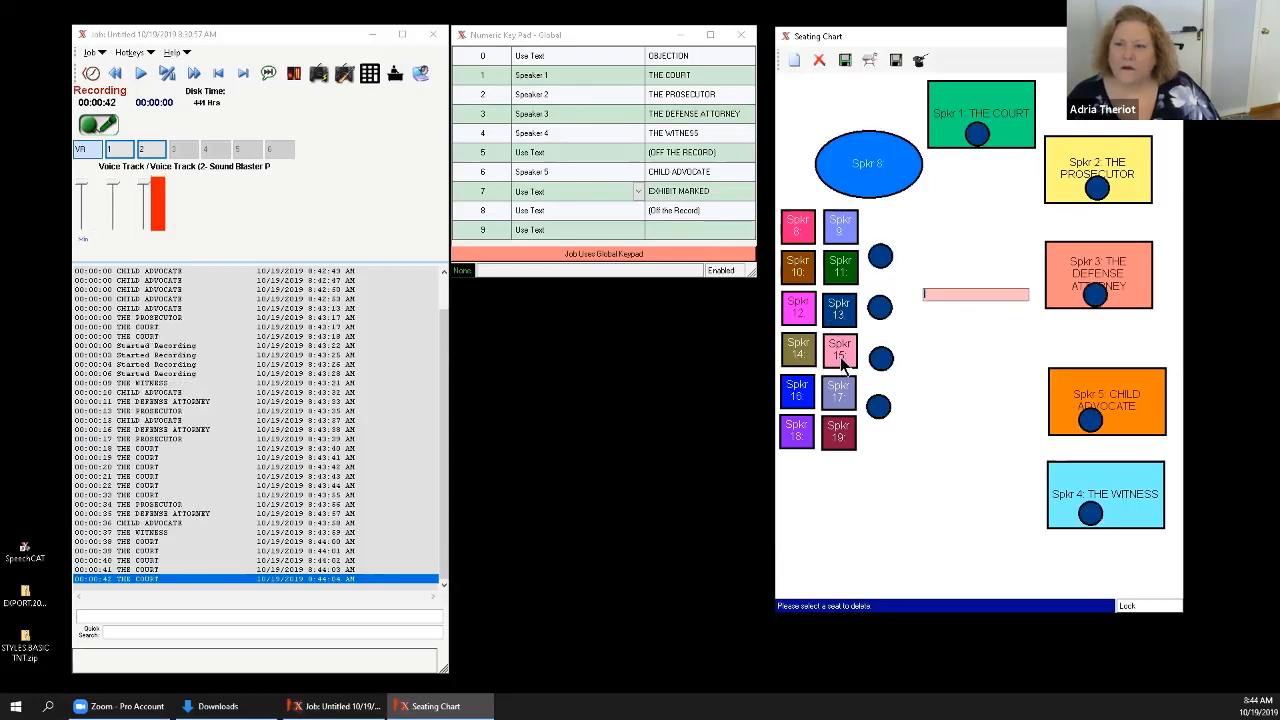
click(801, 402)
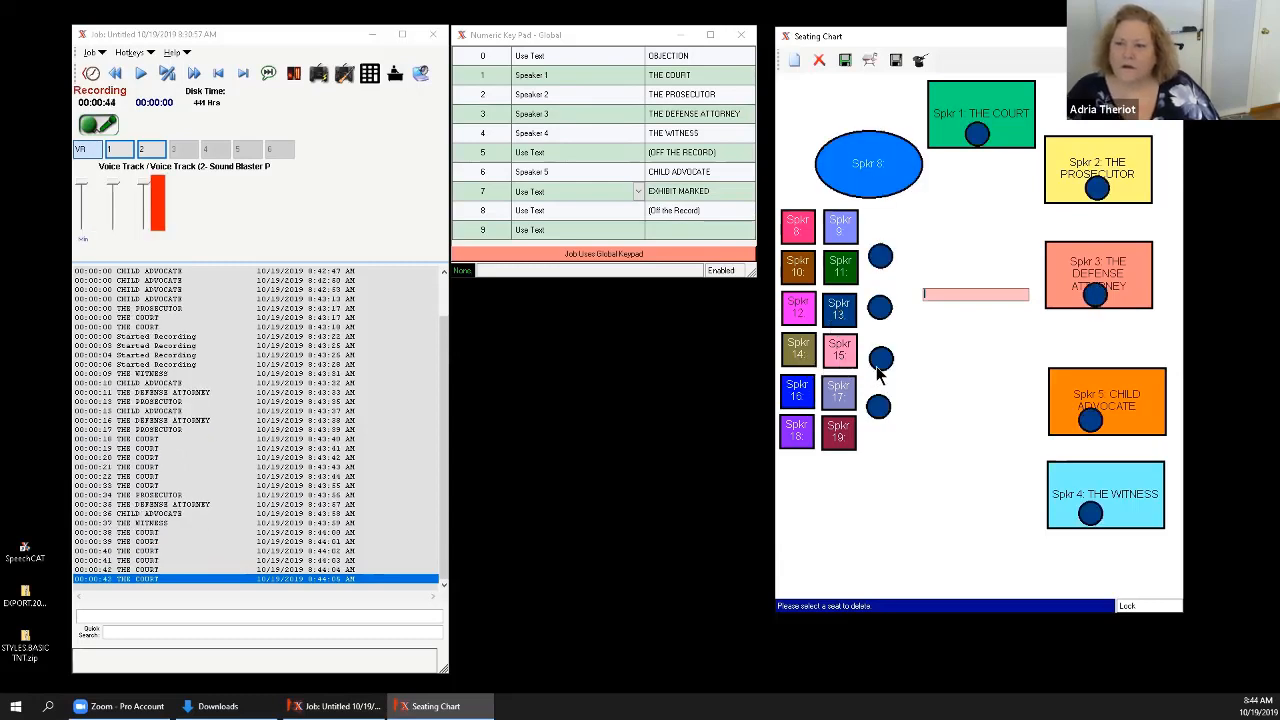
click(881, 361)
click(881, 311)
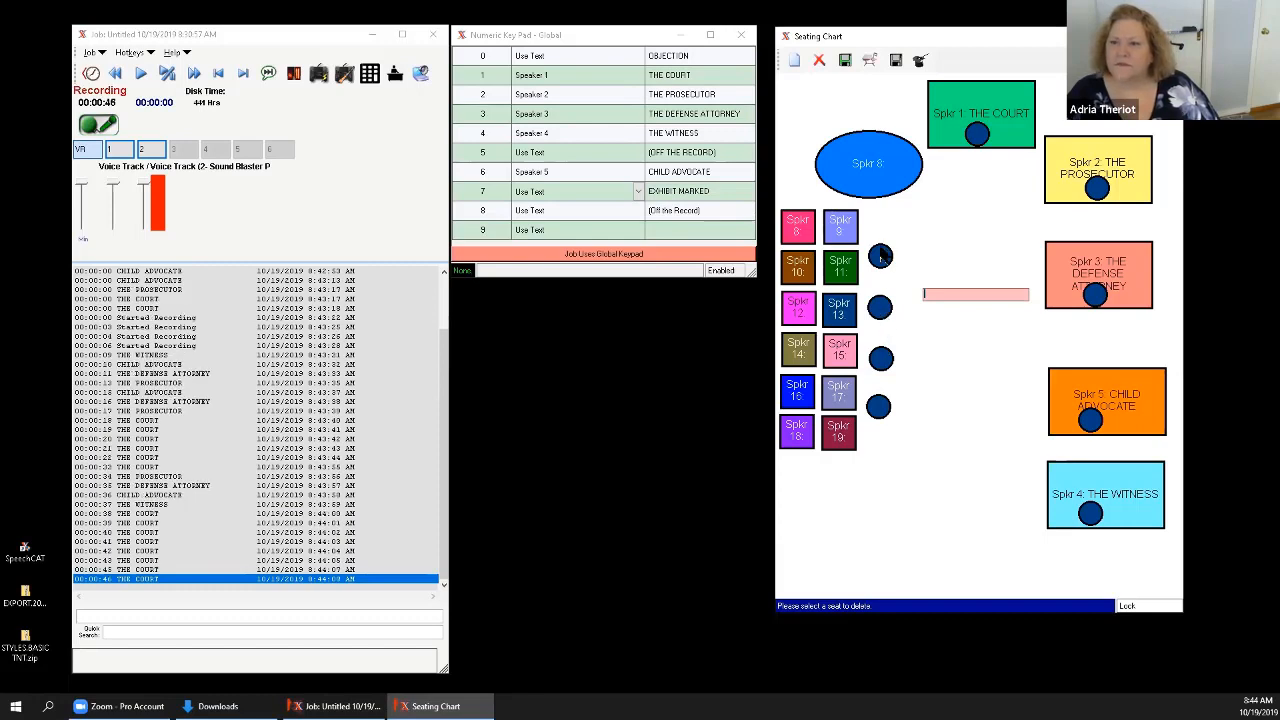
click(880, 257)
click(810, 228)
click(896, 168)
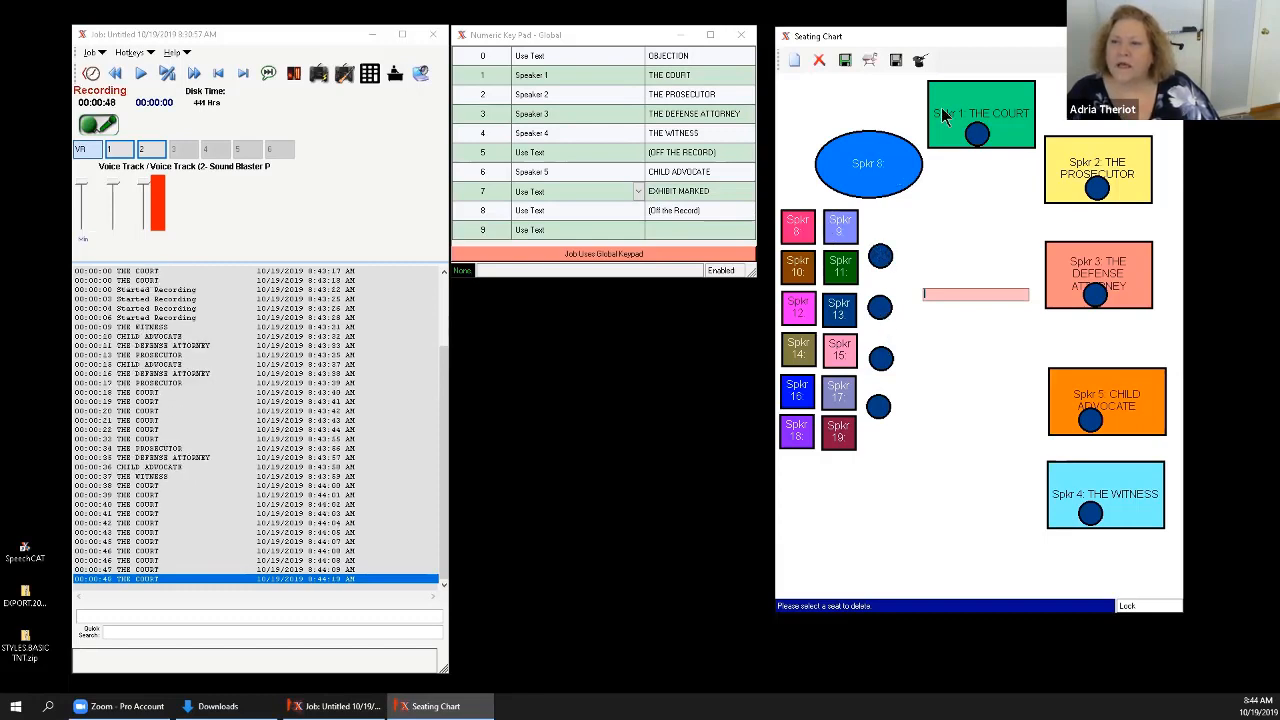
Log markers for THE COURT, THE PROSECUTOR, CHILD ADVOCATE and THE WITNESS from their seats in the chart.
click(953, 108)
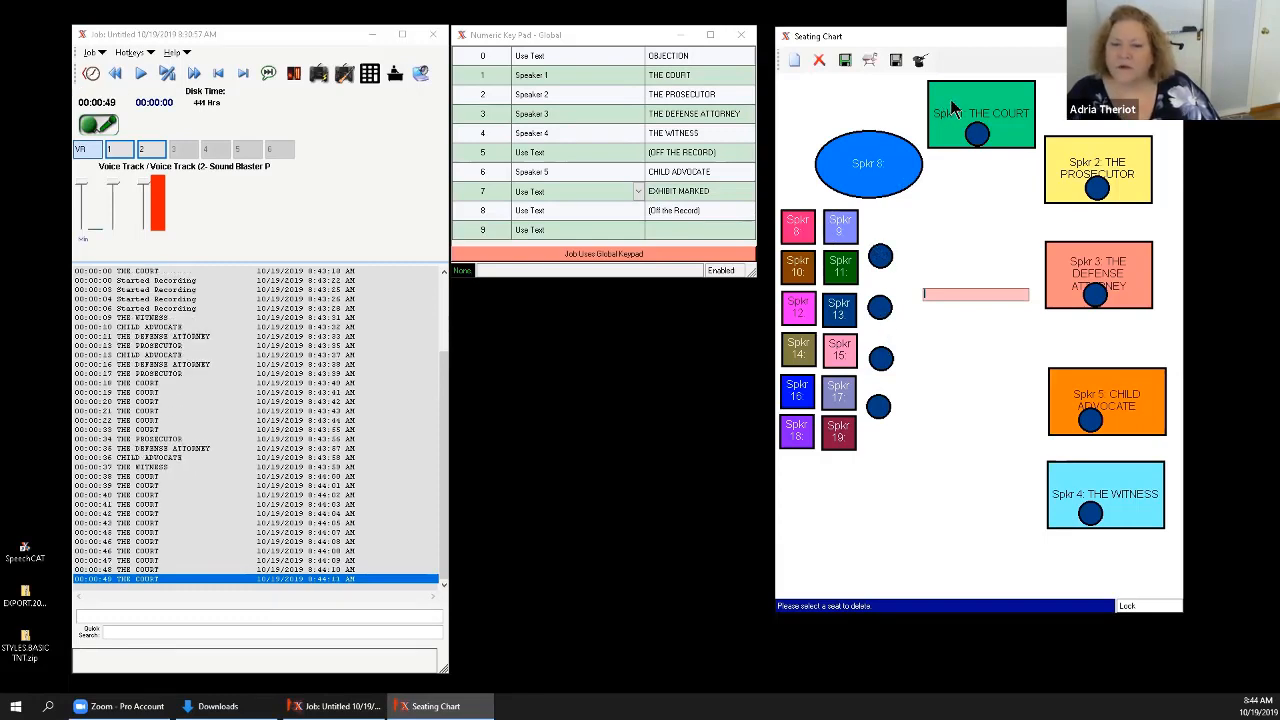
click(1066, 152)
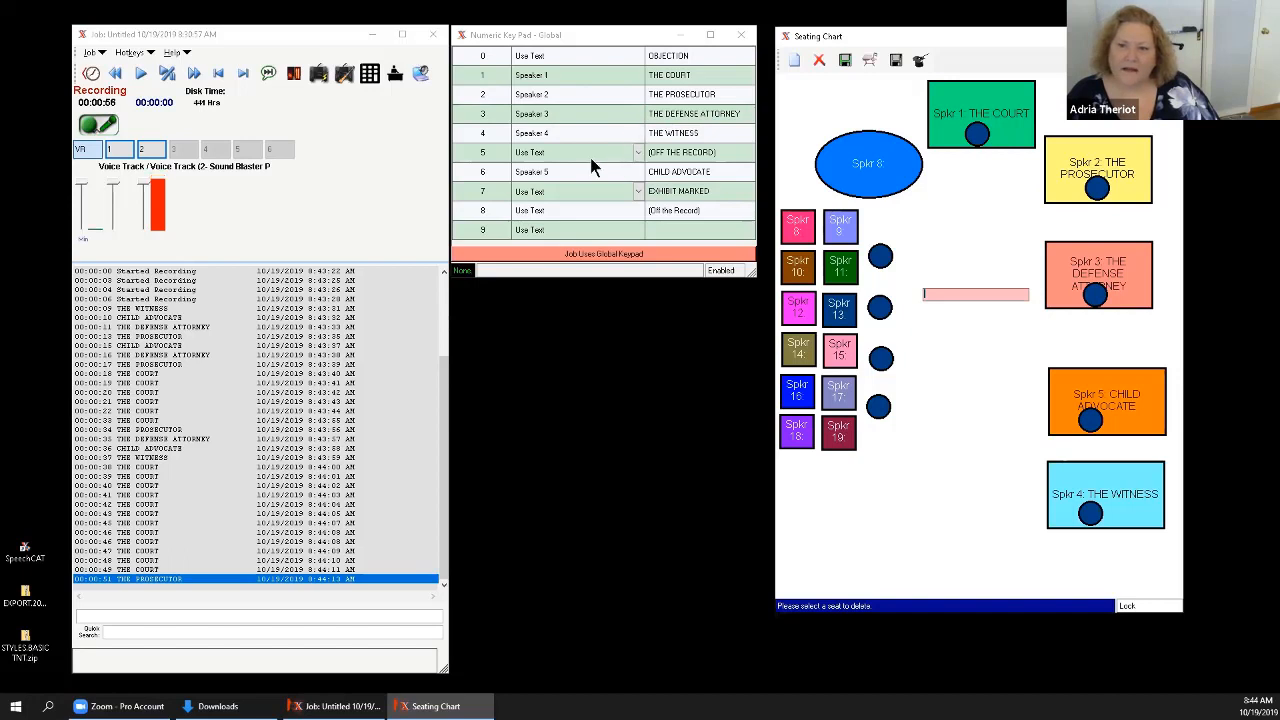
click(1095, 418)
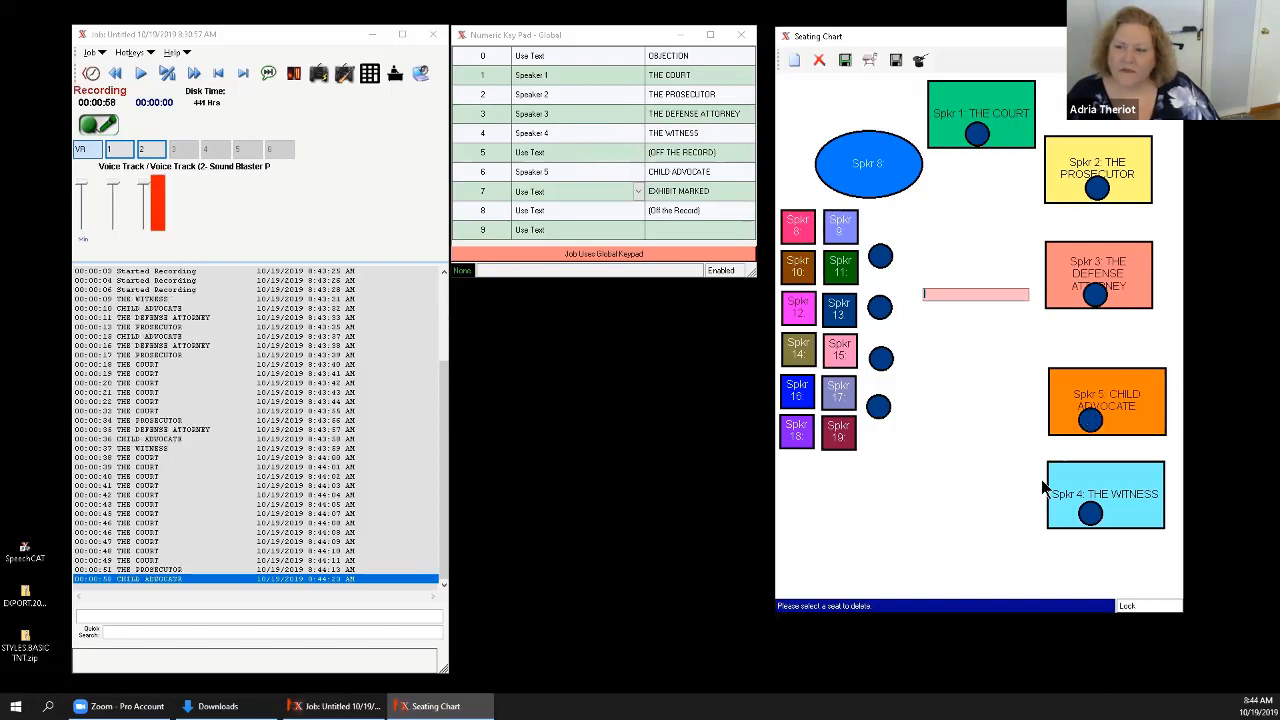
click(1078, 475)
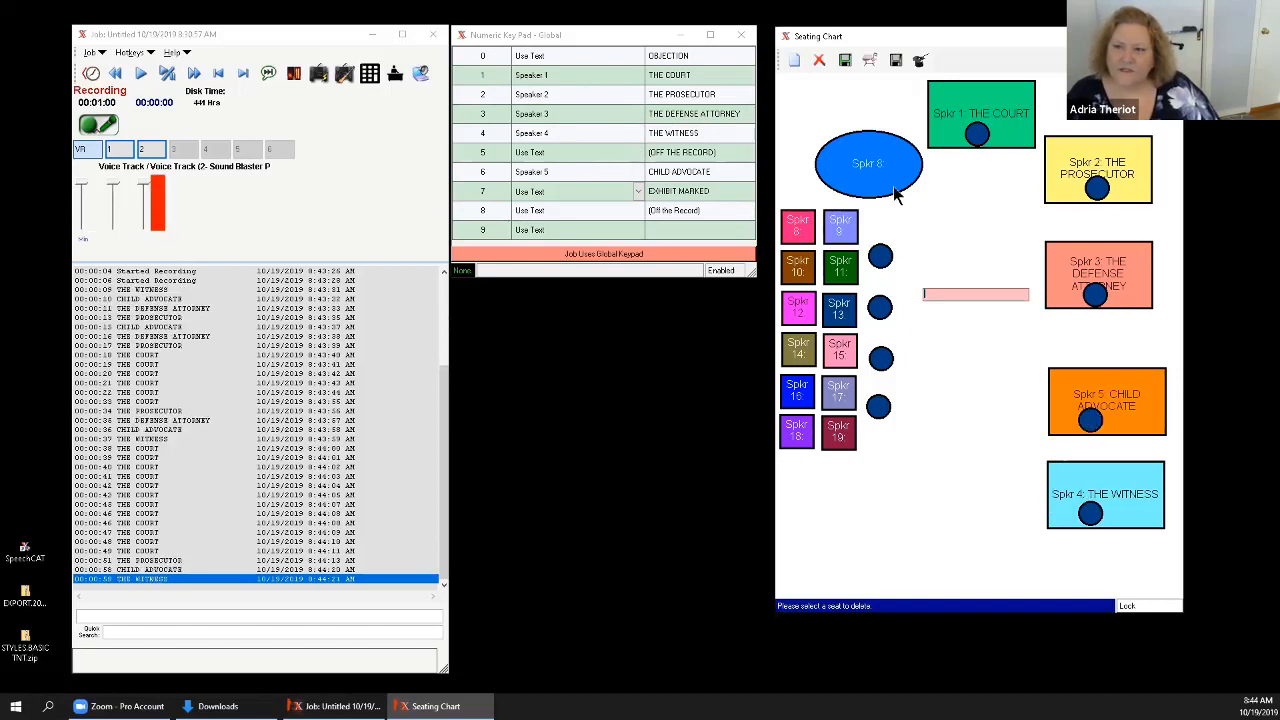
Log several more THE WITNESS markers in quick succession.
key(4)
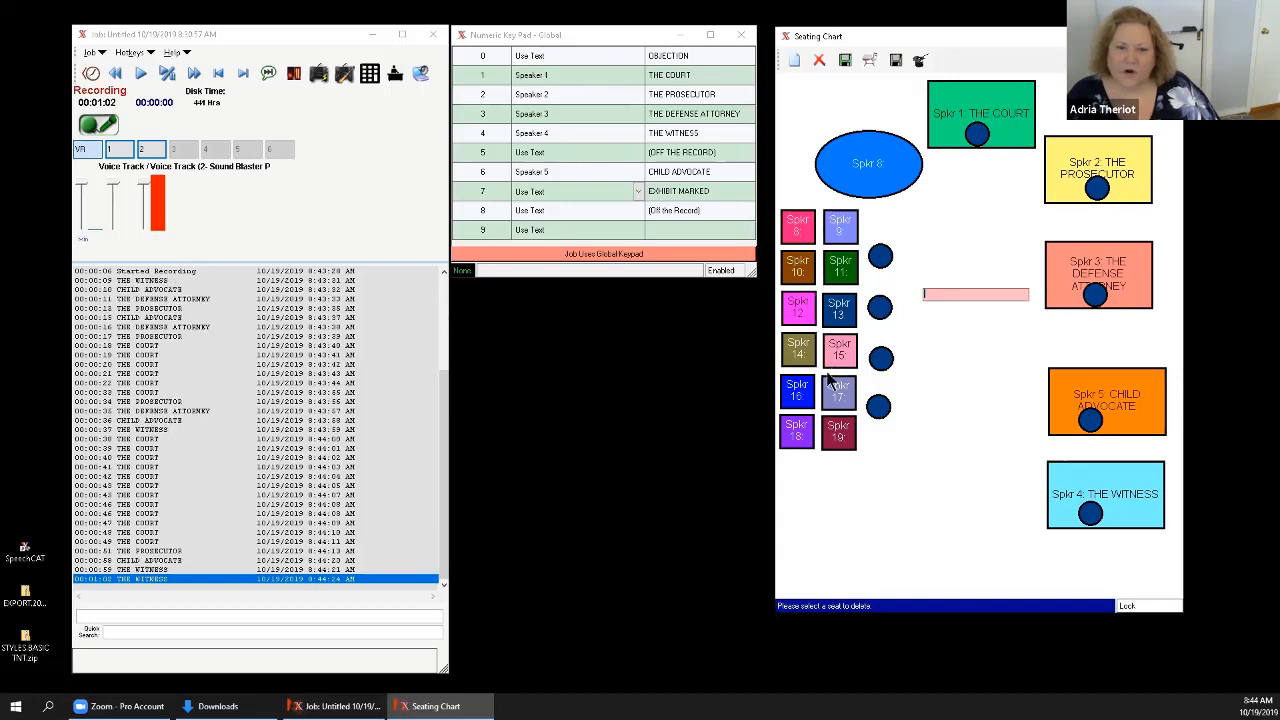
key(4)
key(4)
key(4)
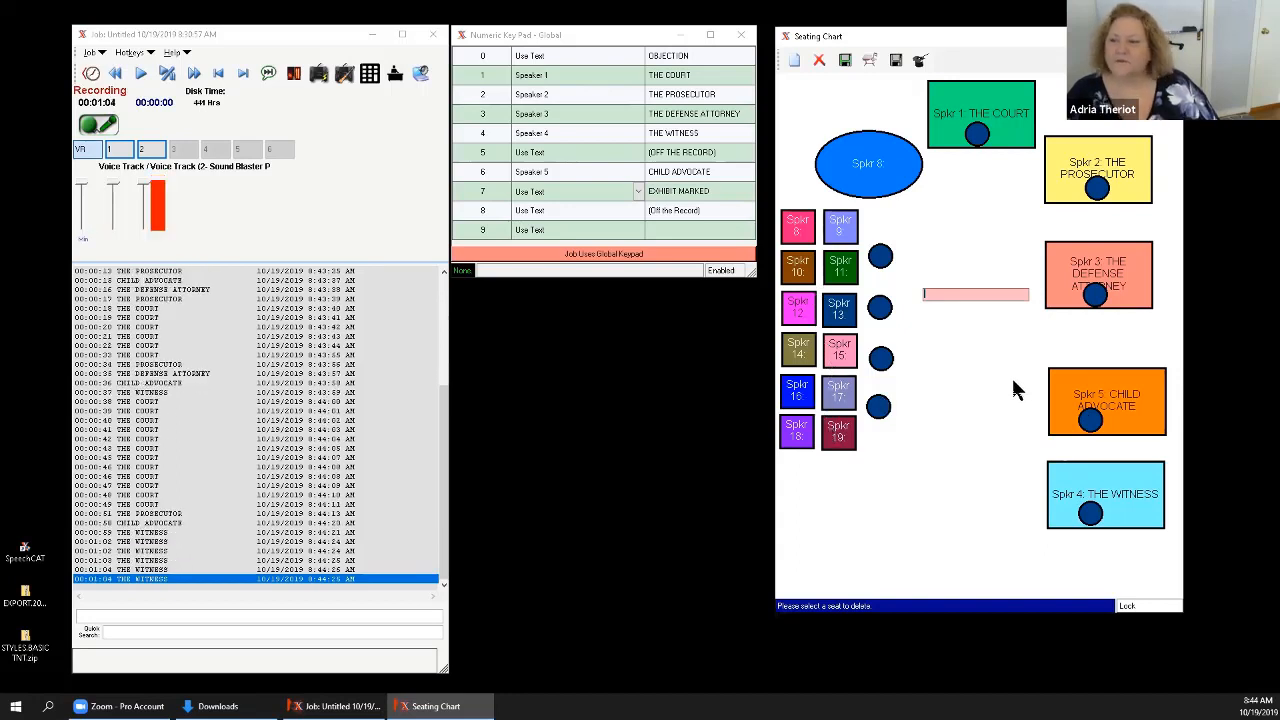
Log CHILD ADVOCATE, THE DEFENSE ATTORNEY, THE PROSECUTOR and THE COURT markers, and try one more from the unnamed Speaker 8 oval.
click(1126, 403)
click(1130, 280)
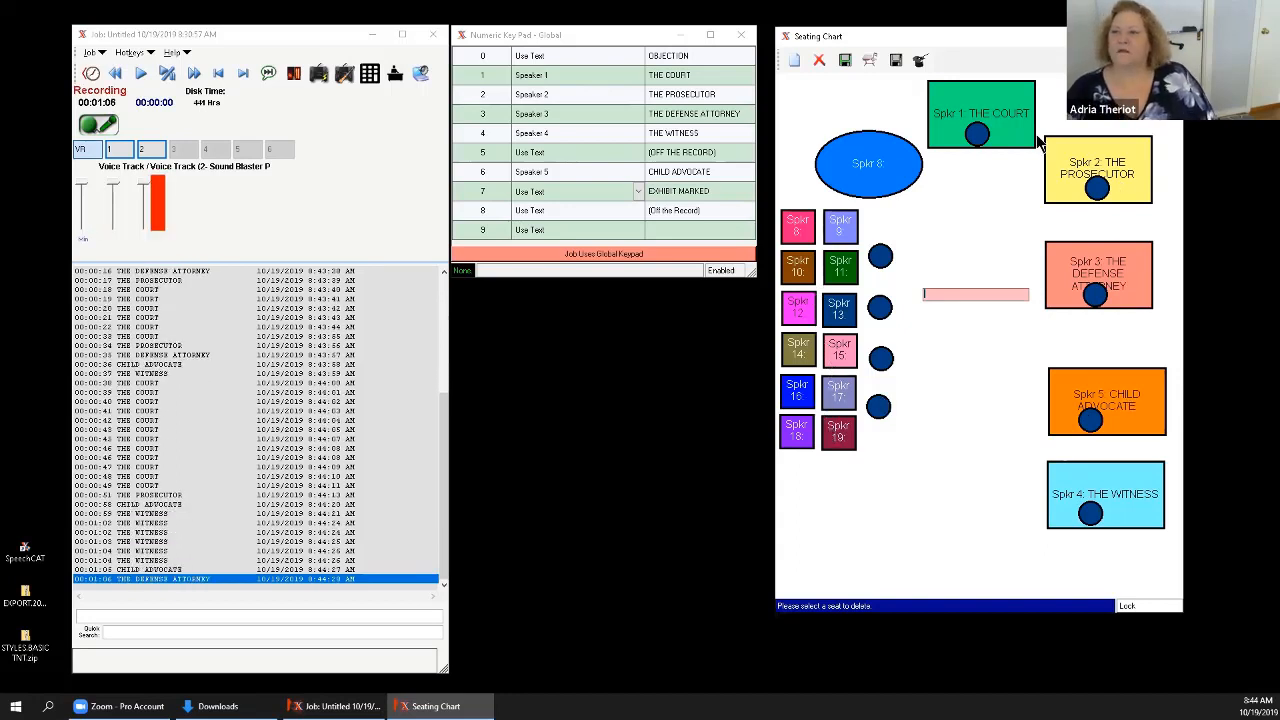
click(1052, 150)
click(1003, 115)
click(847, 158)
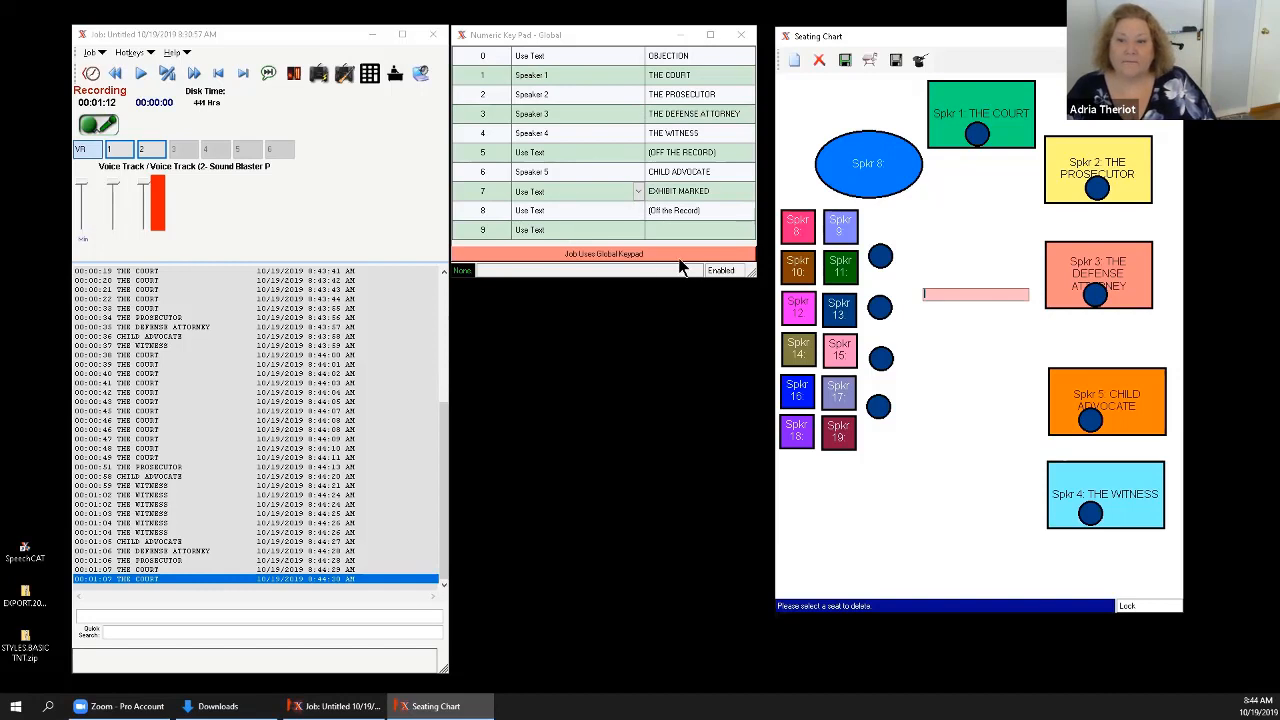
Log markers for THE COURT, THE PROSECUTOR, THE DEFENSE ATTORNEY, CHILD ADVOCATE and THE WITNESS in chart order.
click(960, 105)
click(1118, 170)
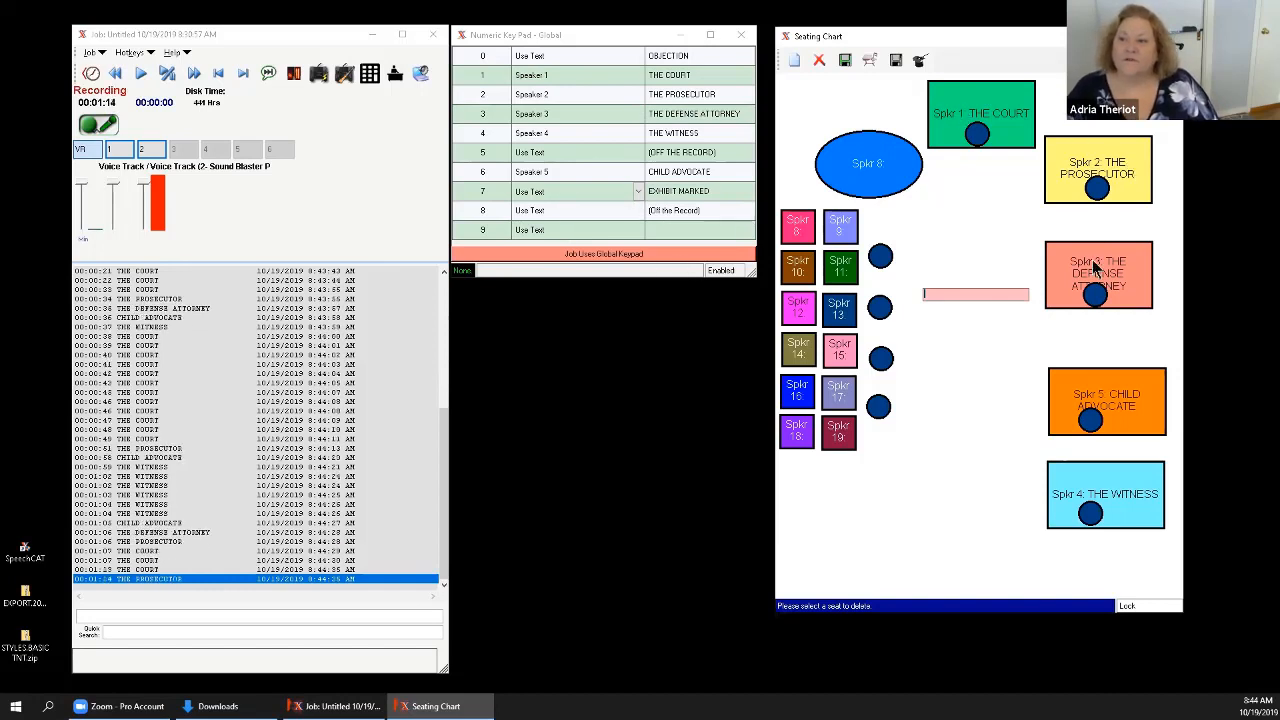
click(1095, 268)
click(1112, 410)
click(1105, 483)
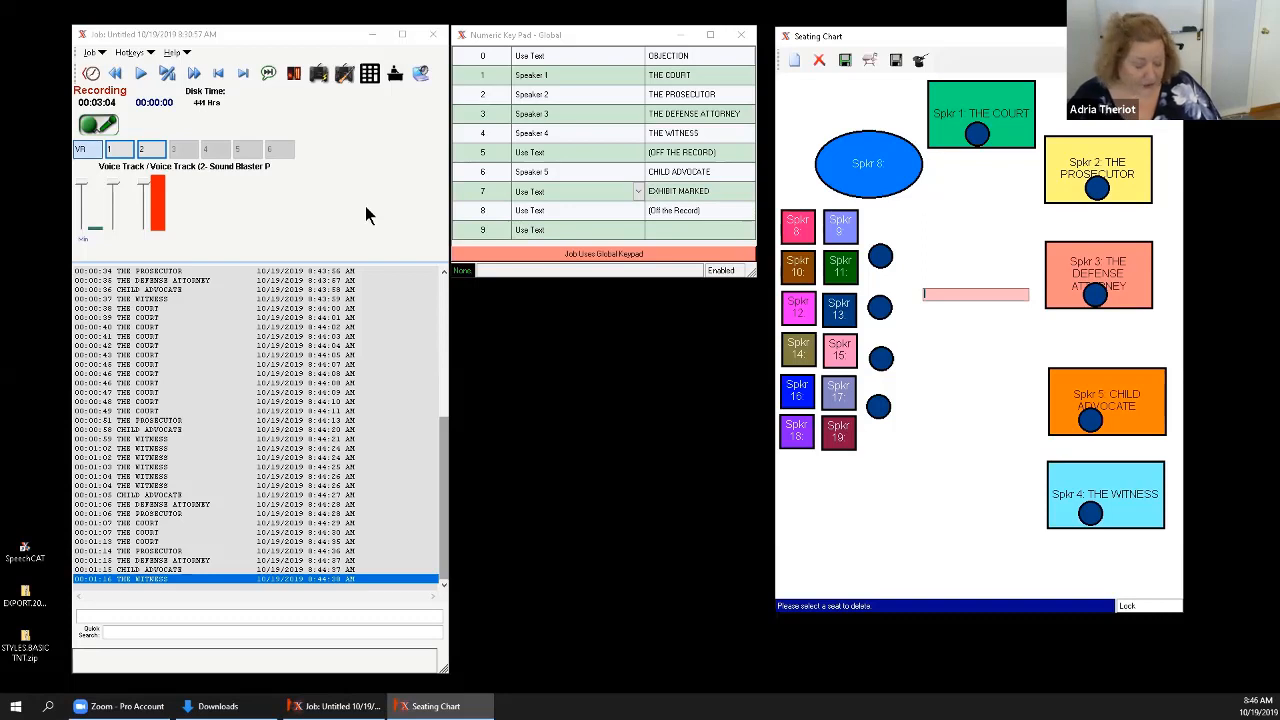
Step back and forth through the logged speaker markers during recording, ending on THE WITNESS marker at 00:00:59.
key(Up)
key(Up)
key(Up)
key(Up)
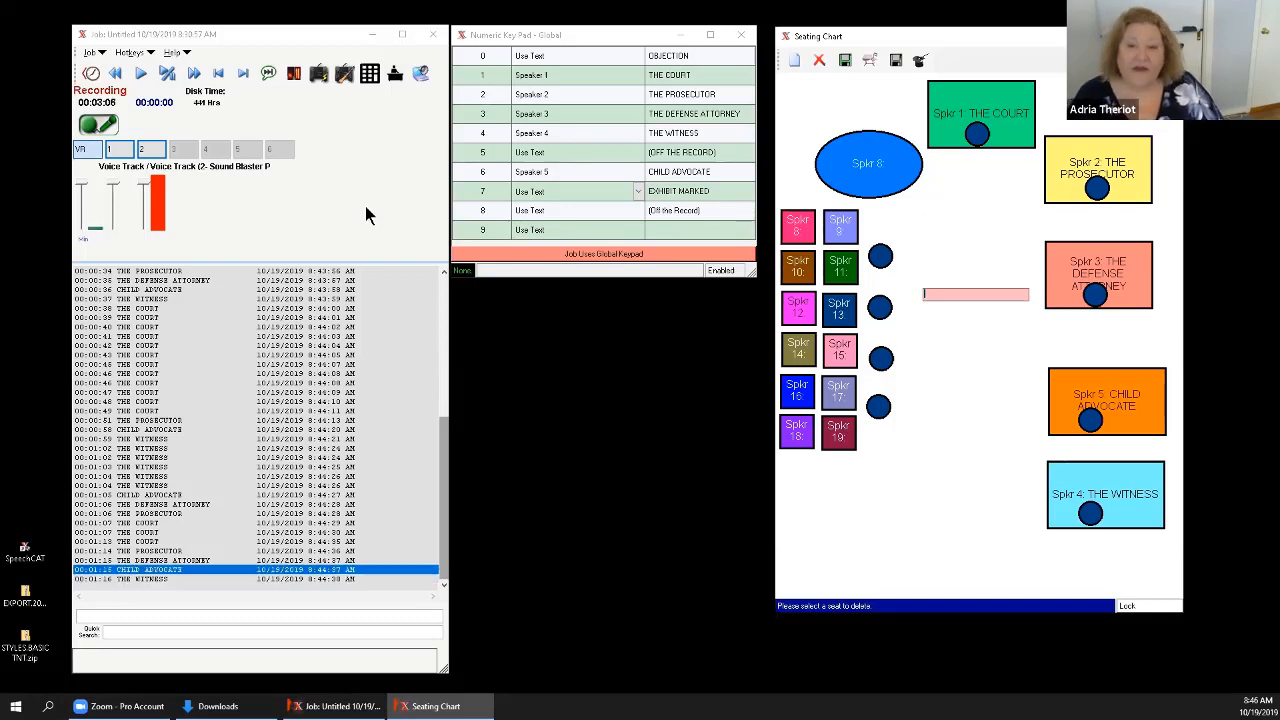
key(Up)
key(Up)
key(Up)
key(Up)
key(Up)
key(Up)
key(Up)
key(Up)
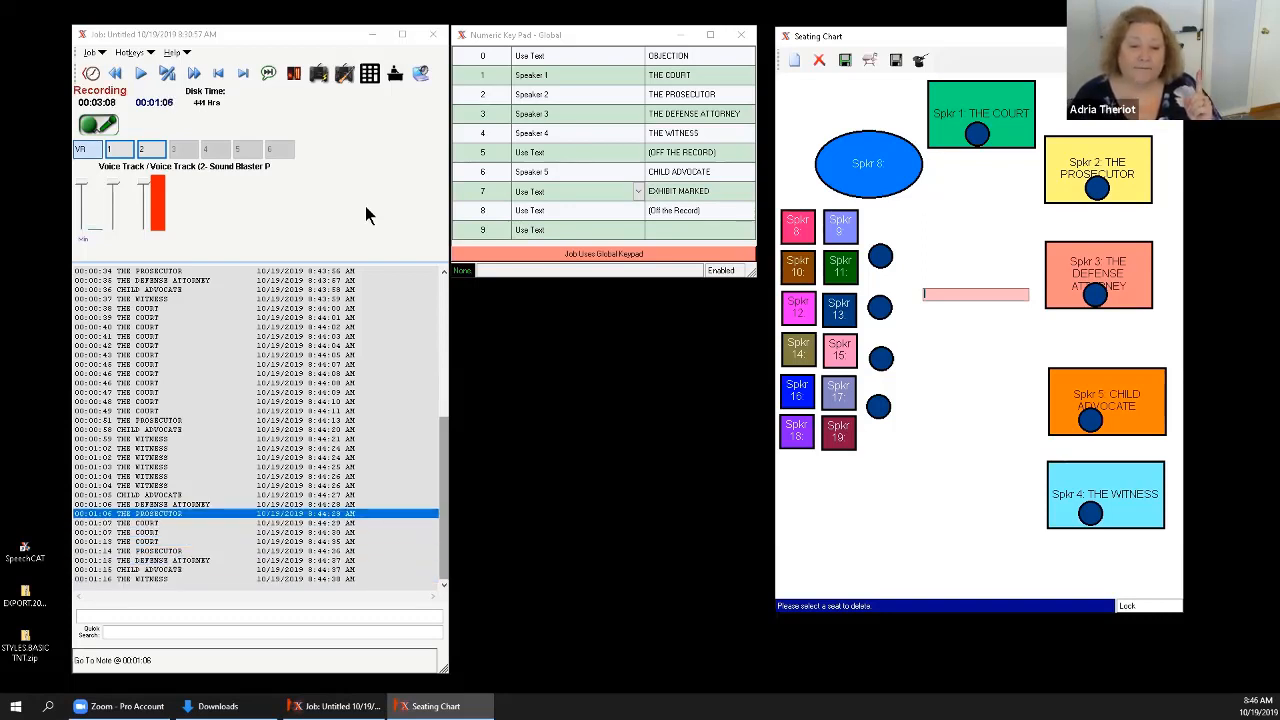
key(Up)
key(Up)
key(Up)
key(Up)
key(Up)
key(Up)
key(Up)
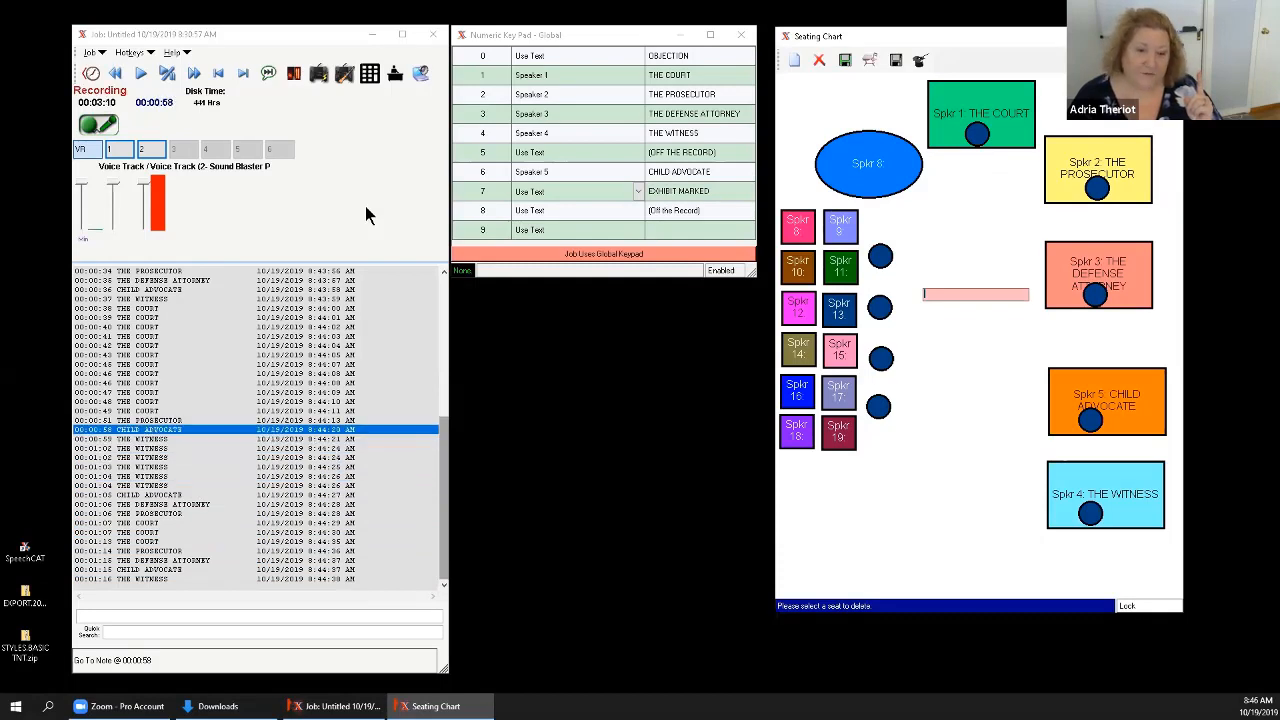
key(Down)
key(Down)
key(Down)
key(Down)
key(Down)
key(Down)
key(Down)
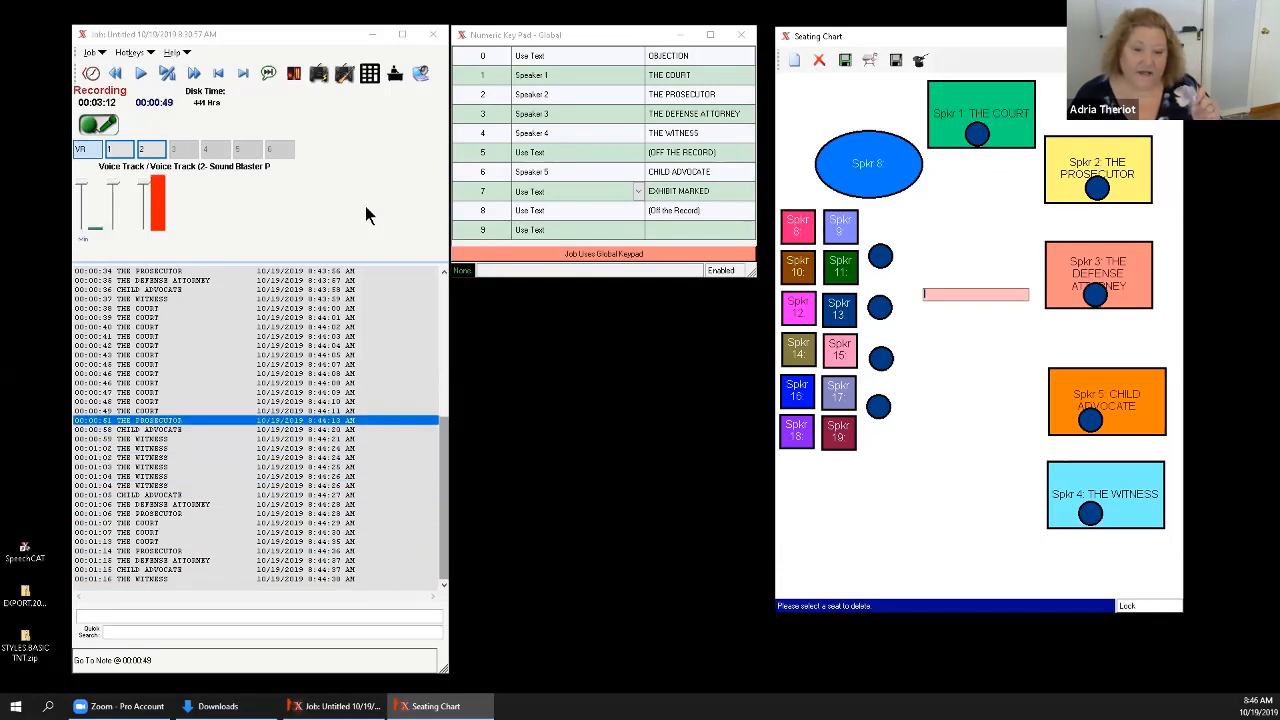
key(Down)
key(Down)
key(Down)
key(Down)
key(Down)
key(Down)
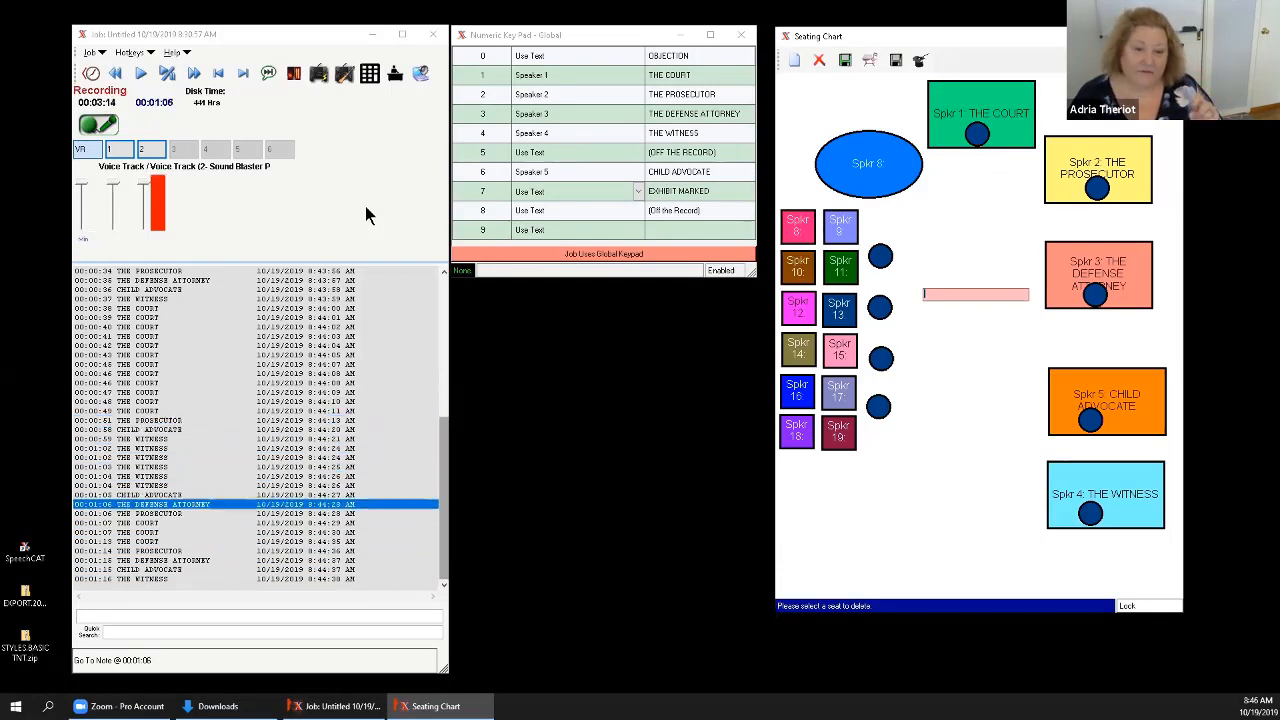
key(Up)
key(Up)
key(Up)
key(Up)
key(Up)
key(Up)
key(Up)
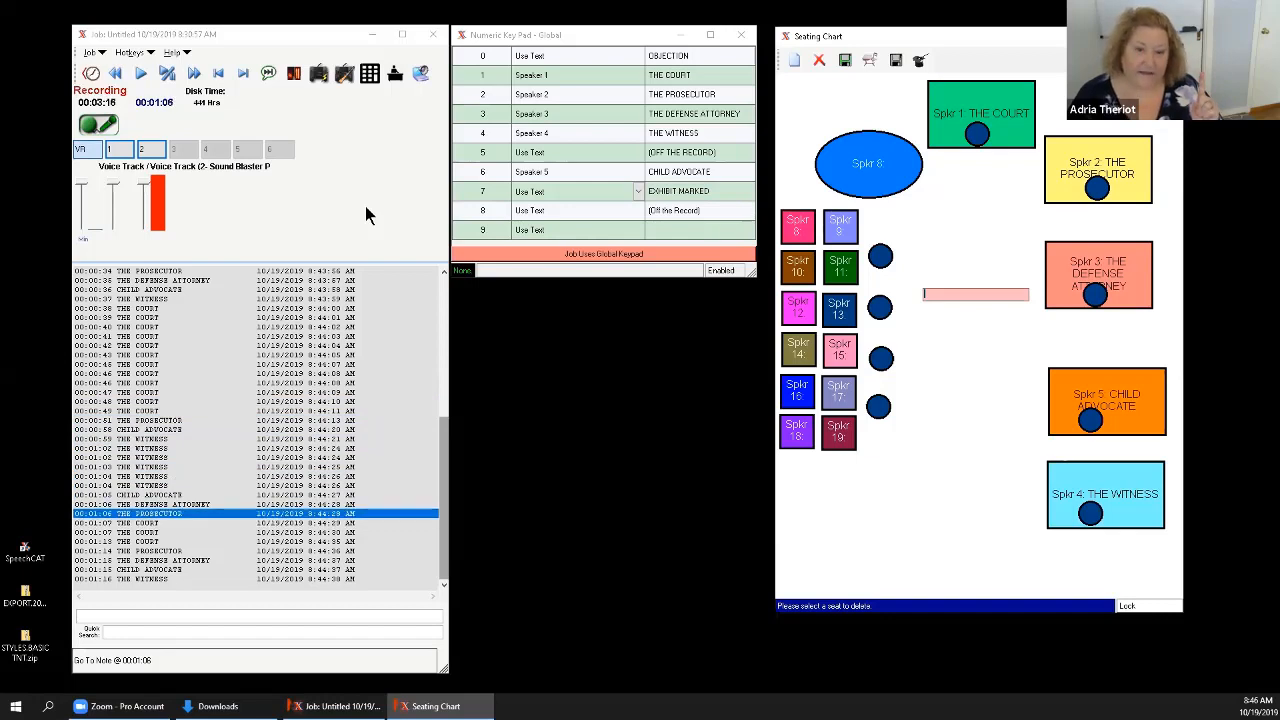
key(Up)
key(Up)
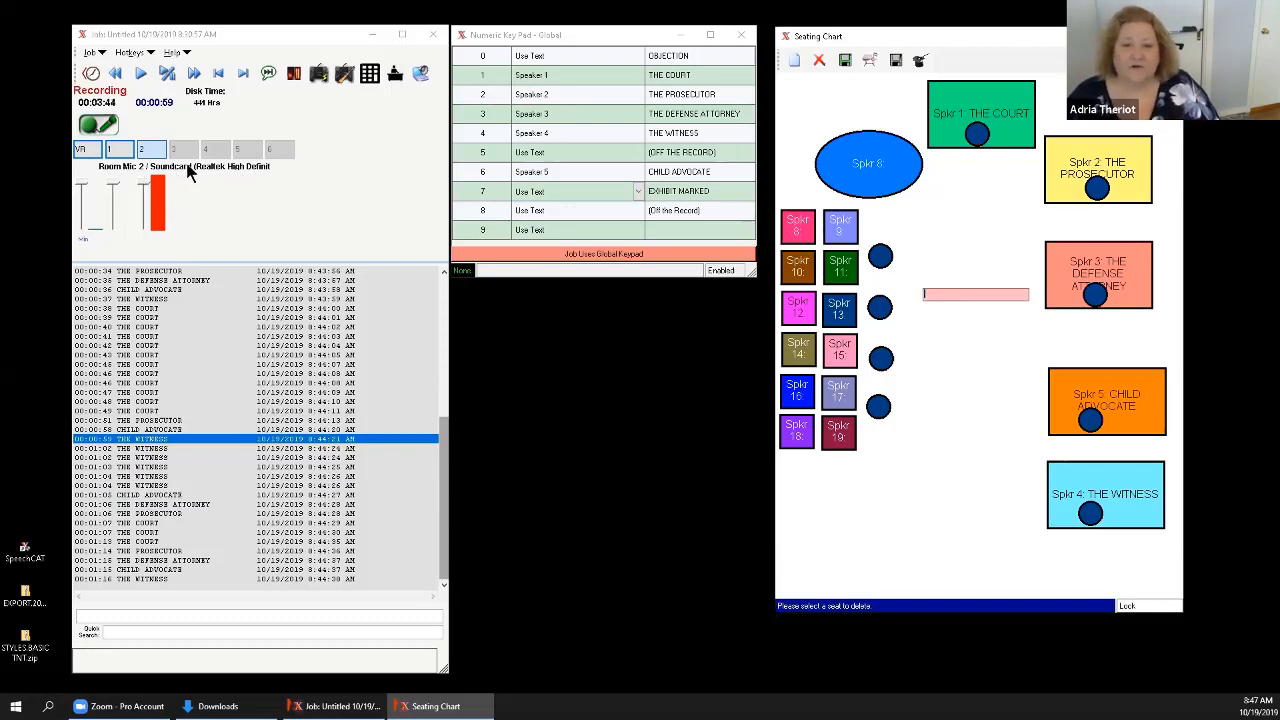
Select the Room Mic 1 track and the VR voice track in the recorder.
click(119, 150)
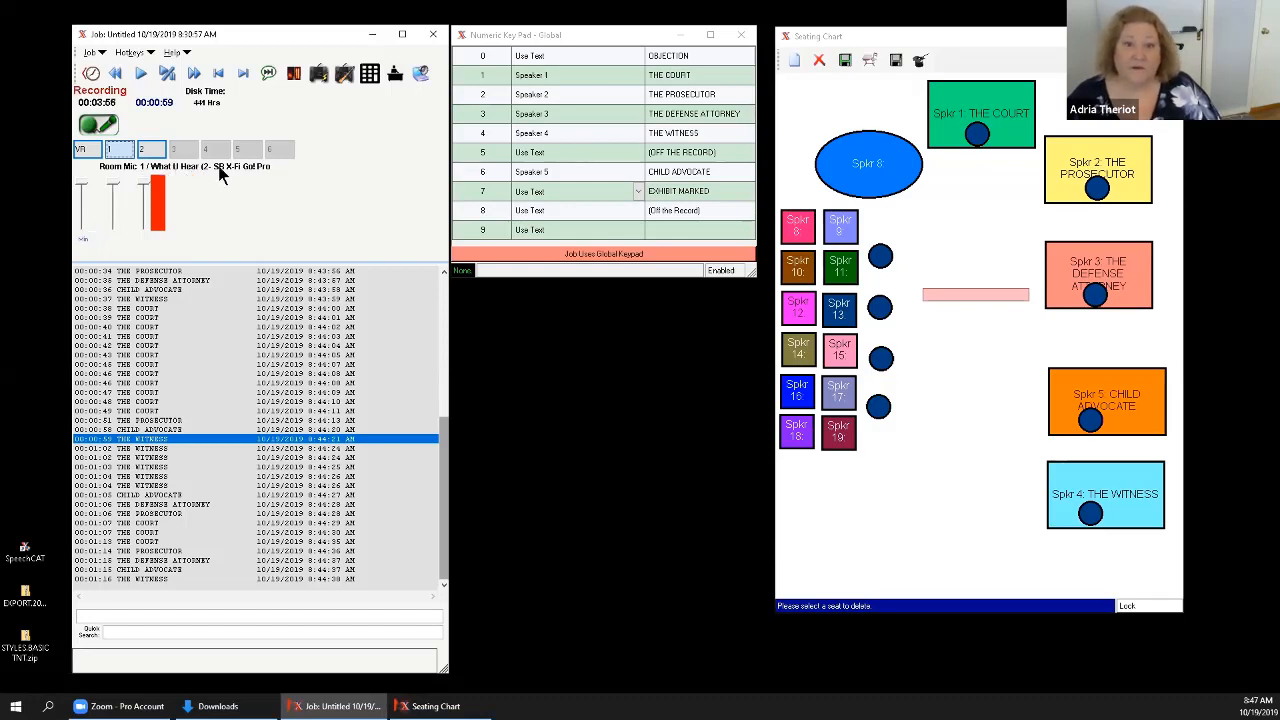
click(89, 150)
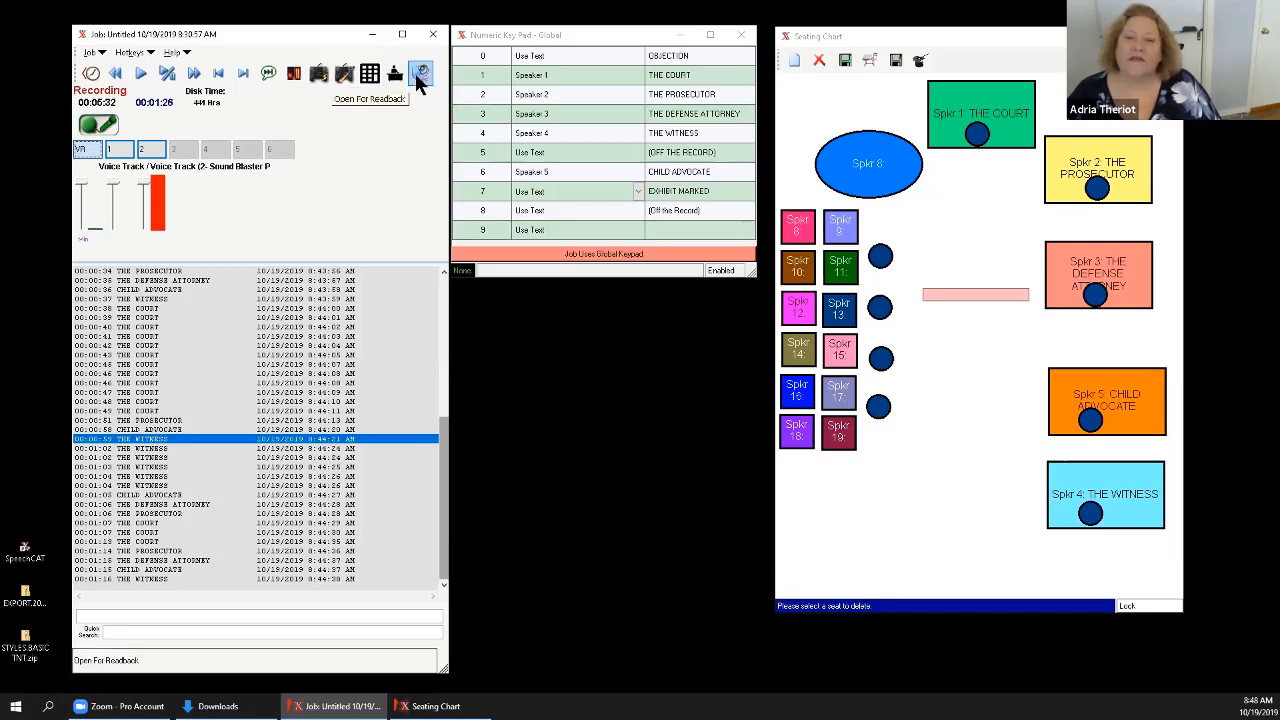
Open the list of jobs available for readback, maximize its window and browse the current jobs.
click(418, 78)
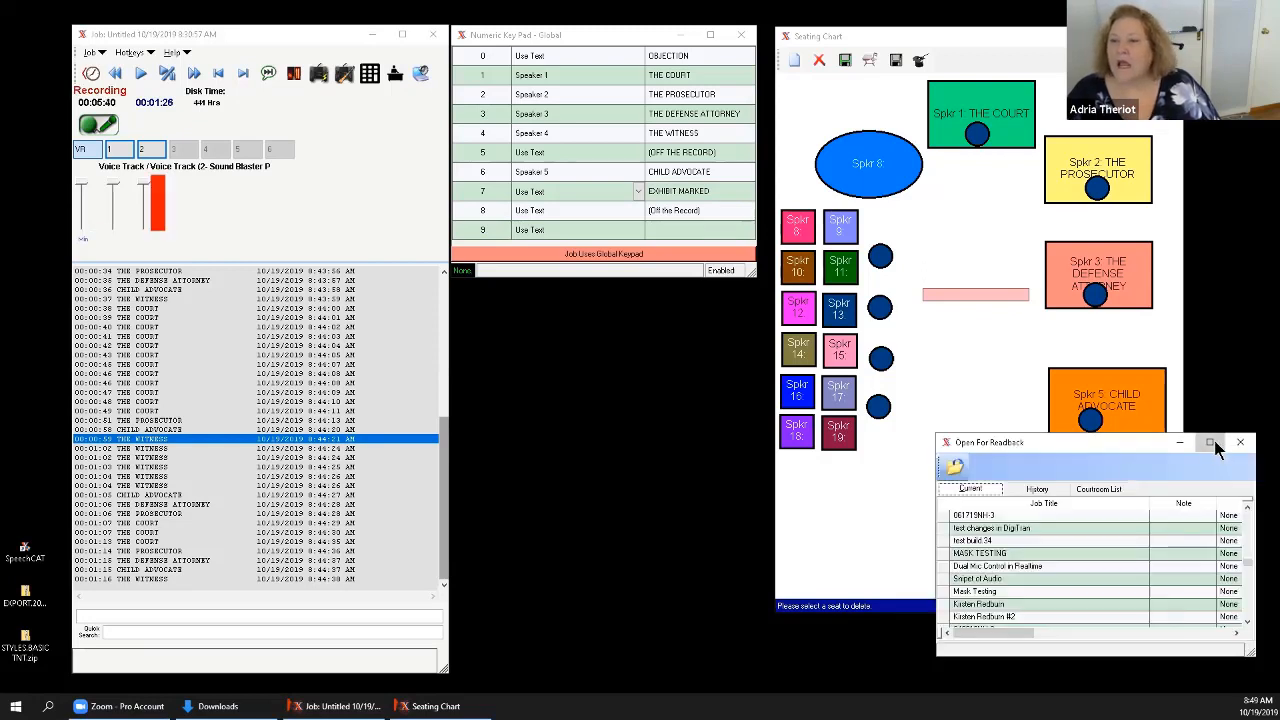
click(1213, 443)
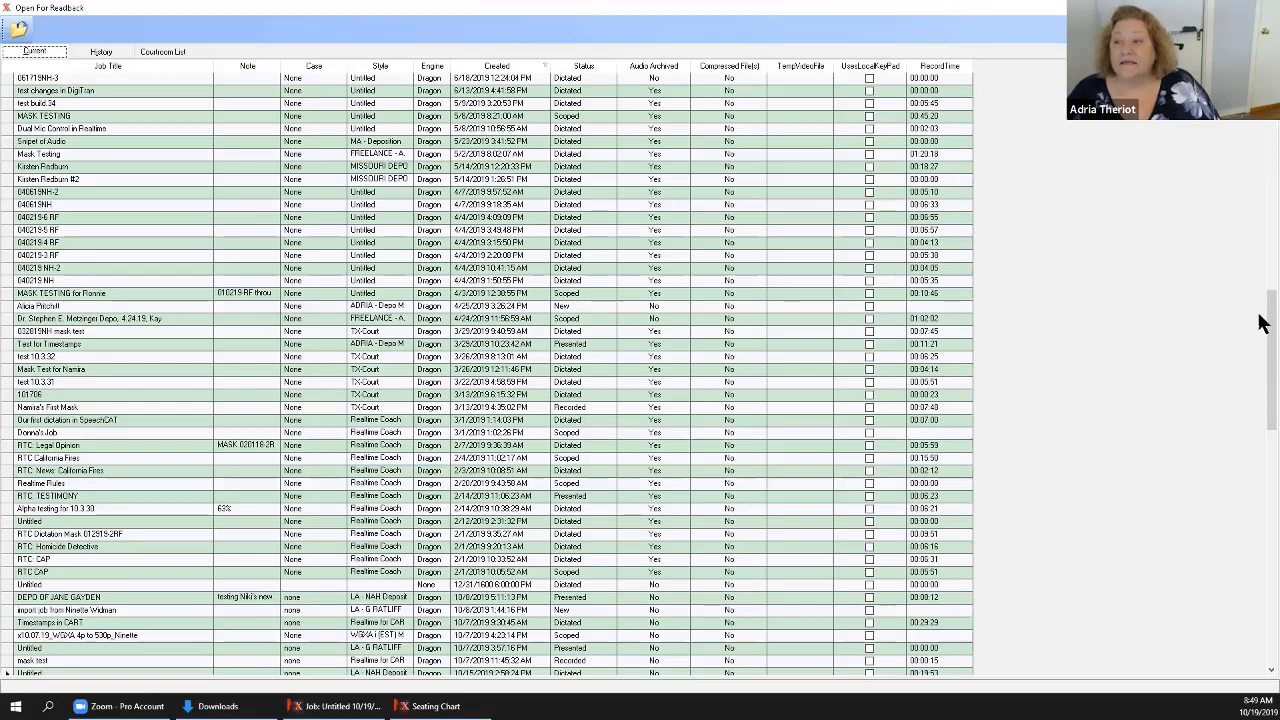
drag(1260, 322, 1262, 124)
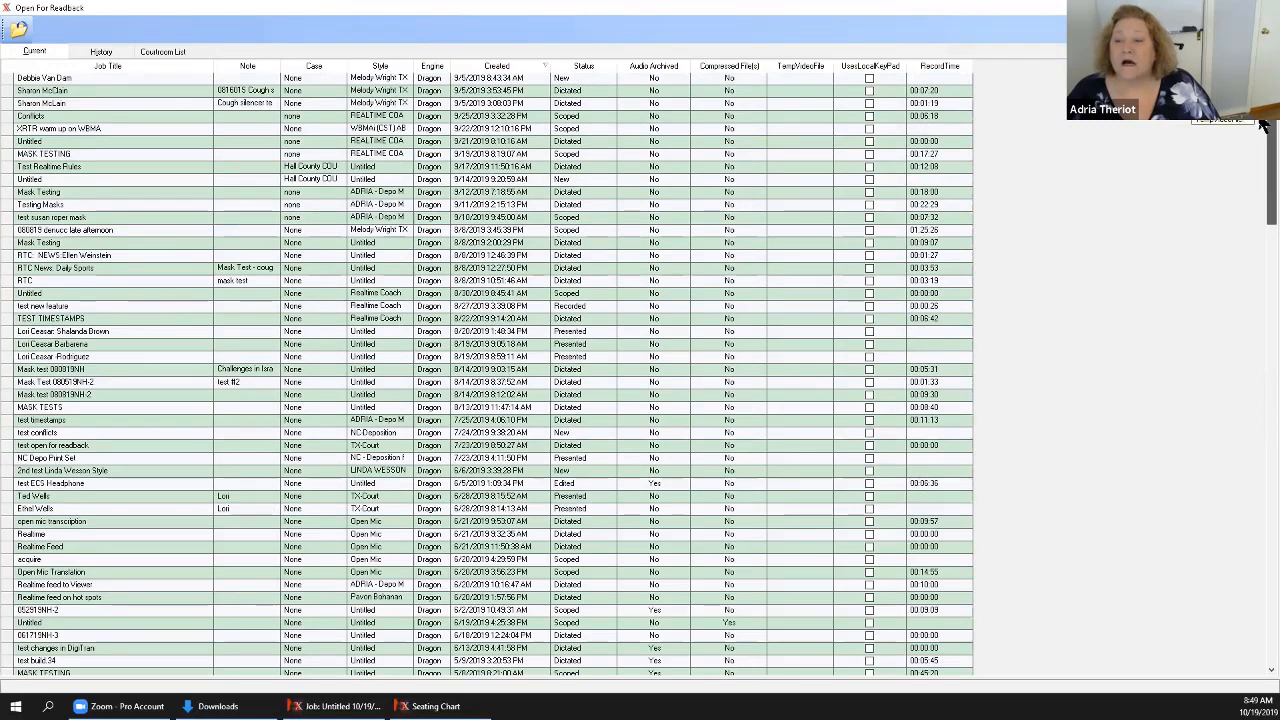
Open the 080819 denucc late afternoon job for readback and read on through its transcript to the west-side excavation depth question.
scroll(1262, 135, down, 1)
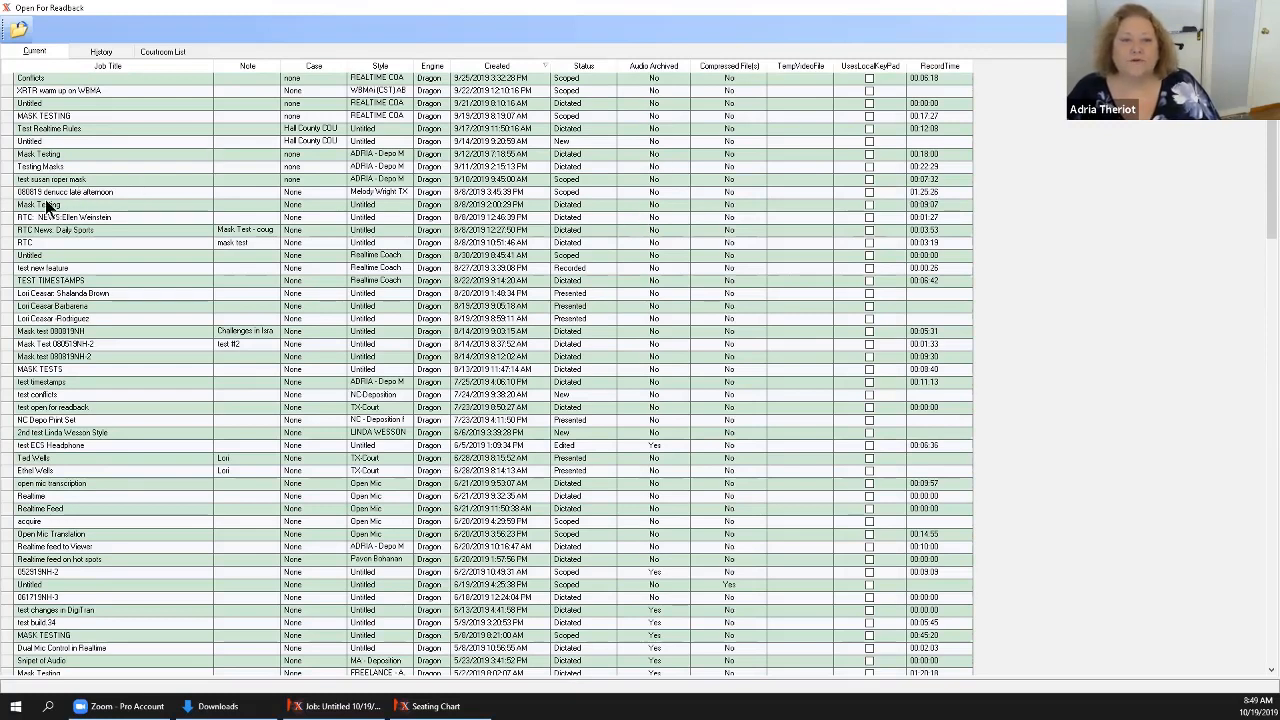
click(9, 192)
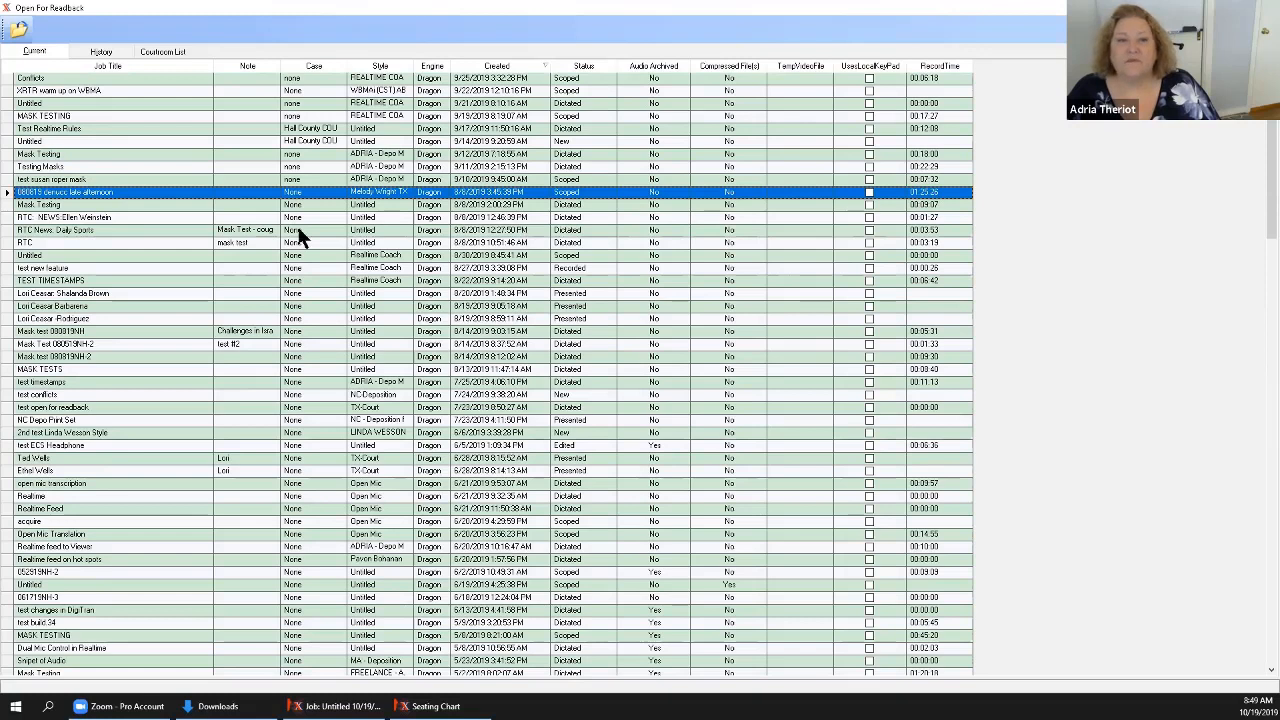
click(22, 32)
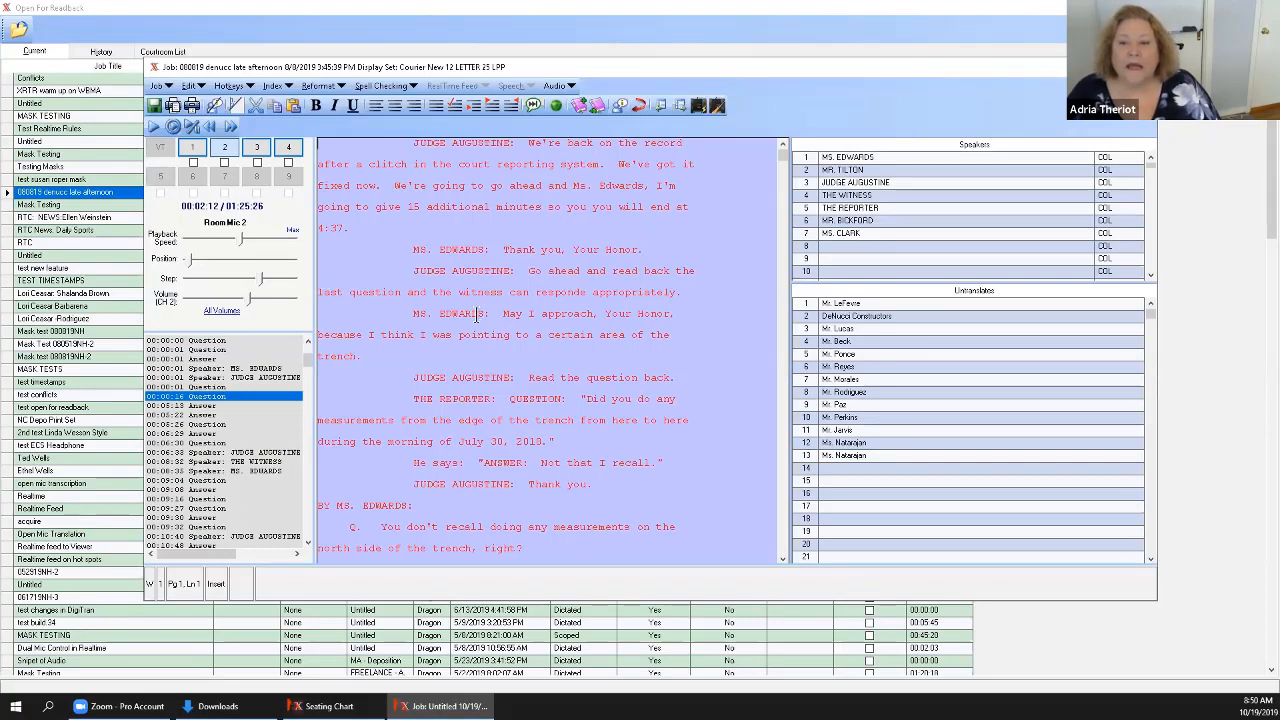
scroll(476, 315, down, 10)
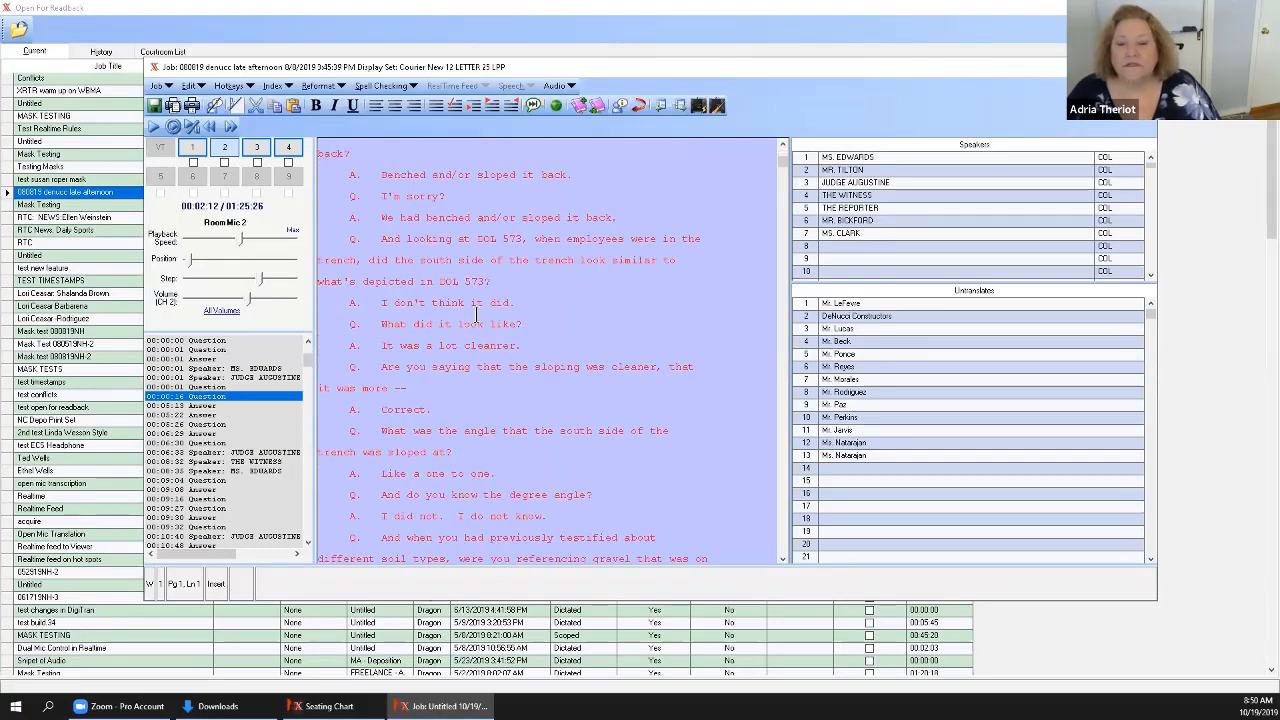
scroll(476, 315, down, 8)
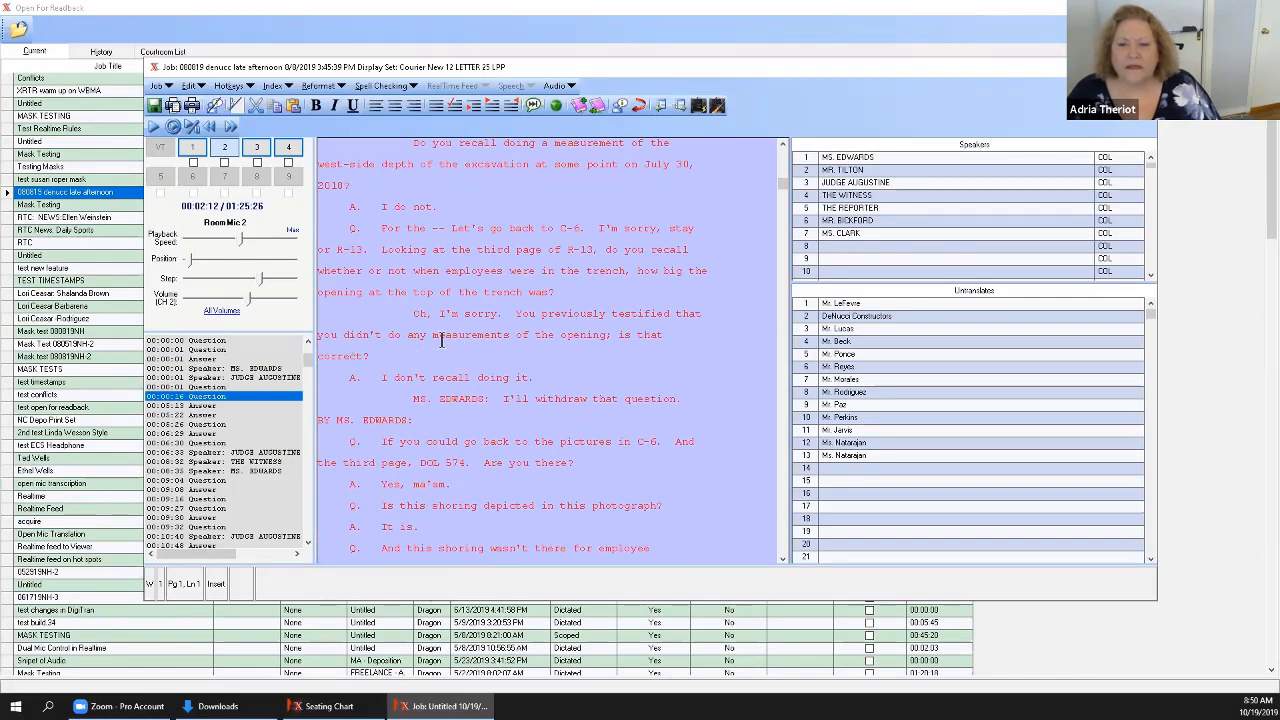
Try playback around the "Oh, I'm sorry" passage on the current track, Room Mic 3 and the Voice Backup Track.
click(503, 314)
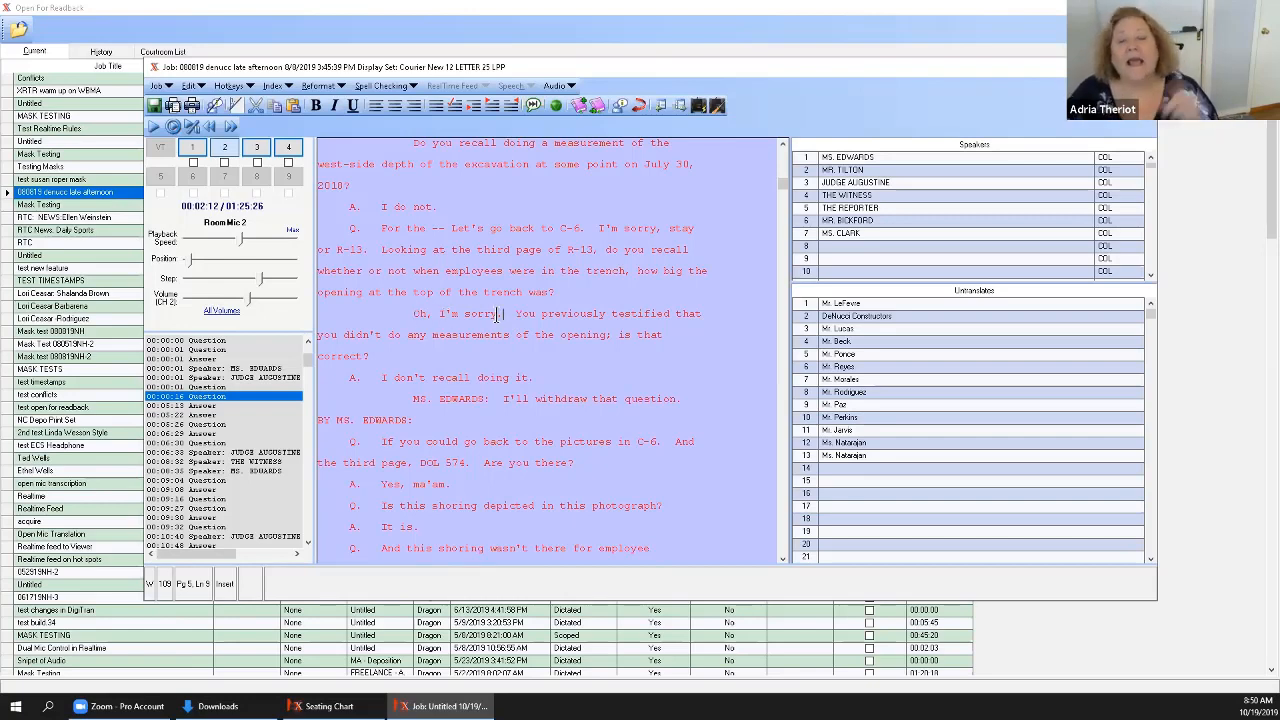
click(495, 315)
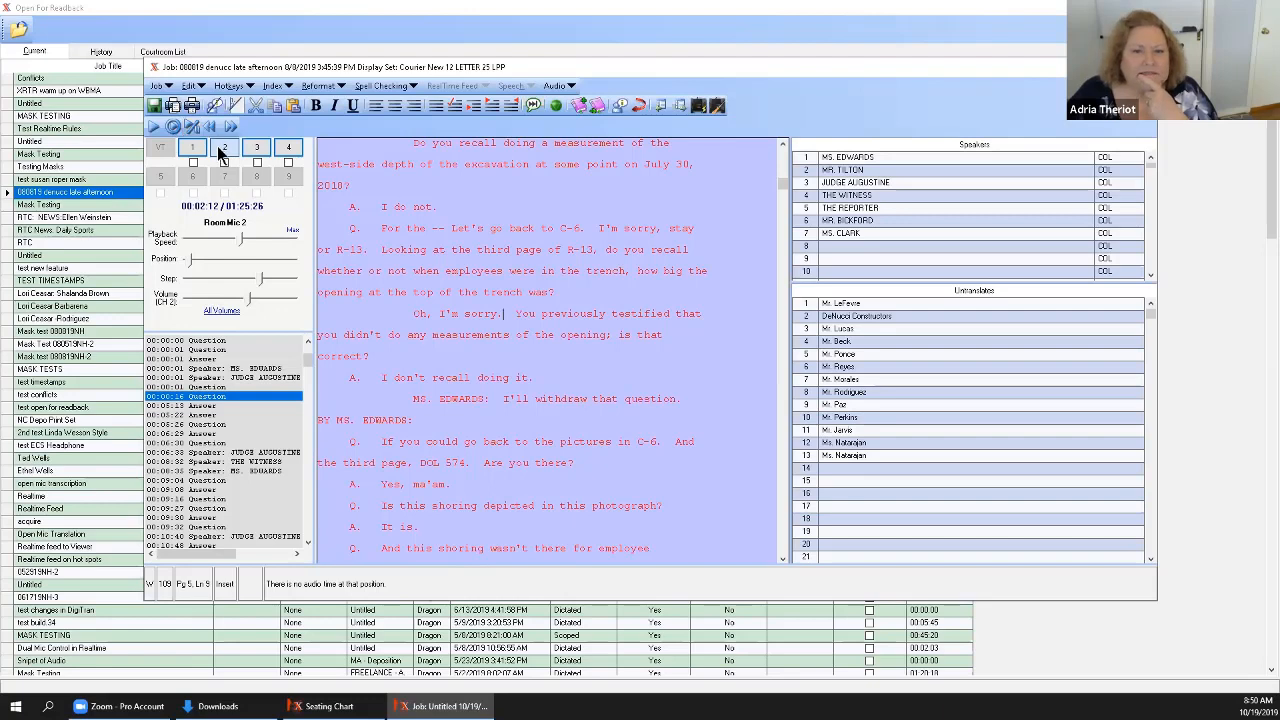
click(253, 148)
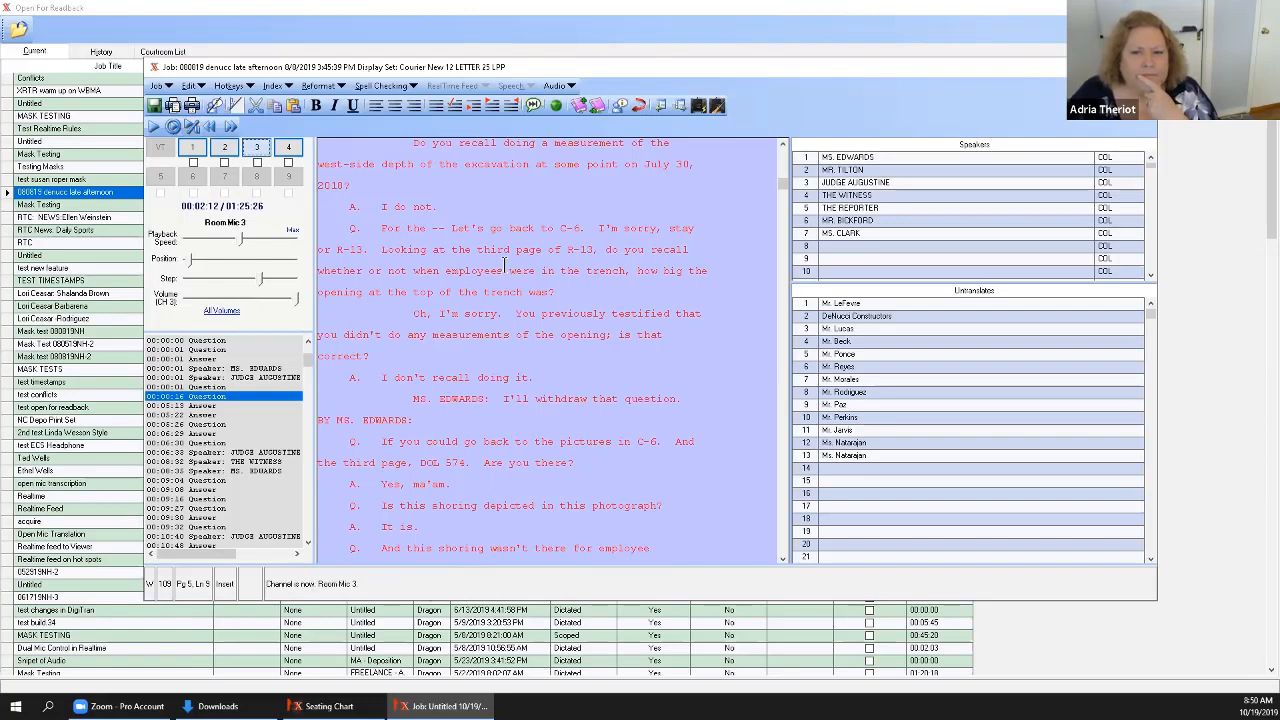
click(500, 317)
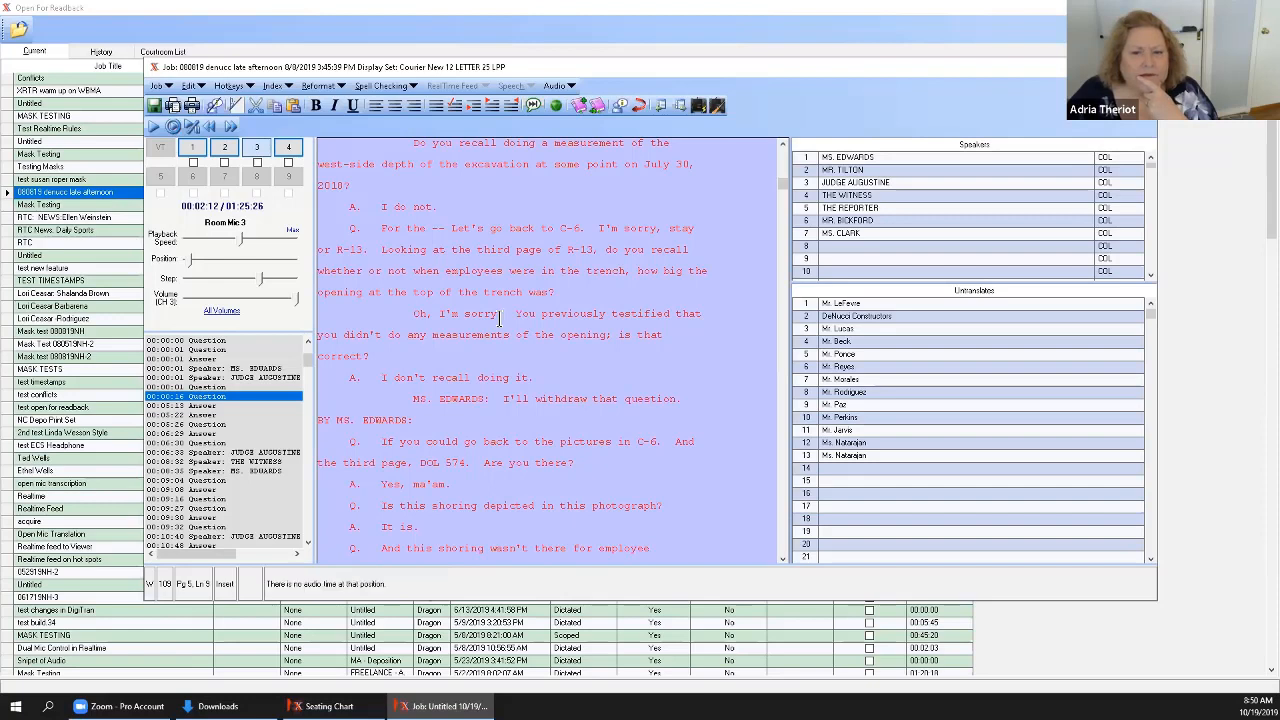
click(288, 150)
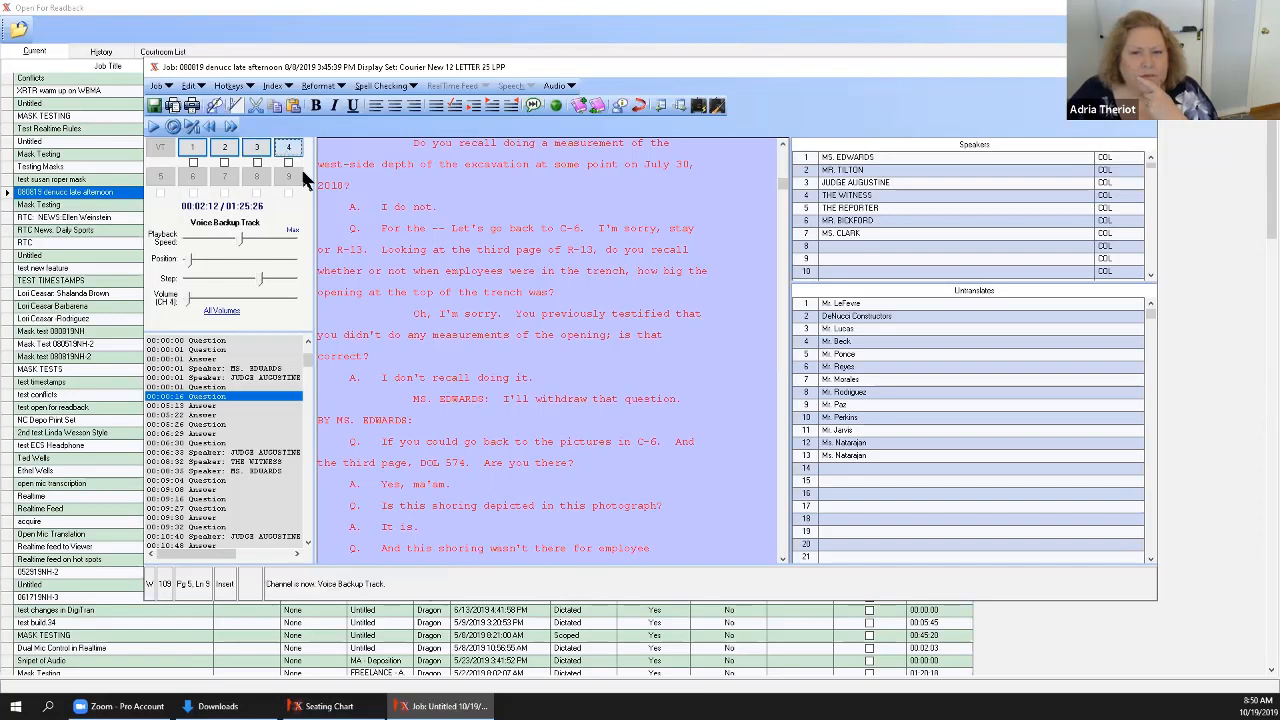
click(510, 416)
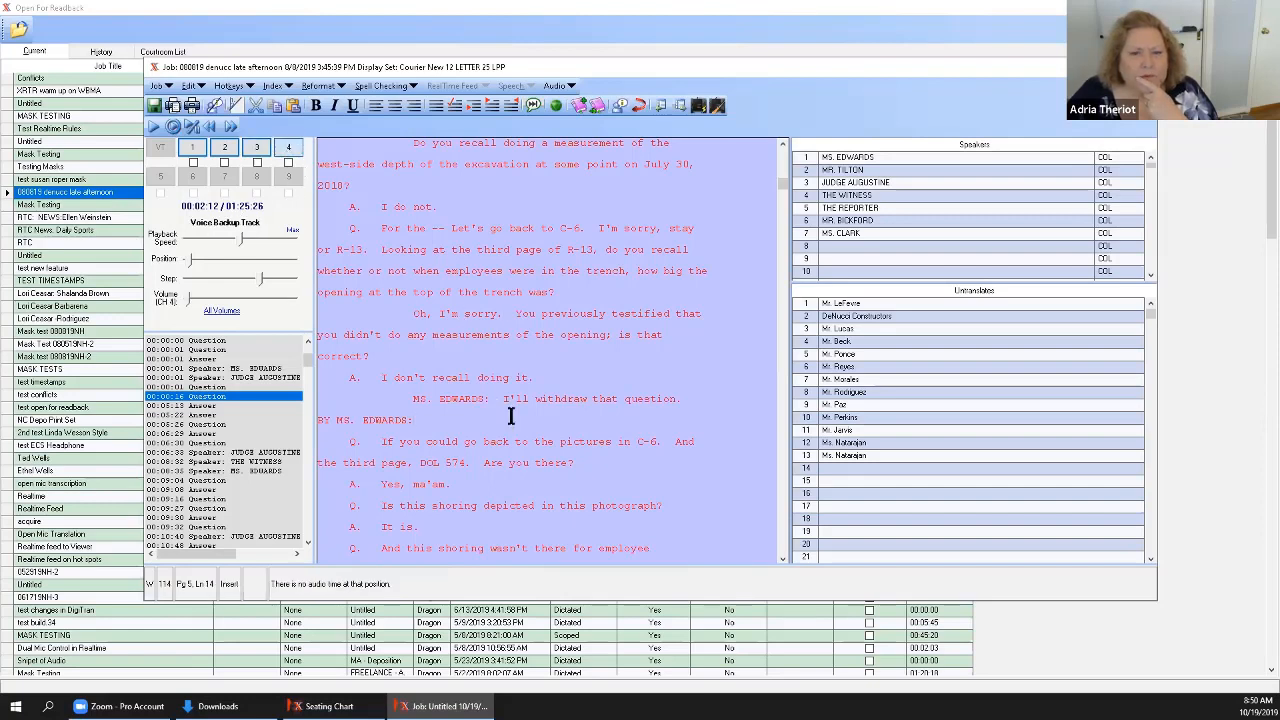
Switch through audio channels 3, 2 and 1, and try playback from the passage and the 00:06:29 Answer marker.
click(284, 303)
click(255, 150)
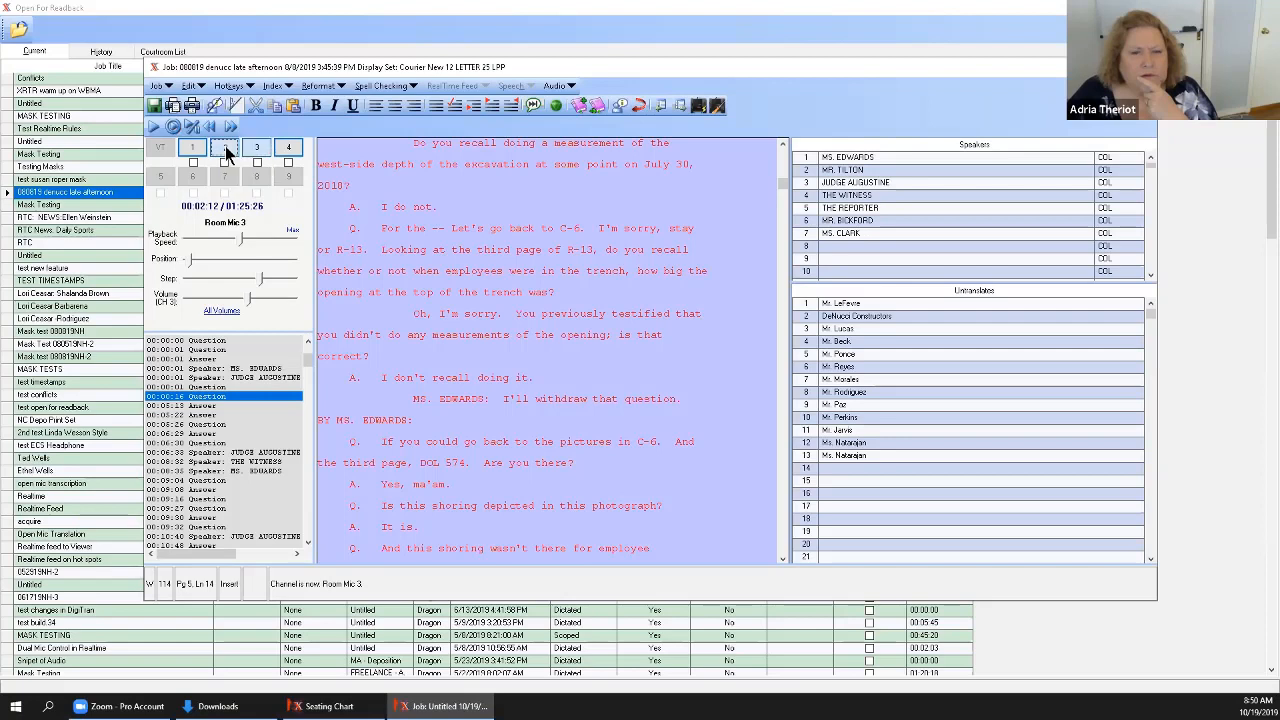
click(226, 150)
click(193, 152)
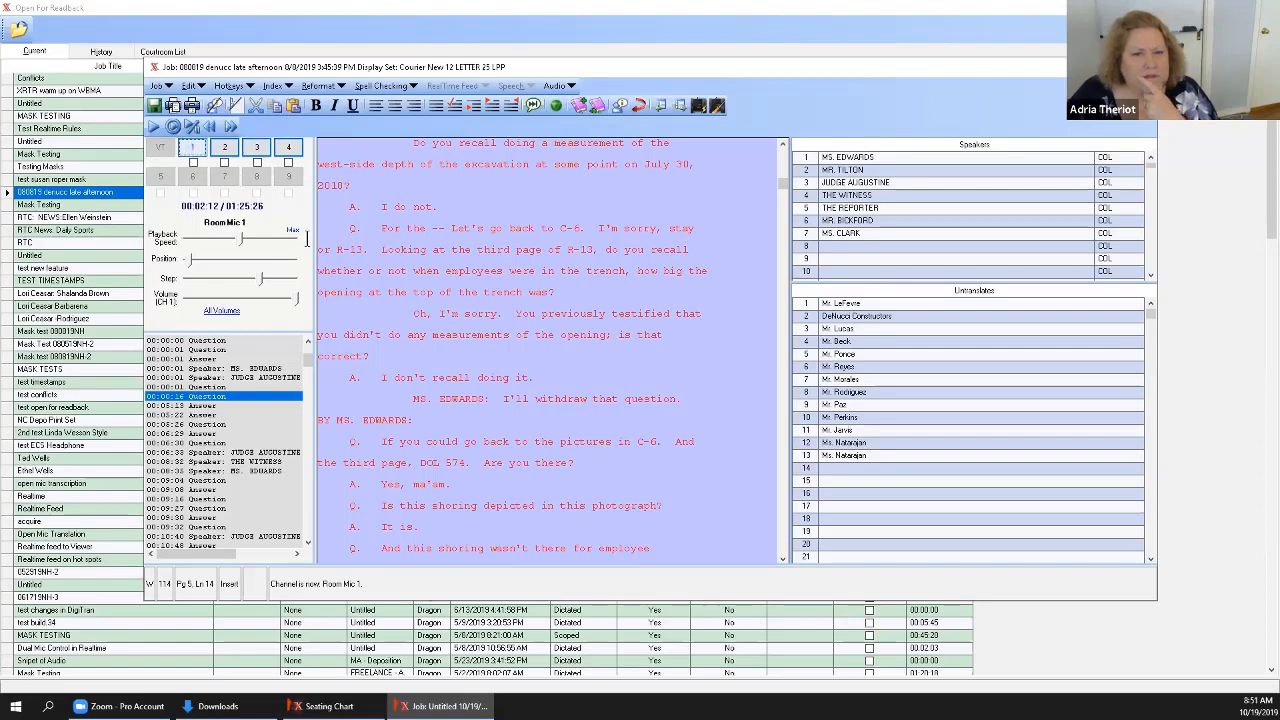
click(519, 334)
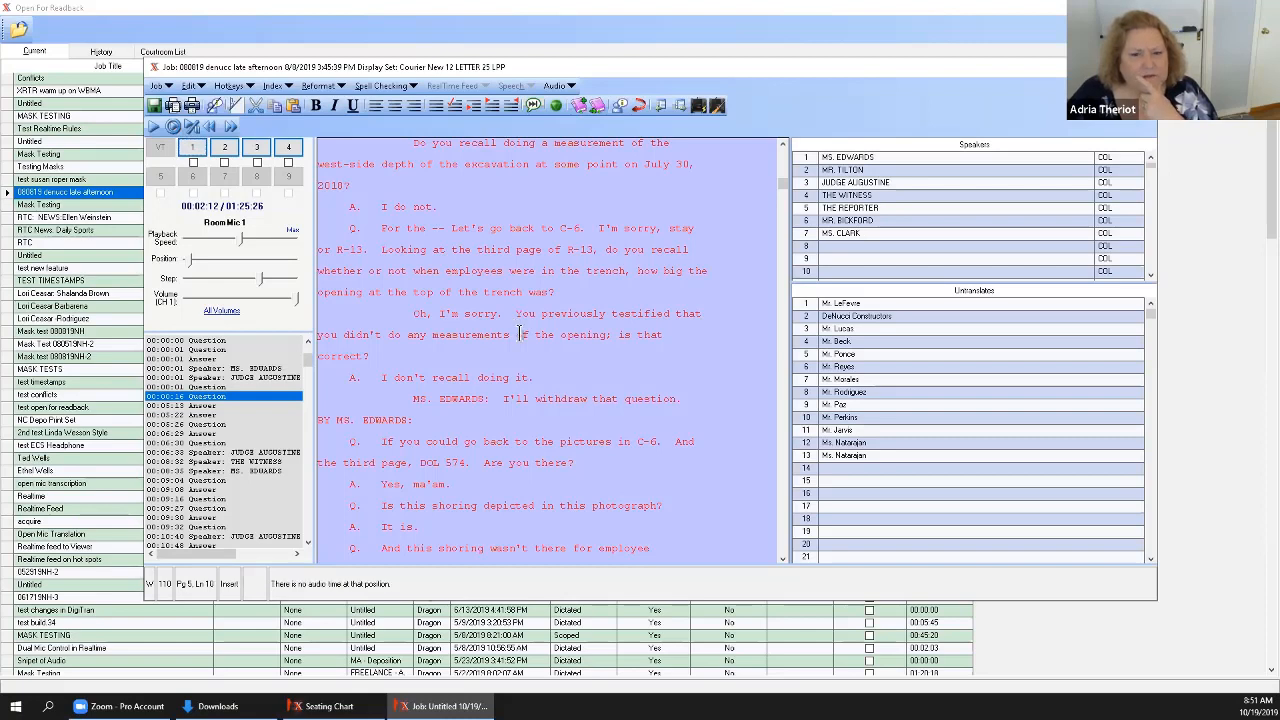
click(196, 436)
click(524, 314)
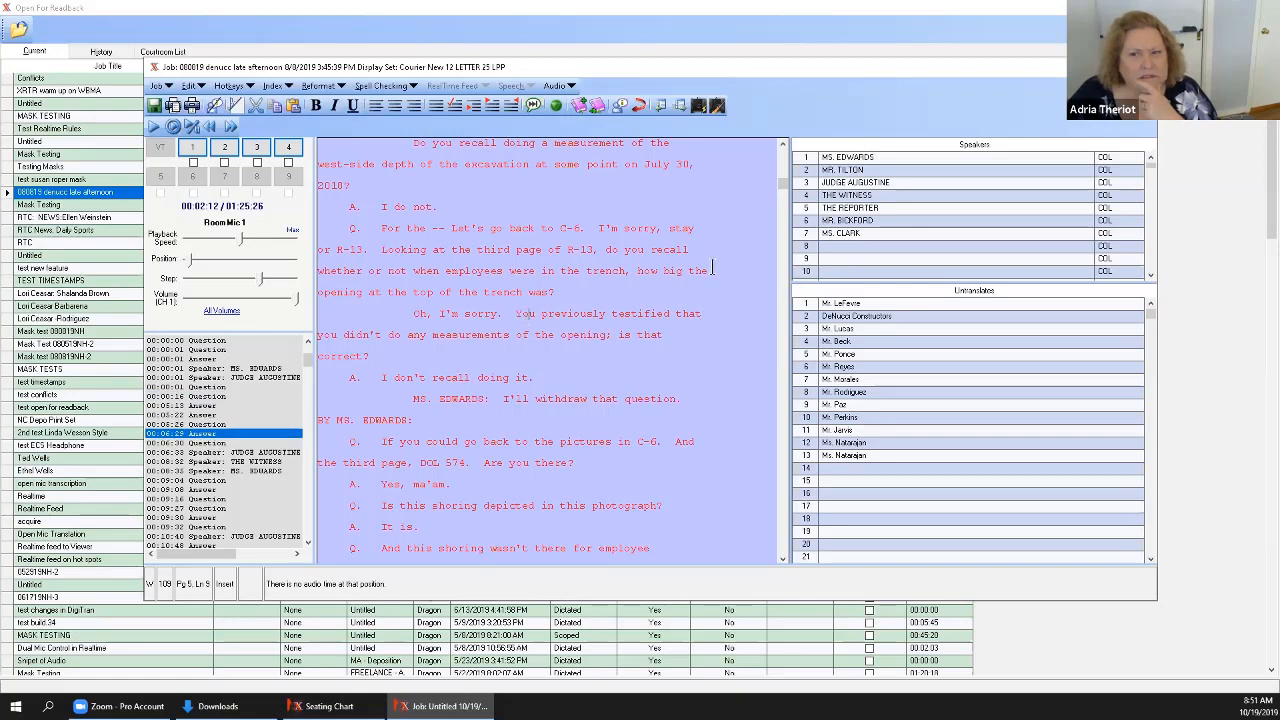
Try playback from the compliance officer conversation and further passages deep in the transcript, and close the readback job.
drag(780, 182, 769, 444)
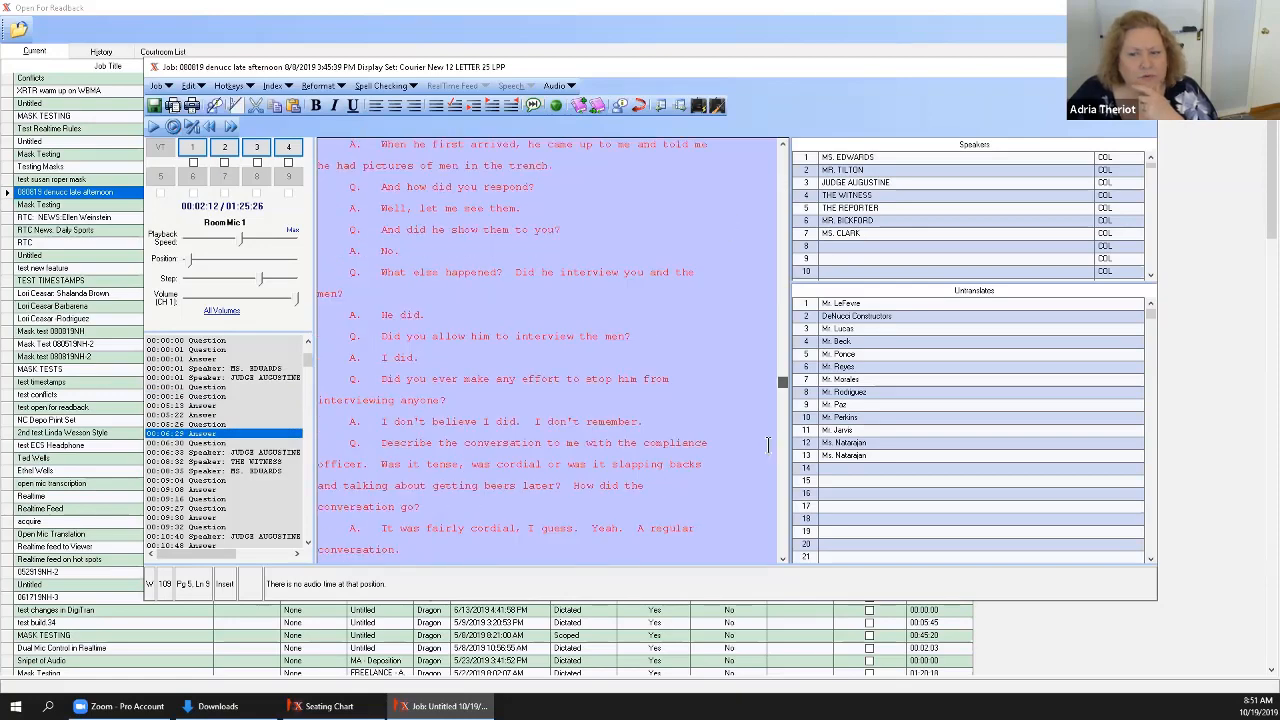
click(698, 440)
click(498, 459)
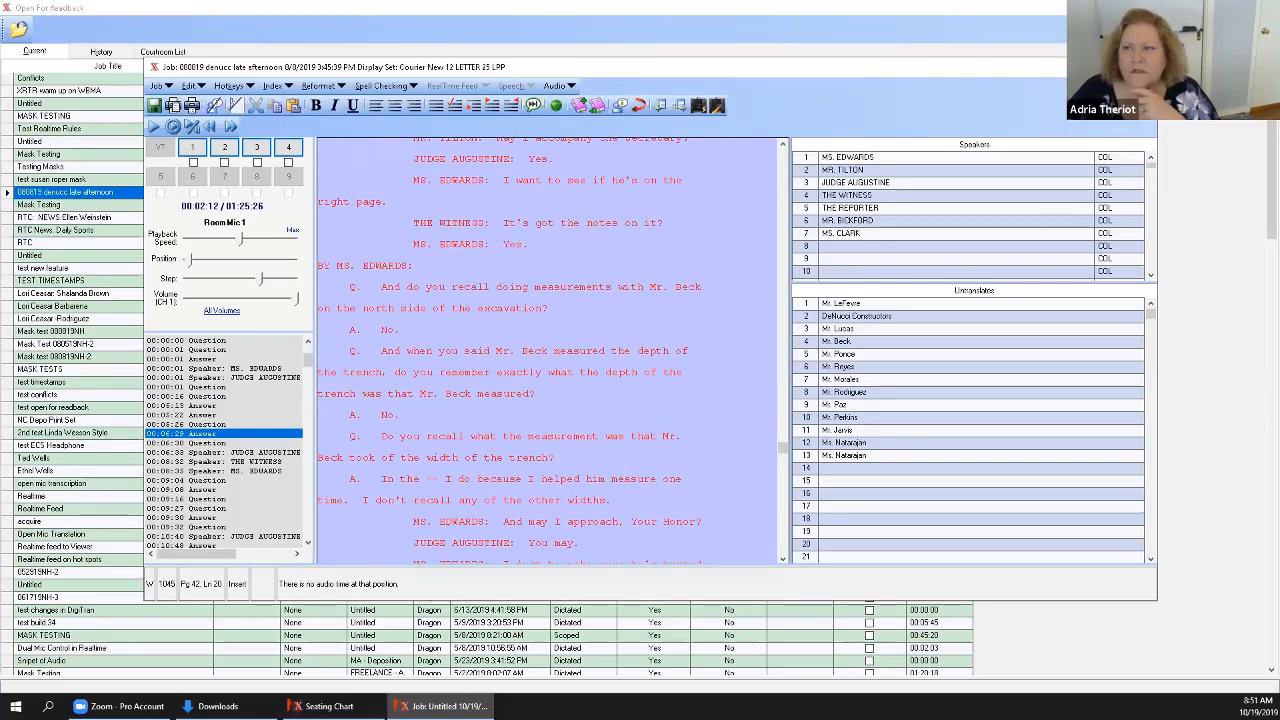
click(1143, 67)
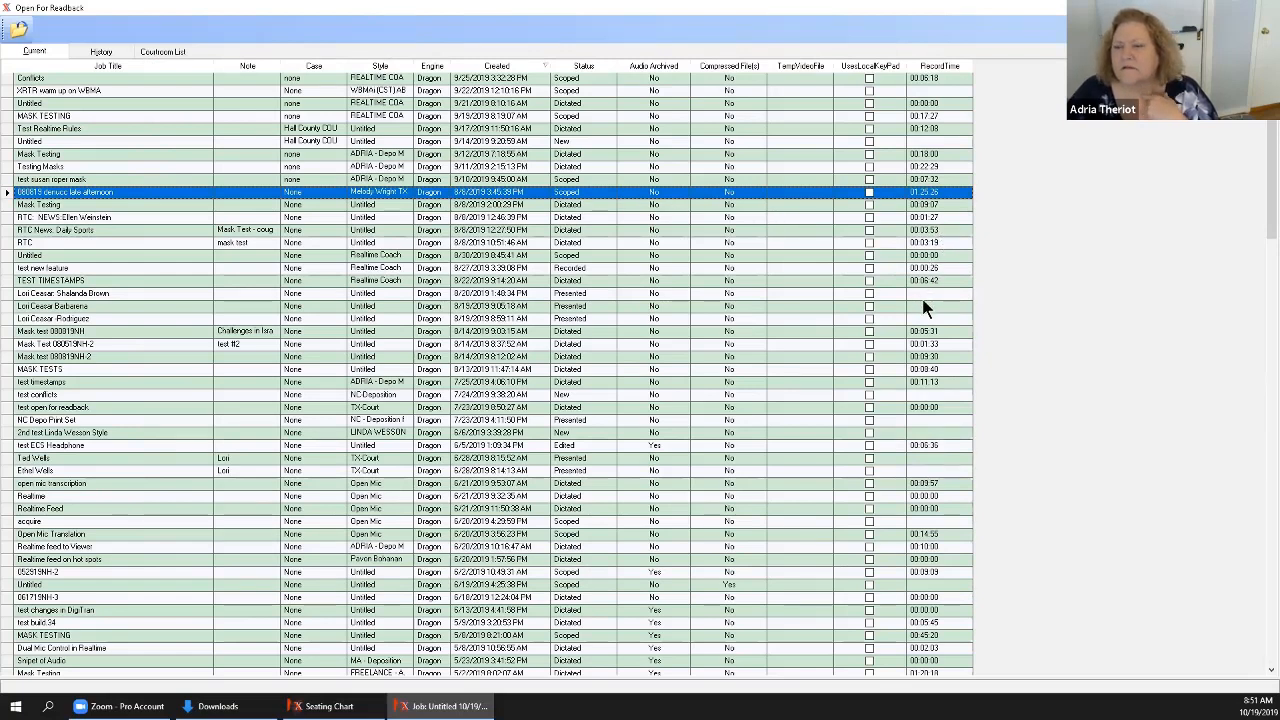
Open the MASK TESTING job created 9/19/2019 for readback and look through its transcript.
click(10, 117)
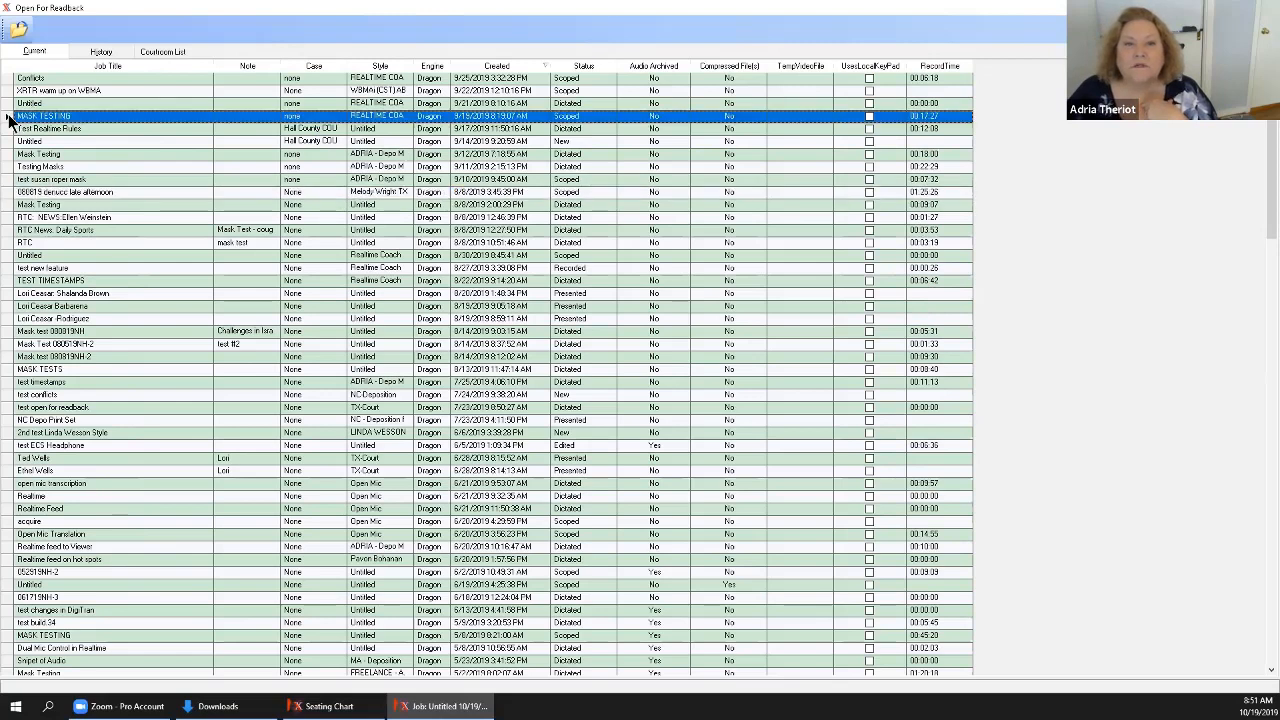
click(18, 29)
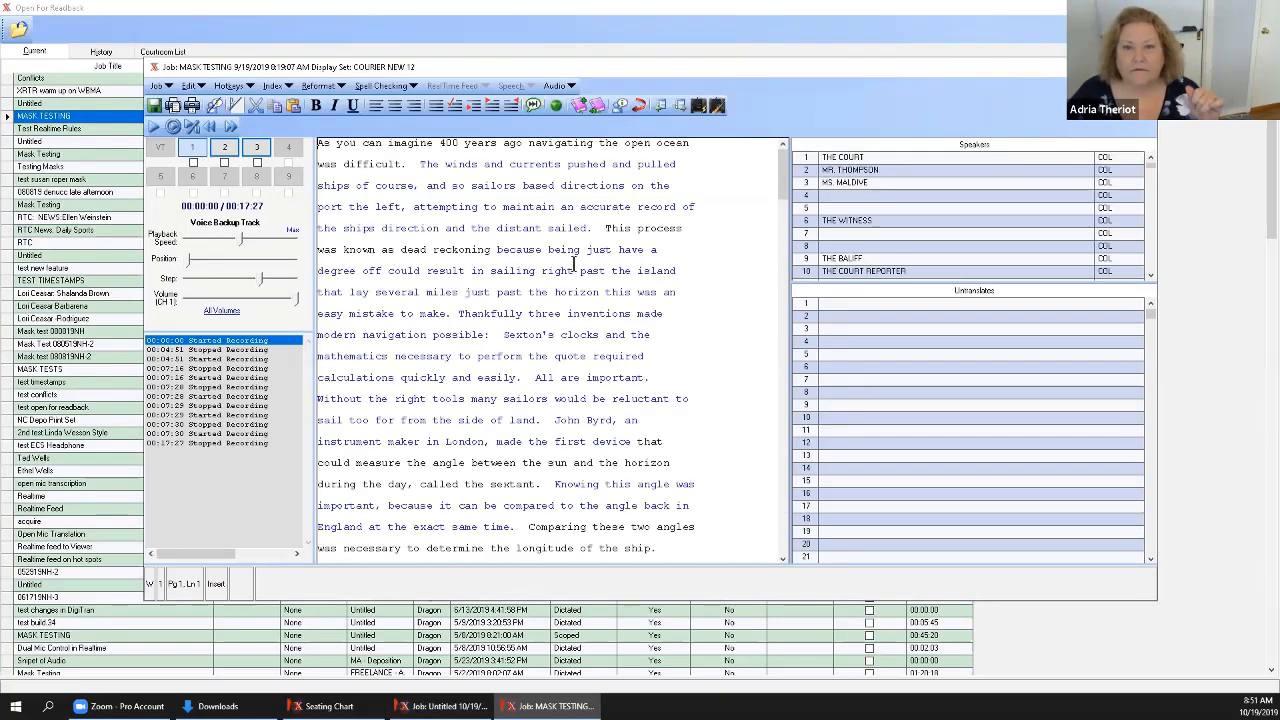
scroll(563, 308, down, 15)
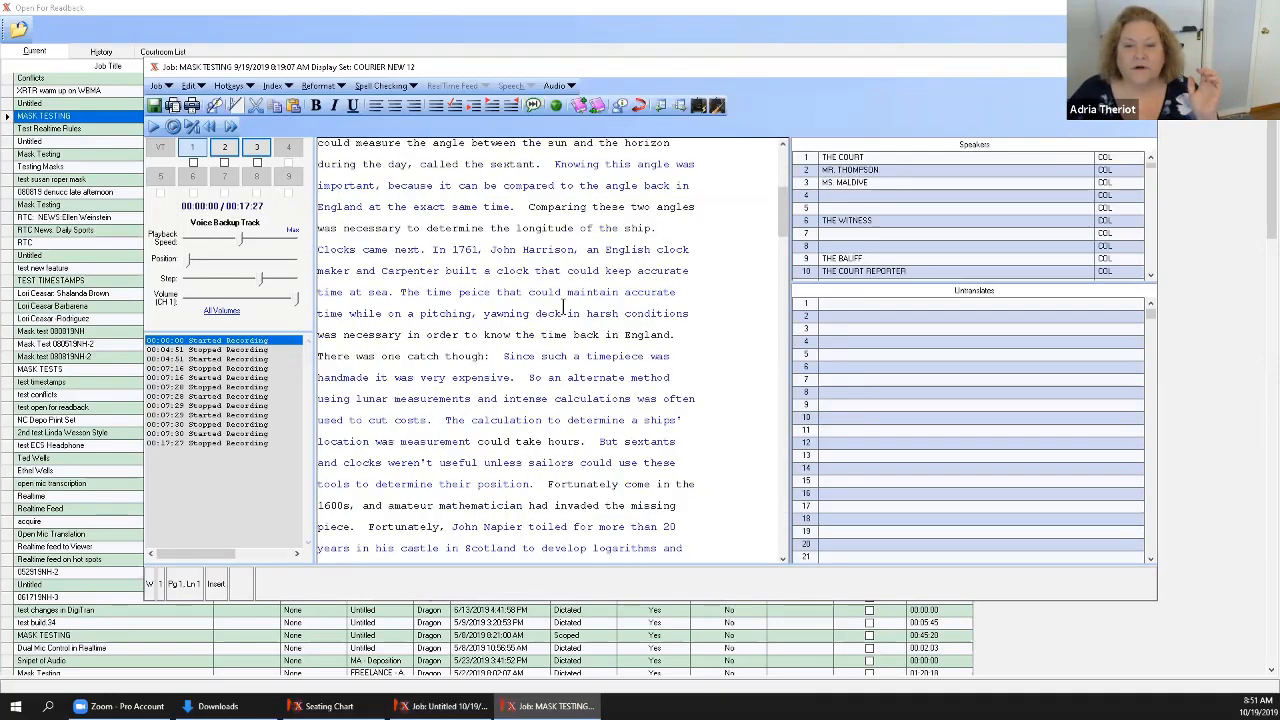
Try playback from two places in the MASK TESTING transcript, switching from the Voice Backup Track to Room Mic 1.
click(438, 296)
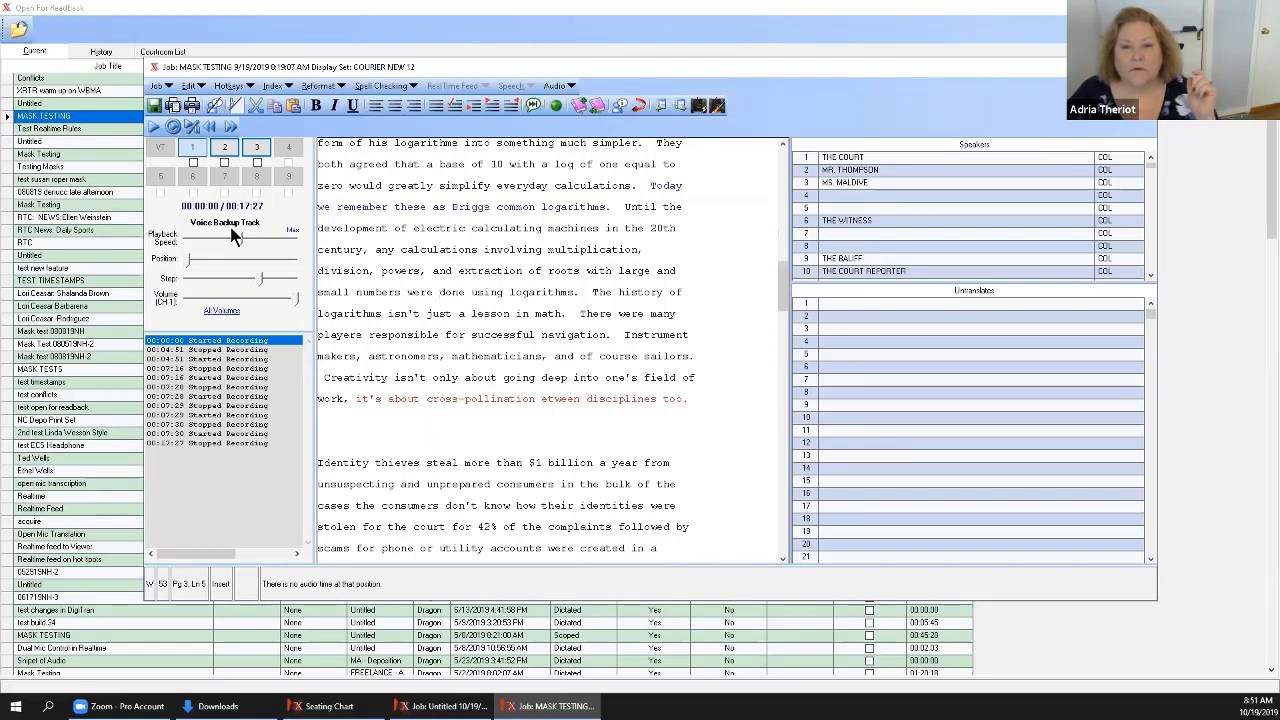
click(226, 150)
click(475, 360)
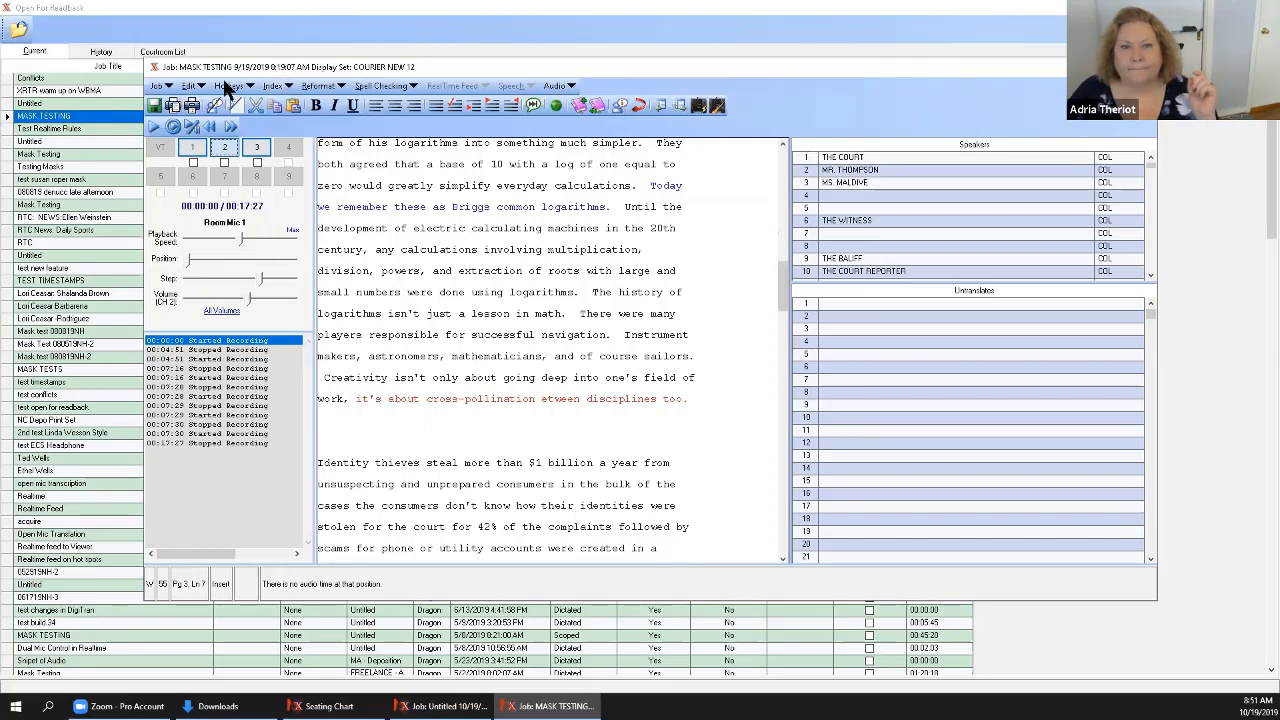
Return from readback to the recorder, stop the recording and close the untitled court job.
click(177, 106)
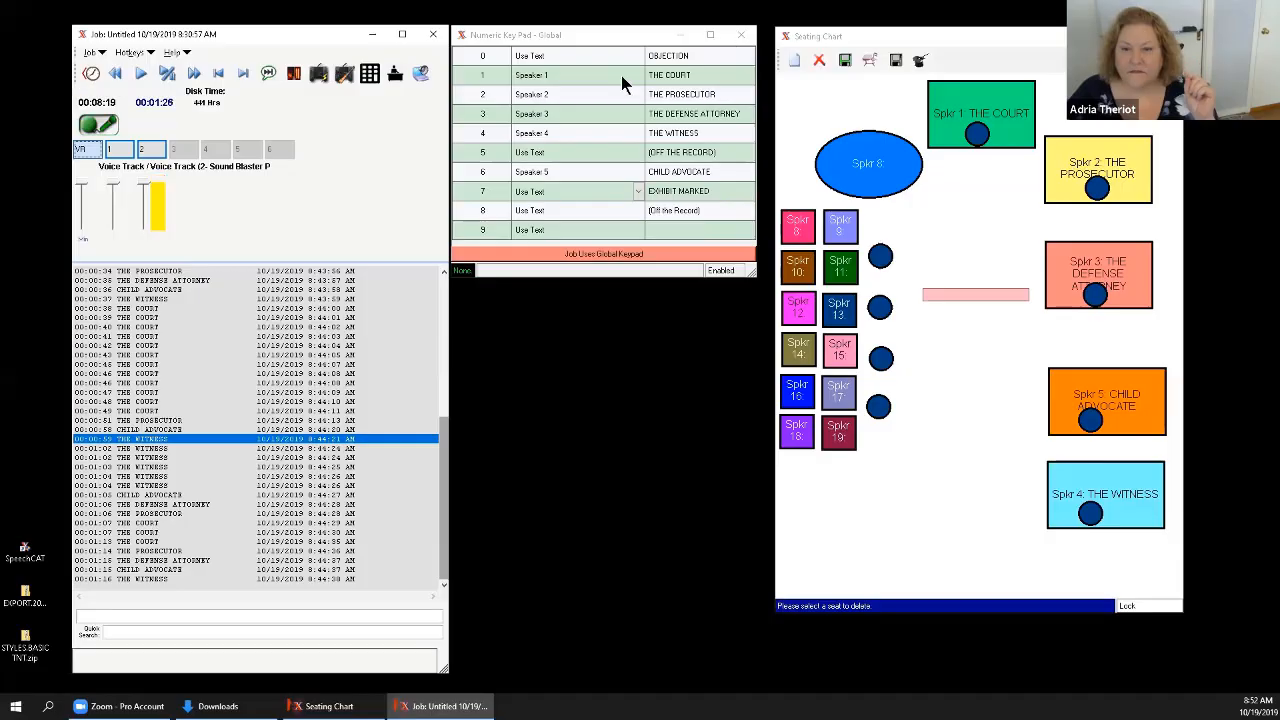
click(98, 124)
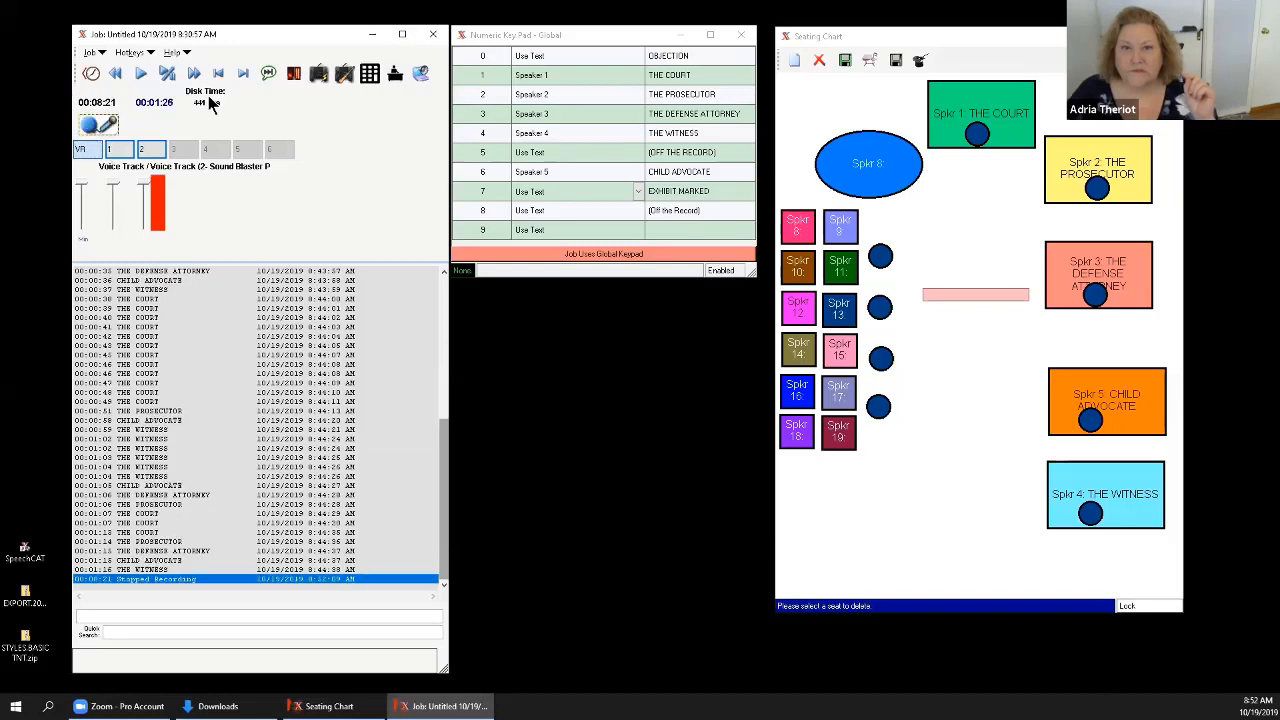
click(434, 35)
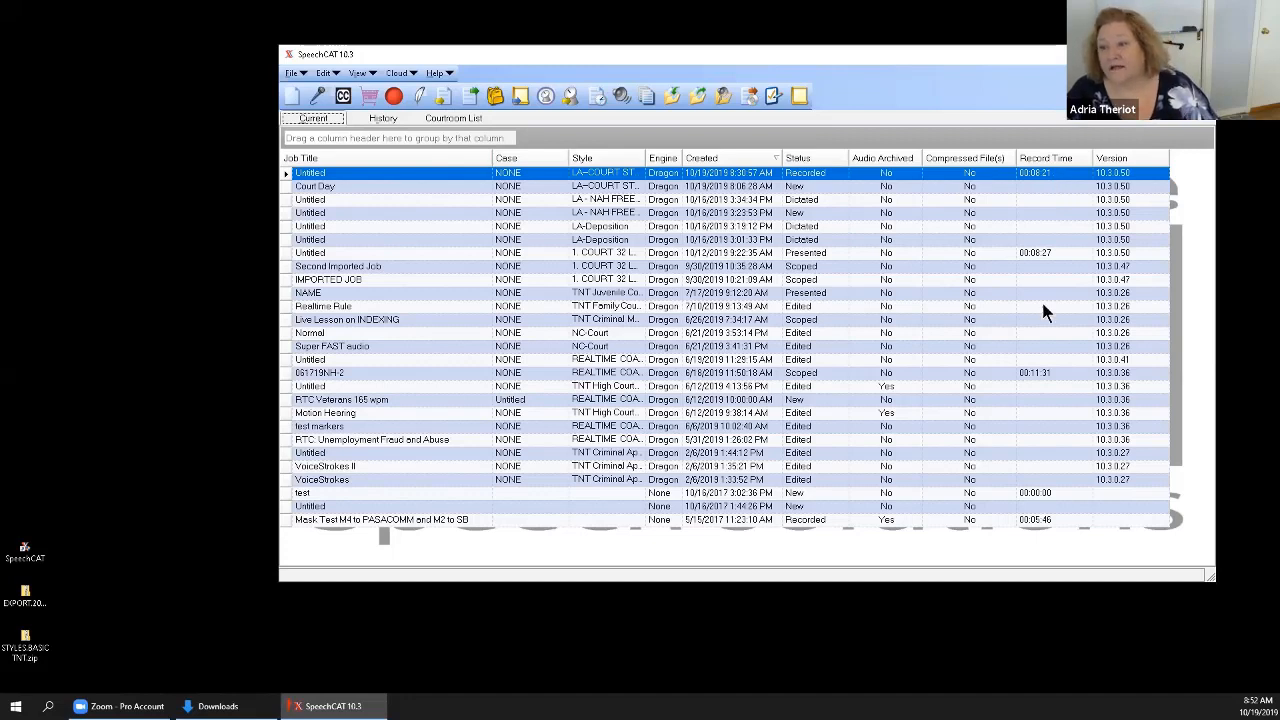
Look through the current, courtroom and history job lists, returning to the current jobs.
click(821, 376)
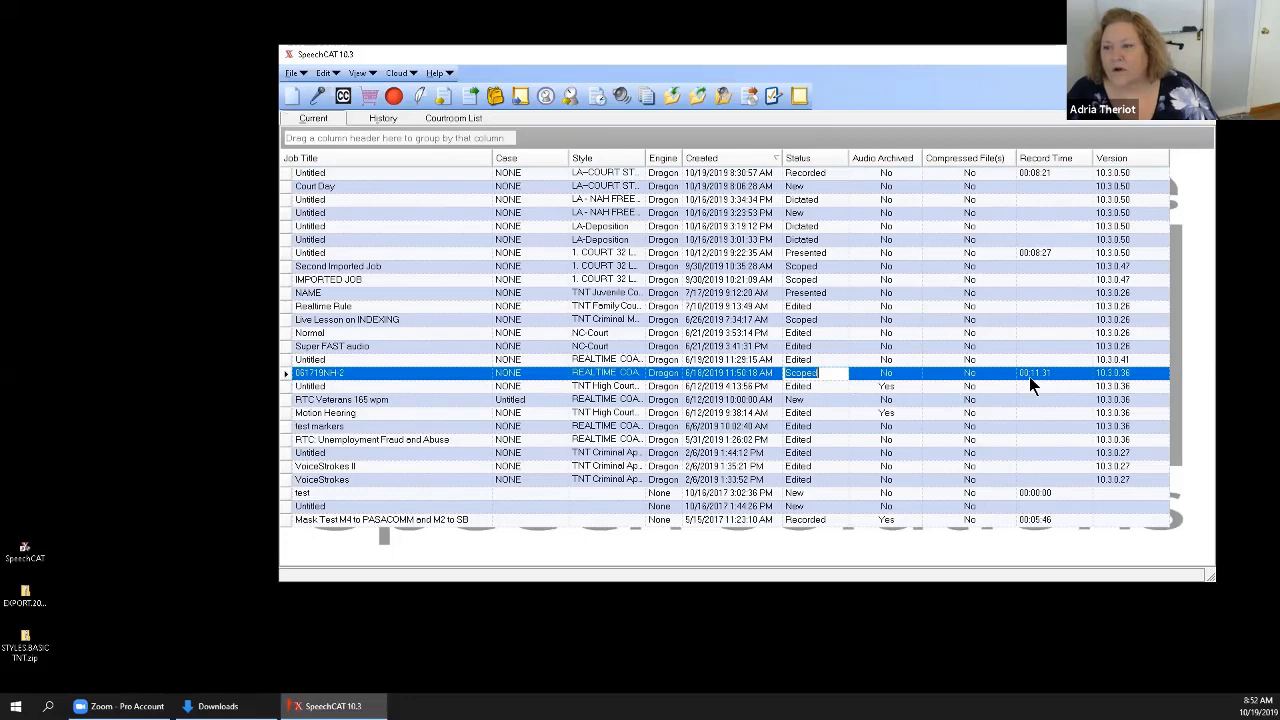
click(453, 118)
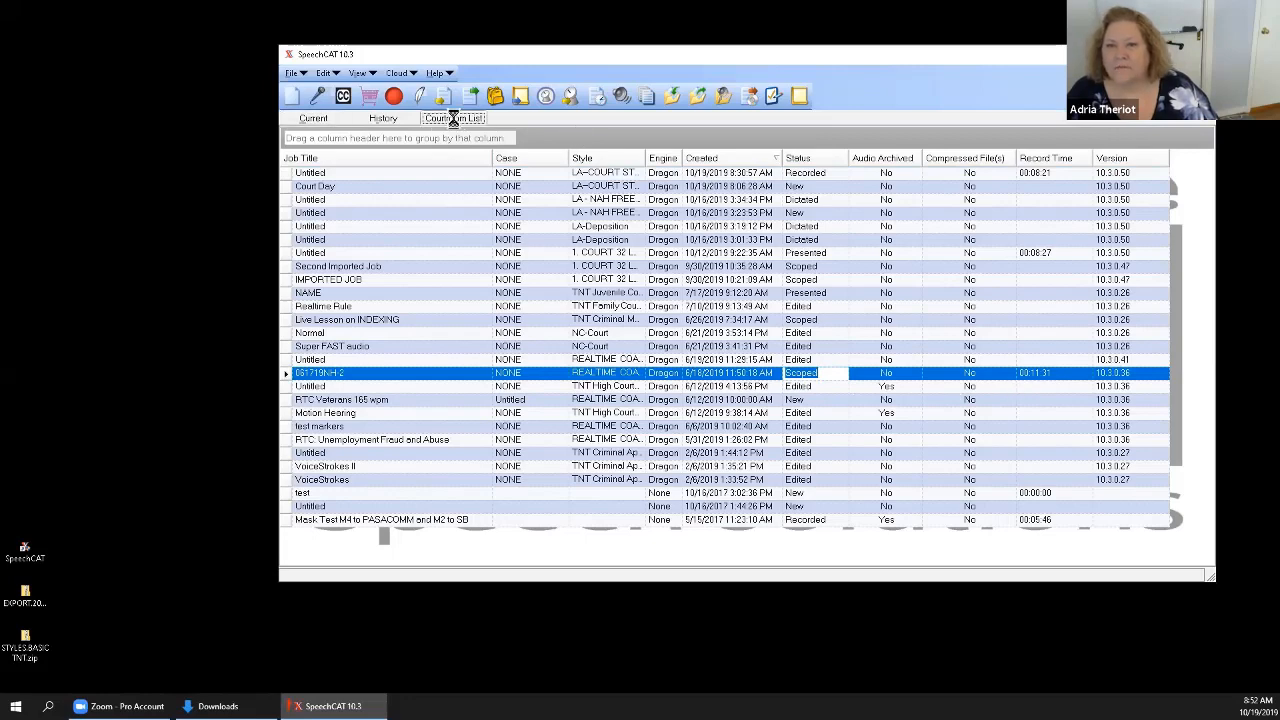
click(390, 118)
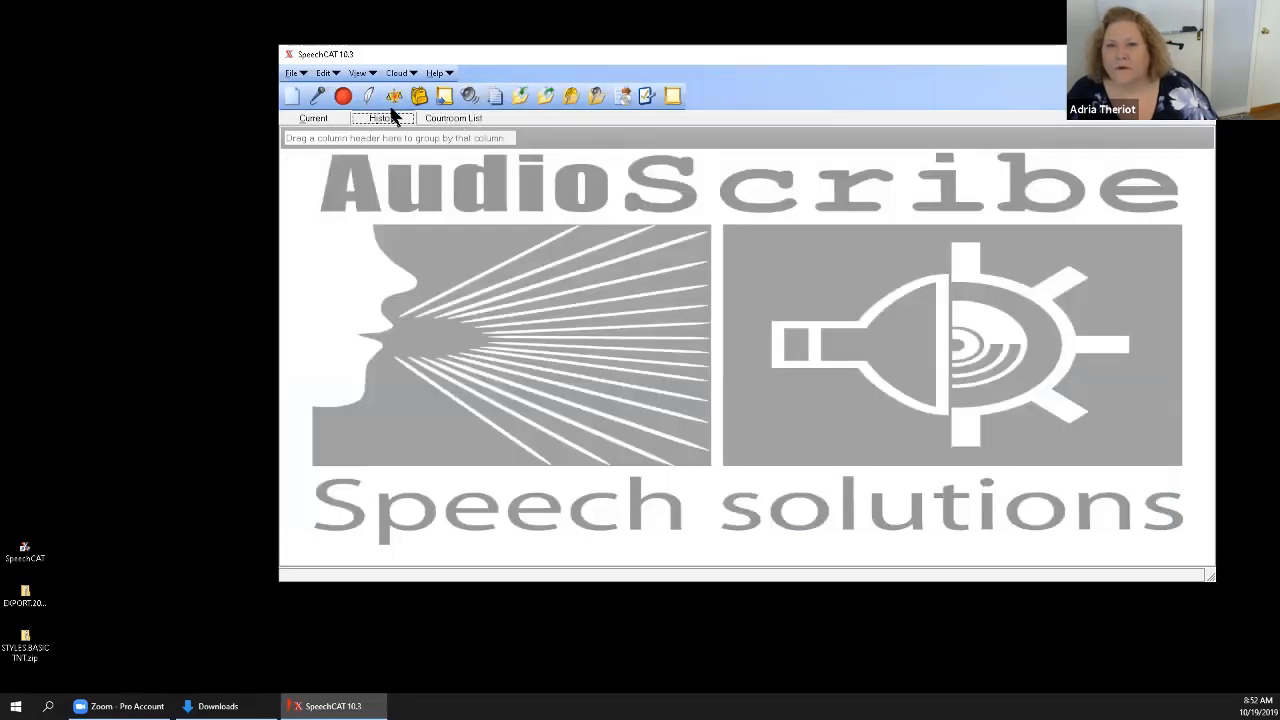
click(318, 120)
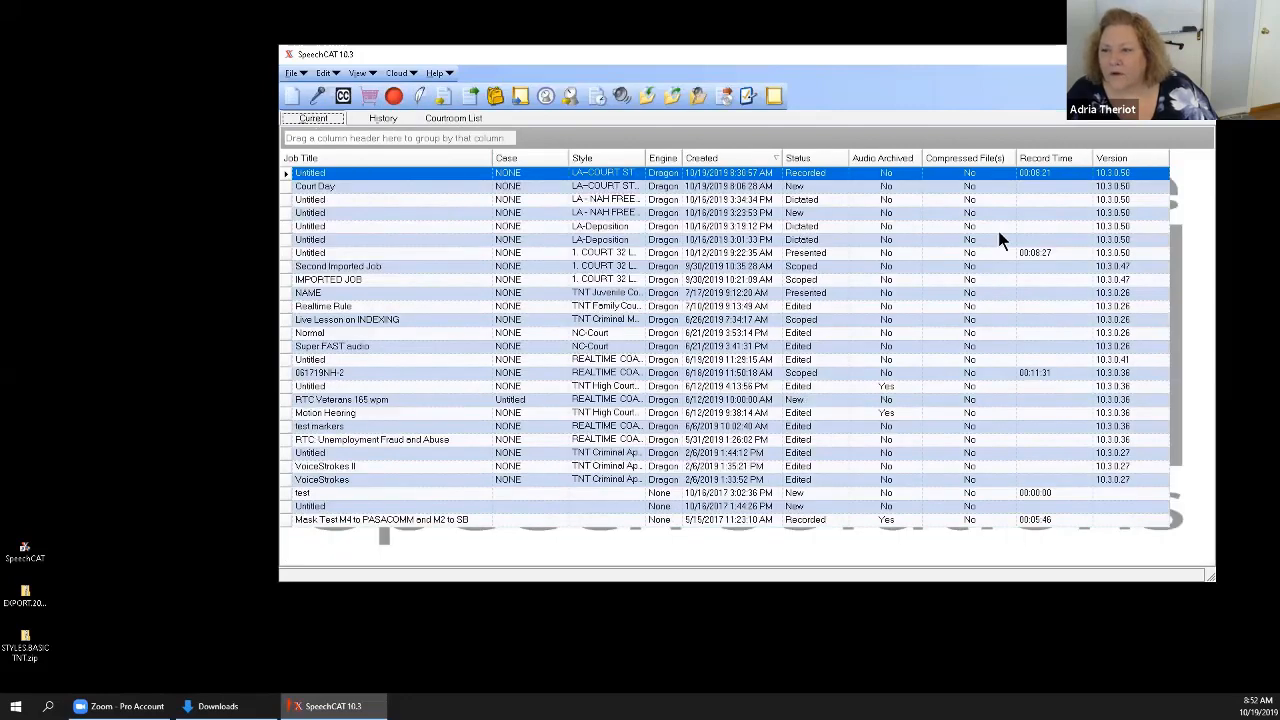
Try to open the 061719NH-2 job with the AccuSpeak Mask to SBP3 - PASA user profile and enlarge its audio and transcript panes.
click(287, 373)
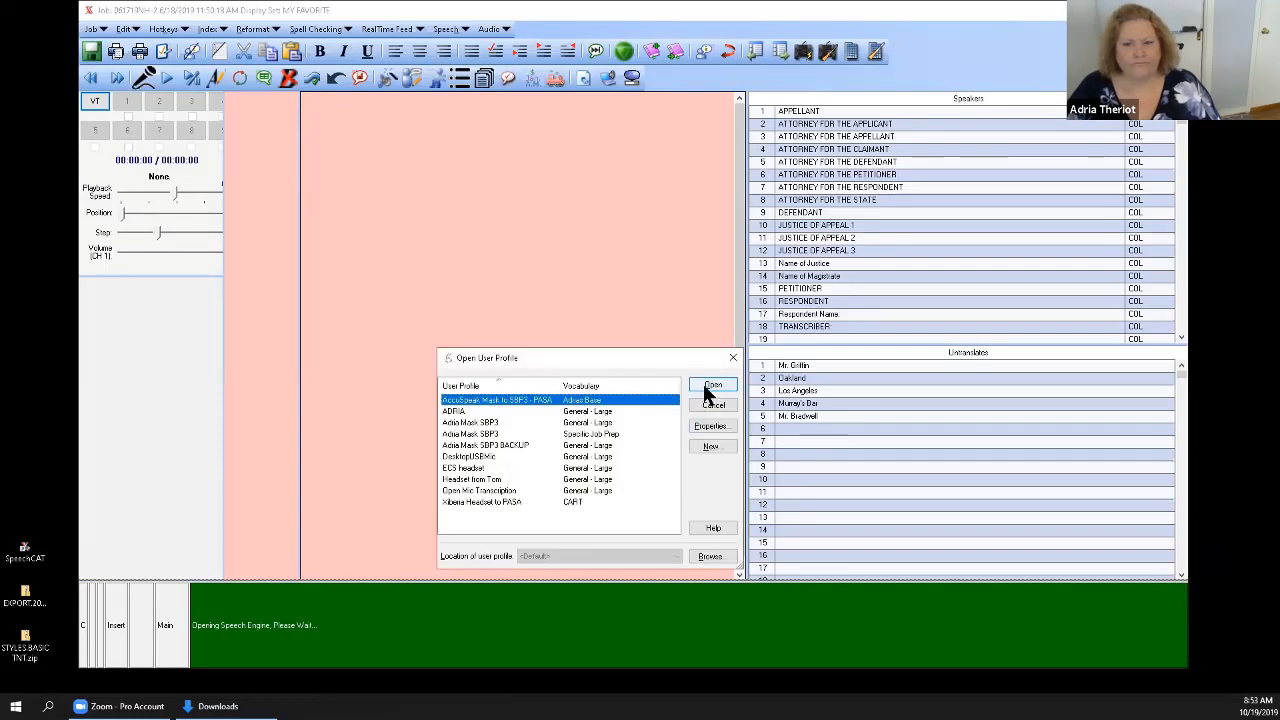
click(708, 388)
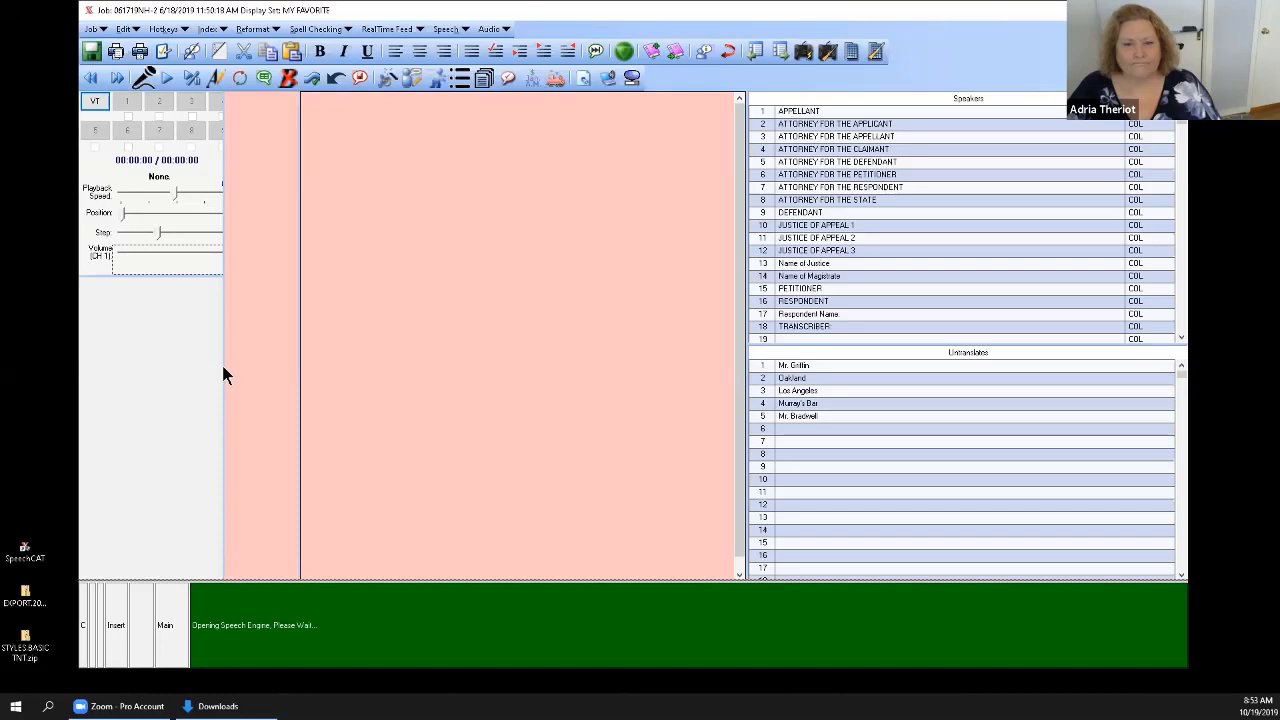
mouse_move(223, 366)
mouse_down()
mouse_move(277, 377)
mouse_move(245, 376)
mouse_up()
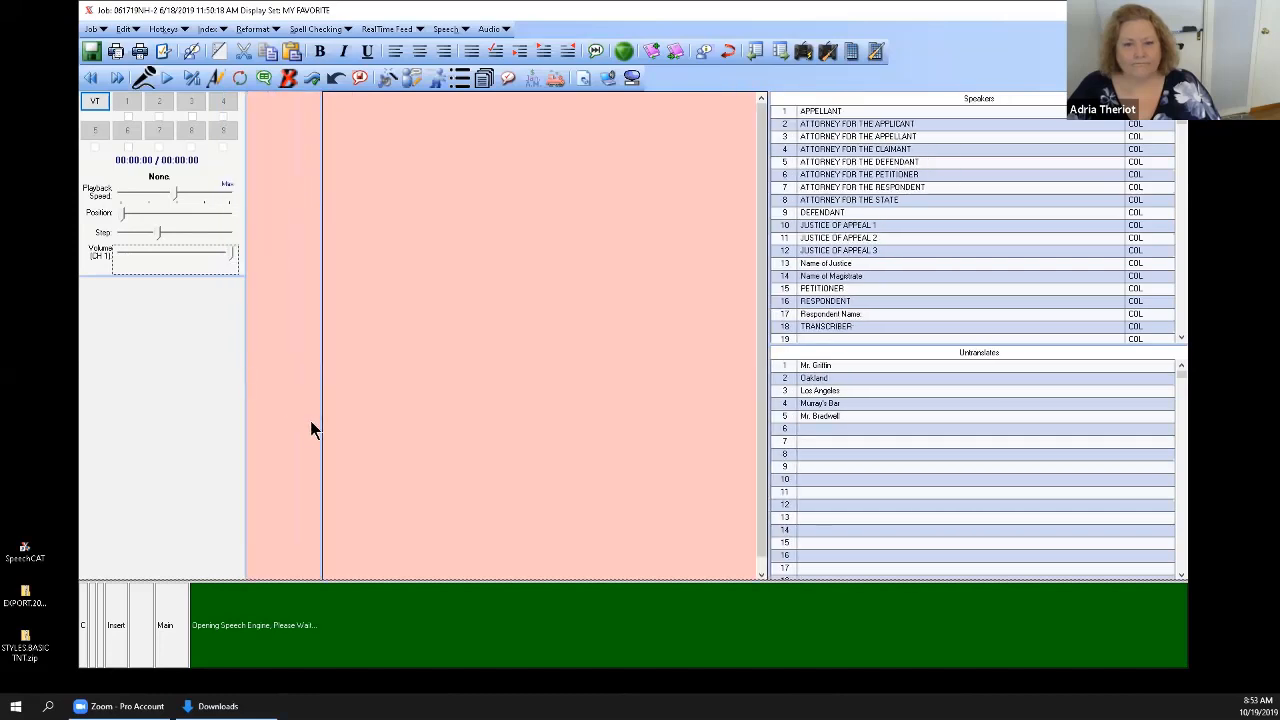
drag(242, 581, 248, 623)
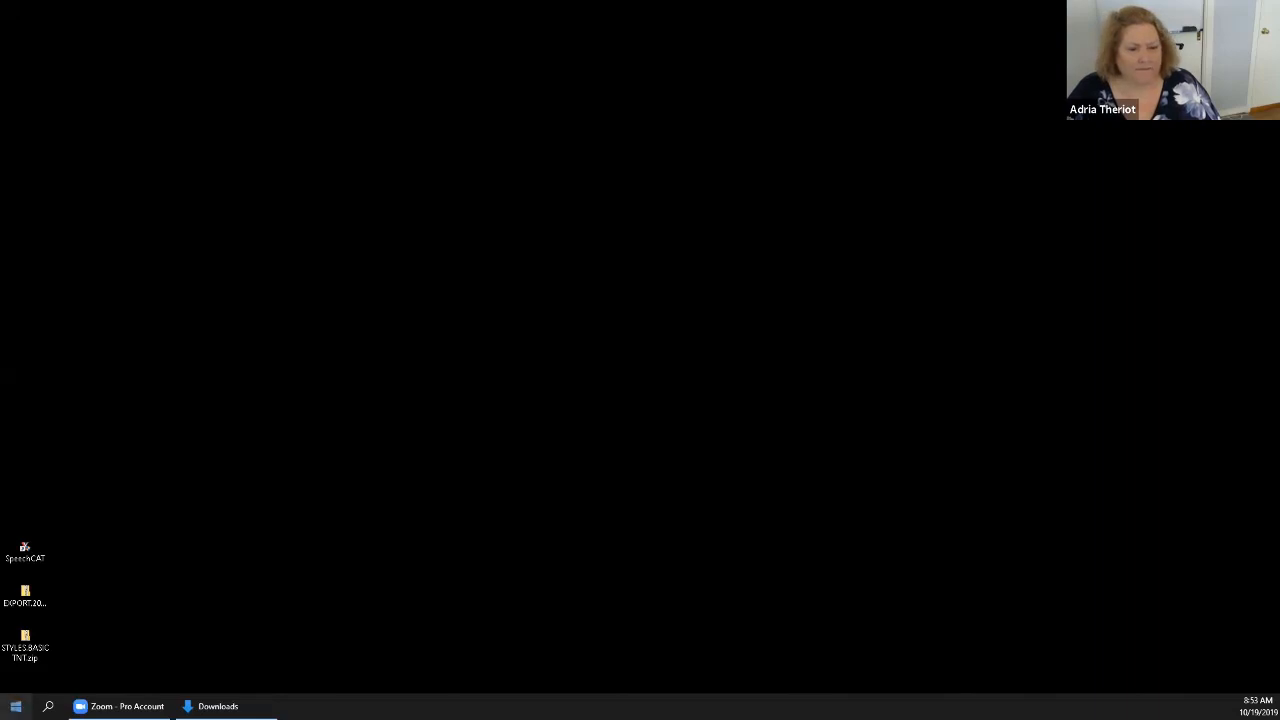
Restart SpeechCAT to bring back the list of current jobs.
key(super)
click(466, 558)
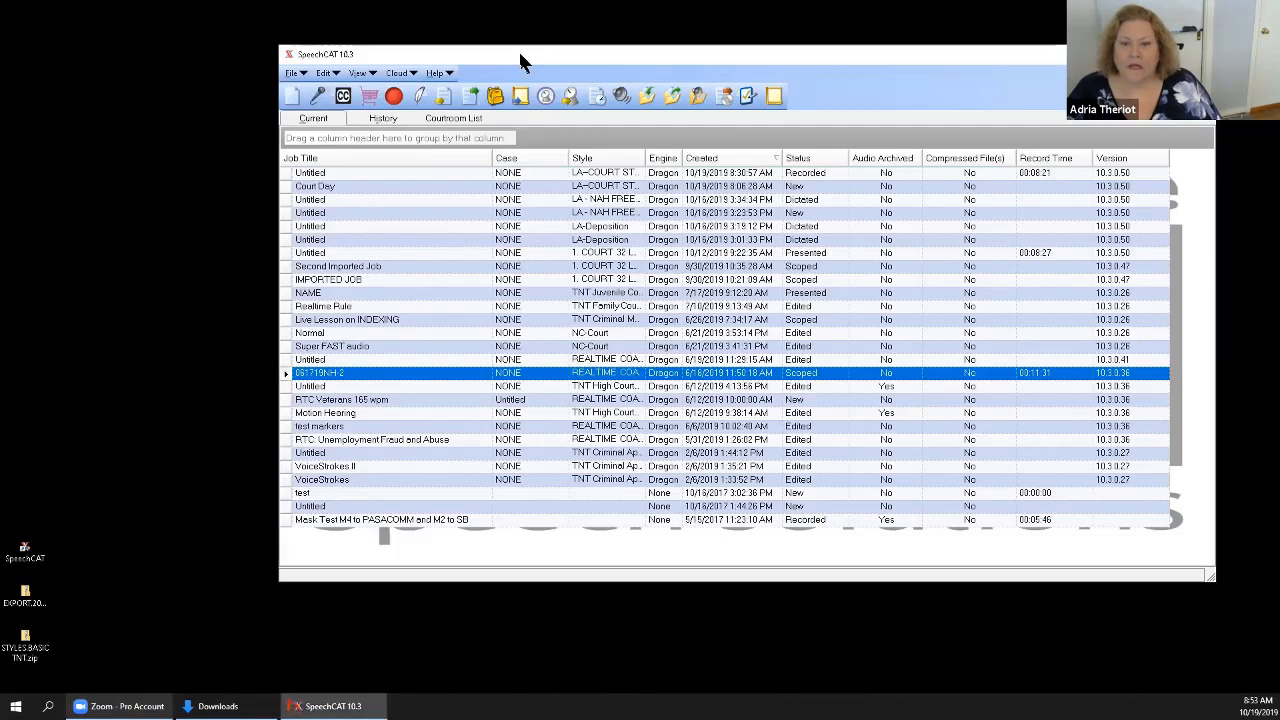
Show the files belonging to the 061719NH-2 job in a maximized window.
drag(457, 57, 391, 58)
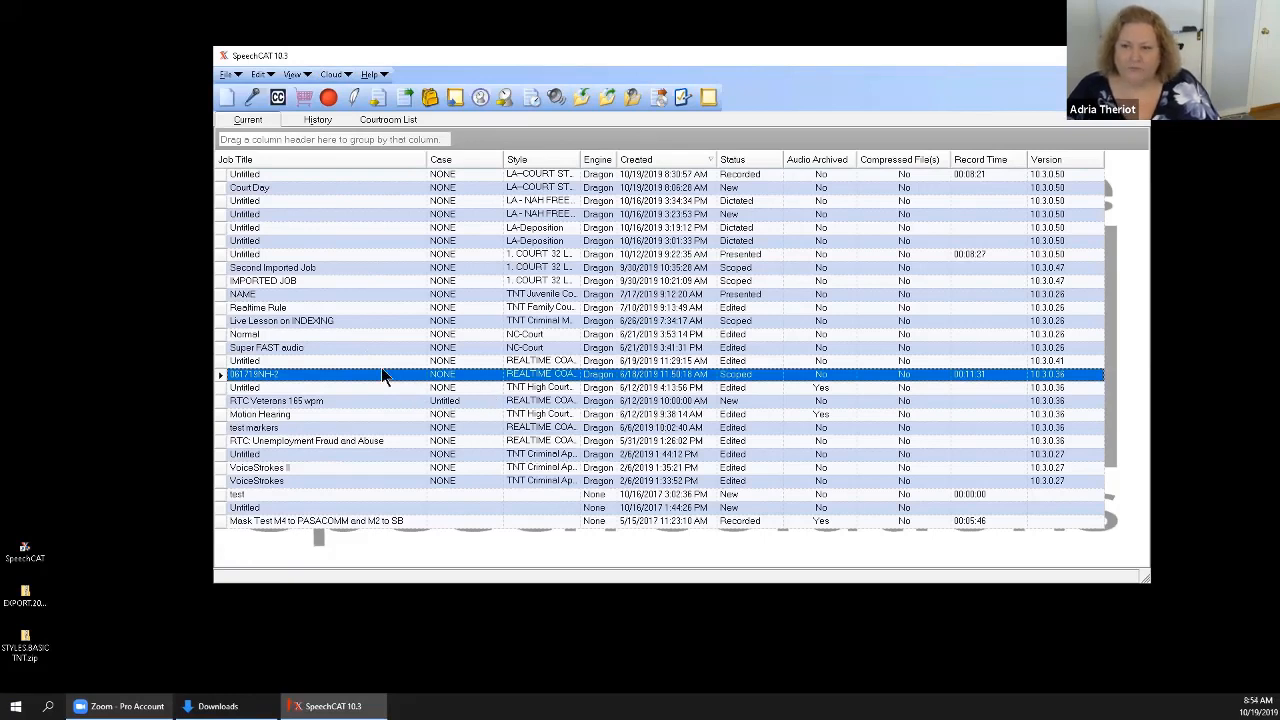
click(295, 78)
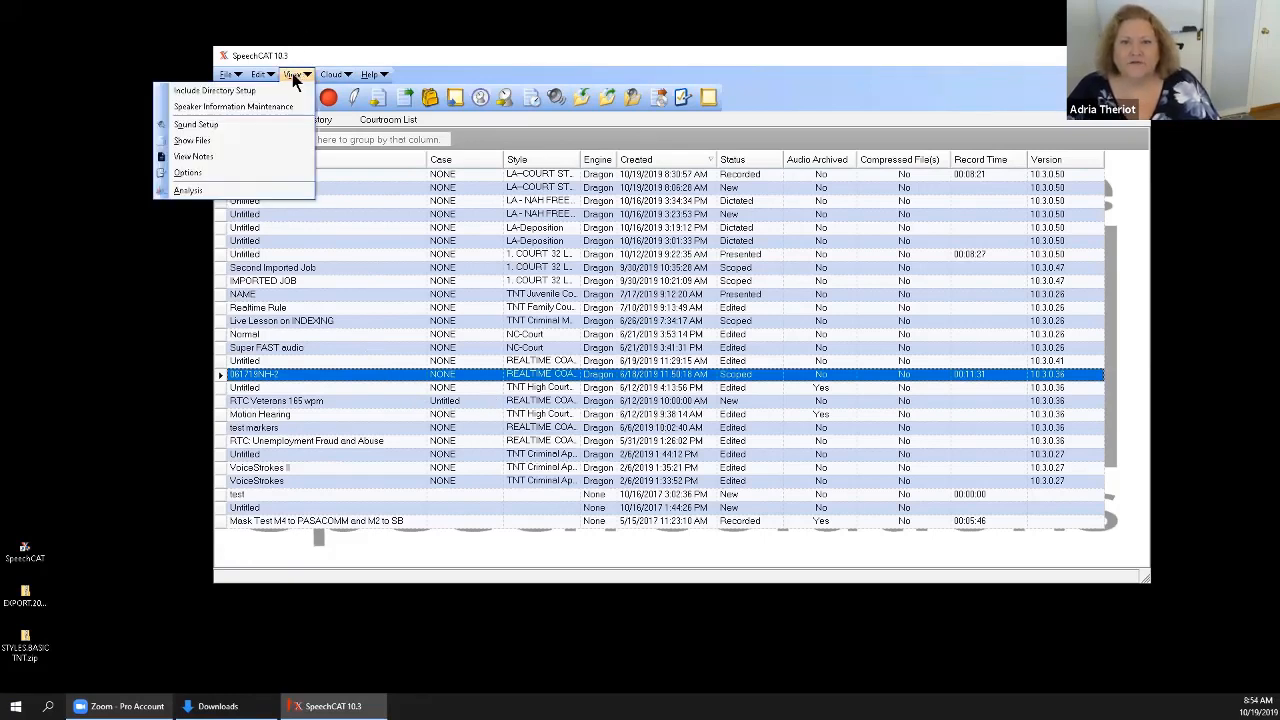
click(263, 147)
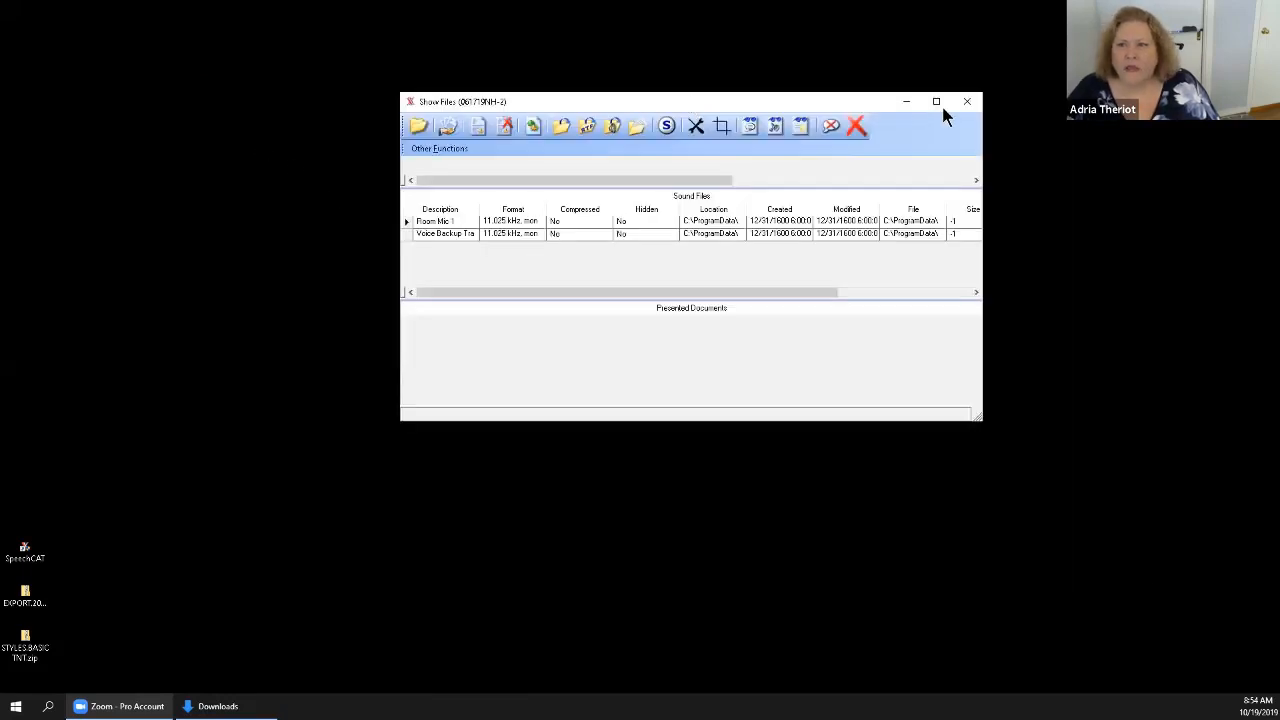
click(941, 100)
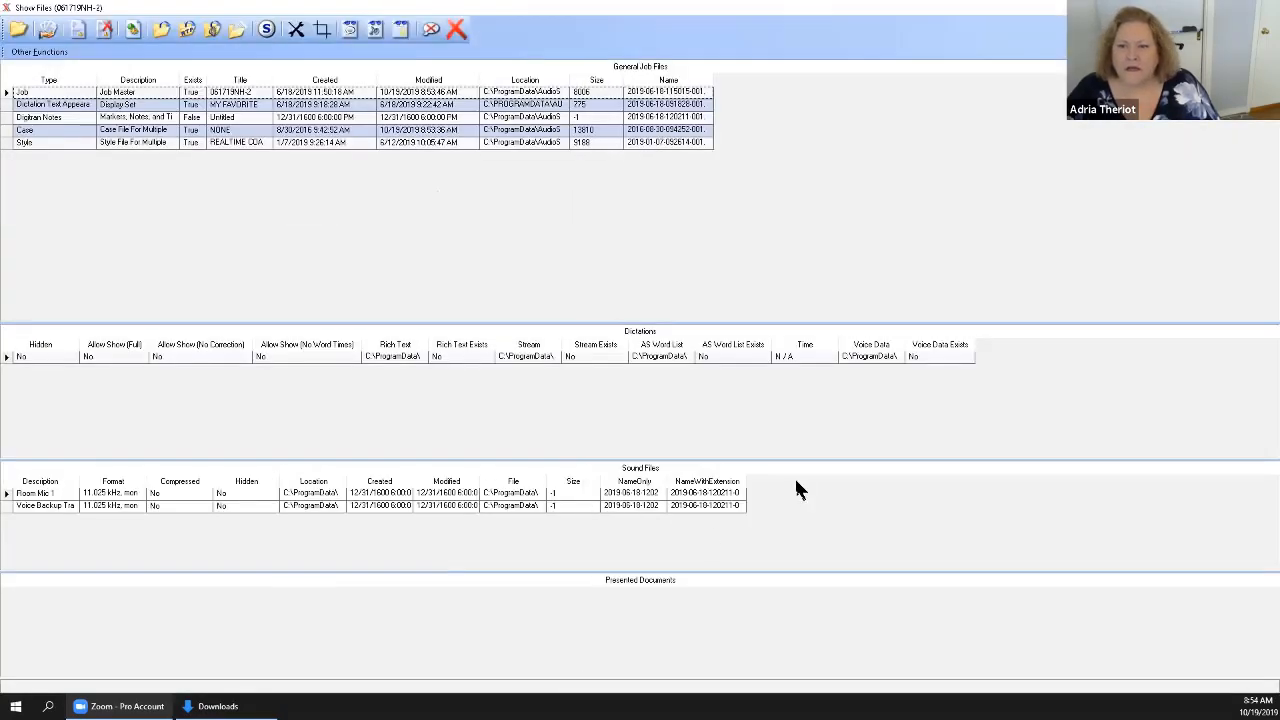
Examine the Room Mic 1 and Voice Backup sound files, widening the NameOnly and Location columns, and close the file listing.
click(12, 493)
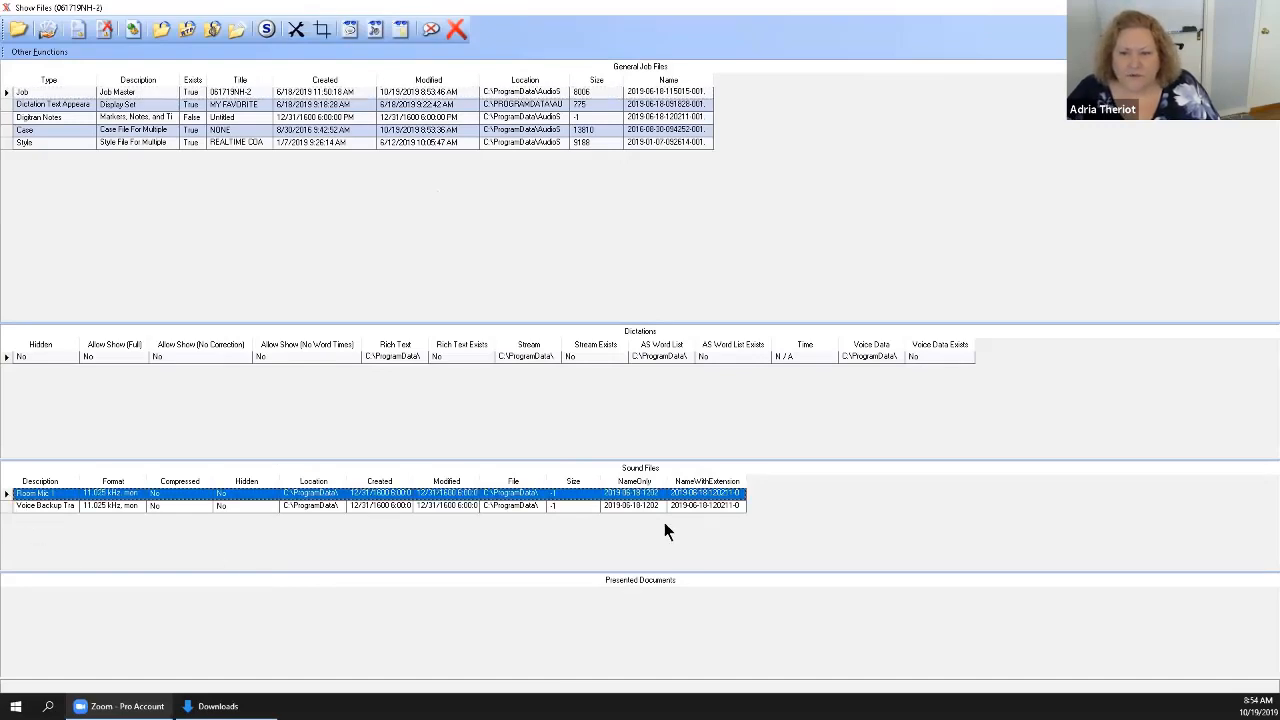
click(571, 506)
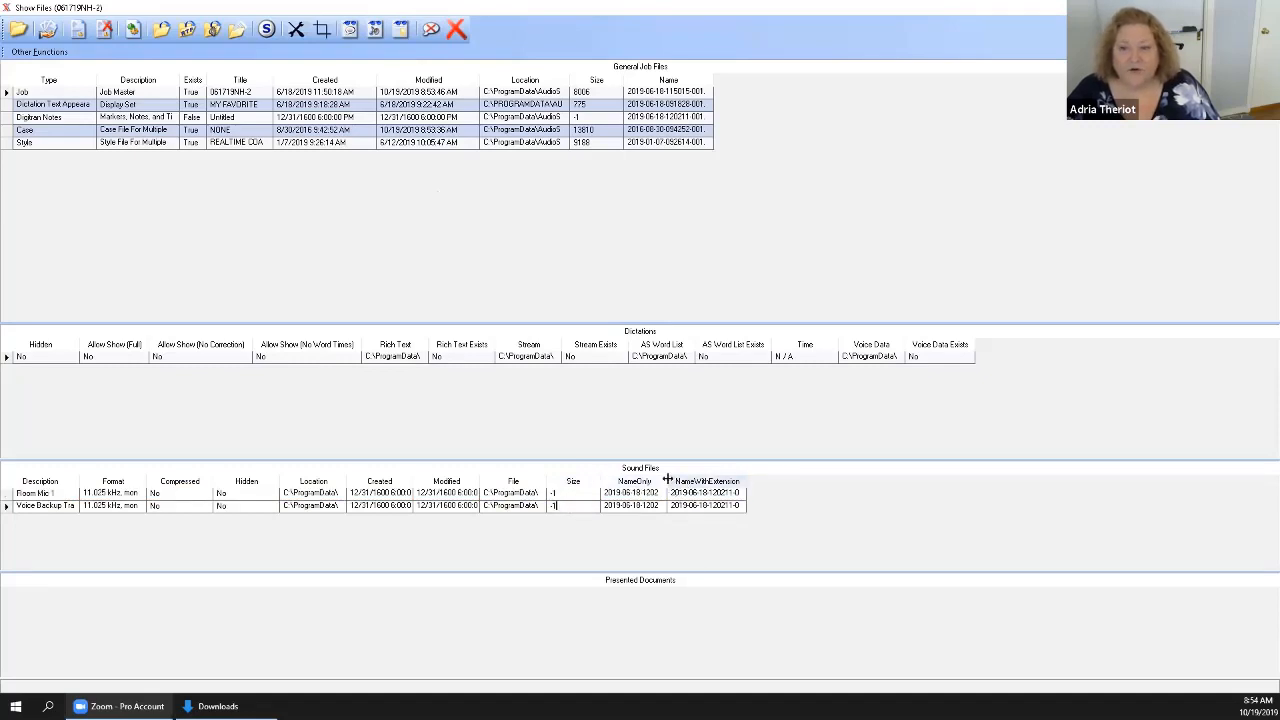
drag(667, 480, 706, 475)
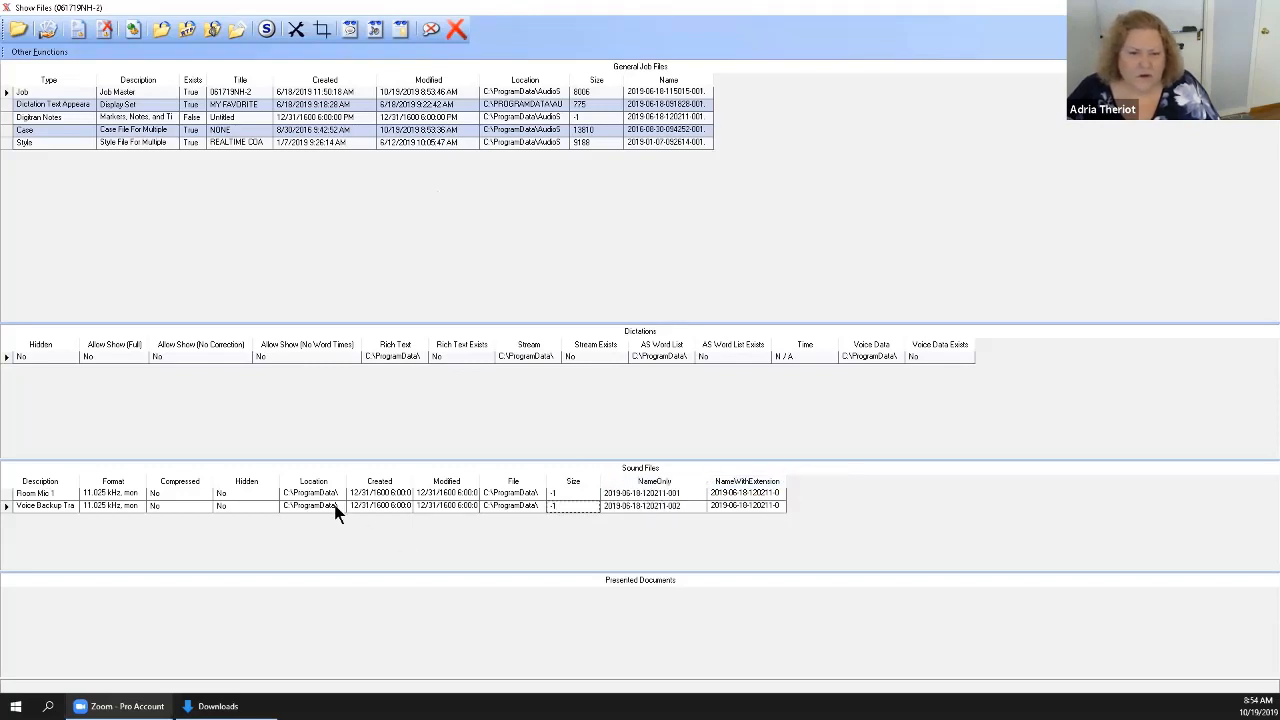
drag(352, 484, 459, 481)
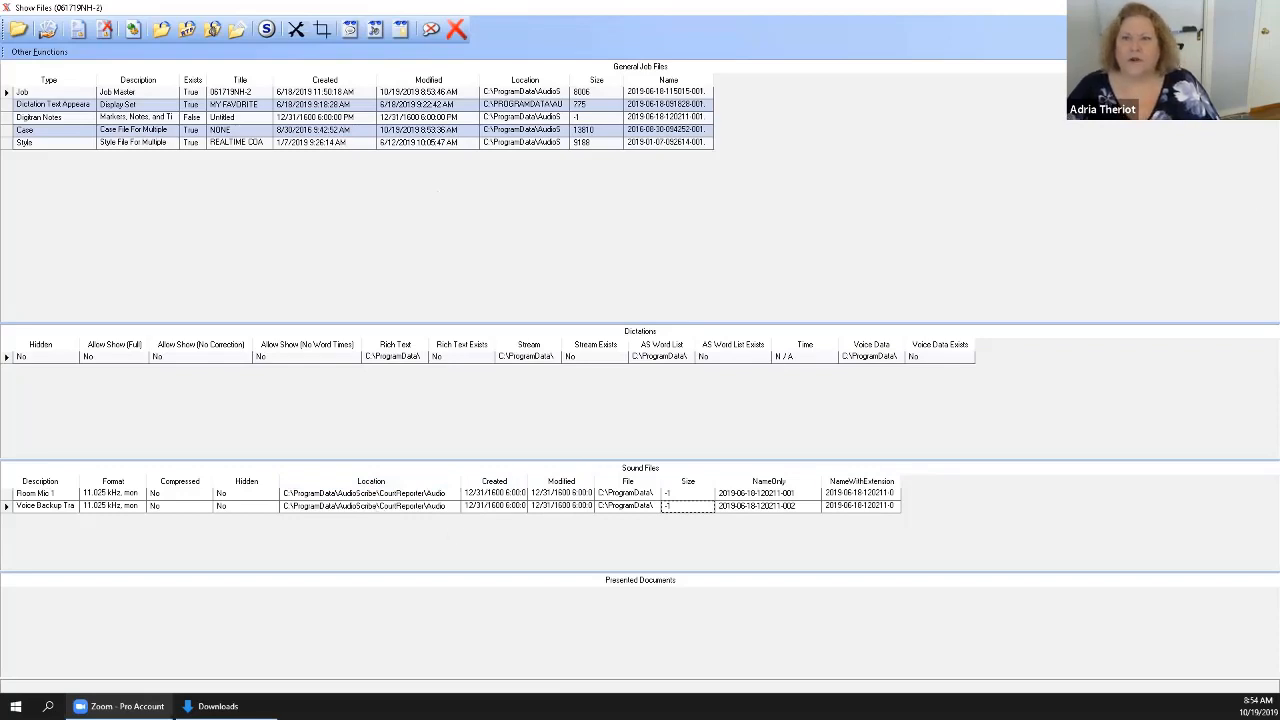
click(1265, 8)
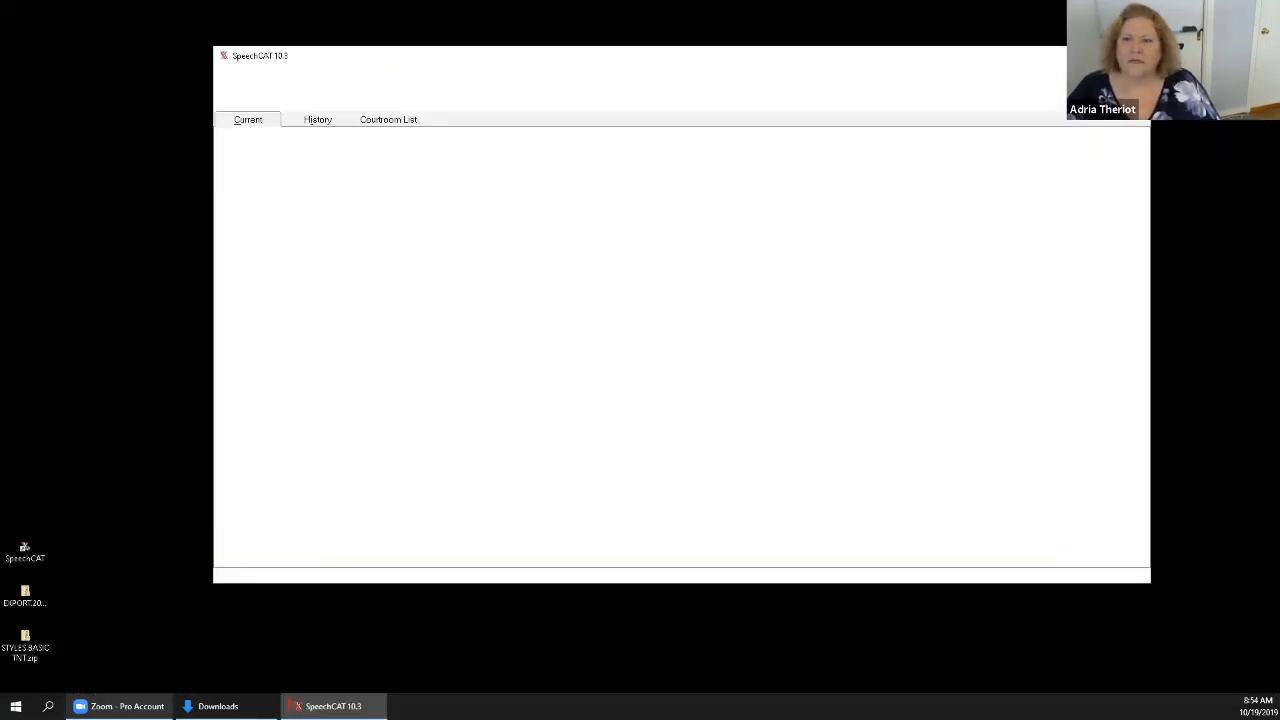
Open the program's Recording options and turn off Use Standard Audio Path.
click(681, 96)
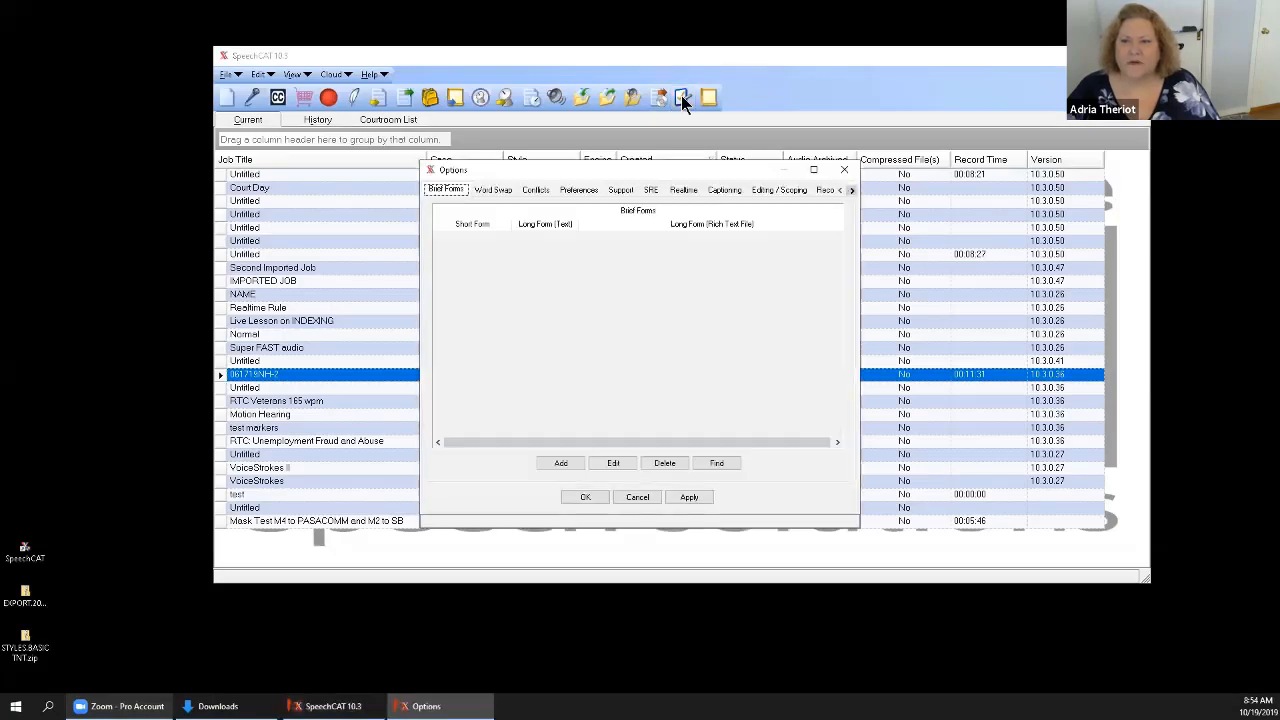
click(493, 190)
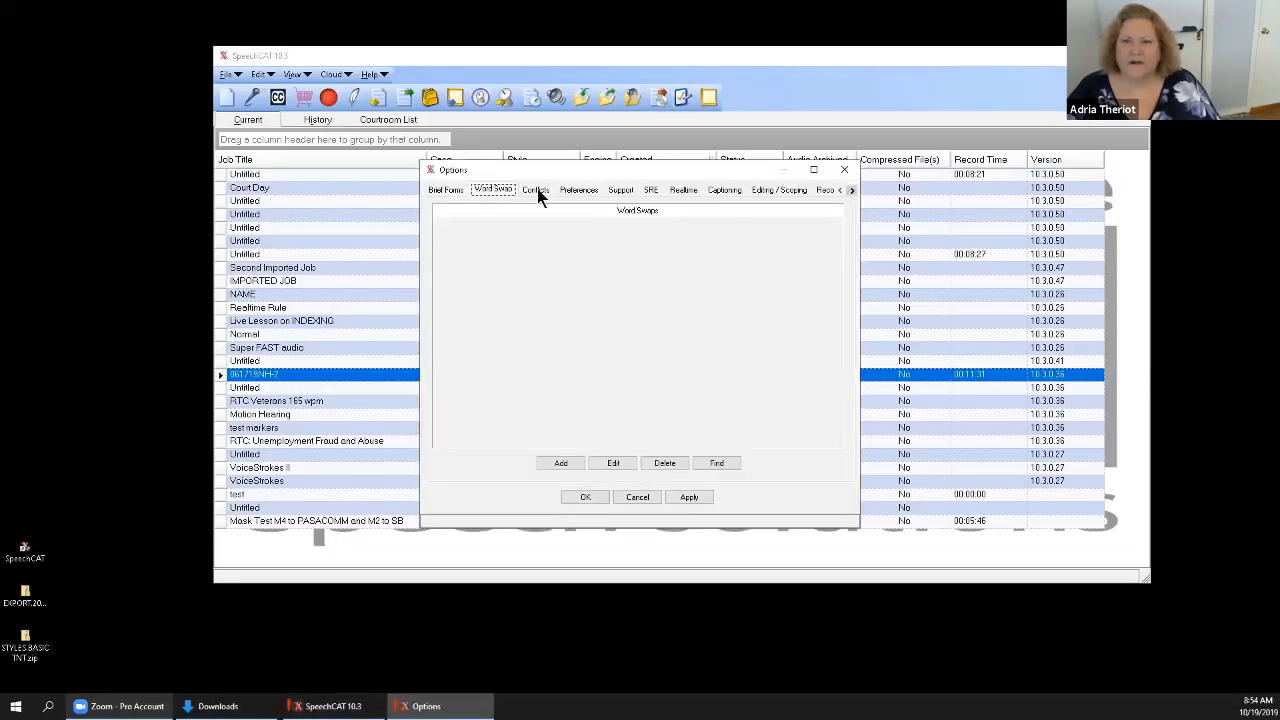
click(537, 192)
click(580, 191)
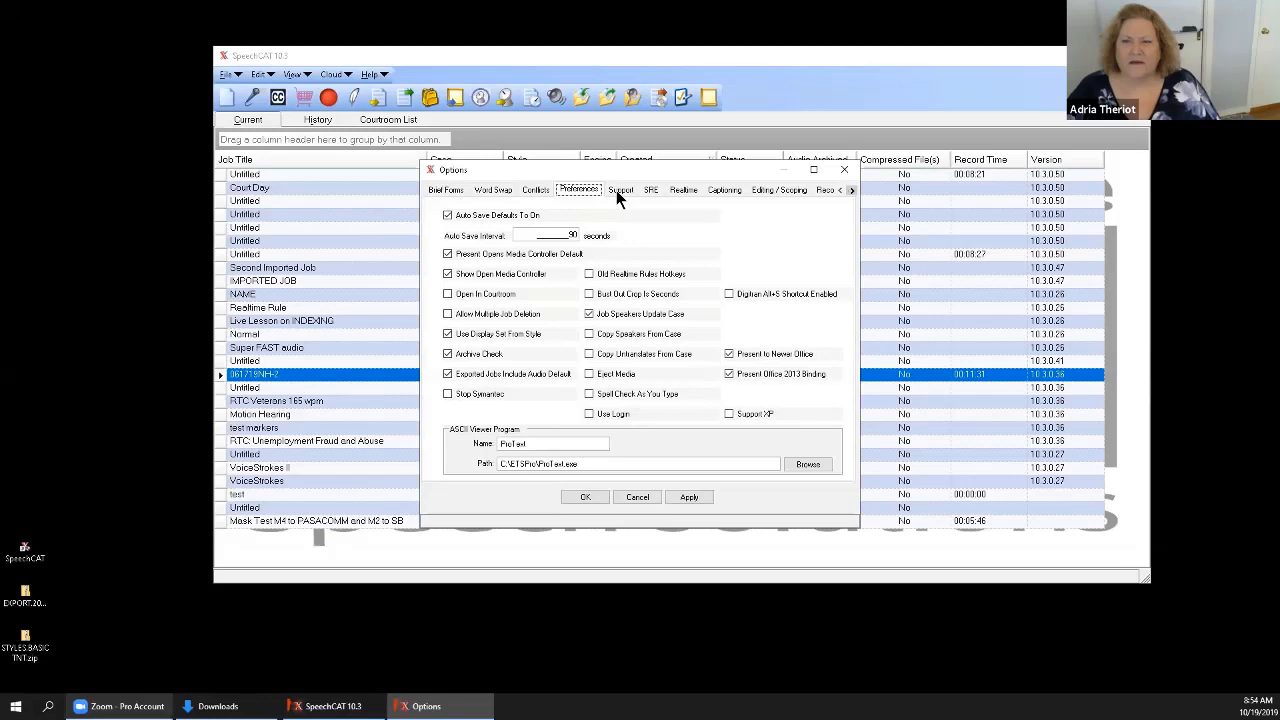
click(618, 191)
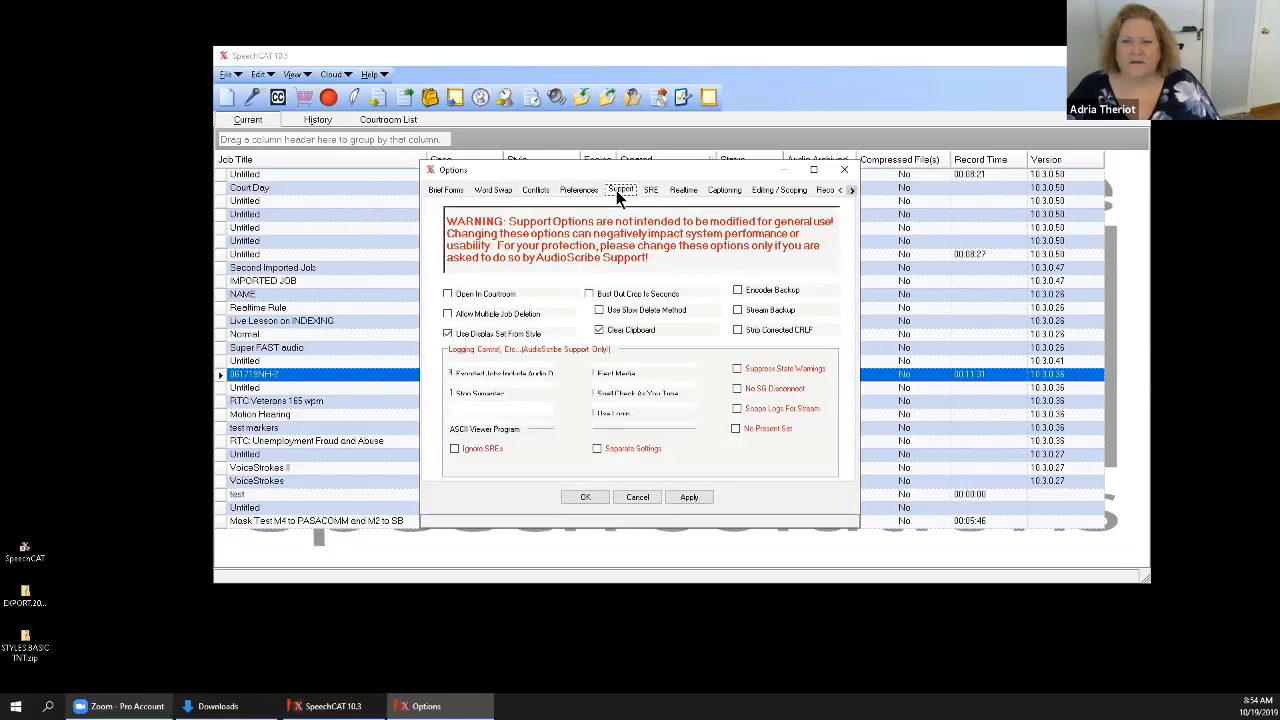
click(826, 191)
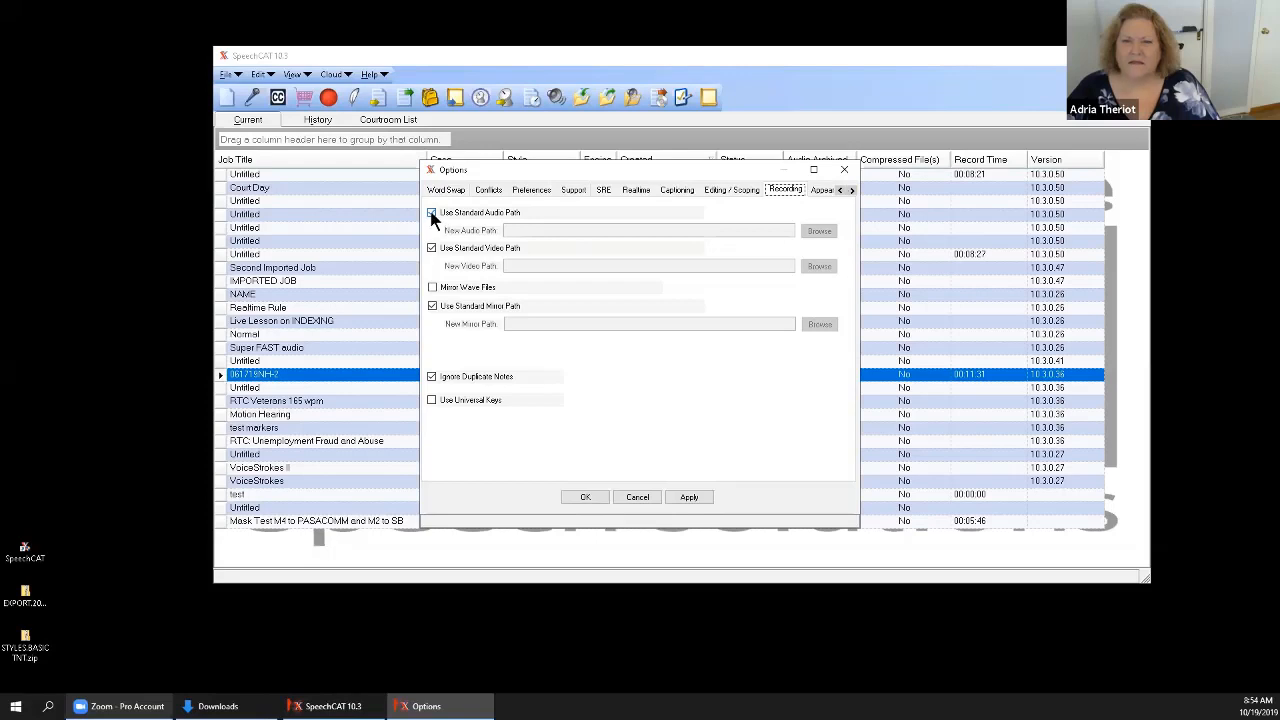
click(431, 213)
Try setting the new audio path to the root of the AS 1TB EHD (F:) drive.
click(821, 232)
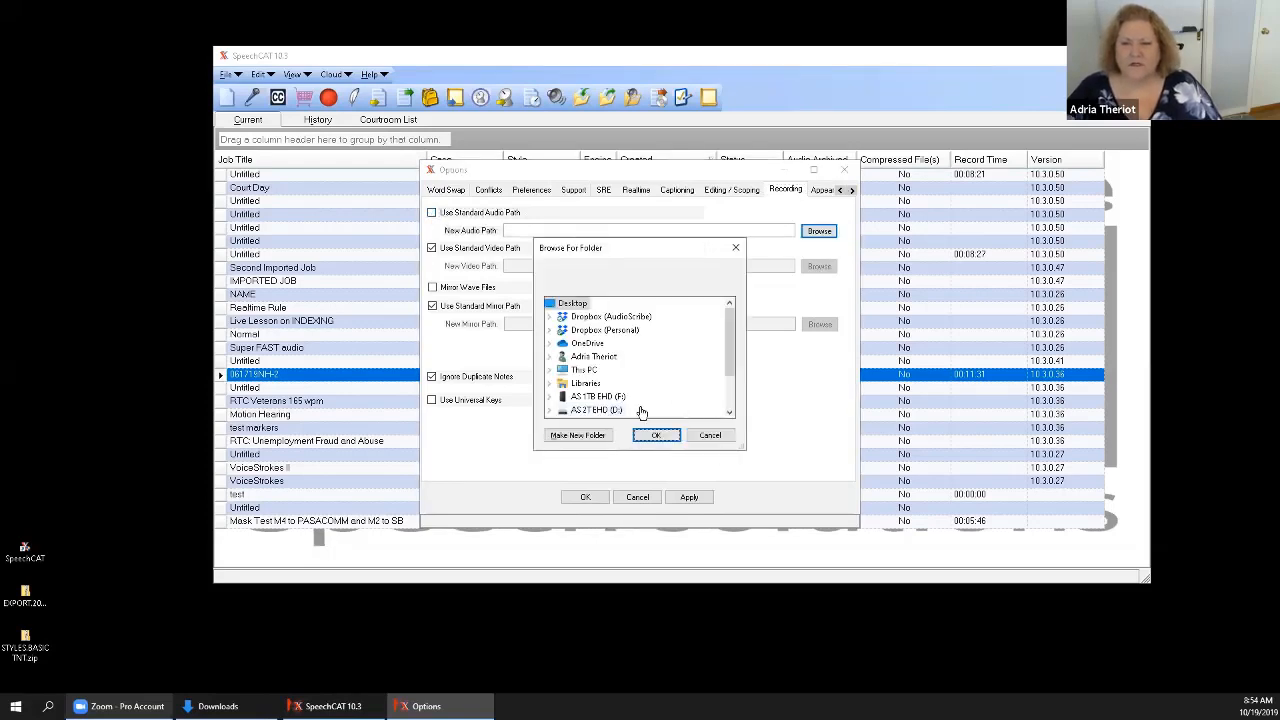
double_click(600, 397)
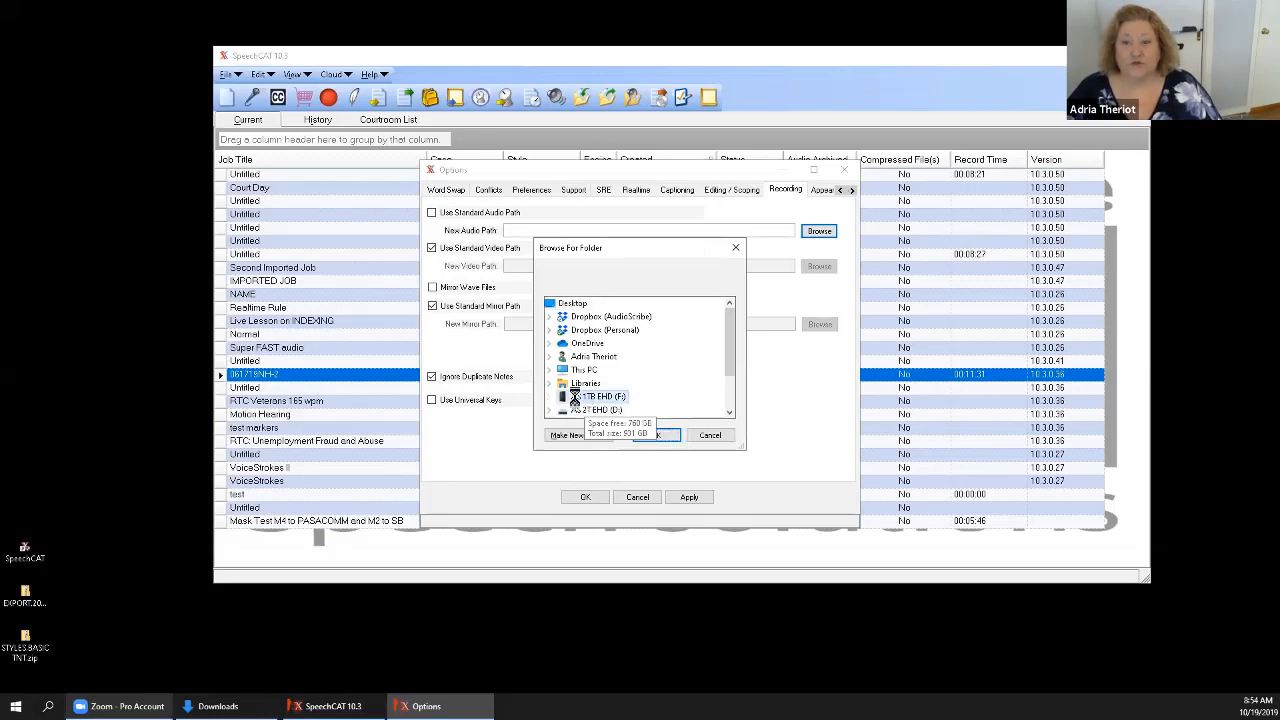
click(729, 412)
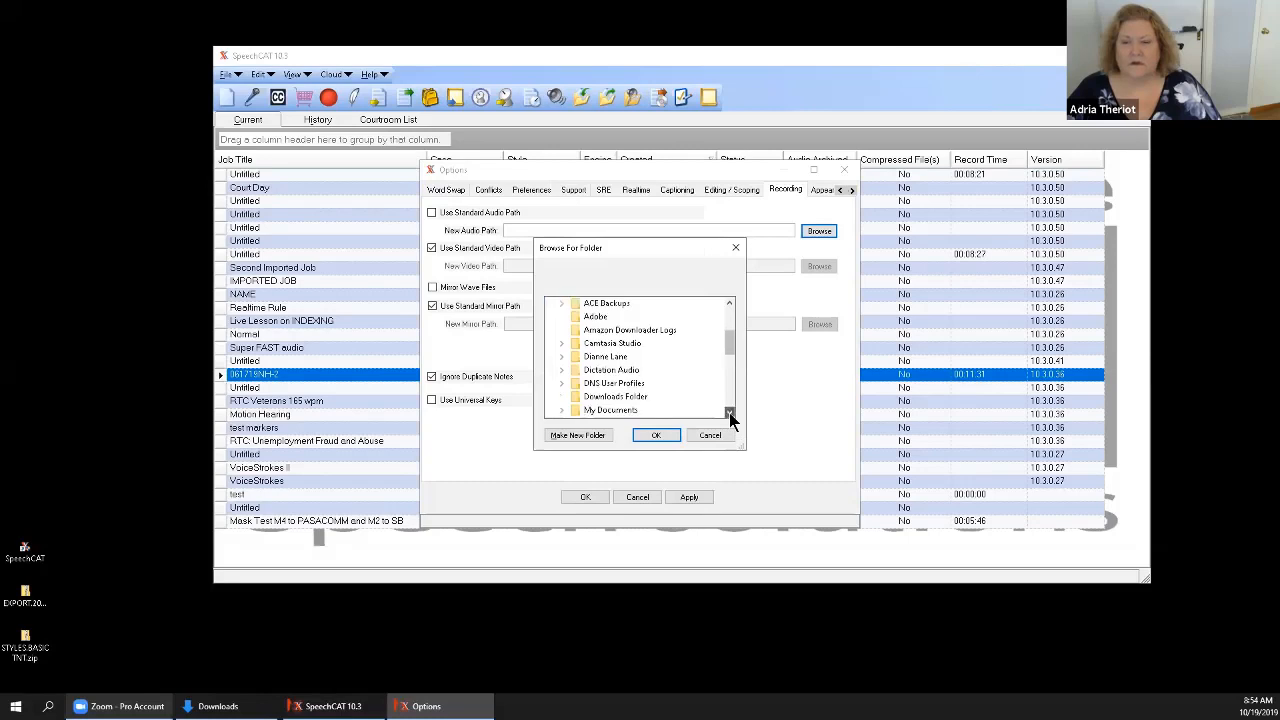
click(729, 412)
click(729, 412)
click(729, 412)
click(729, 412)
click(729, 412)
click(729, 412)
click(729, 412)
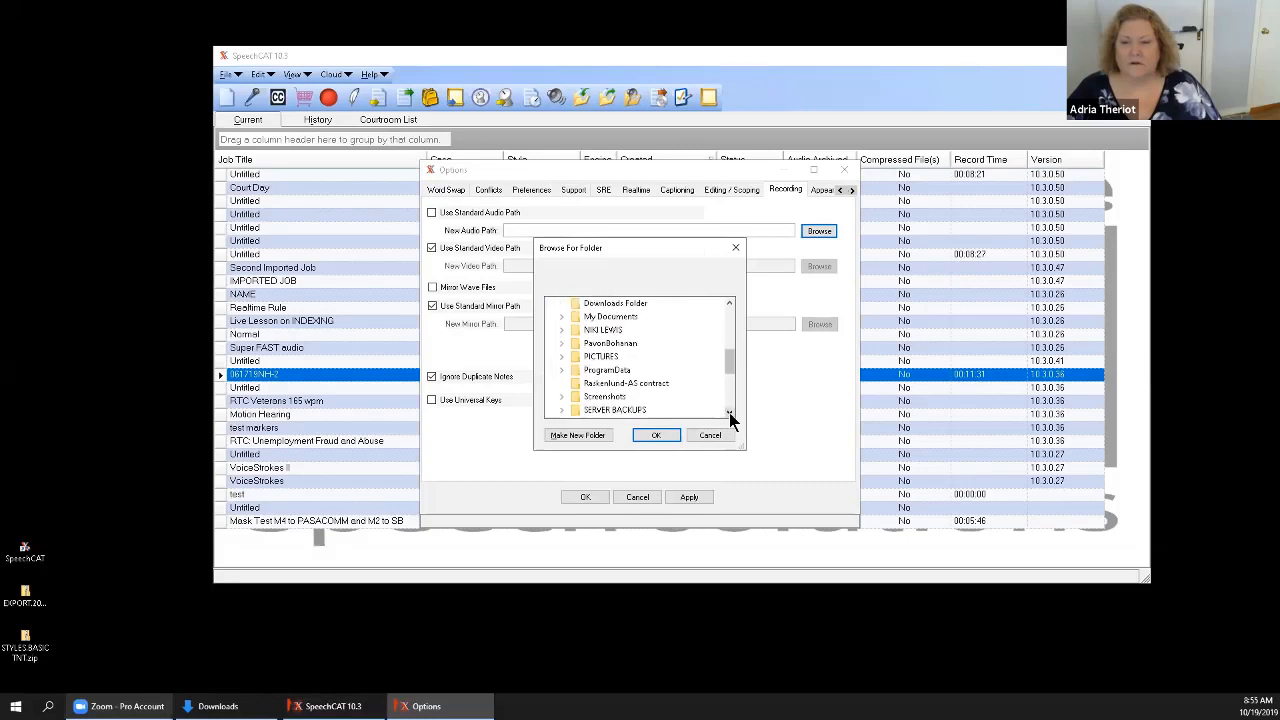
click(729, 412)
click(729, 412)
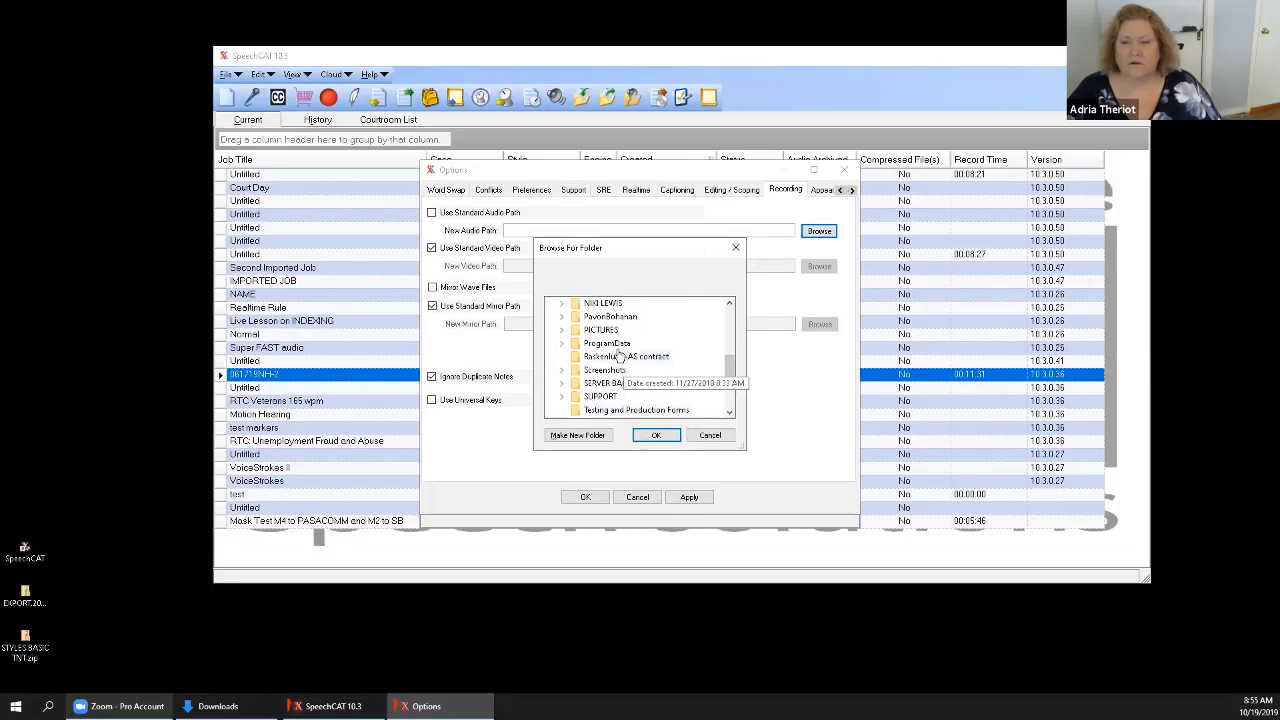
click(650, 436)
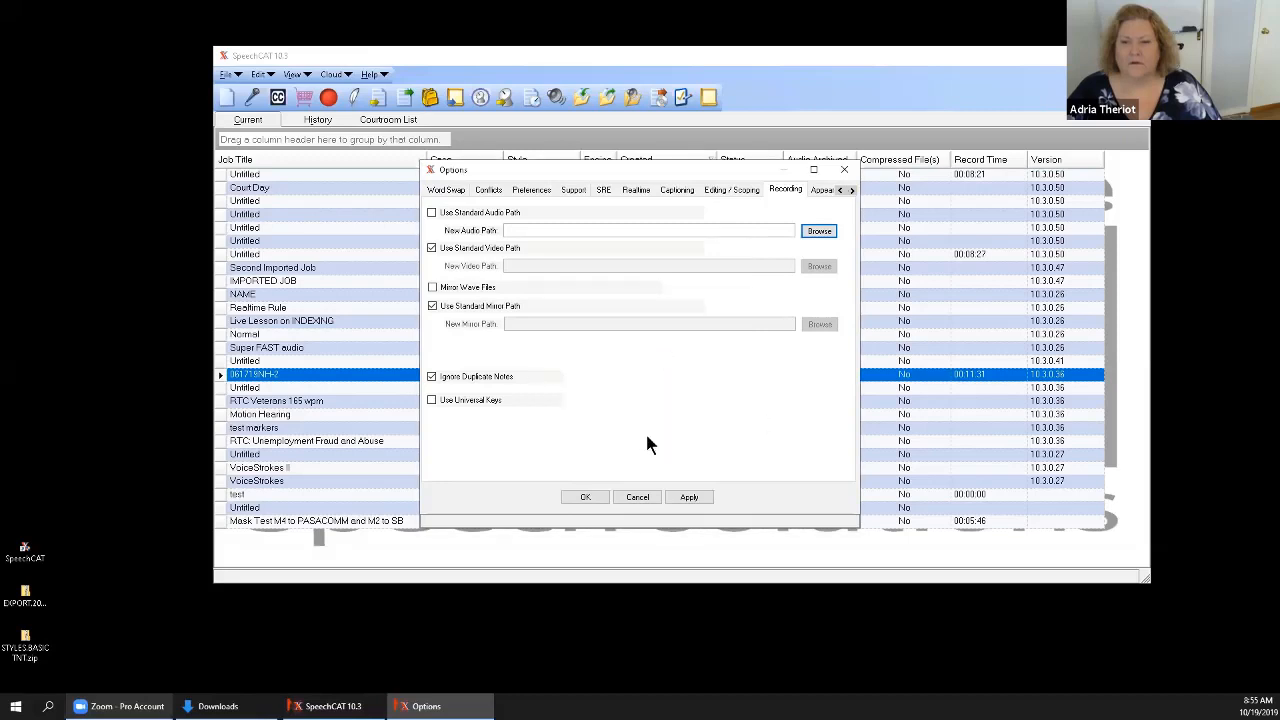
Try changing the new audio path to the root of the AS 2T EHD (D:) drive.
click(815, 234)
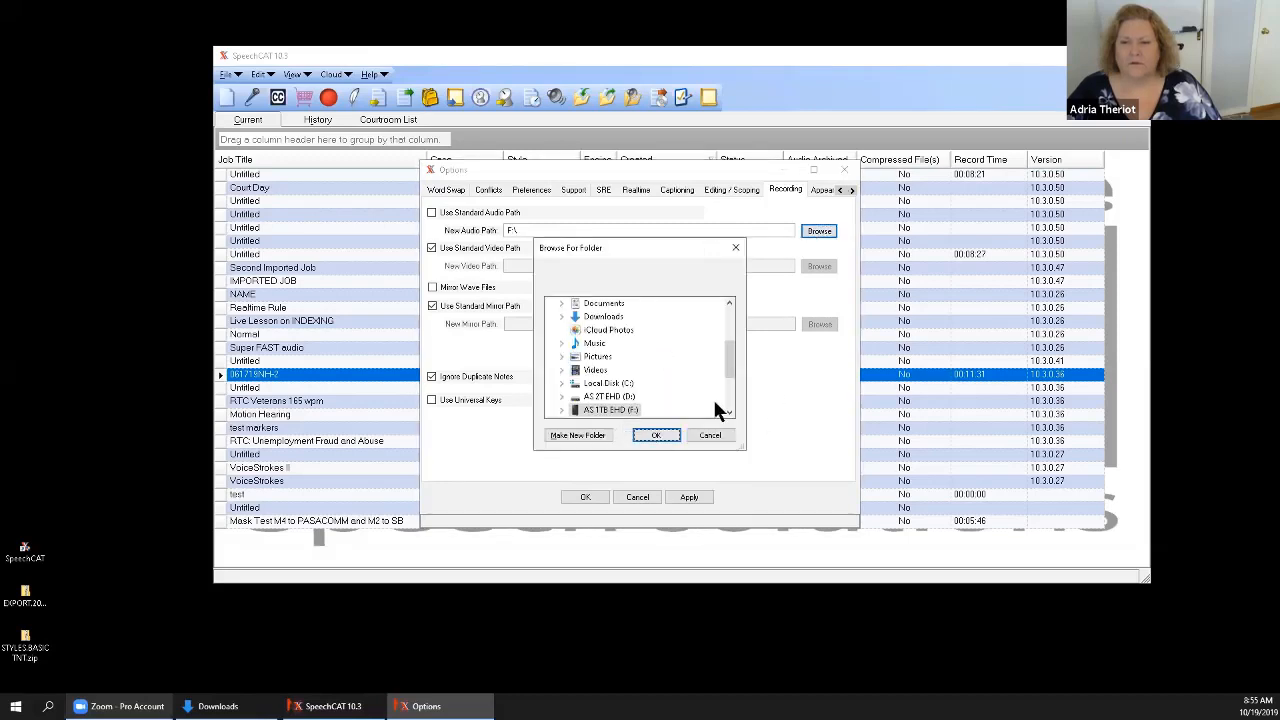
mouse_move(731, 363)
mouse_down()
mouse_move(730, 390)
mouse_move(729, 363)
mouse_up()
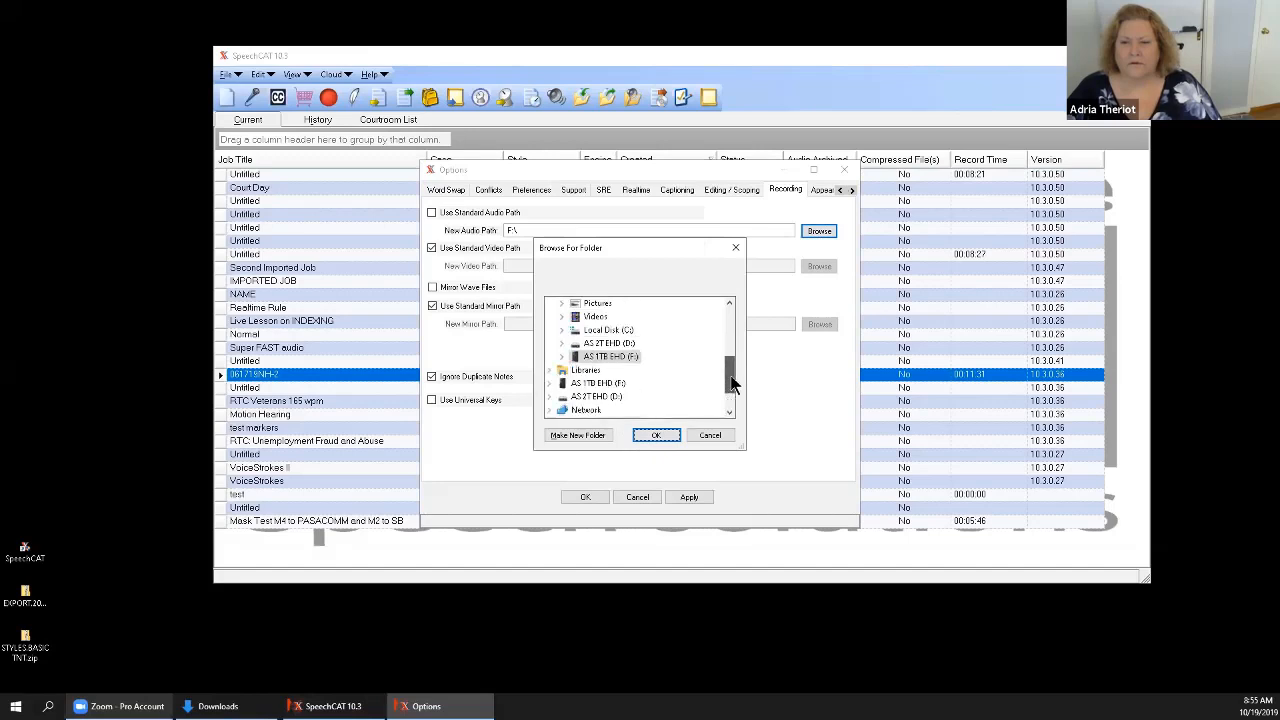
click(622, 347)
click(649, 434)
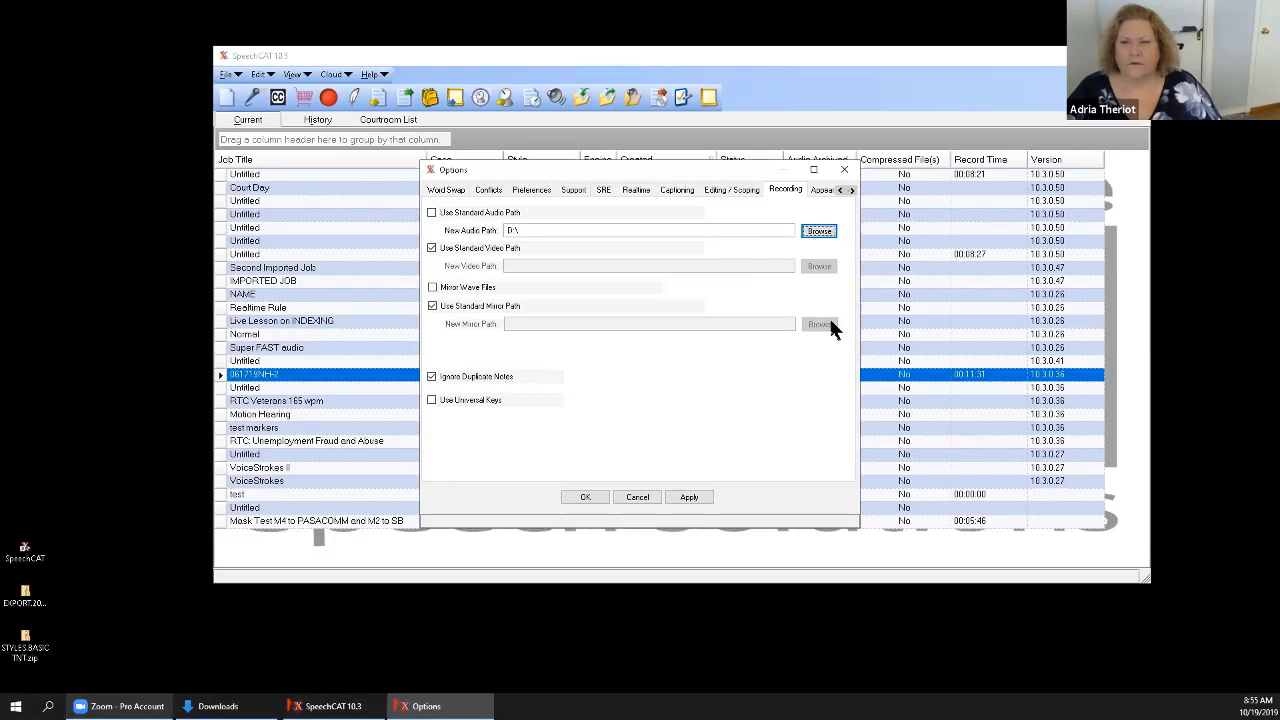
Set the new audio path to D:\PROGRAMDATA\Audioscribe\CourtReporter\Audio, apply the recording options and close them.
click(818, 231)
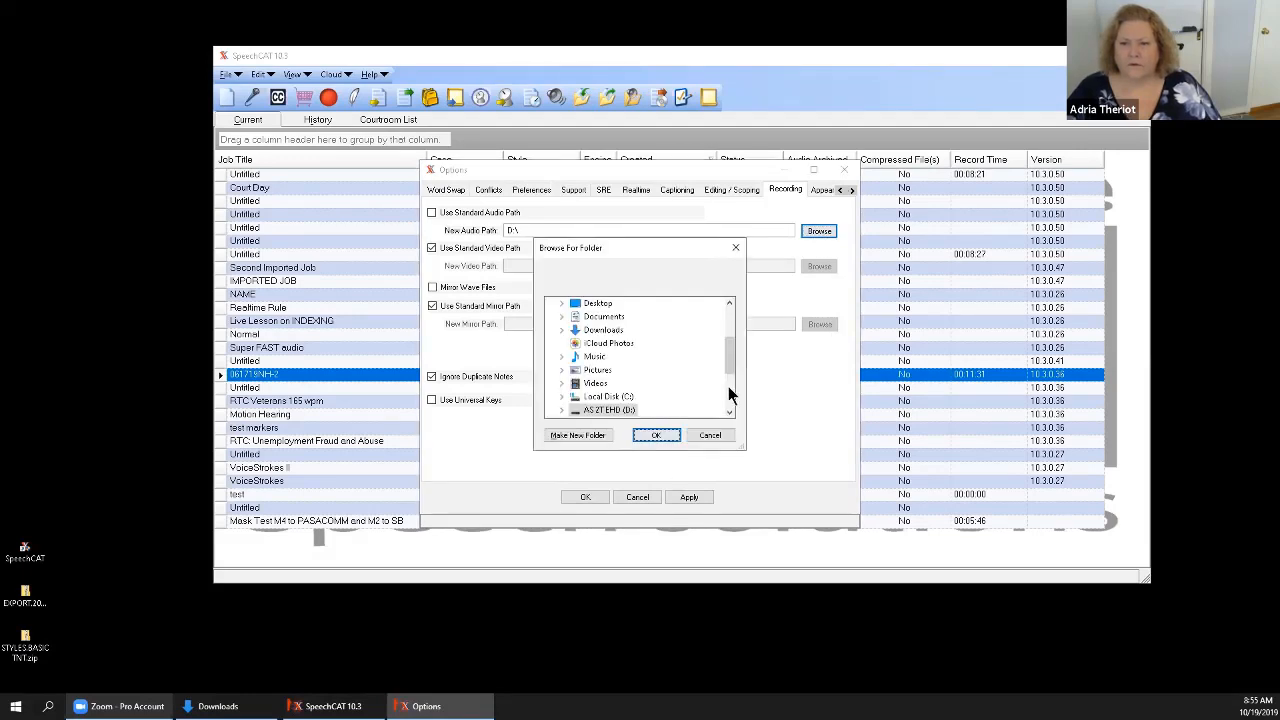
click(561, 410)
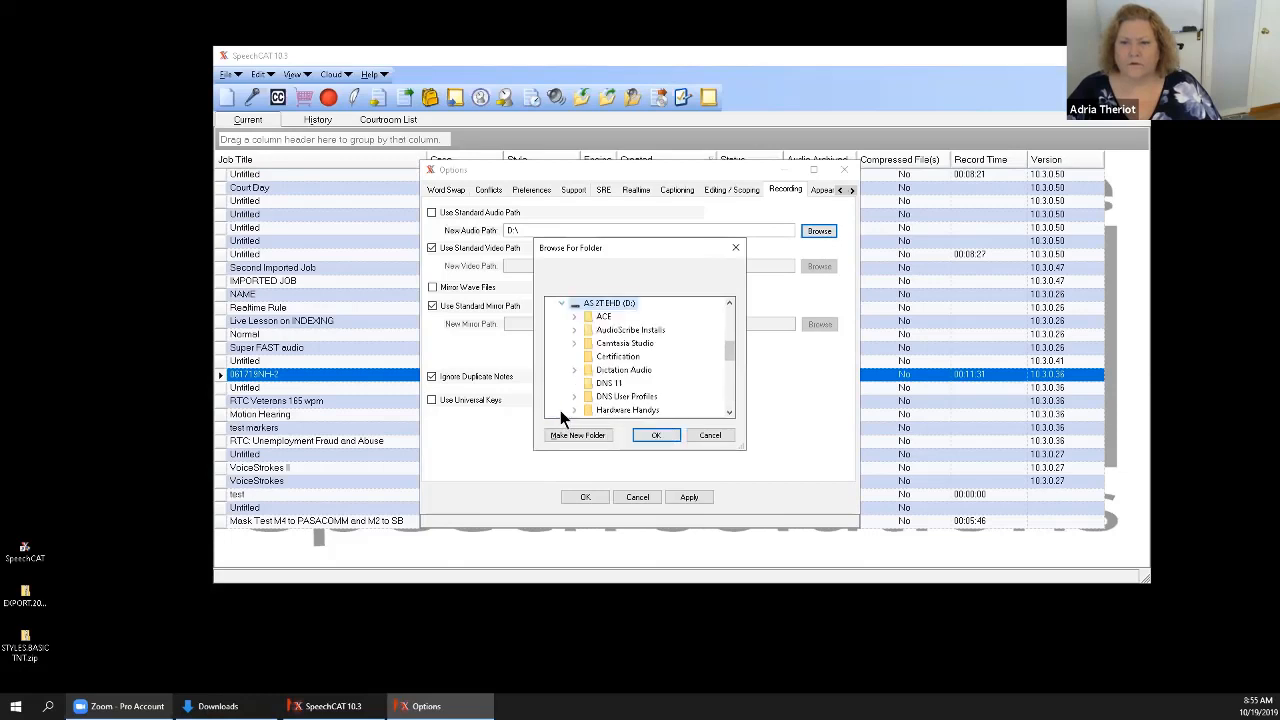
click(729, 411)
click(729, 411)
click(729, 411)
click(729, 411)
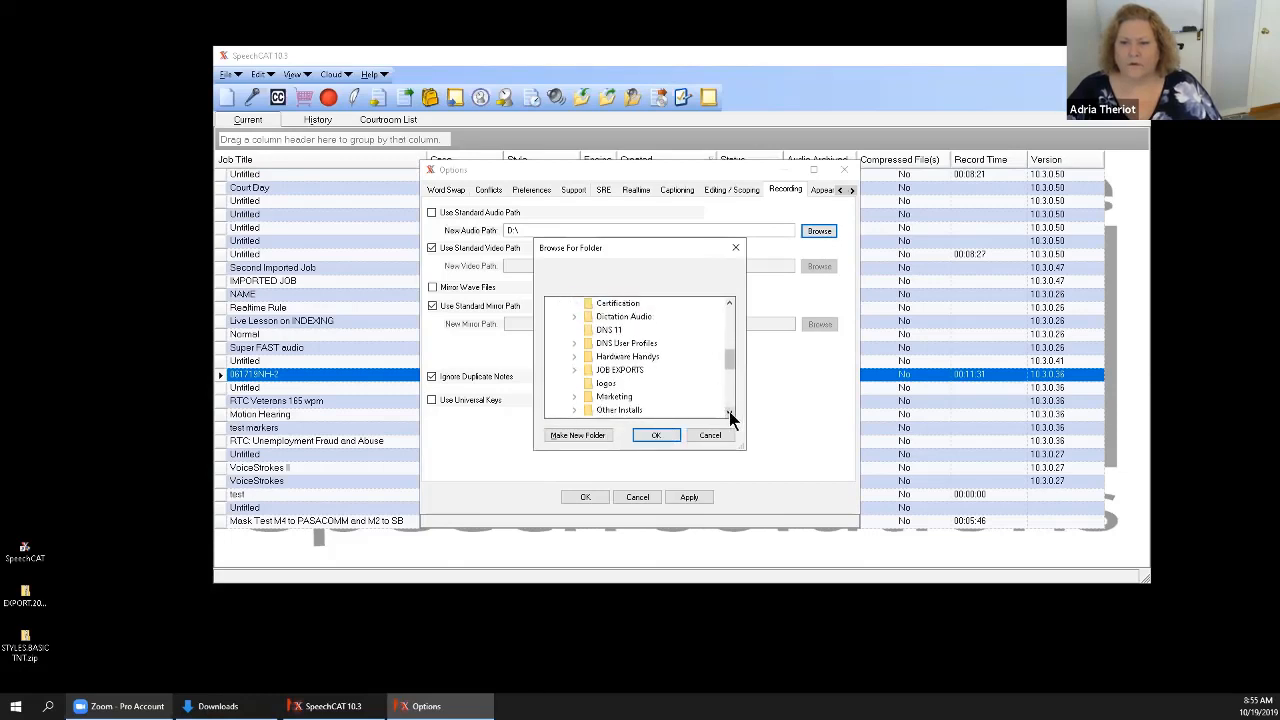
click(729, 411)
click(729, 411)
click(729, 411)
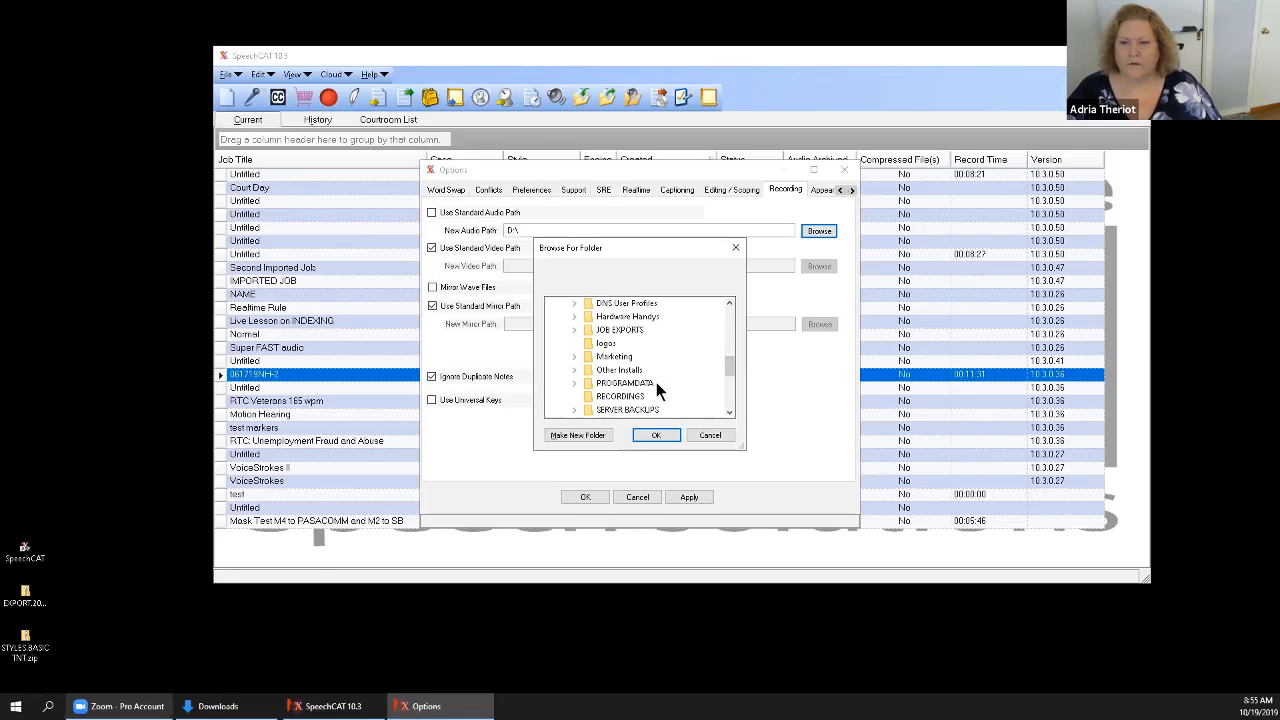
click(585, 383)
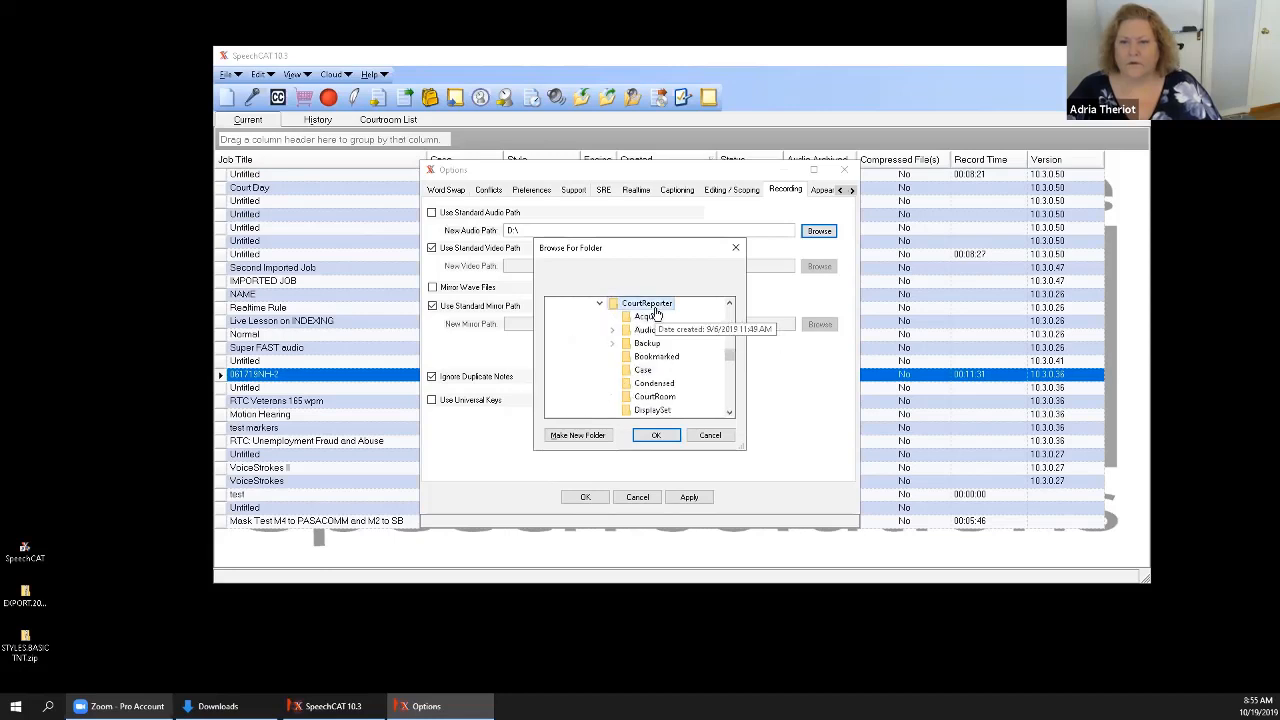
click(729, 302)
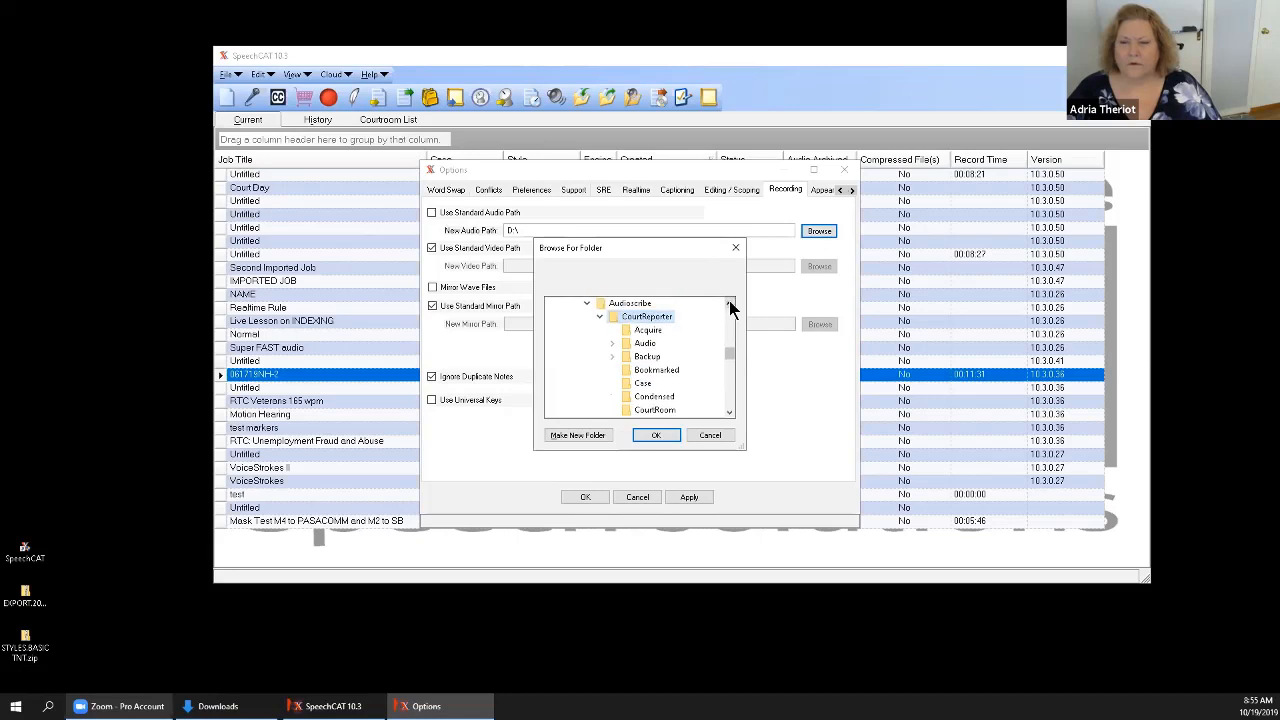
click(649, 344)
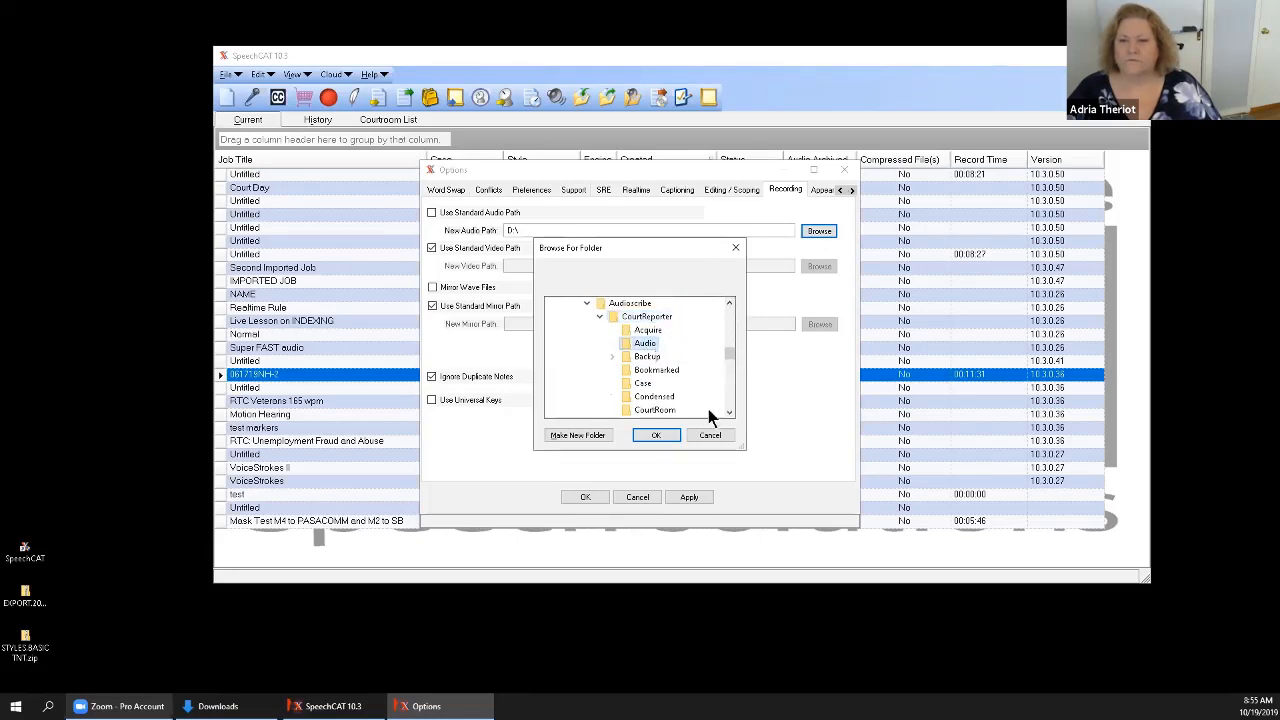
click(656, 436)
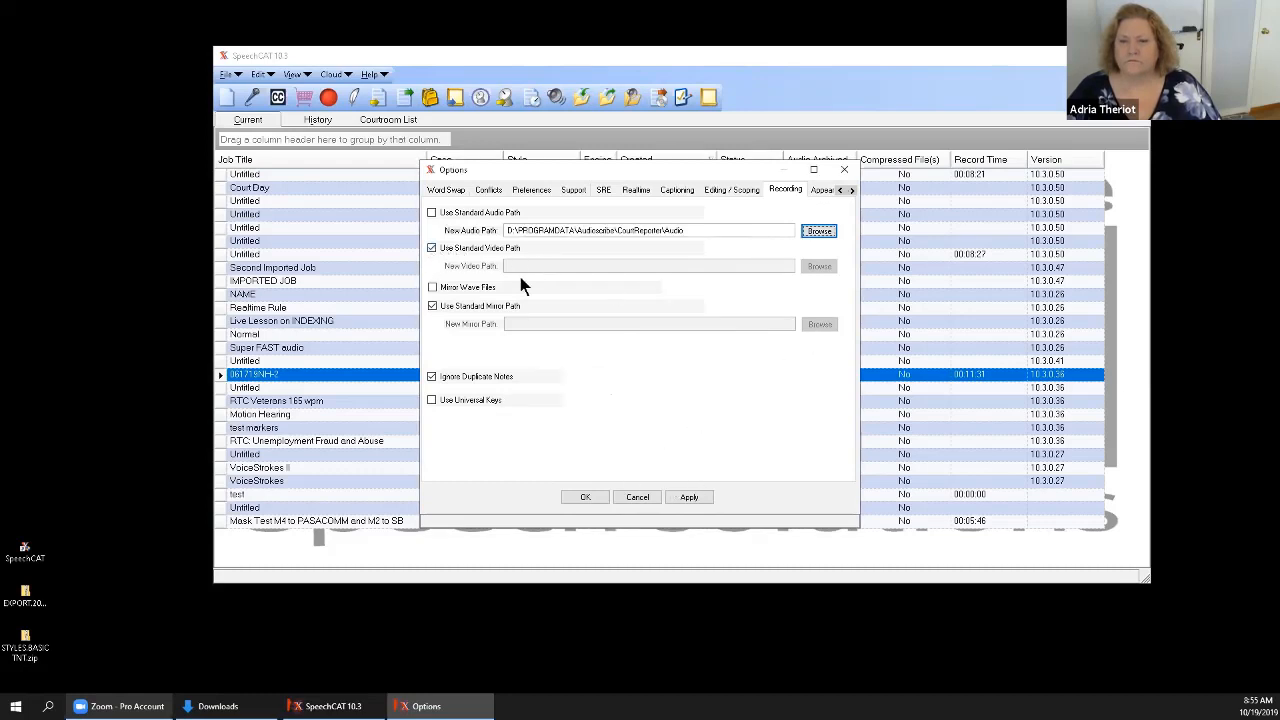
click(689, 496)
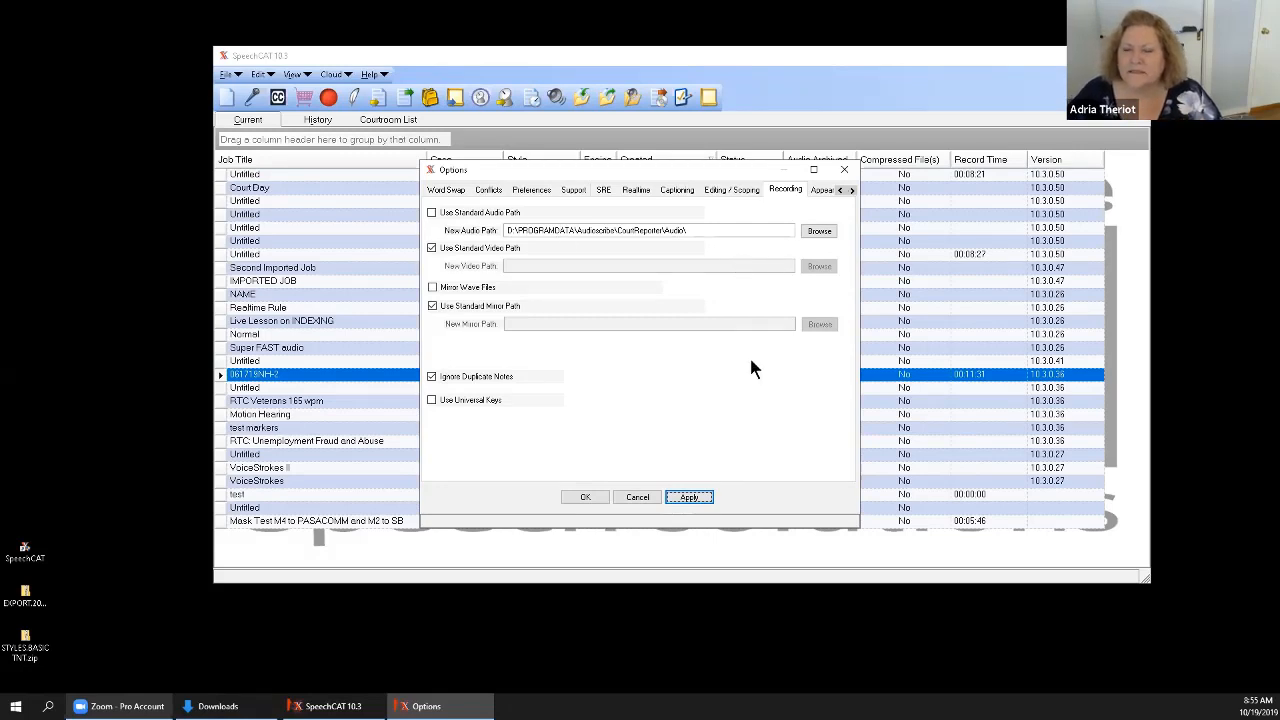
click(585, 497)
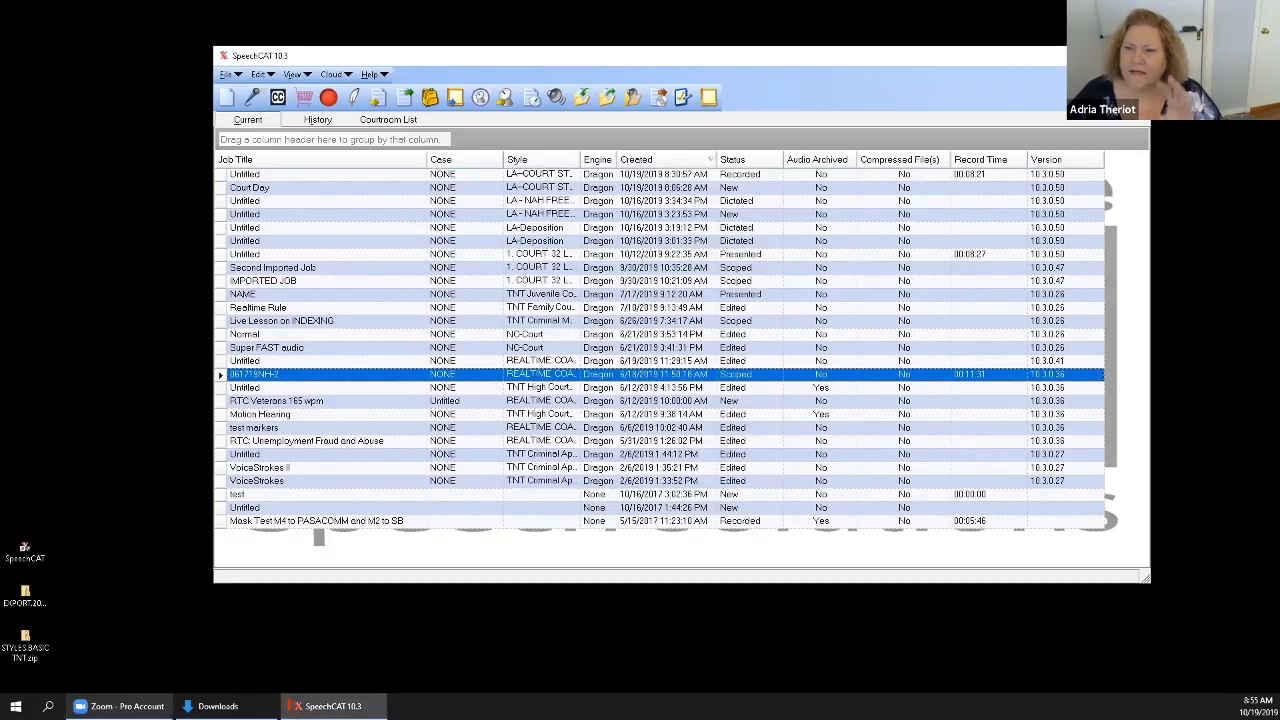
Close the SpeechCAT job manager and launch SpeechCAT again.
click(1136, 56)
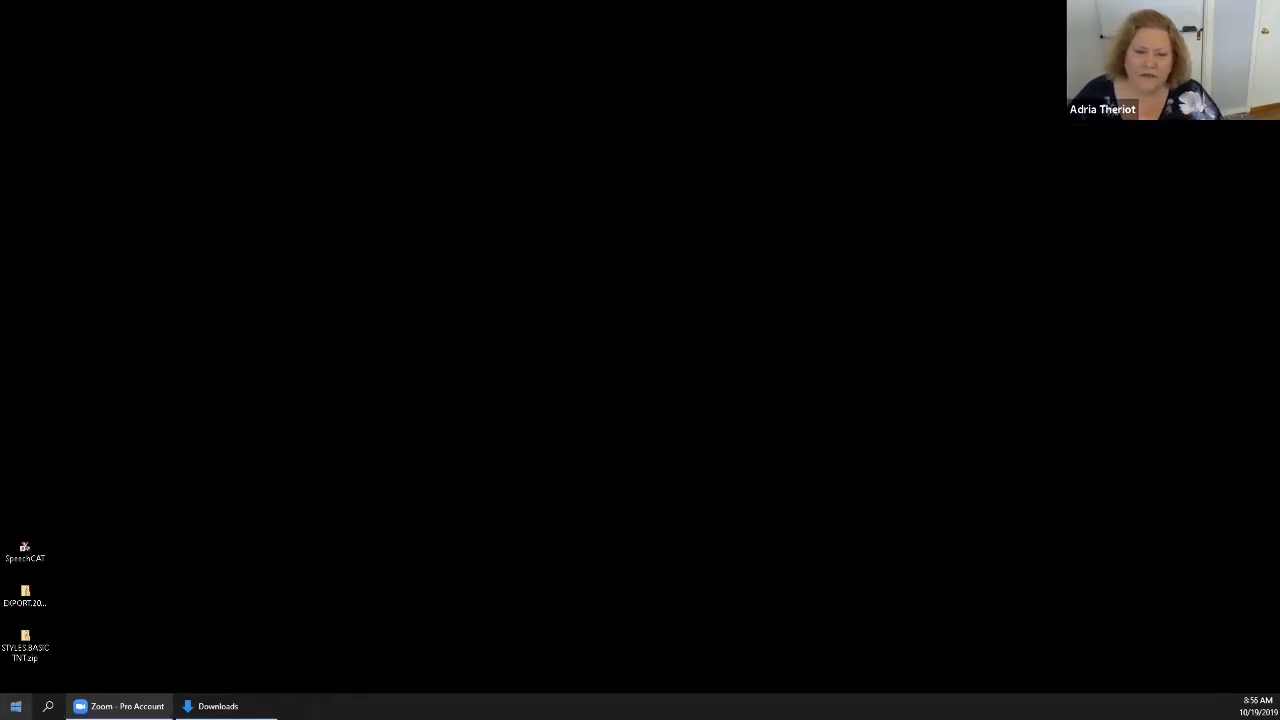
click(16, 706)
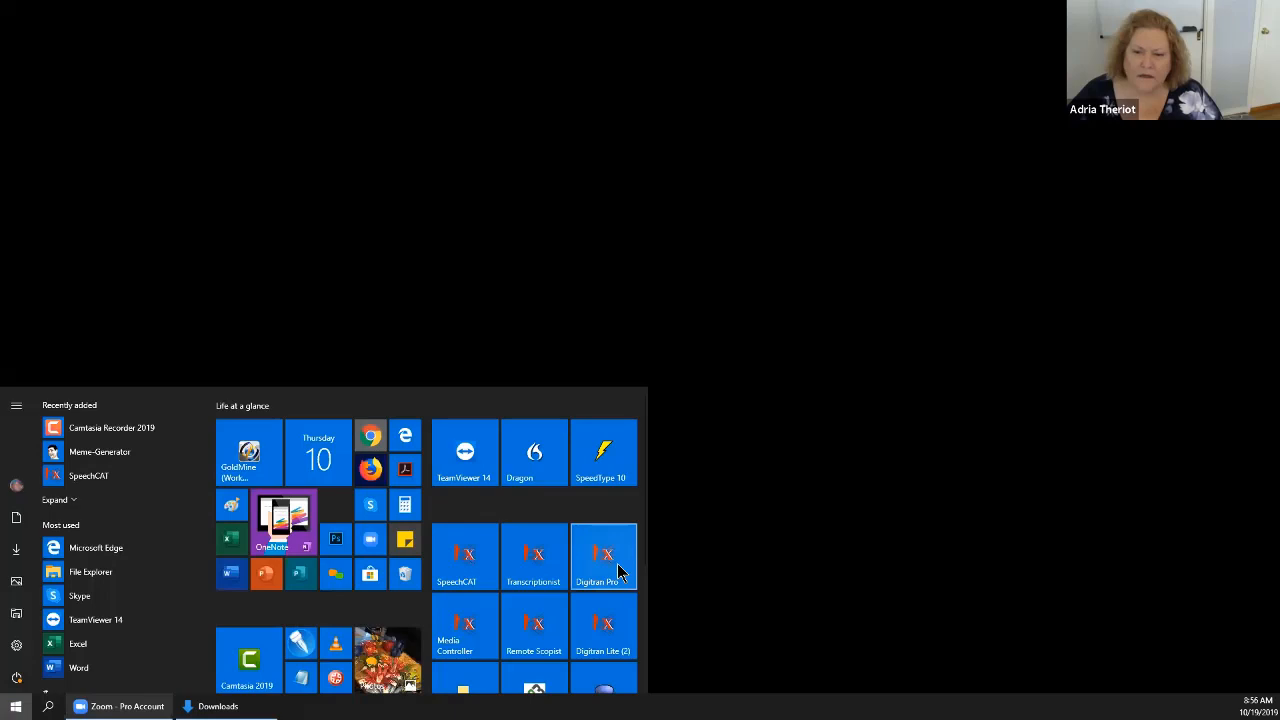
click(620, 568)
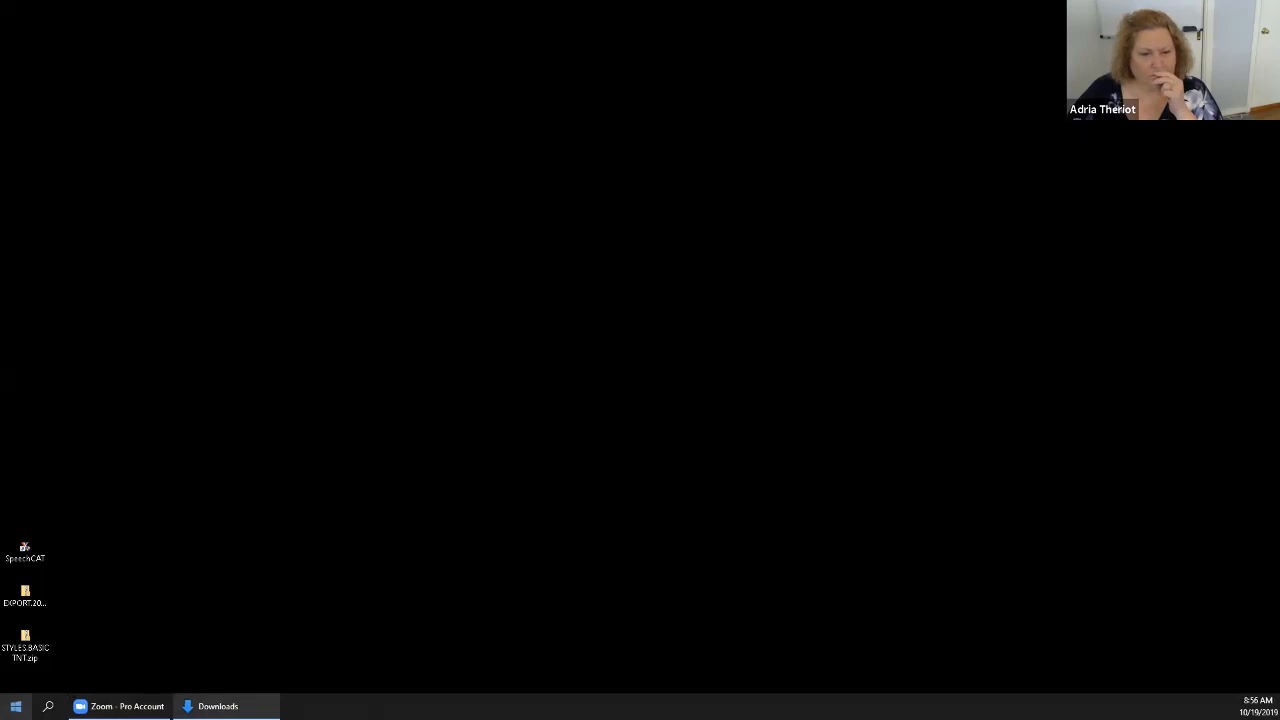
click(16, 706)
click(474, 562)
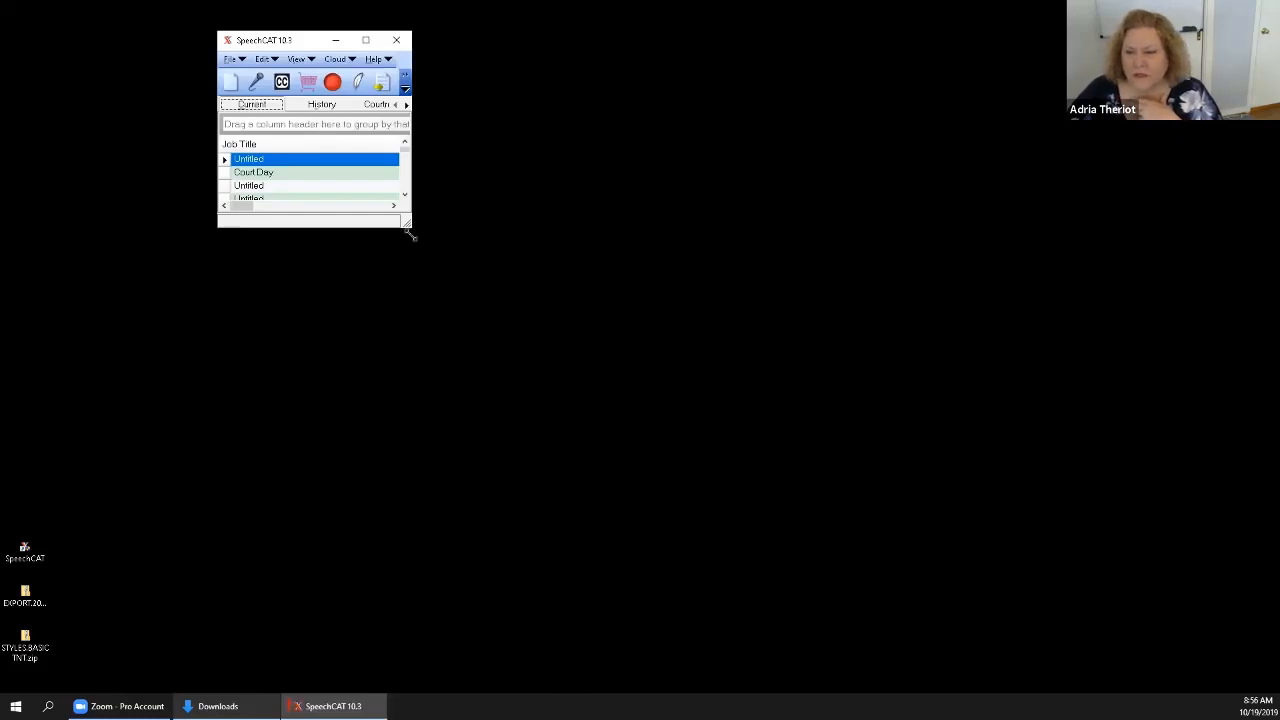
Enlarge the SpeechCAT window, look across the job list's columns through Record Time and Version, and maximize the window.
drag(410, 234, 1214, 656)
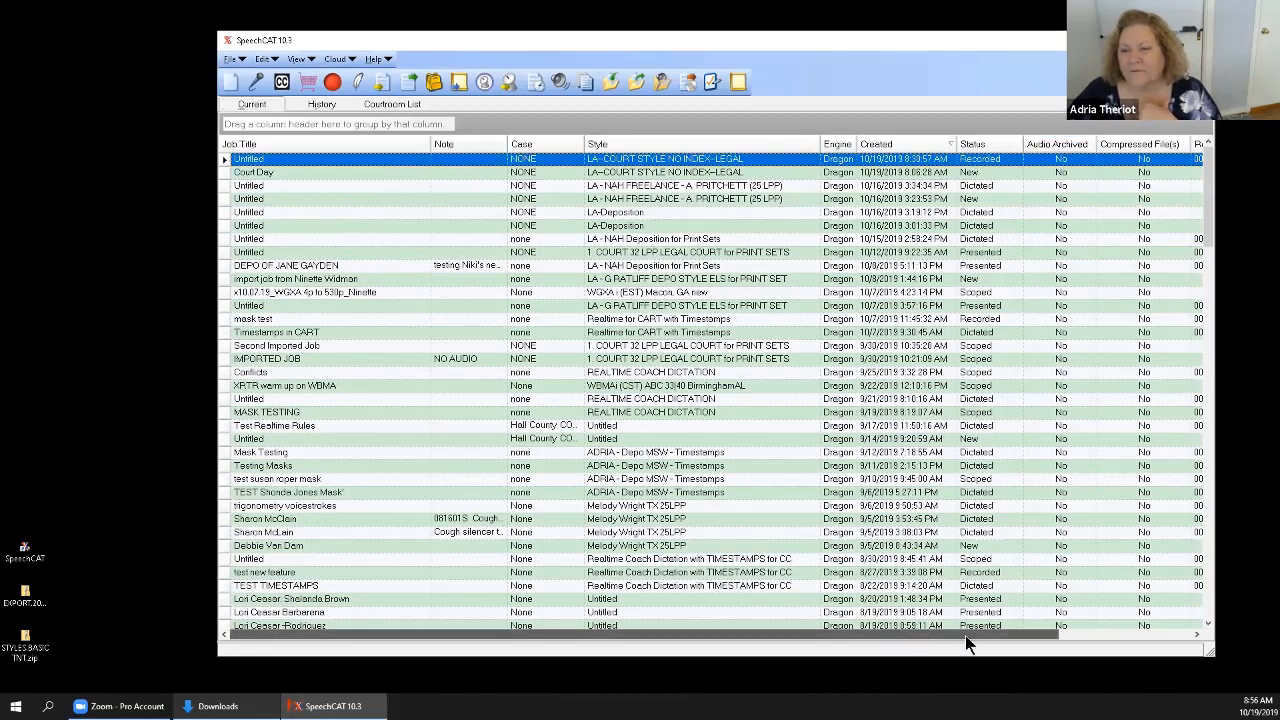
scroll(965, 635, right, 3)
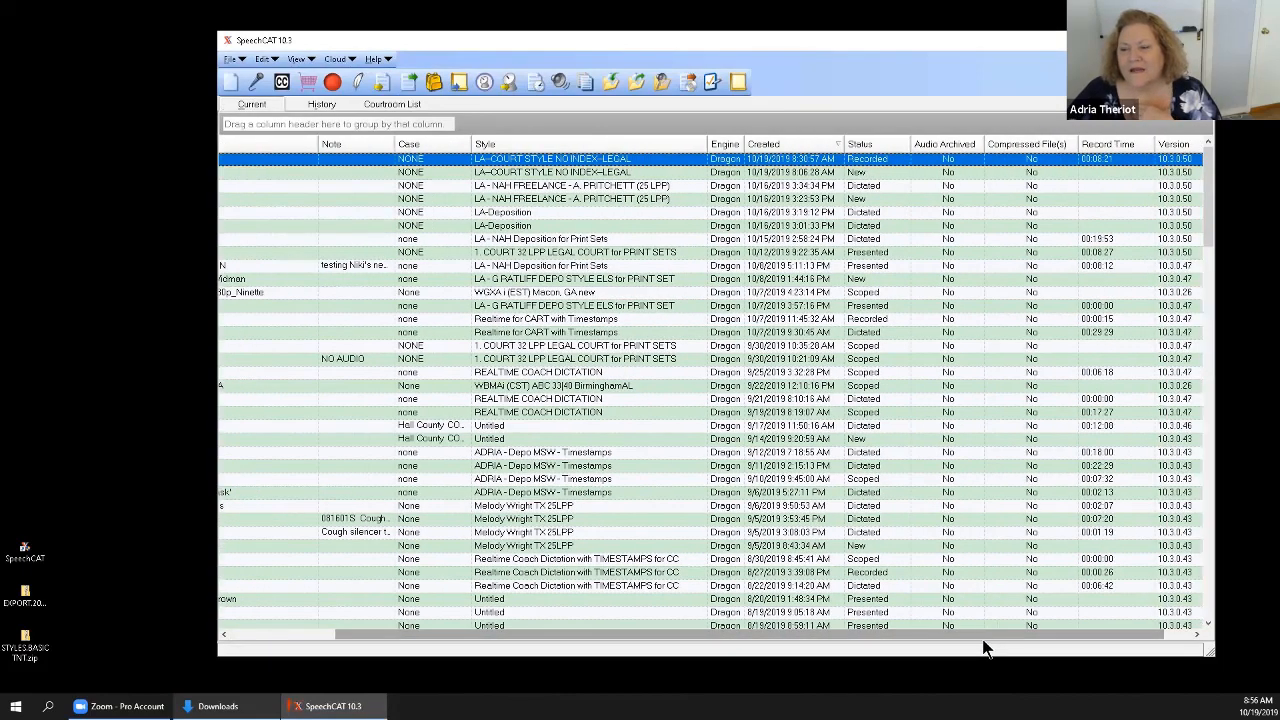
drag(980, 635, 1037, 635)
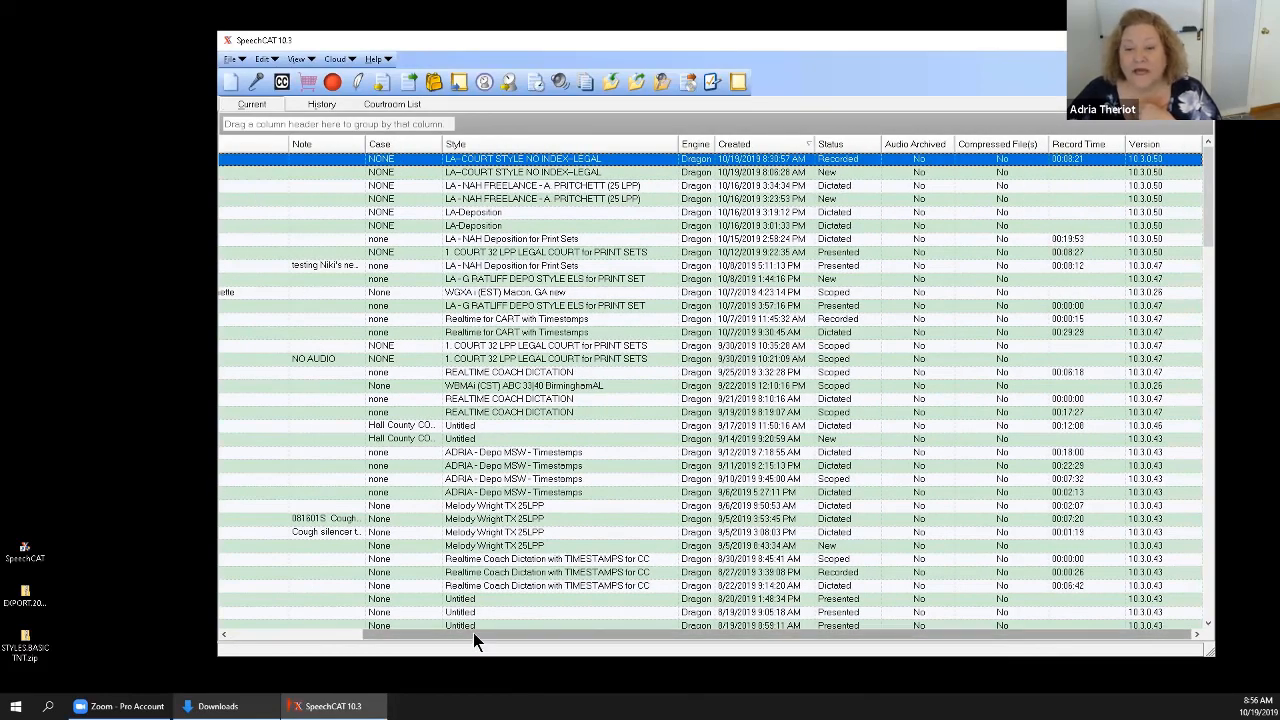
drag(473, 632, 297, 630)
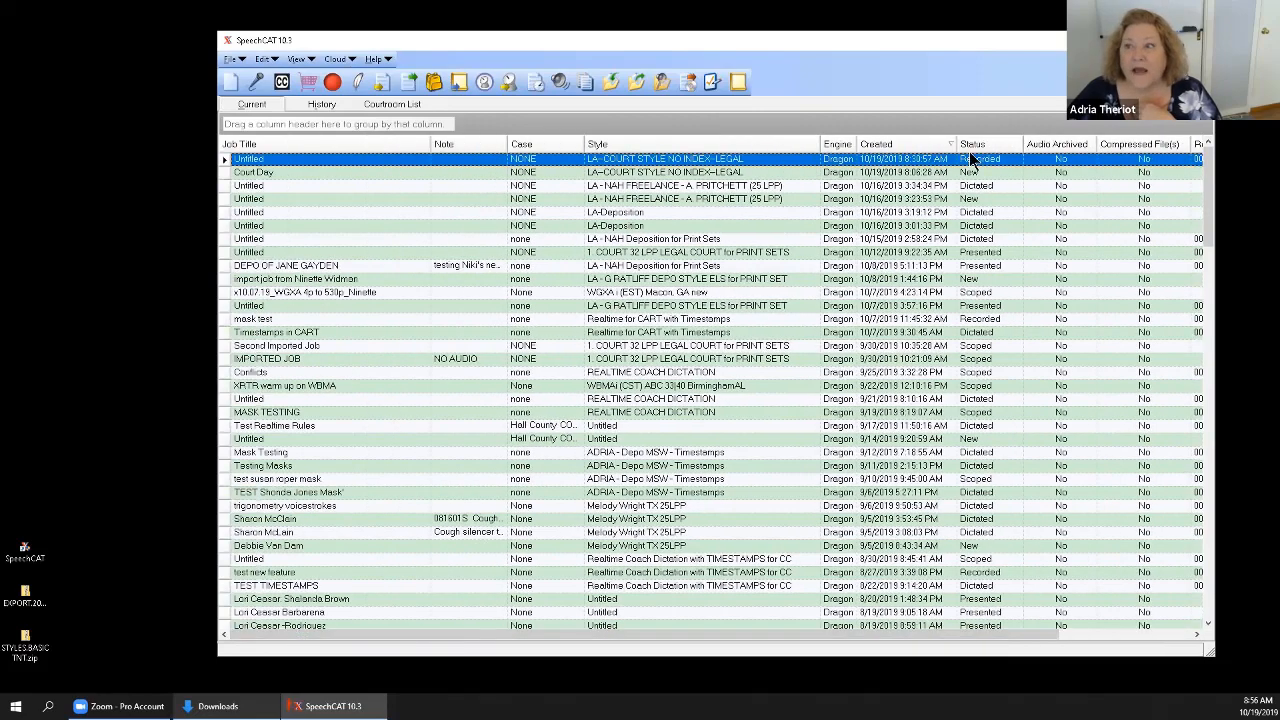
click(1169, 40)
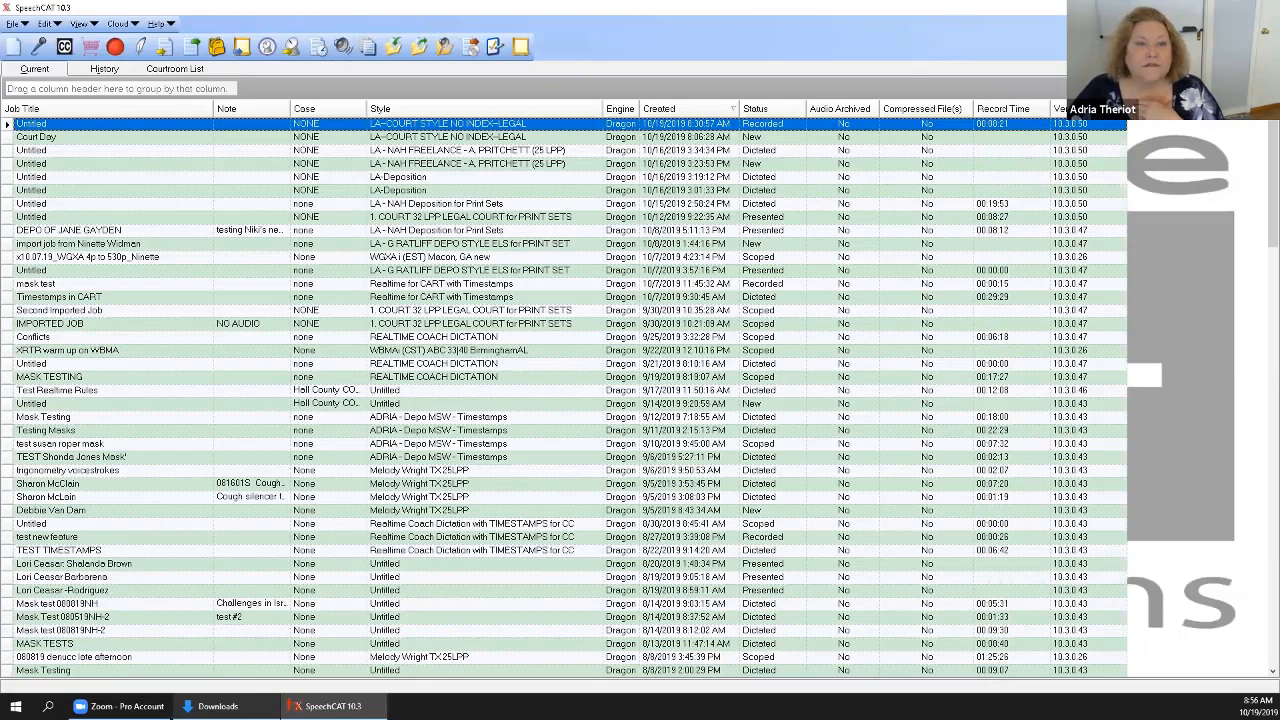
Show the files of the untitled LA - NAH Deposition for Print Sets job created 10/15/2019 in a maximized window.
click(8, 204)
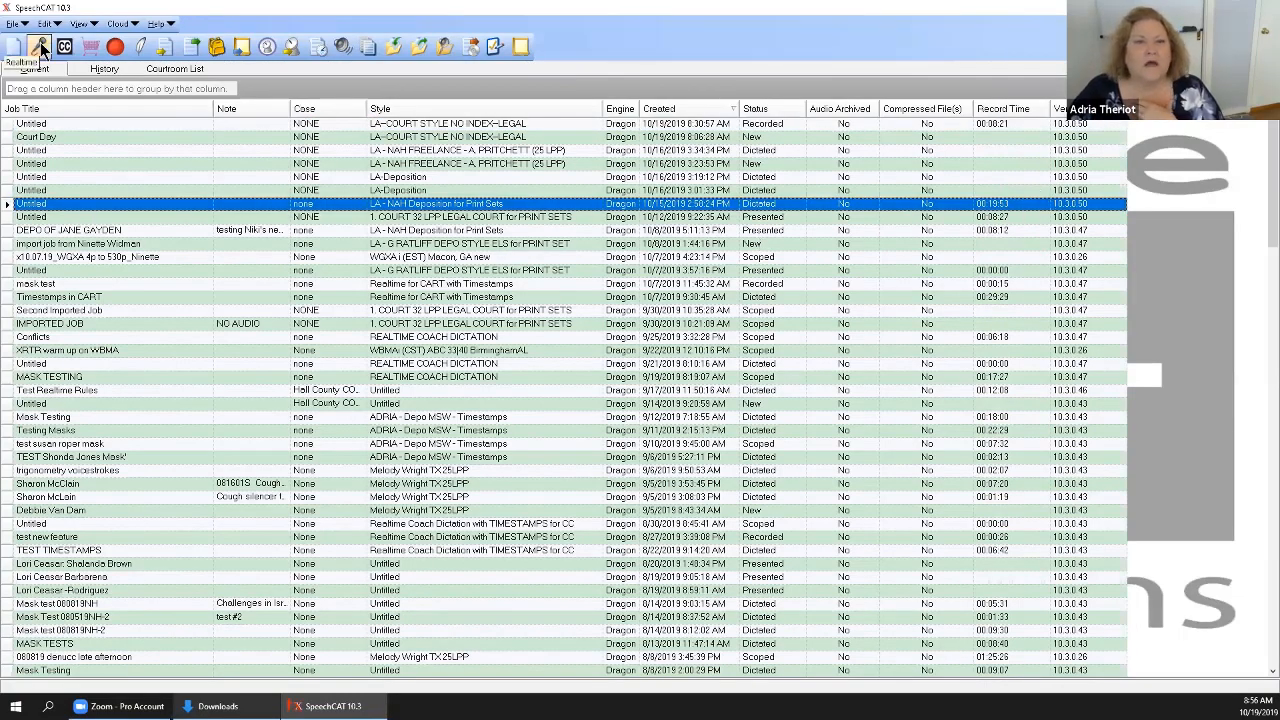
click(80, 23)
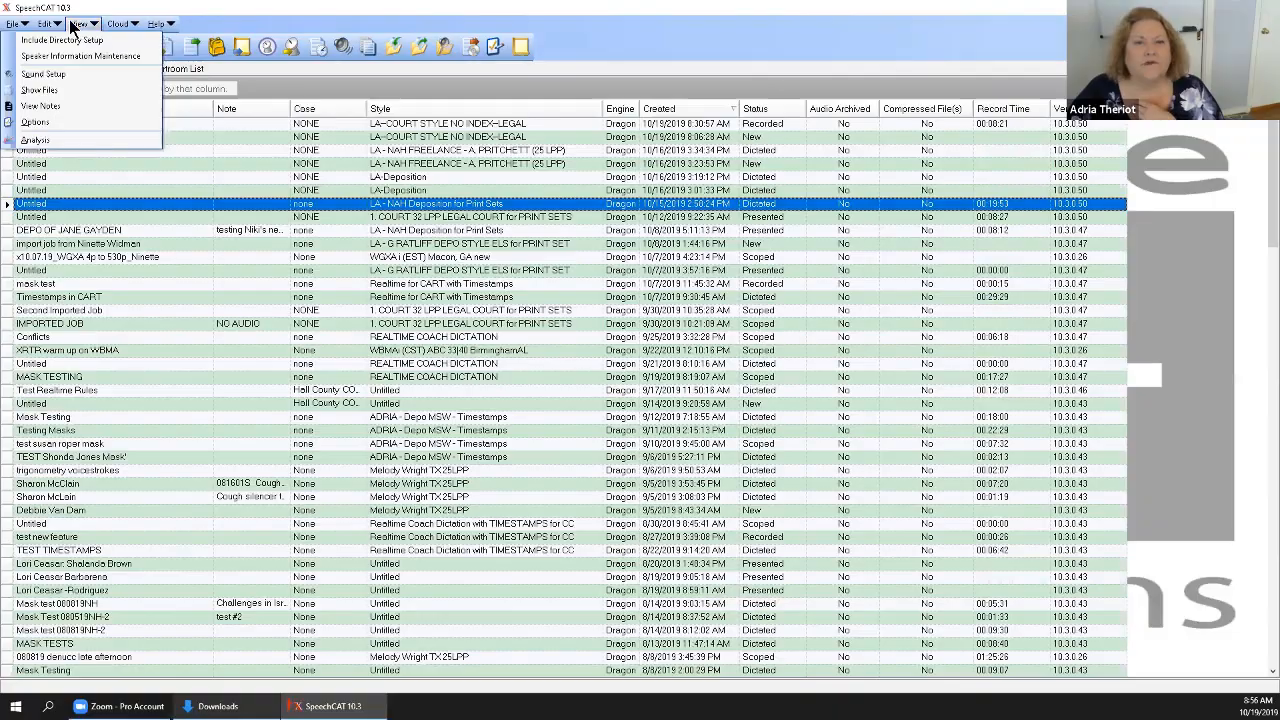
click(56, 89)
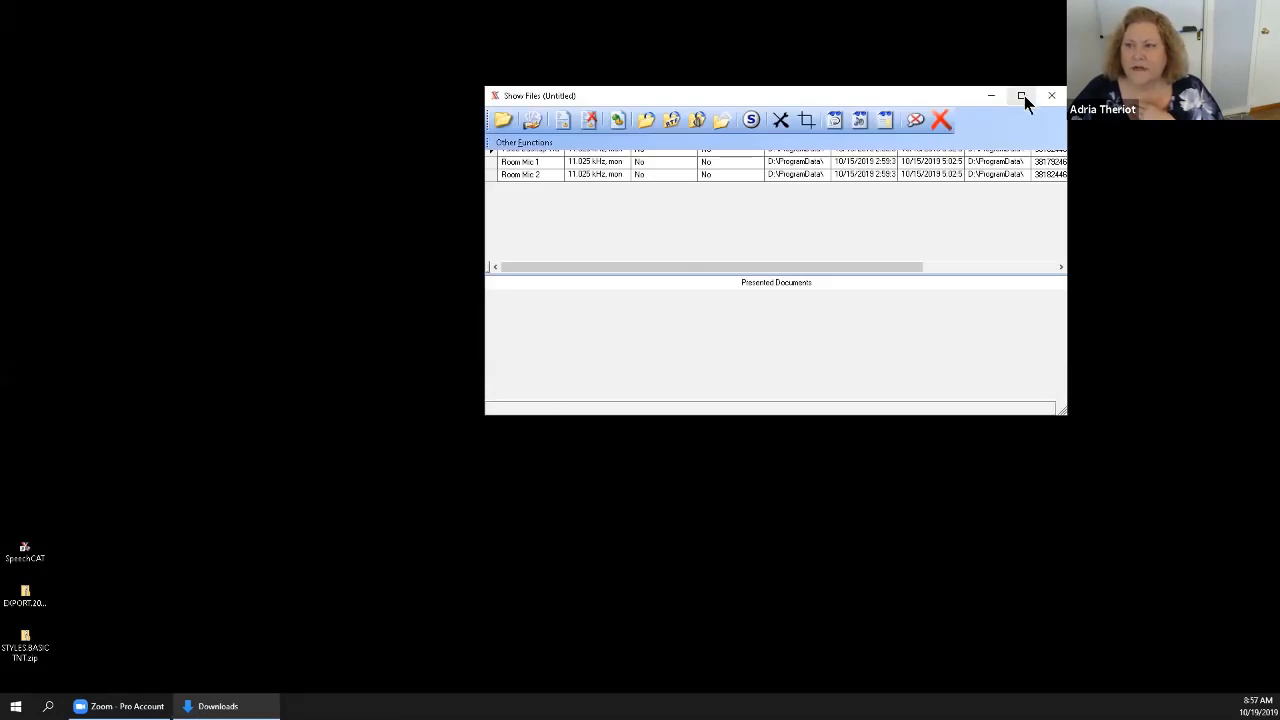
click(1021, 96)
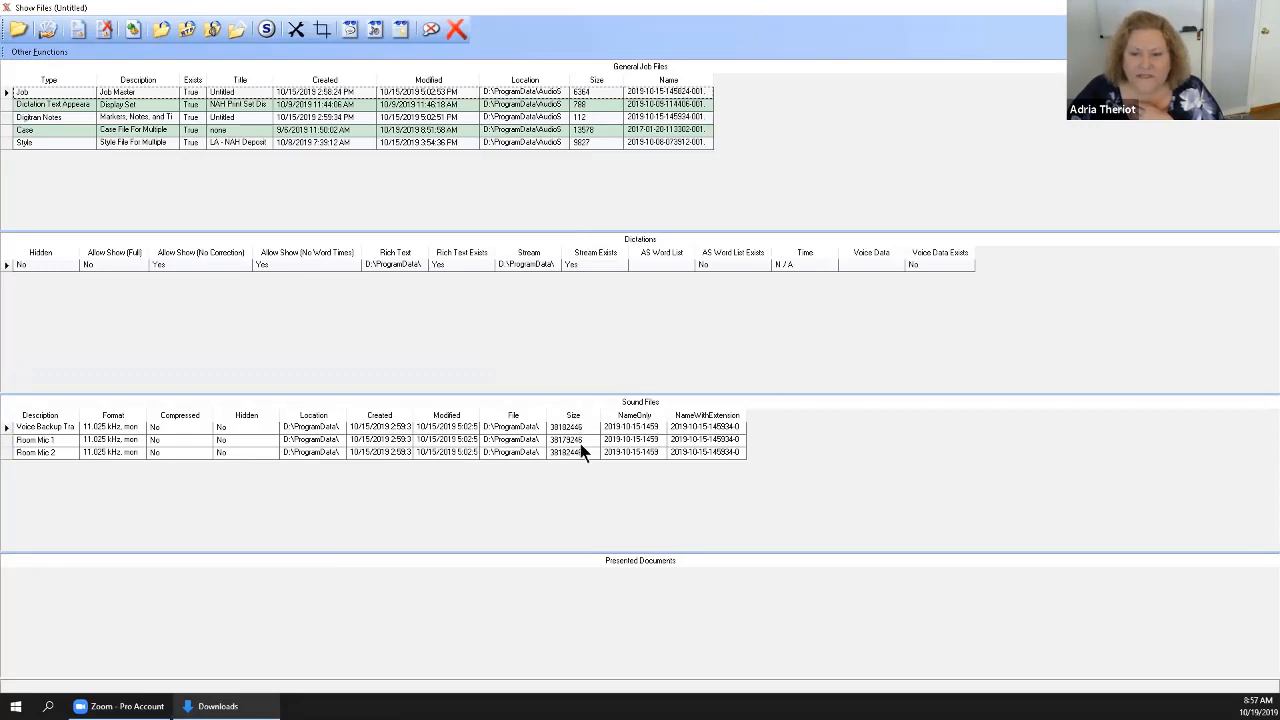
Play the job's Voice Backup Track sound file, sample it at about 5:00, stop playback and close the player.
click(6, 428)
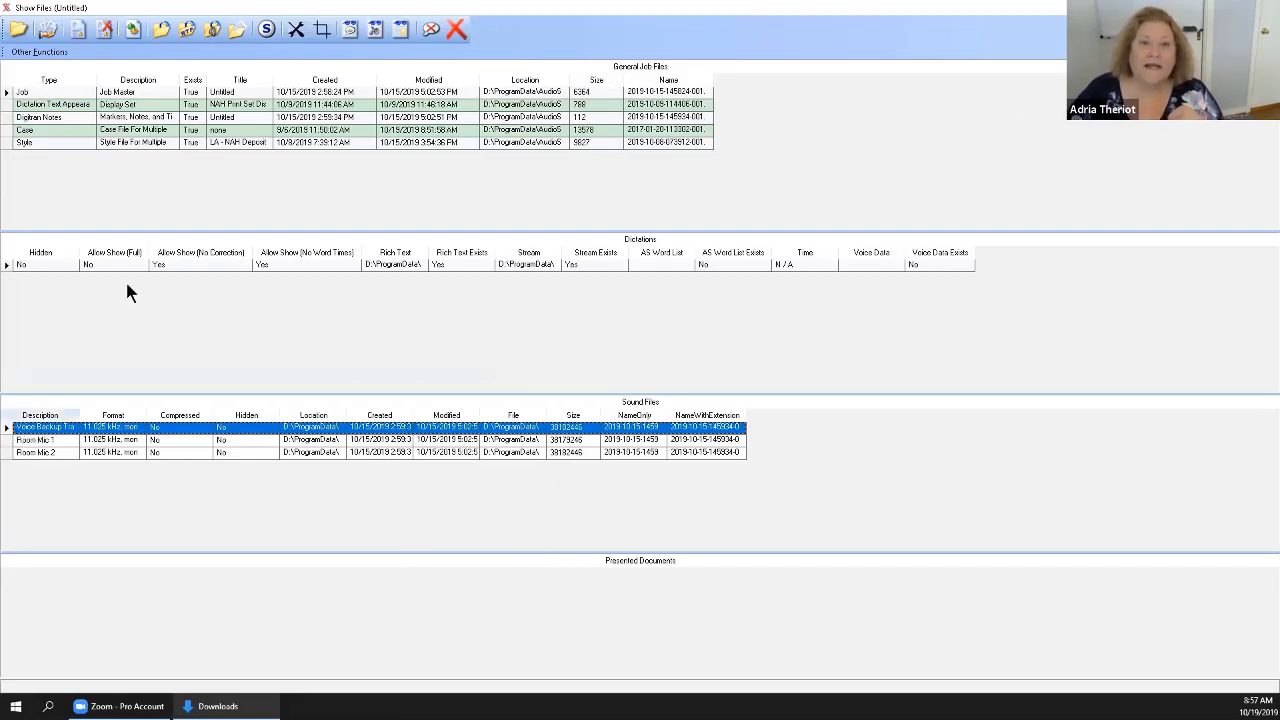
click(214, 37)
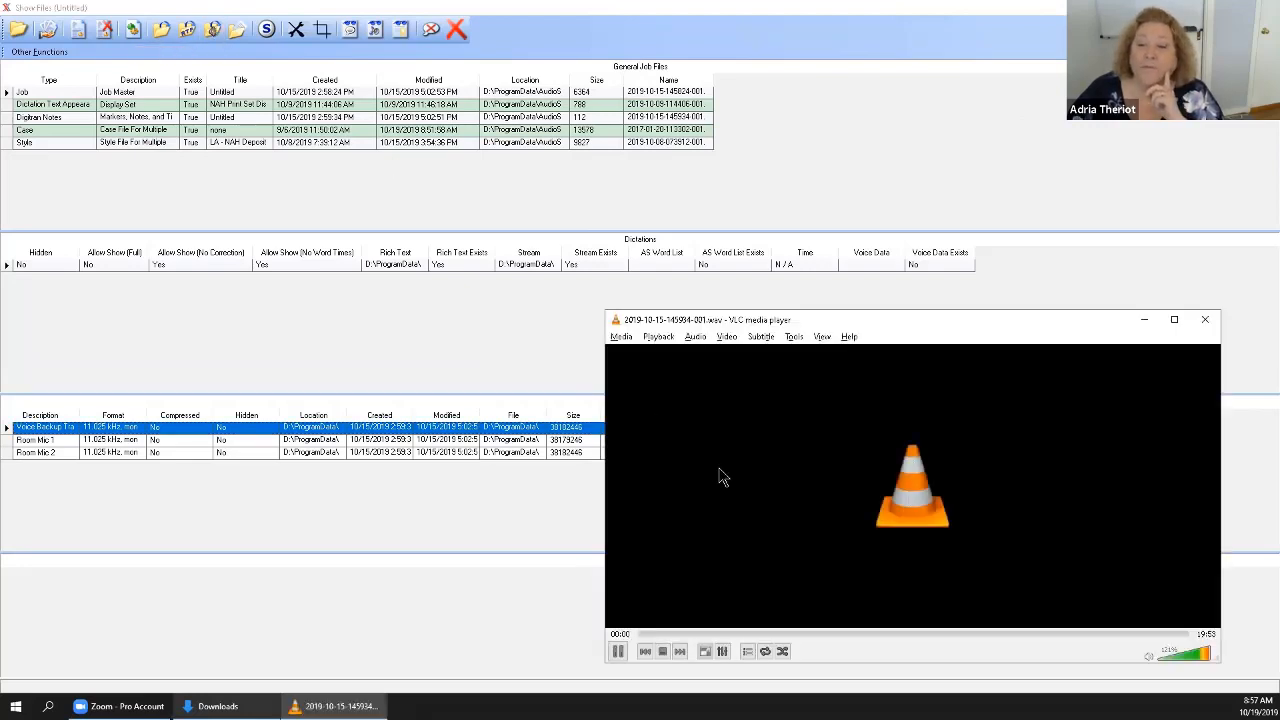
click(772, 633)
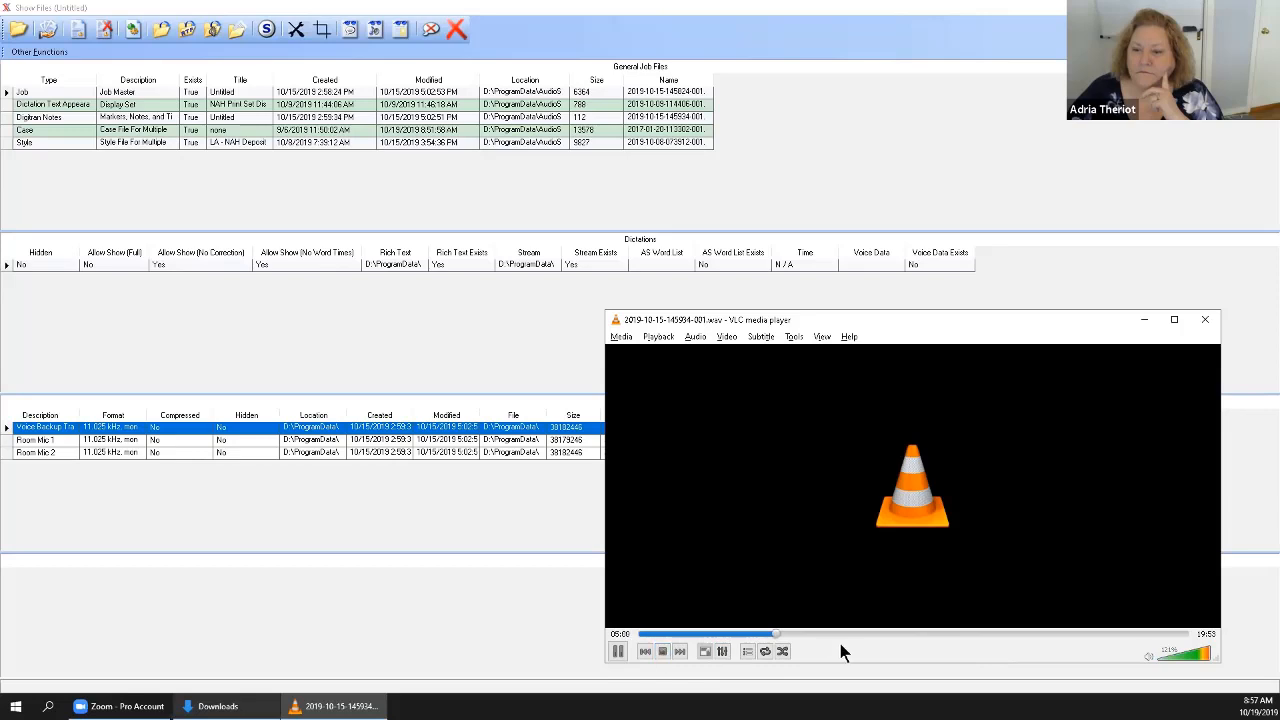
click(661, 651)
click(1205, 320)
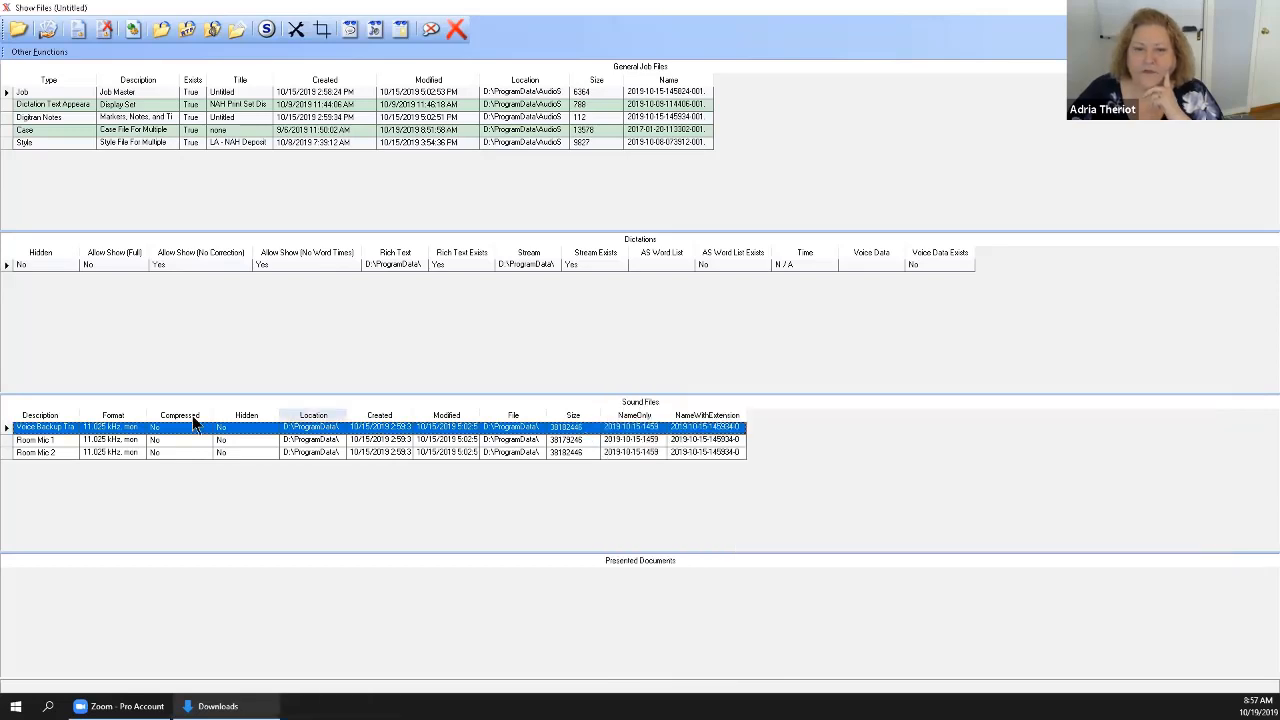
Play the Room Mic 1 sound file, sample it at about 10:30, stop playback and close the player.
click(4, 440)
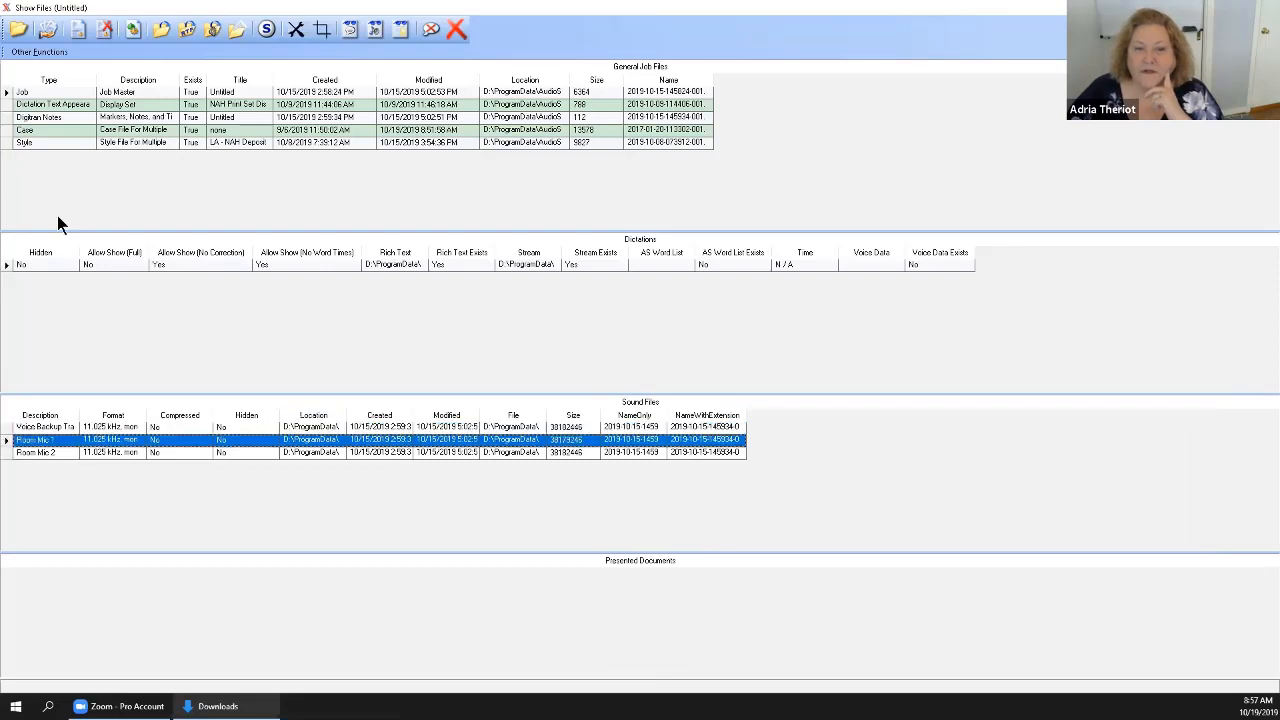
click(213, 30)
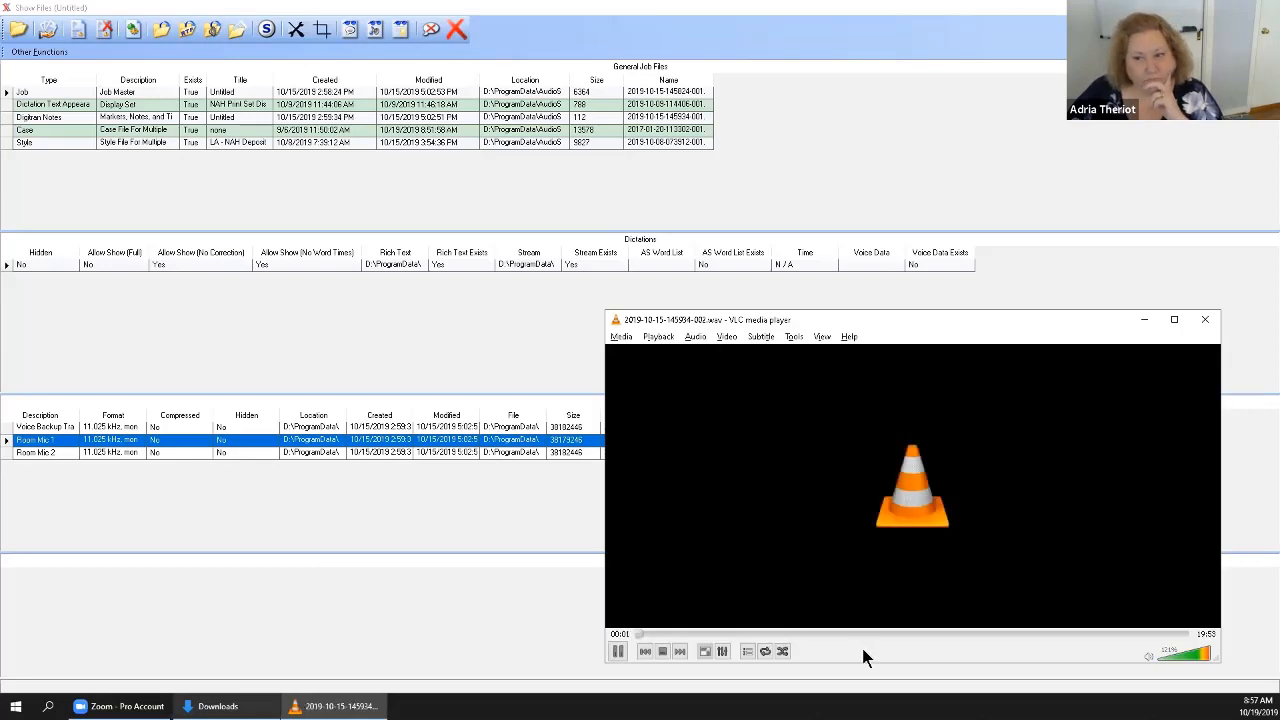
click(930, 634)
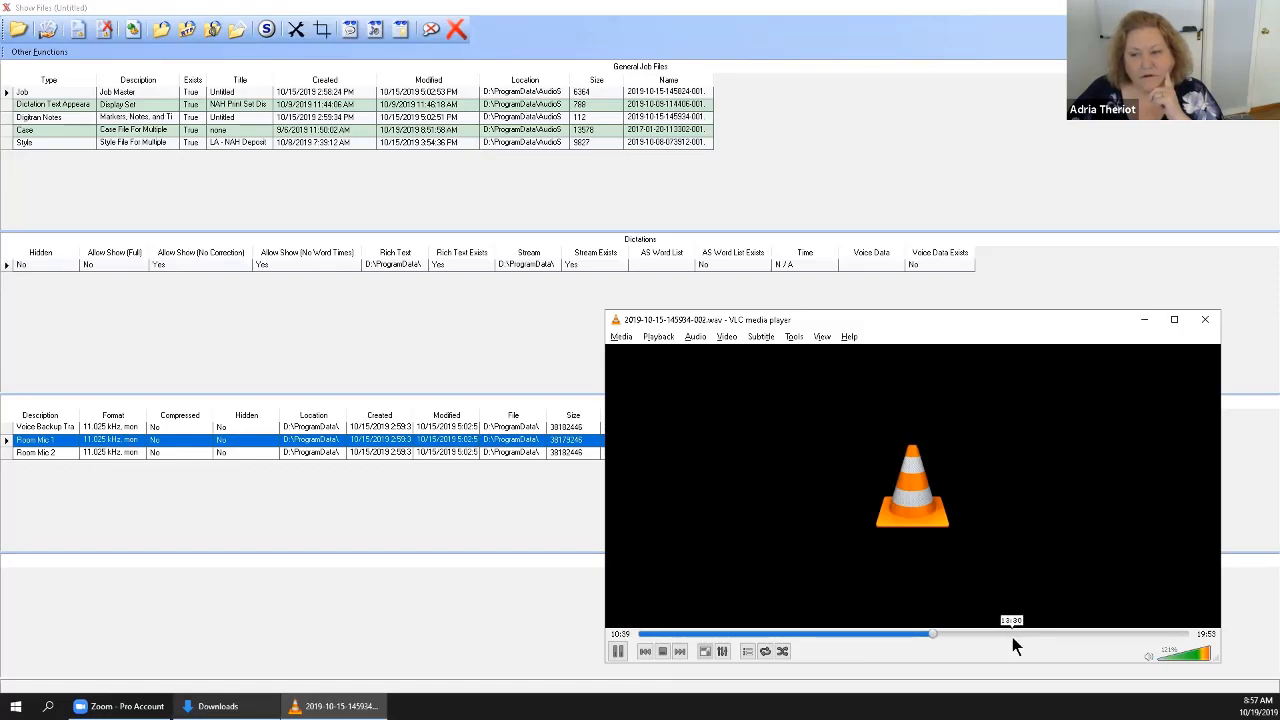
click(660, 651)
click(1205, 320)
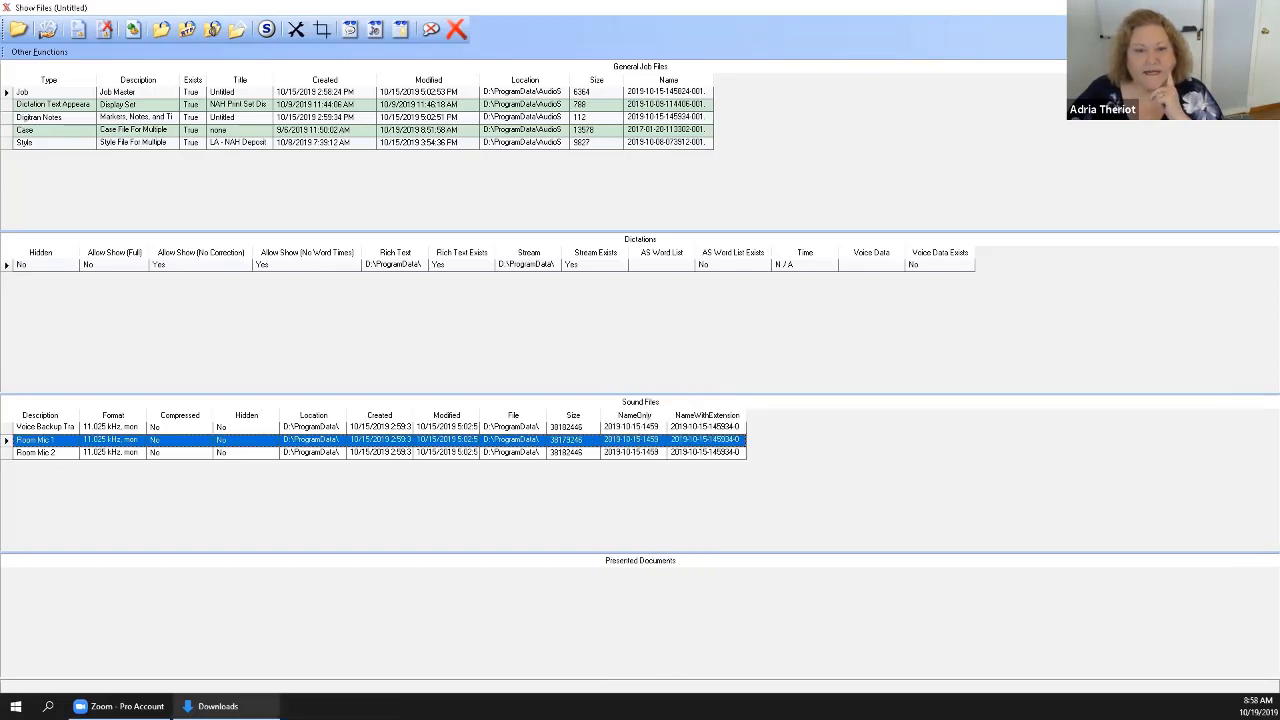
Play the Room Mic 2 sound file, sample several positions between about 6:25 and 17:00, stop playback and close the player.
click(12, 455)
click(198, 31)
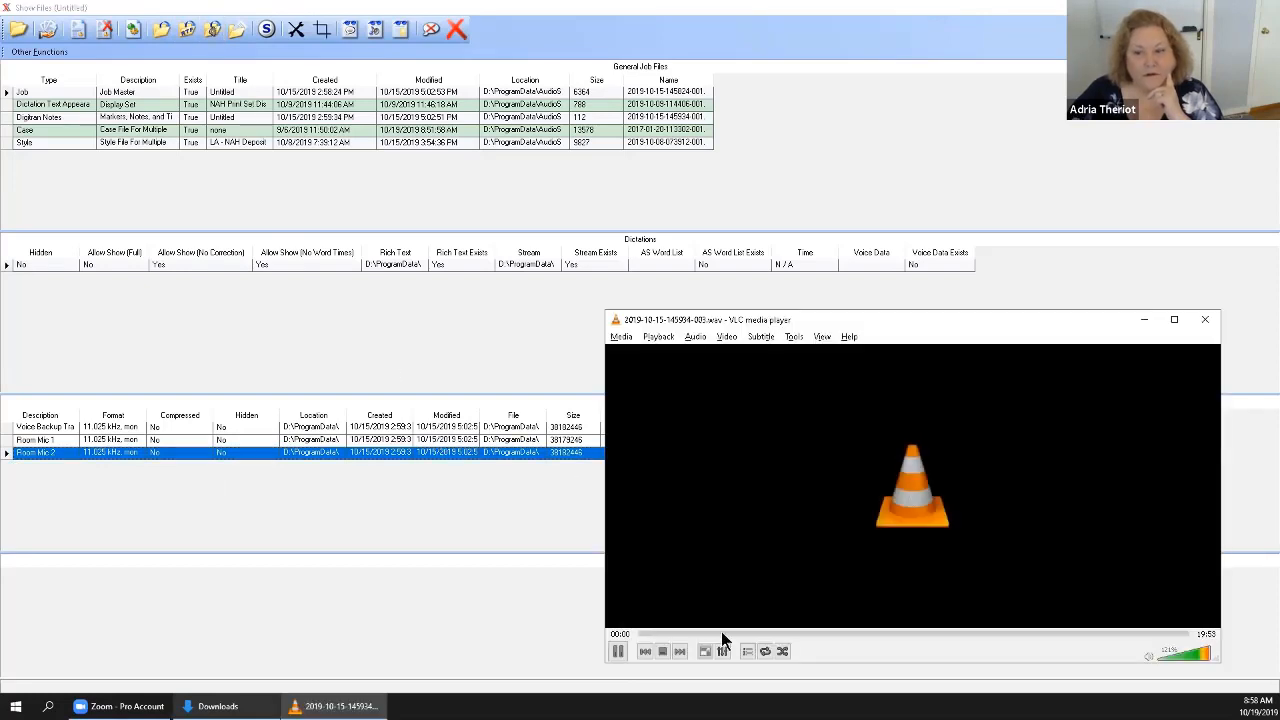
click(816, 638)
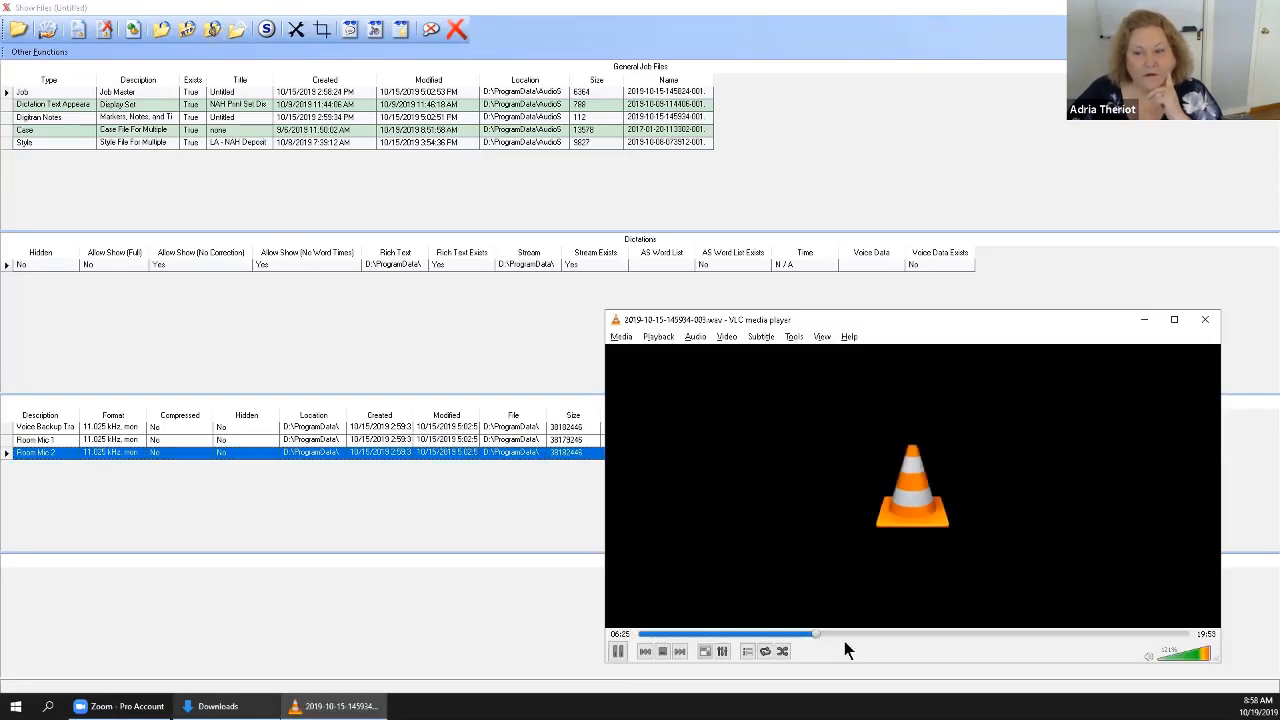
click(958, 633)
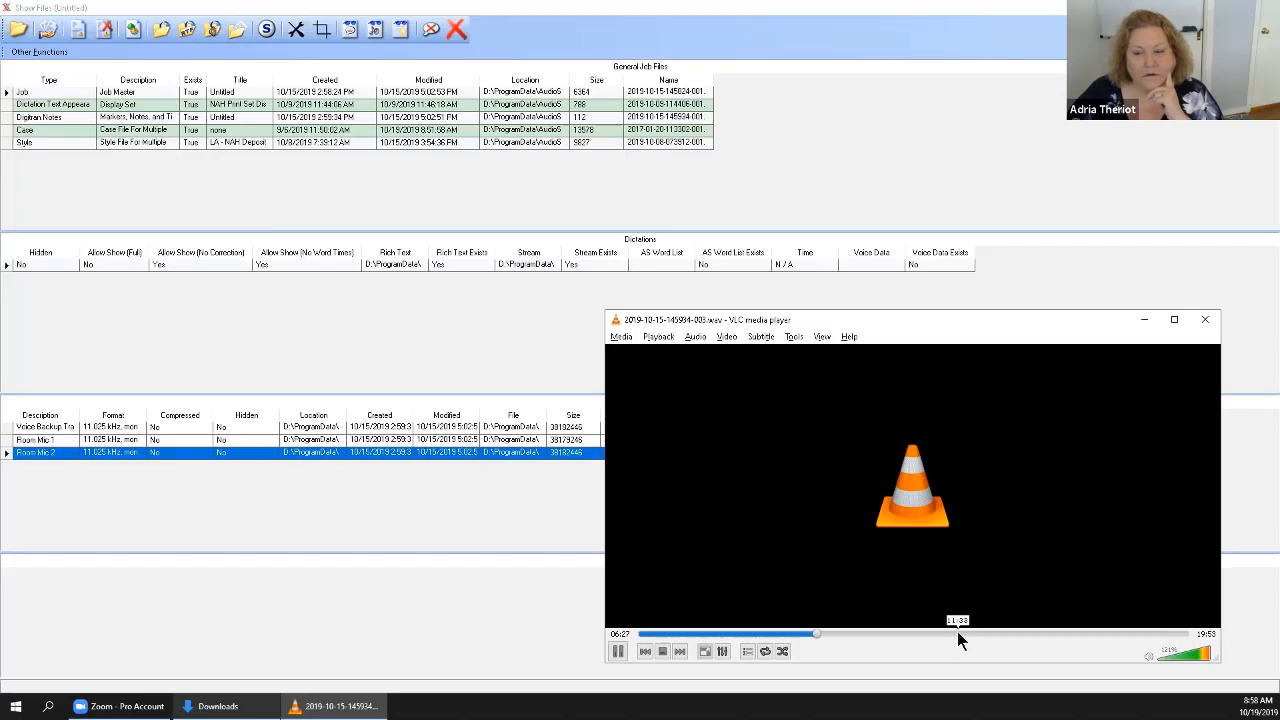
click(1032, 633)
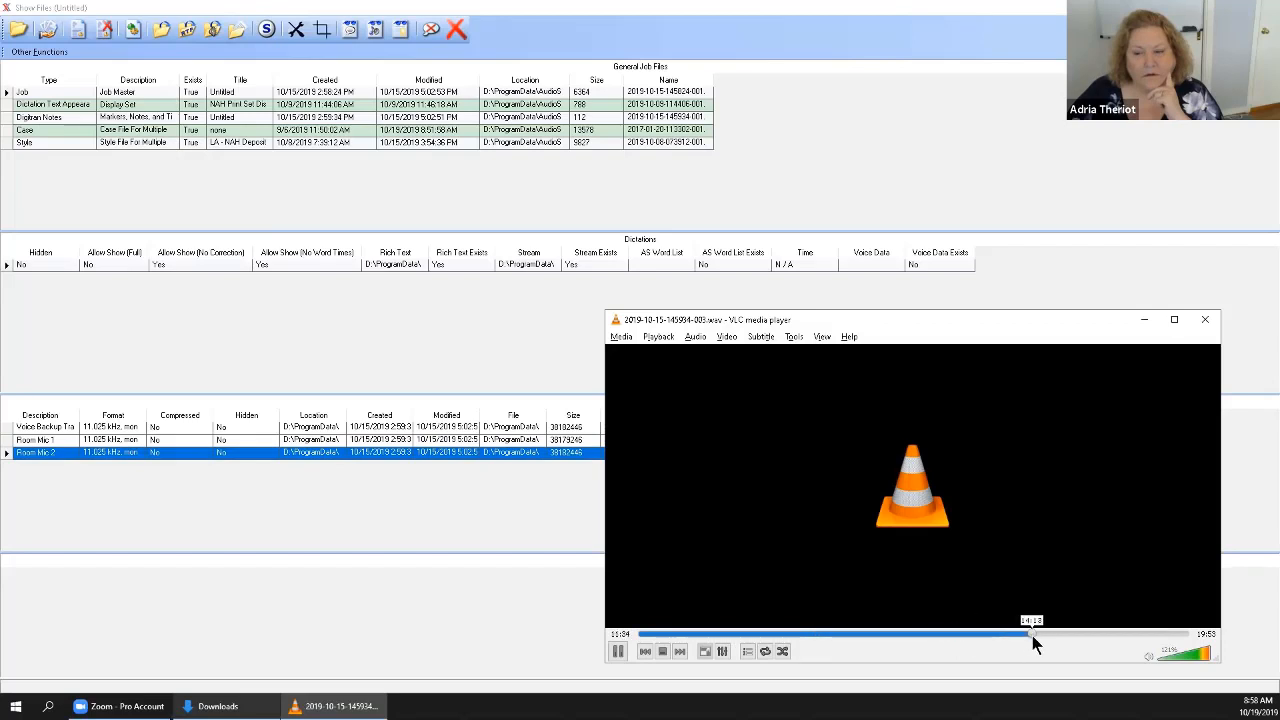
click(1108, 635)
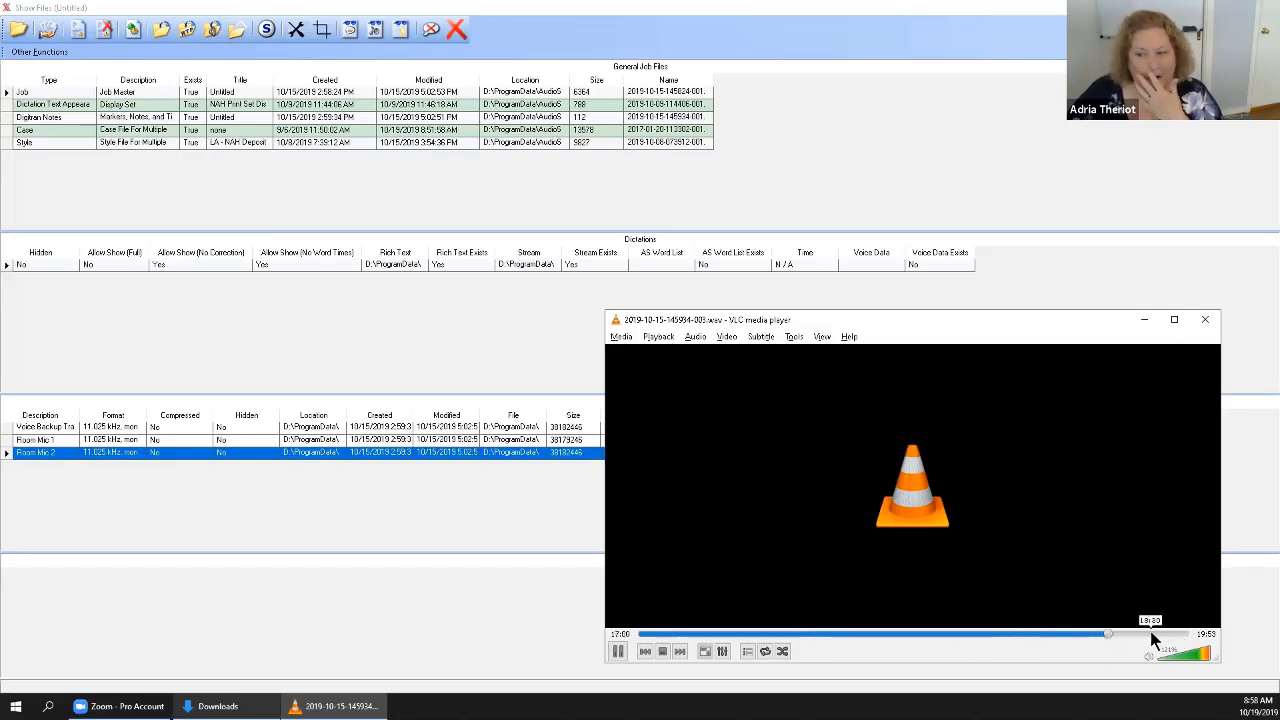
click(663, 652)
click(1205, 319)
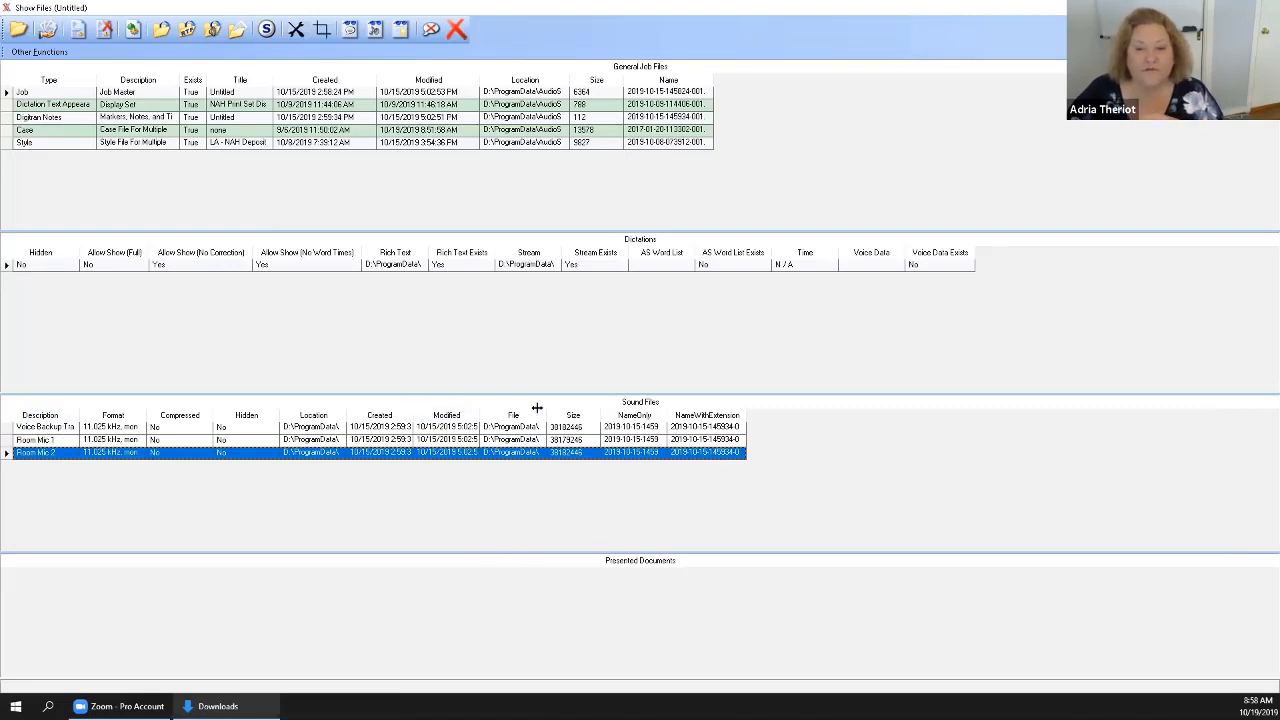
Widen the Created, Location and NameWithExtension columns of the Sound Files list and select the Room Mic 1 file.
drag(537, 407, 455, 410)
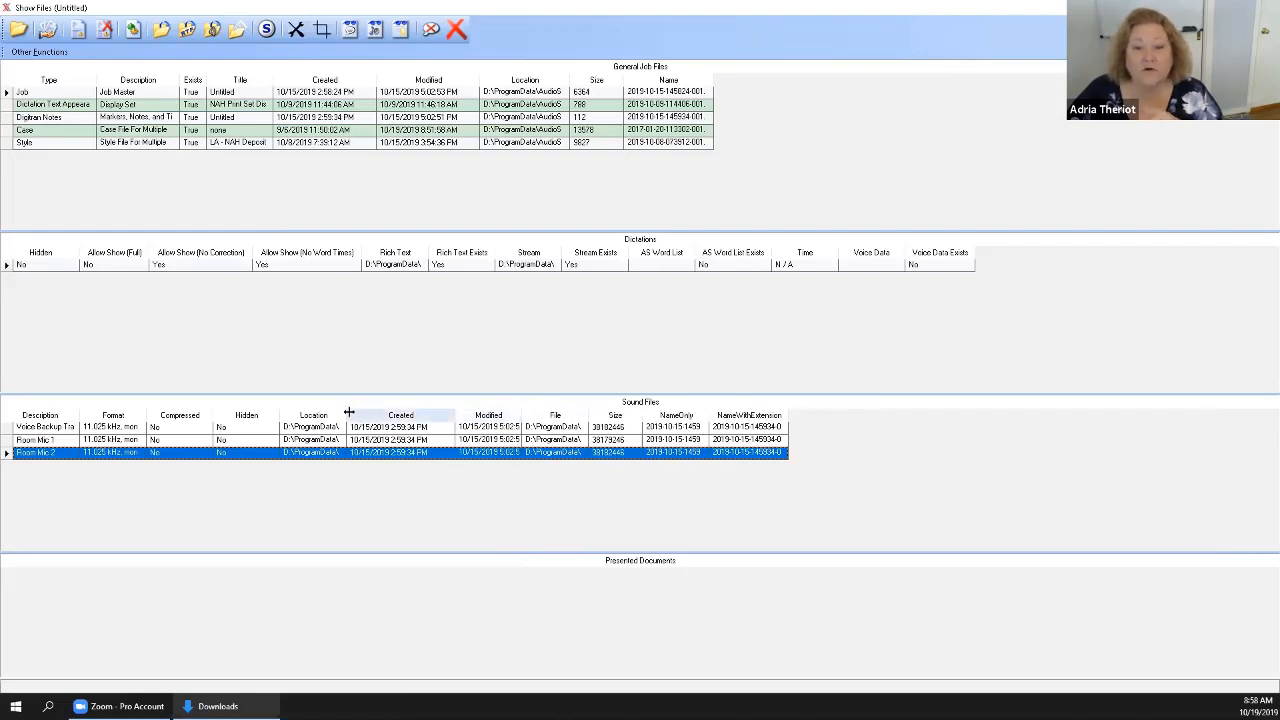
drag(349, 412, 495, 412)
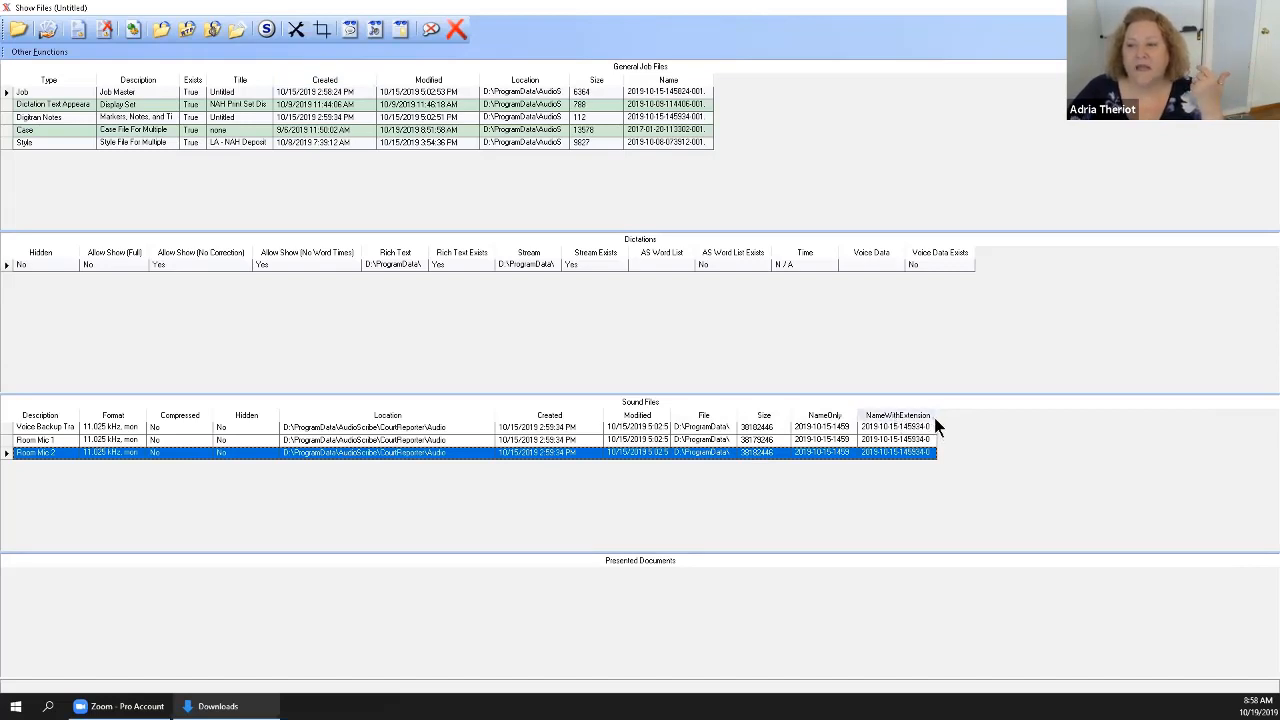
drag(934, 418, 1076, 430)
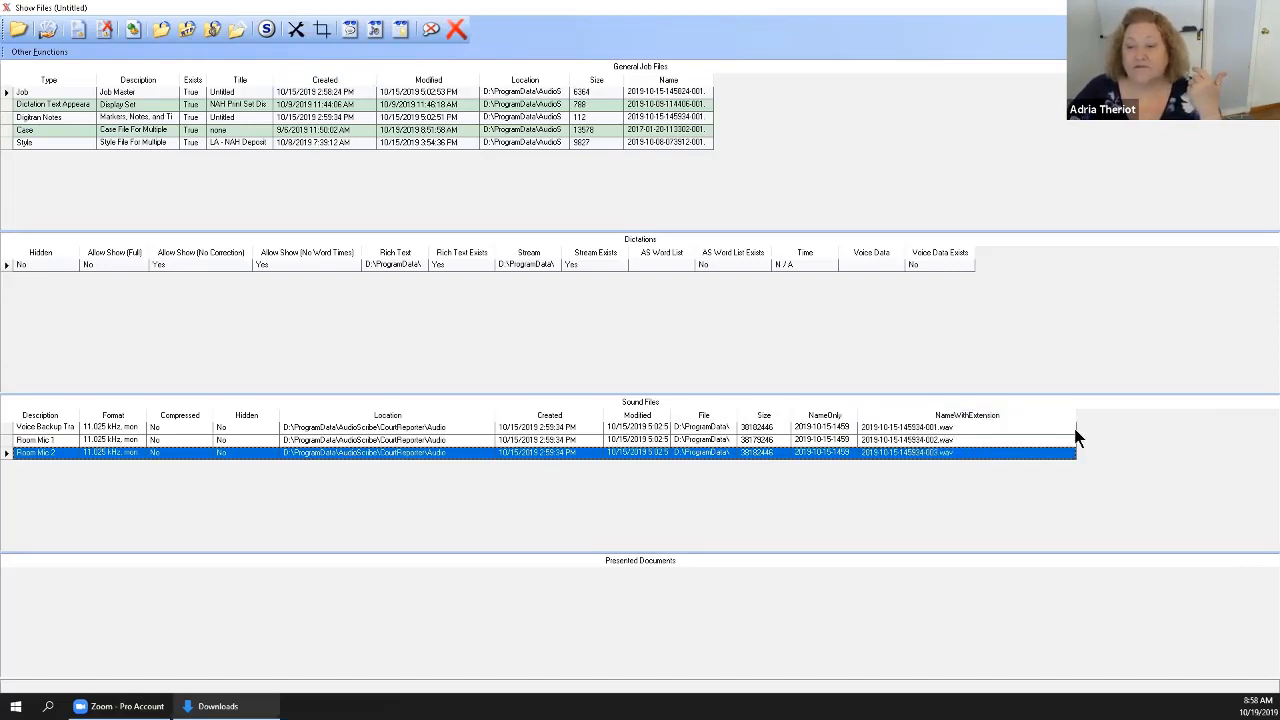
click(925, 427)
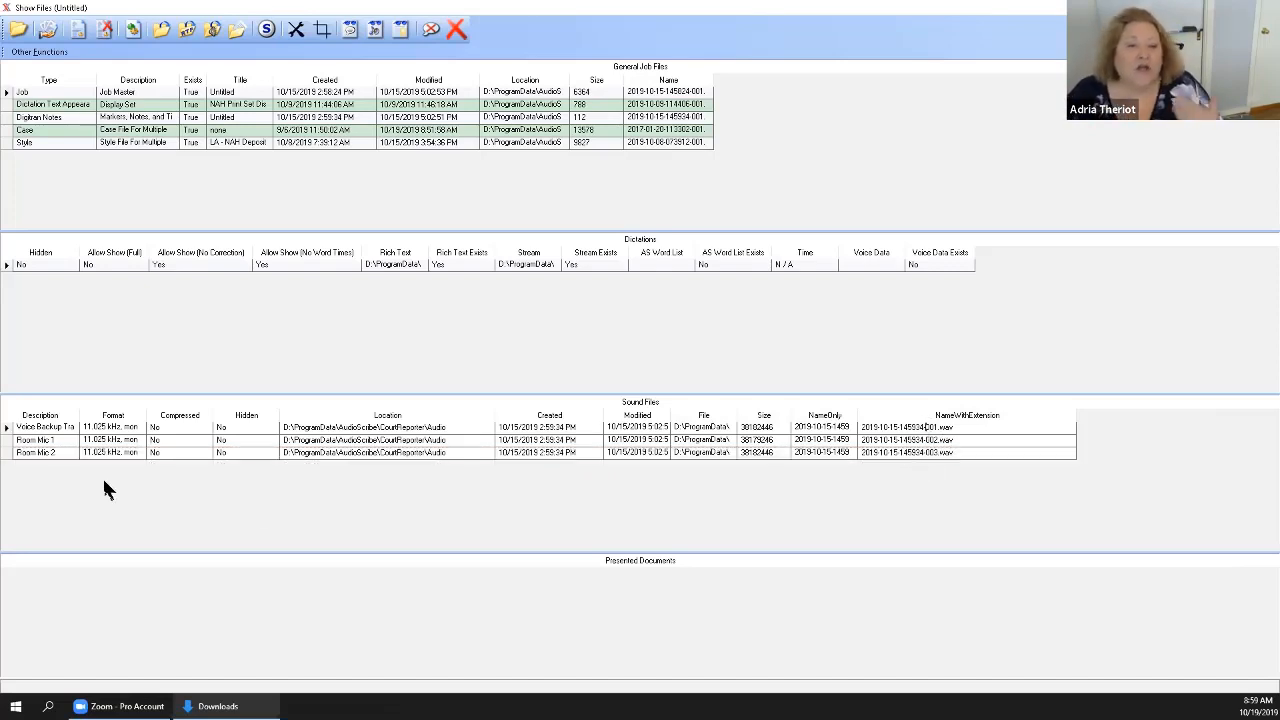
click(9, 440)
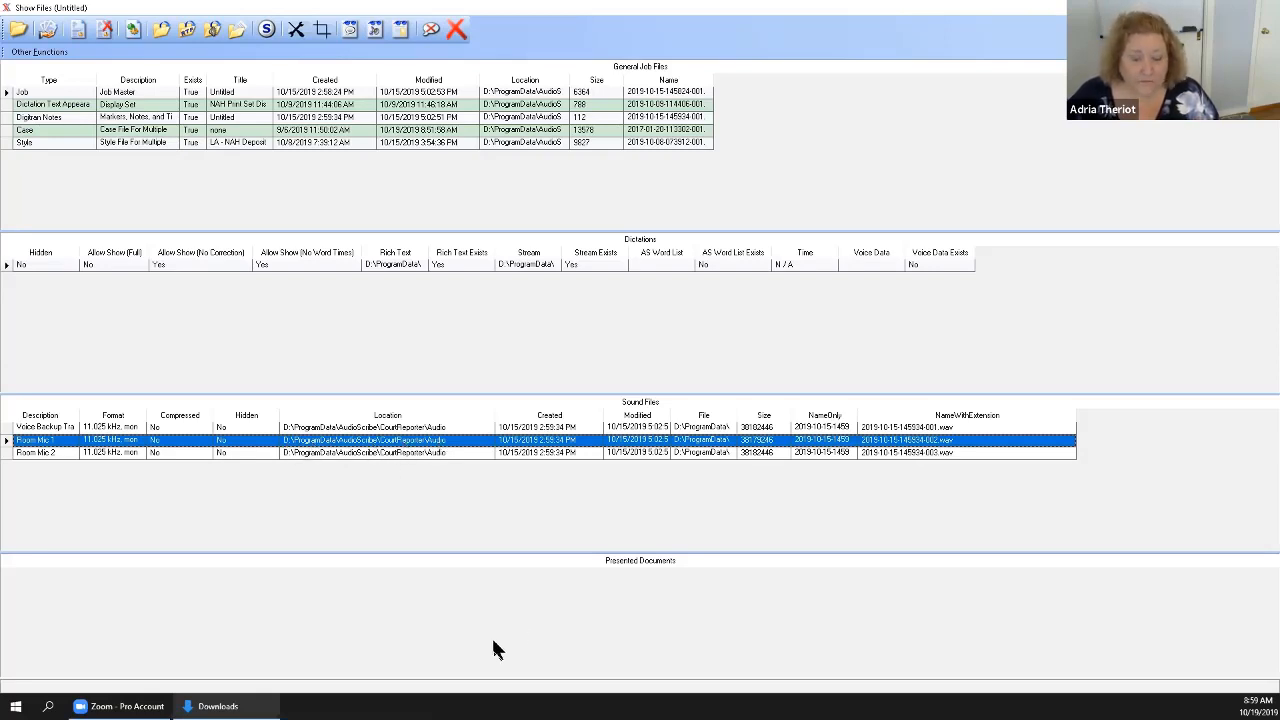
Open a File Explorer window beside the job's Sound Files list and go to the AS 2T EHD (D:) drive.
click(16, 706)
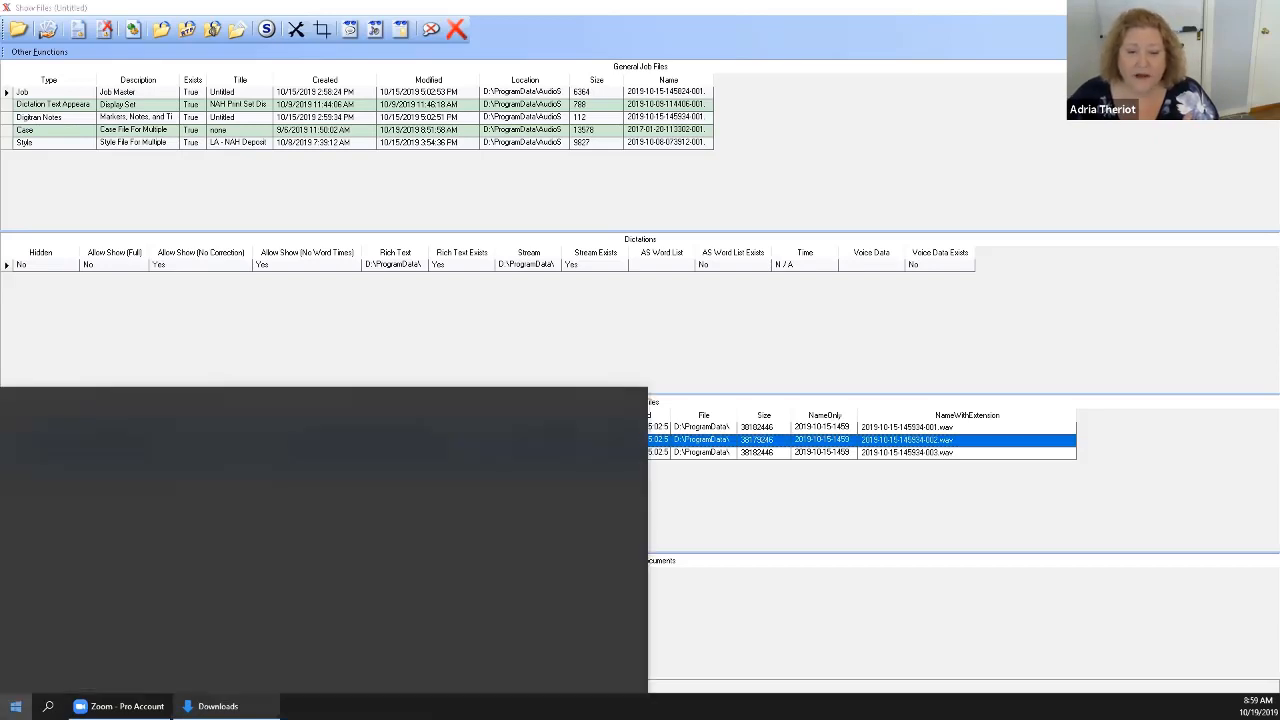
click(80, 574)
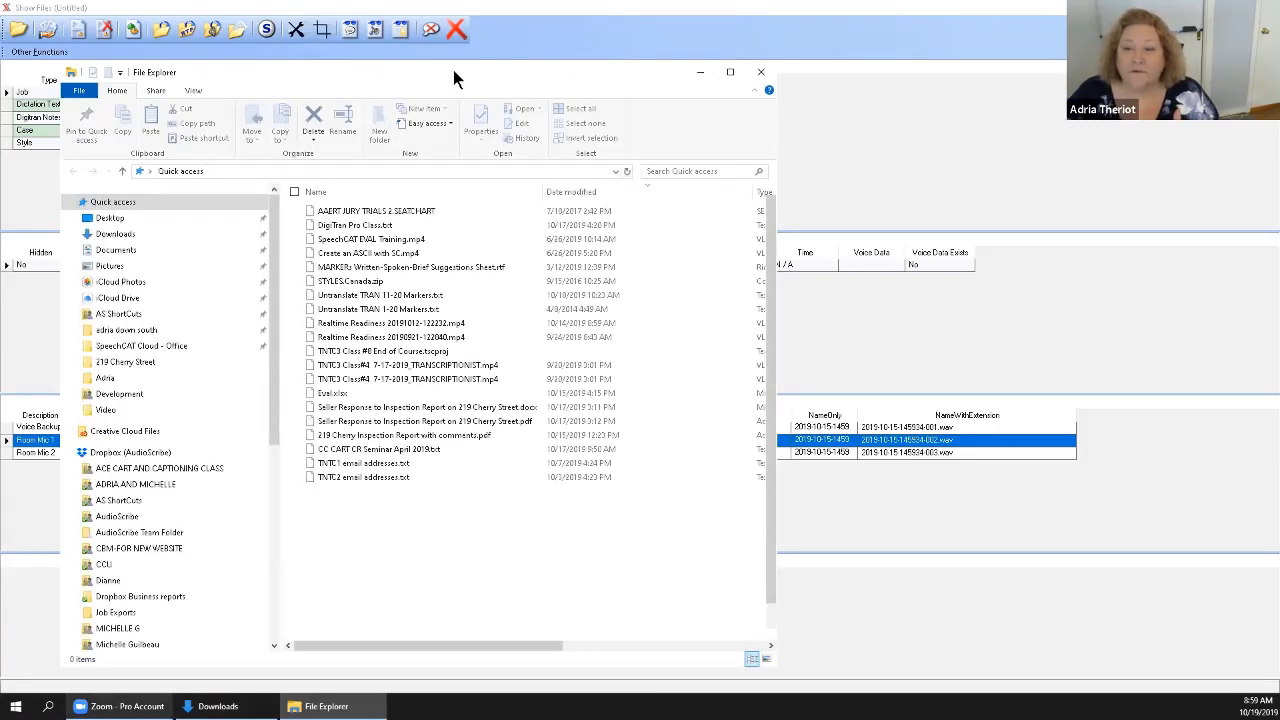
drag(455, 78, 898, 55)
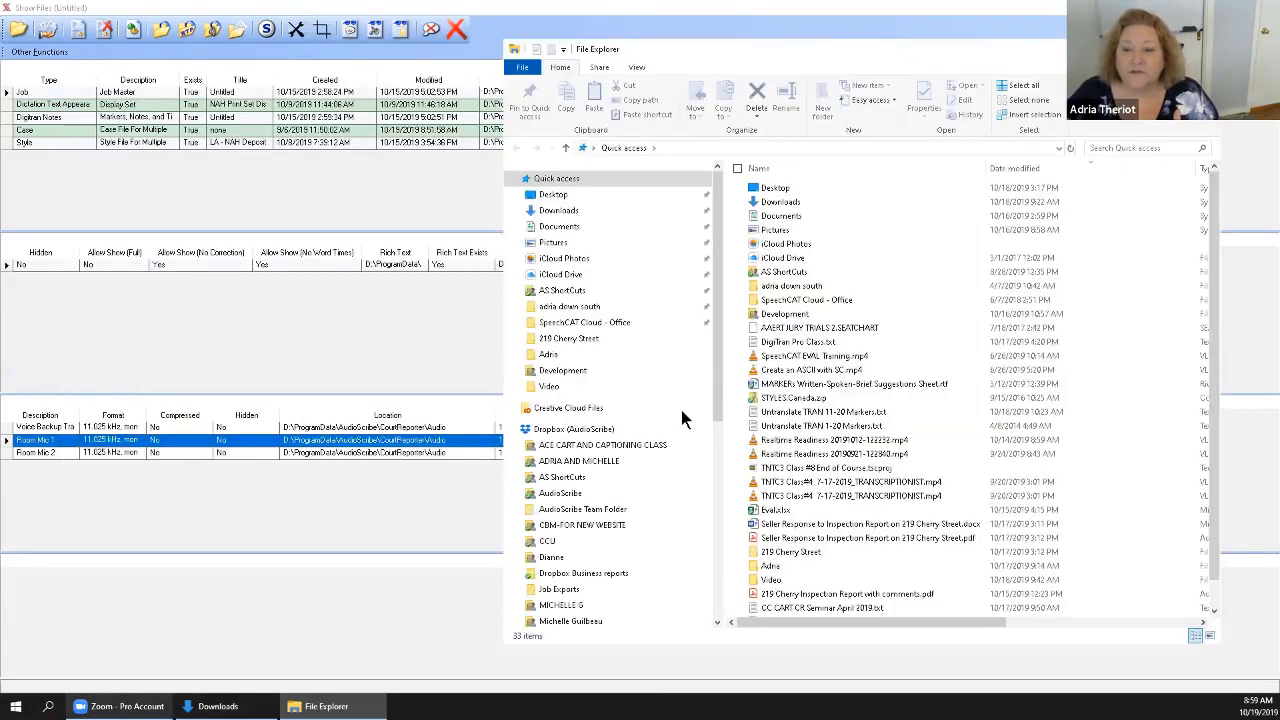
click(512, 429)
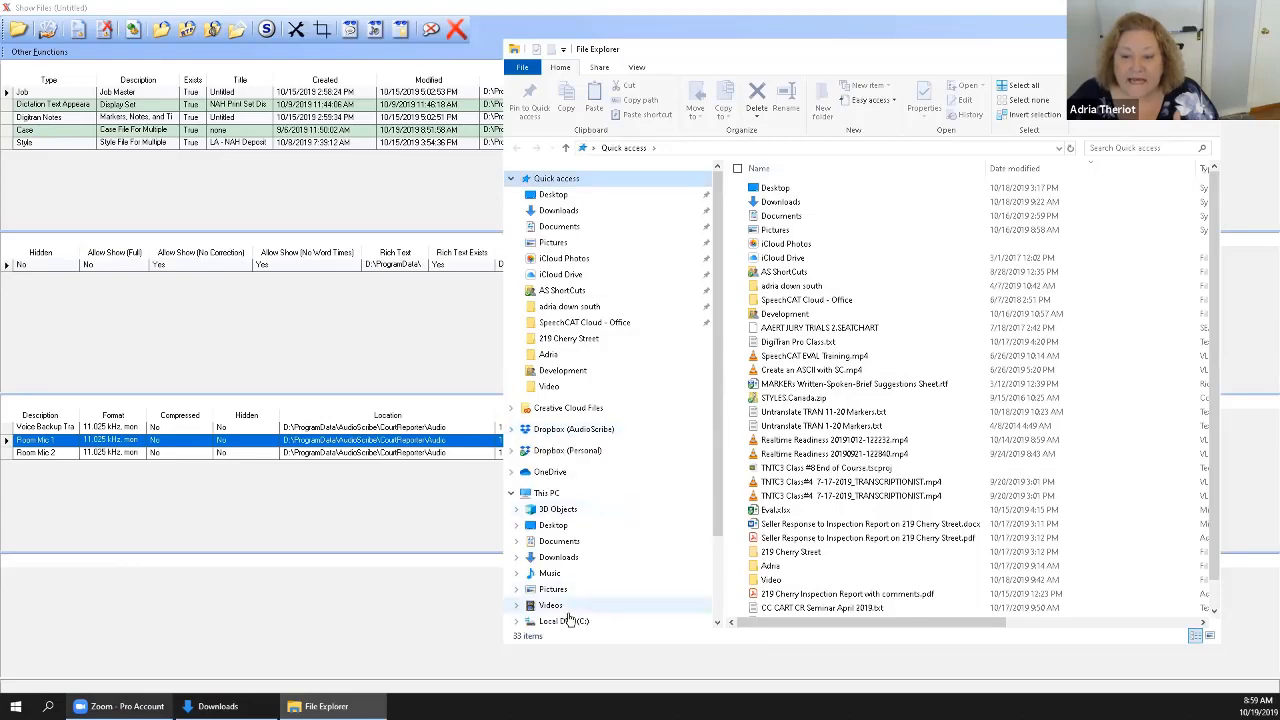
drag(714, 491, 705, 591)
click(594, 530)
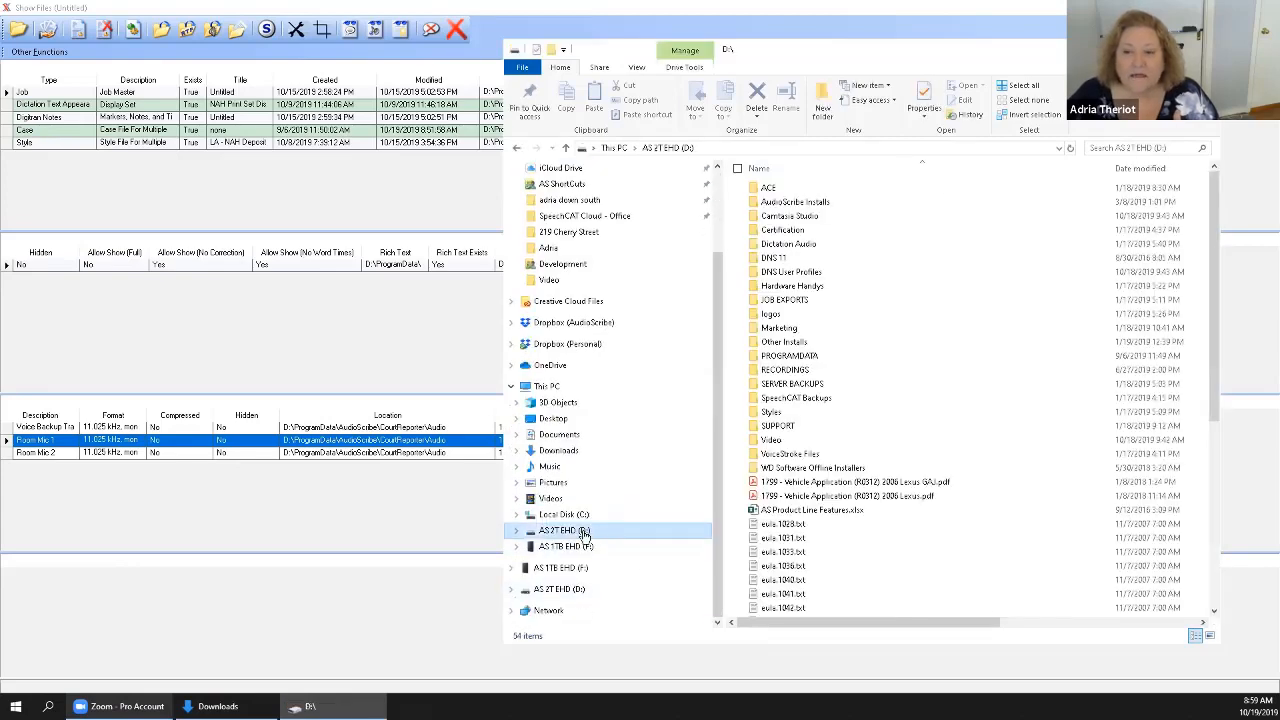
Open the drive's PROGRAMDATA\Audioscribe\CourtReporter\Audio folder.
click(789, 356)
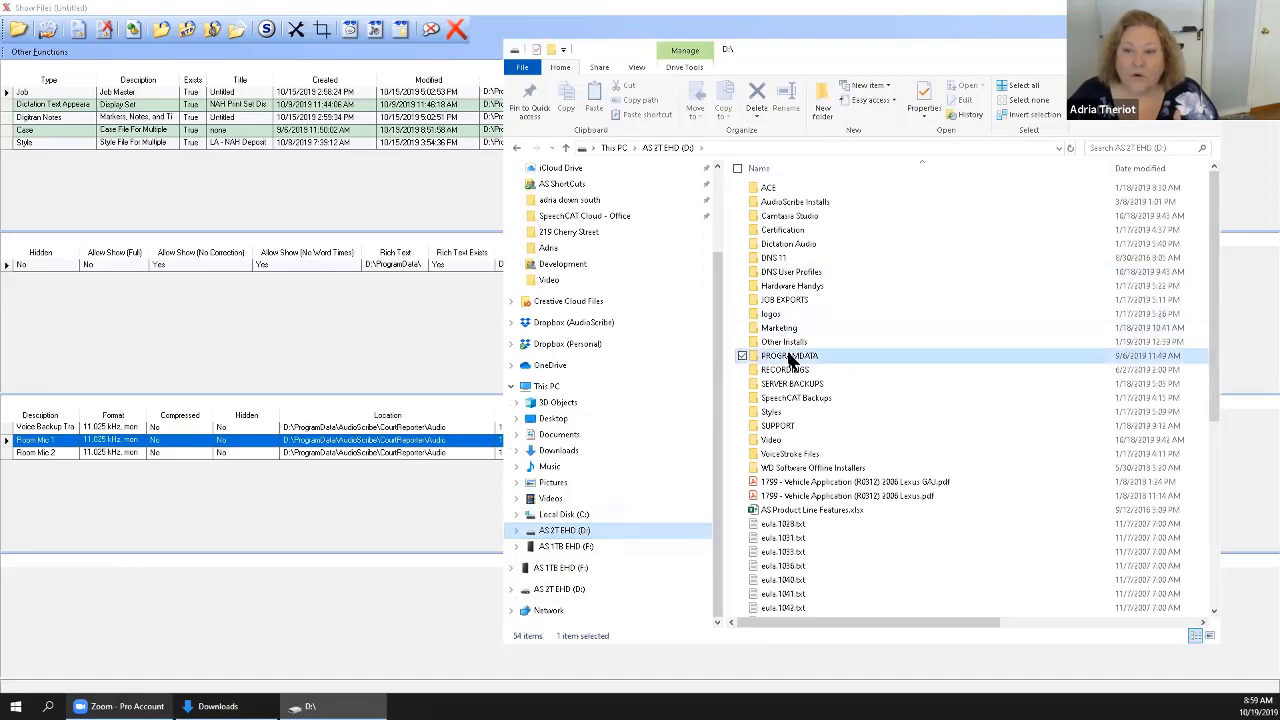
double_click(789, 357)
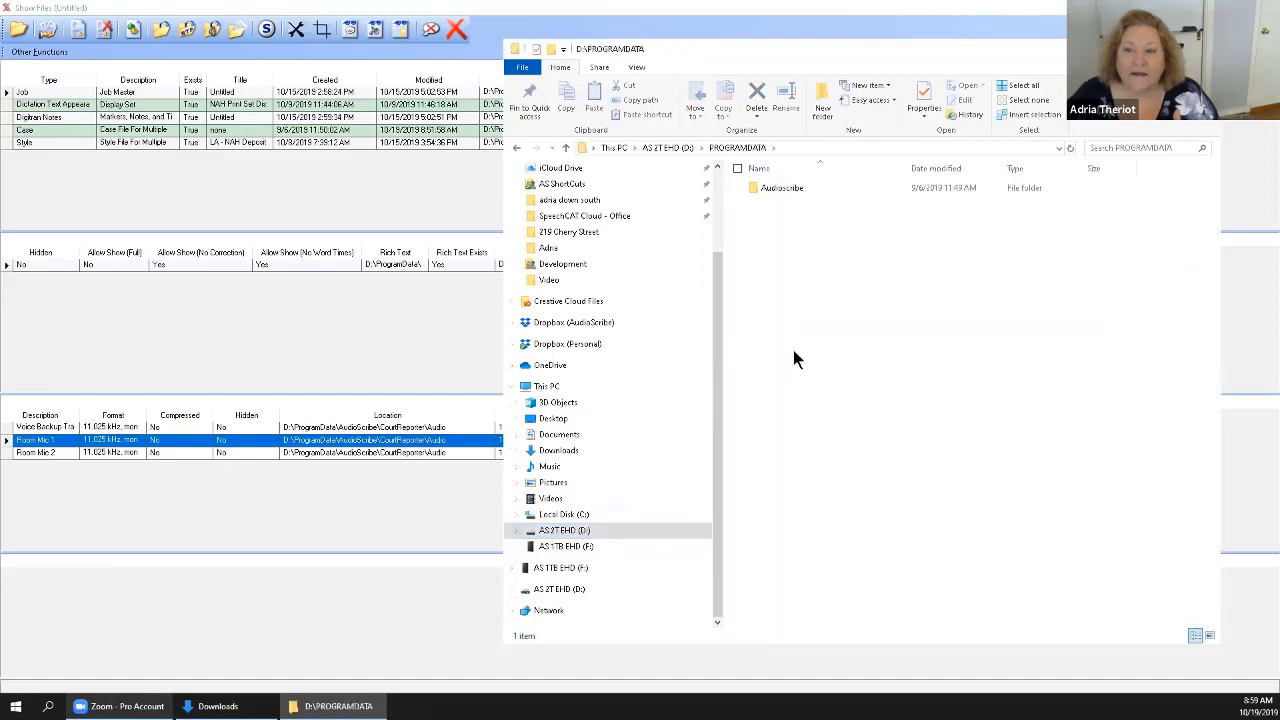
double_click(780, 187)
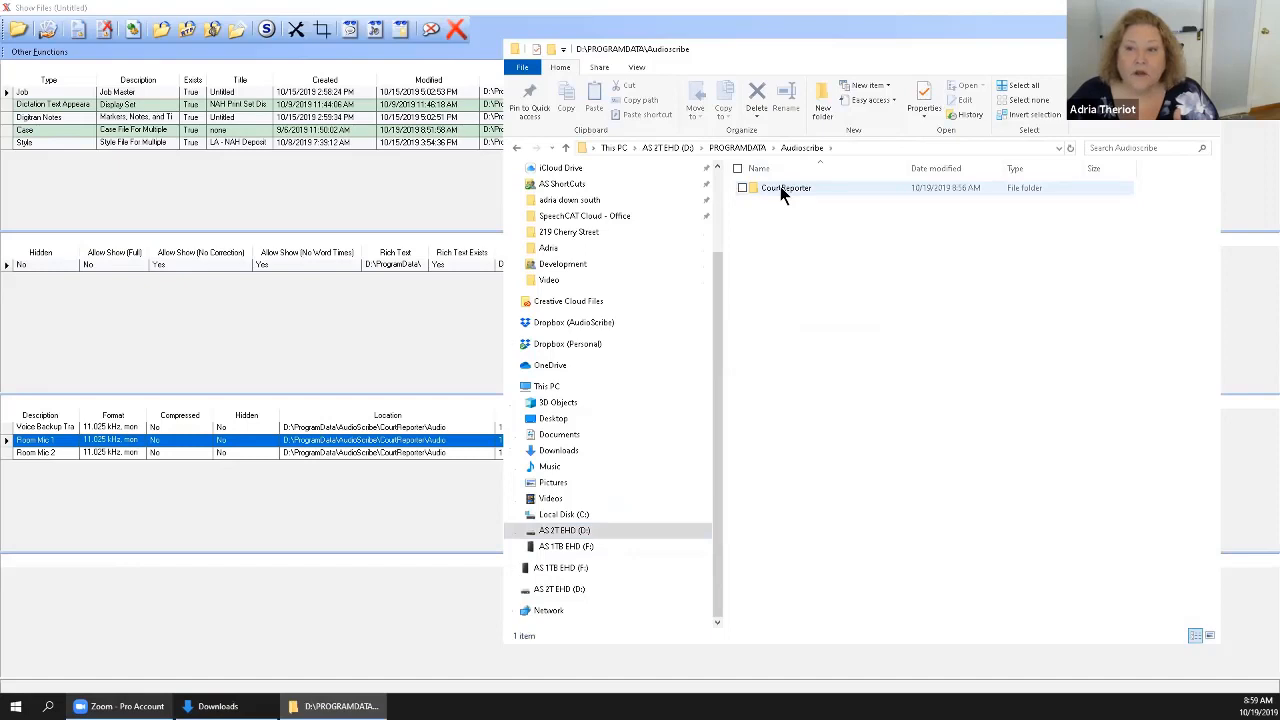
double_click(780, 187)
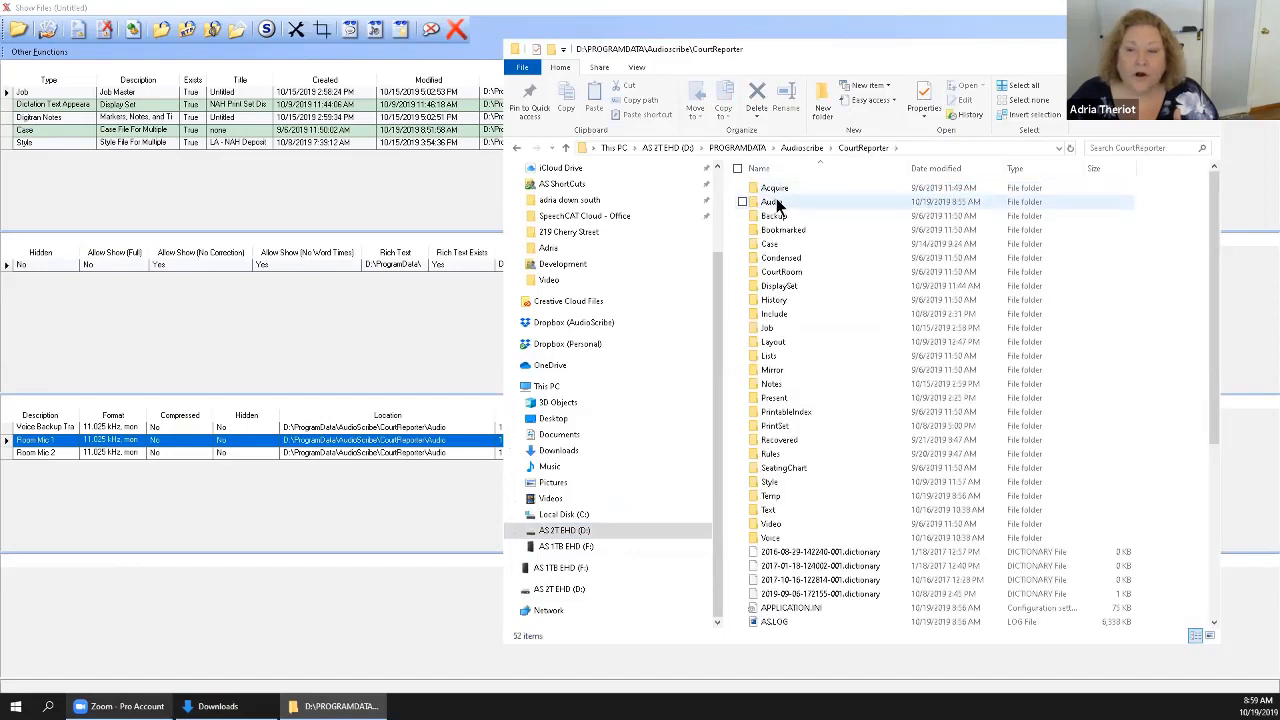
double_click(777, 204)
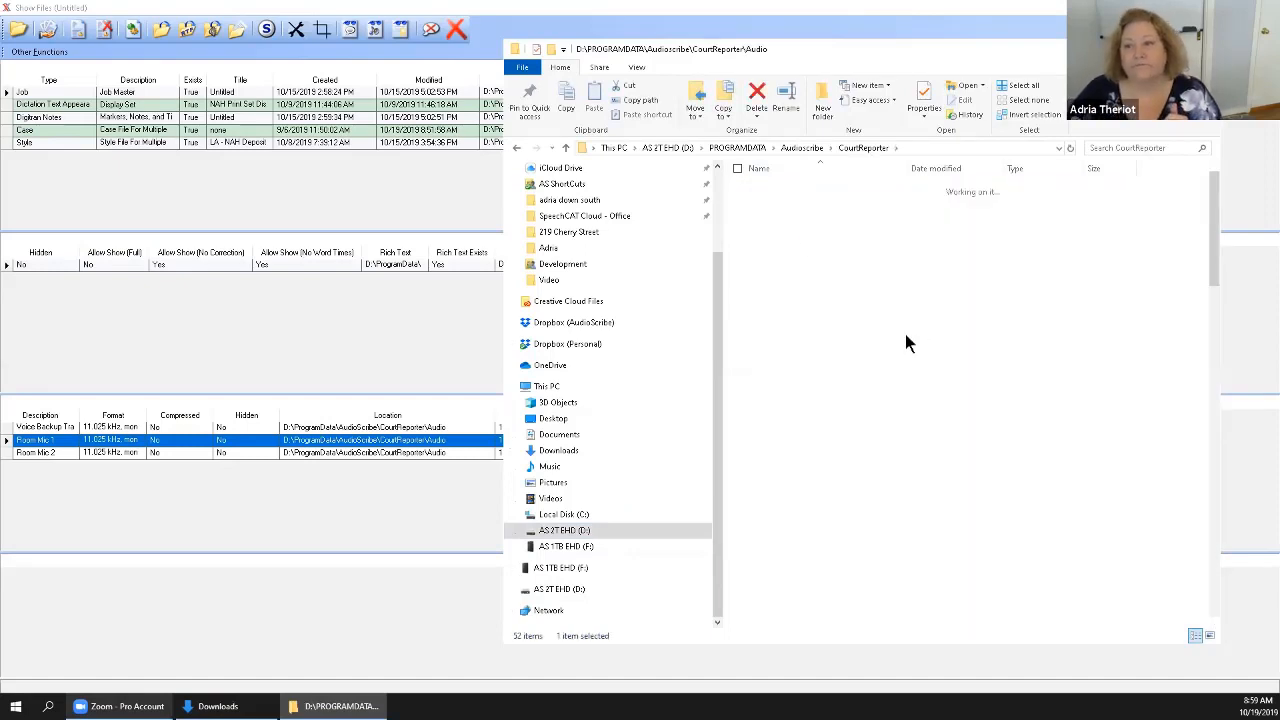
Hide the #, Title, Contributing artists and Album columns in the Audio folder's file list.
right_click(843, 175)
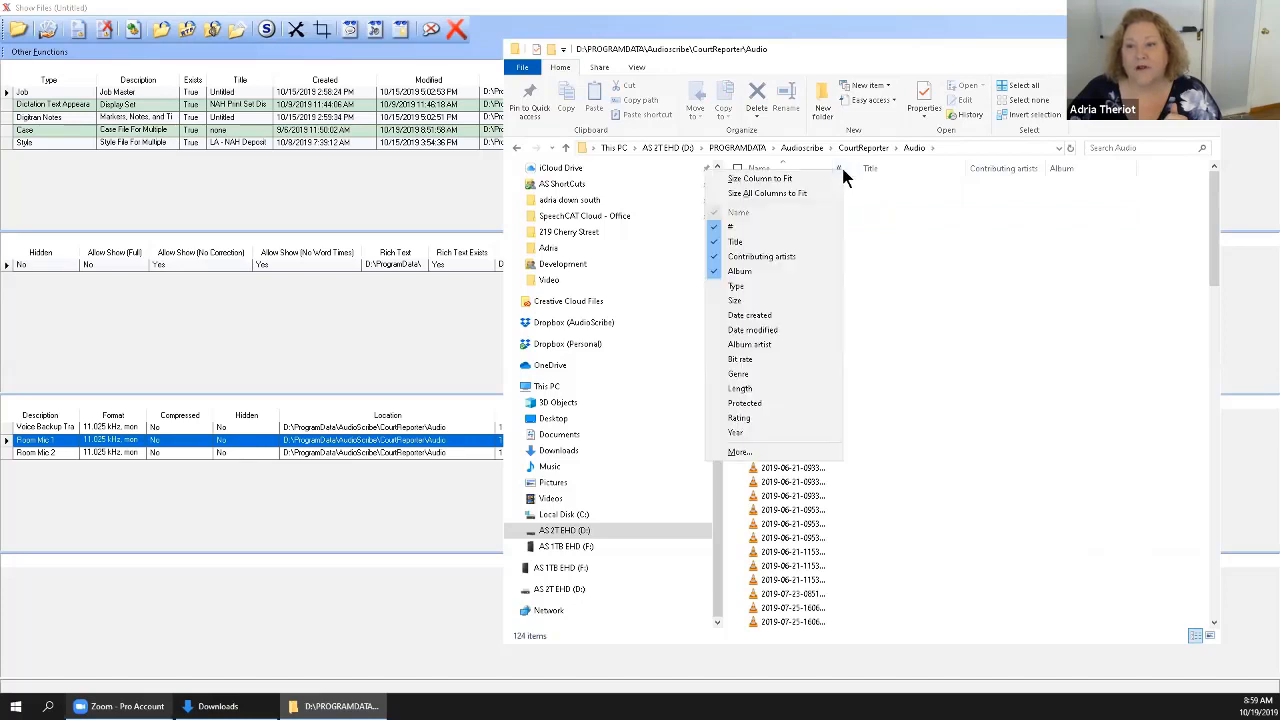
click(760, 226)
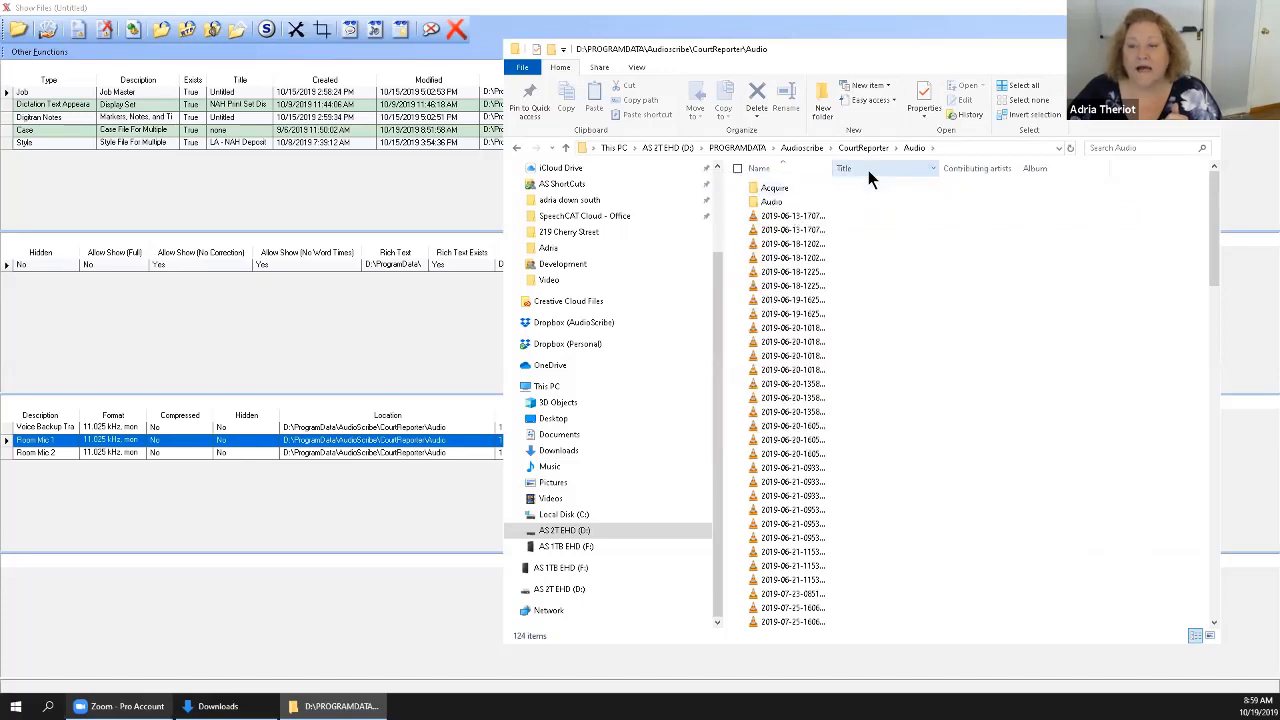
right_click(868, 170)
click(785, 230)
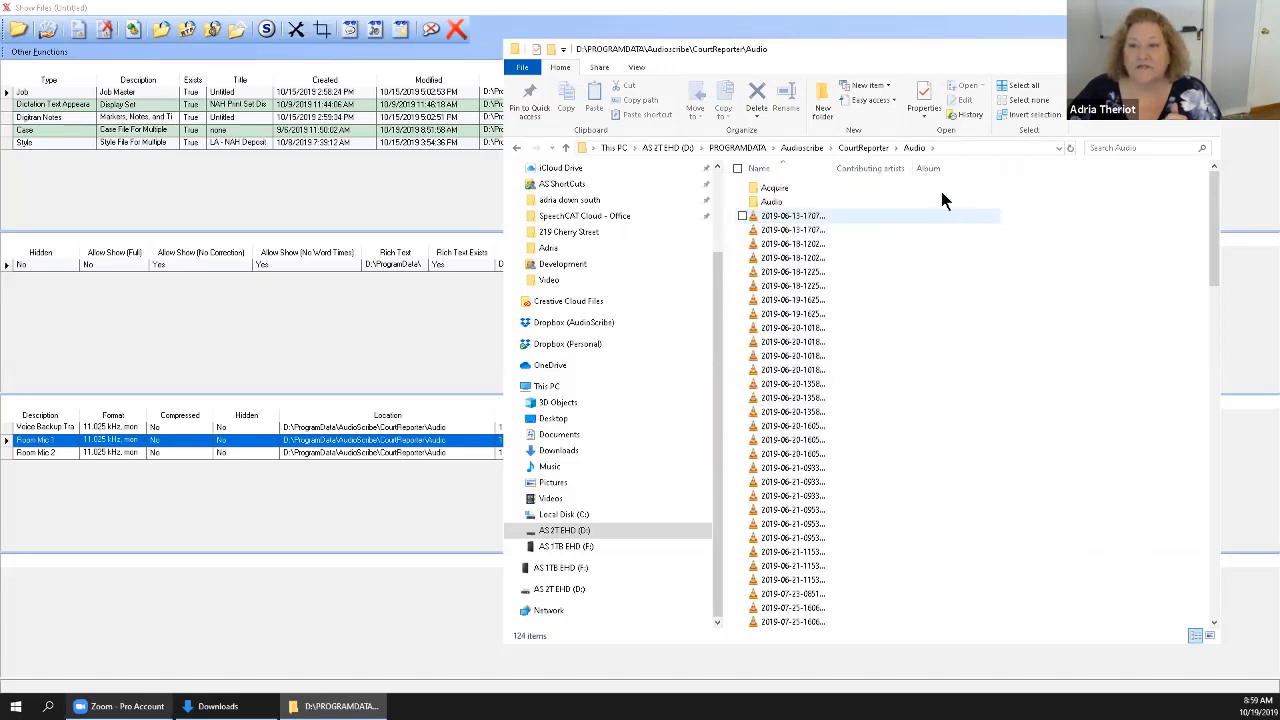
right_click(876, 168)
click(786, 261)
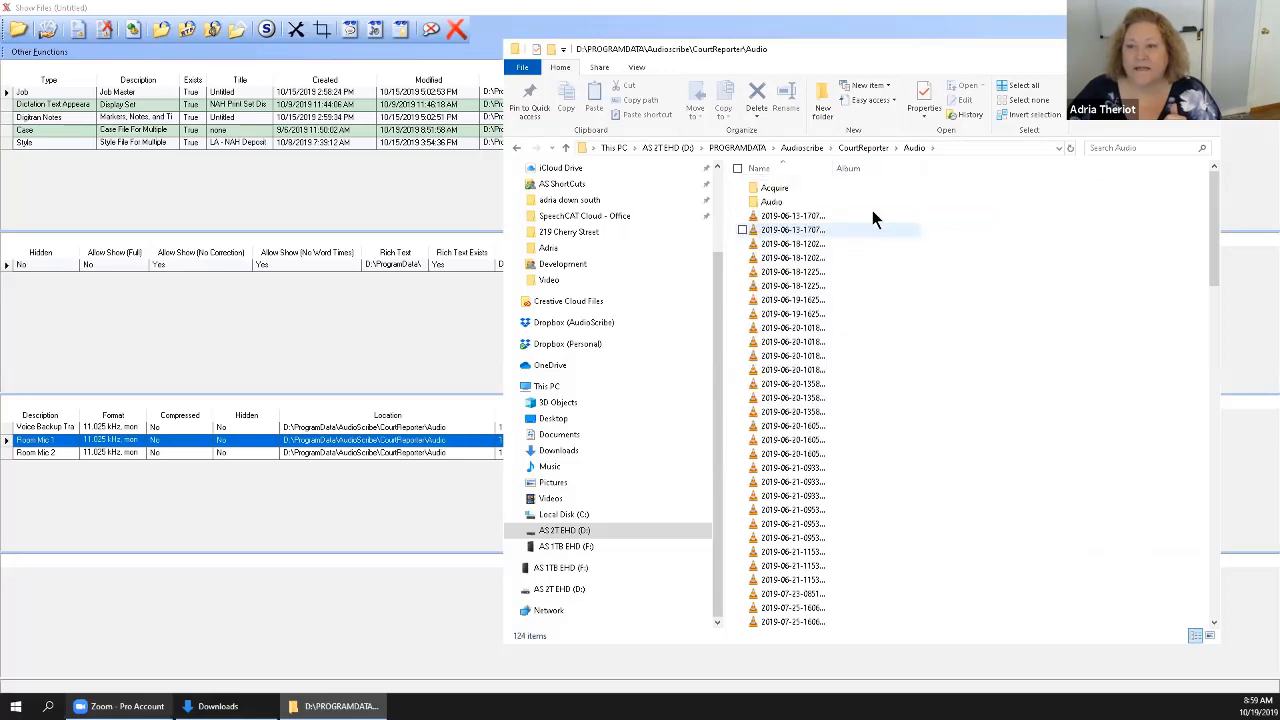
right_click(873, 167)
click(789, 274)
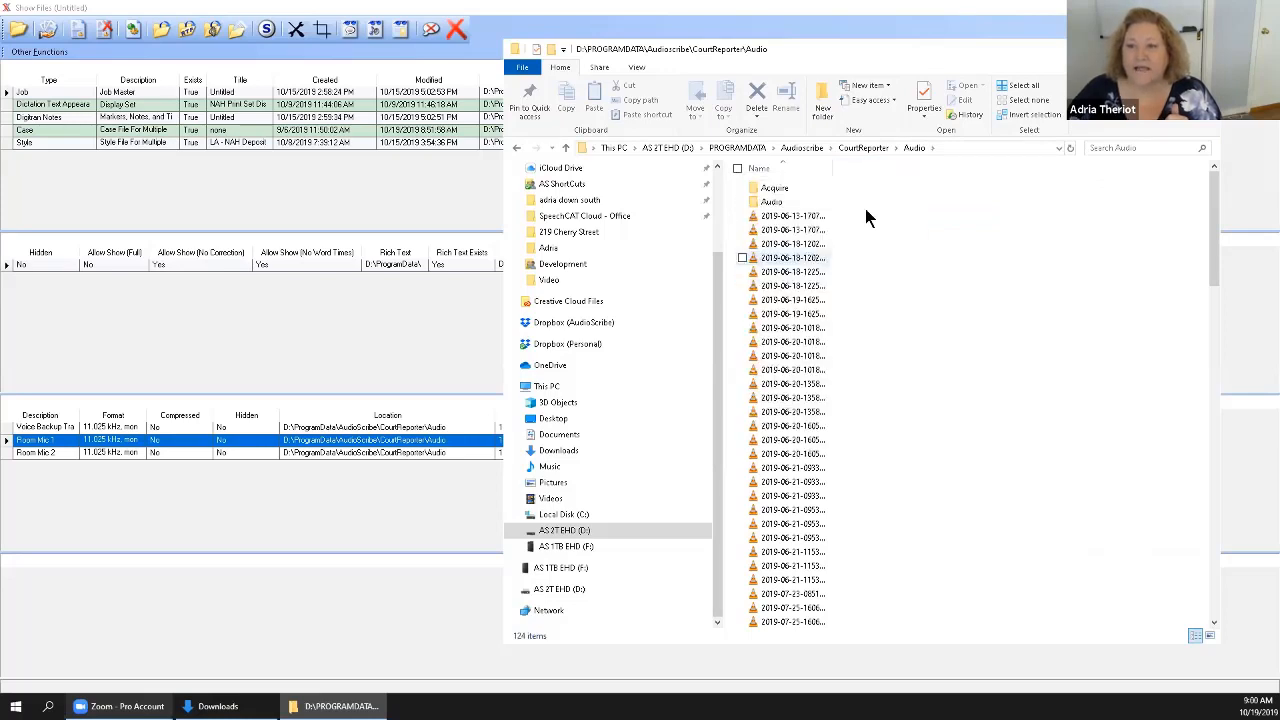
Add the Date created, Date modified and Size columns to the file list and fit the Name column to its contents.
right_click(885, 167)
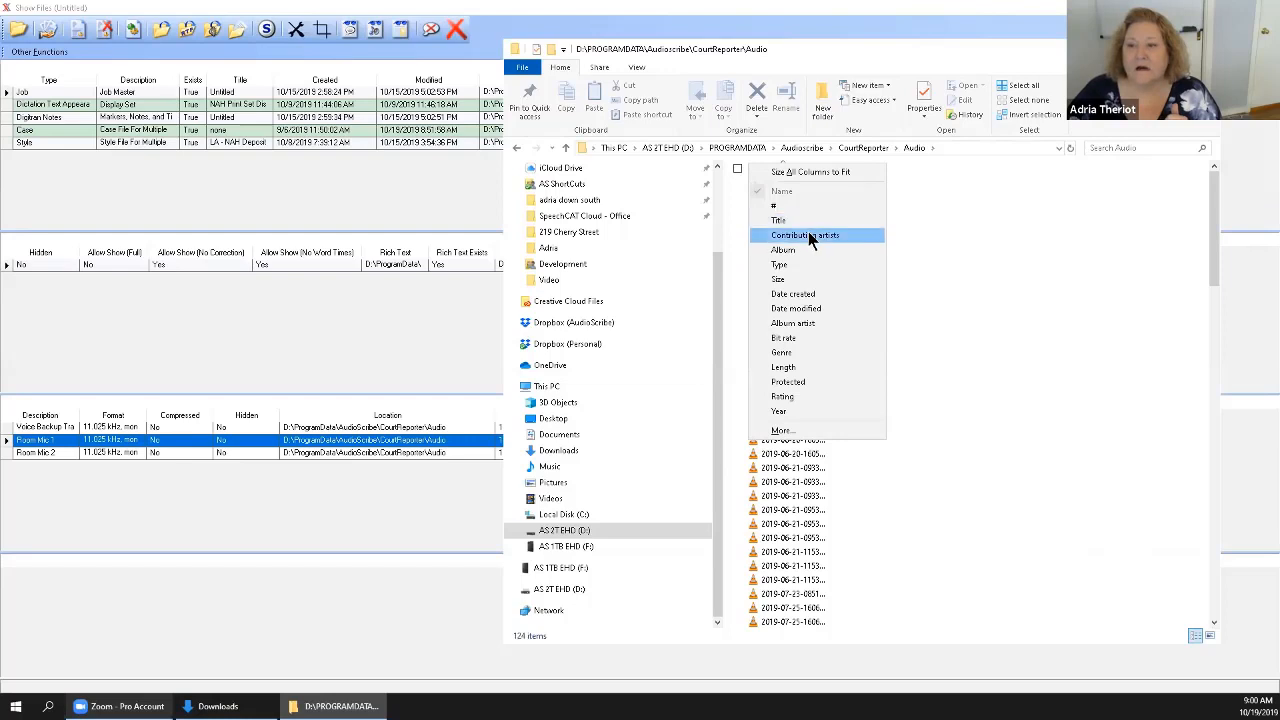
click(795, 293)
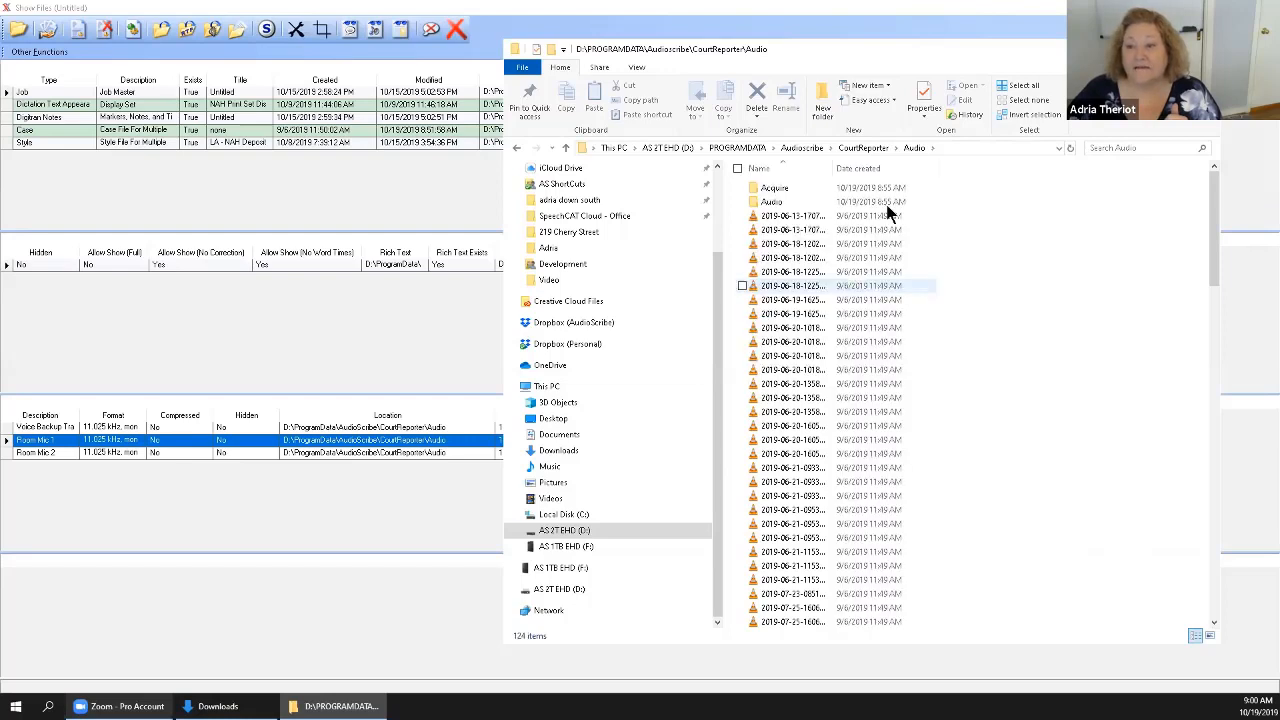
double_click(834, 168)
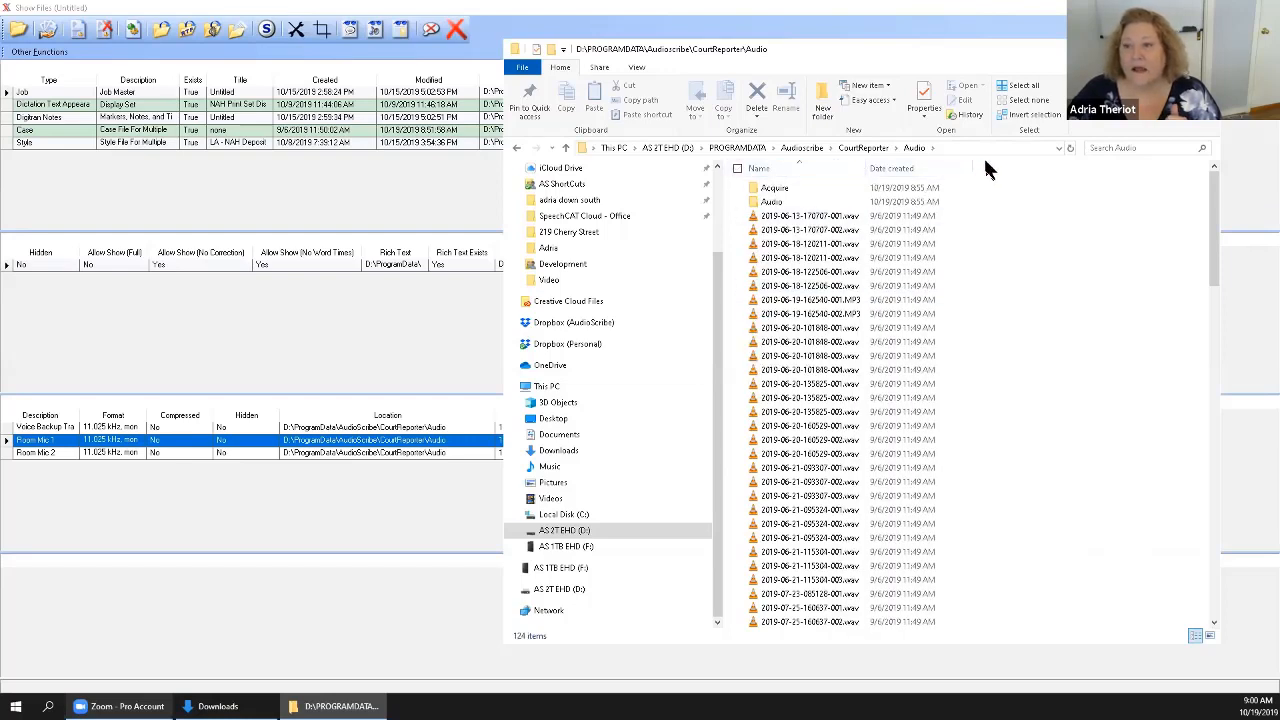
right_click(986, 166)
click(893, 308)
right_click(1091, 163)
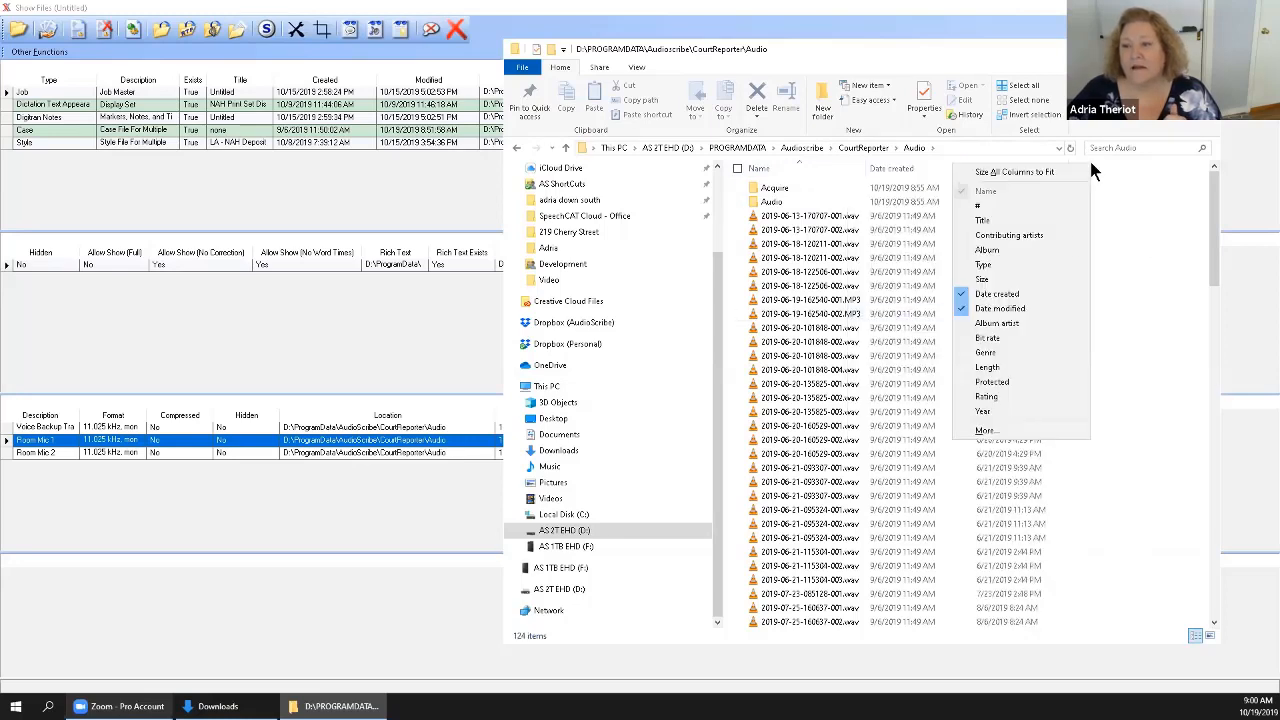
click(995, 284)
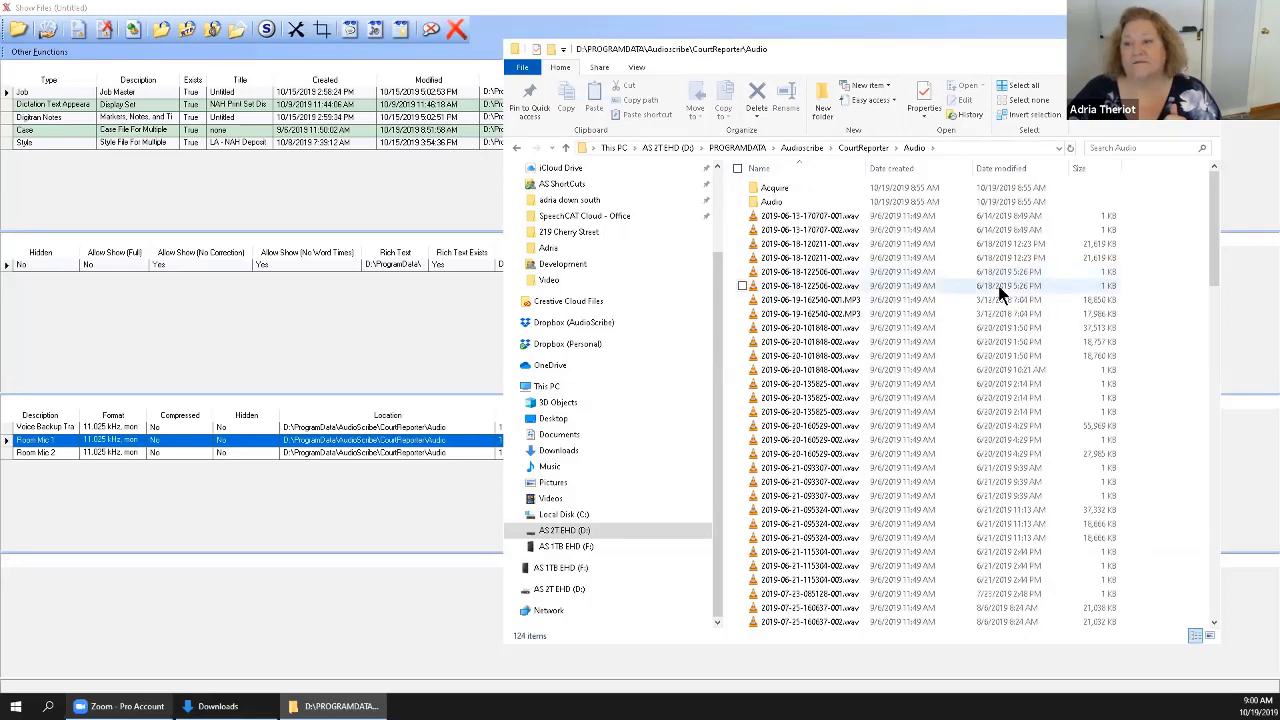
Sort the audio files by size, largest first, and go to the smallest files.
click(836, 217)
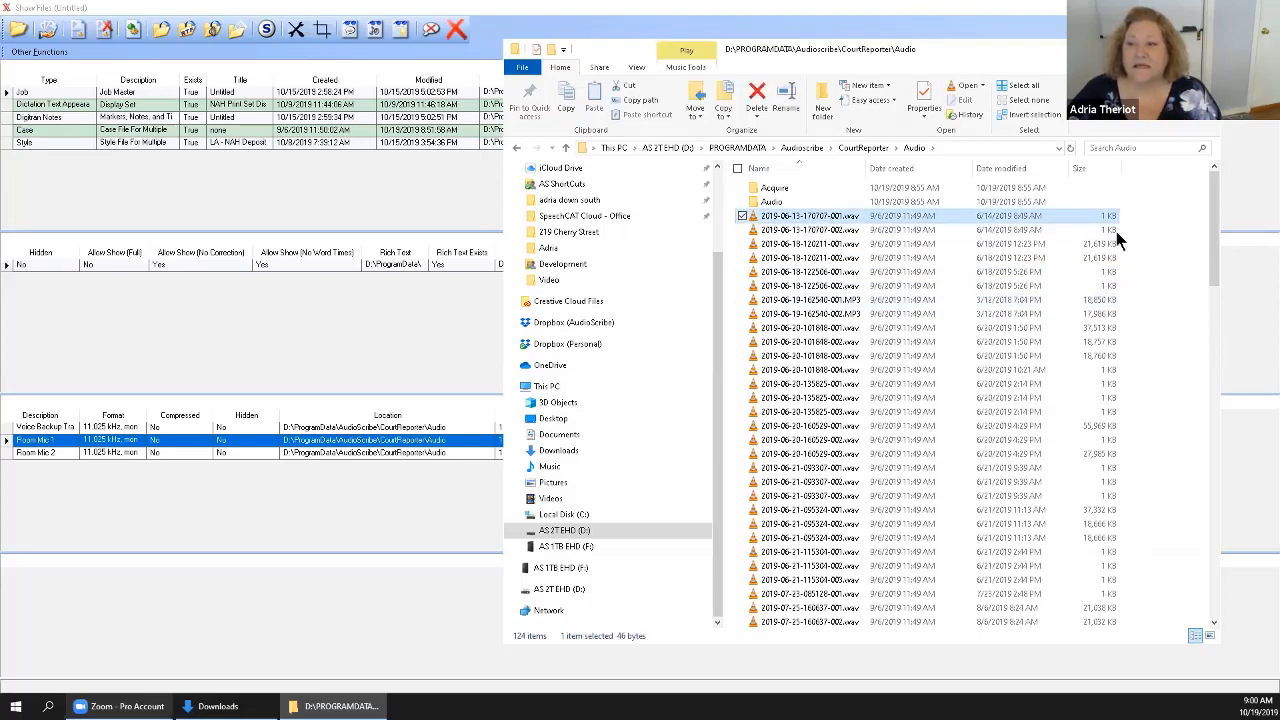
click(1091, 174)
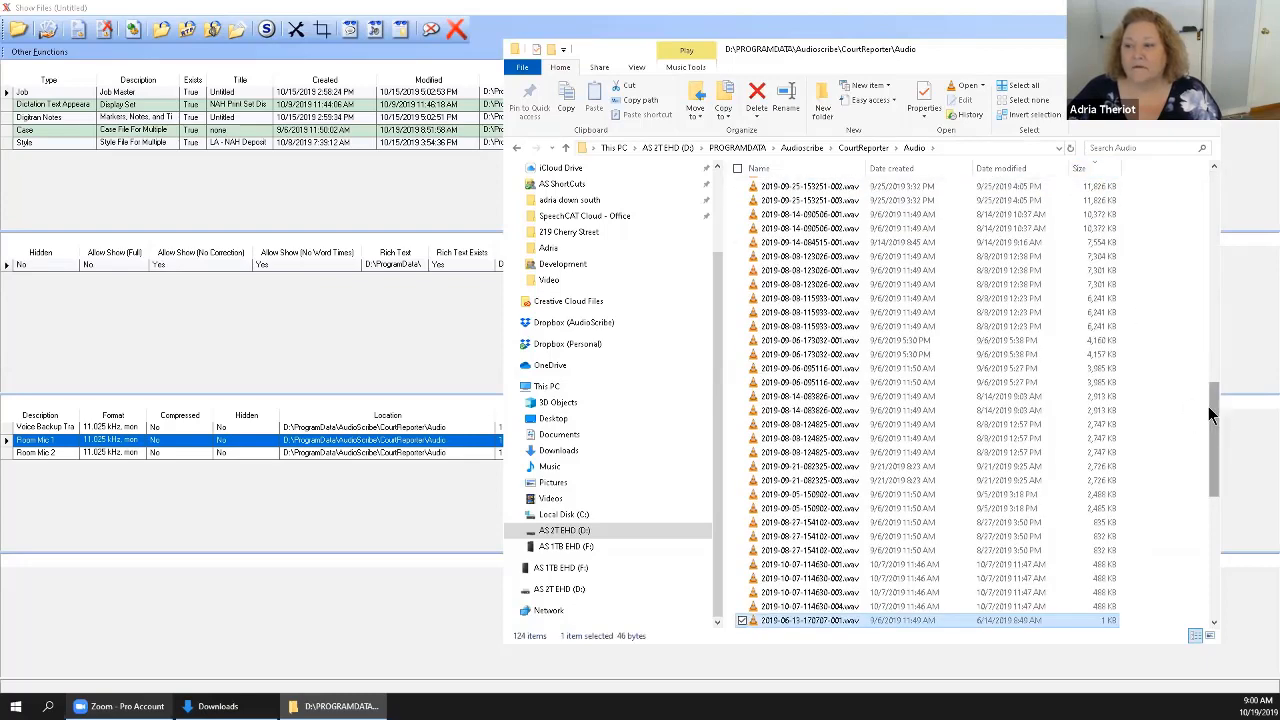
drag(1212, 442, 1206, 563)
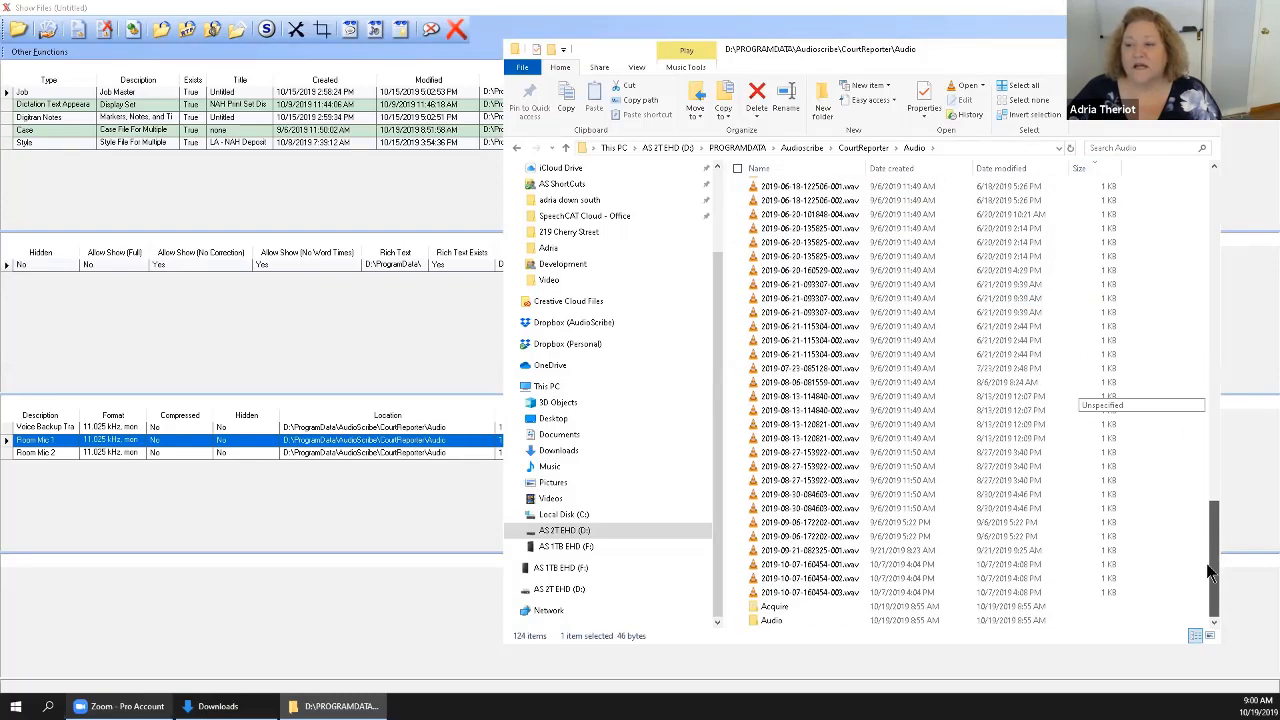
click(1177, 460)
click(1215, 170)
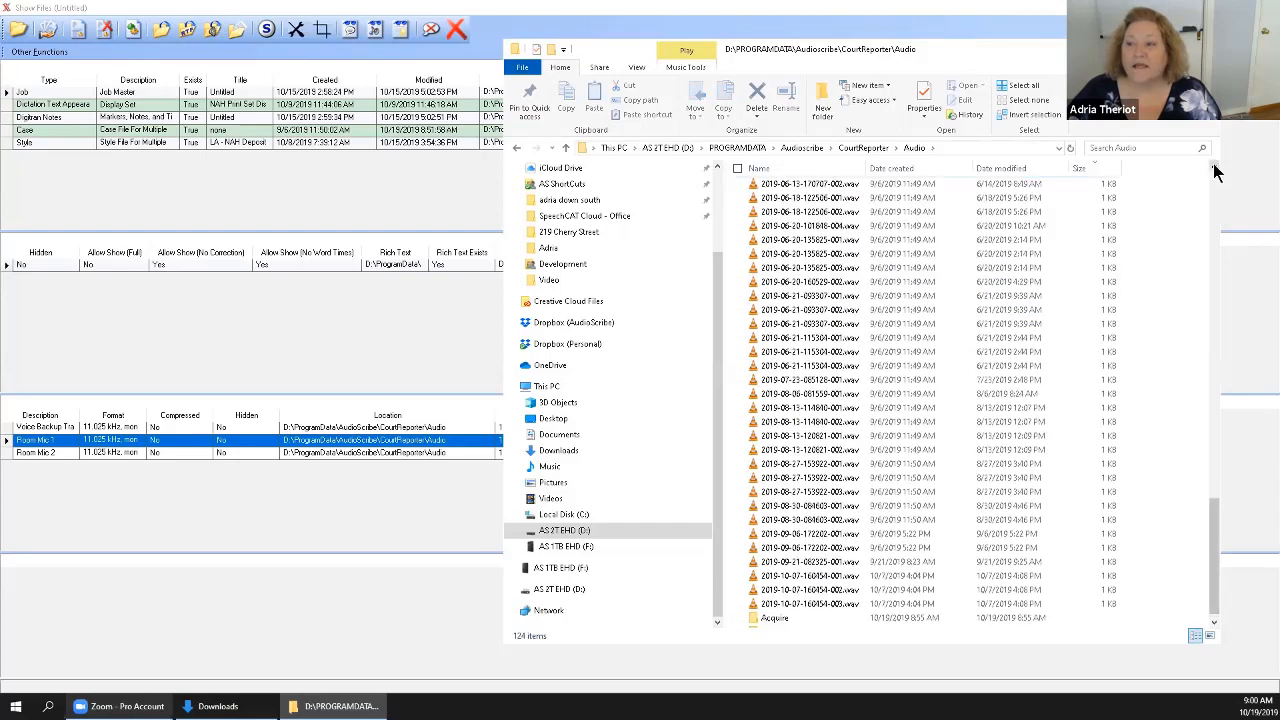
click(1215, 170)
click(1215, 170)
click(1215, 170)
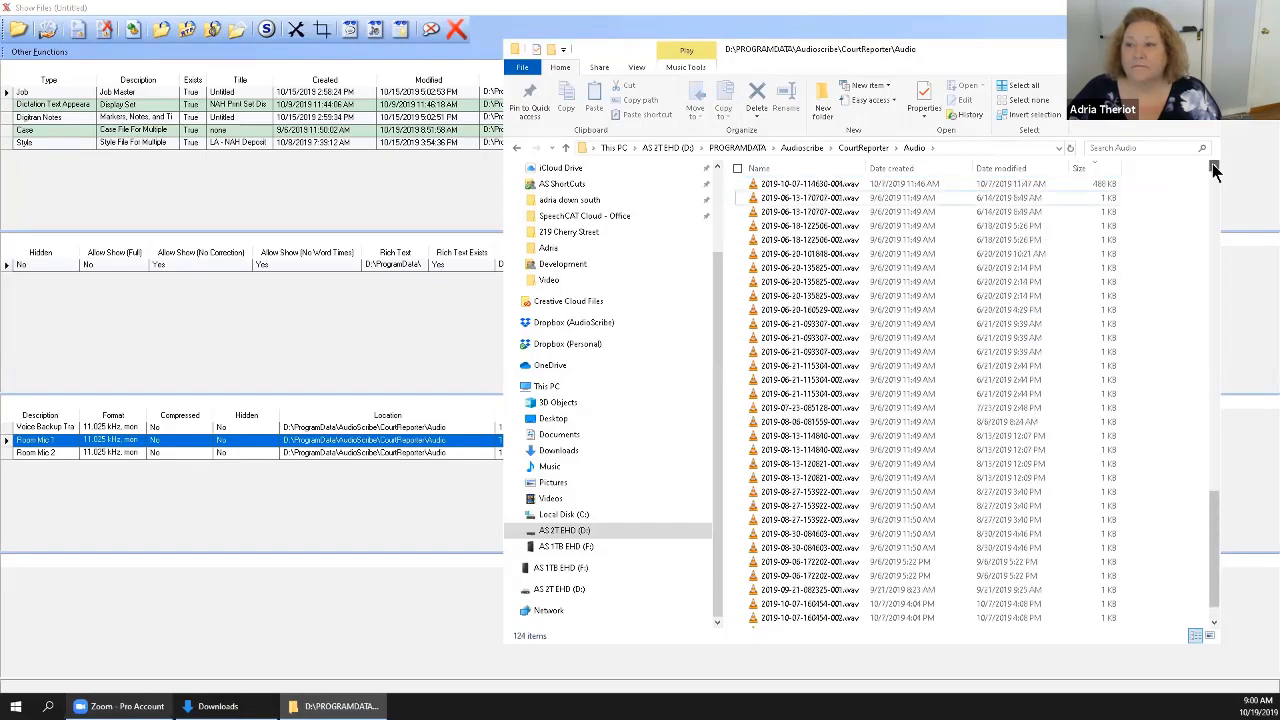
click(787, 199)
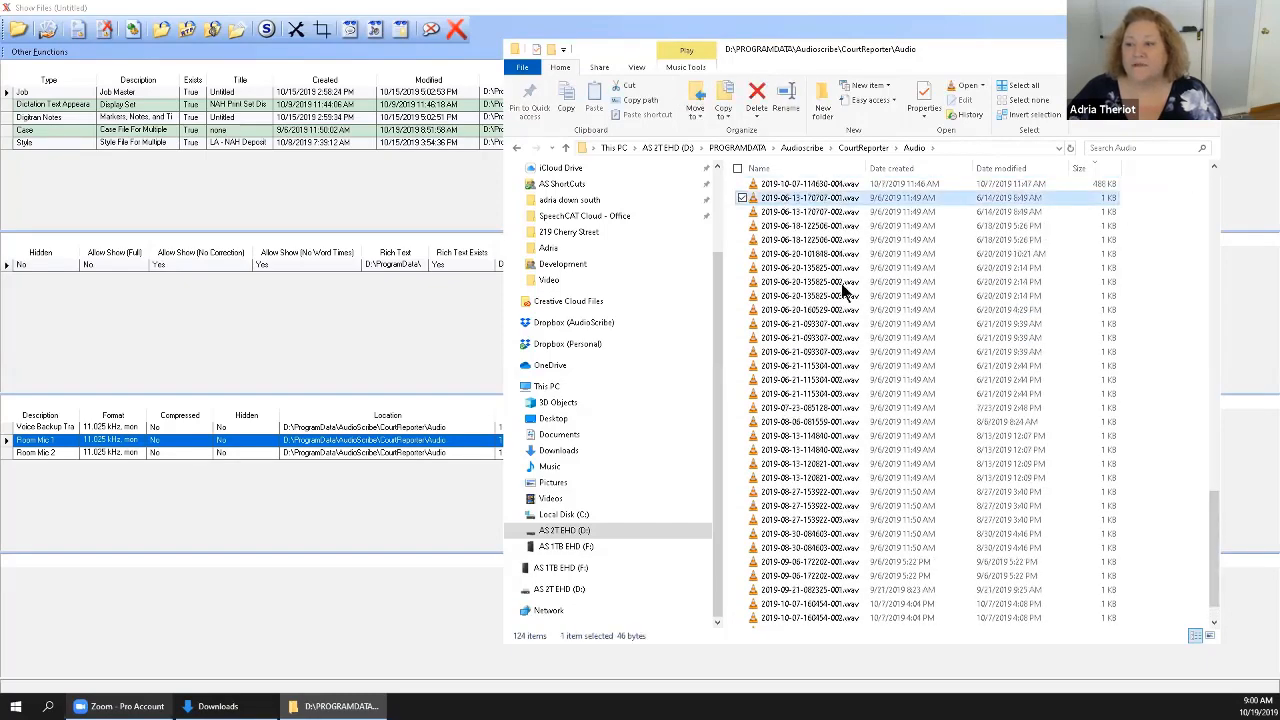
click(1214, 622)
click(1214, 622)
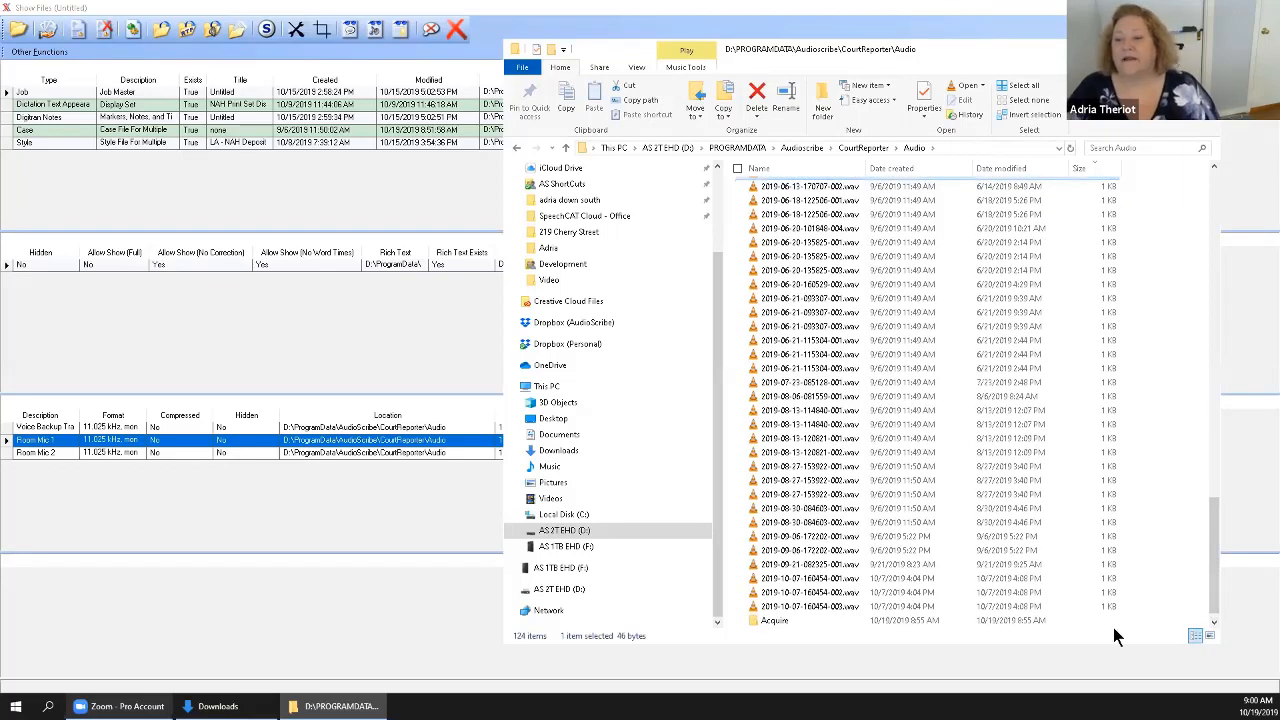
shift+click(808, 607)
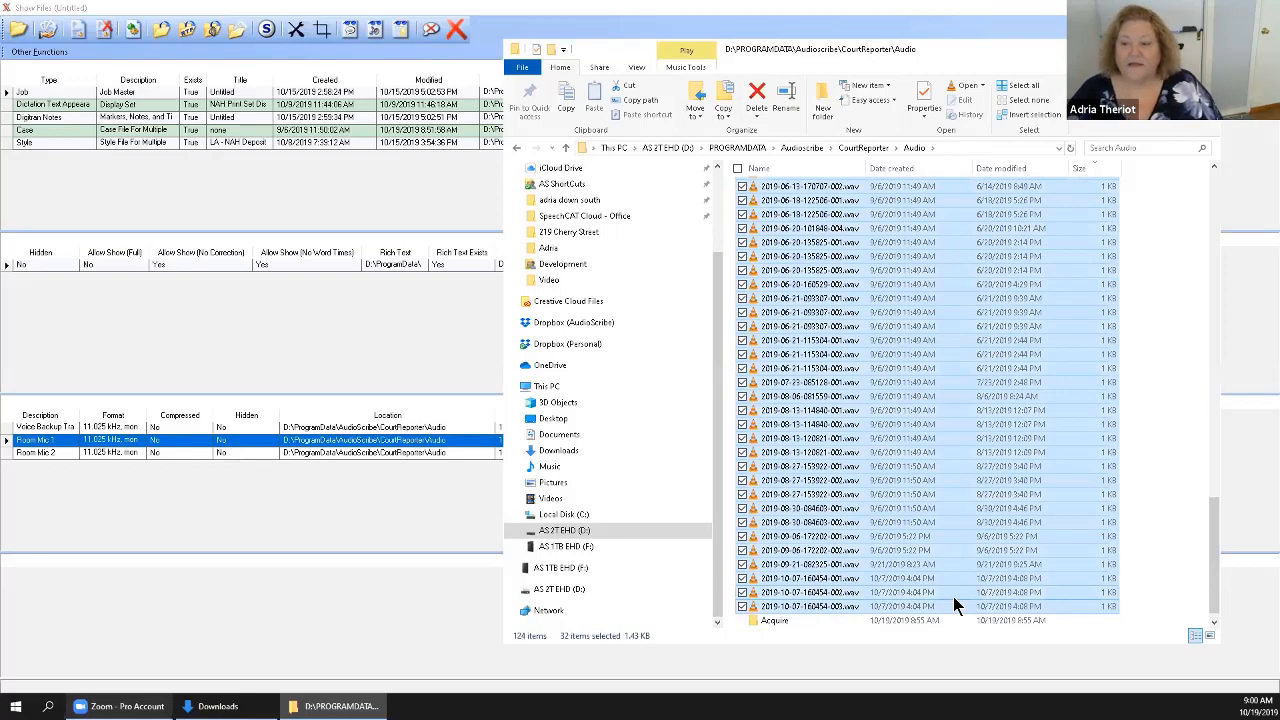
key(Delete)
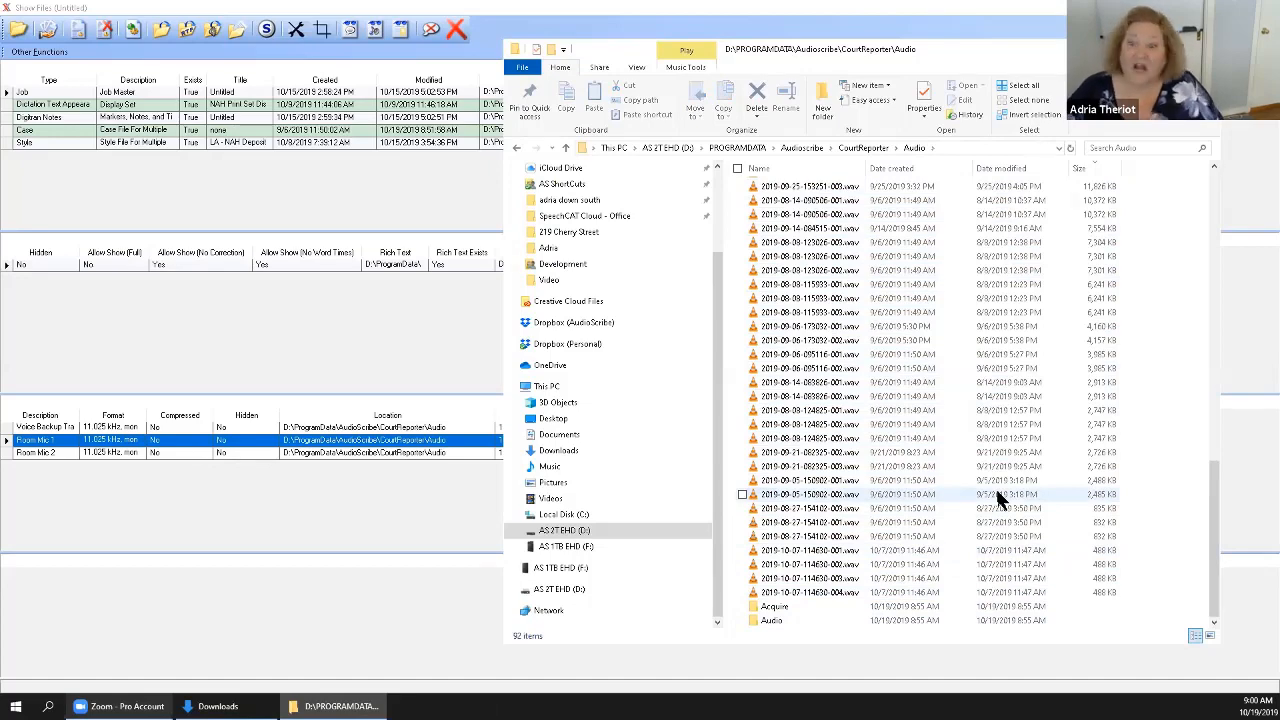
Return to the largest audio files, then shorten the folder window and place it above the job's Sound Files list.
scroll(1000, 500, up, 10)
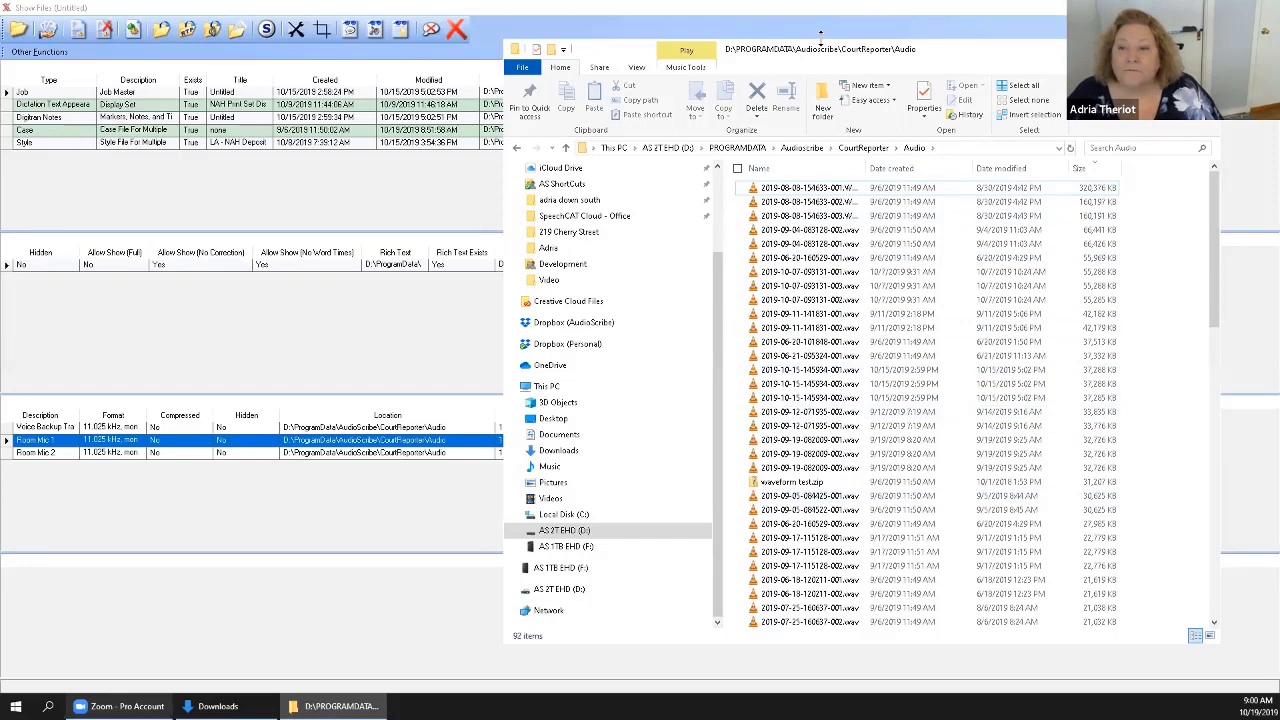
drag(820, 38, 813, 272)
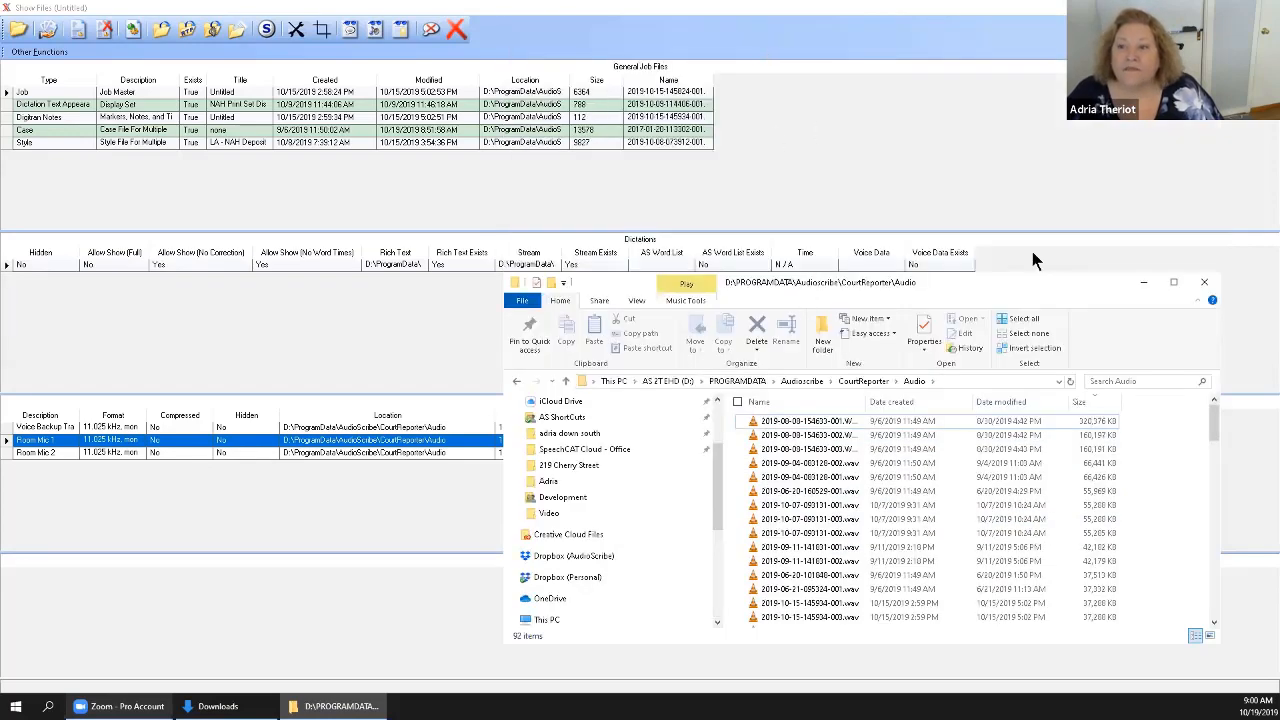
drag(1030, 290, 1034, 35)
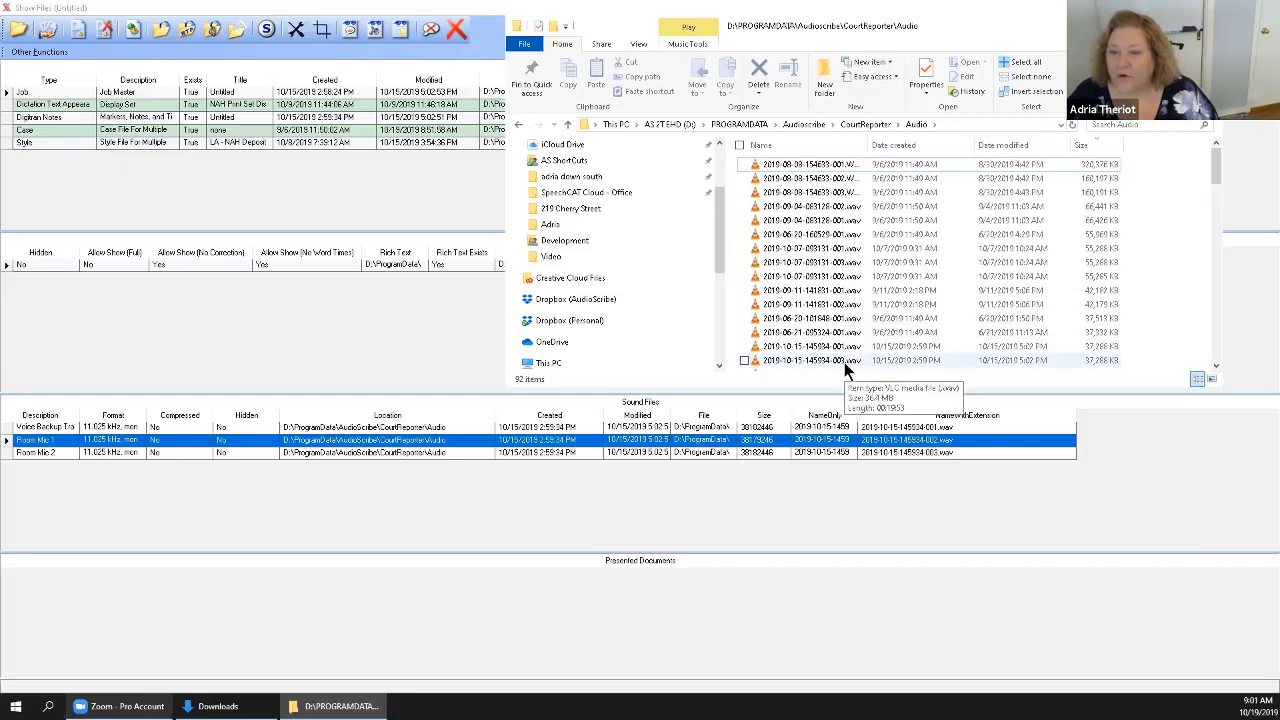
click(1216, 366)
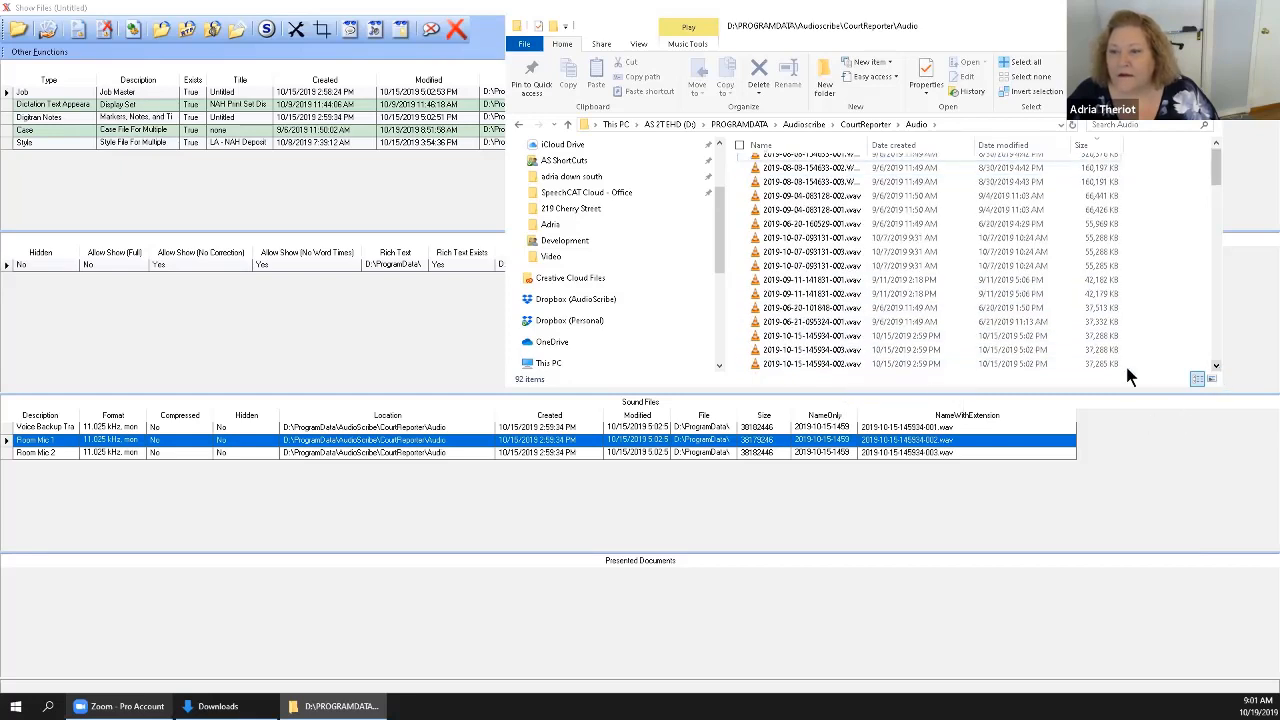
click(846, 366)
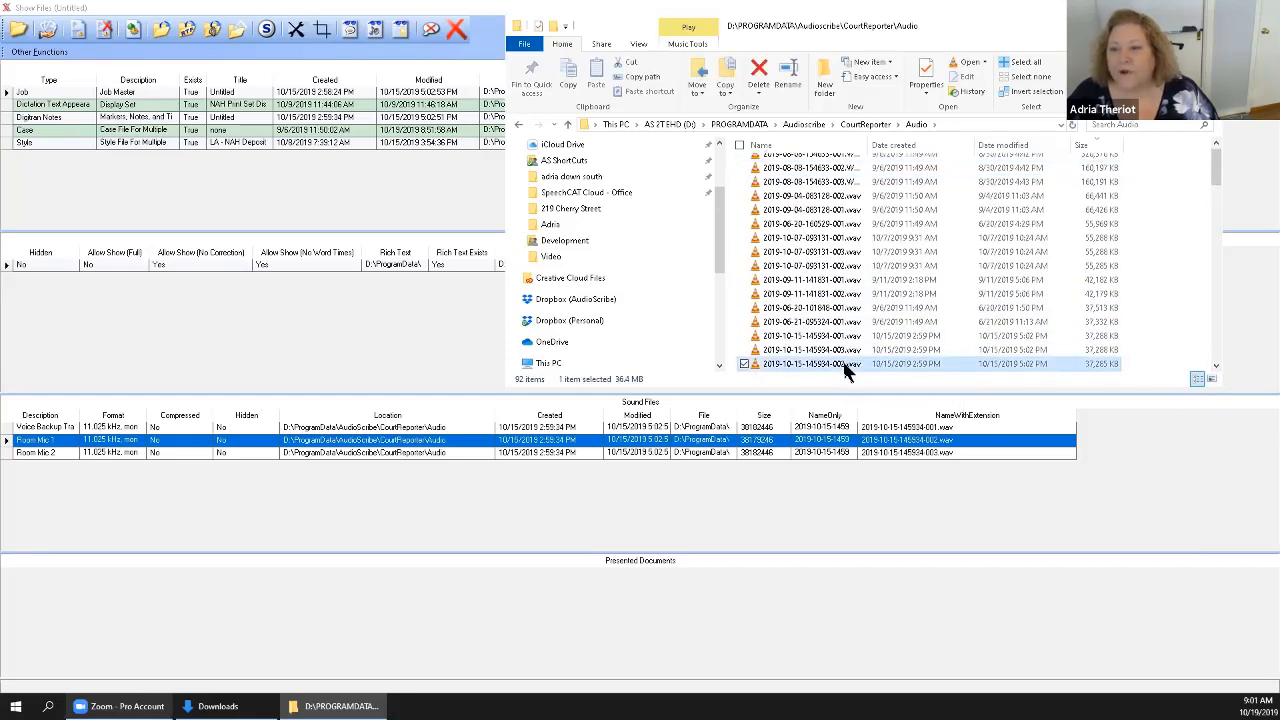
right_click(846, 366)
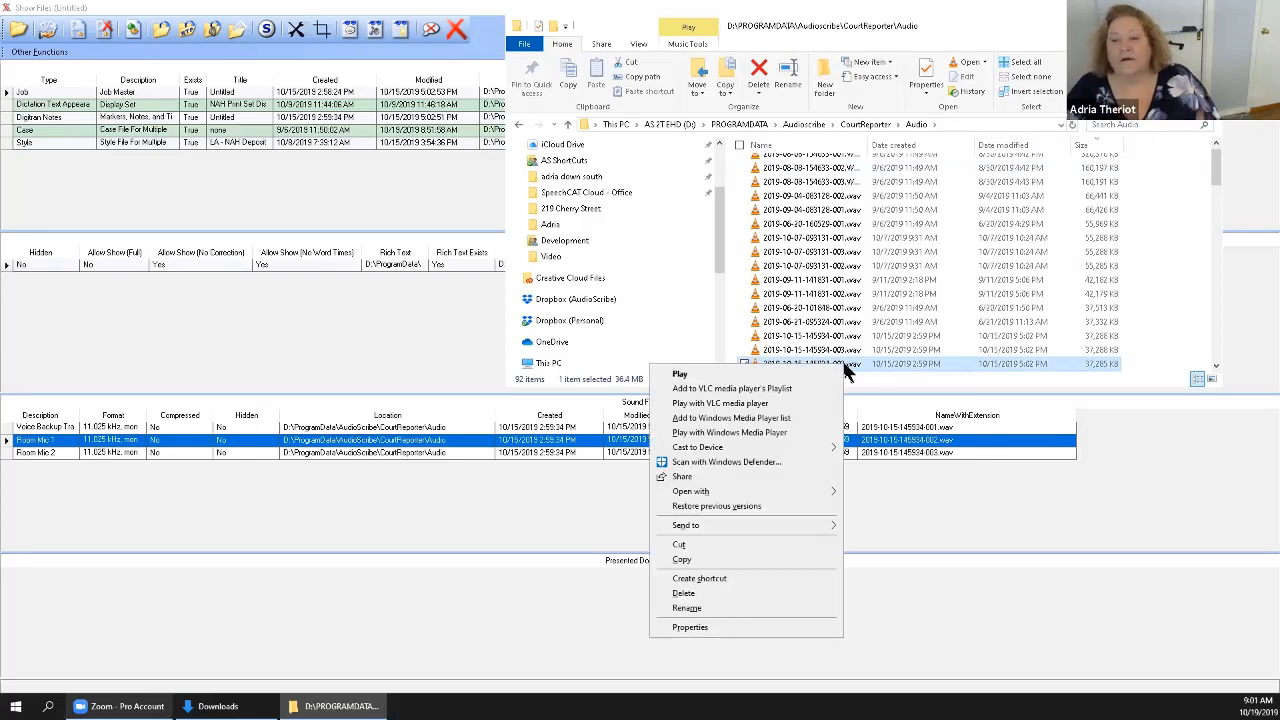
mouse_move(795, 525)
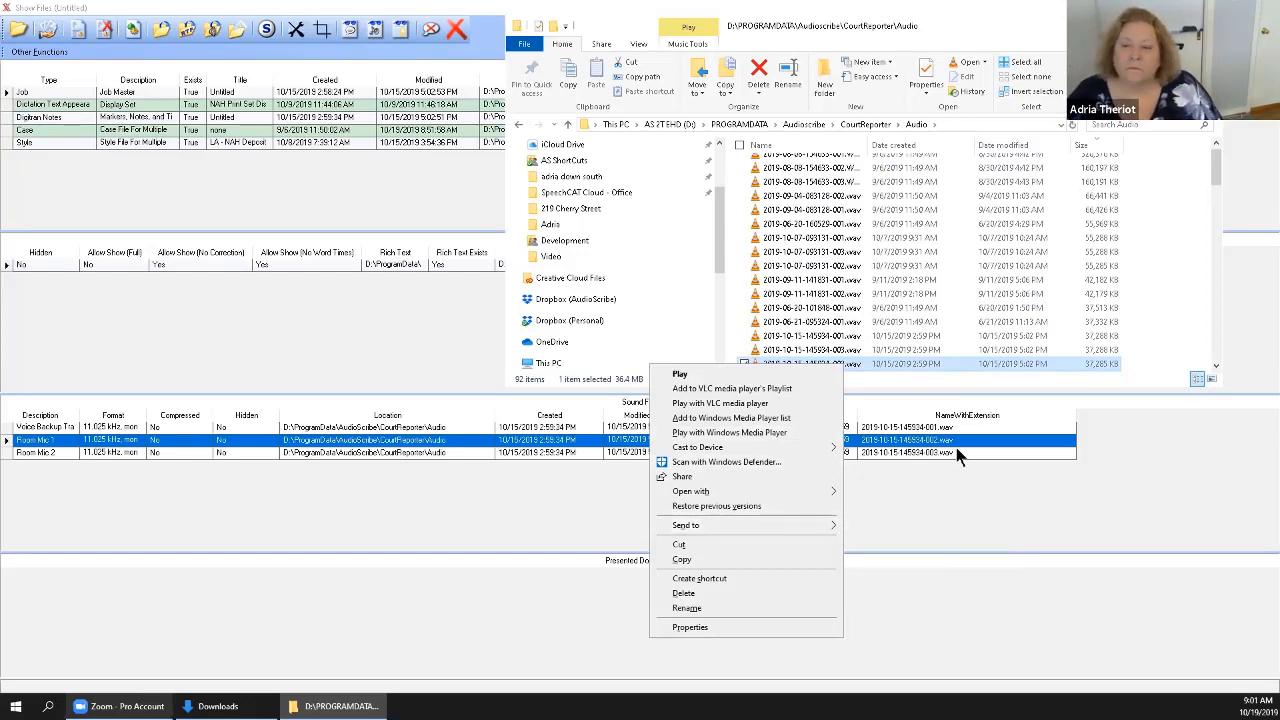
click(1152, 314)
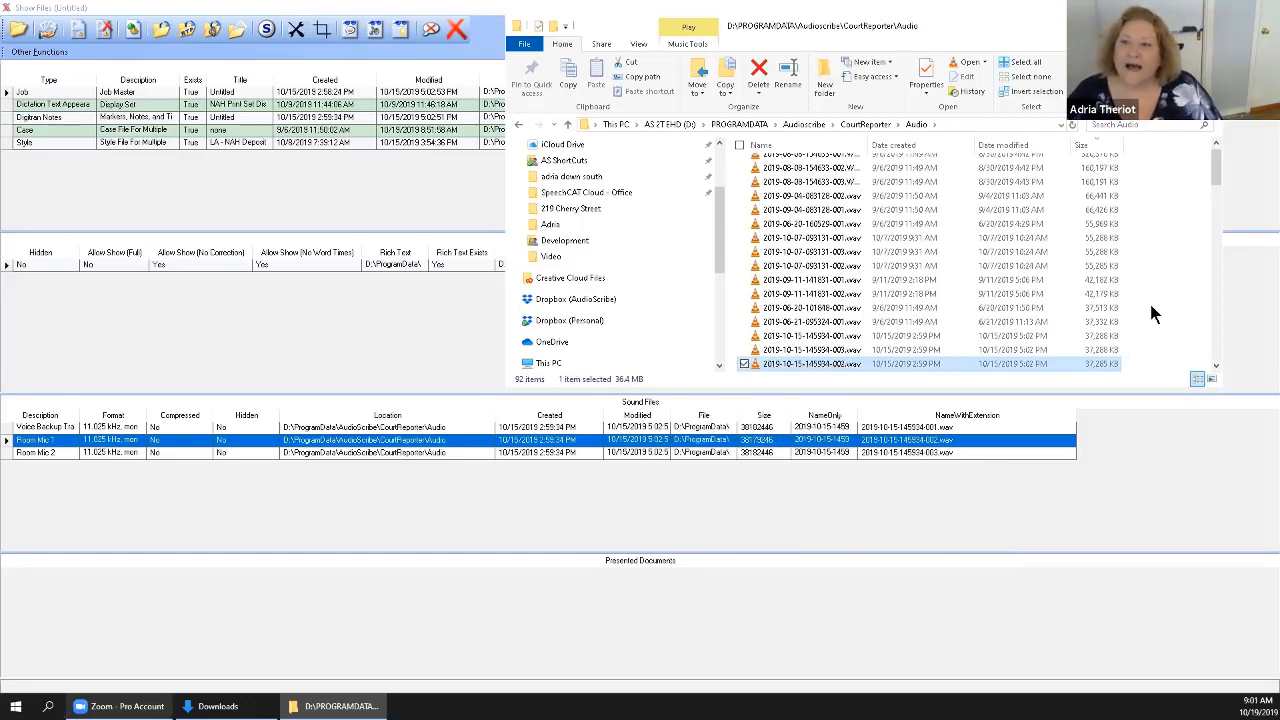
click(1151, 306)
click(1145, 25)
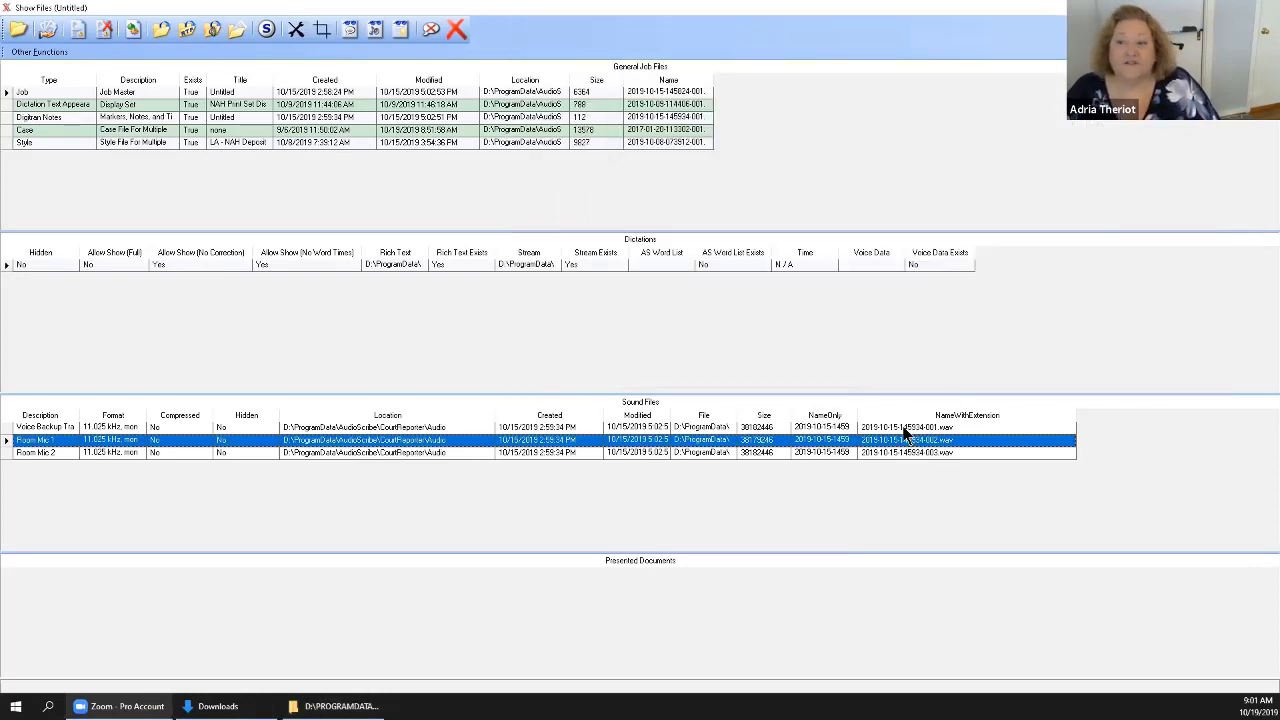
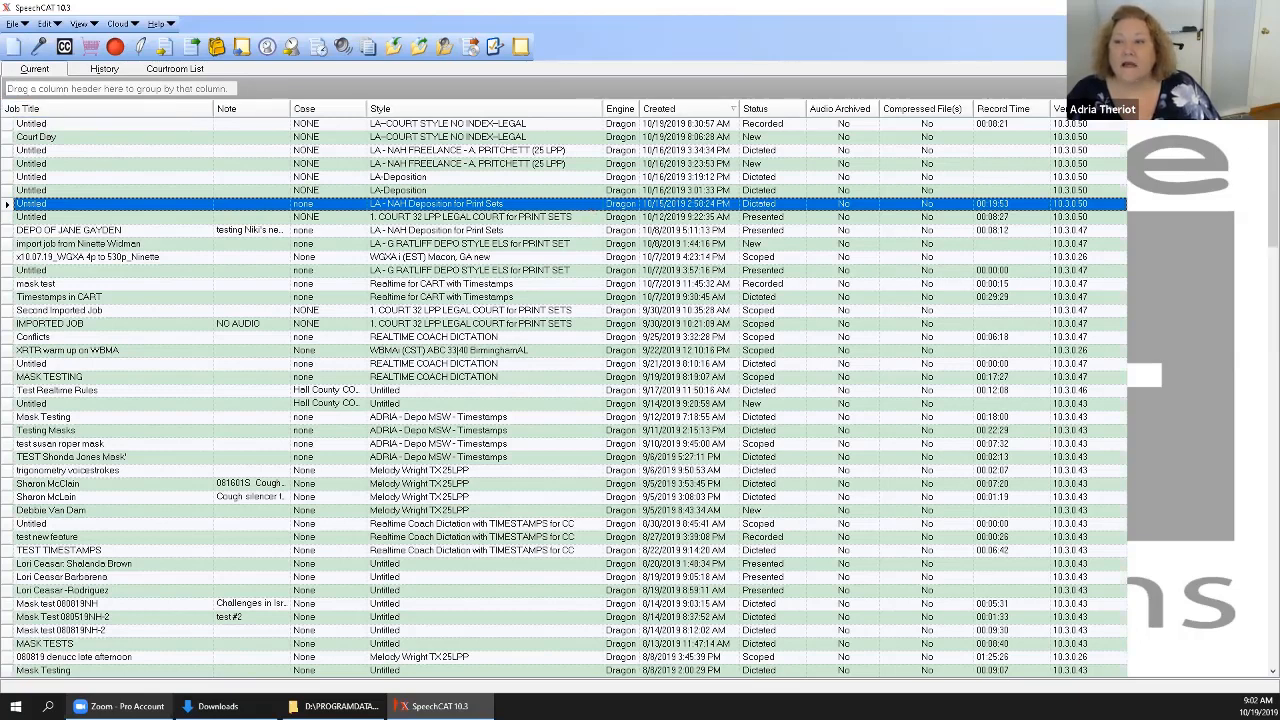
Open the Court Day job for dictation, start recording with the Digitran mic and narrow the recorder window.
click(7, 137)
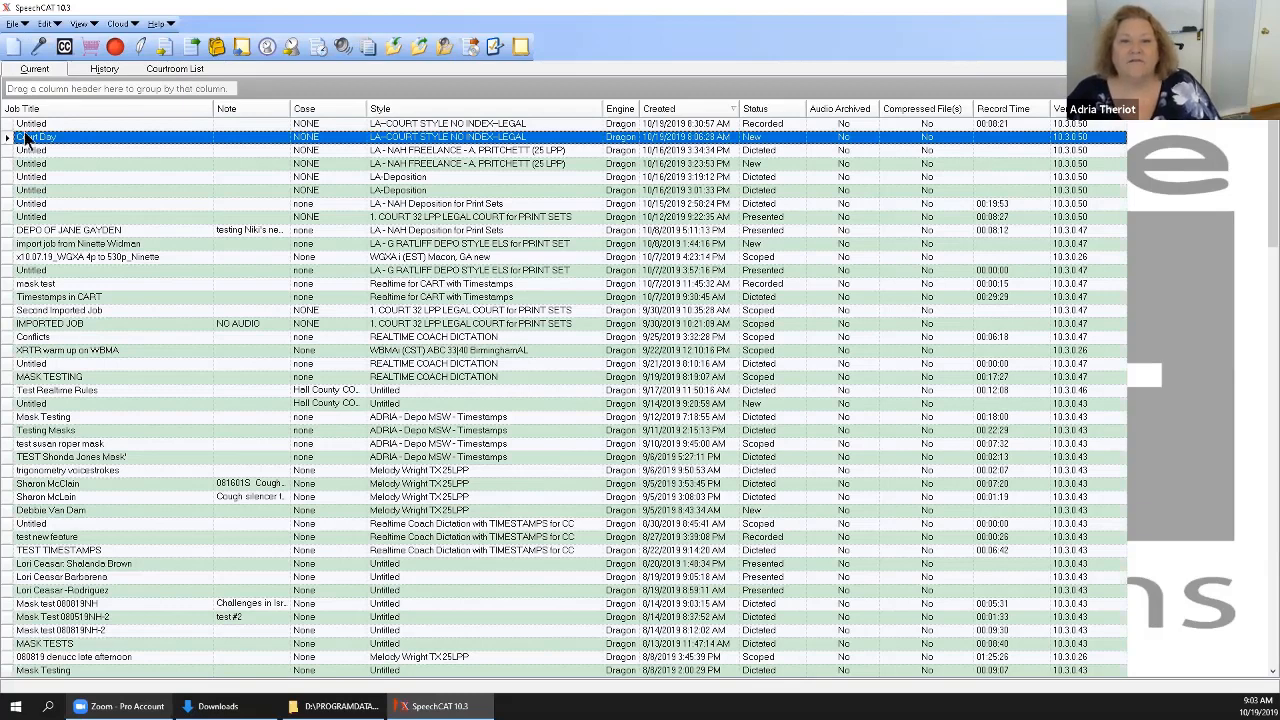
click(41, 47)
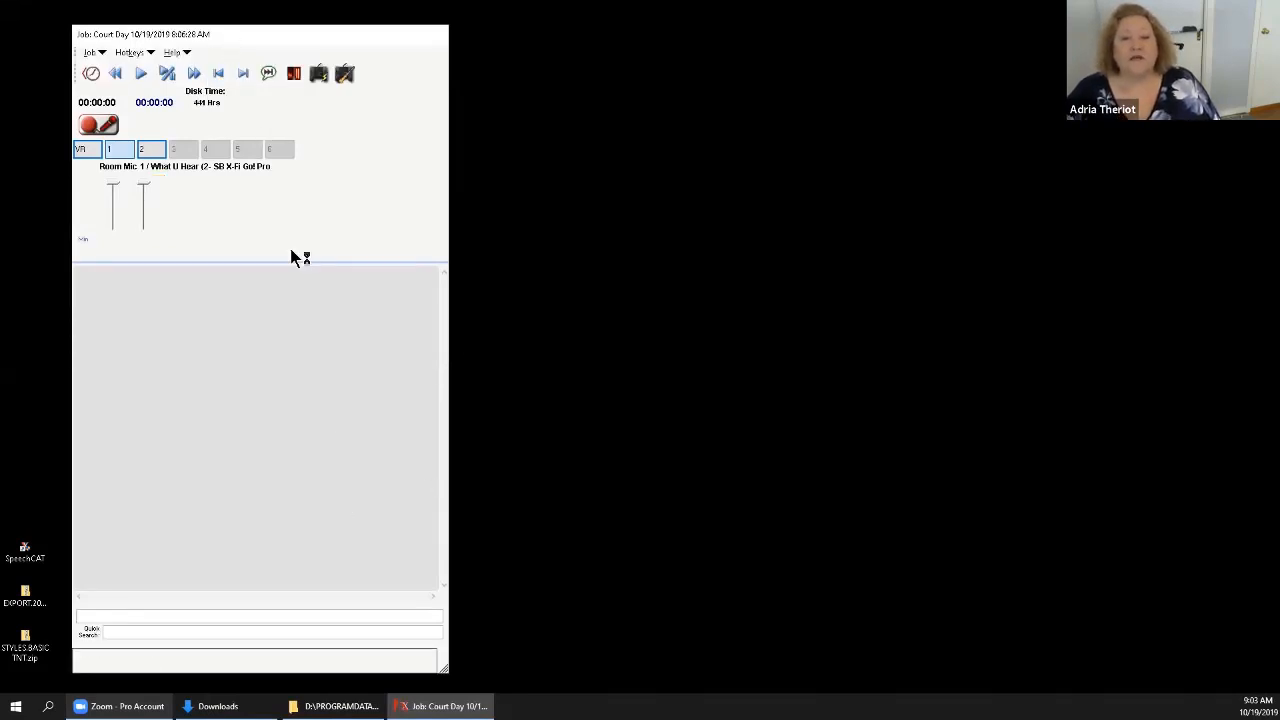
click(109, 125)
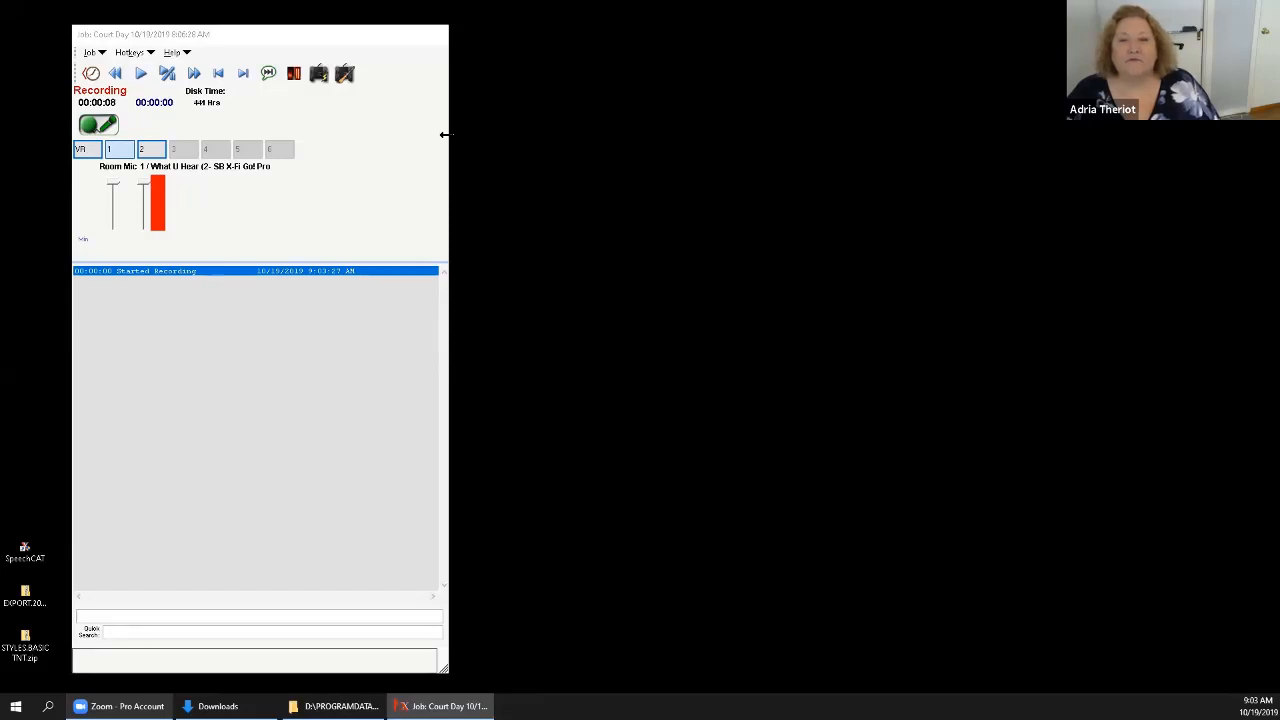
drag(445, 134, 373, 138)
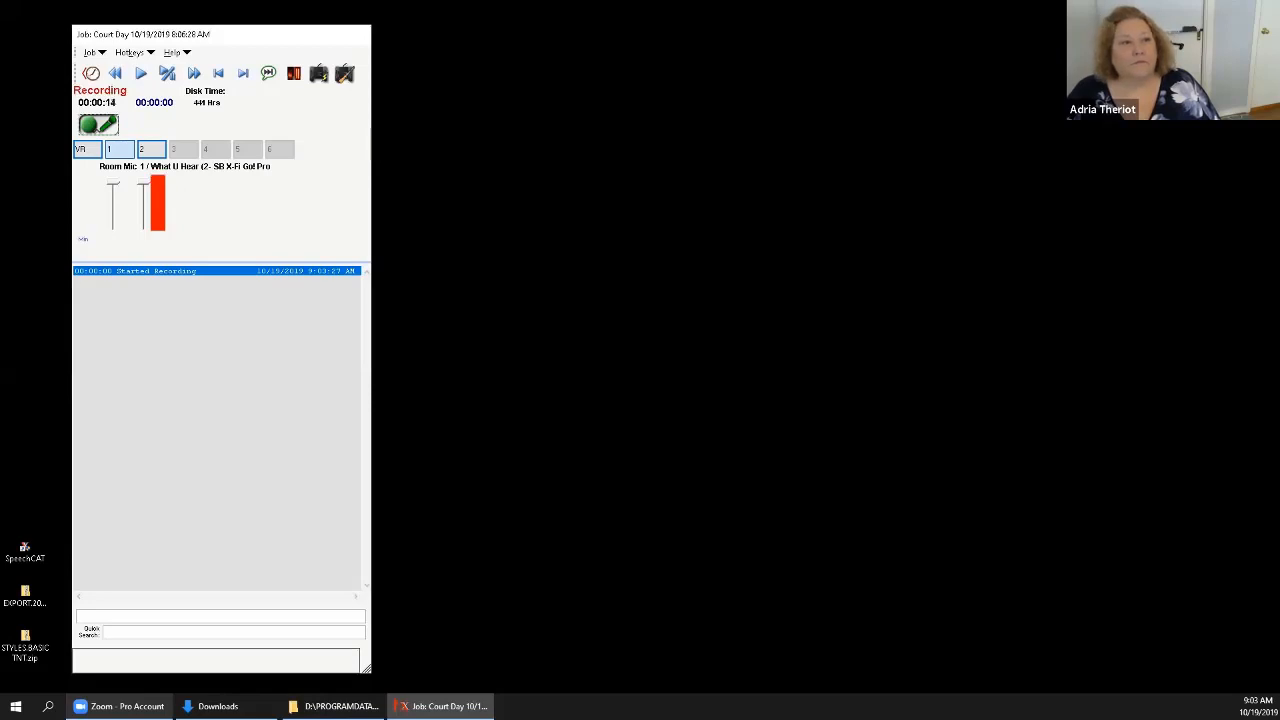
Widen the job's transcript window and place it directly beside the recorder window.
click(786, 97)
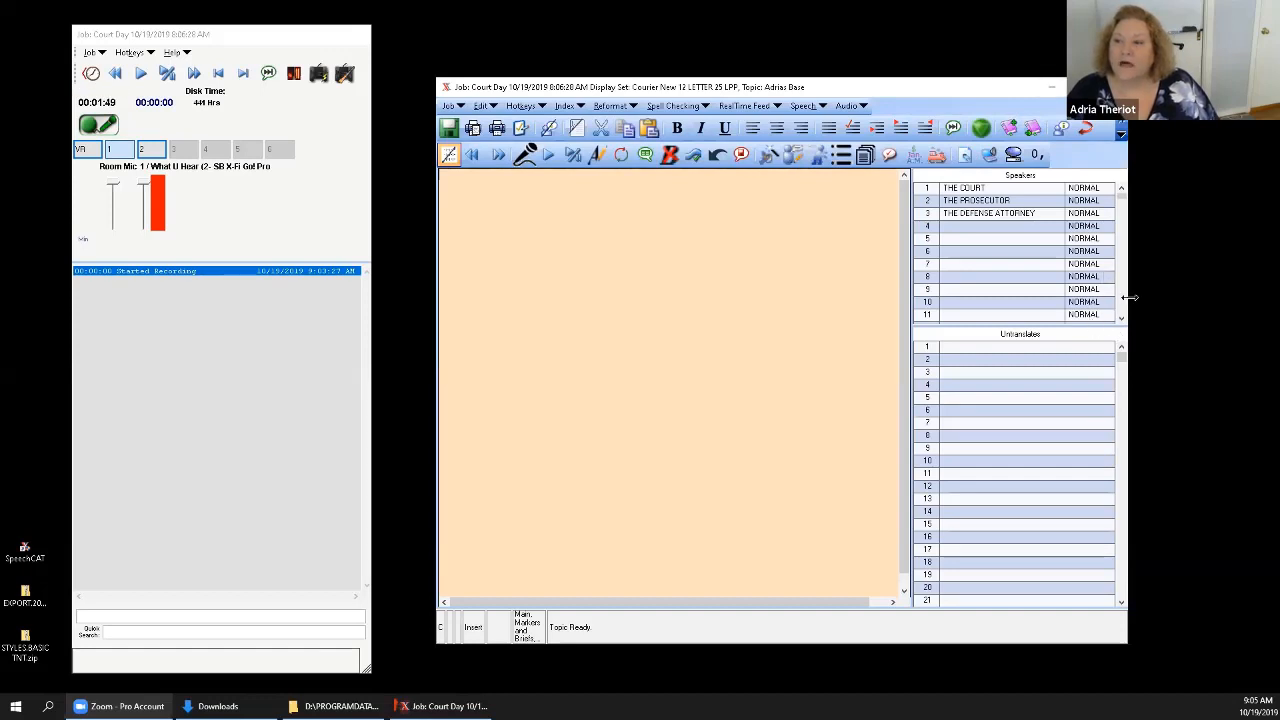
drag(1130, 297, 1256, 298)
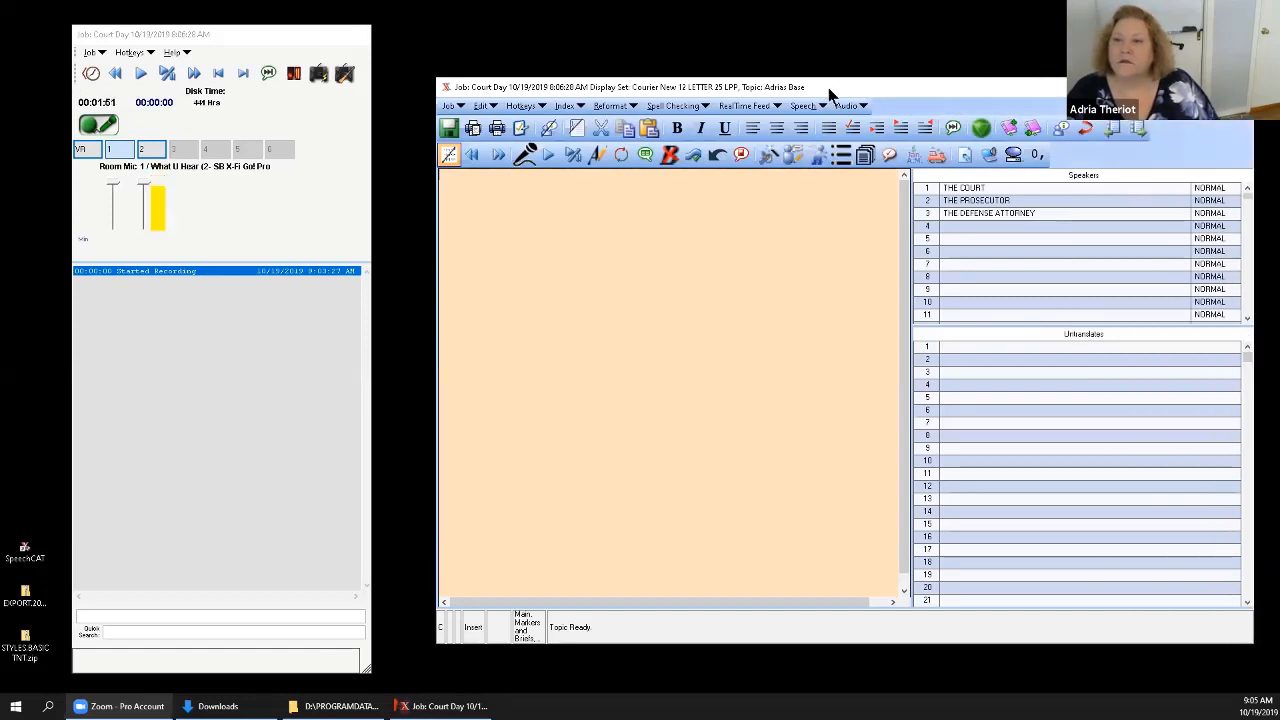
drag(821, 80, 755, 34)
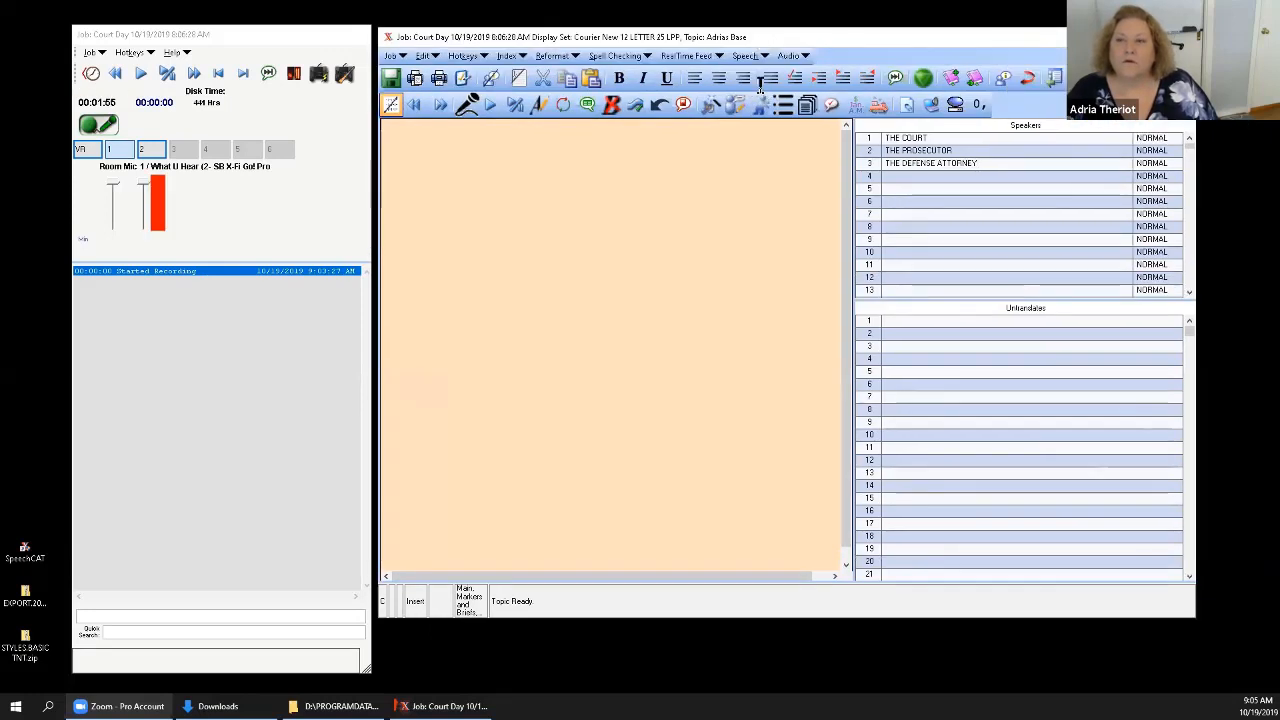
Open the job's Seating Chart, shorten the transcript window and stretch the Seating Chart Editor across the space beneath it.
click(392, 55)
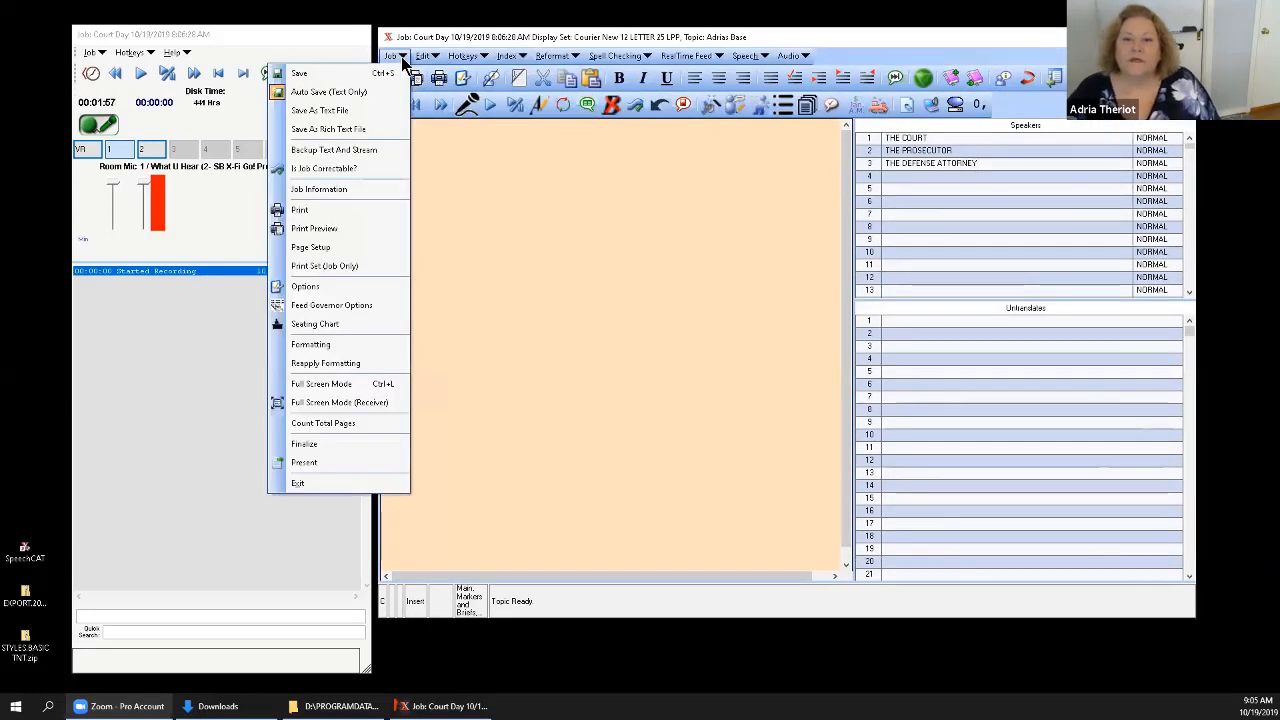
click(352, 325)
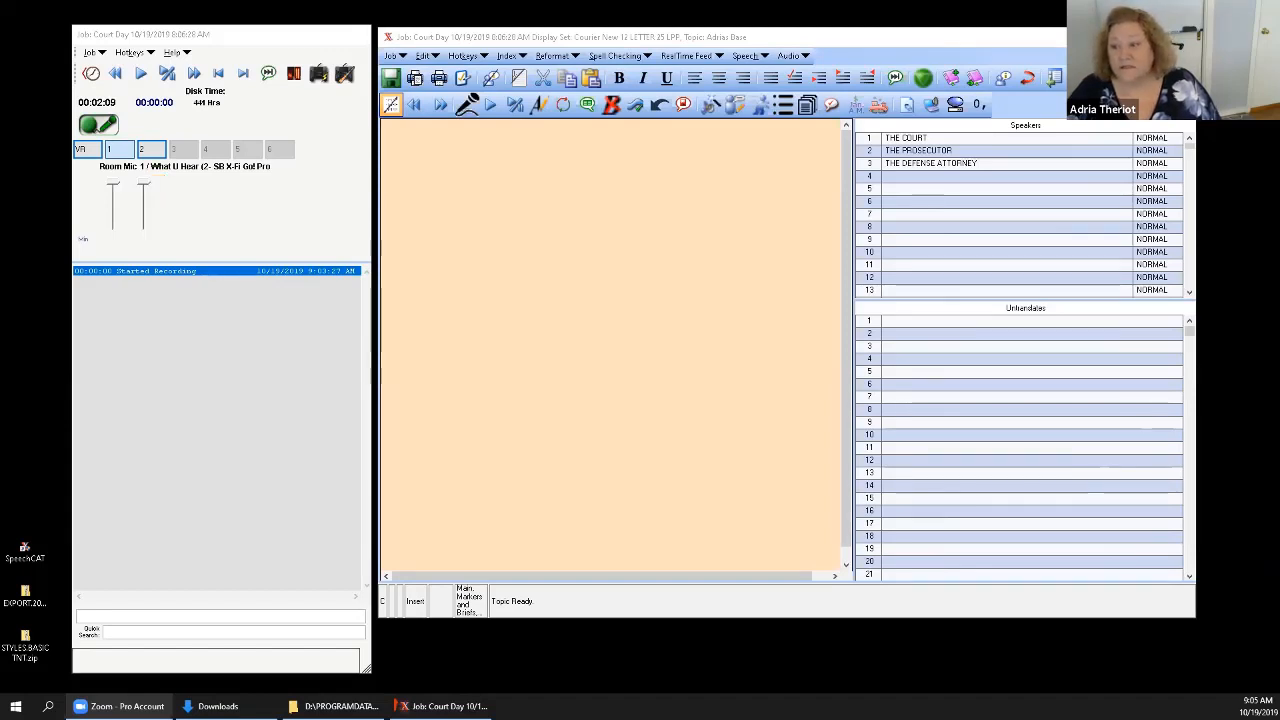
drag(1279, 415, 1134, 415)
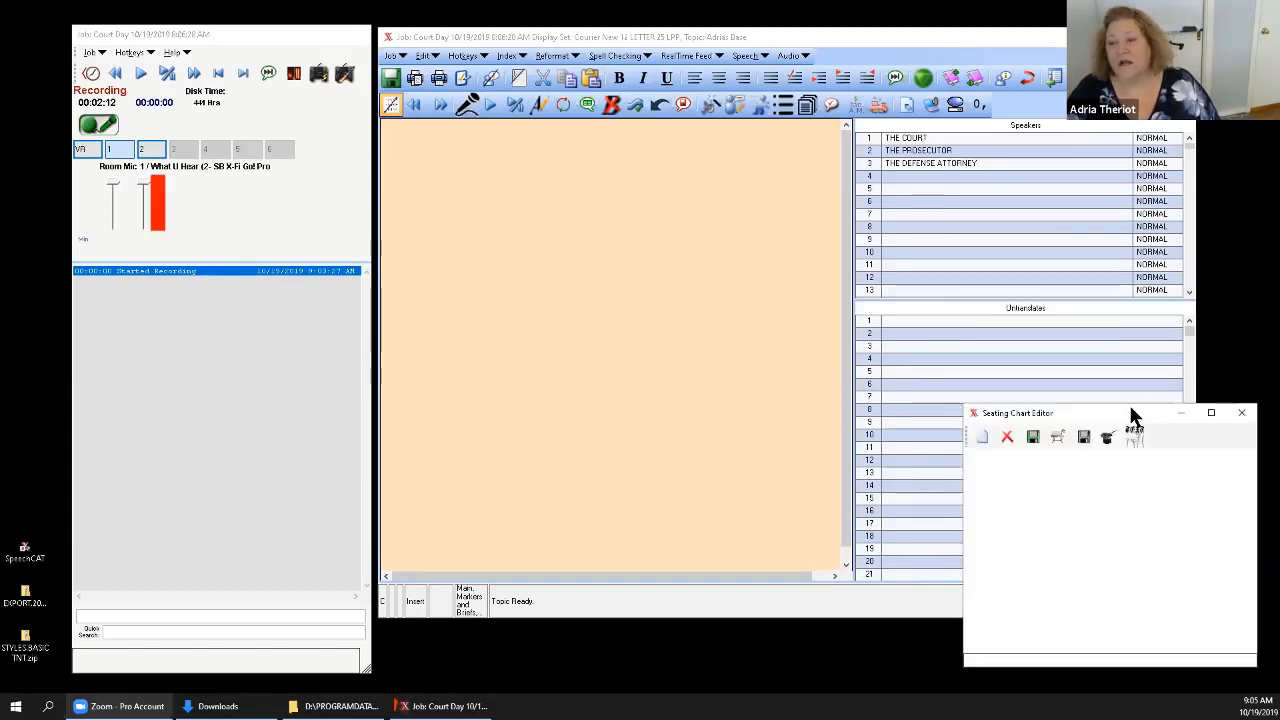
drag(857, 462, 979, 467)
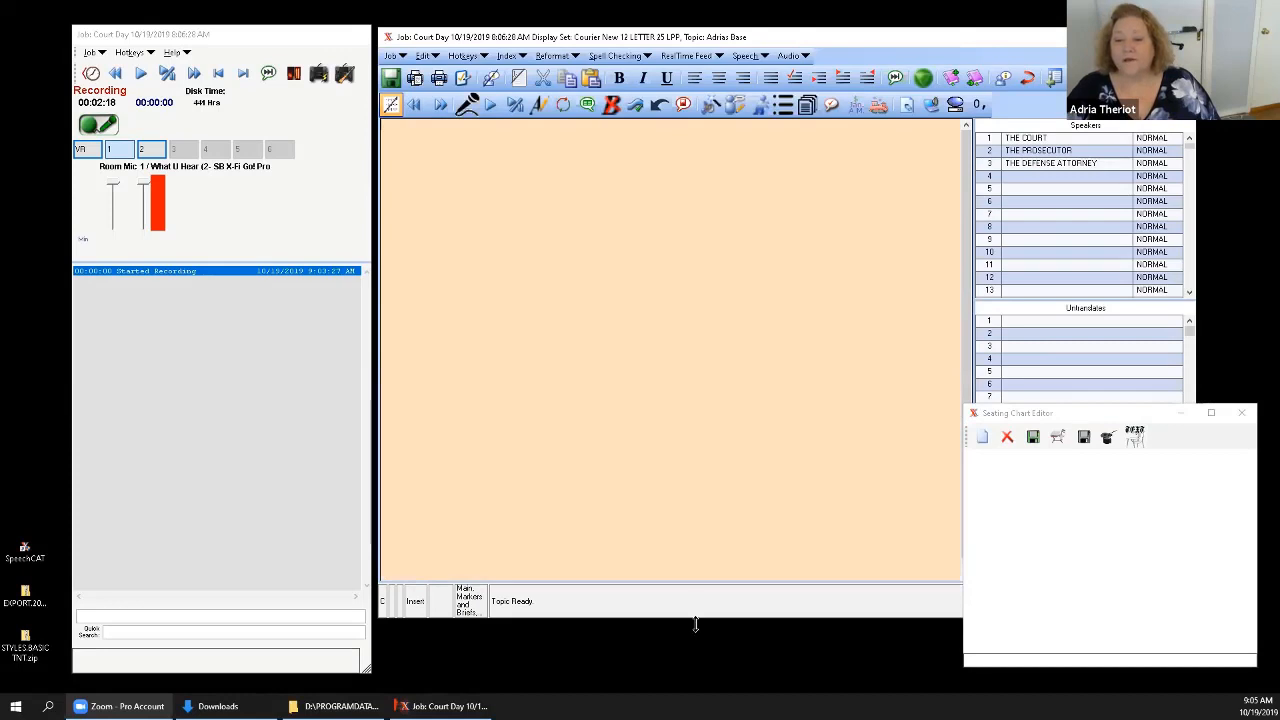
drag(695, 615, 724, 455)
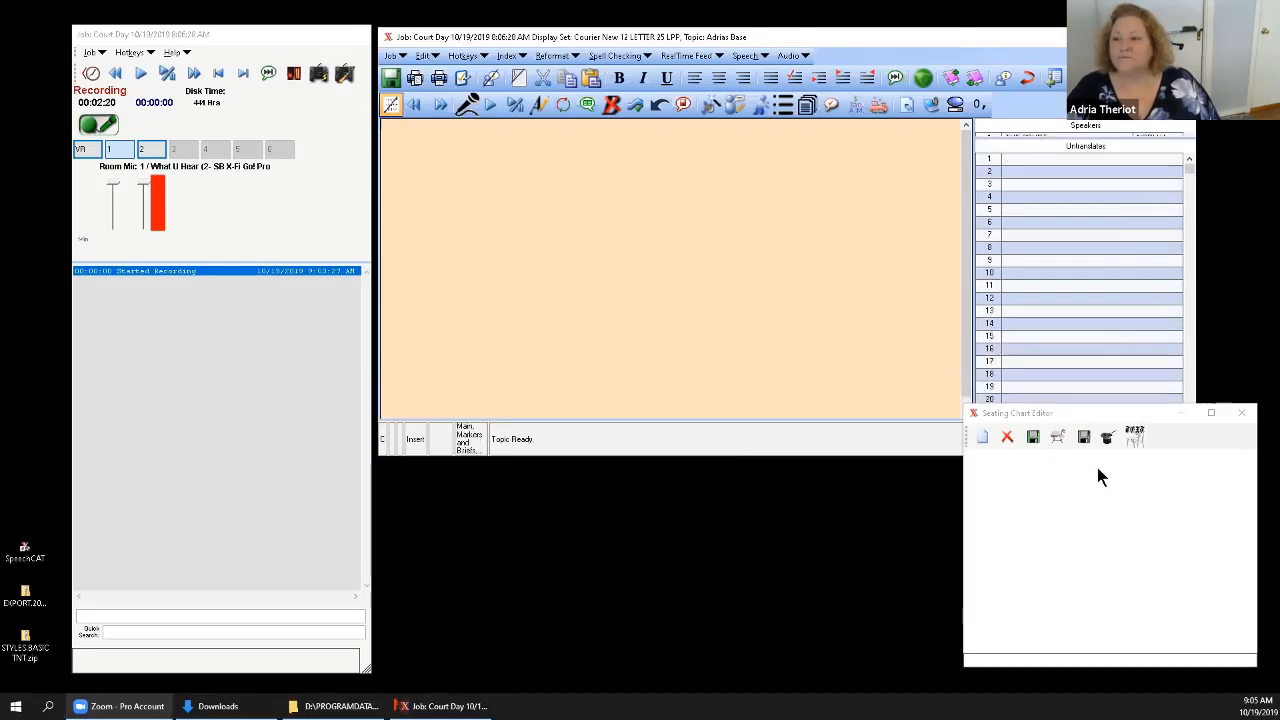
click(1104, 410)
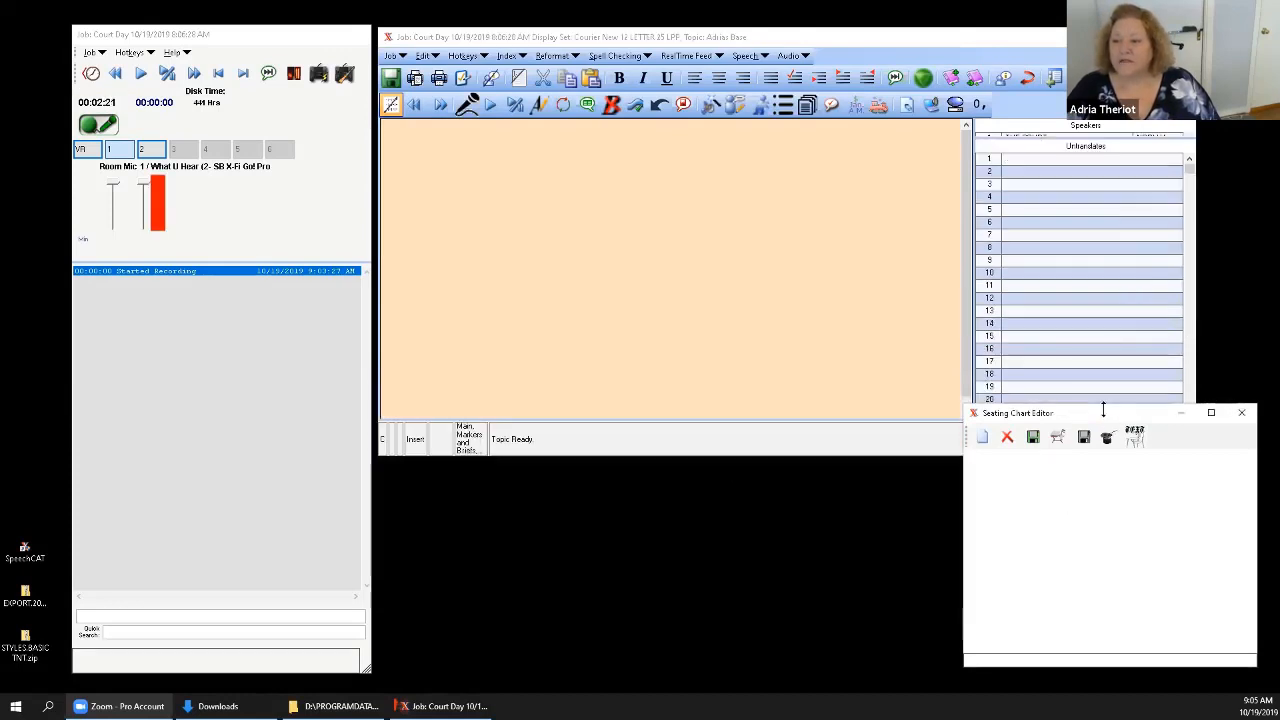
drag(1104, 410, 1103, 475)
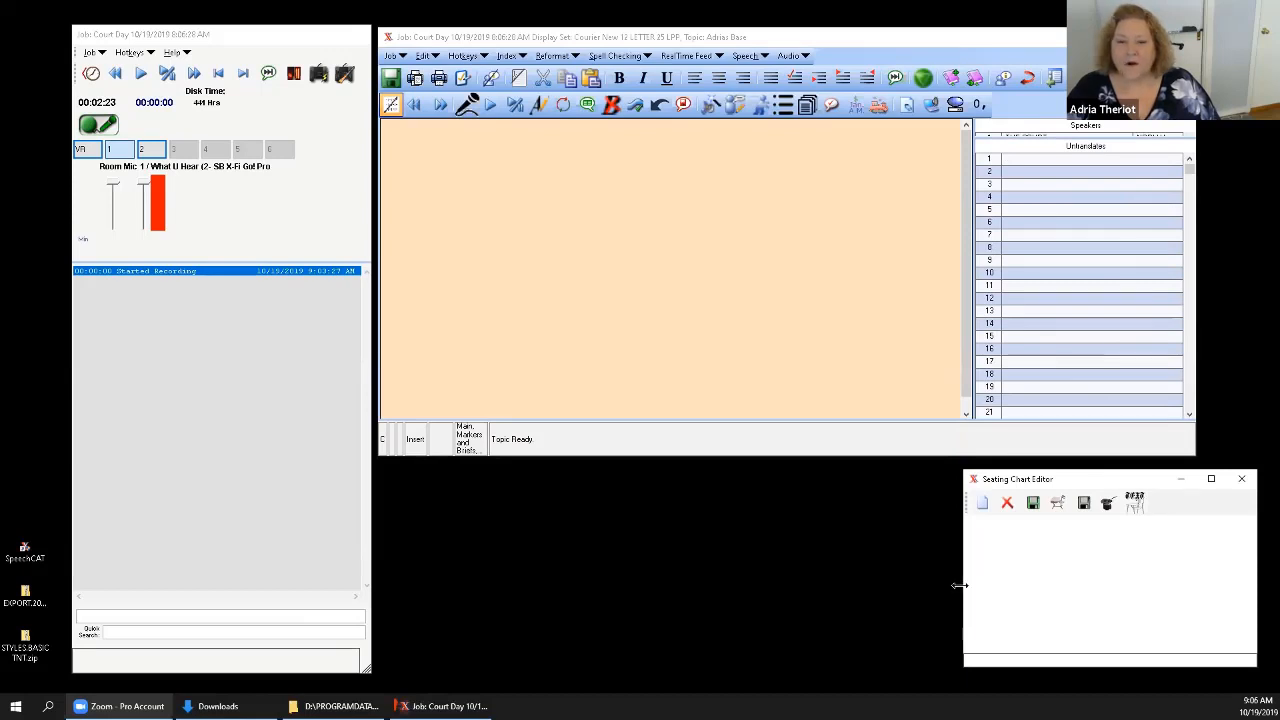
drag(959, 585, 378, 585)
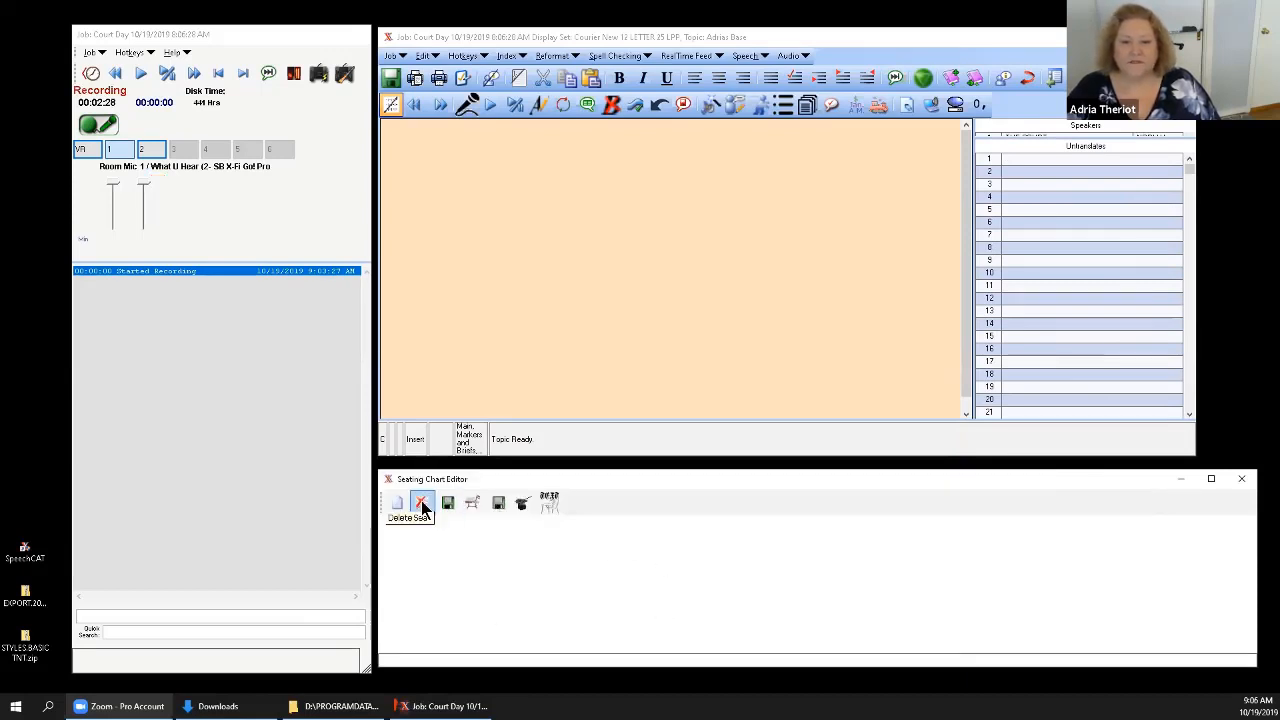
Load the seating chart file 20 SPEAKERS (HORIZONTAL).SEATCHART into the Seating Chart Editor.
click(474, 504)
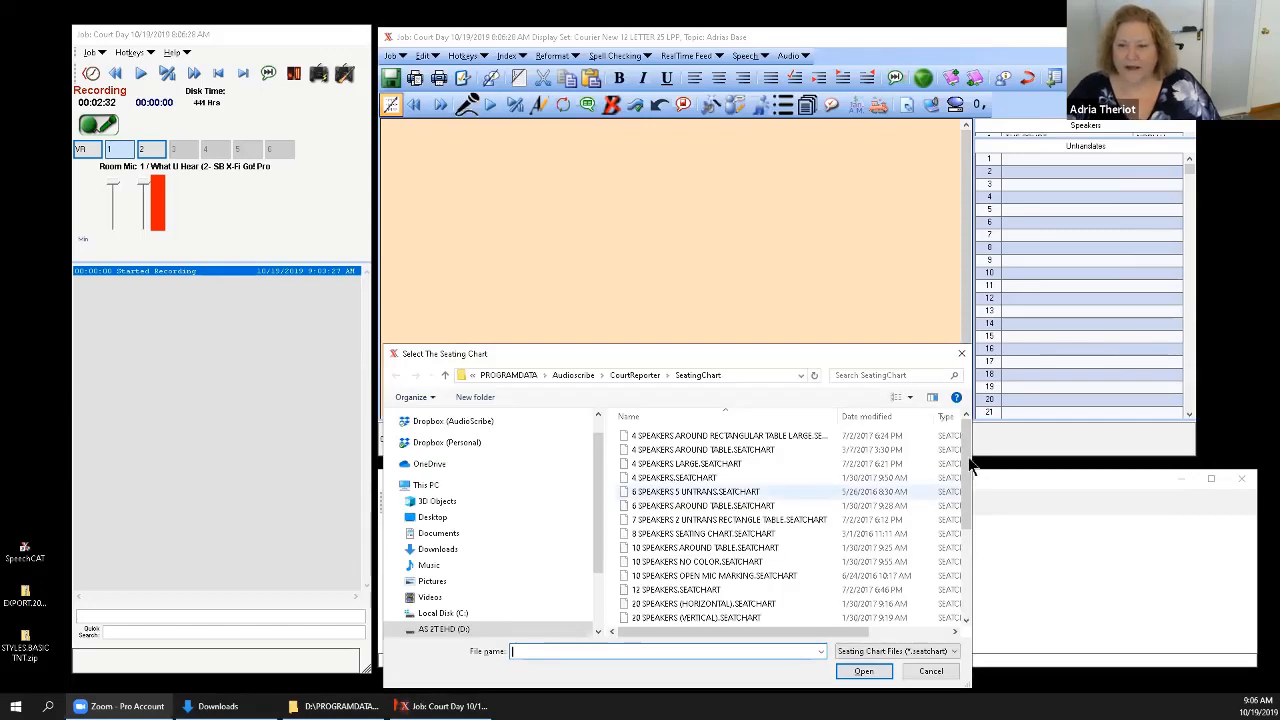
drag(965, 463, 777, 591)
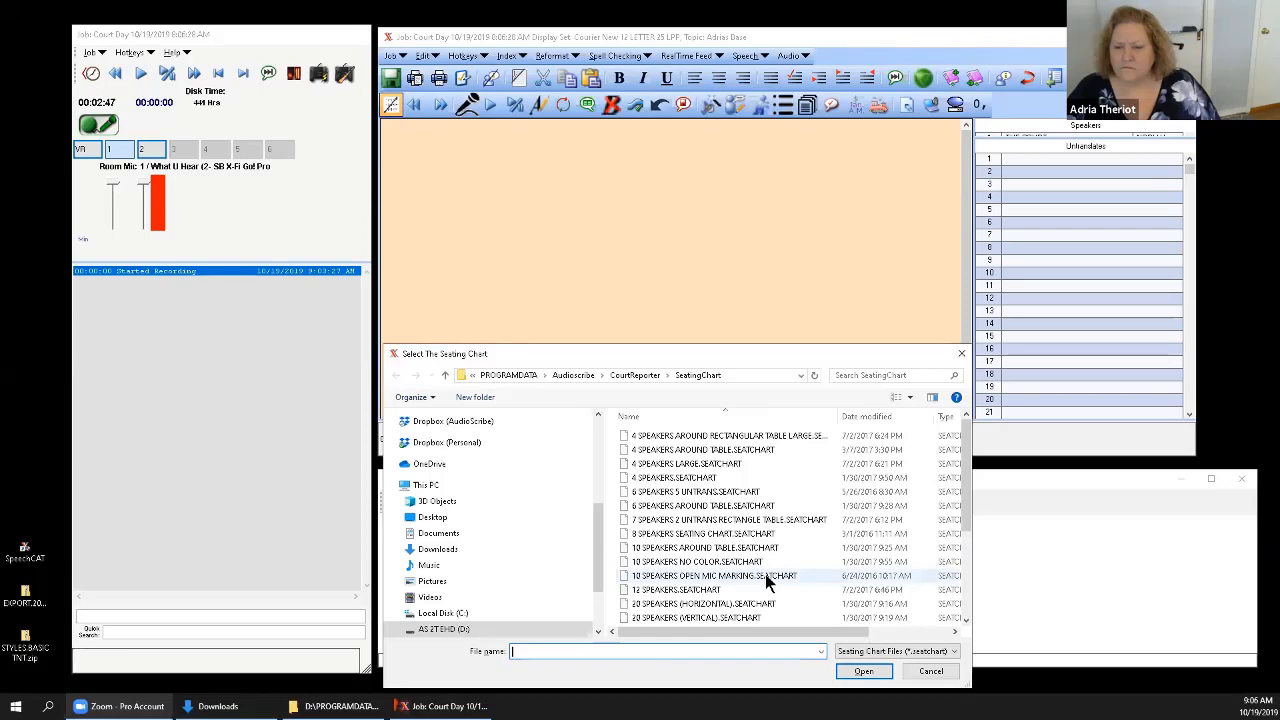
scroll(765, 574, down, 2)
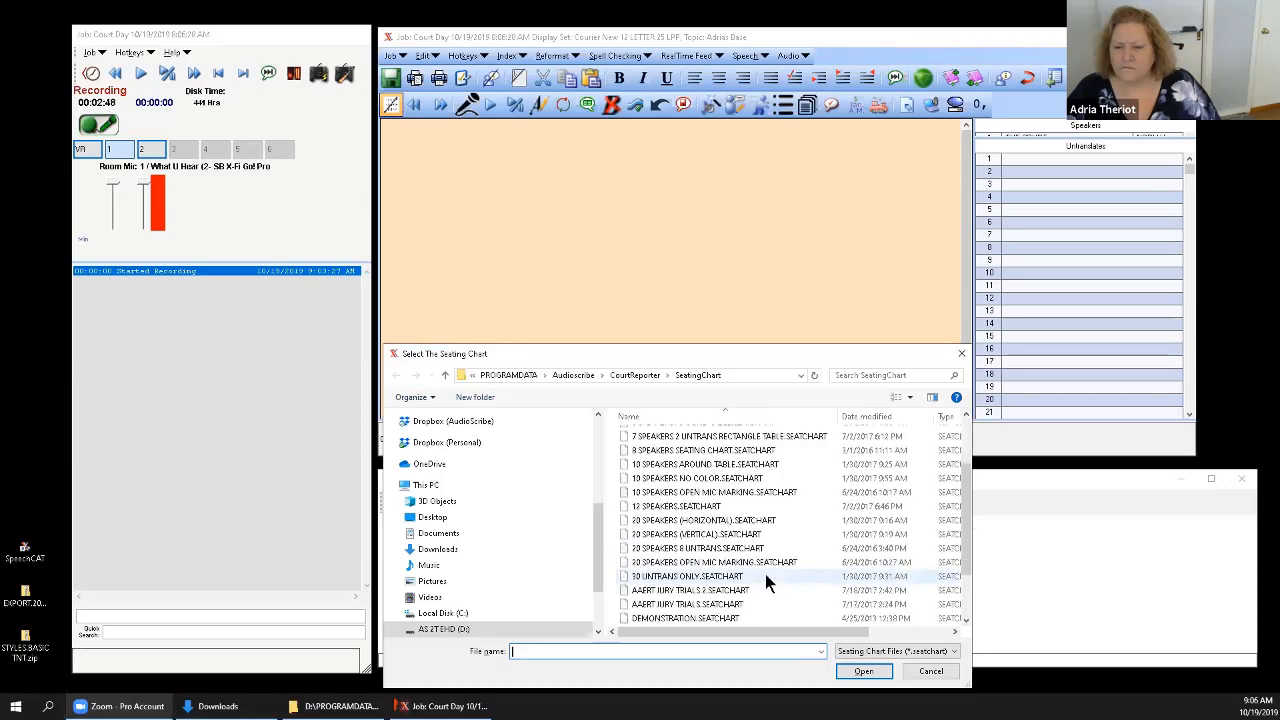
click(737, 522)
click(863, 671)
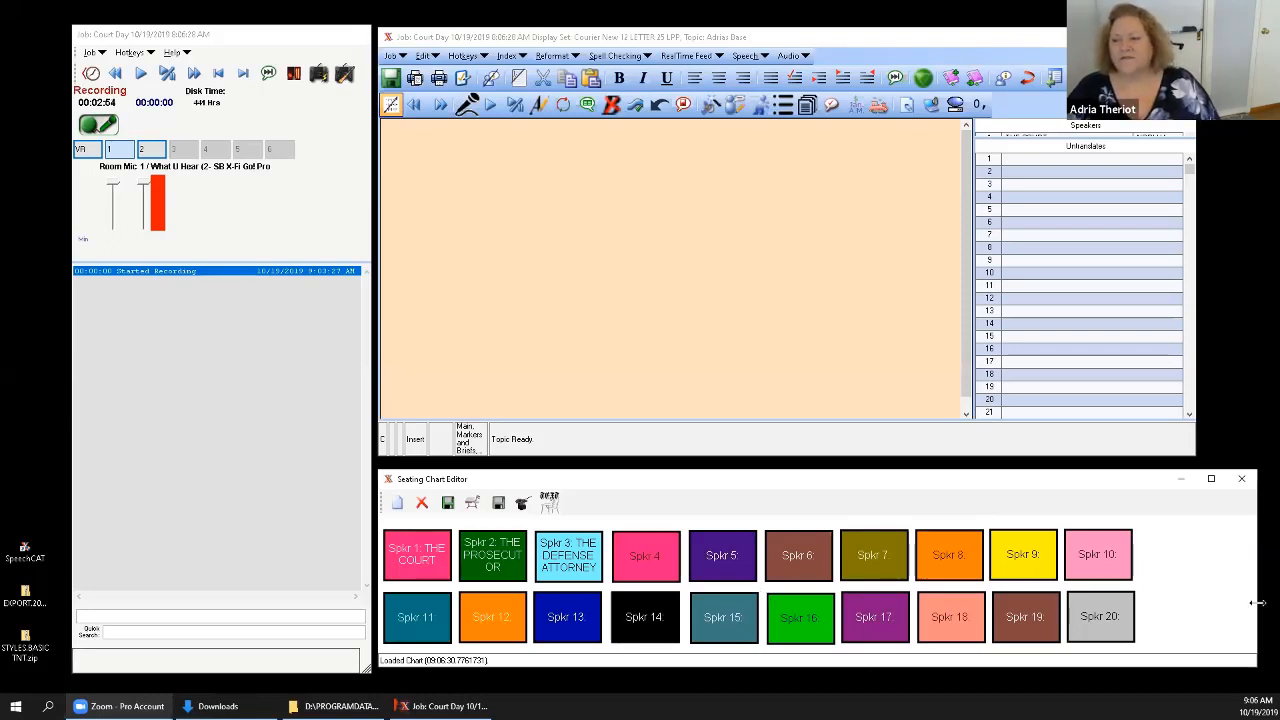
Rearrange the windows so the transcript area is wider and the Speakers list taller, and turn on the transcript microphone.
drag(1260, 603, 1195, 600)
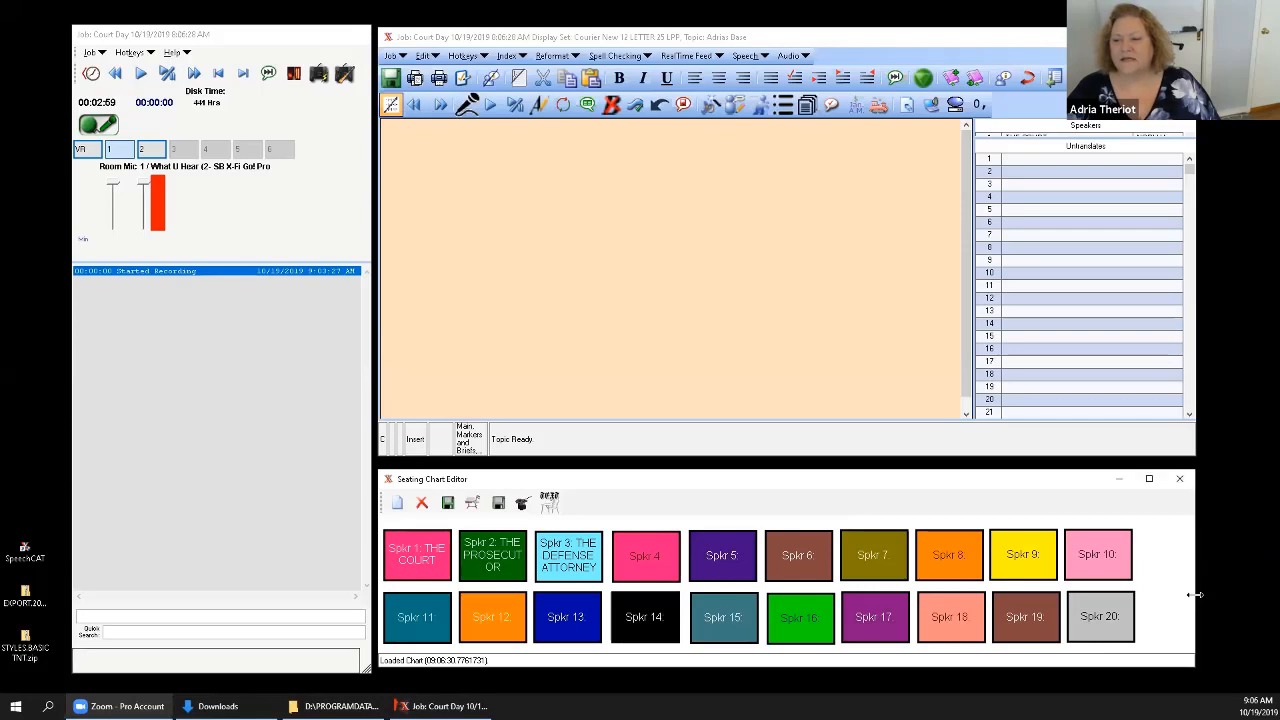
click(1197, 440)
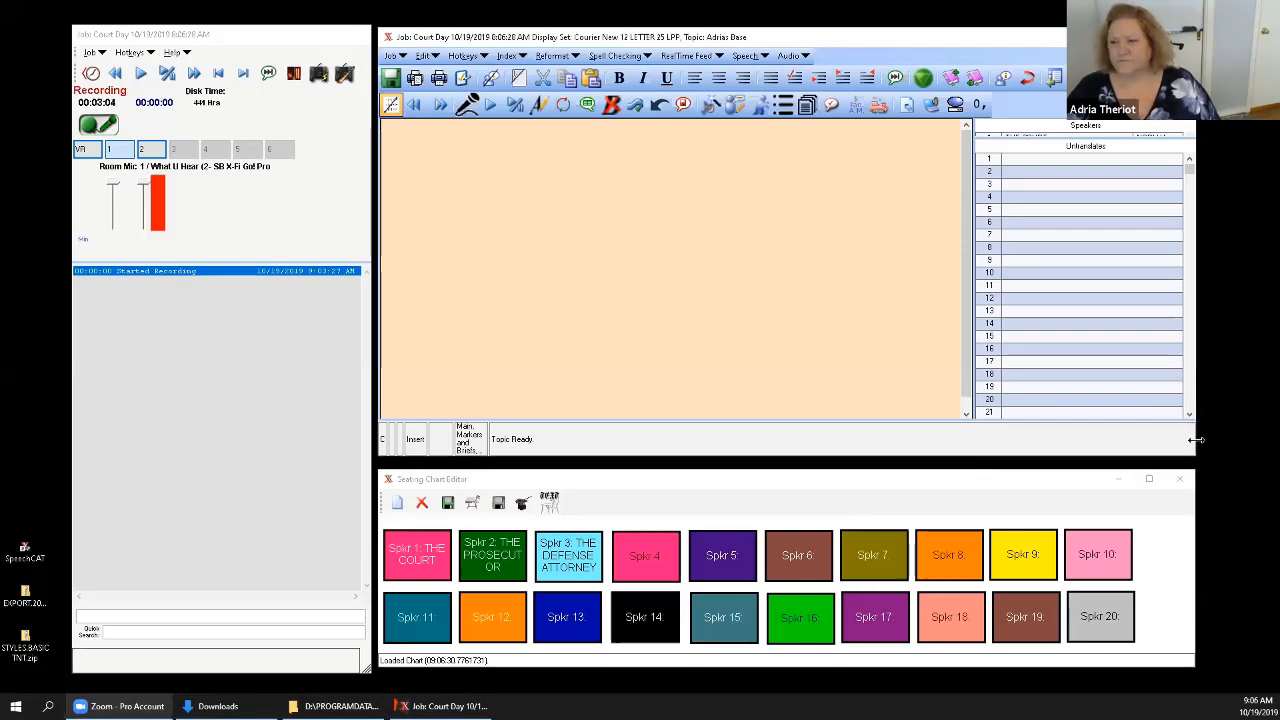
drag(1196, 440, 1261, 440)
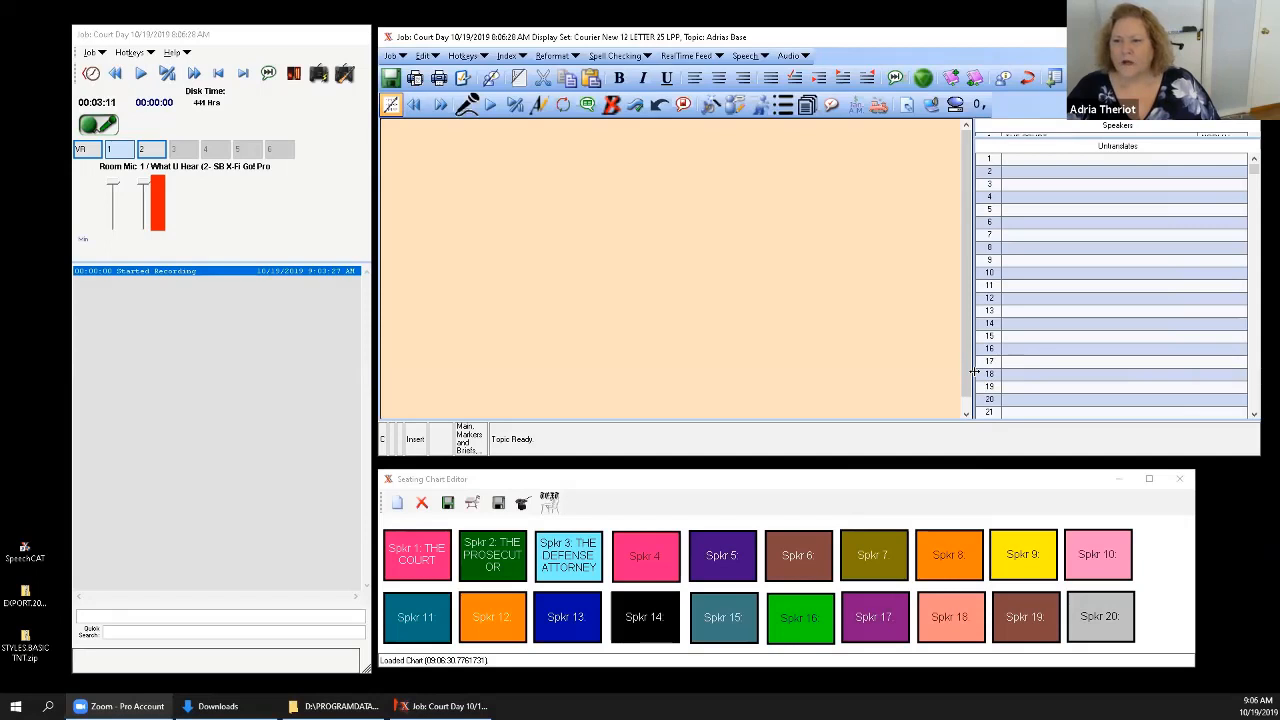
drag(973, 372, 1062, 375)
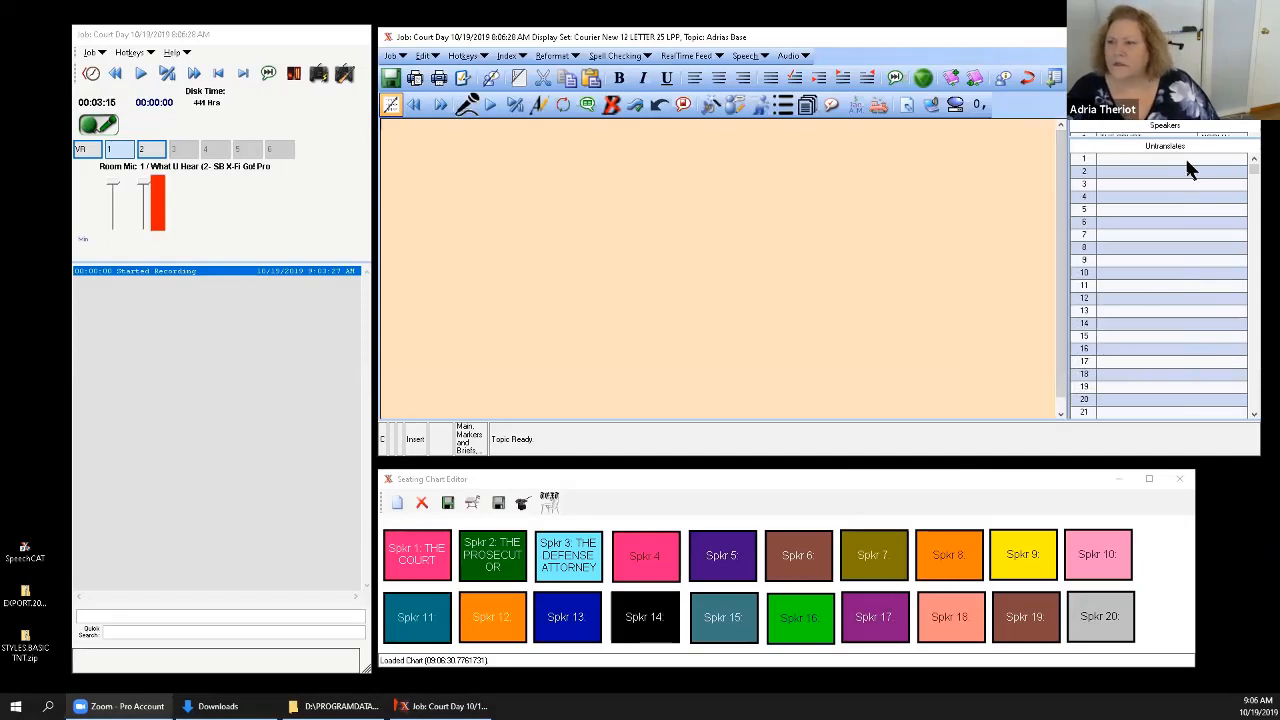
drag(1201, 138, 1204, 280)
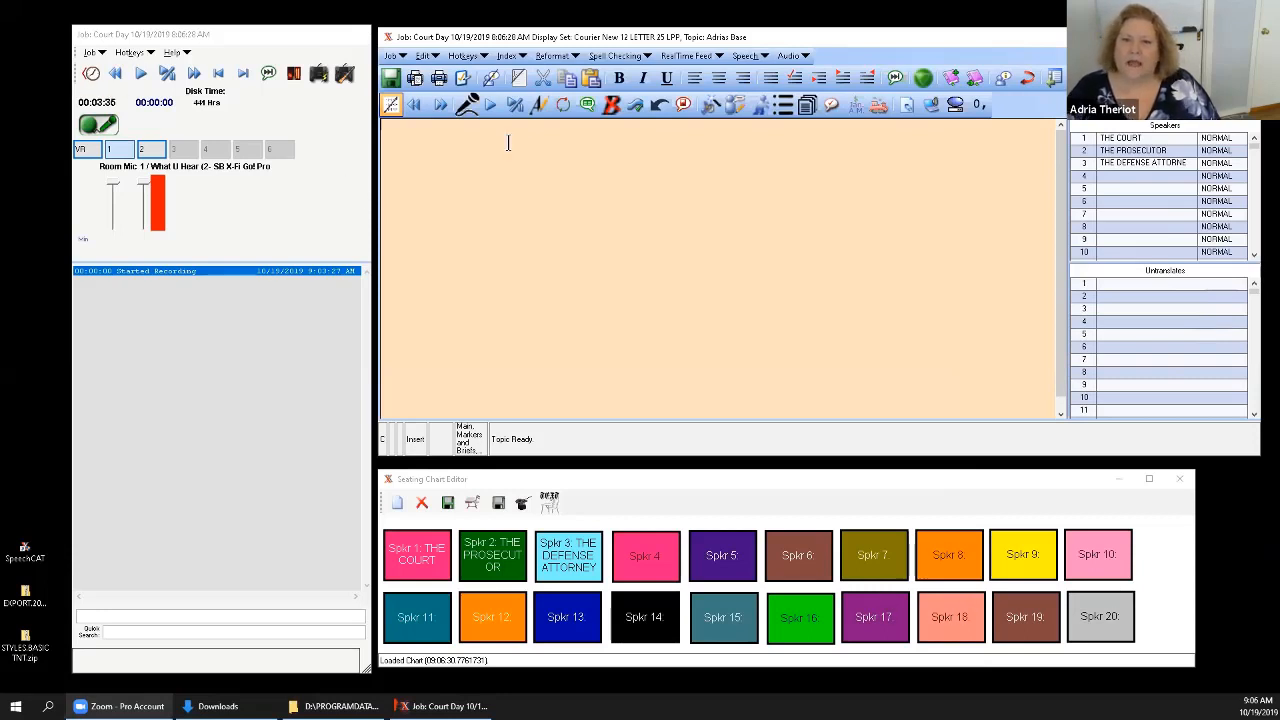
click(467, 106)
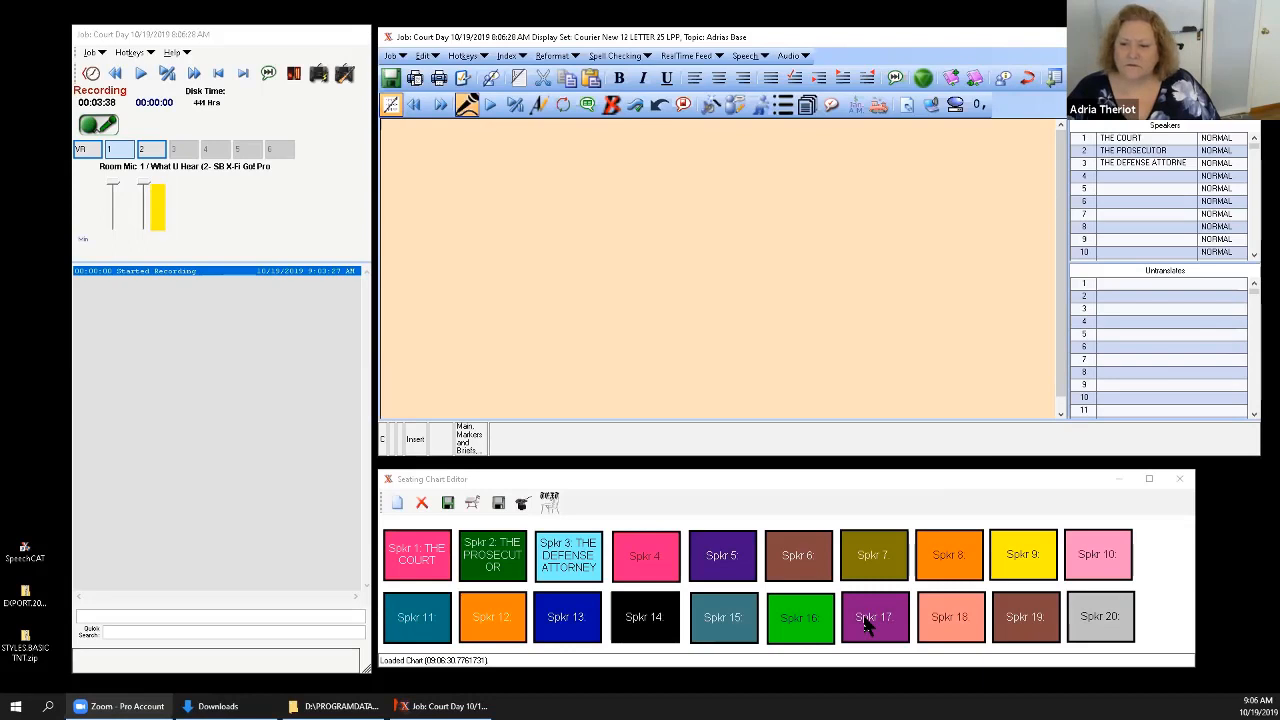
Maximize the Seating Chart Editor, then close it without saving the changes.
drag(868, 624, 845, 593)
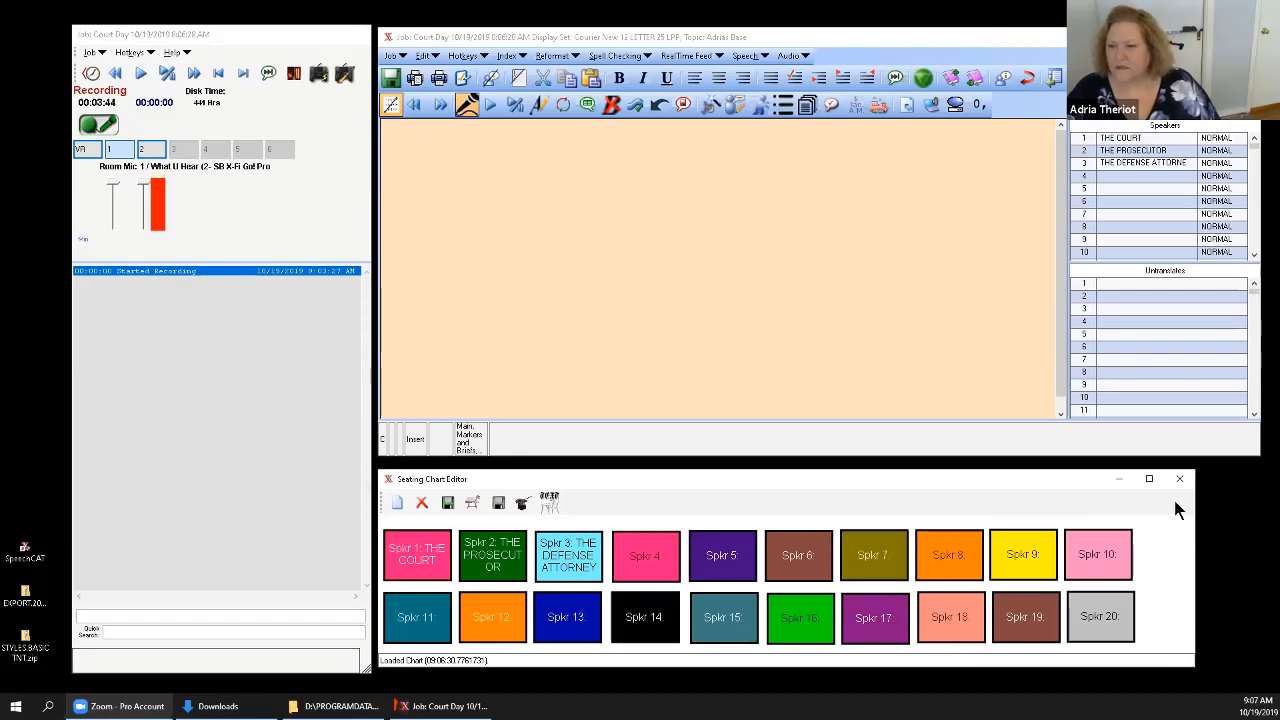
click(1149, 478)
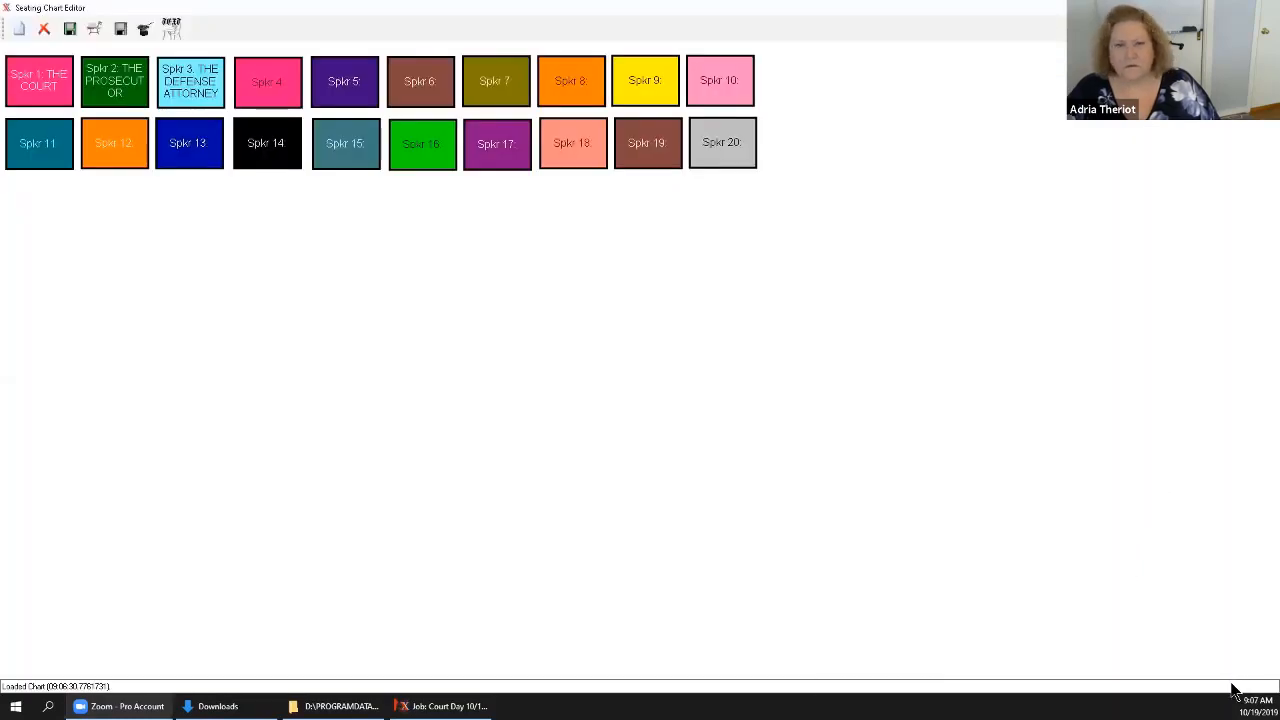
click(1267, 8)
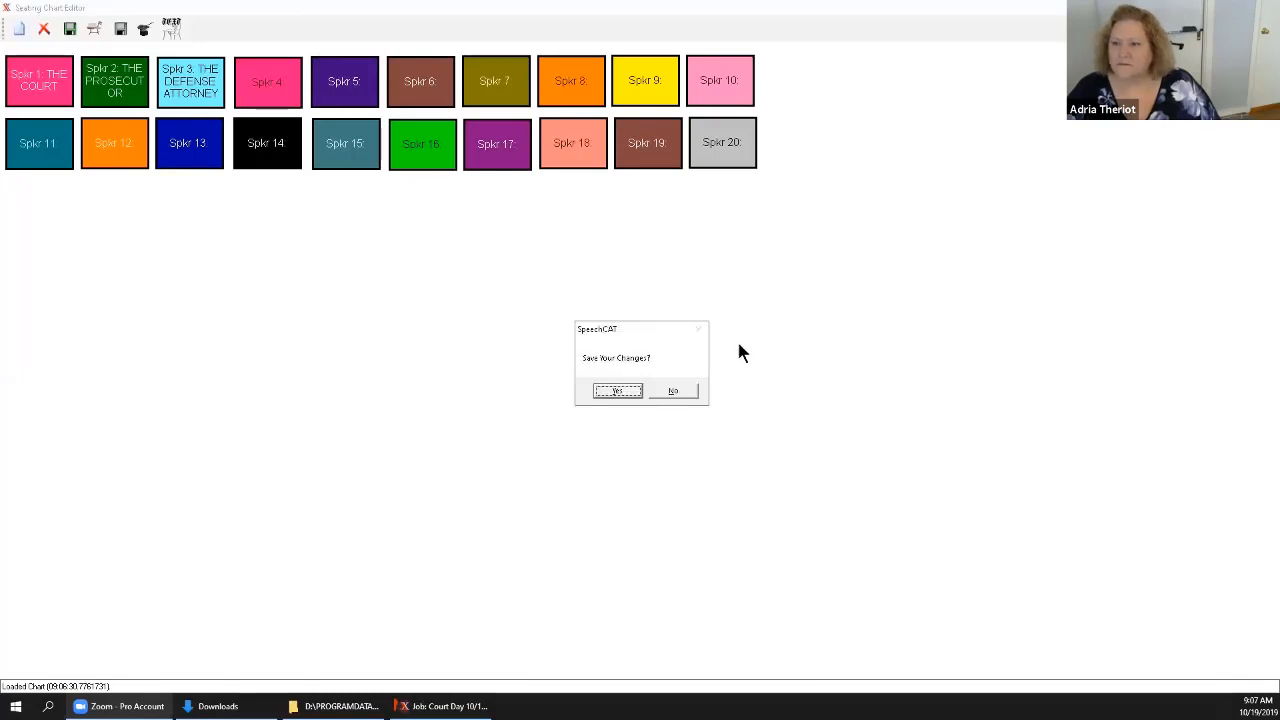
click(683, 390)
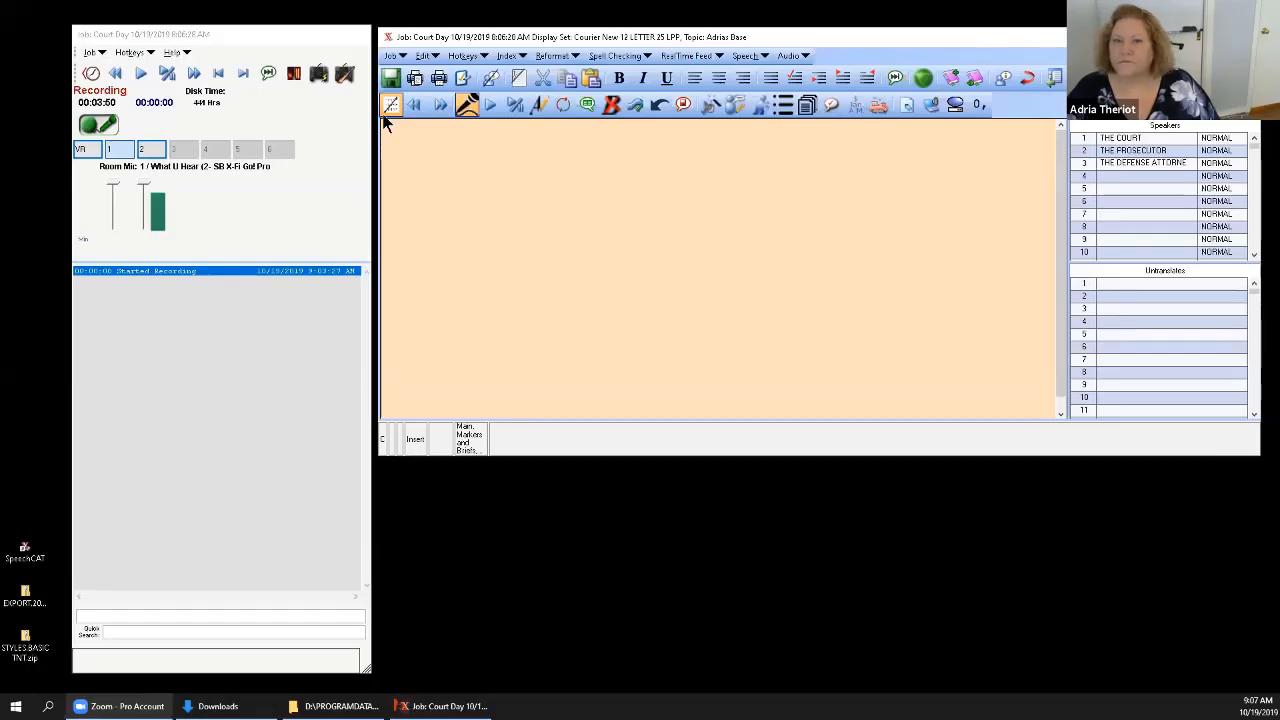
Reopen the job's Seating Chart, shrink the editor window and place it beneath the transcript window.
click(397, 56)
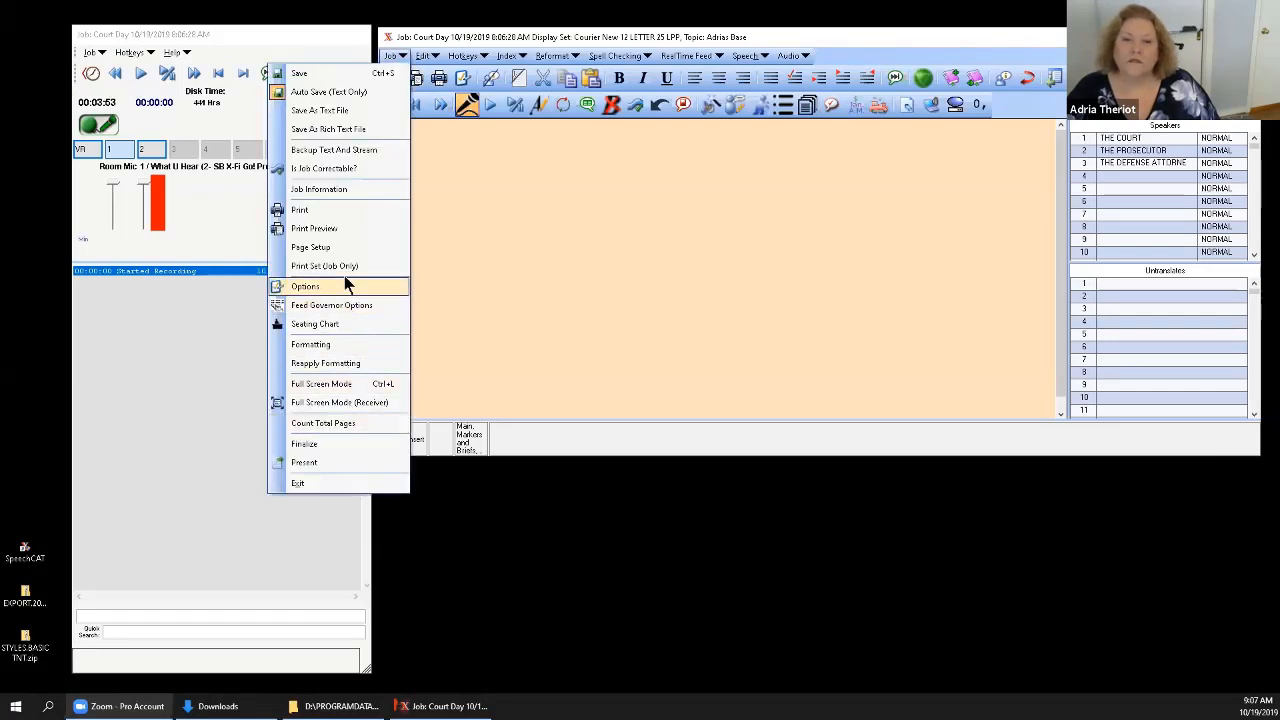
click(329, 326)
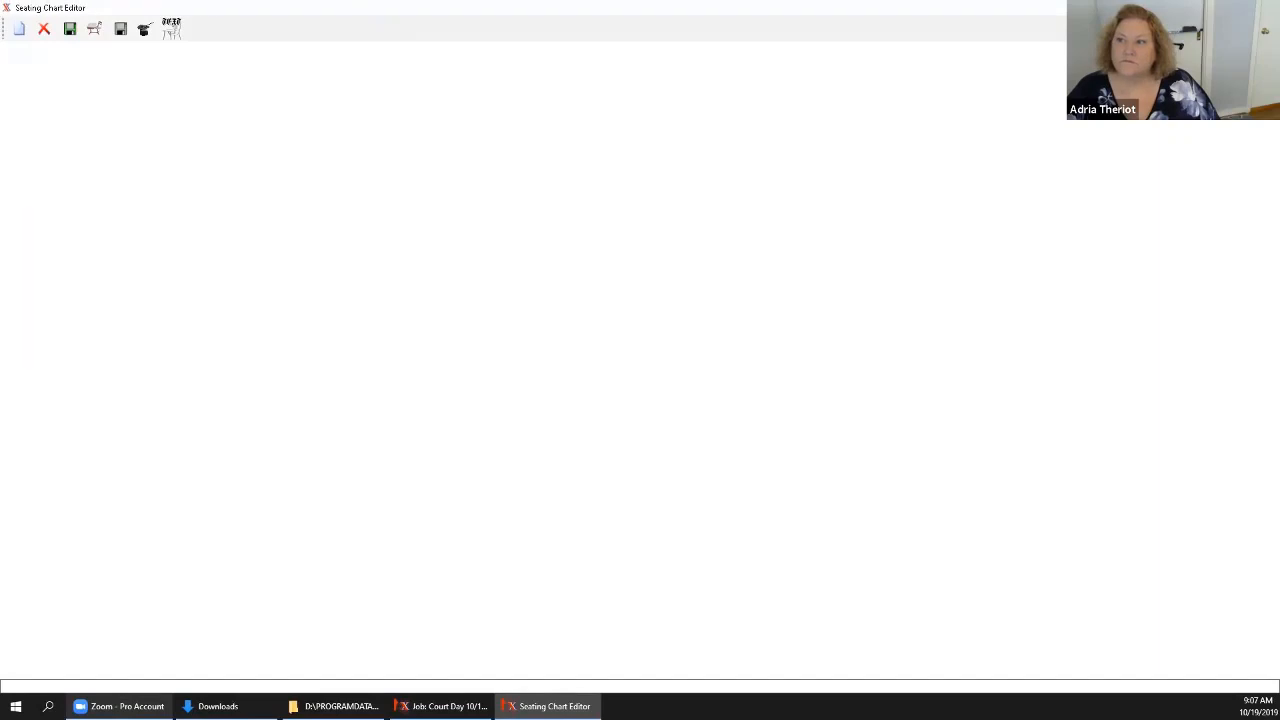
drag(1222, 8, 1240, 106)
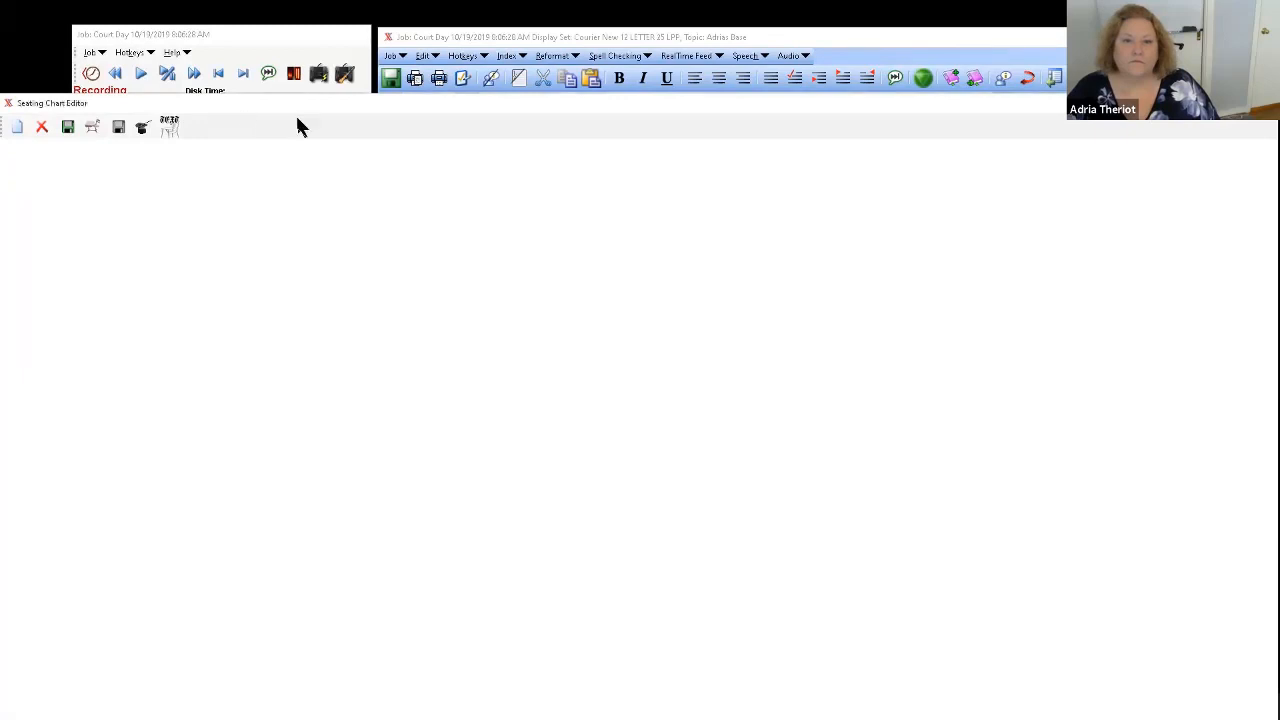
drag(217, 101, 301, 118)
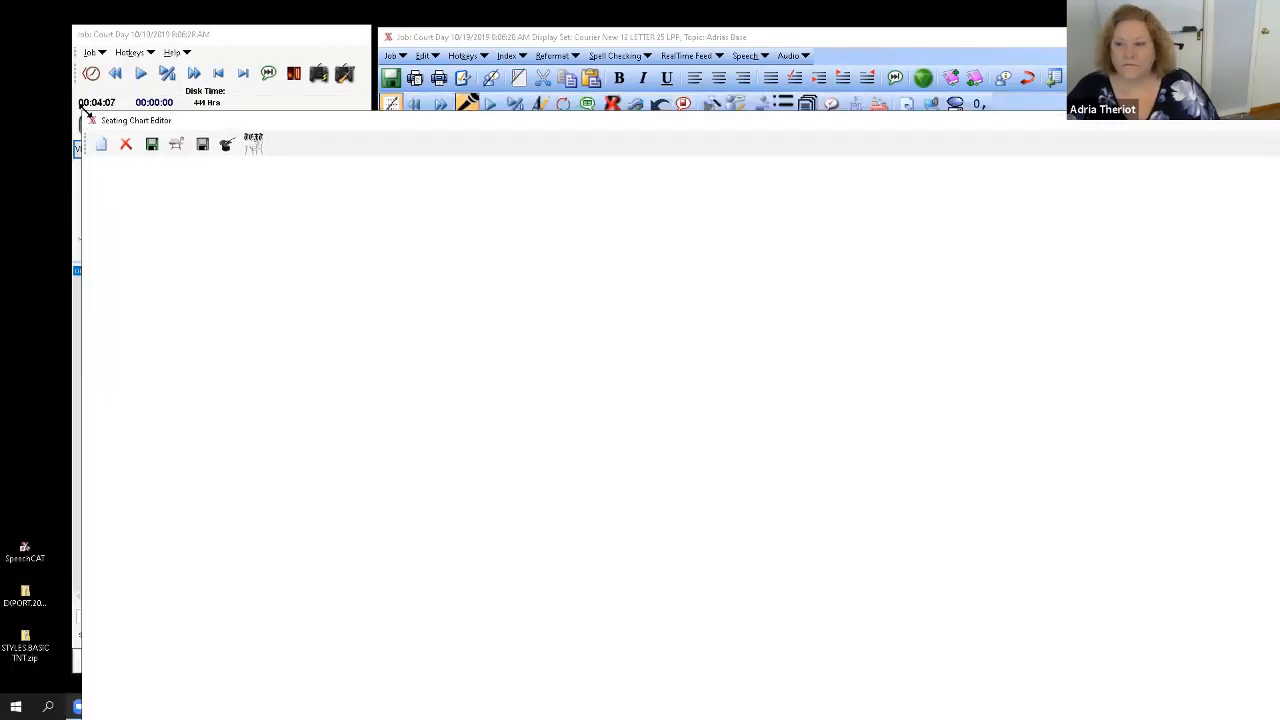
drag(84, 115, 860, 497)
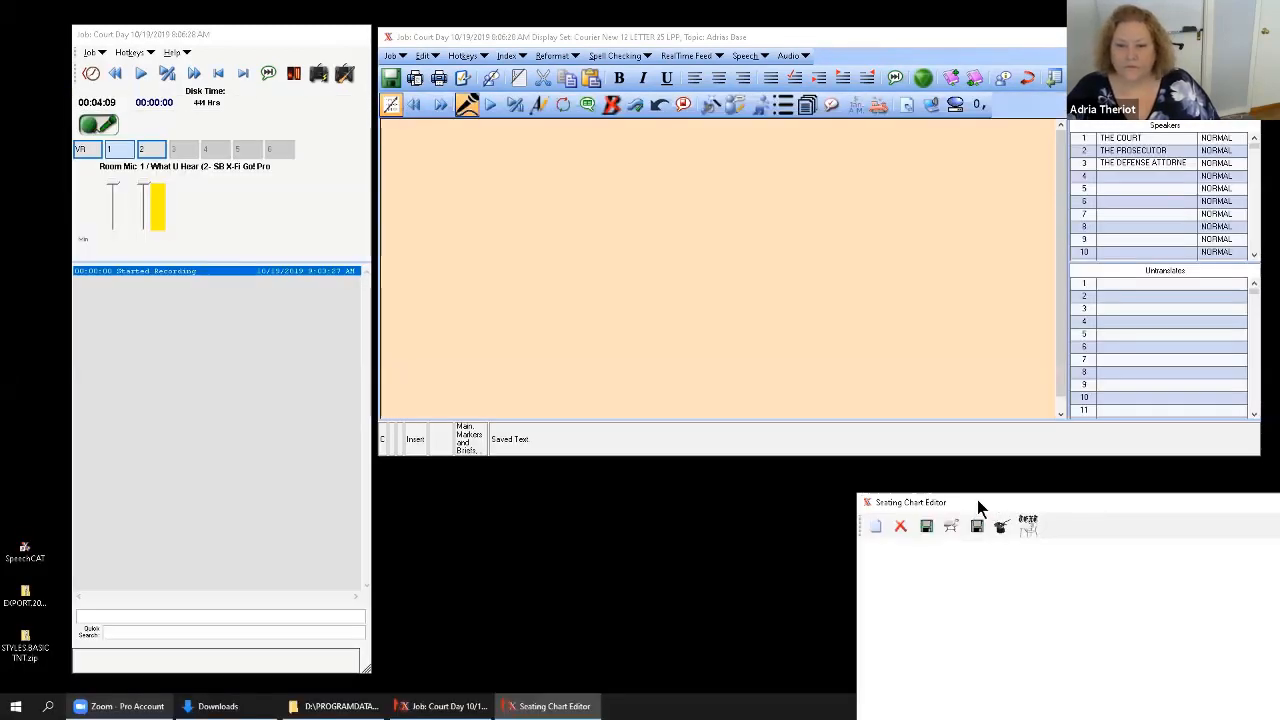
drag(977, 499, 503, 470)
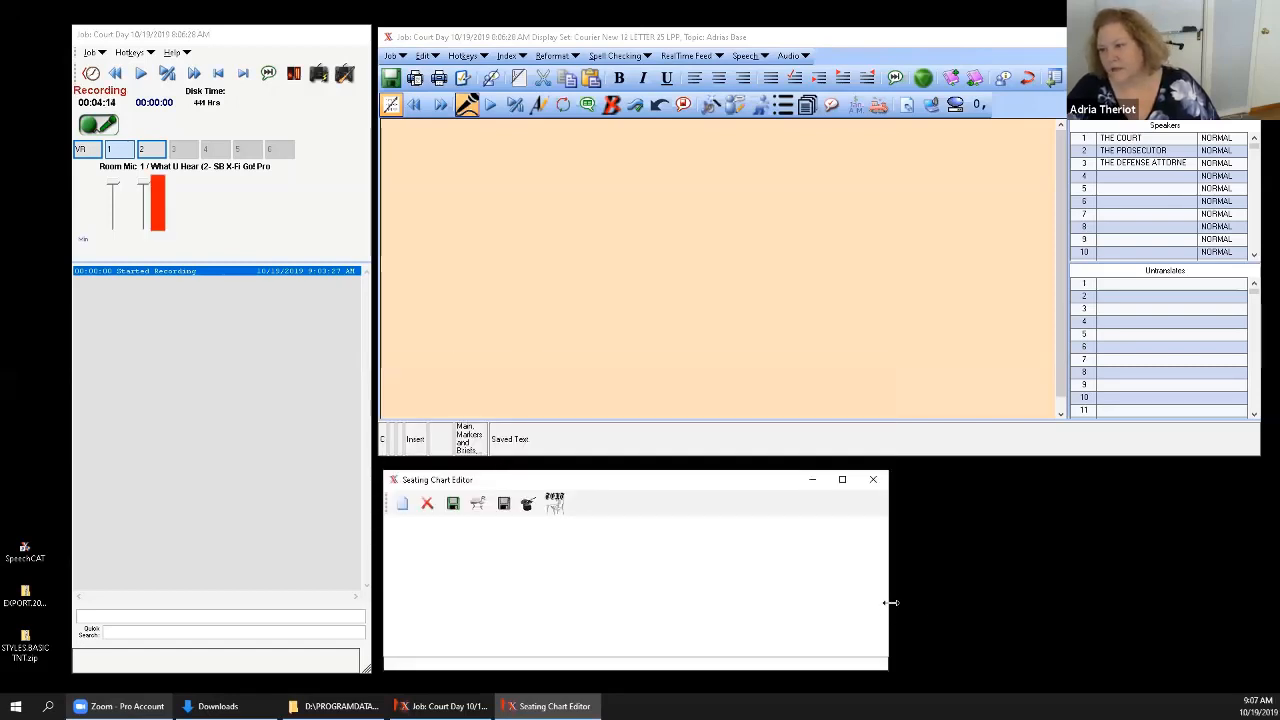
Widen the Seating Chart Editor to match the transcript window and load 20 SPEAKERS (HORIZONTAL).SEATCHART into it.
drag(889, 602, 1258, 605)
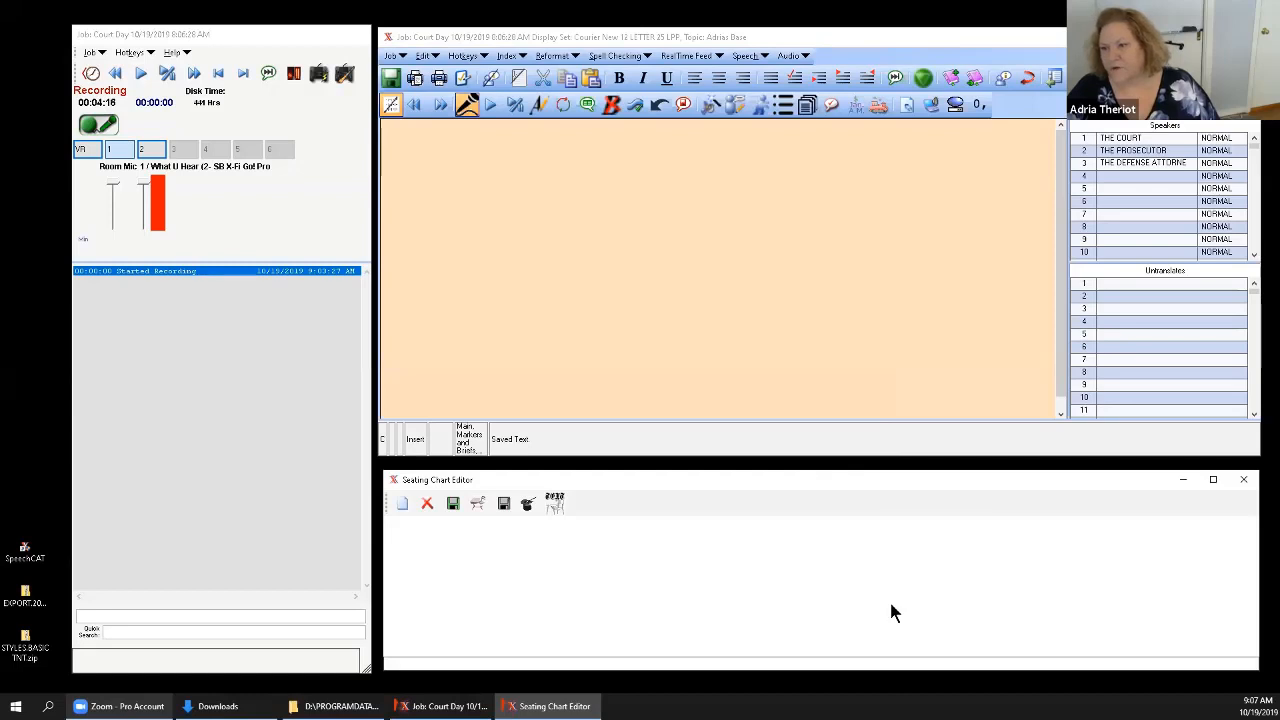
click(453, 508)
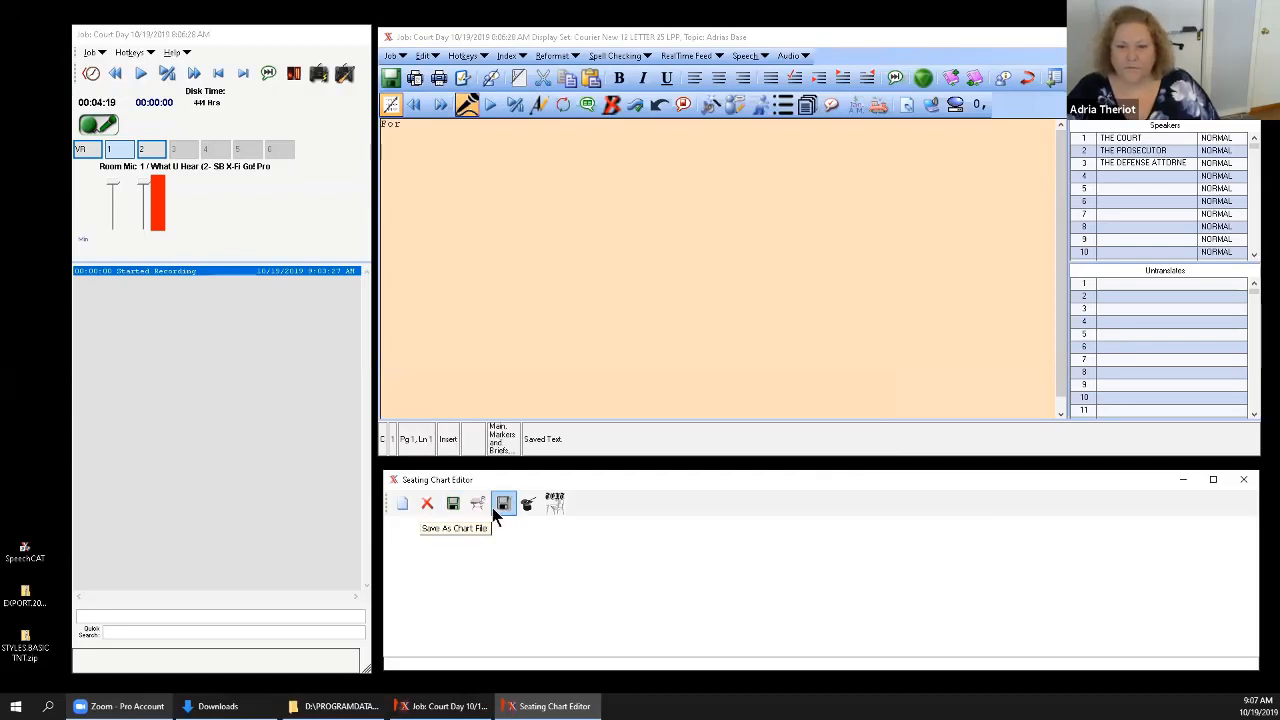
click(477, 505)
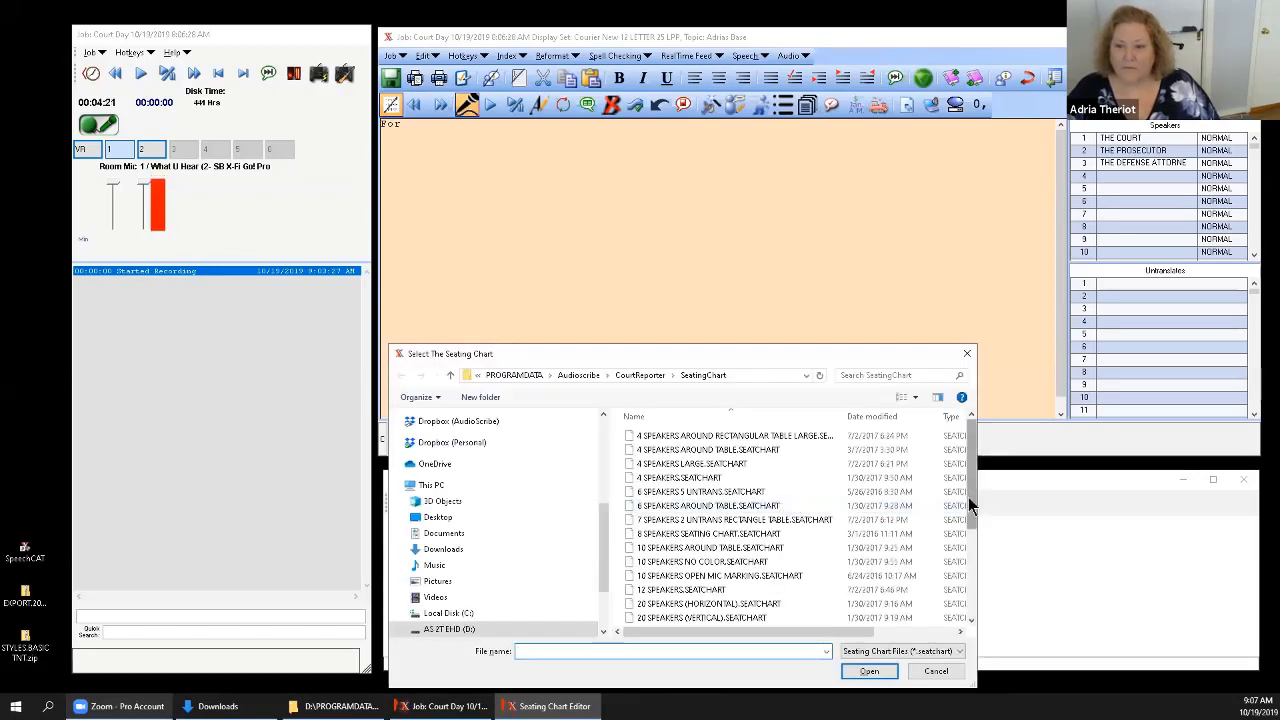
click(740, 604)
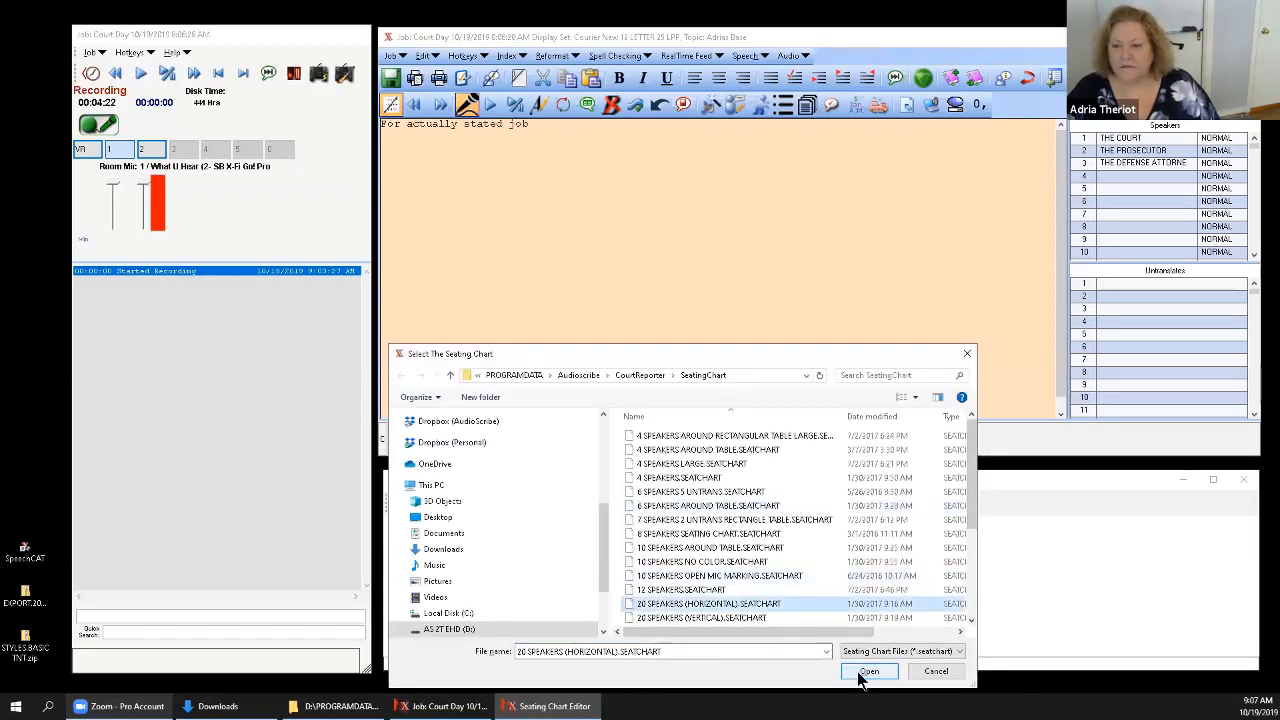
click(866, 671)
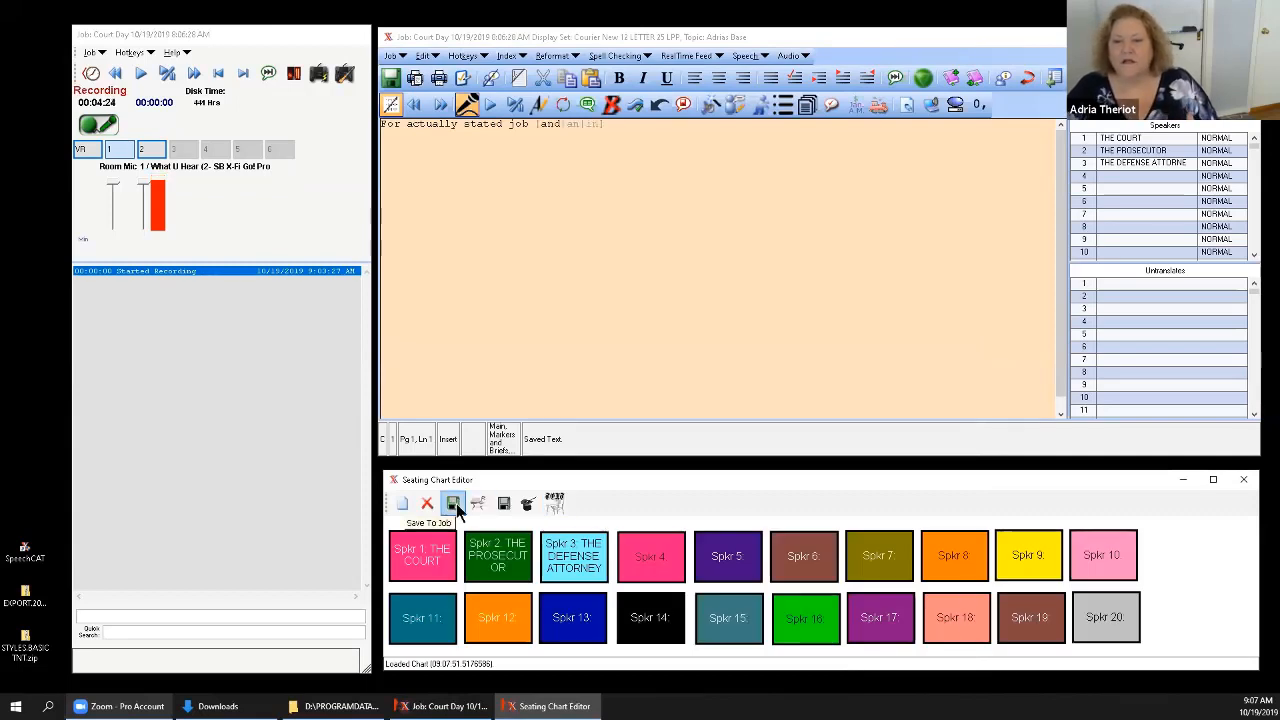
Save the seating chart to the job, nudge the Speaker 2 box slightly, and save the chart to the job again.
click(457, 510)
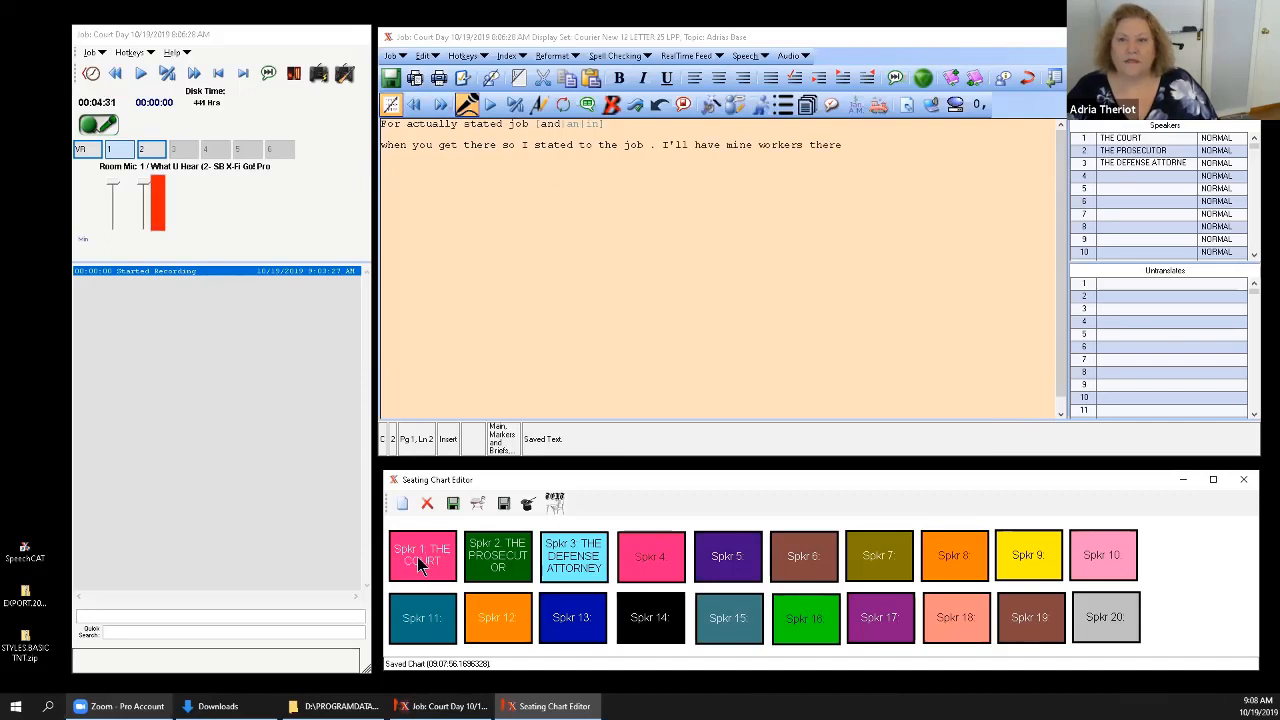
drag(503, 568, 480, 550)
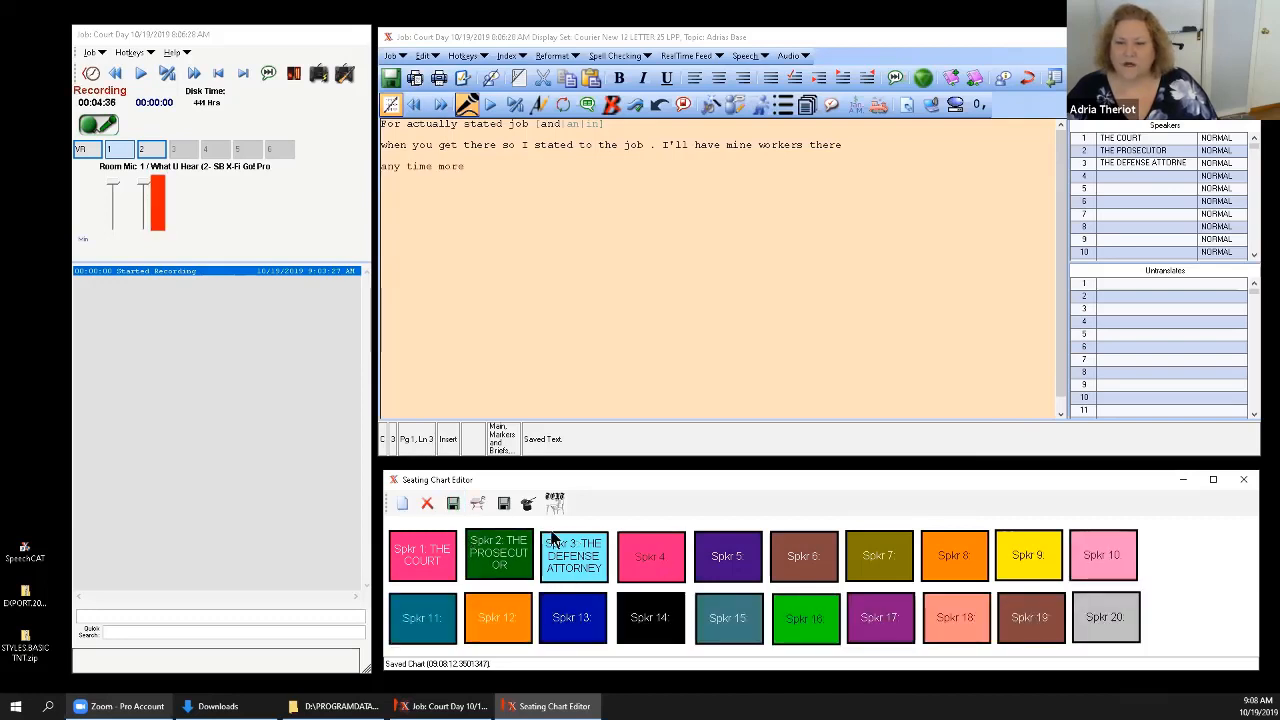
click(455, 505)
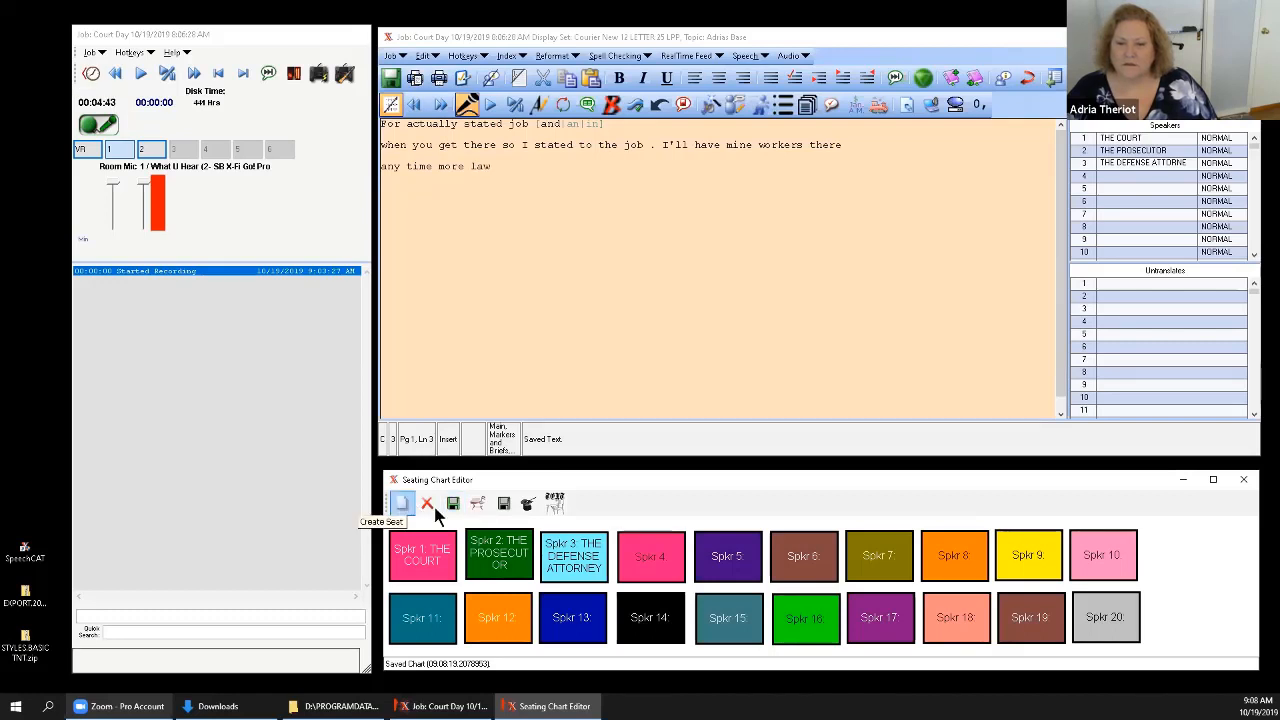
Open the Speaker 2 box's text for editing, and save the seating chart both as a chart file and to the job.
click(557, 508)
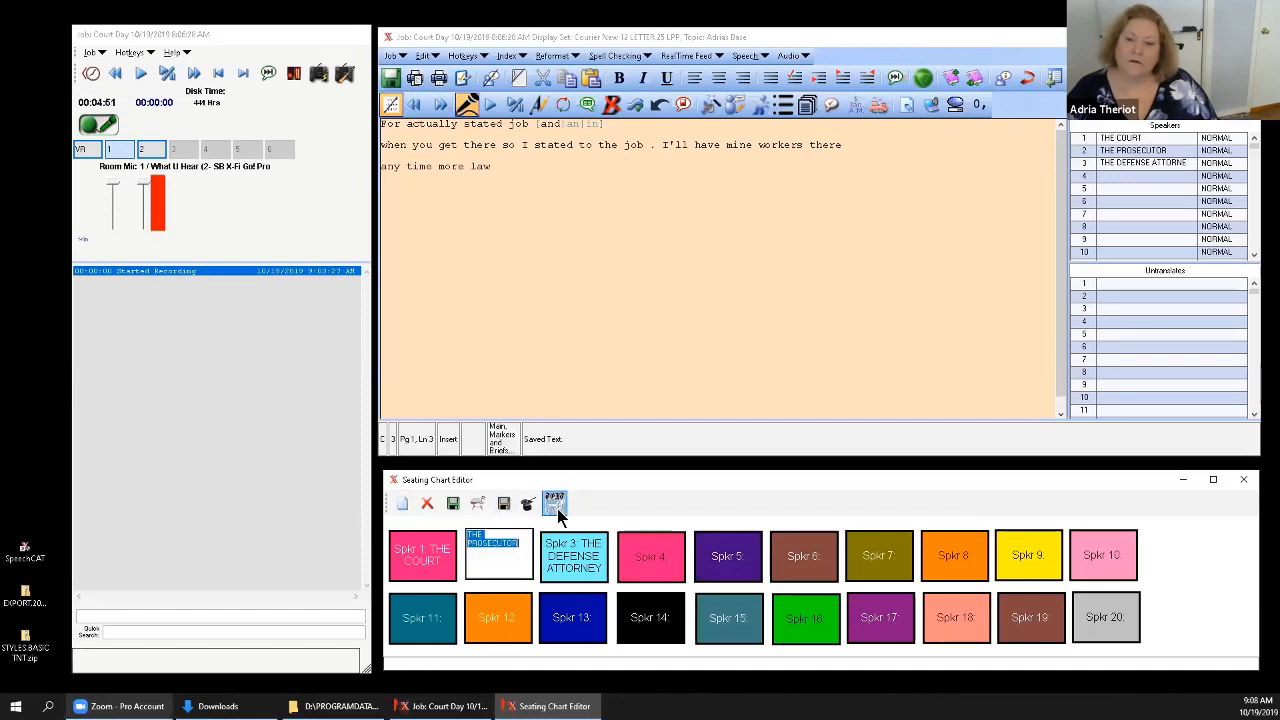
click(503, 503)
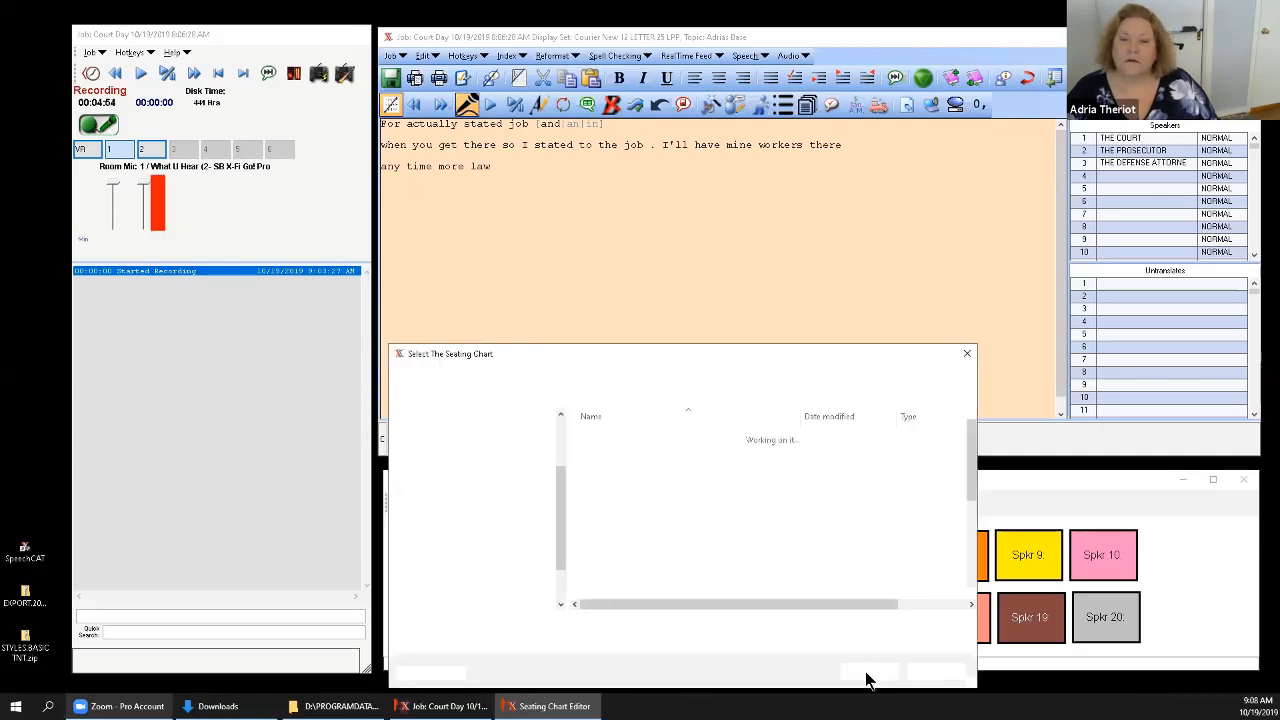
click(848, 671)
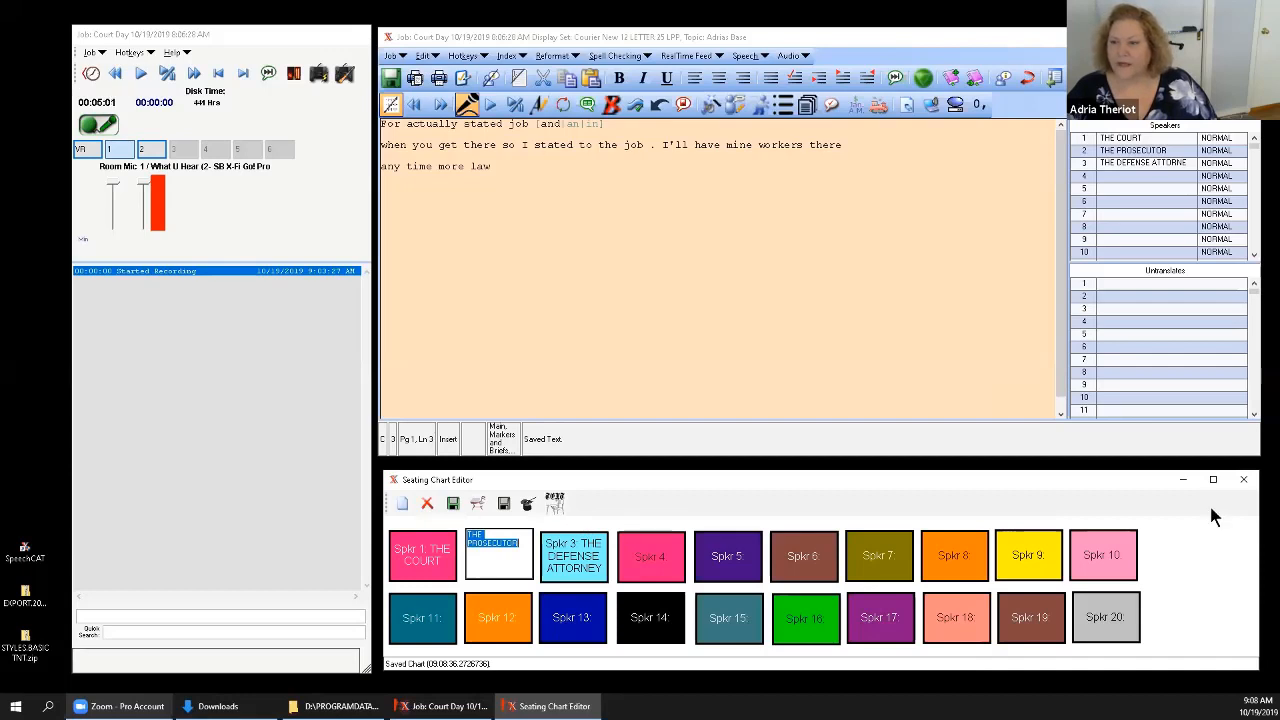
click(453, 505)
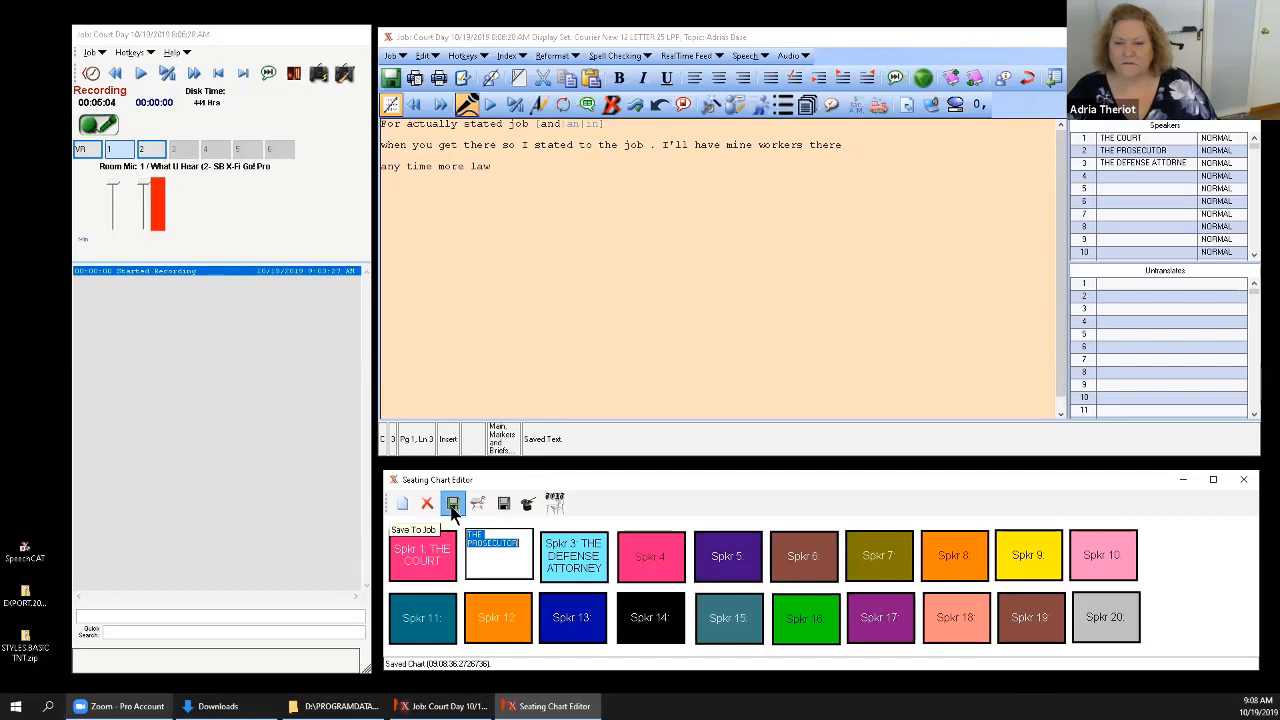
Select text inside the Speaker 2 box, nudge the Speaker 12 box slightly, and save the seating chart to the job.
click(515, 562)
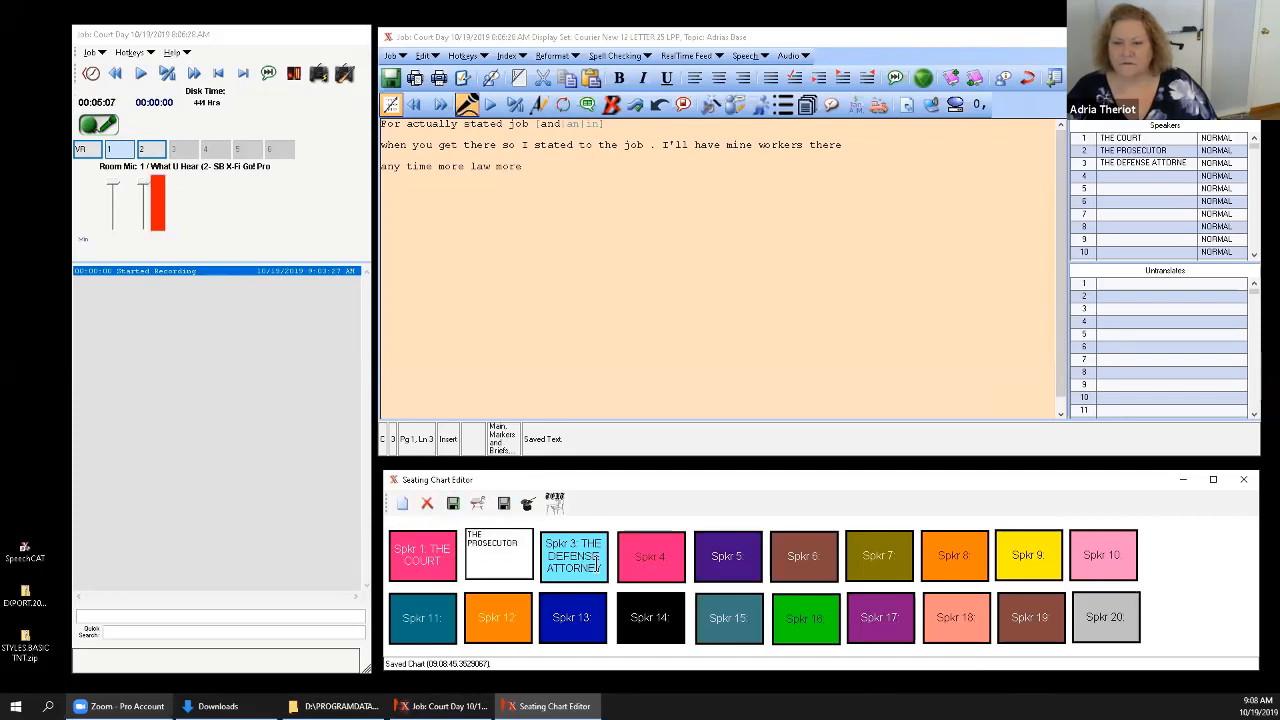
double_click(498, 567)
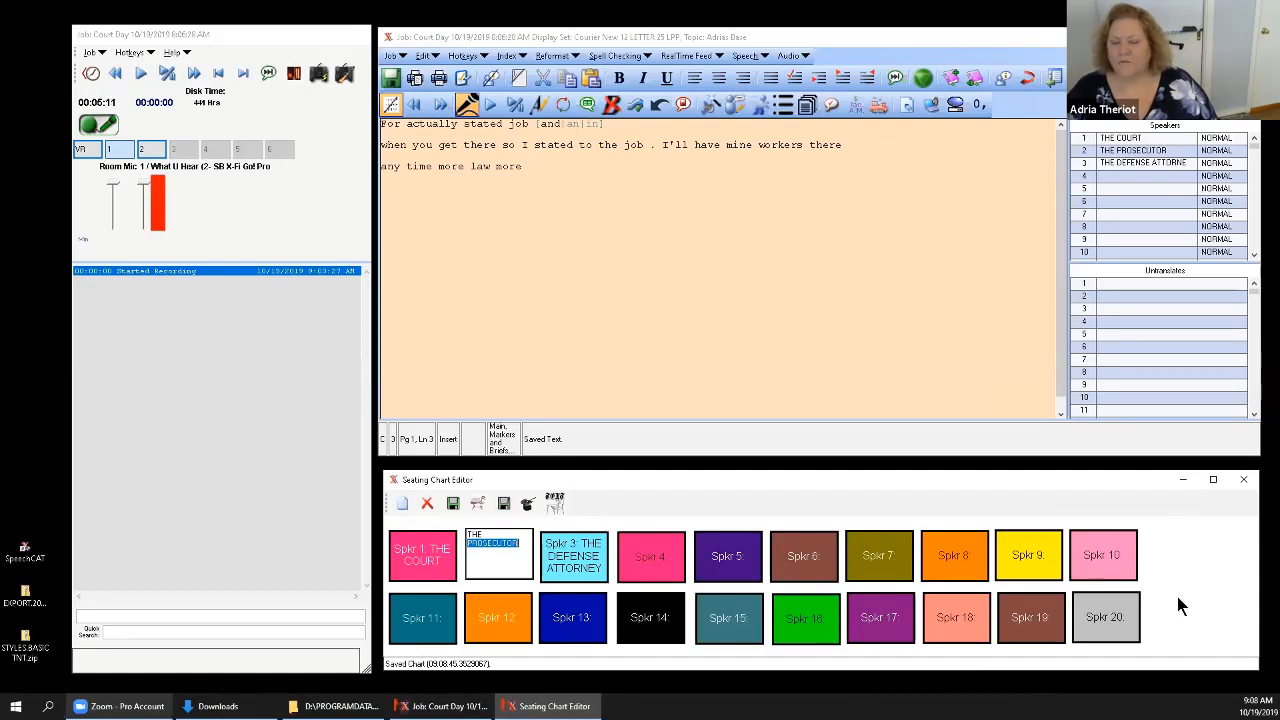
drag(496, 615, 466, 598)
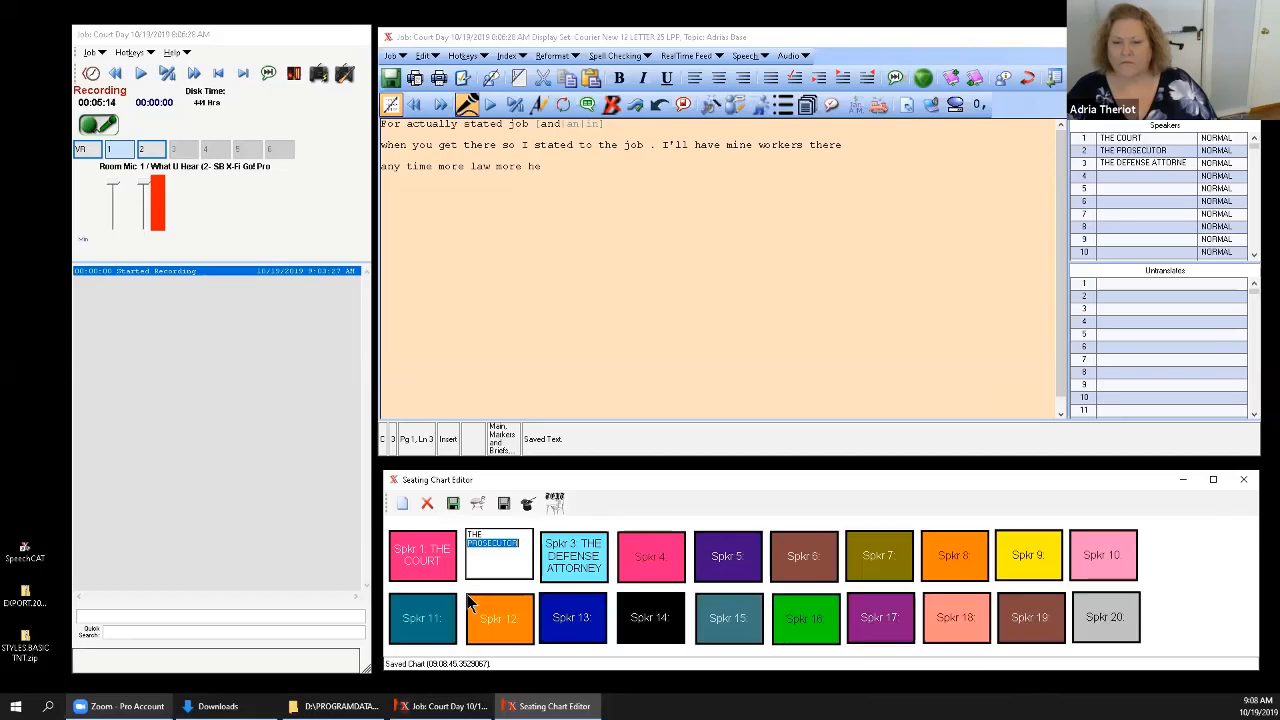
click(497, 557)
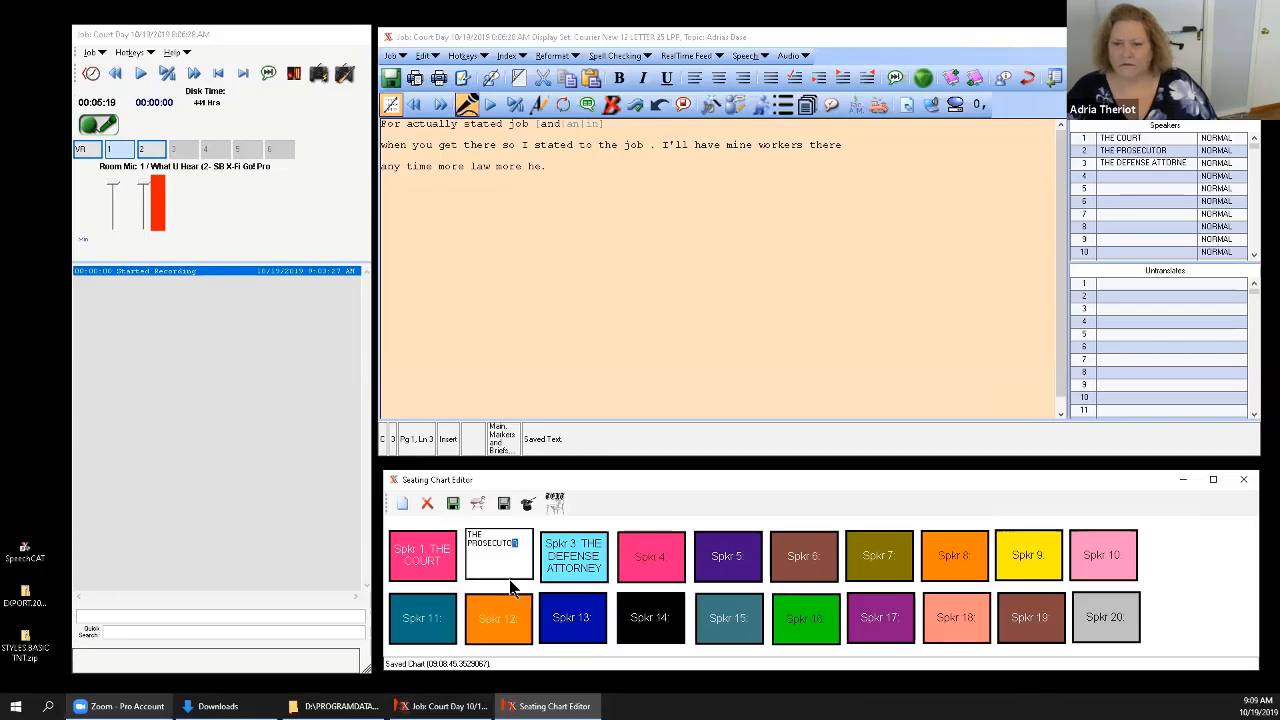
click(452, 505)
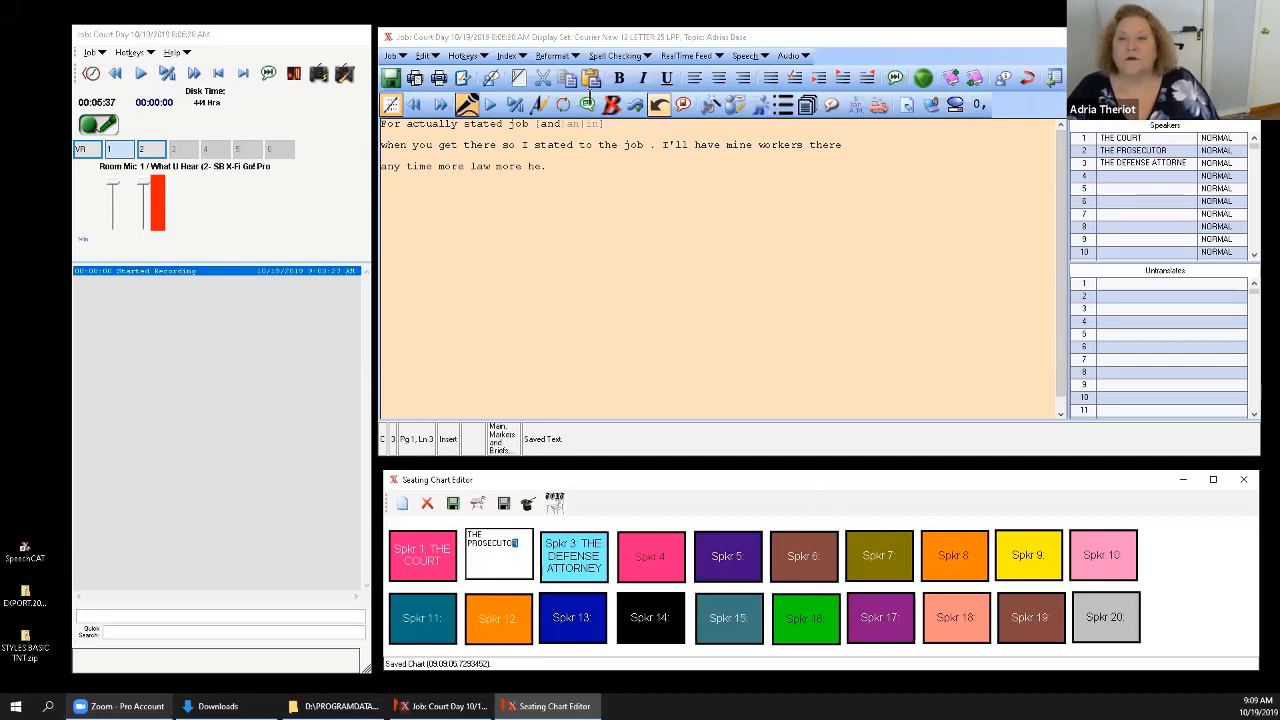
Open the Open For Readback job list from the transcript window, bring it onto the main screen and maximize it.
click(585, 180)
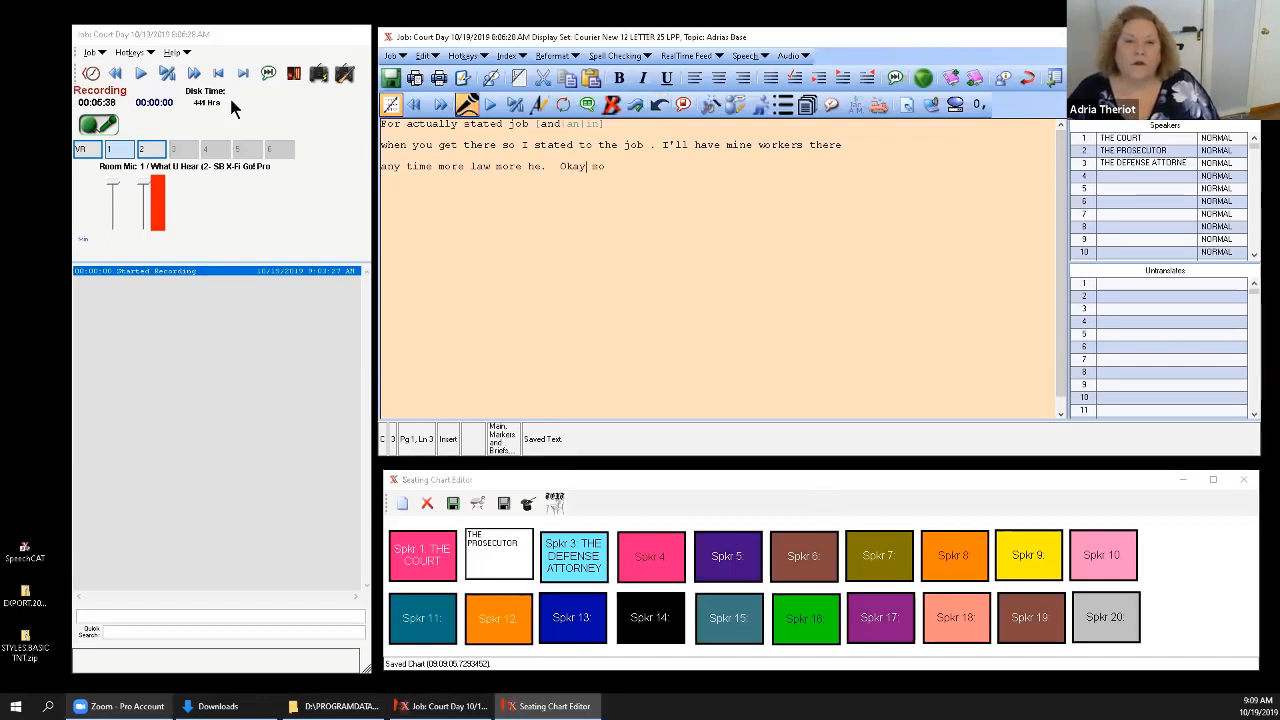
click(933, 102)
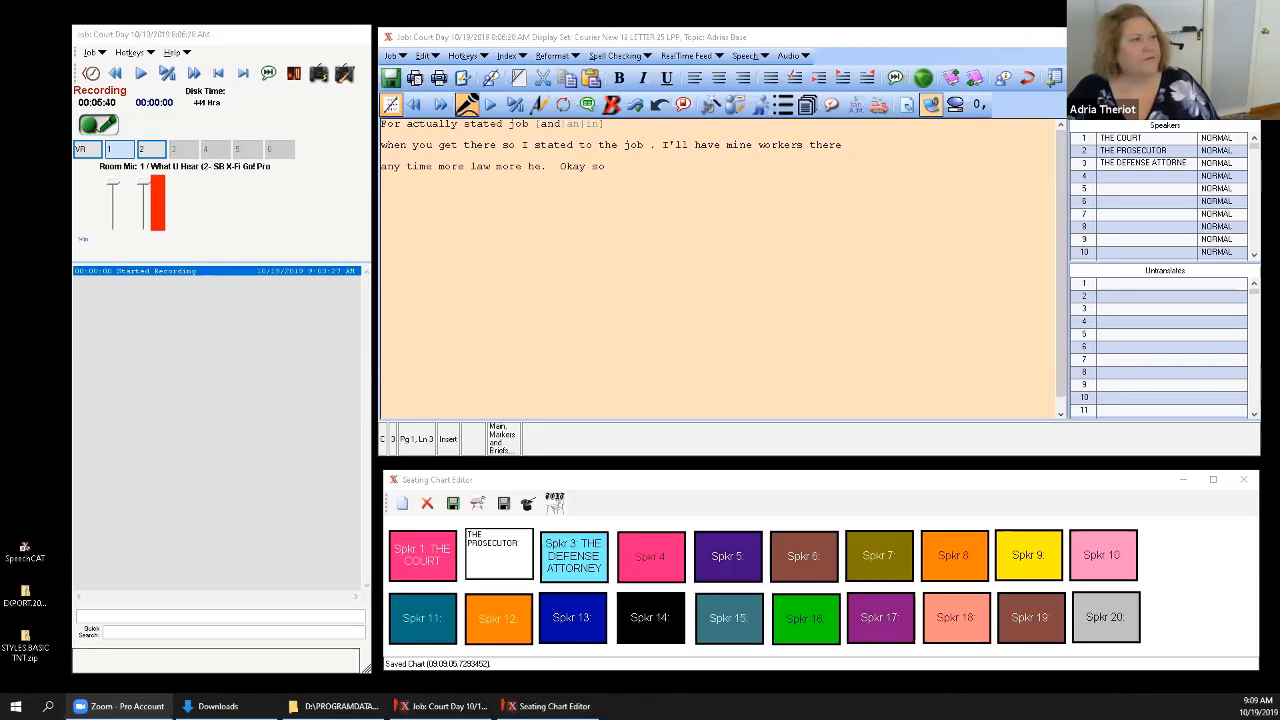
drag(1279, 160, 889, 160)
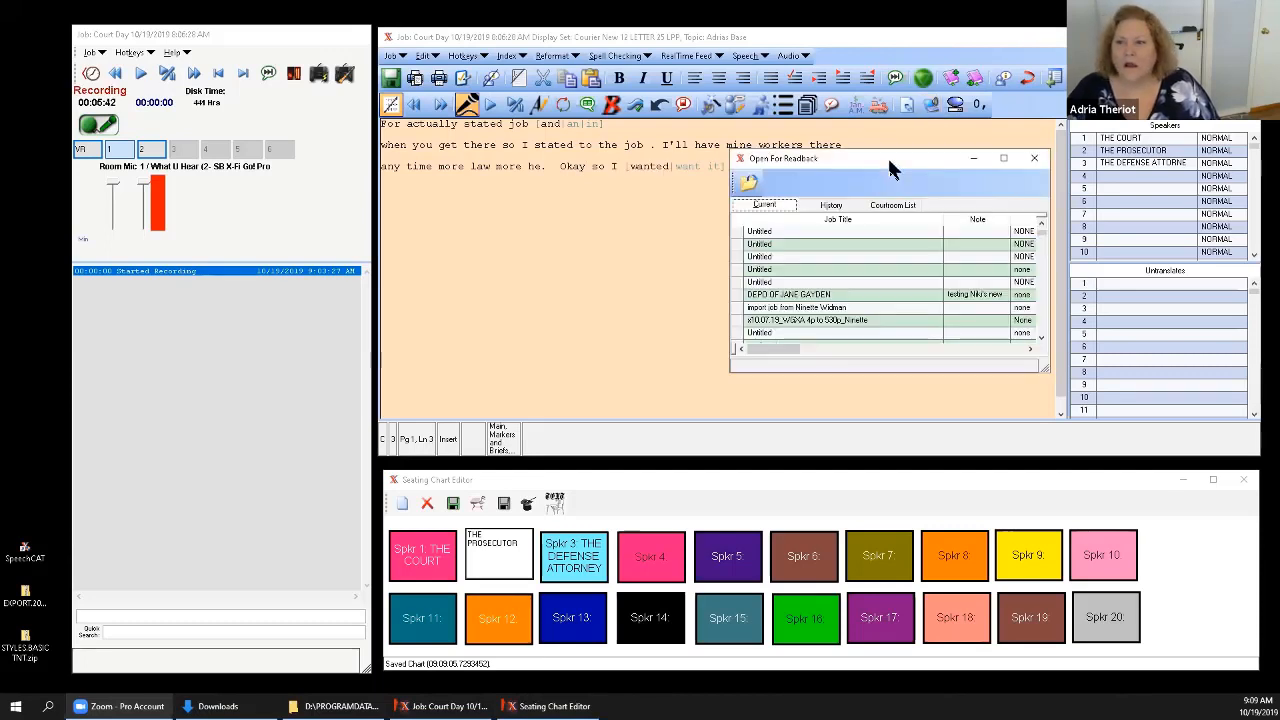
click(1004, 158)
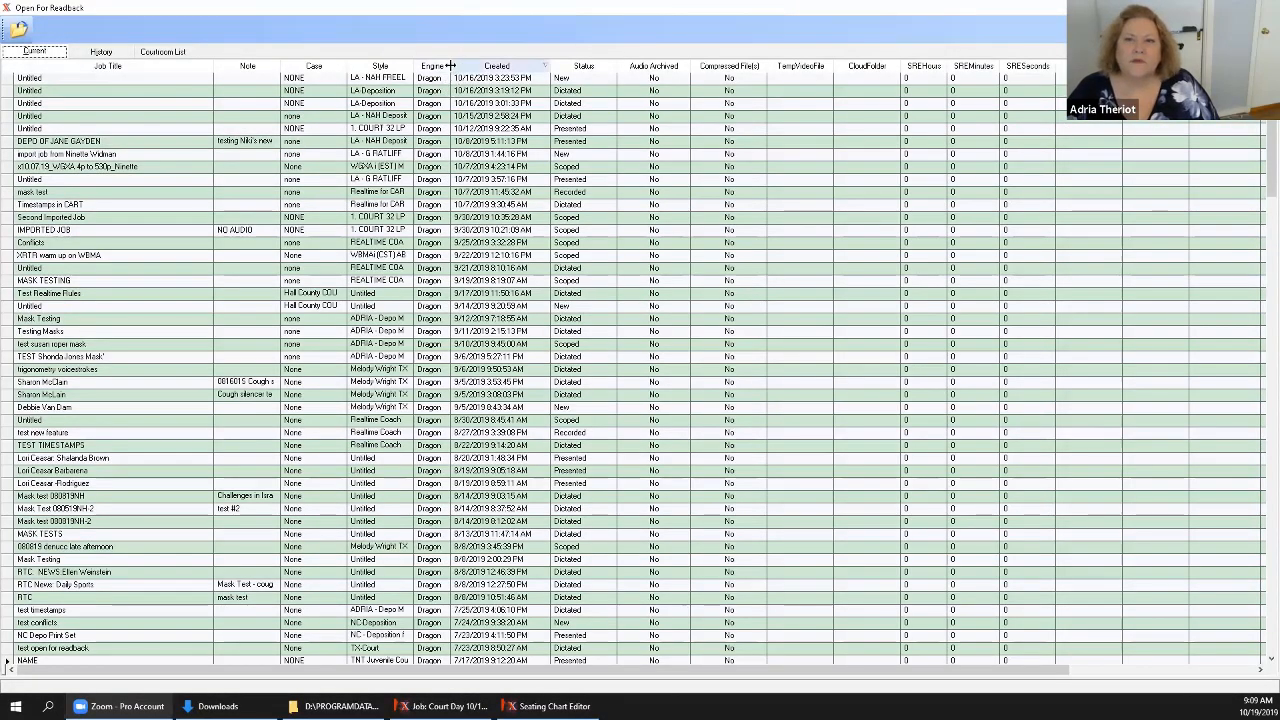
Examine the readback job list's columns across its full width, including the Engine column and the recorded durations.
drag(450, 66, 595, 76)
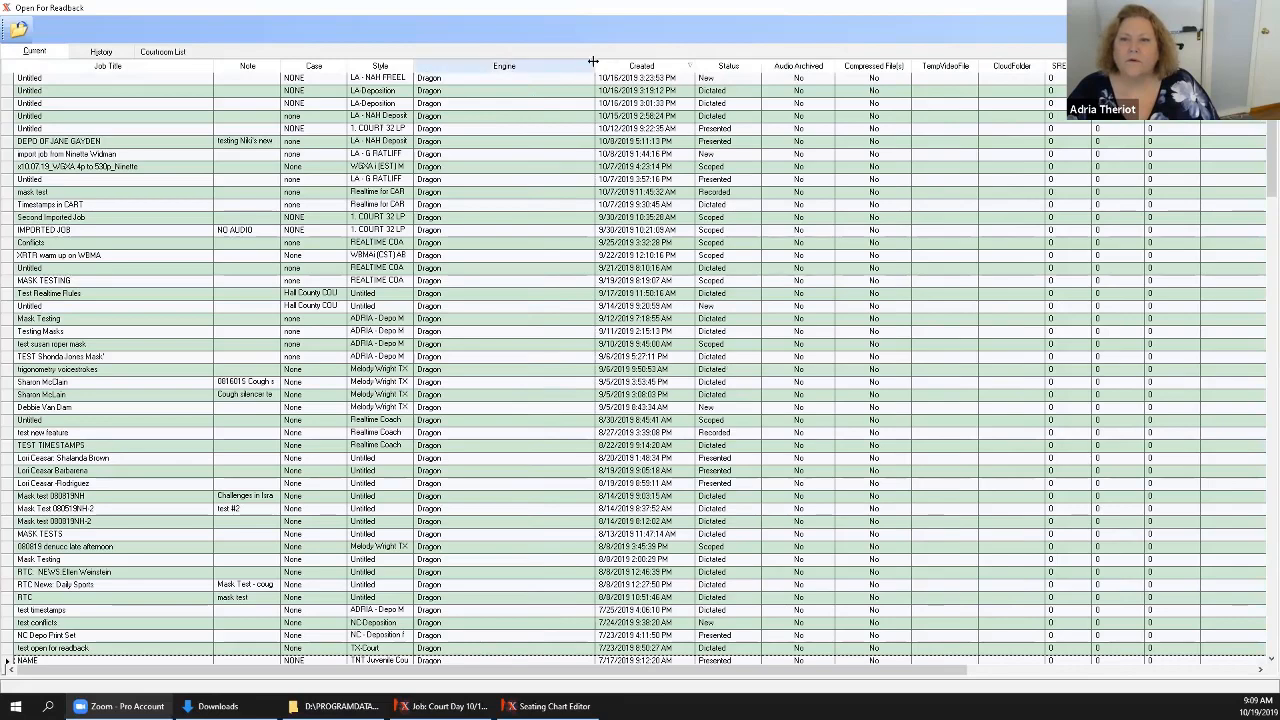
drag(463, 66, 464, 85)
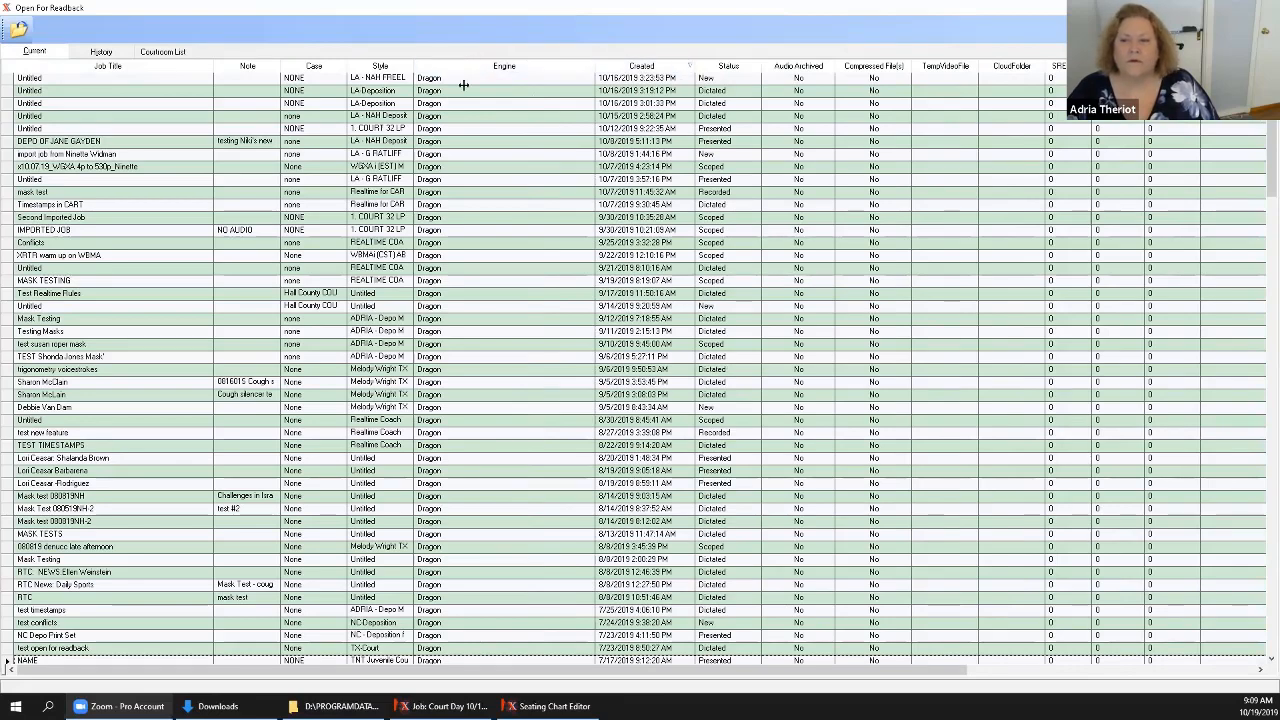
drag(765, 670, 1104, 673)
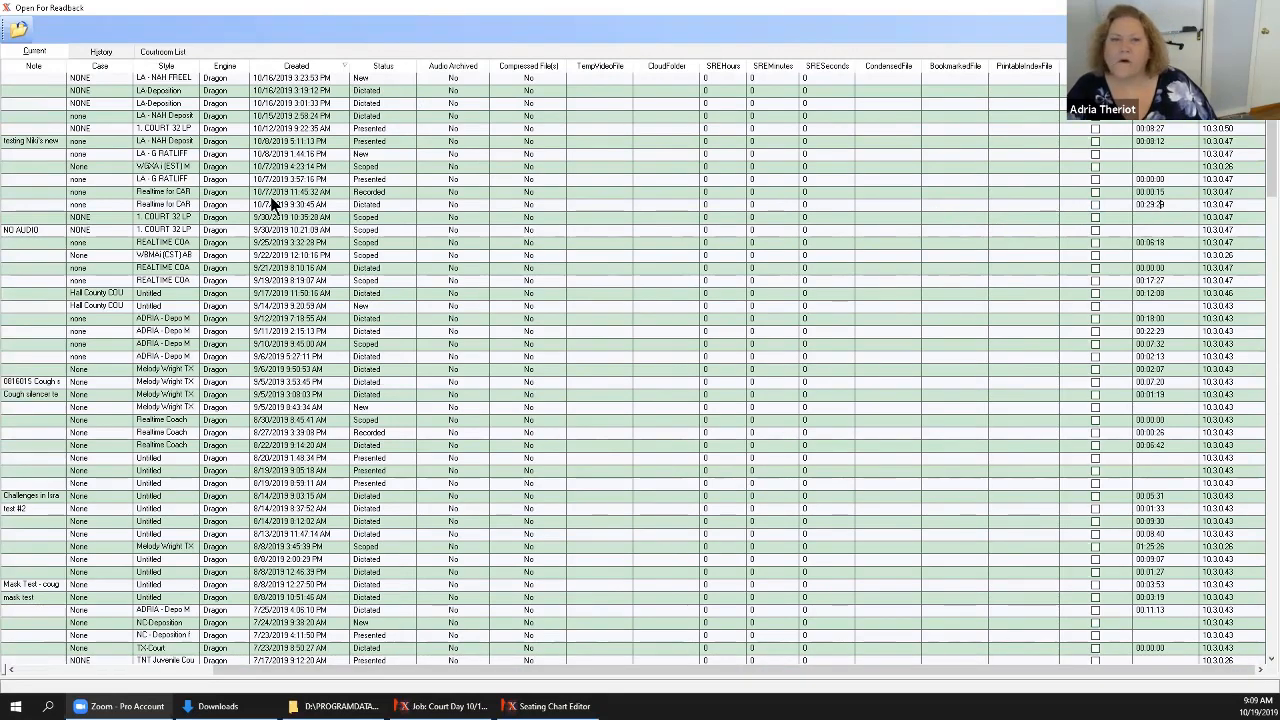
click(20, 203)
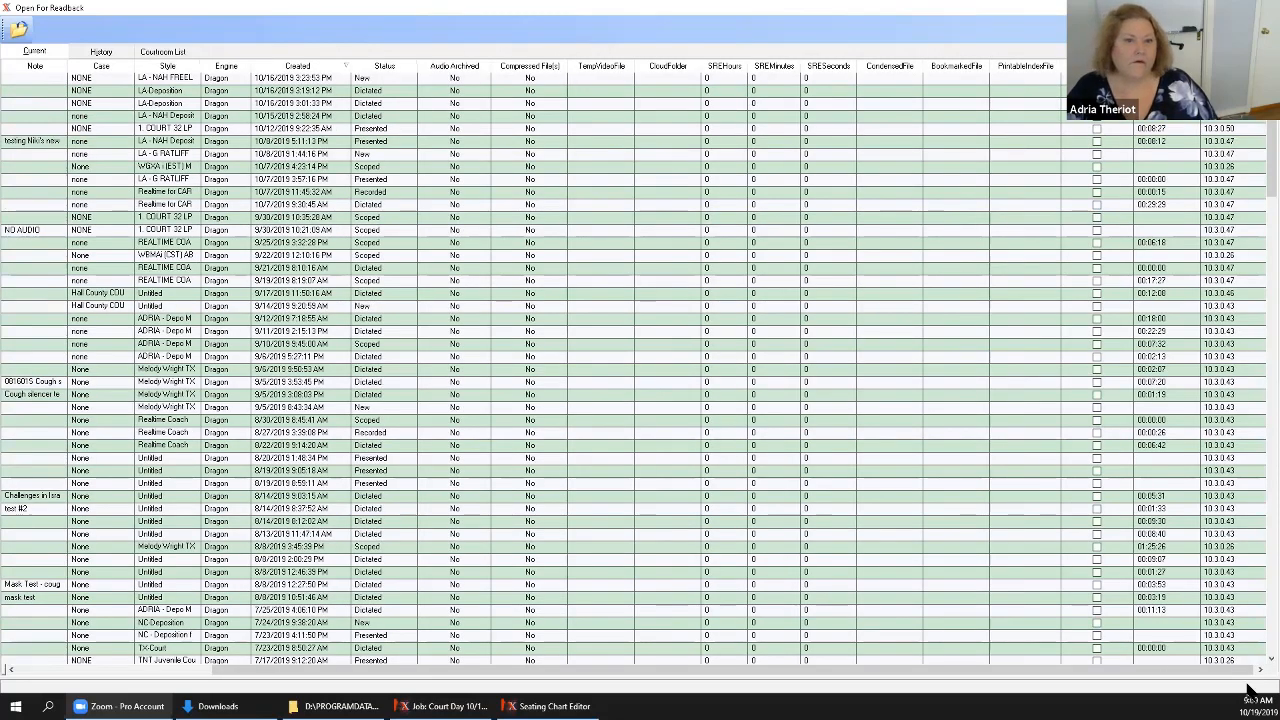
click(546, 706)
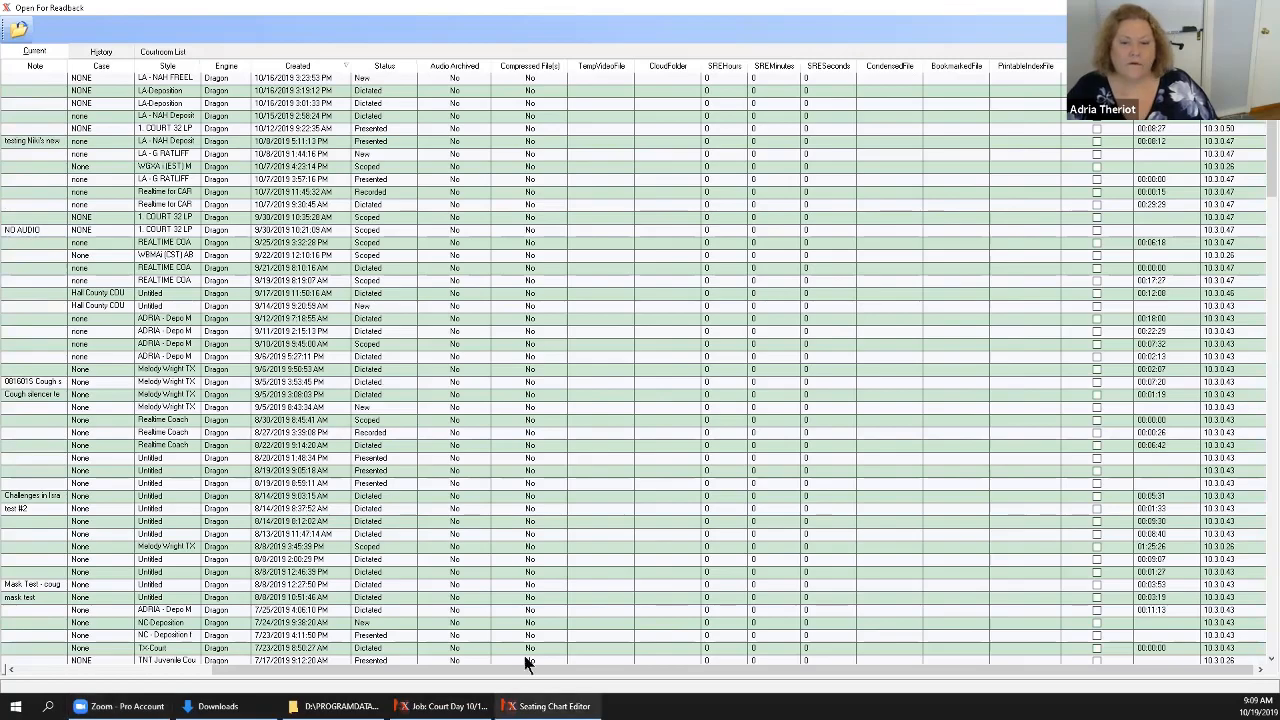
Open the Timestamps in CART job for readback and move its window fully onto the screen.
drag(452, 667, 57, 206)
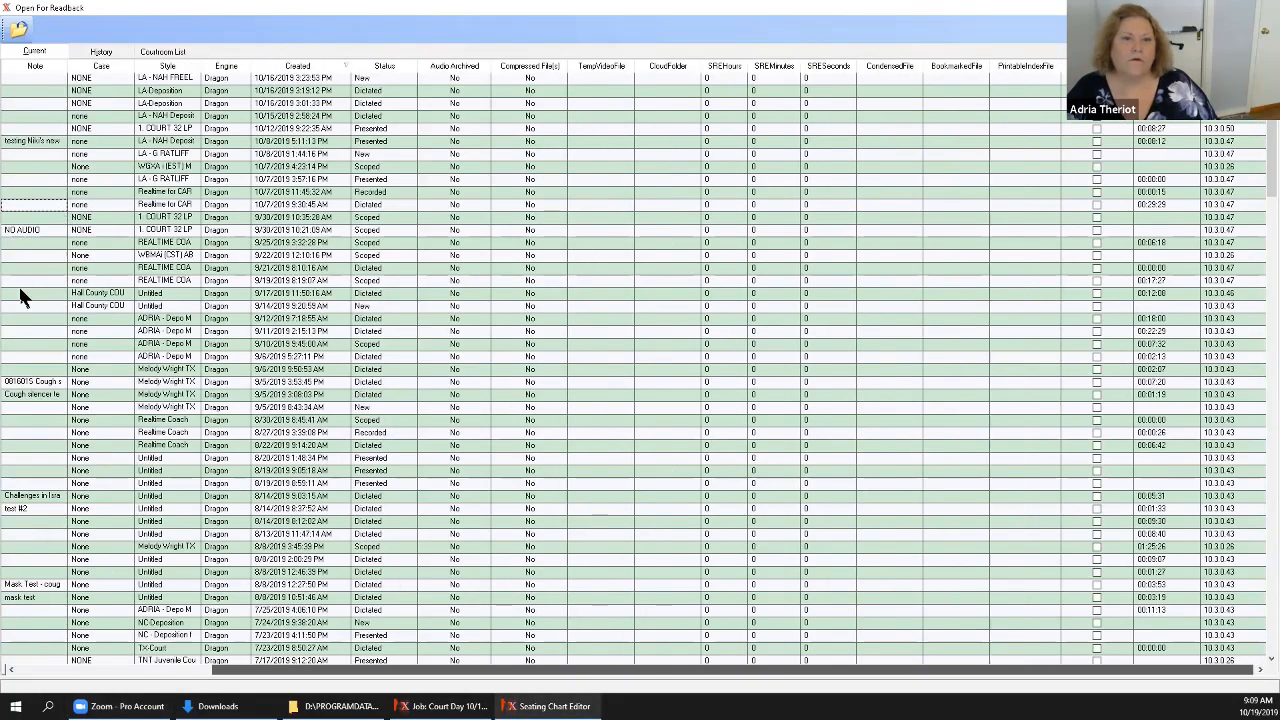
drag(87, 666, 46, 670)
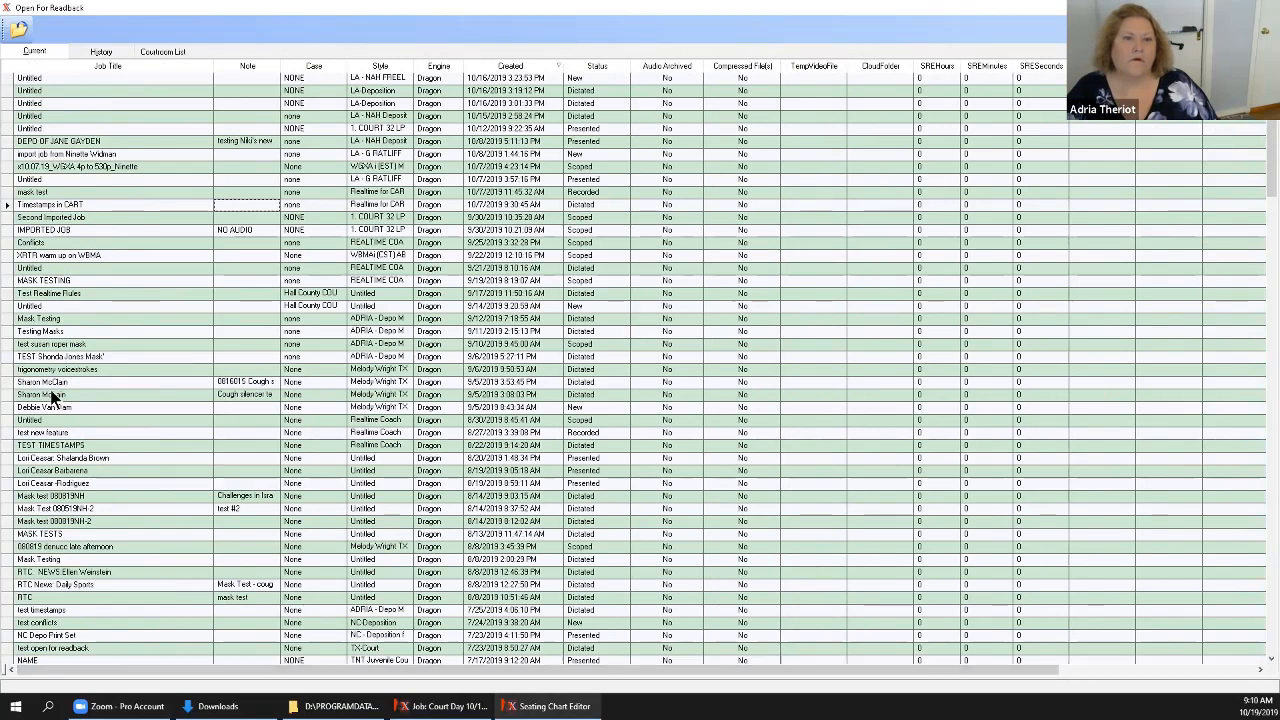
click(6, 204)
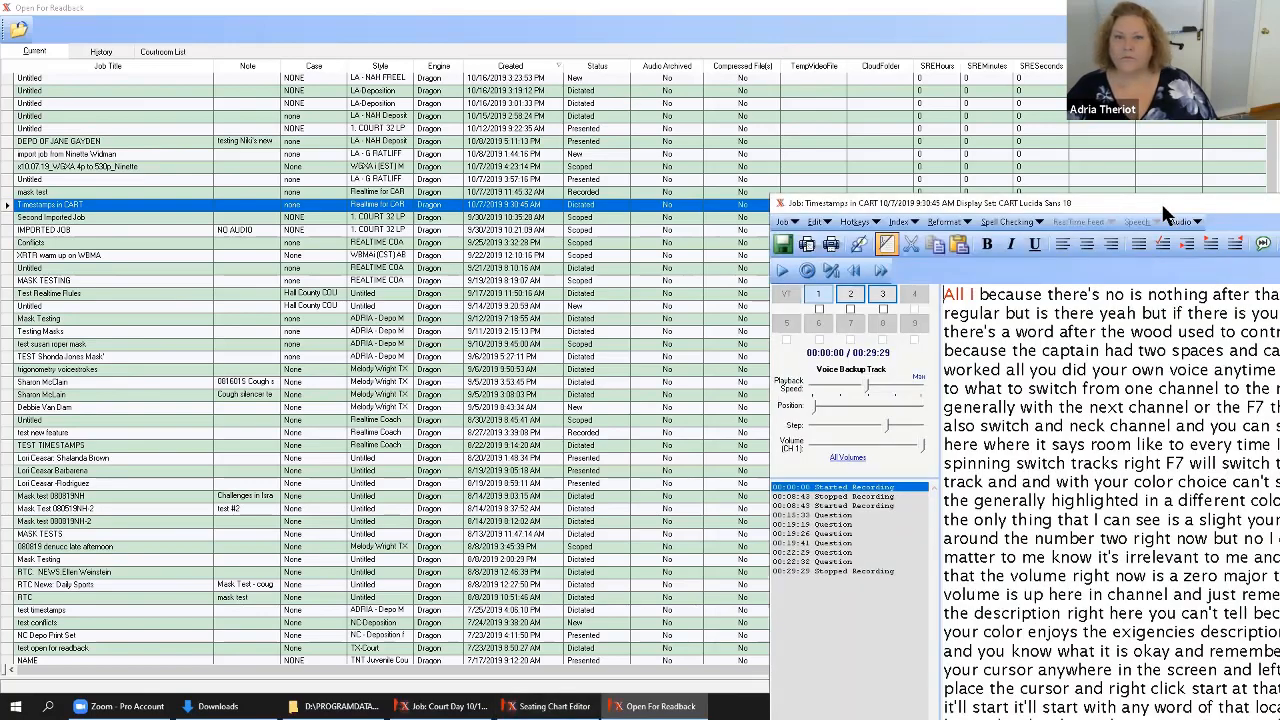
drag(1161, 201, 514, 35)
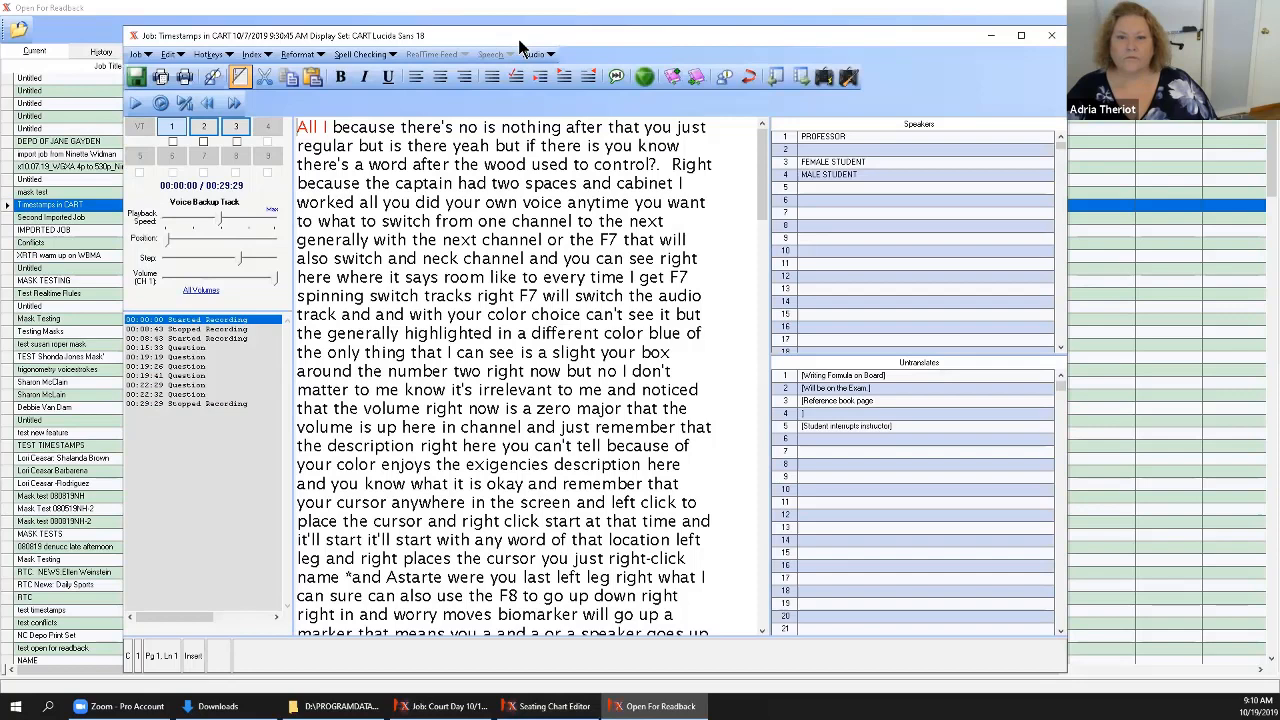
Play the readback audio from "here where it says room", switch to channel 2 (Room Mic 1) and lower its volume.
click(332, 277)
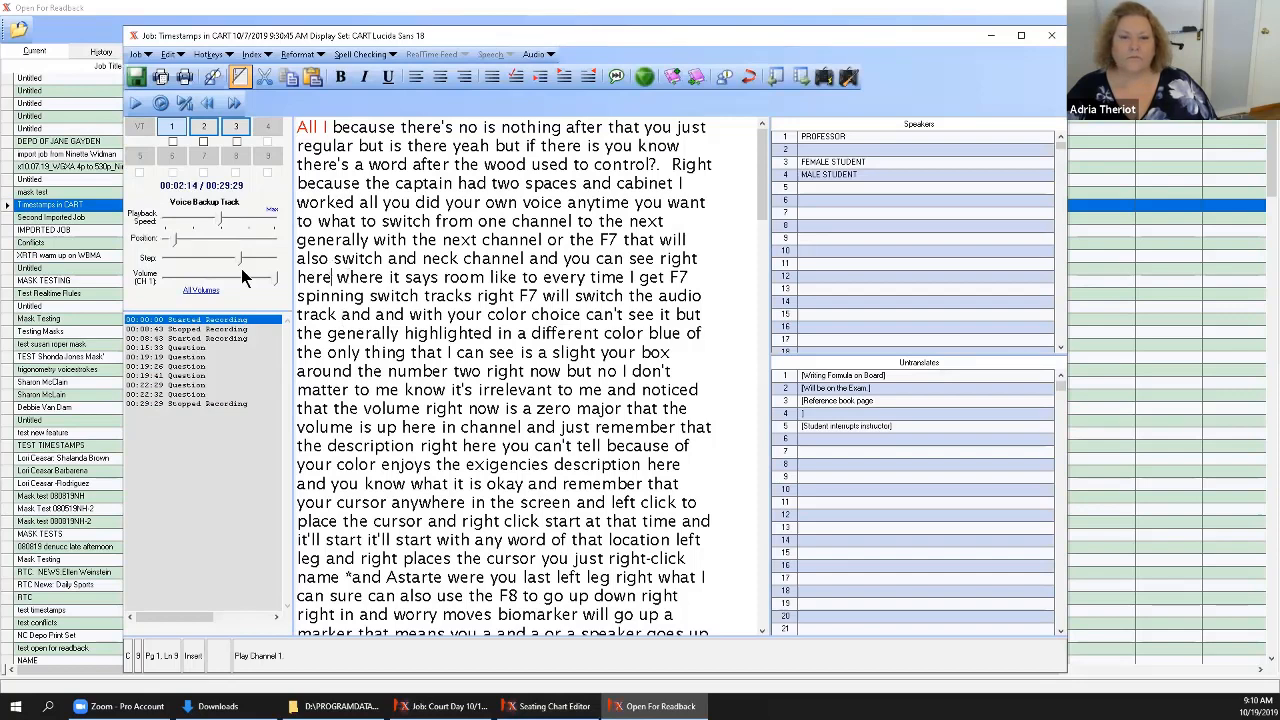
click(201, 124)
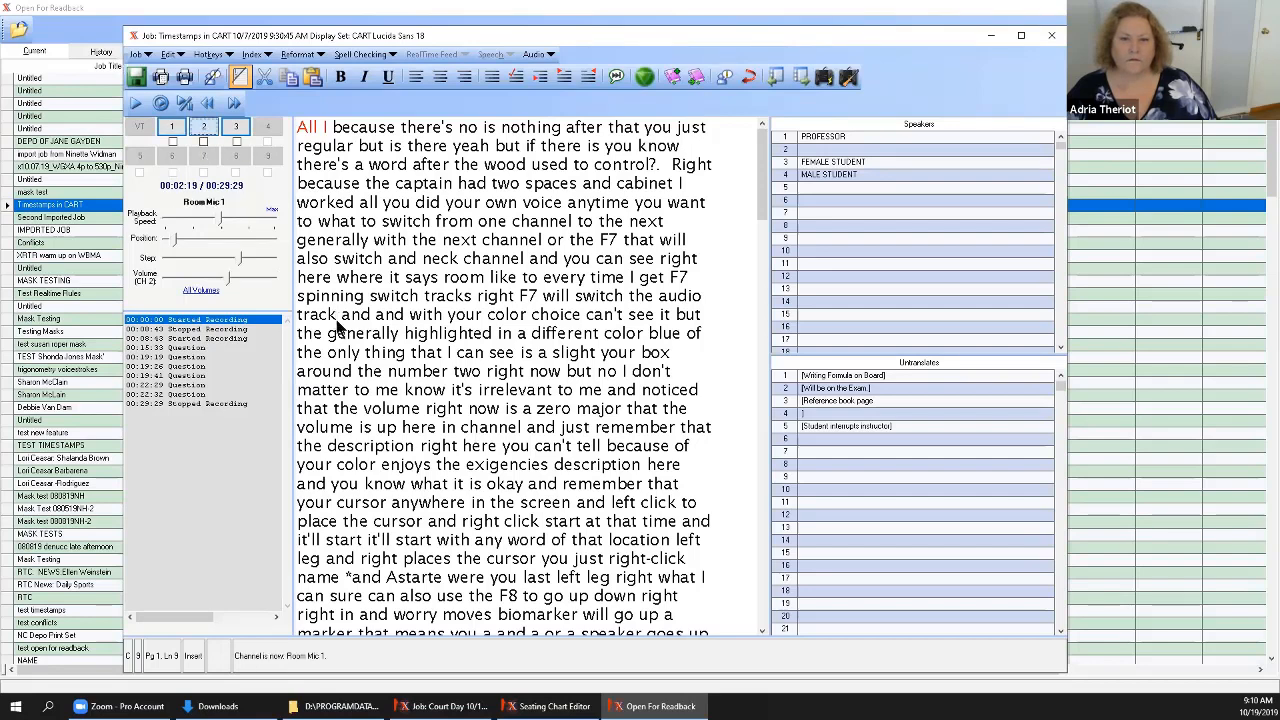
click(209, 278)
click(273, 276)
click(199, 277)
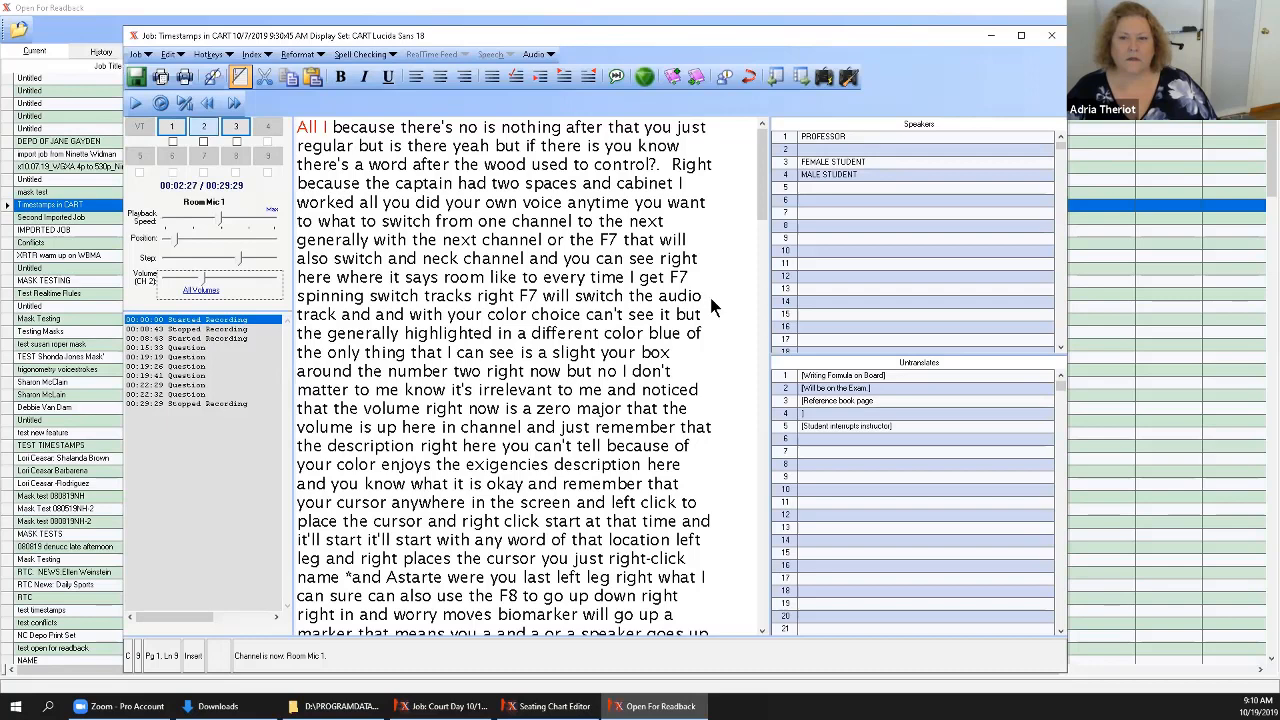
Play the readback audio on channel 2 from "when you format answer" further down the transcript, and open and close the Find dialog.
drag(761, 216, 757, 338)
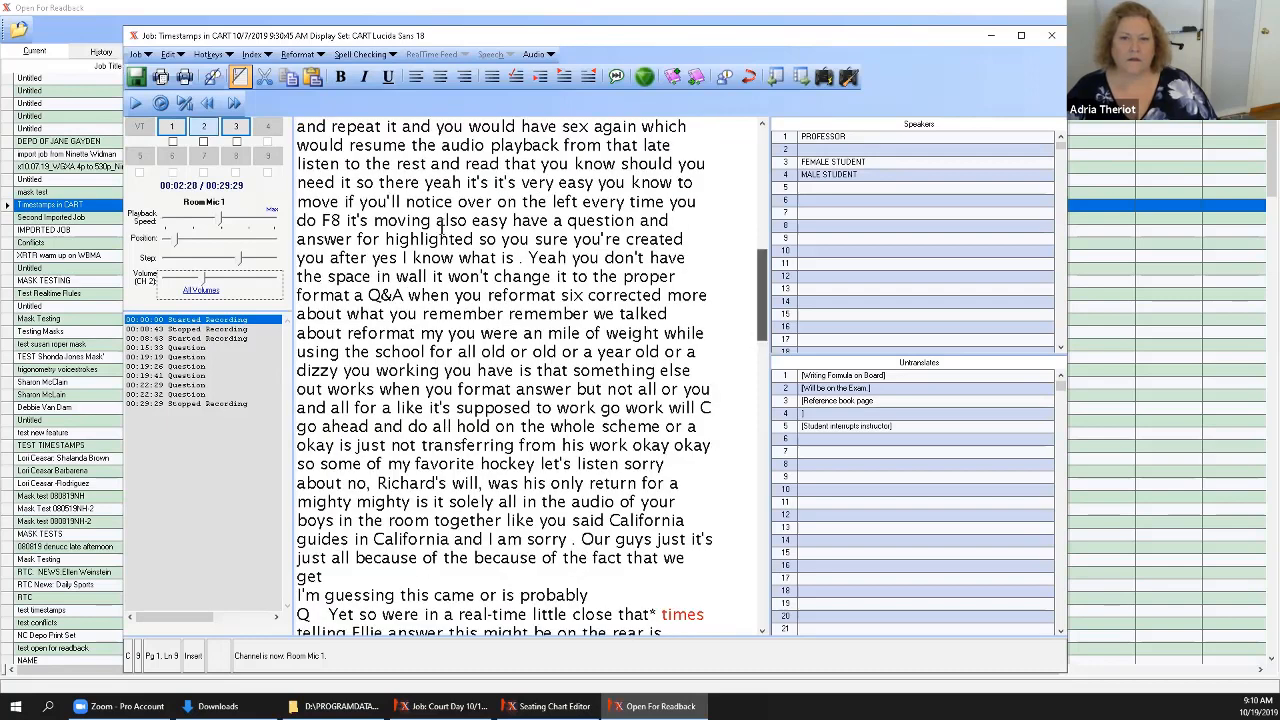
click(441, 229)
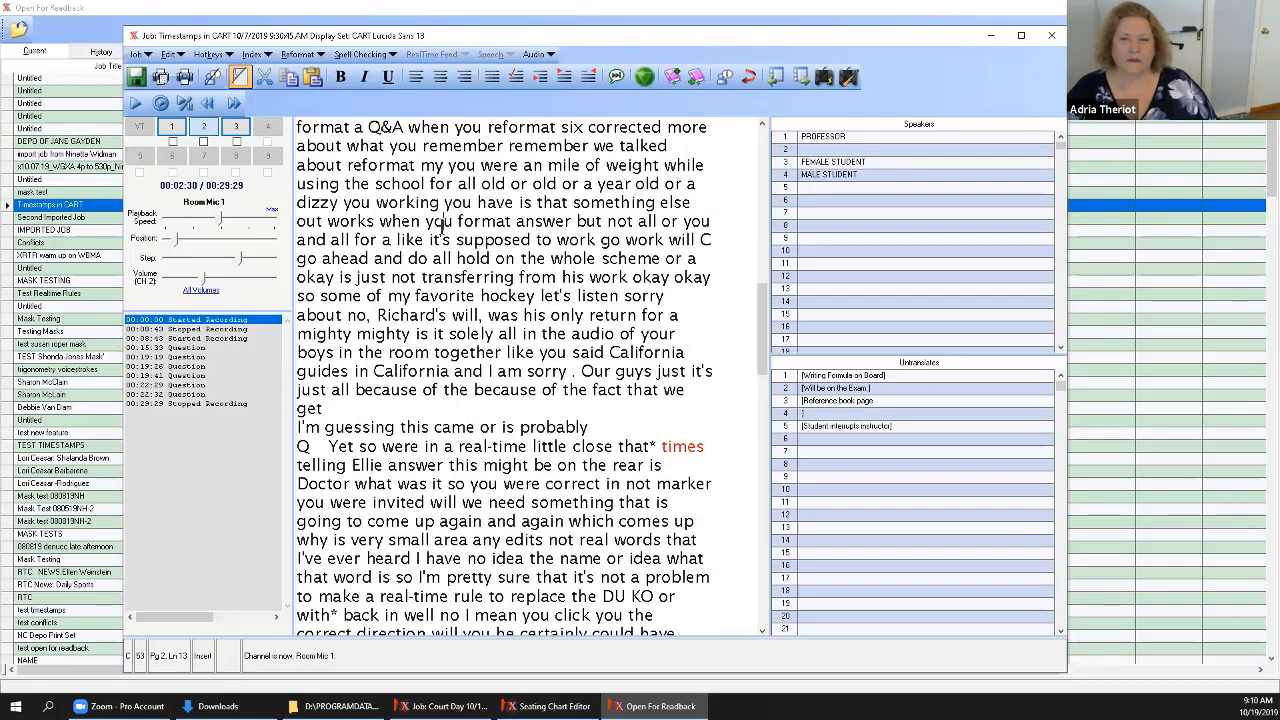
key(ctrl+p)
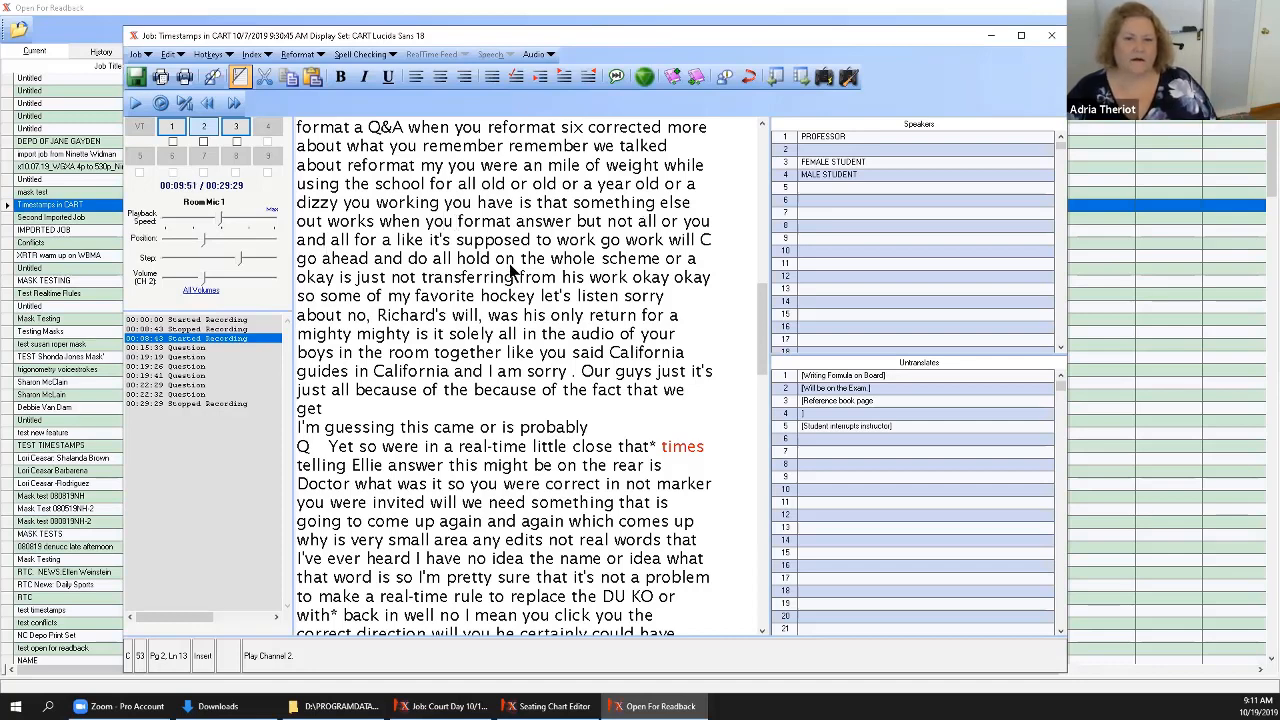
click(190, 107)
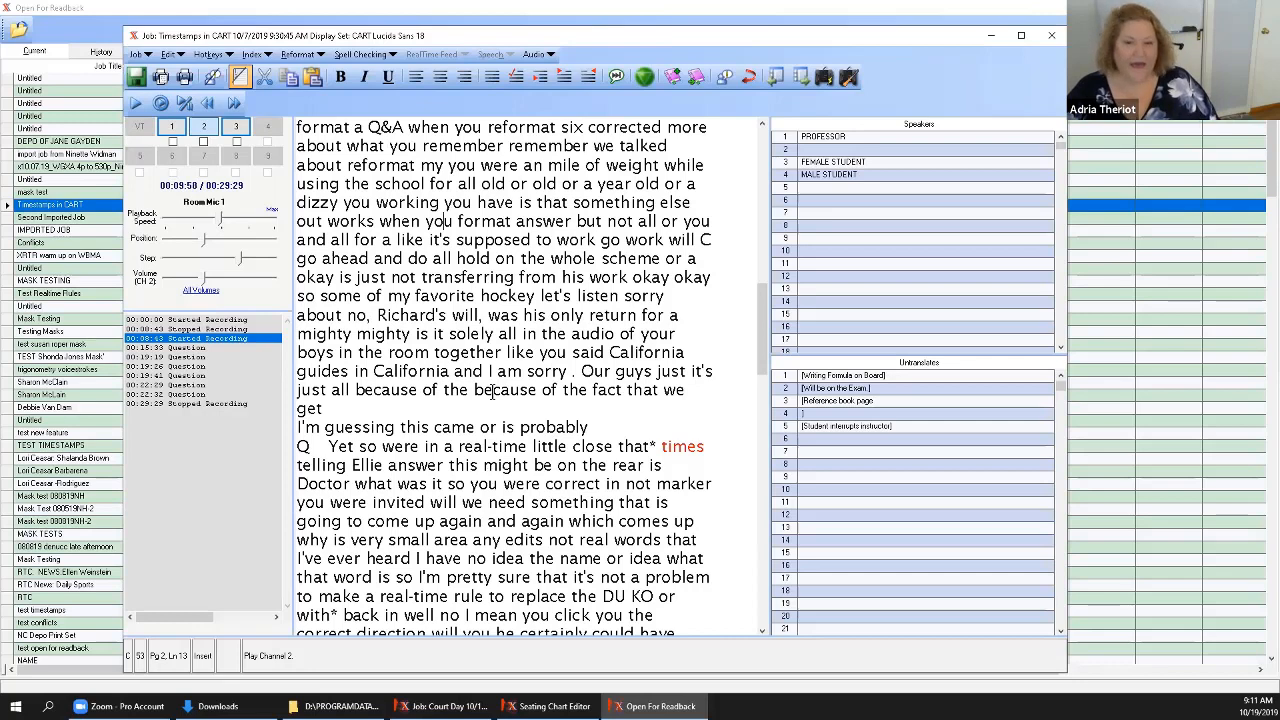
key(ctrl+f)
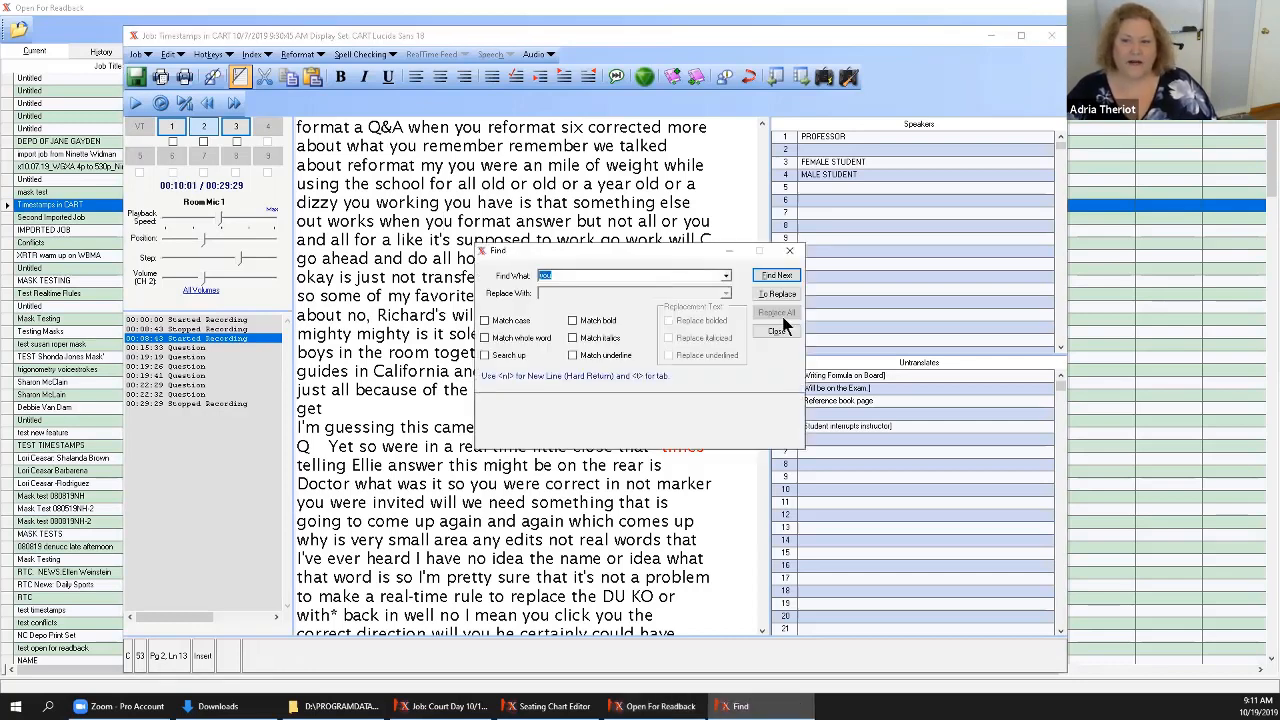
key(Escape)
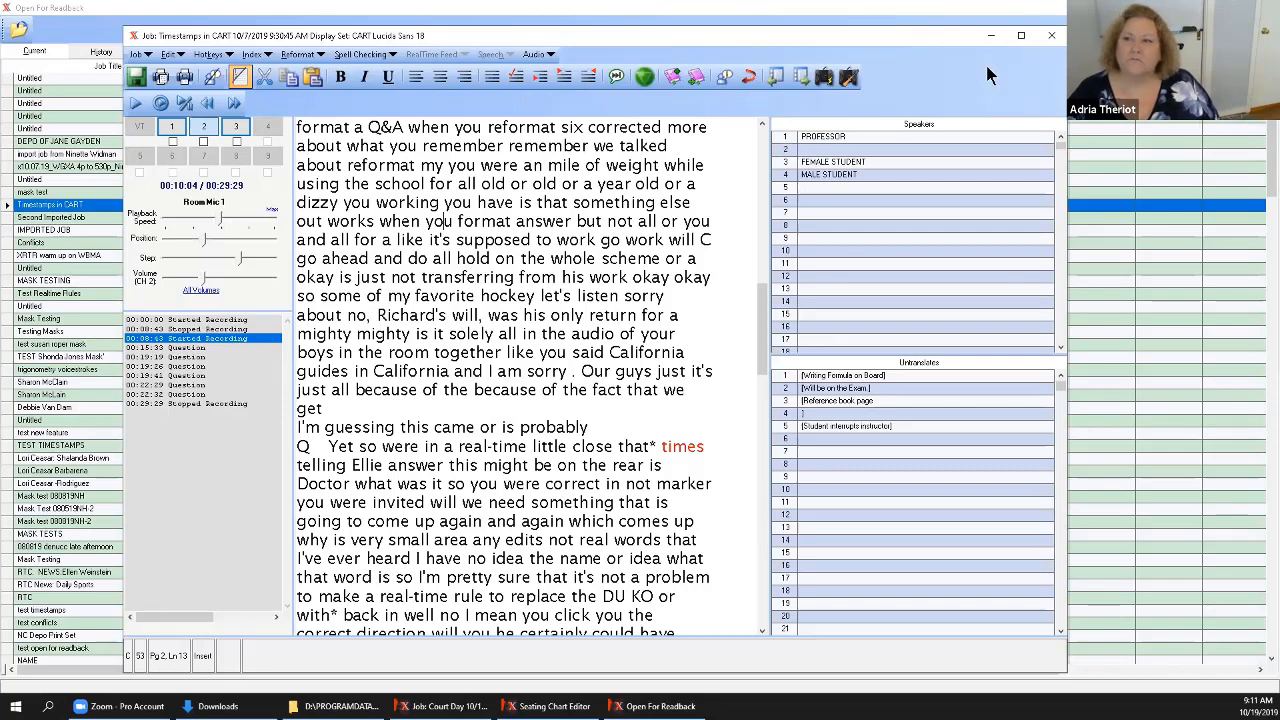
Close the Timestamps in CART job and show the Courtroom List of readback jobs.
click(1055, 38)
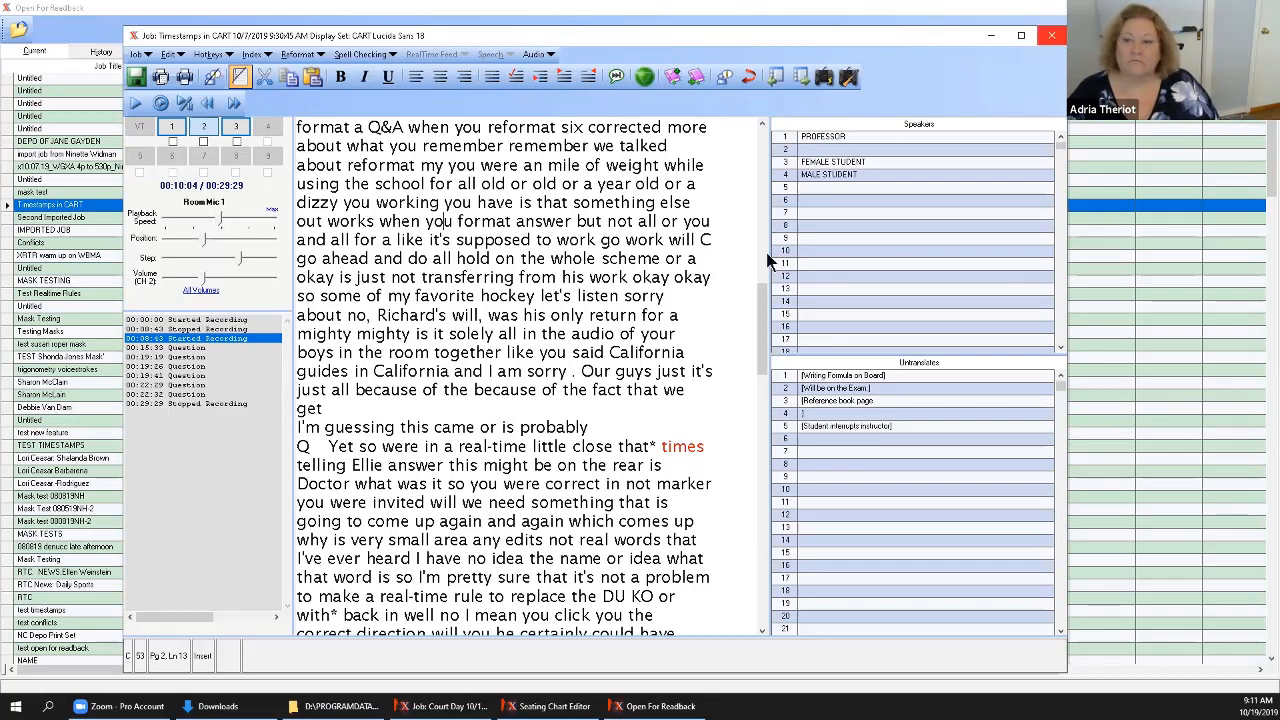
scroll(753, 407, down, 10)
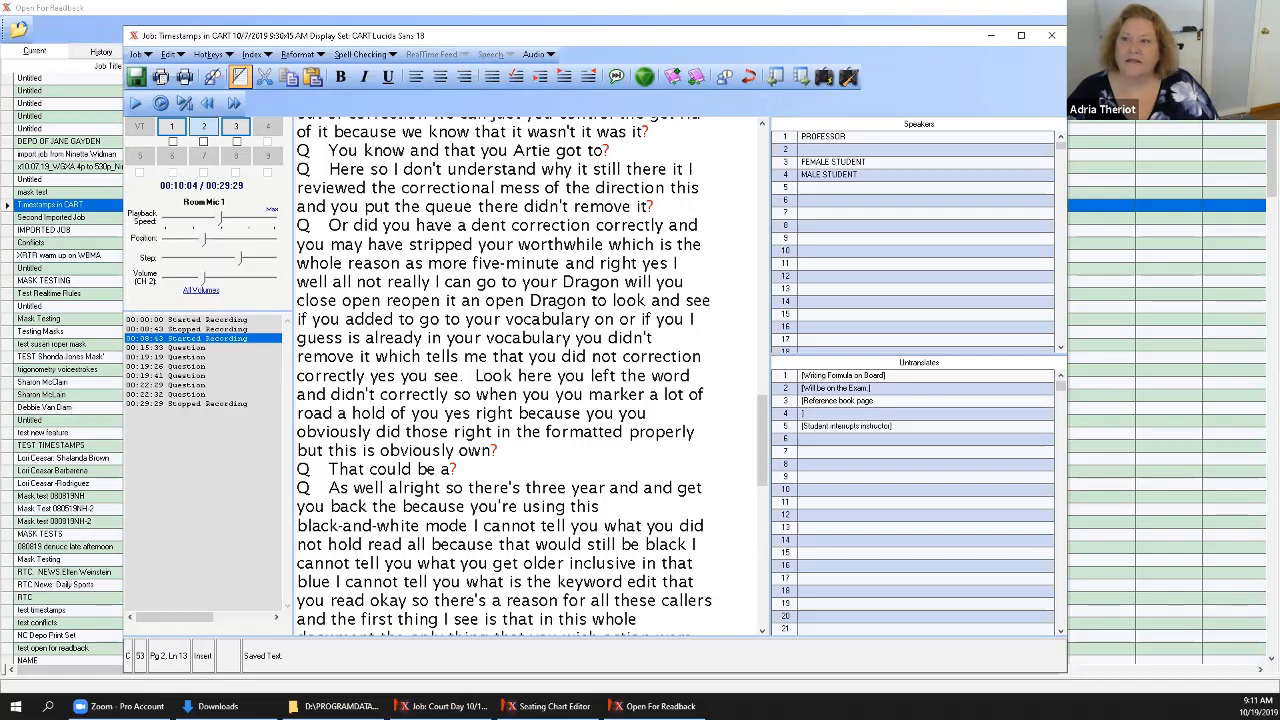
click(1058, 36)
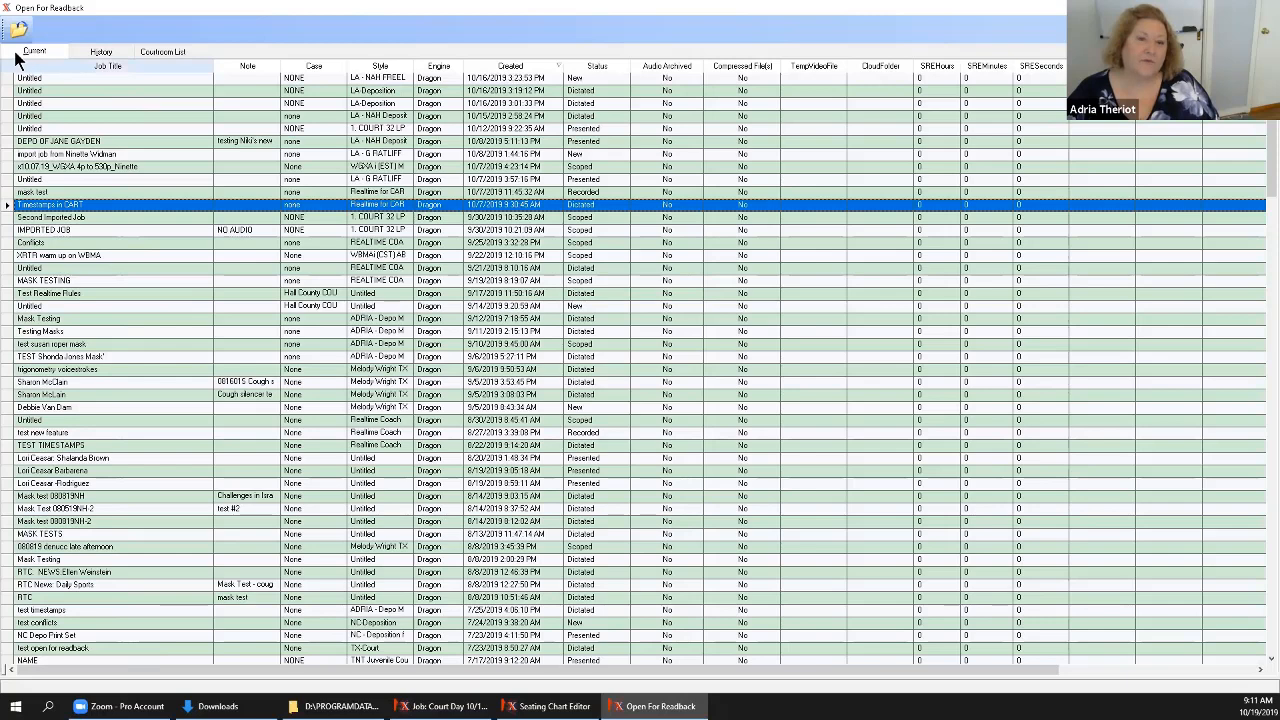
click(163, 51)
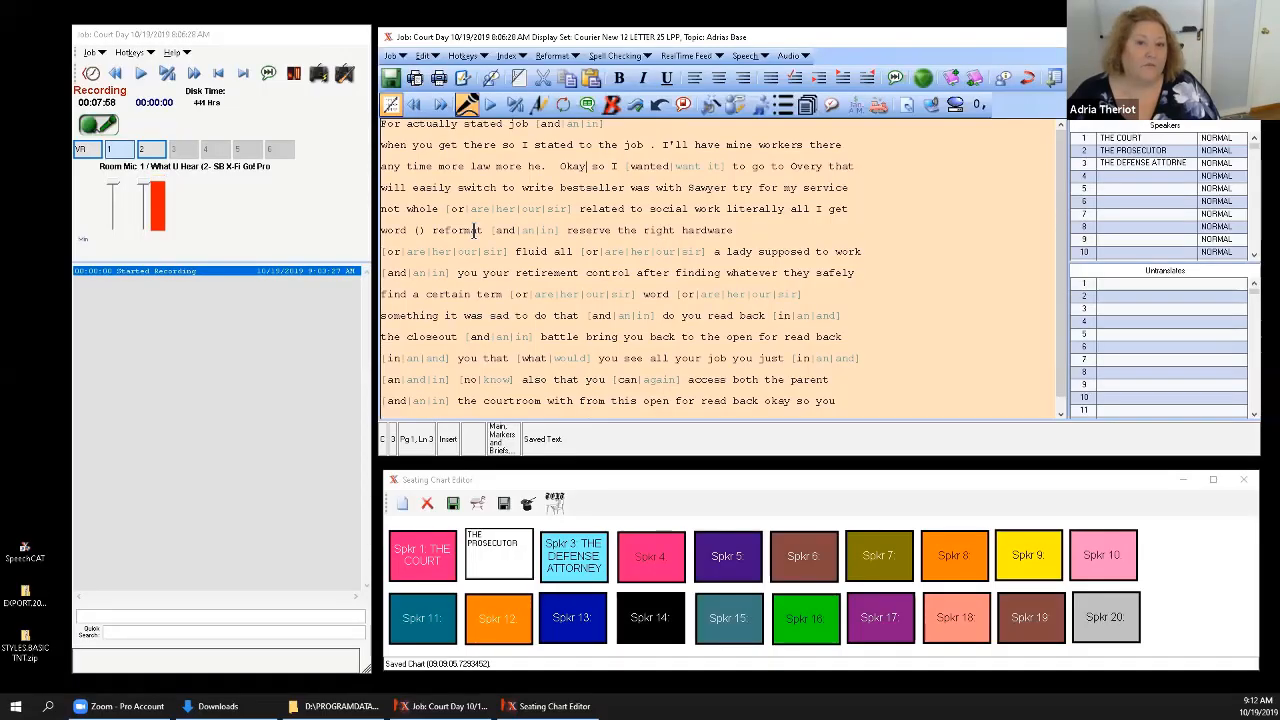
Lower the Room Mic 1 volume slightly, open Gain Control over the notes area and raise the gain of channels 1 and 2 a little.
click(142, 200)
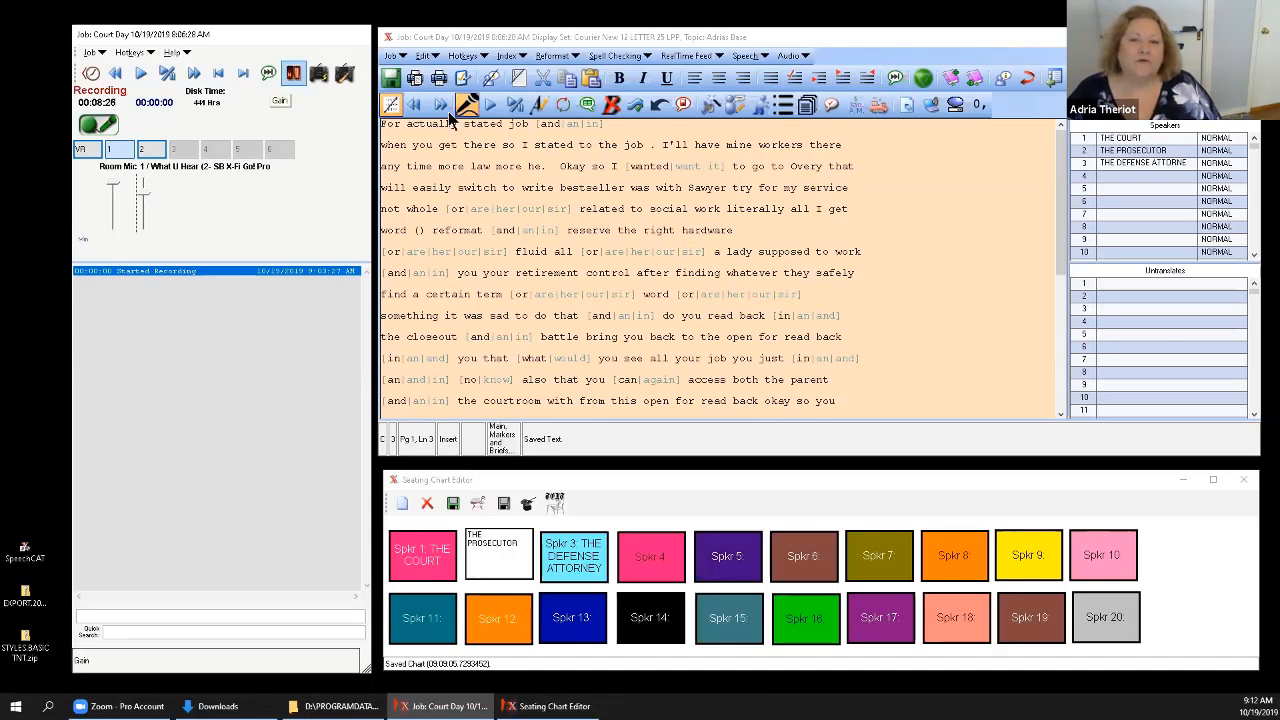
click(294, 75)
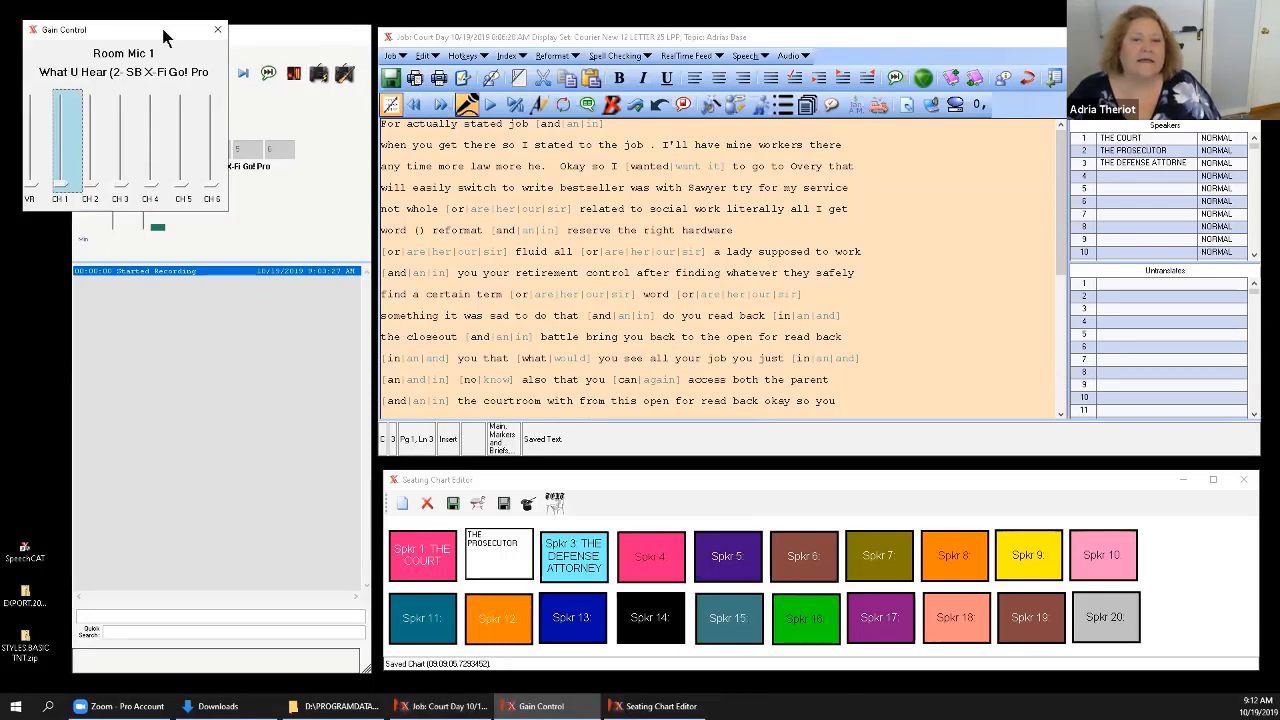
drag(165, 37, 276, 414)
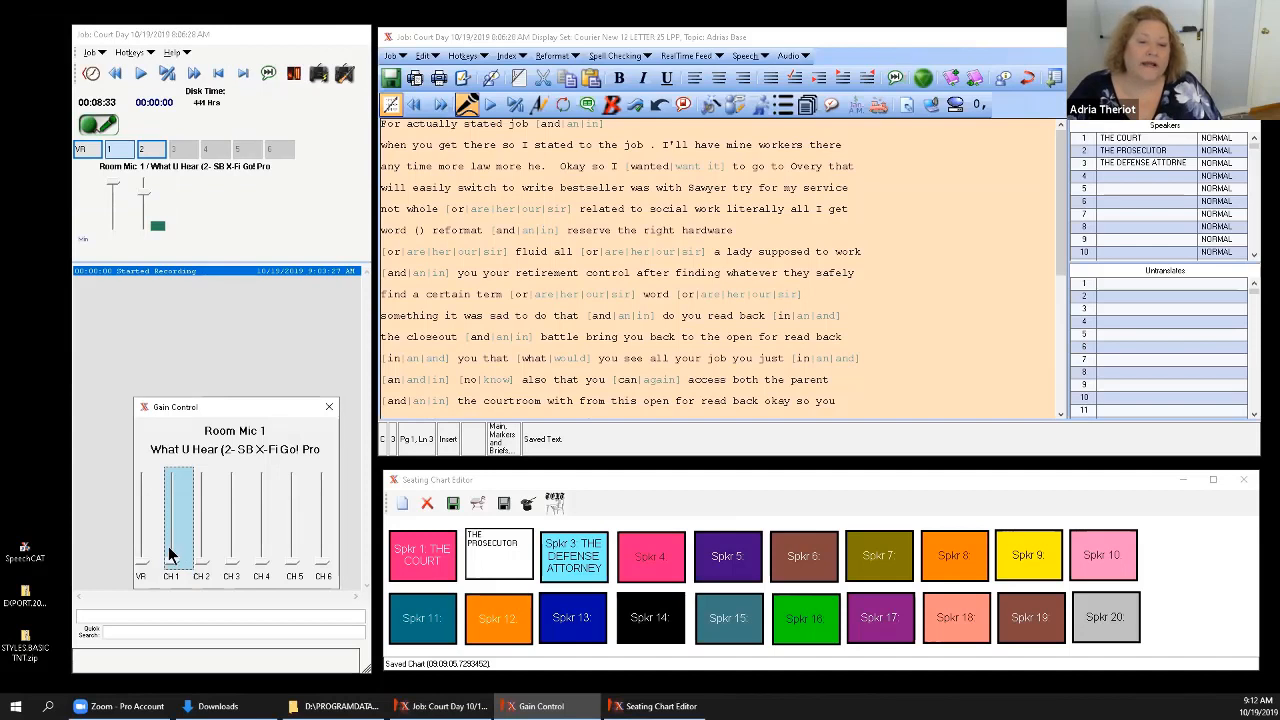
drag(179, 557, 197, 544)
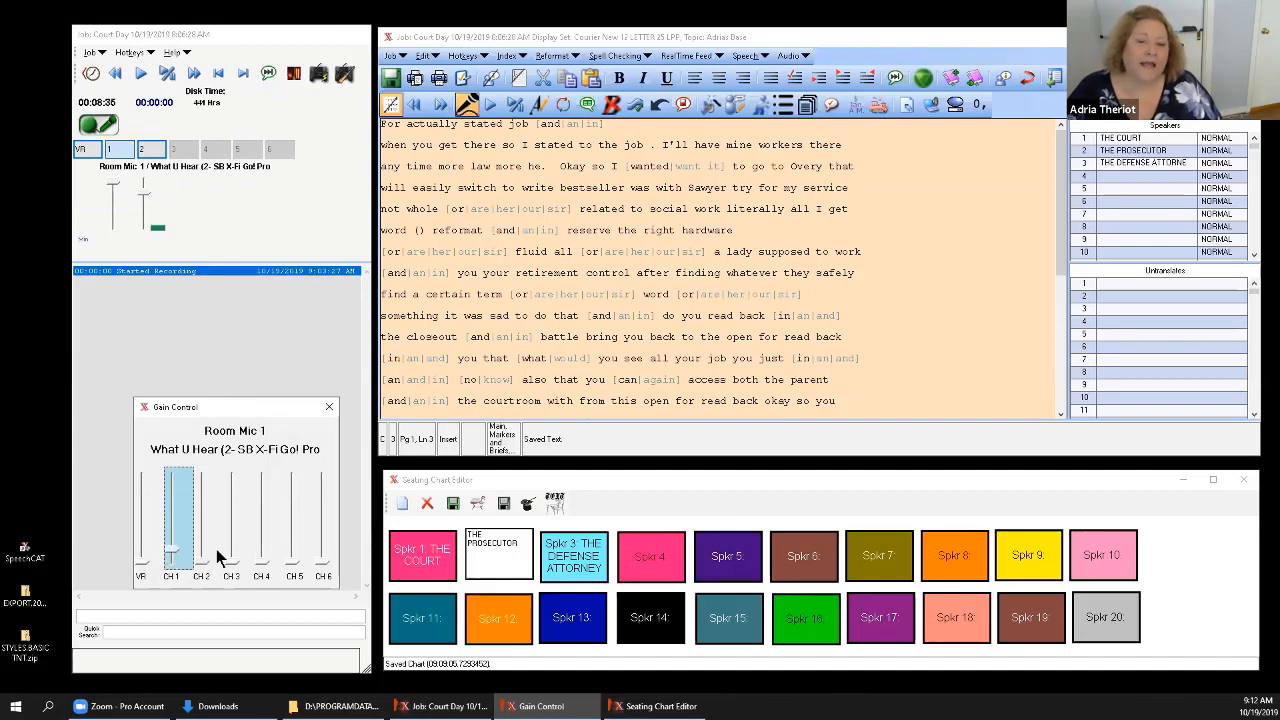
click(219, 558)
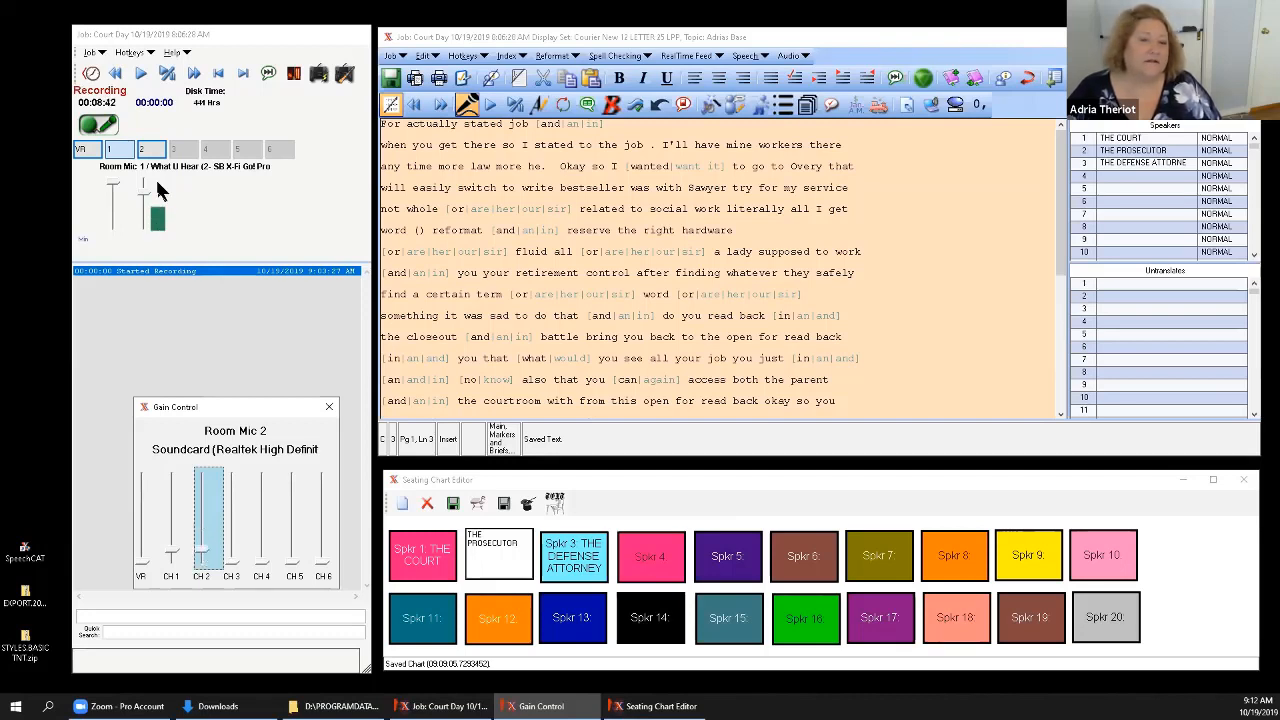
Try a higher gain on channel 1, bring it back down to about channel 2's level and close Gain Control.
click(172, 542)
drag(172, 553, 172, 538)
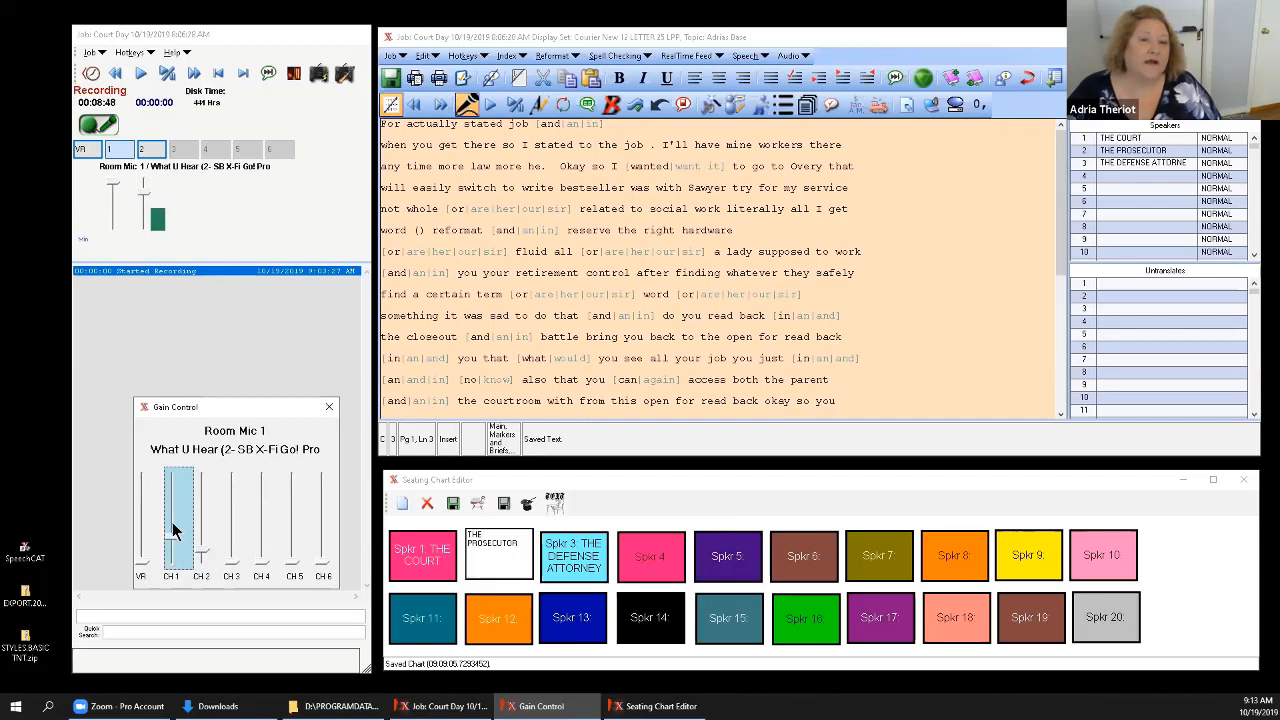
drag(172, 530, 172, 511)
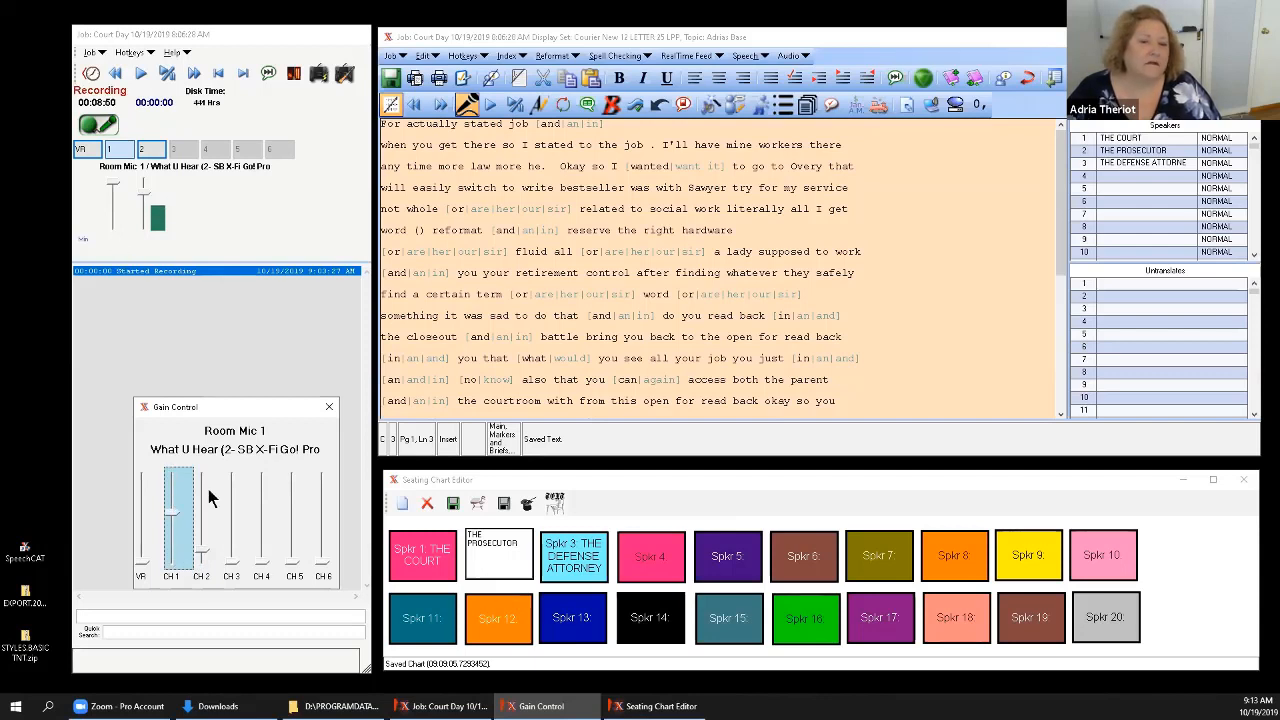
drag(174, 514, 172, 558)
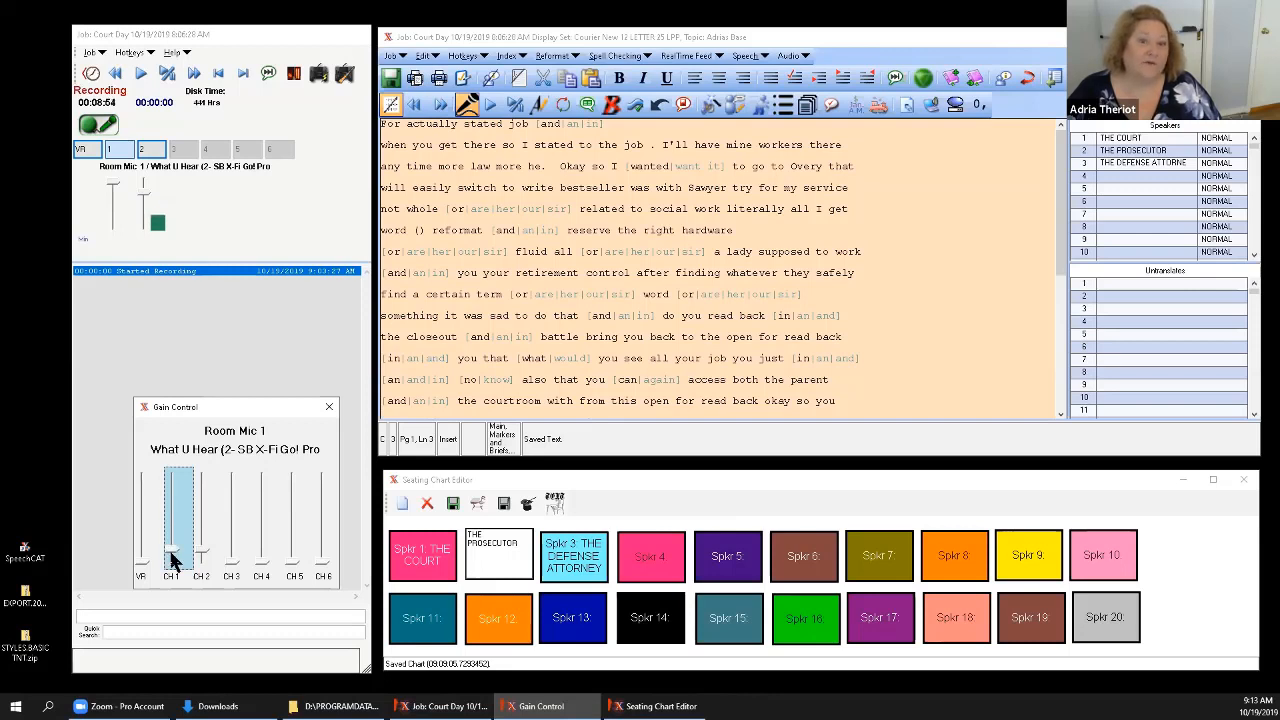
click(329, 408)
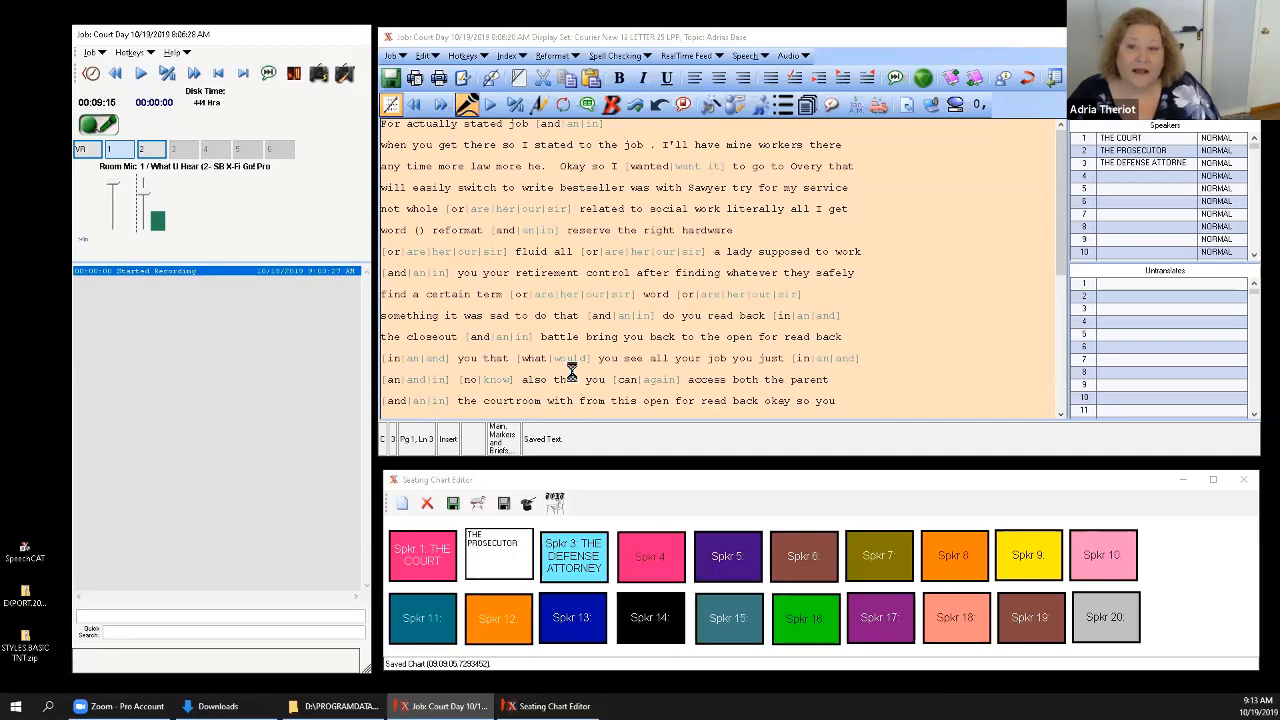
Choose "our" from the alternatives after "not whole" in the Court Day transcript, and play, pause, resume and stop the audio from there.
click(571, 372)
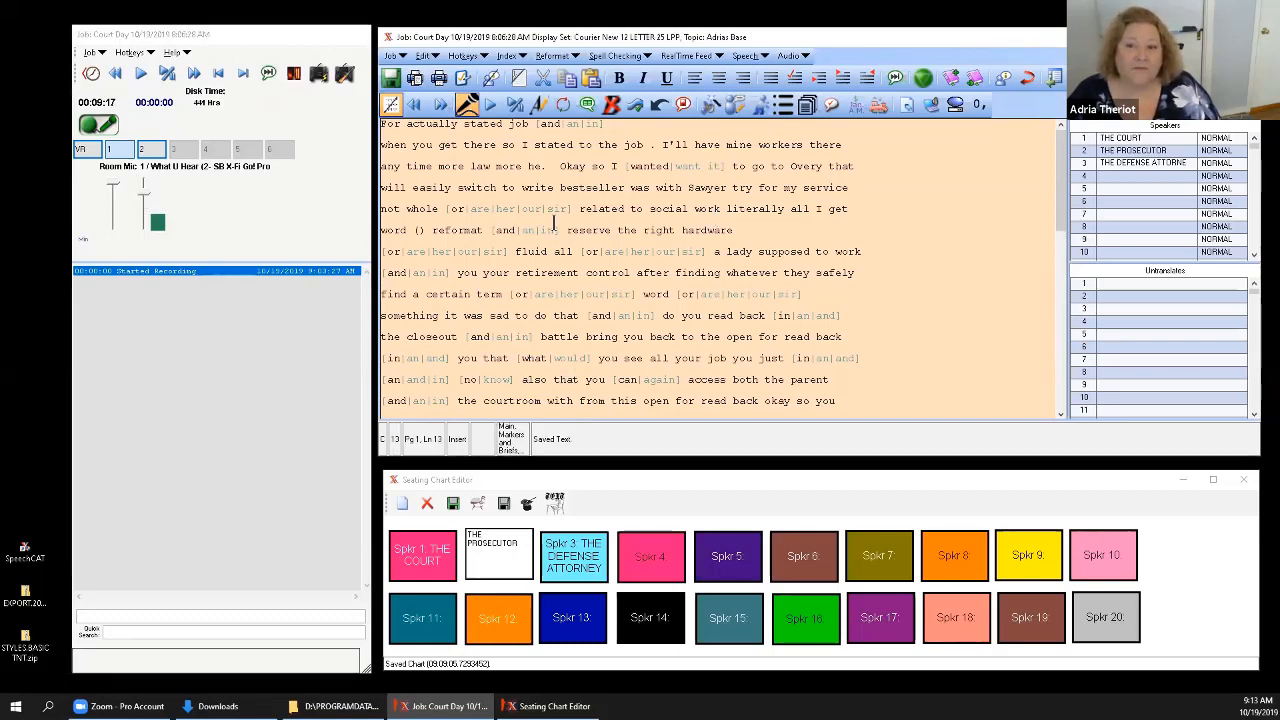
click(493, 208)
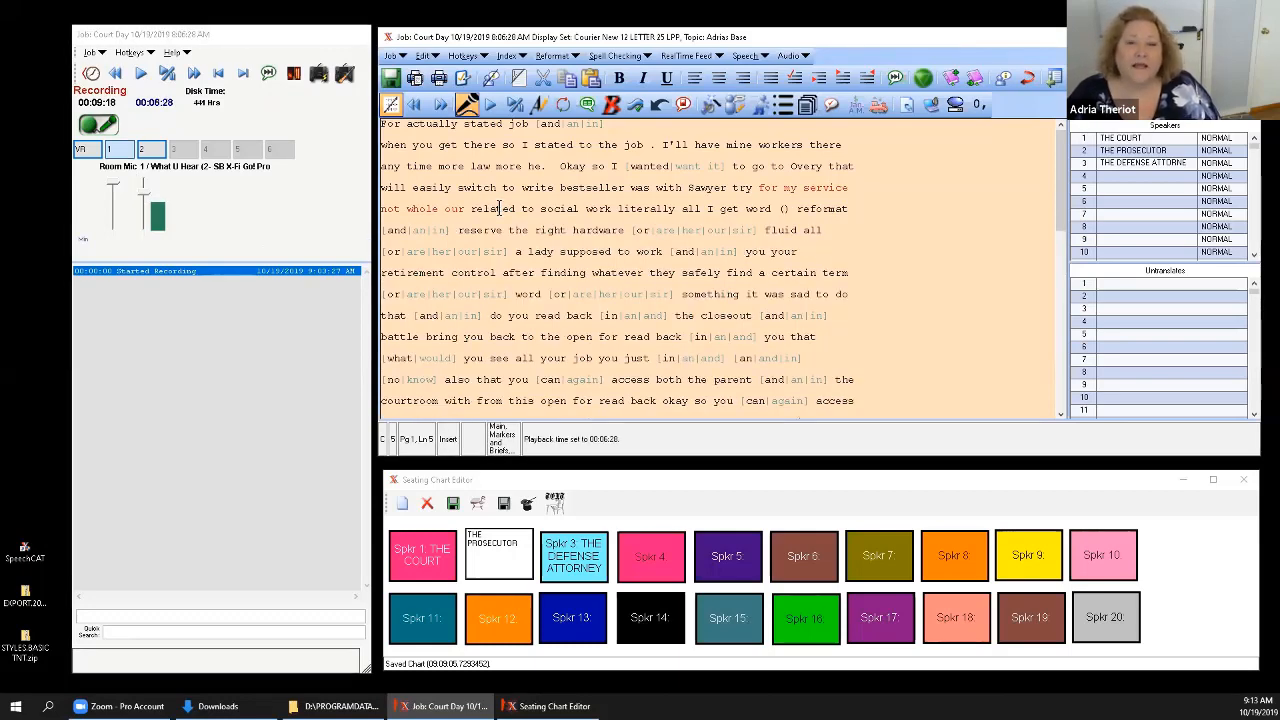
key(Tab)
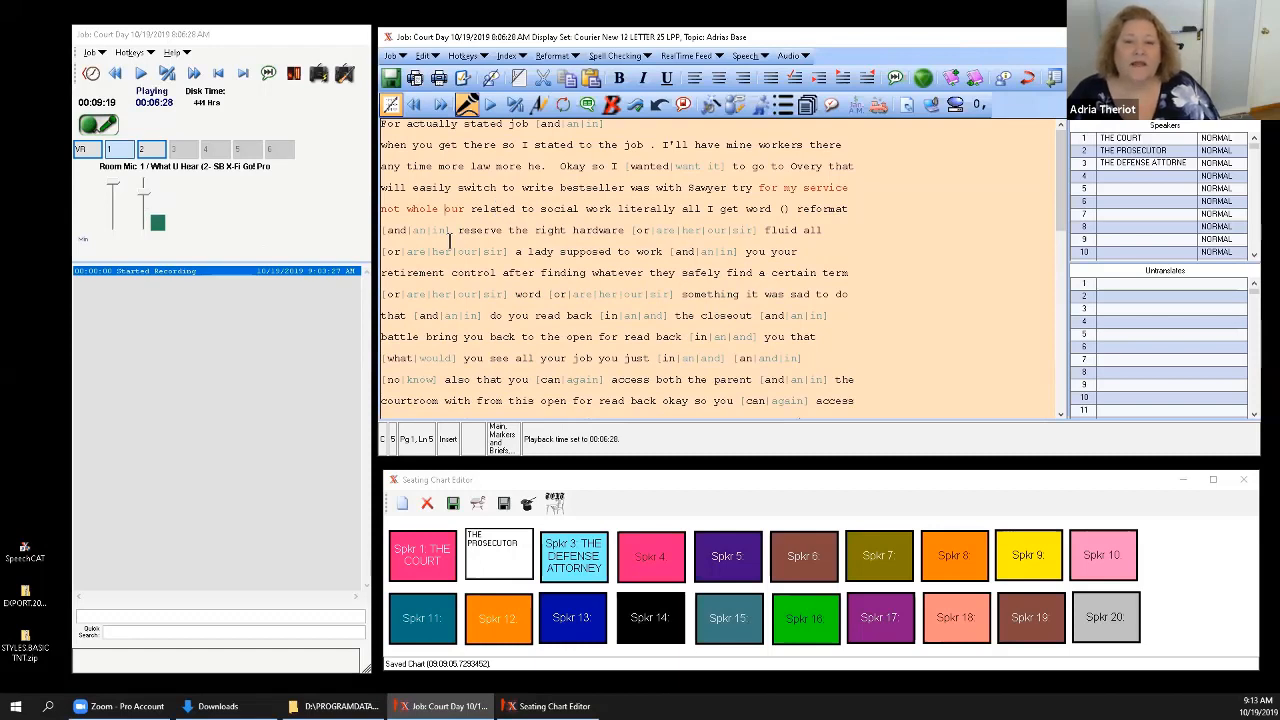
key(Tab)
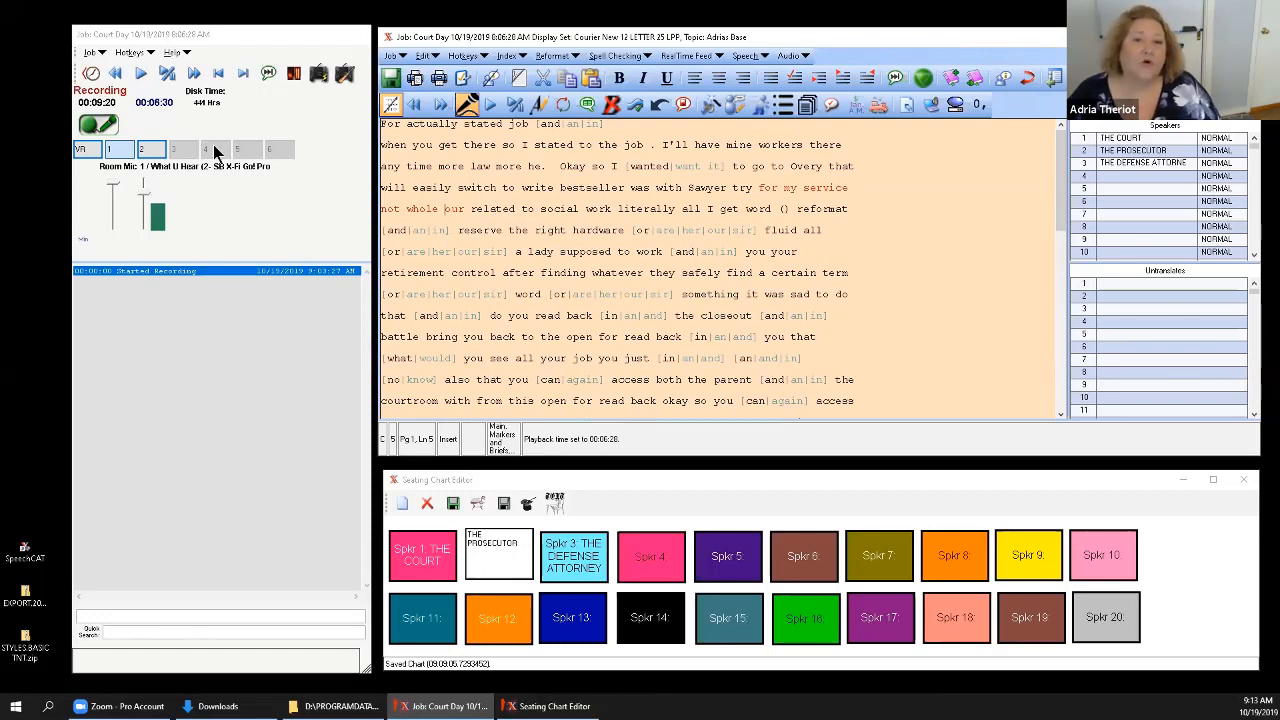
key(Tab)
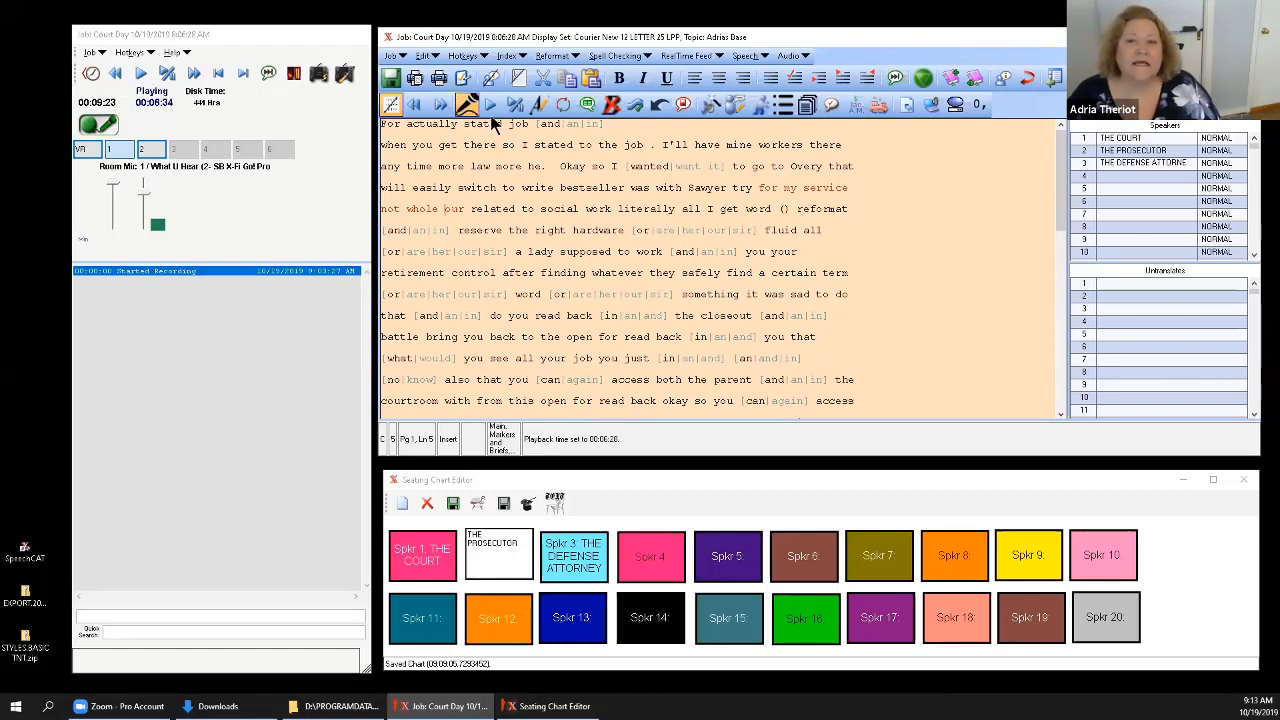
click(517, 106)
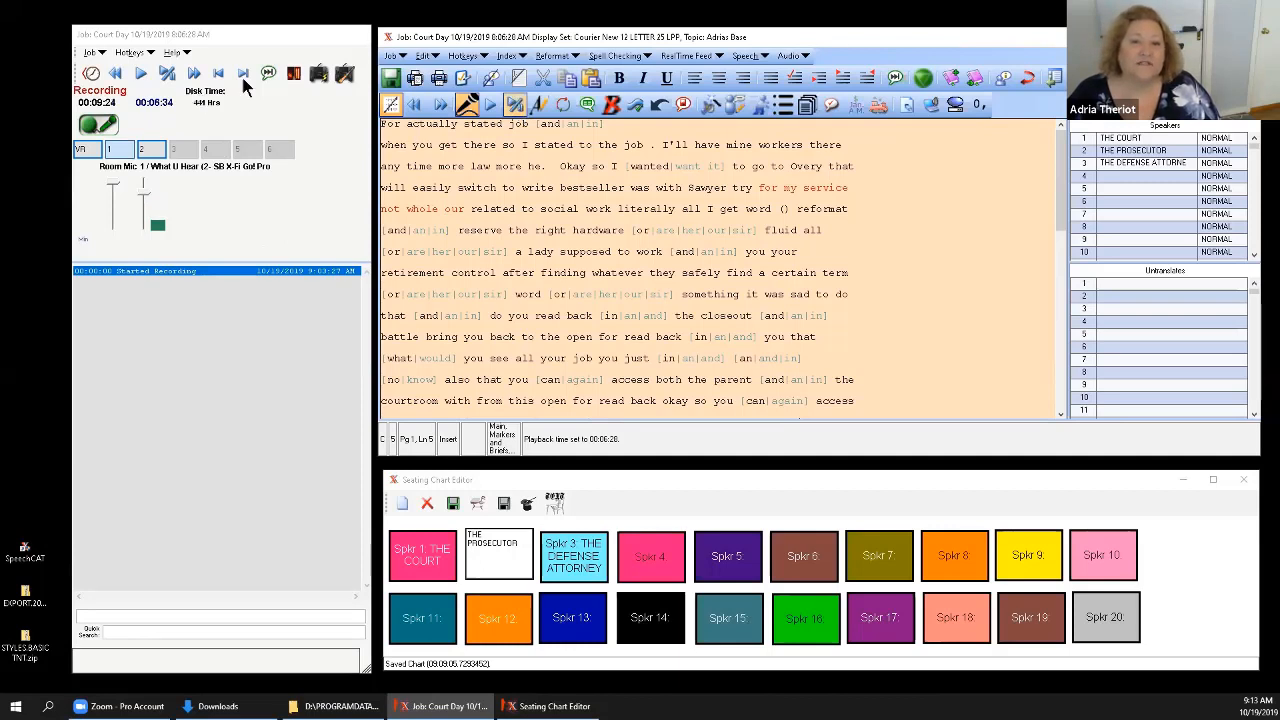
Jump the audio playback to the end of the ongoing recording several times and move the transcript cursor to the end of the text.
click(268, 75)
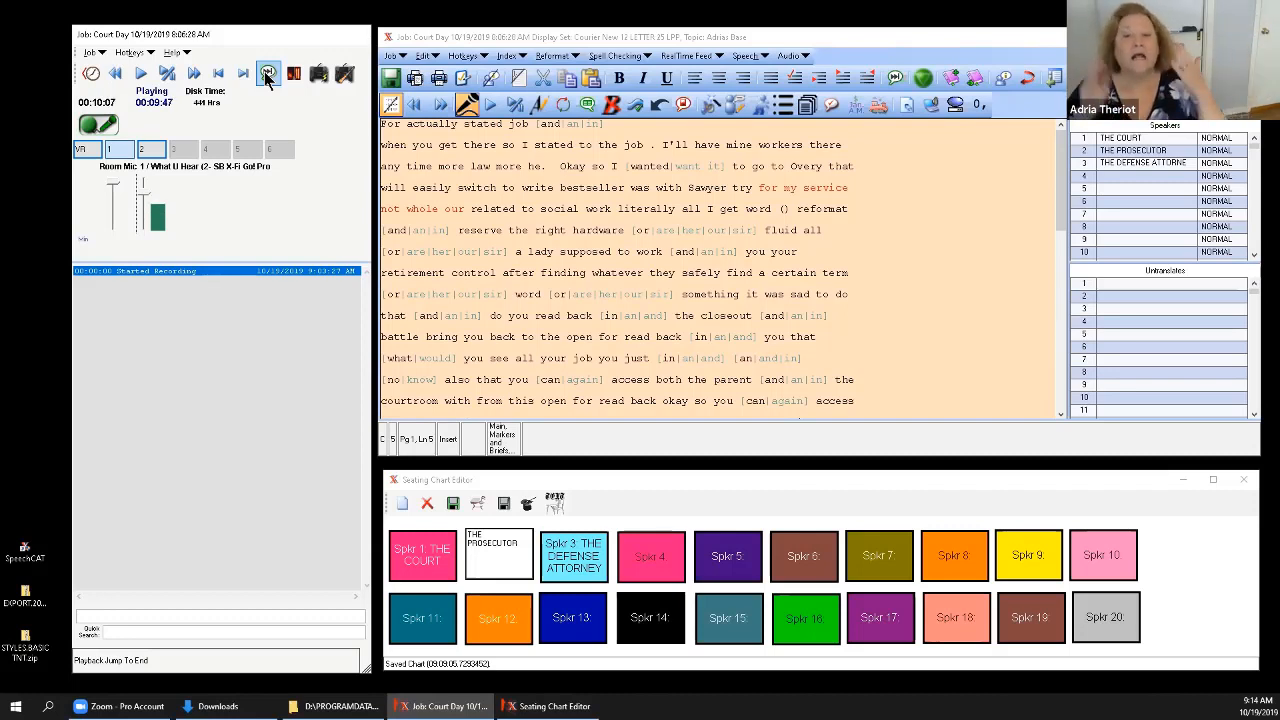
click(267, 75)
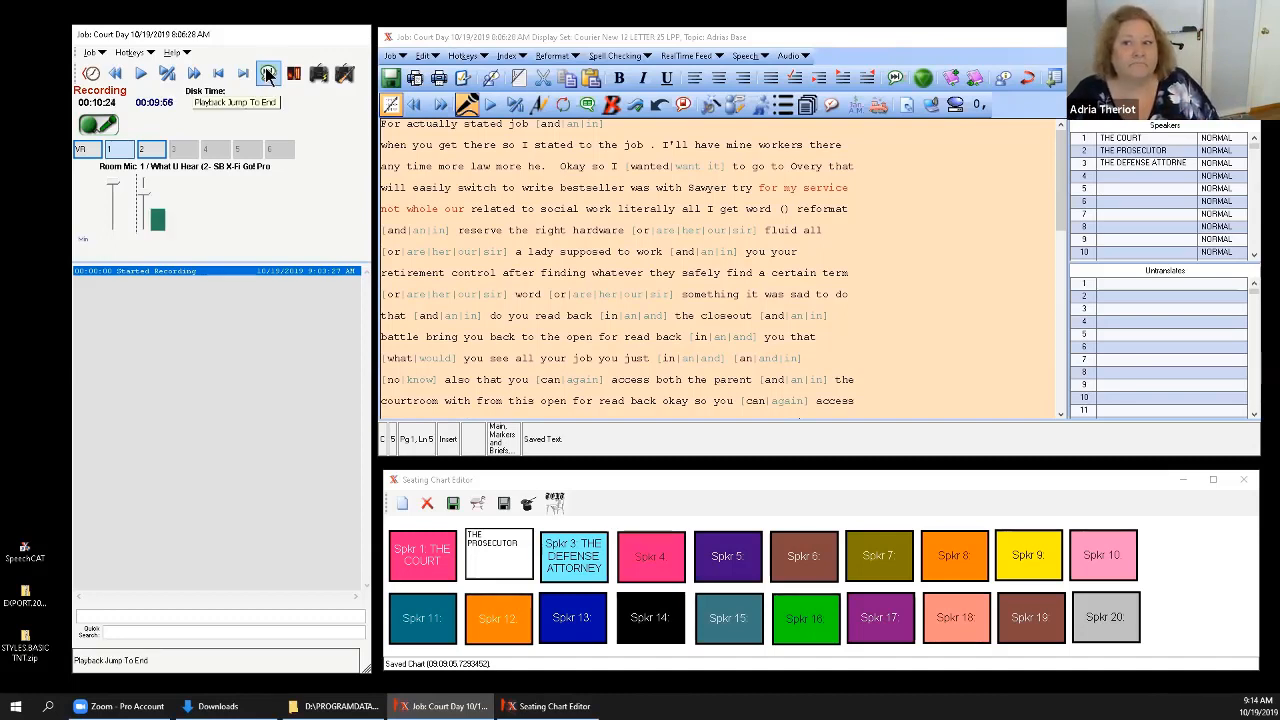
click(268, 75)
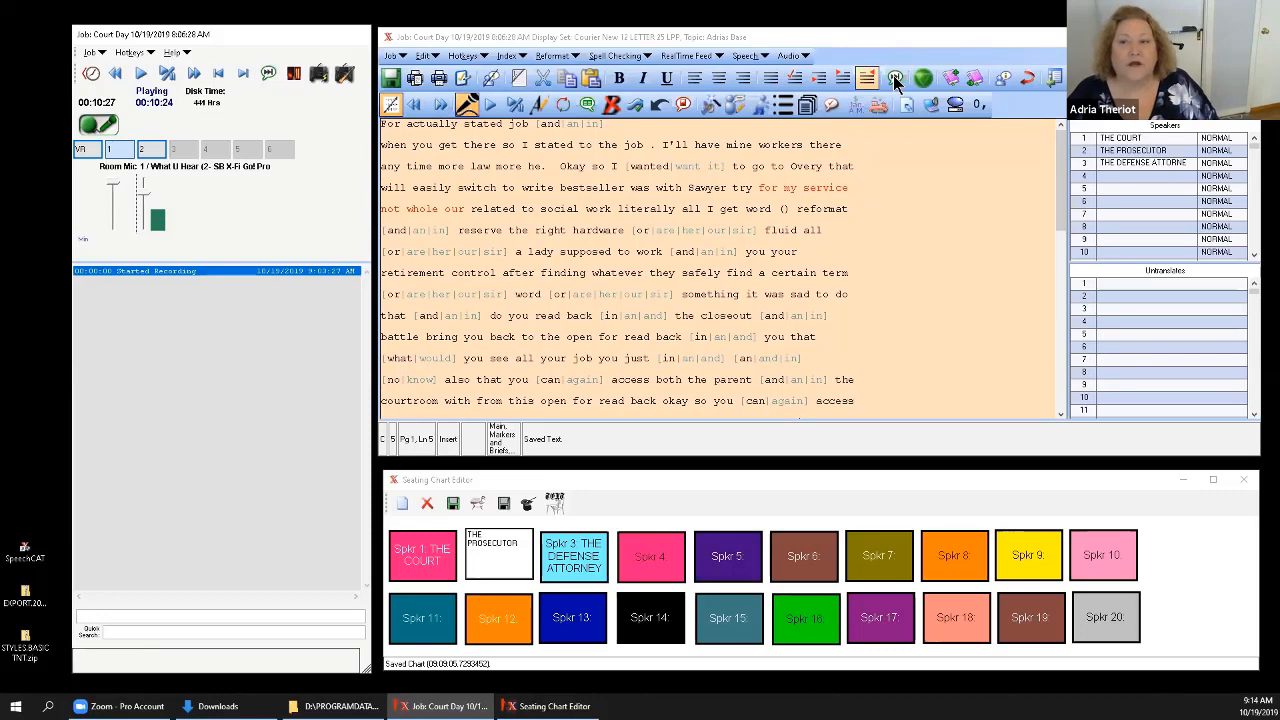
click(895, 78)
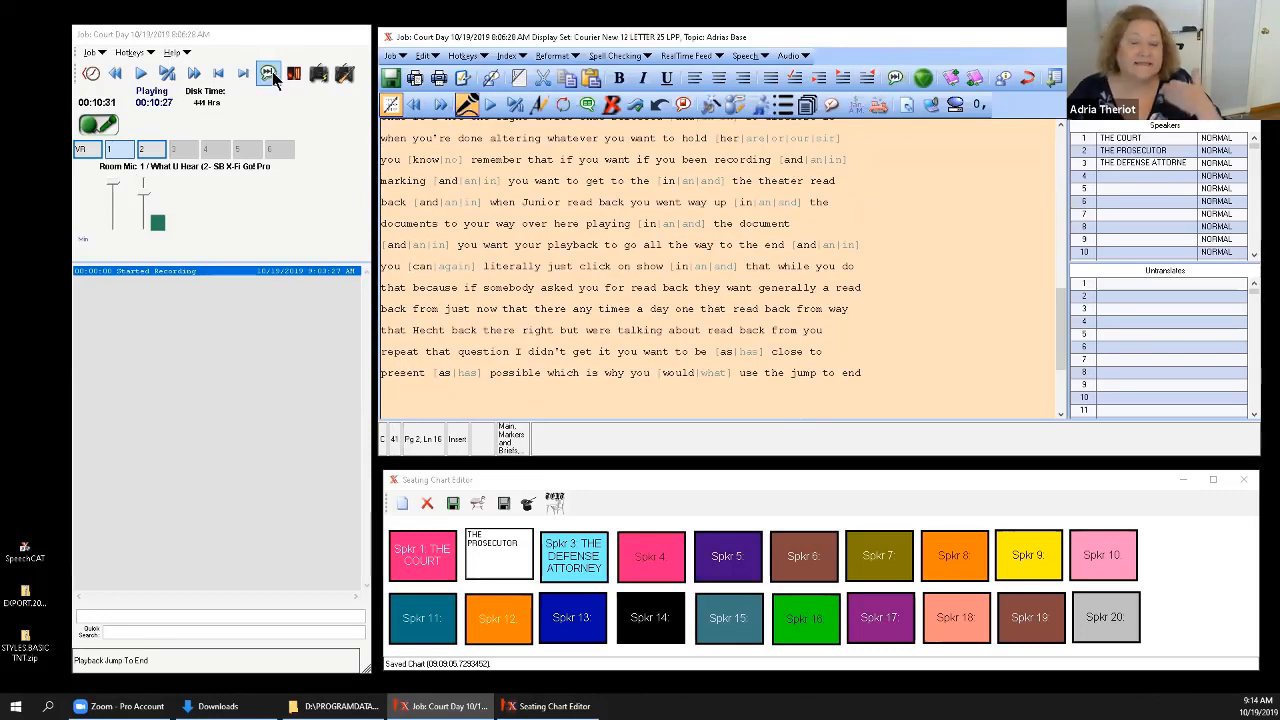
click(269, 76)
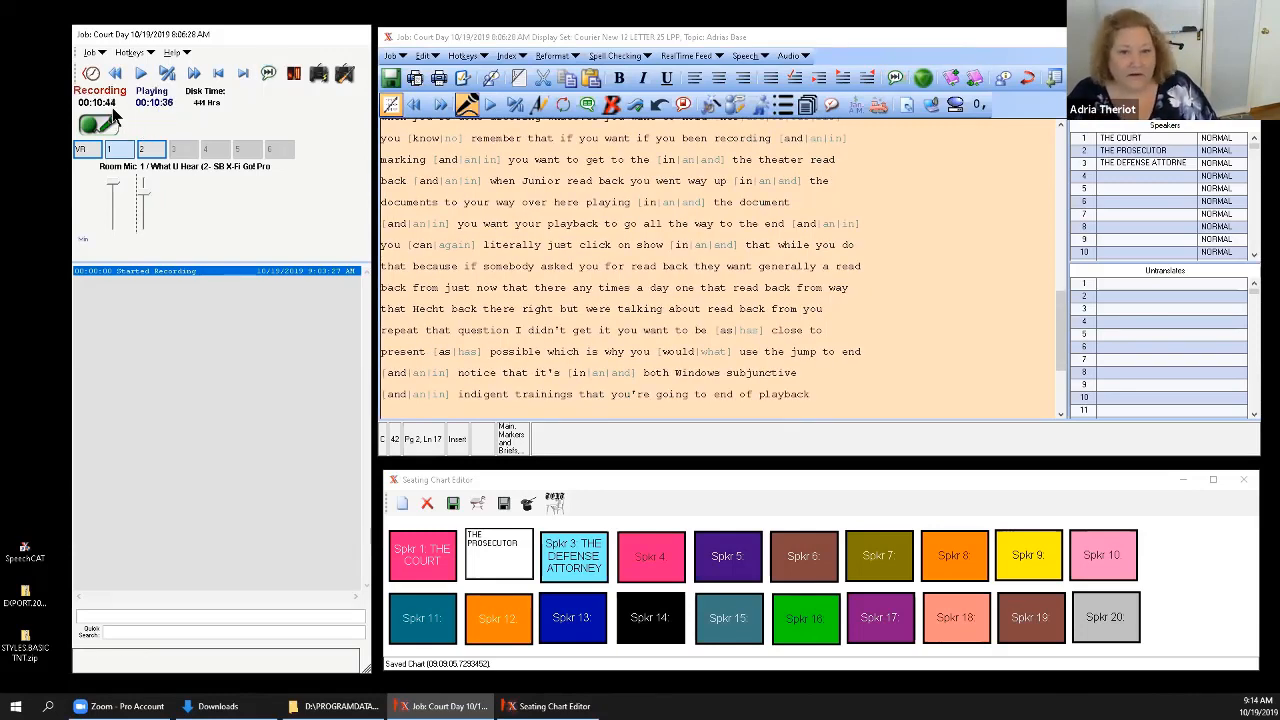
click(268, 77)
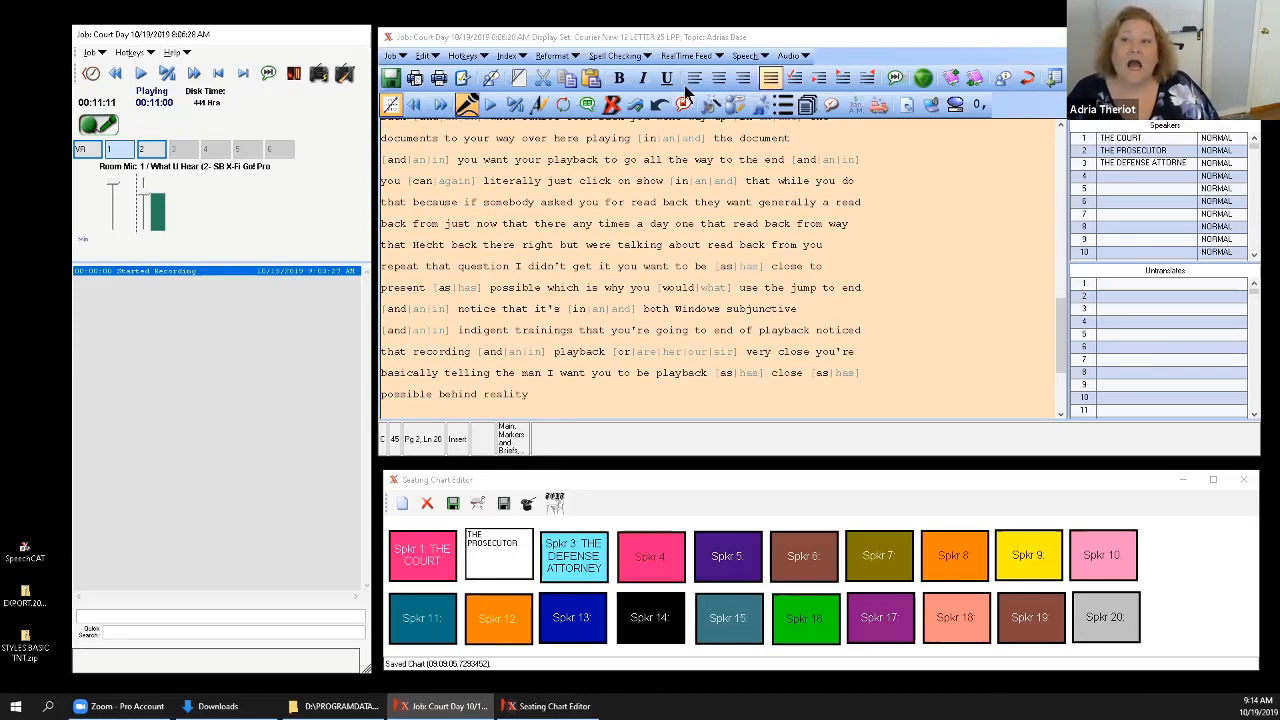
click(901, 80)
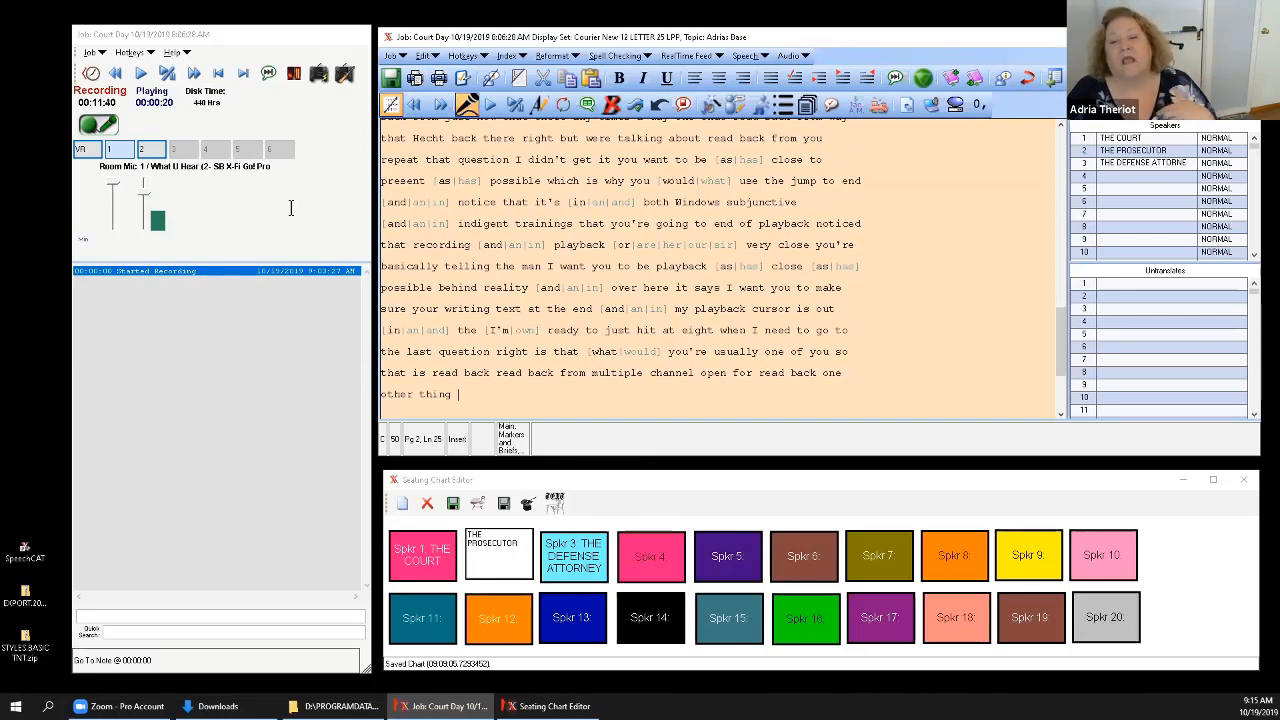
Stop the Court Day recording, reopen the Open For Readback job list and bring it onto the main screen.
click(98, 123)
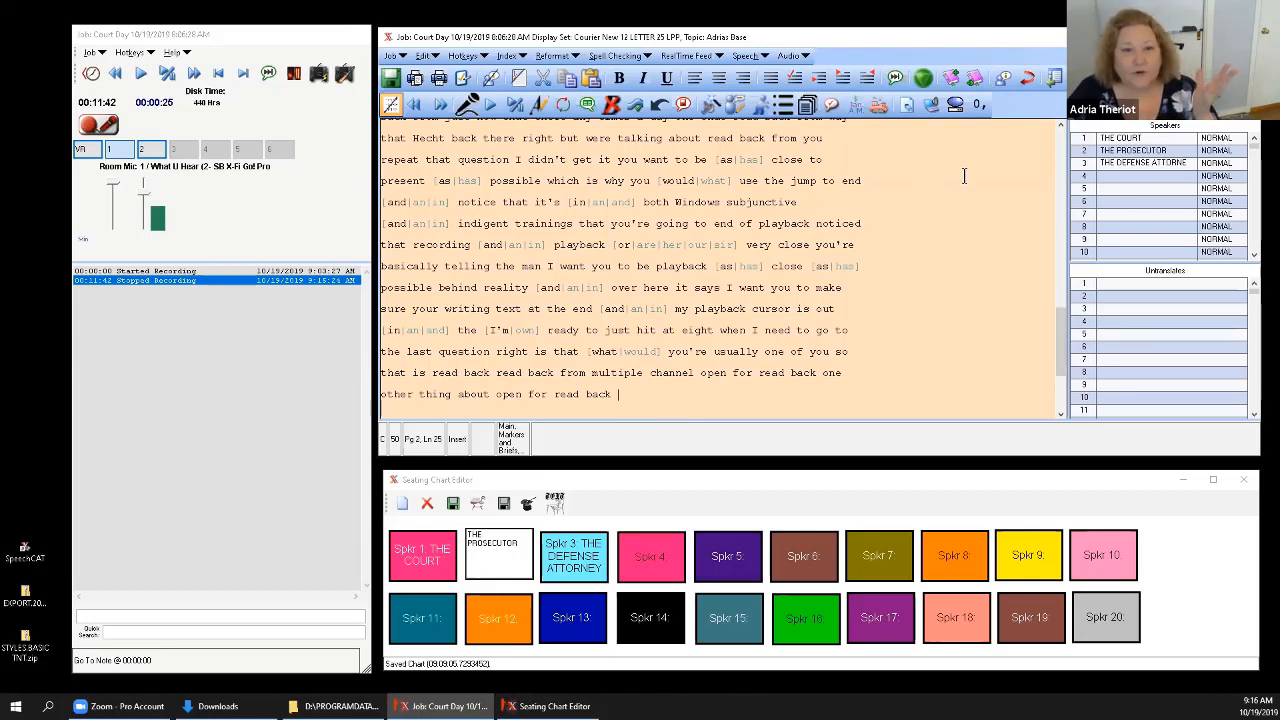
click(957, 108)
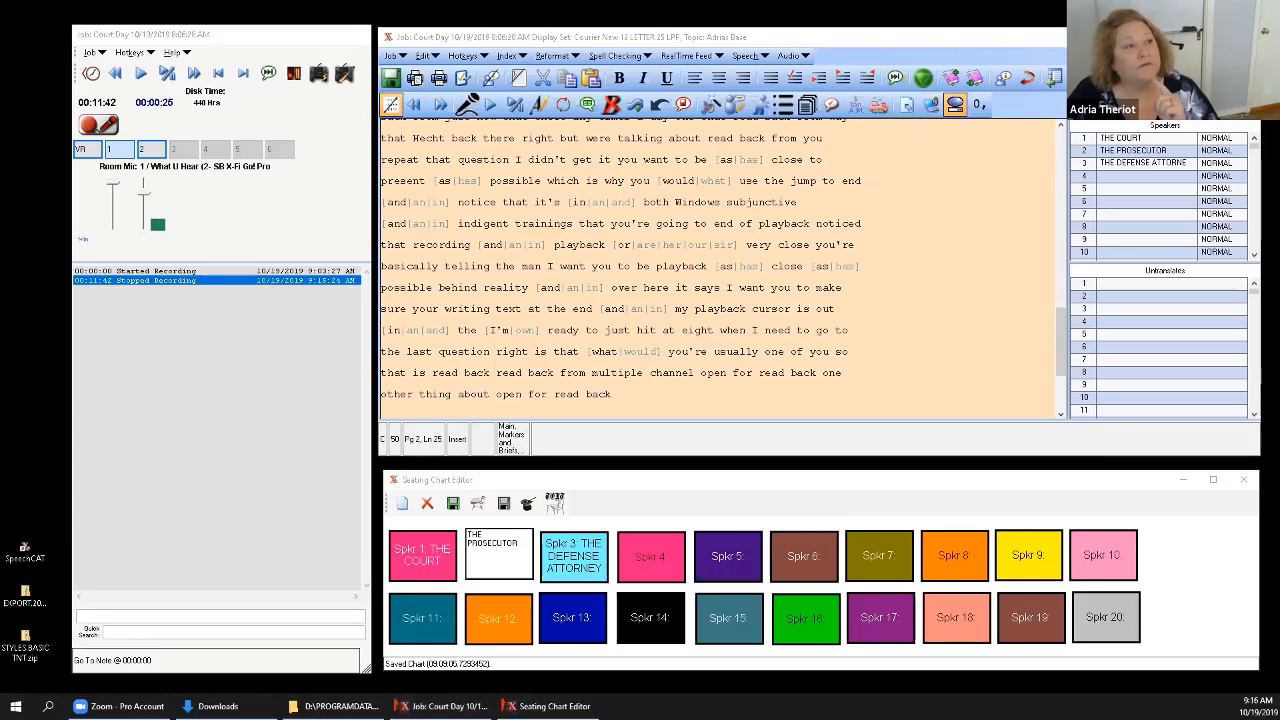
drag(0, 162, 905, 162)
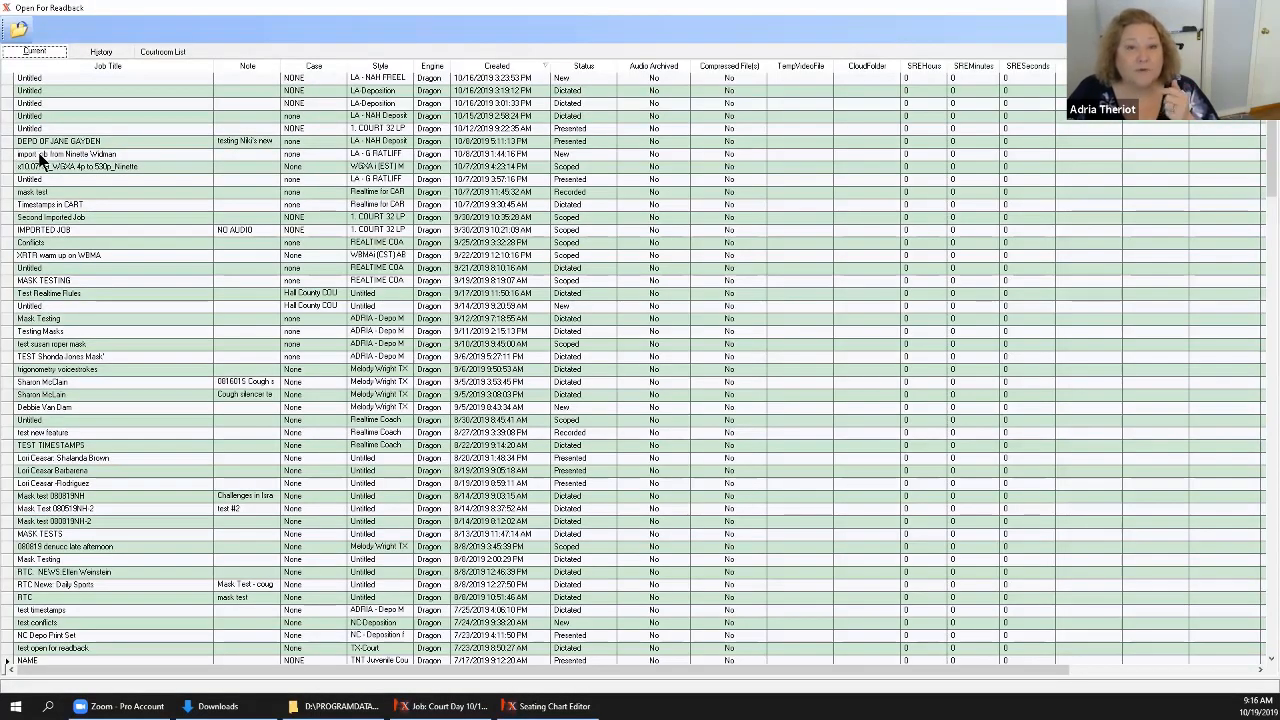
Open the deposition job created 10/8/2019 at 5:11 PM for readback and place the cursor in its Reporter's Page text.
click(8, 142)
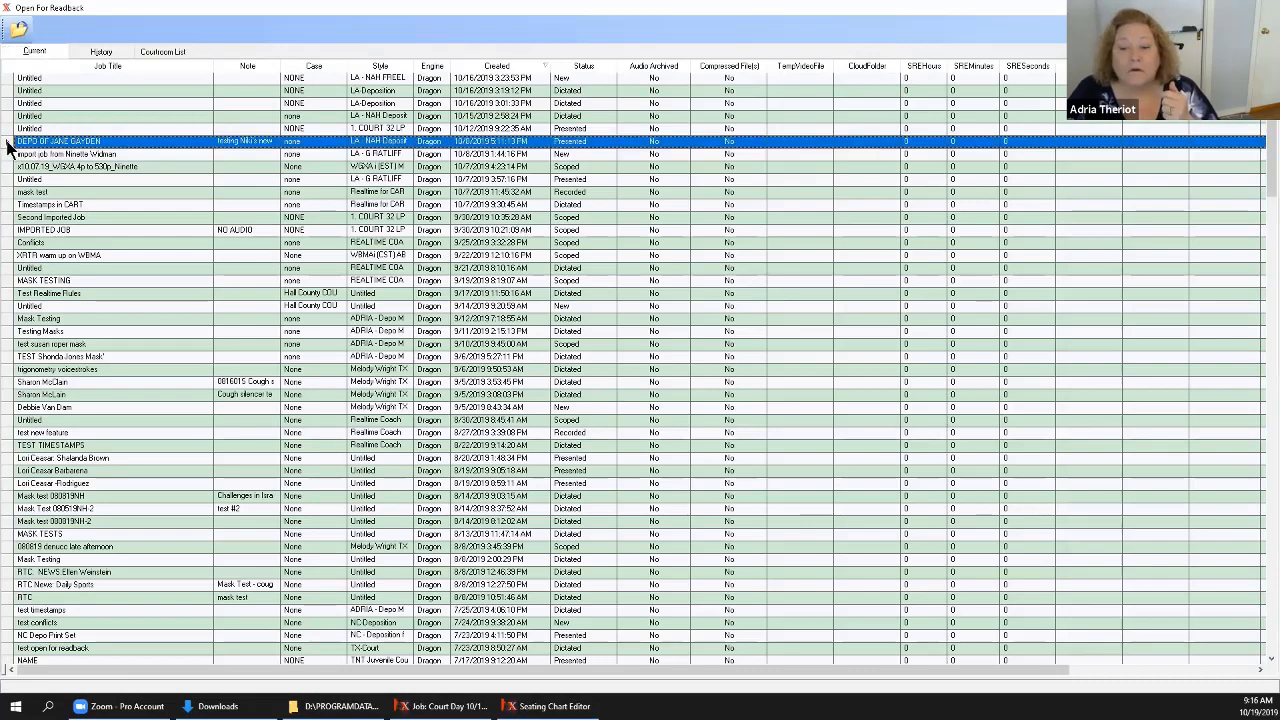
click(20, 30)
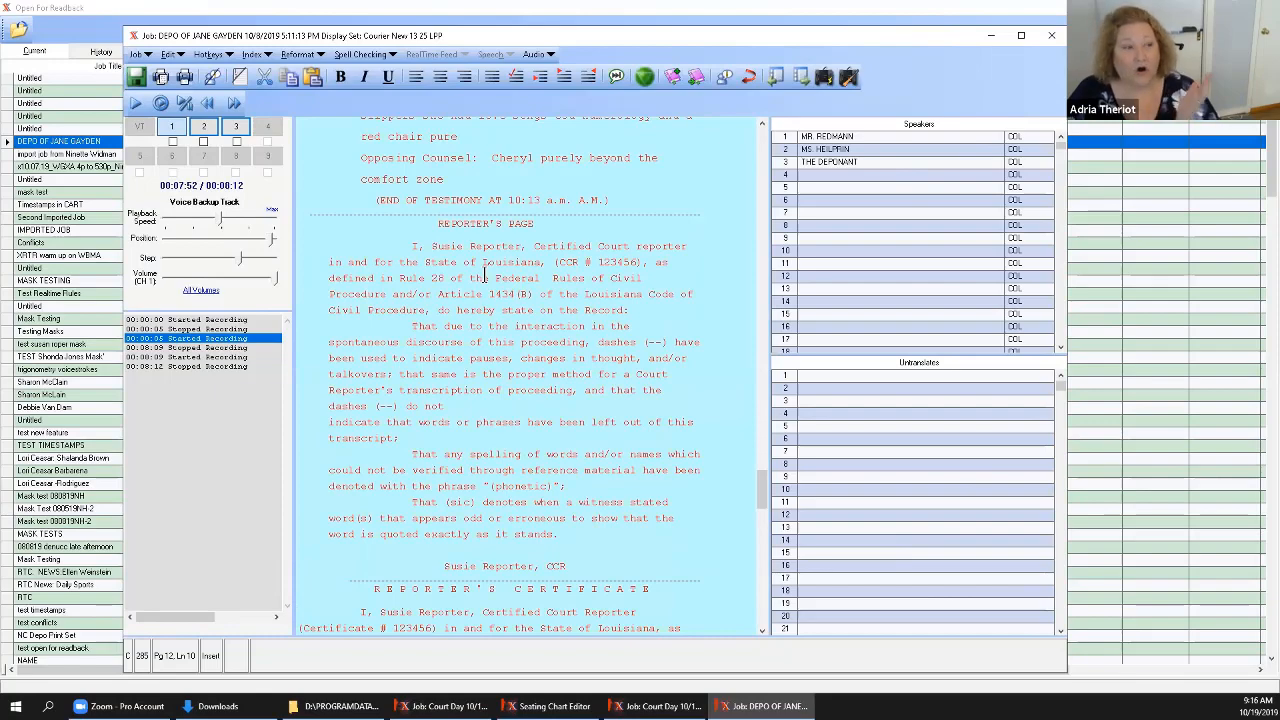
click(538, 312)
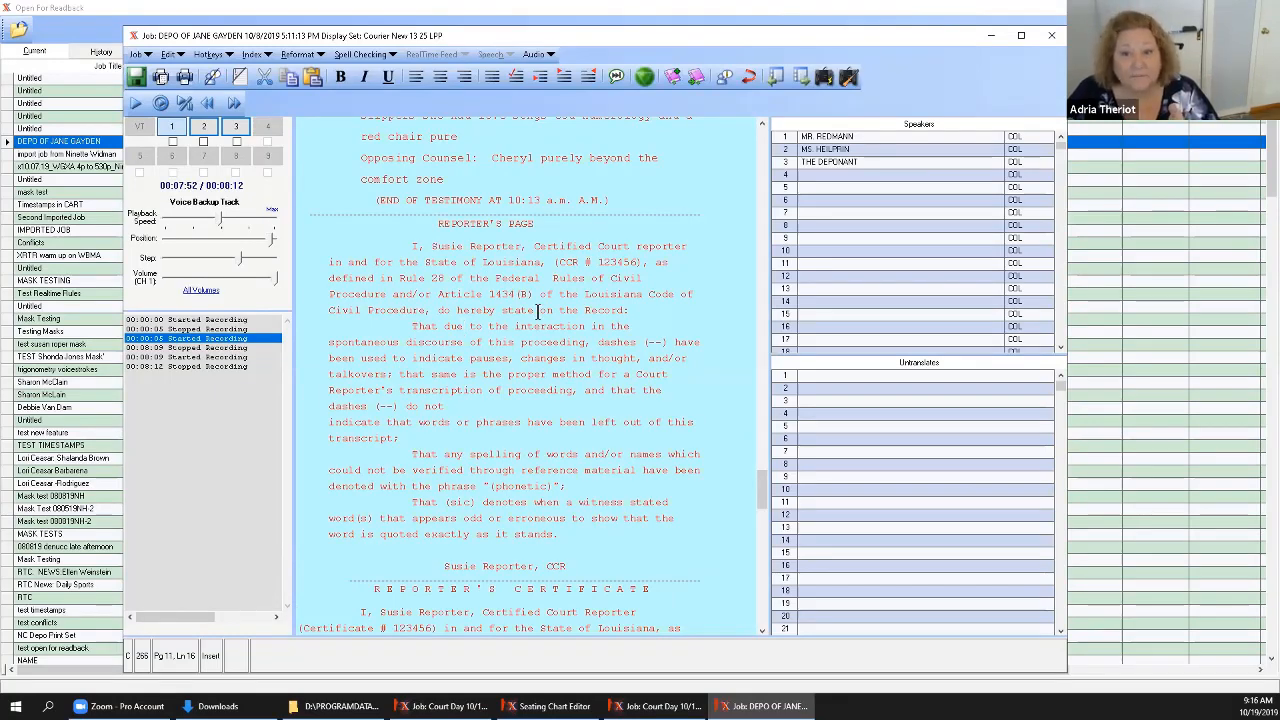
Place the cursor on the blank line before "Opposing Counsel: Yes people stared", save the readback job's text and close the job.
scroll(538, 312, up, 10)
scroll(538, 312, up, 8)
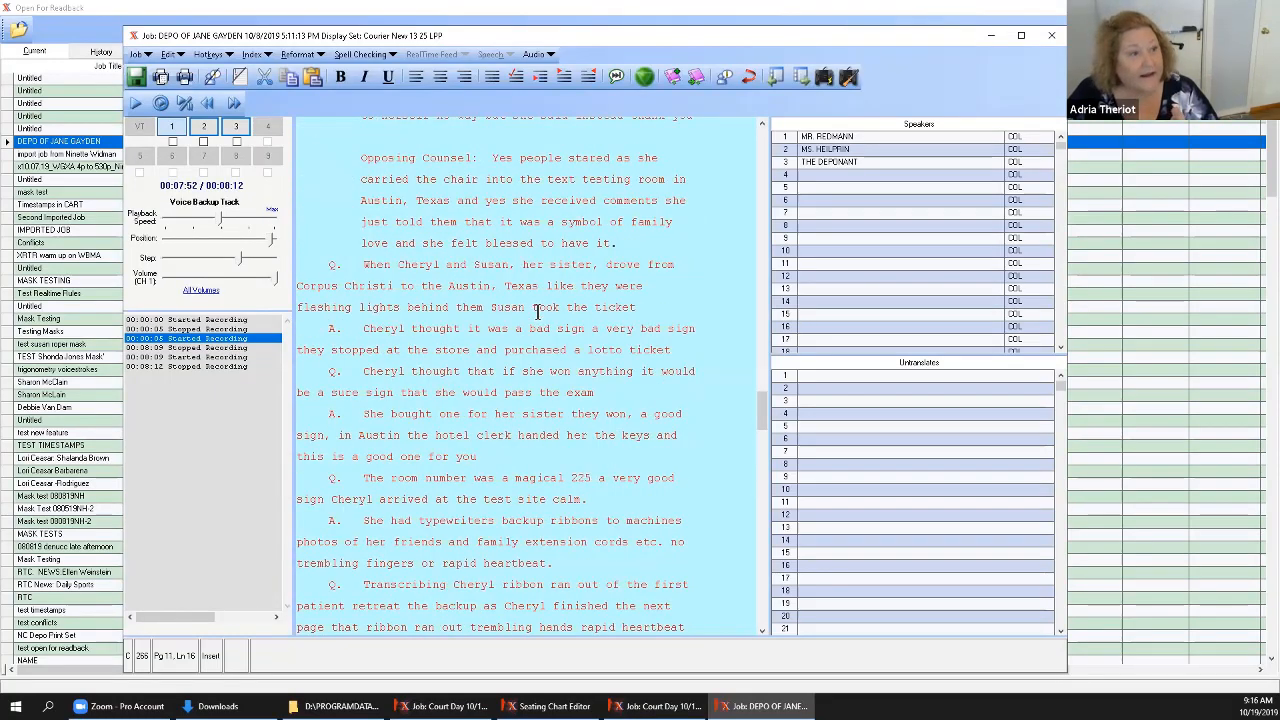
click(435, 298)
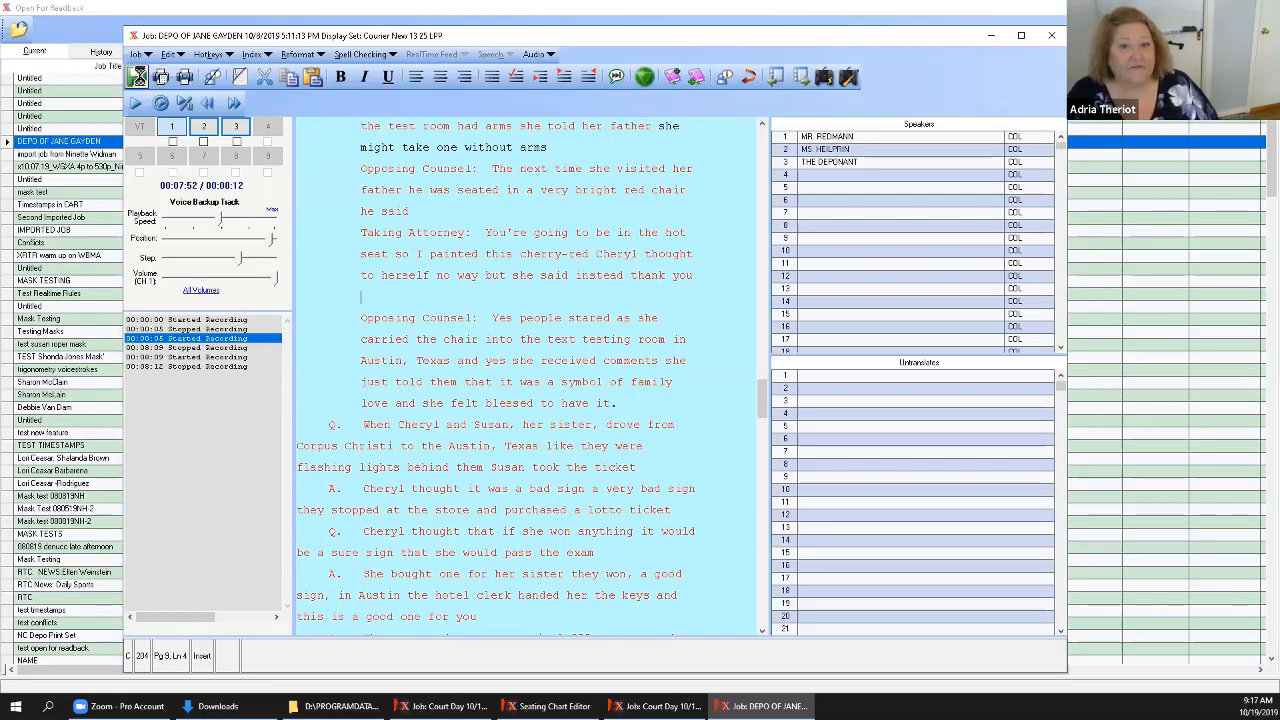
click(137, 77)
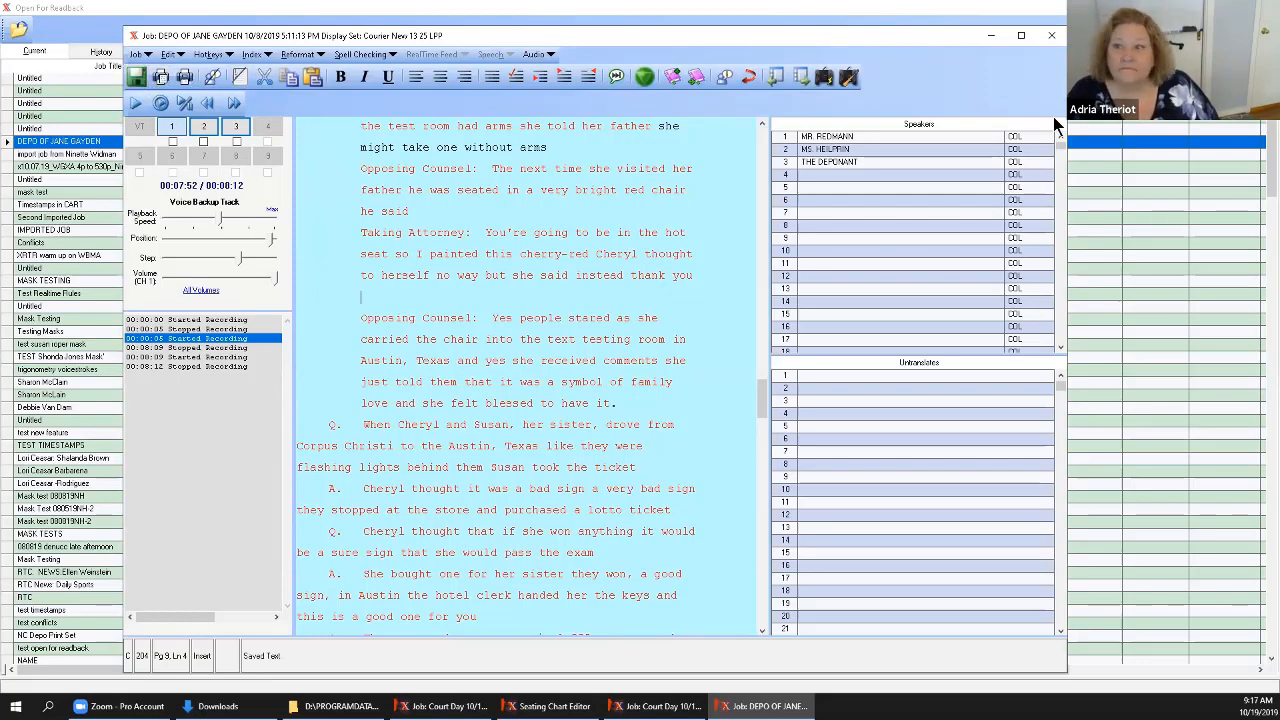
click(1051, 35)
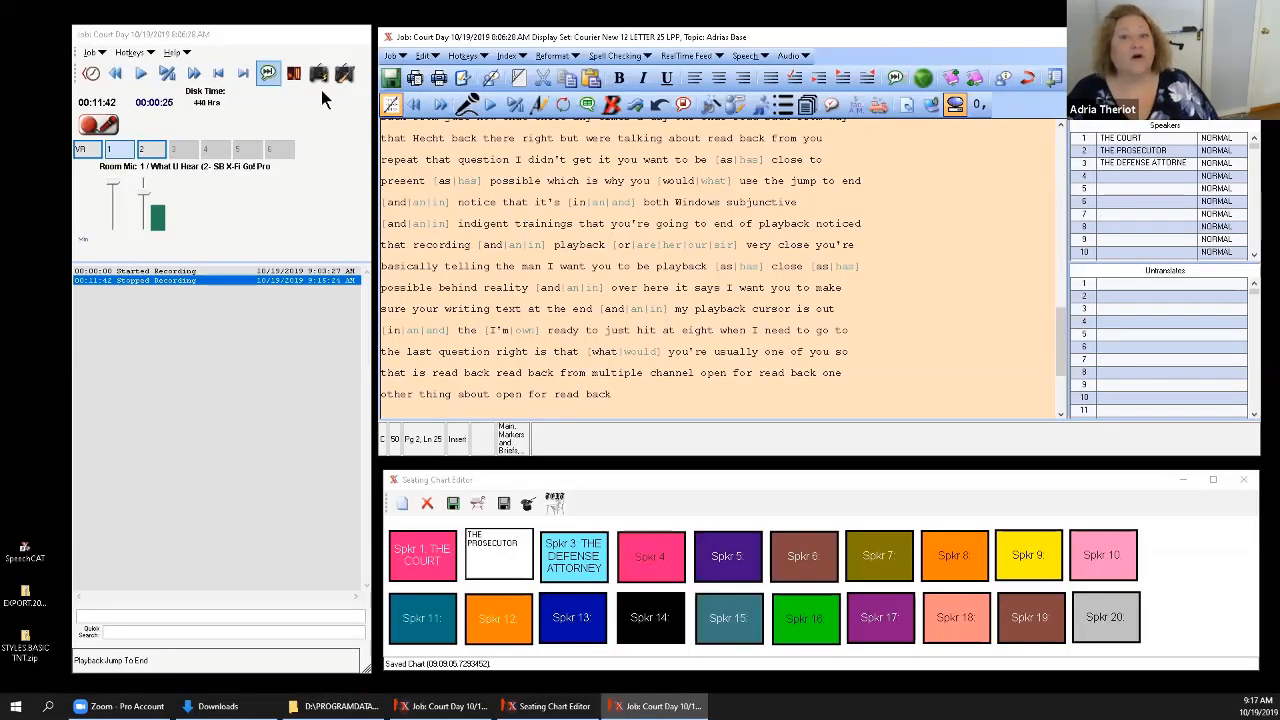
Restart the Court Day recording briefly and stop it again along with the dictation microphone.
click(103, 126)
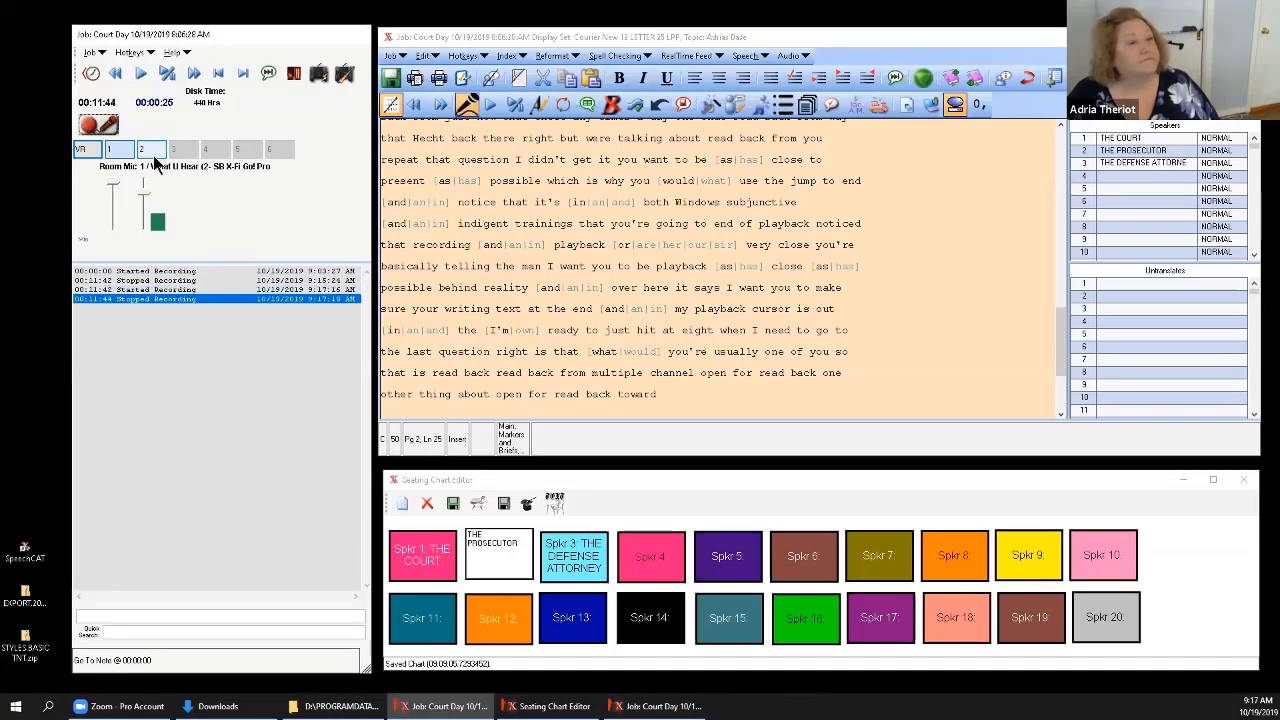
click(107, 126)
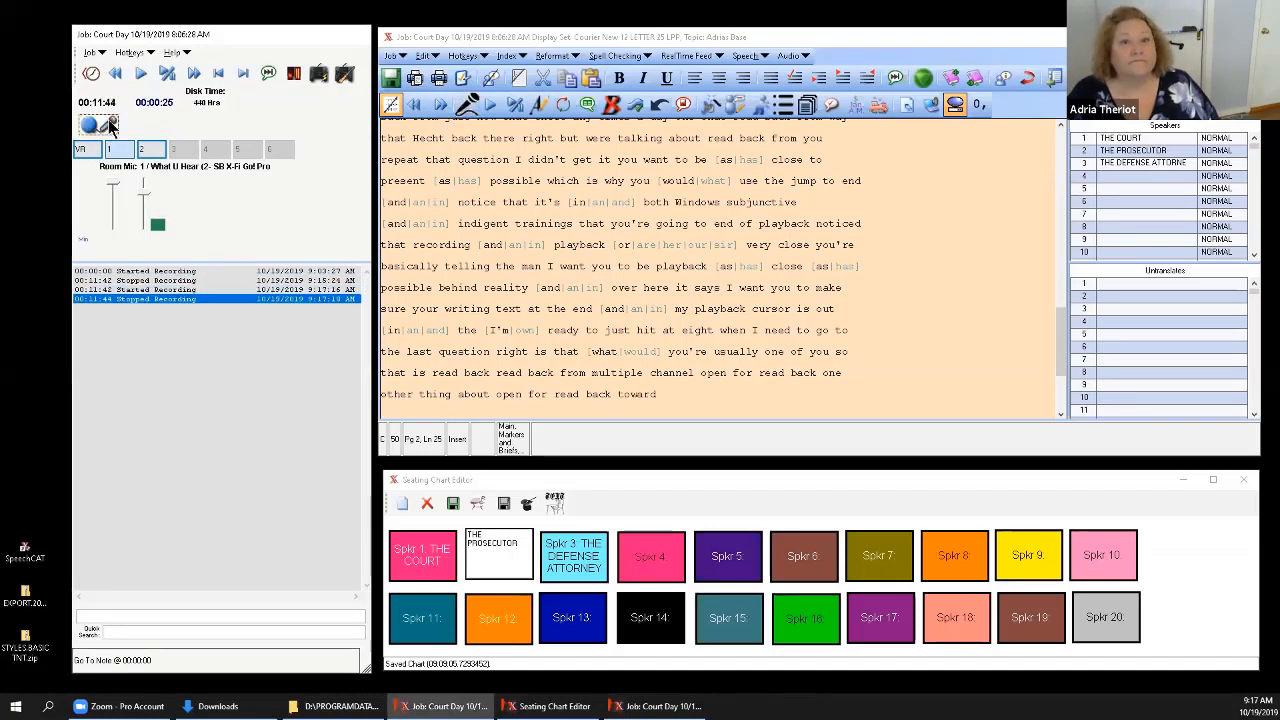
click(467, 105)
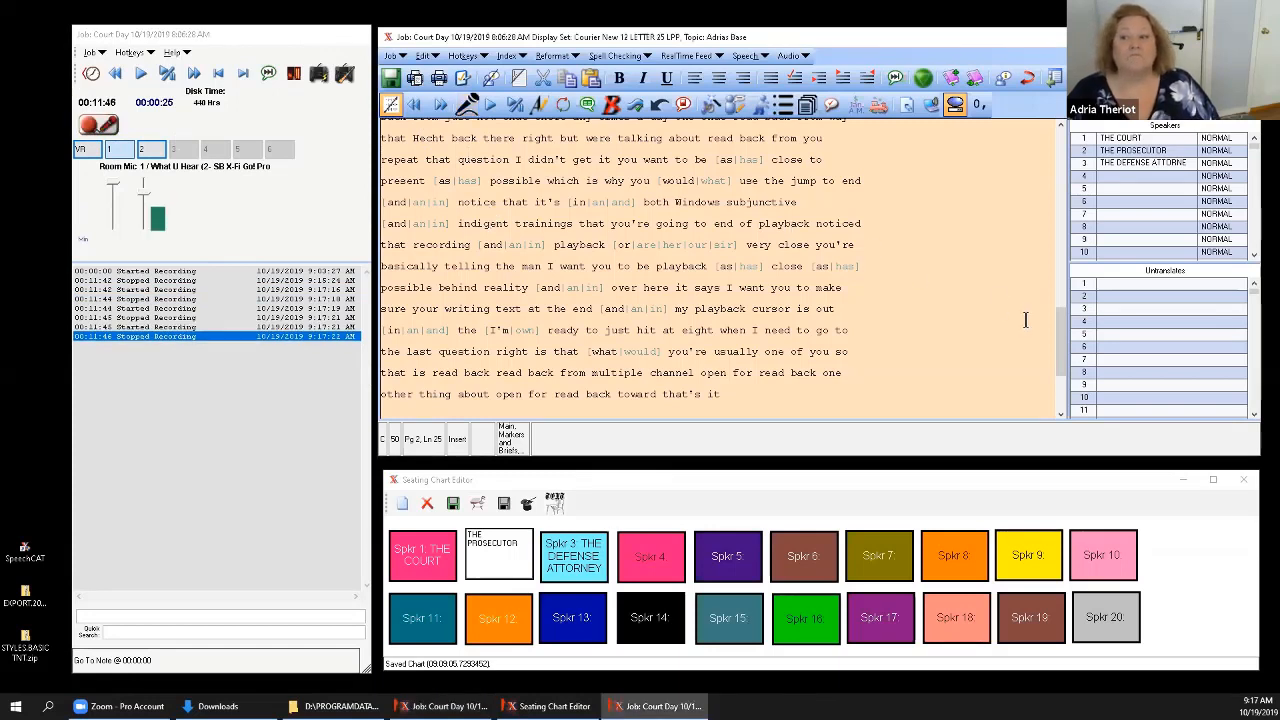
Place the cursor on the first line of the Court Day transcript, save the text and close the job with its voice data saved.
drag(1058, 350, 1062, 165)
click(924, 127)
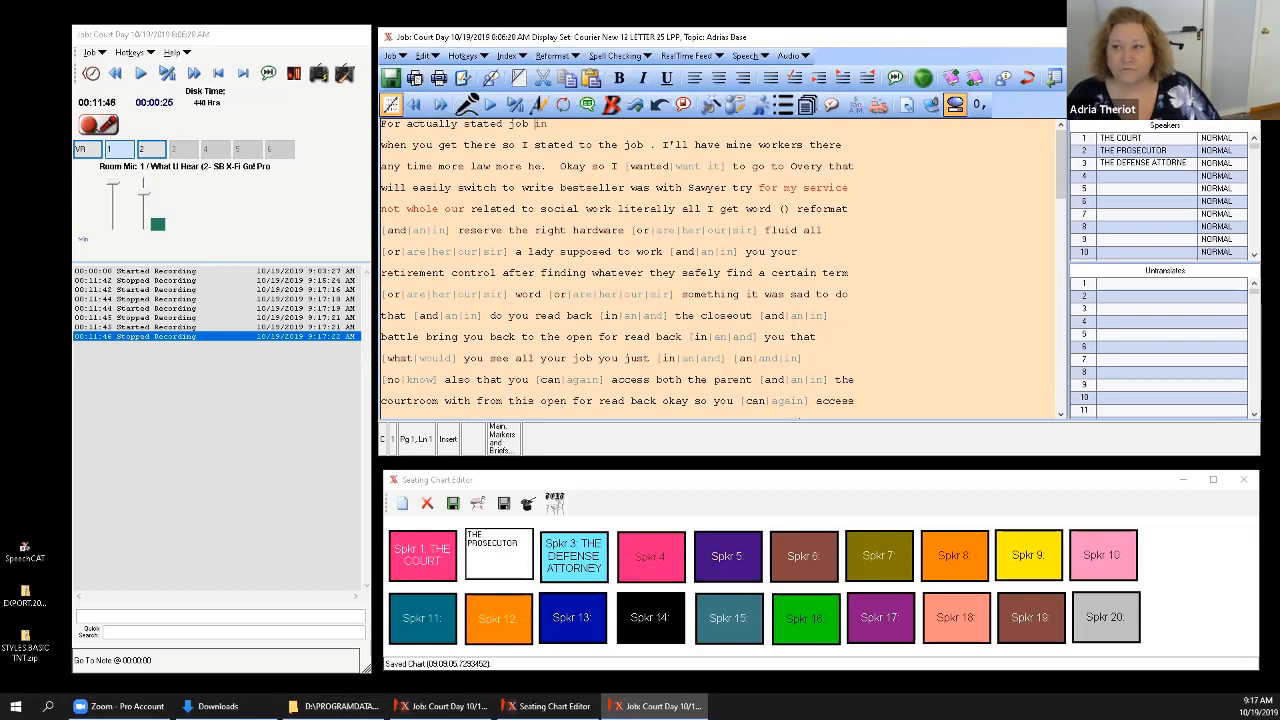
key(ctrl+s)
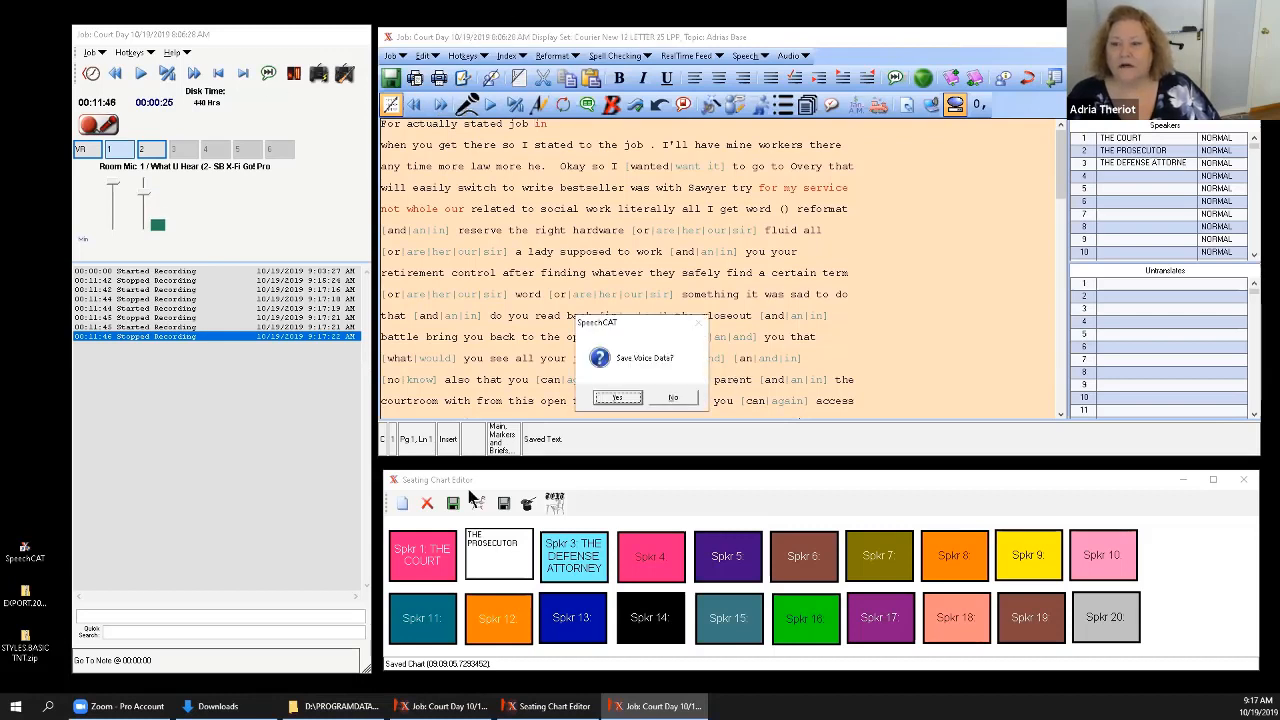
click(617, 398)
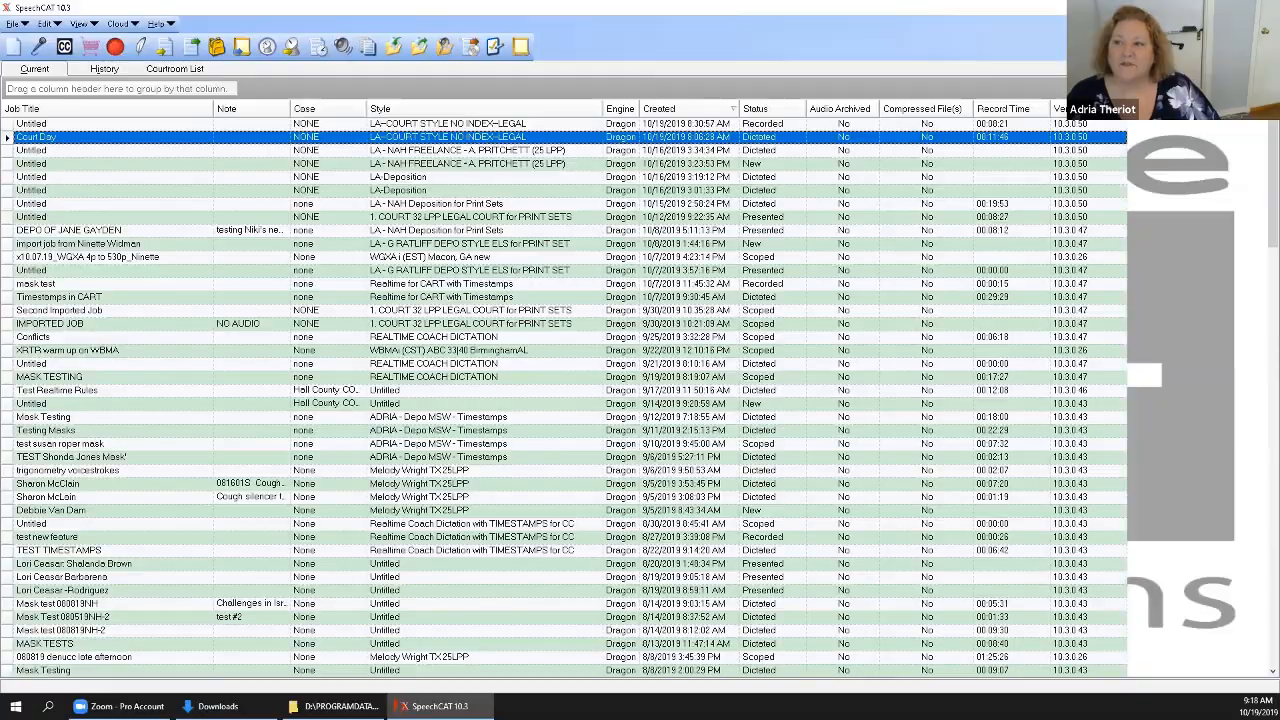
Close SpeechCAT, start DigiTran Pro and widen its window to show the Job Title, Note, Case and Style columns.
click(1265, 7)
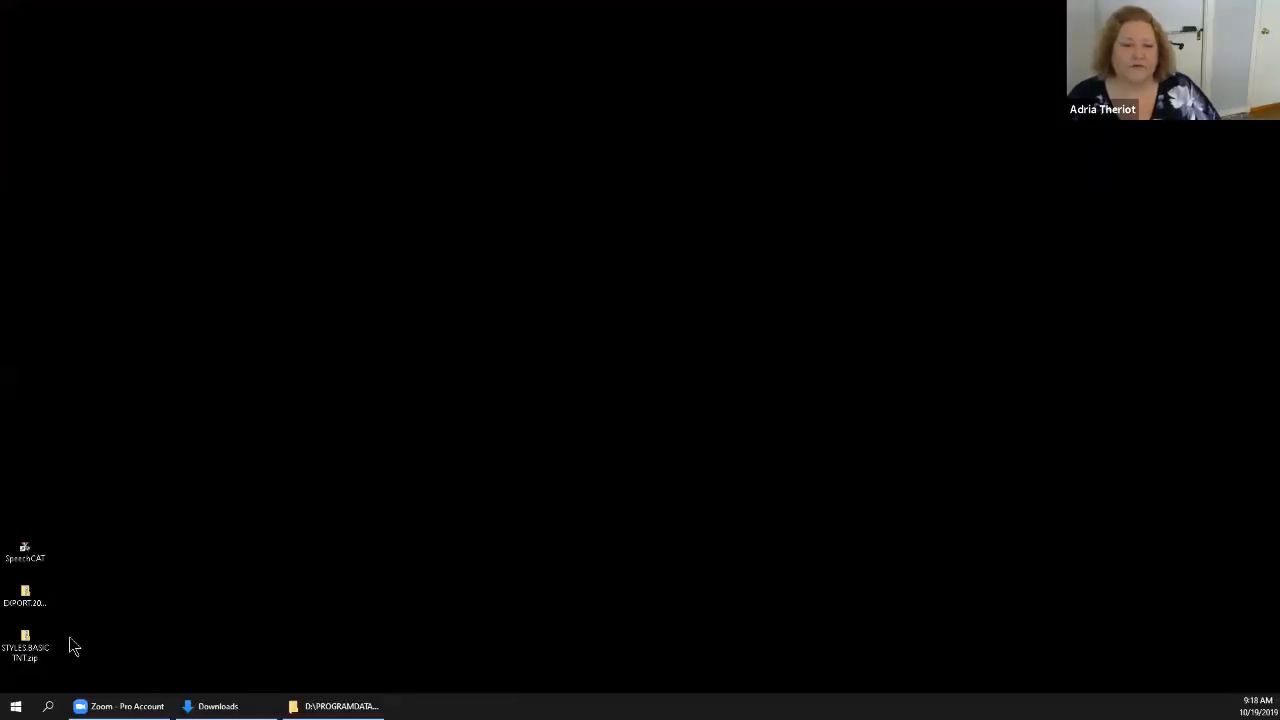
click(15, 706)
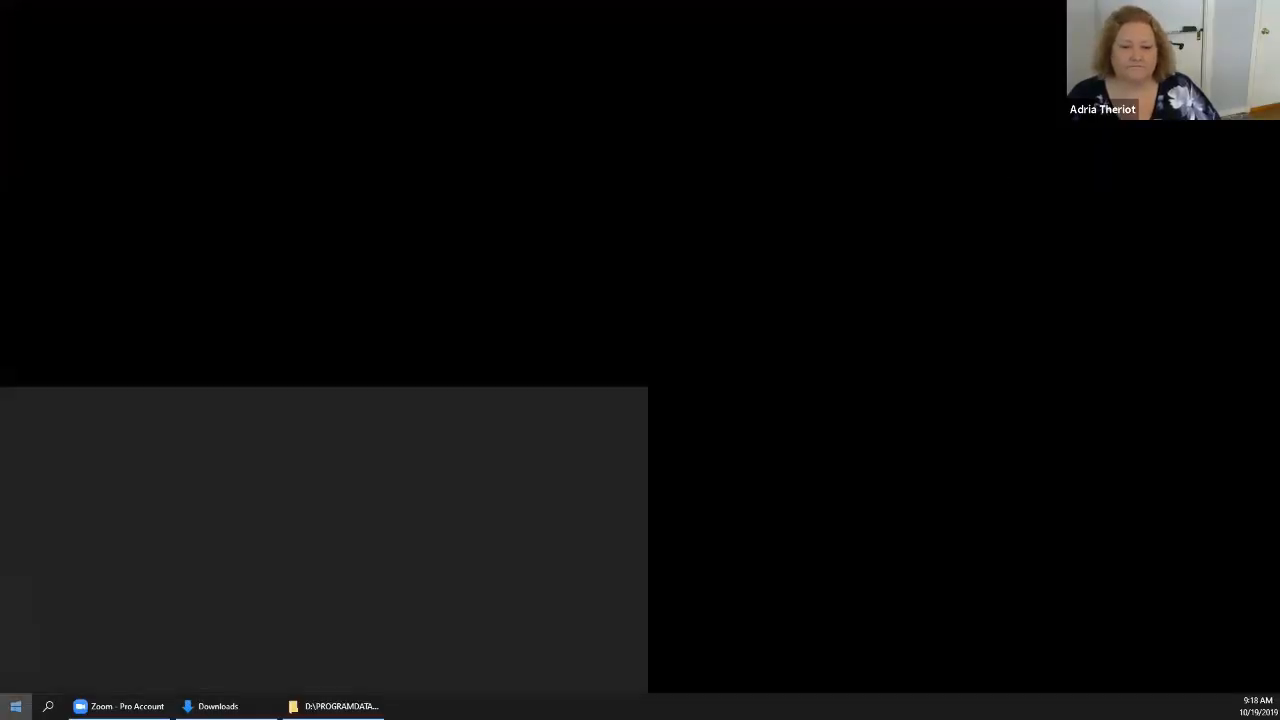
click(605, 556)
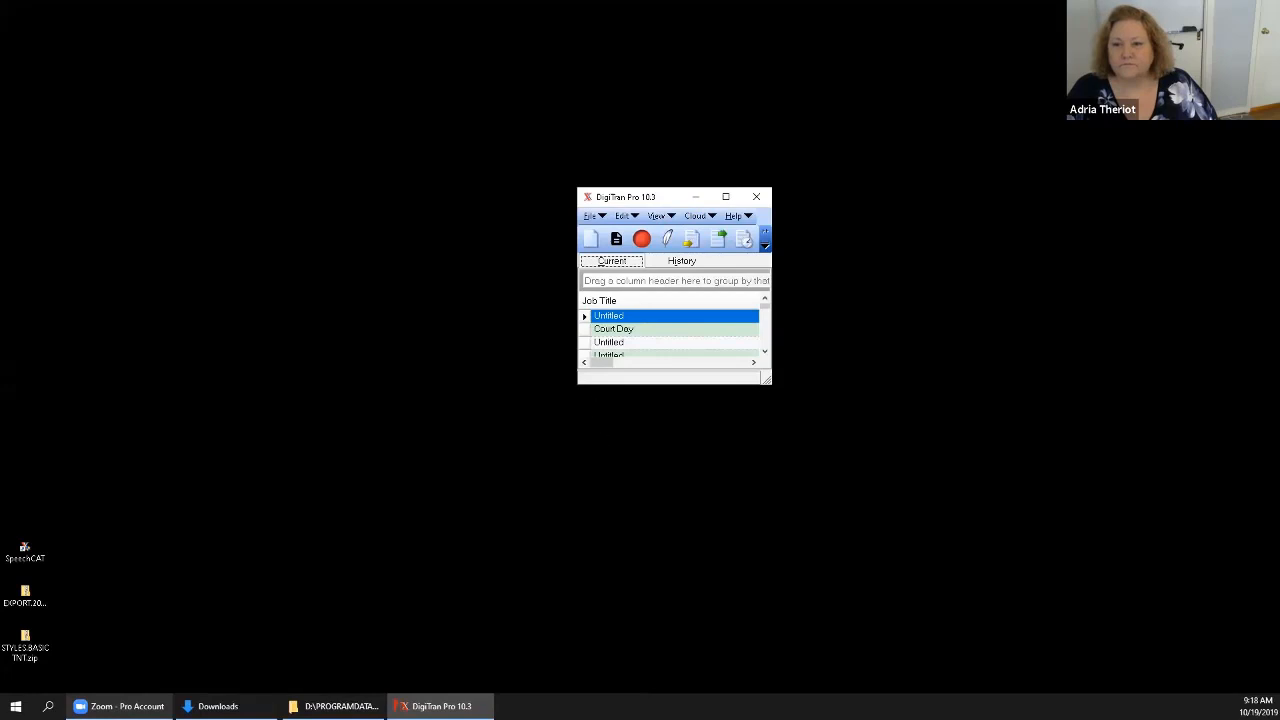
drag(579, 389, 201, 396)
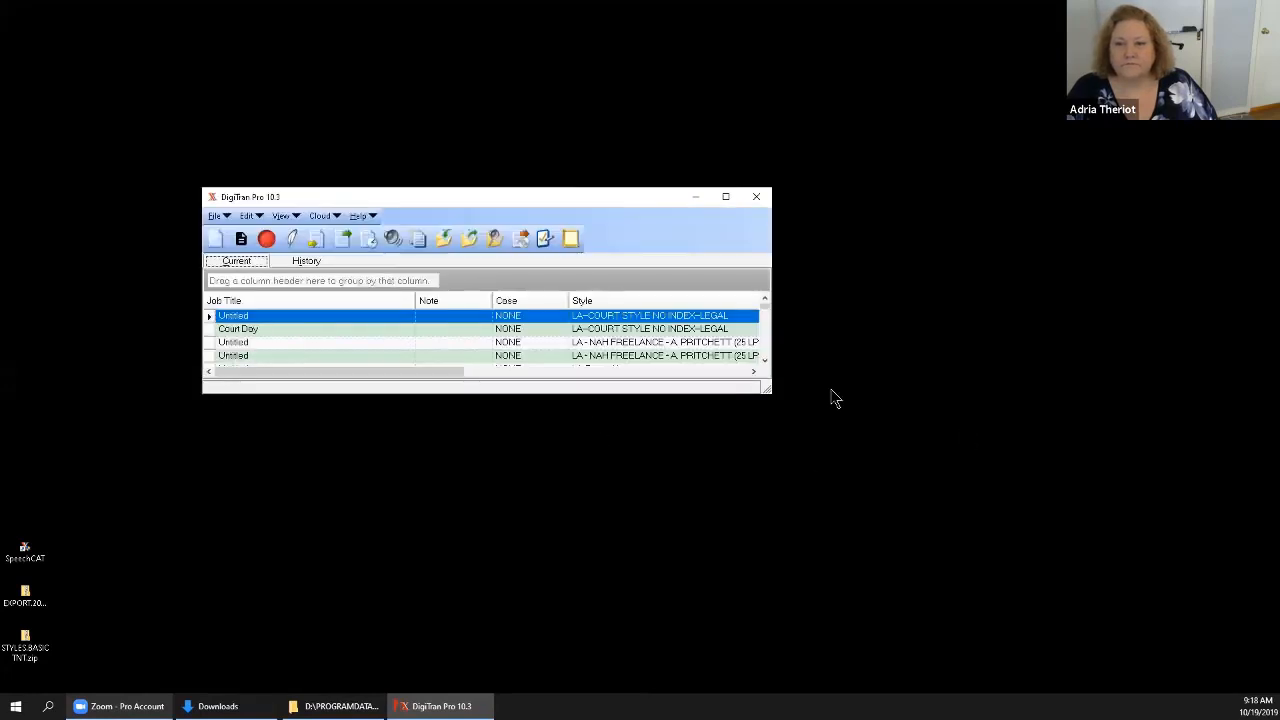
Open the program options, look through Preferences and Realtime, and apply the Editing / Scoping settings with Open For Readback Allows Edits enabled.
click(544, 239)
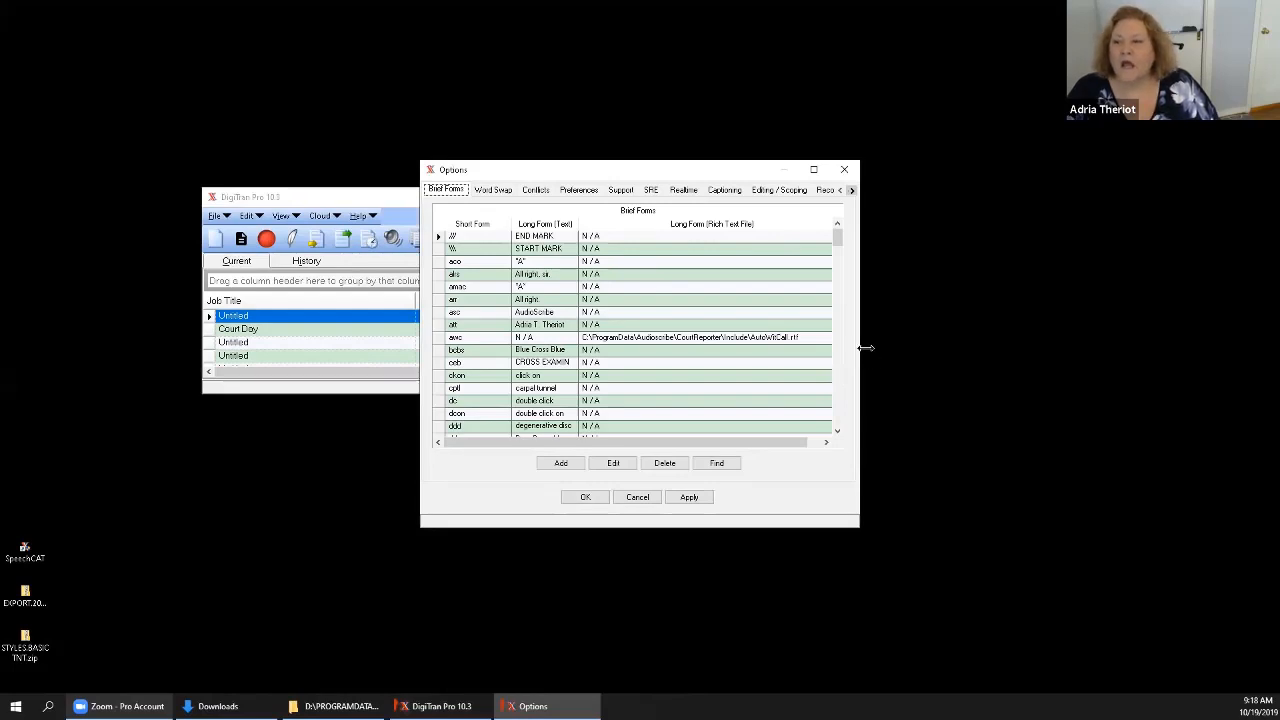
drag(865, 348, 1165, 352)
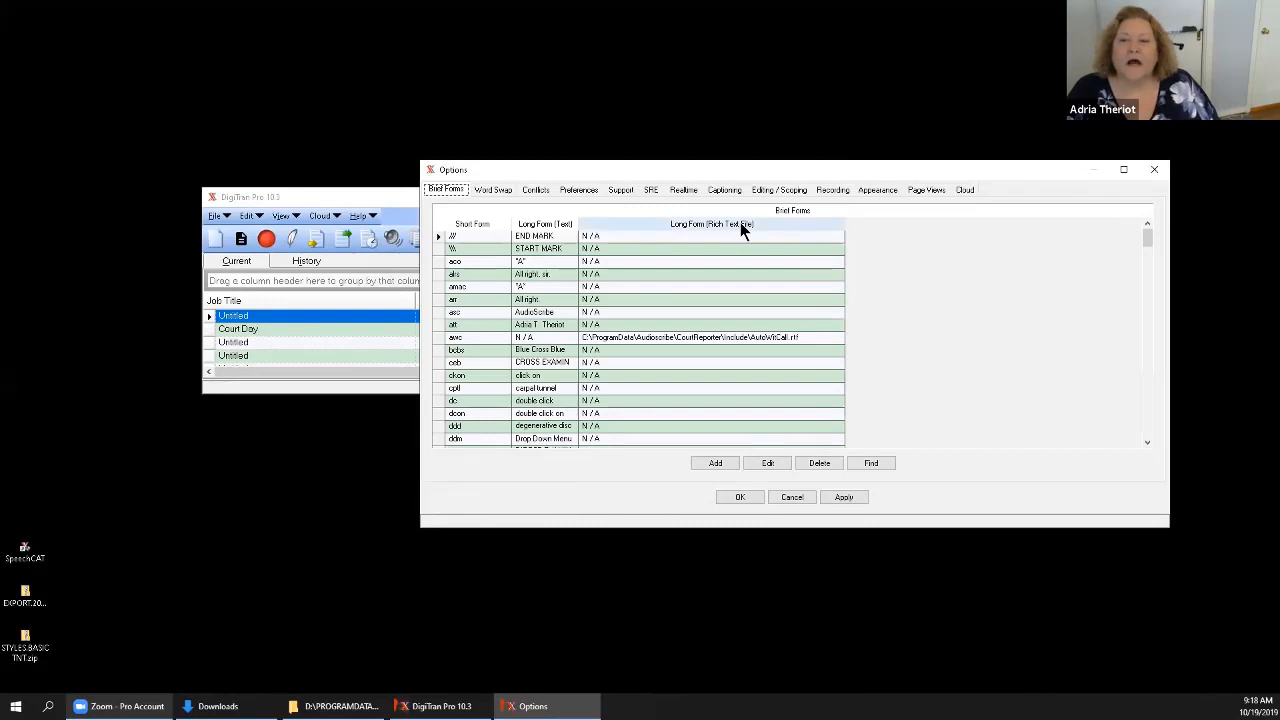
click(577, 189)
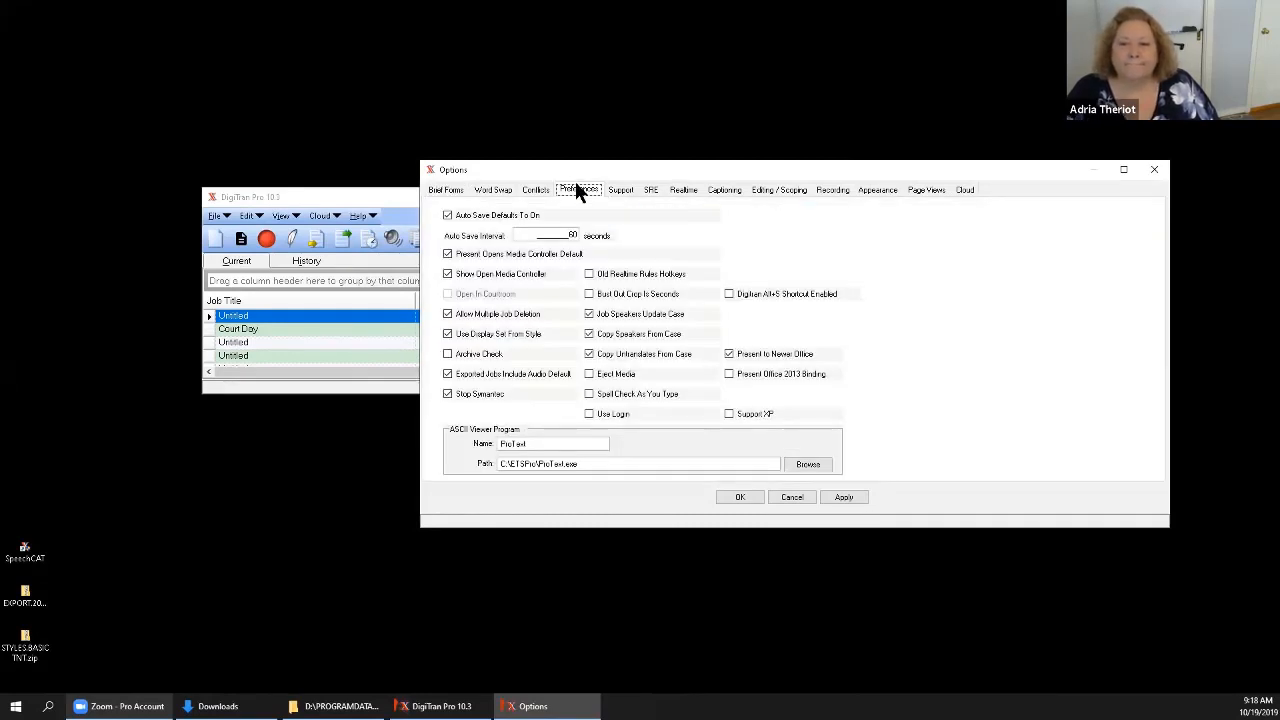
click(684, 190)
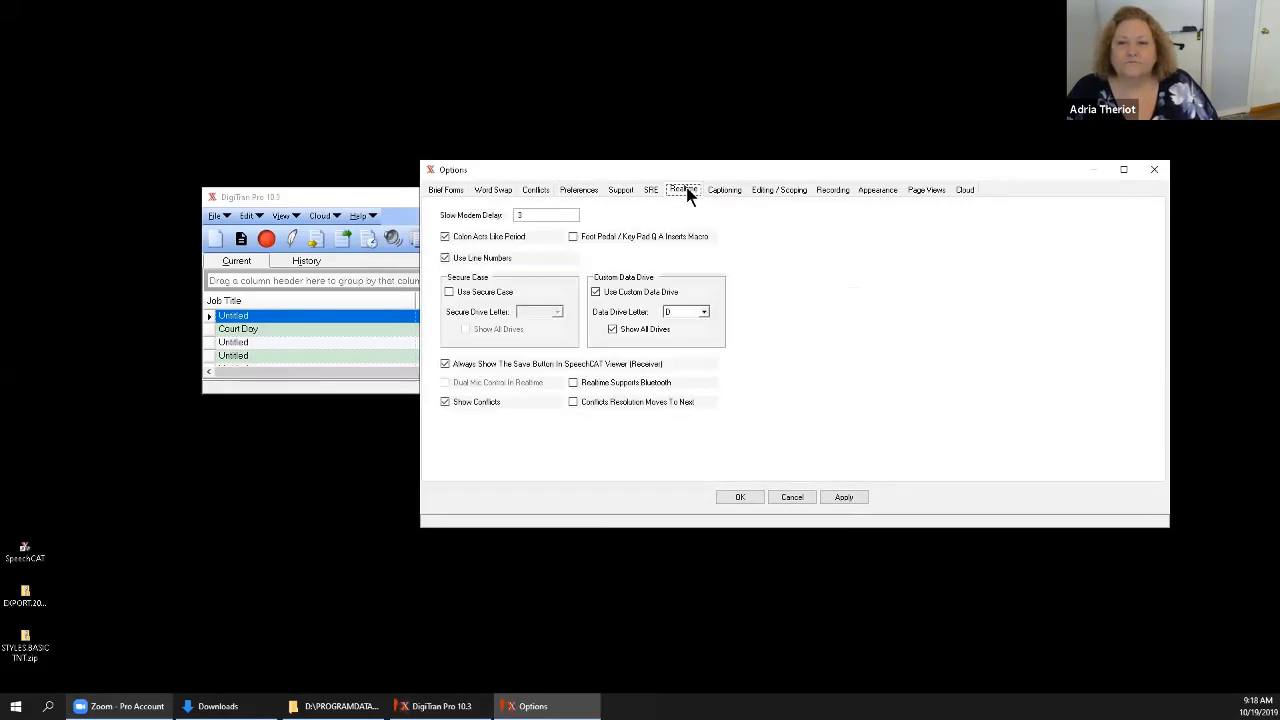
click(768, 190)
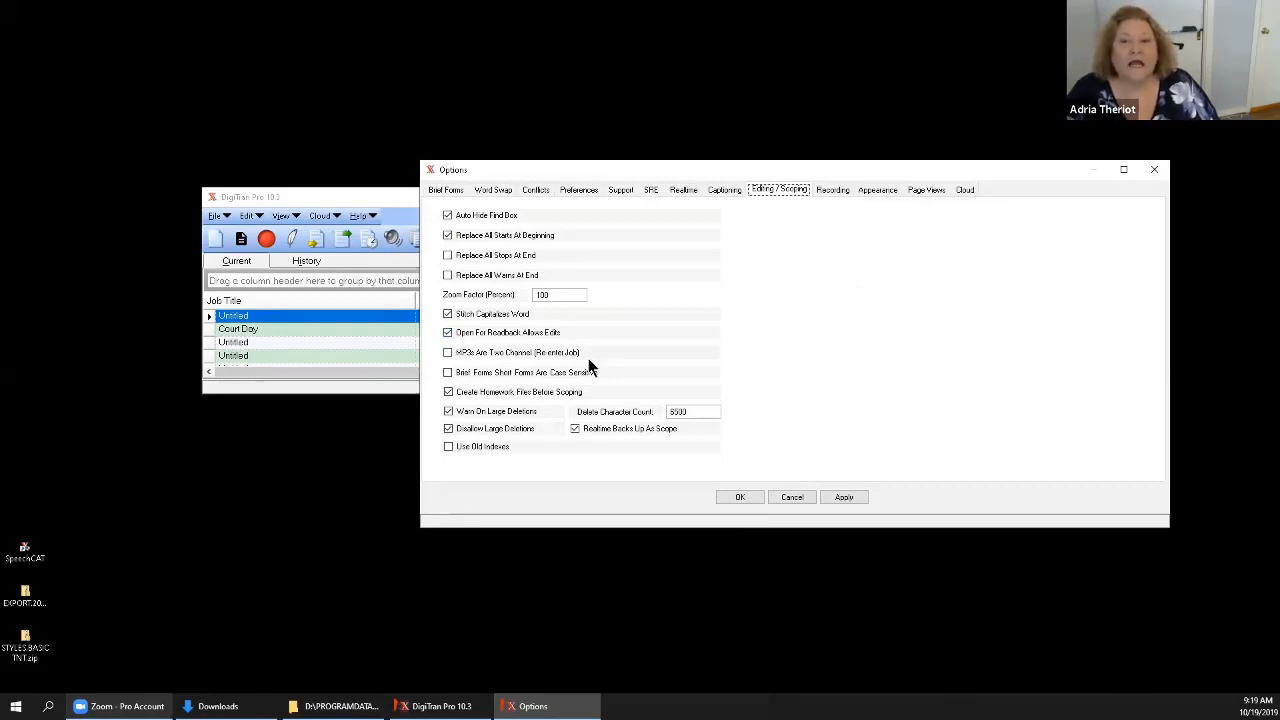
click(843, 497)
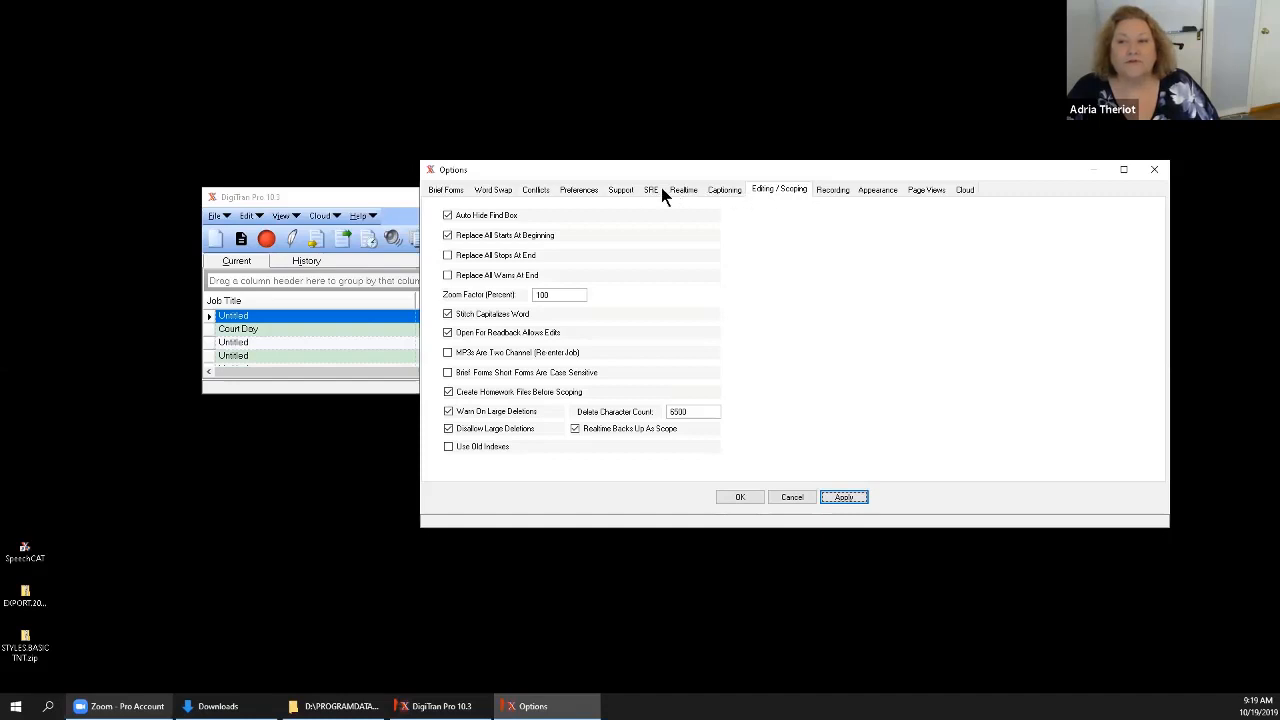
Turn off Use Standard Audio Path in the Recording options and browse to the D: drive for the new audio path.
click(834, 191)
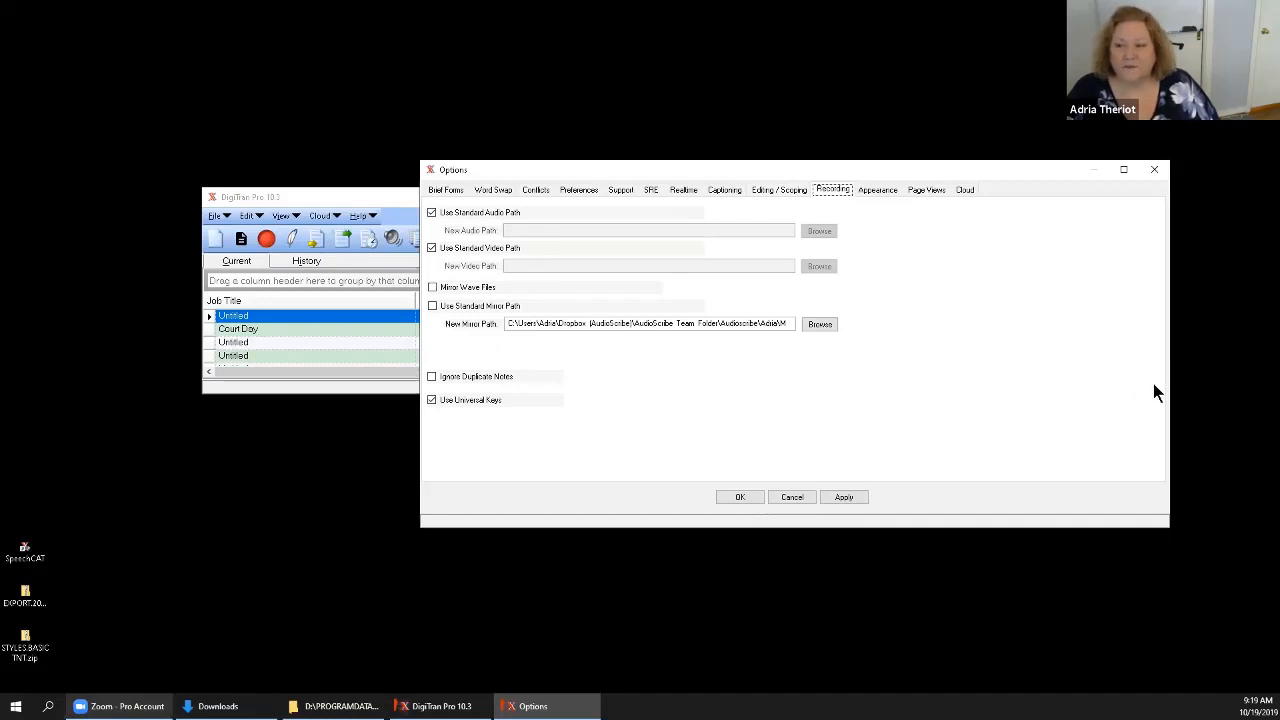
drag(1165, 381, 1017, 378)
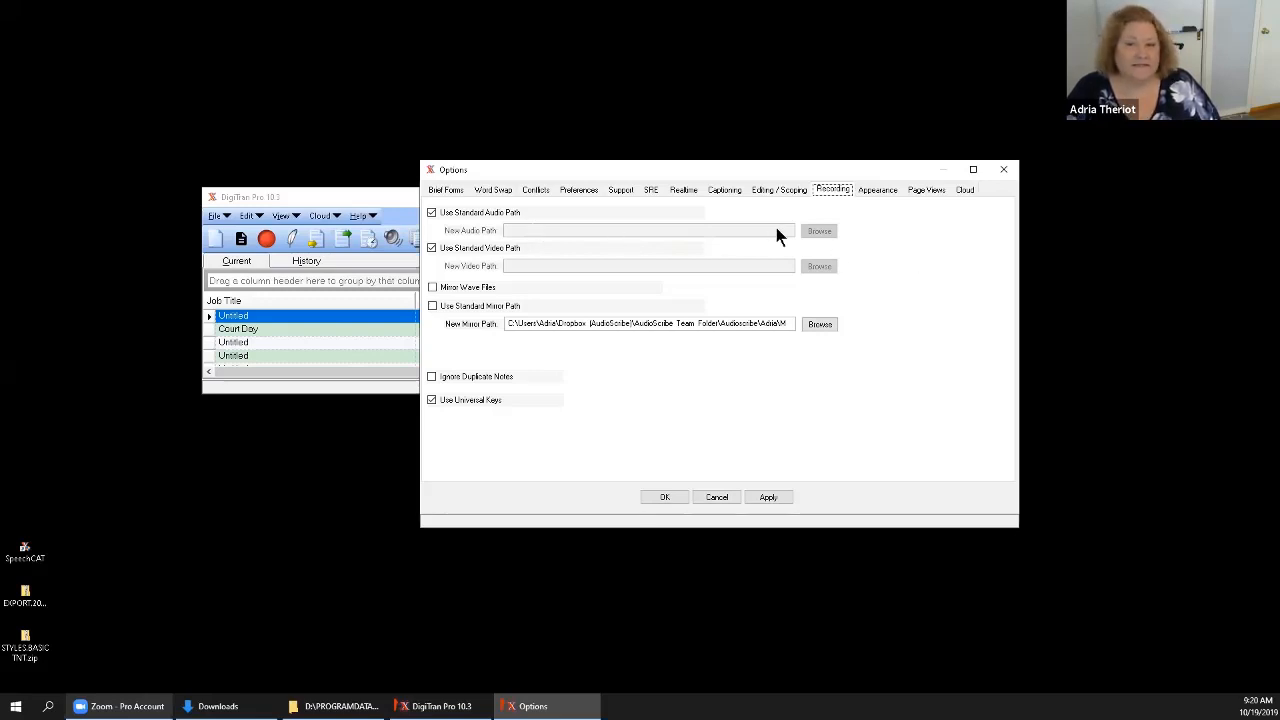
click(431, 213)
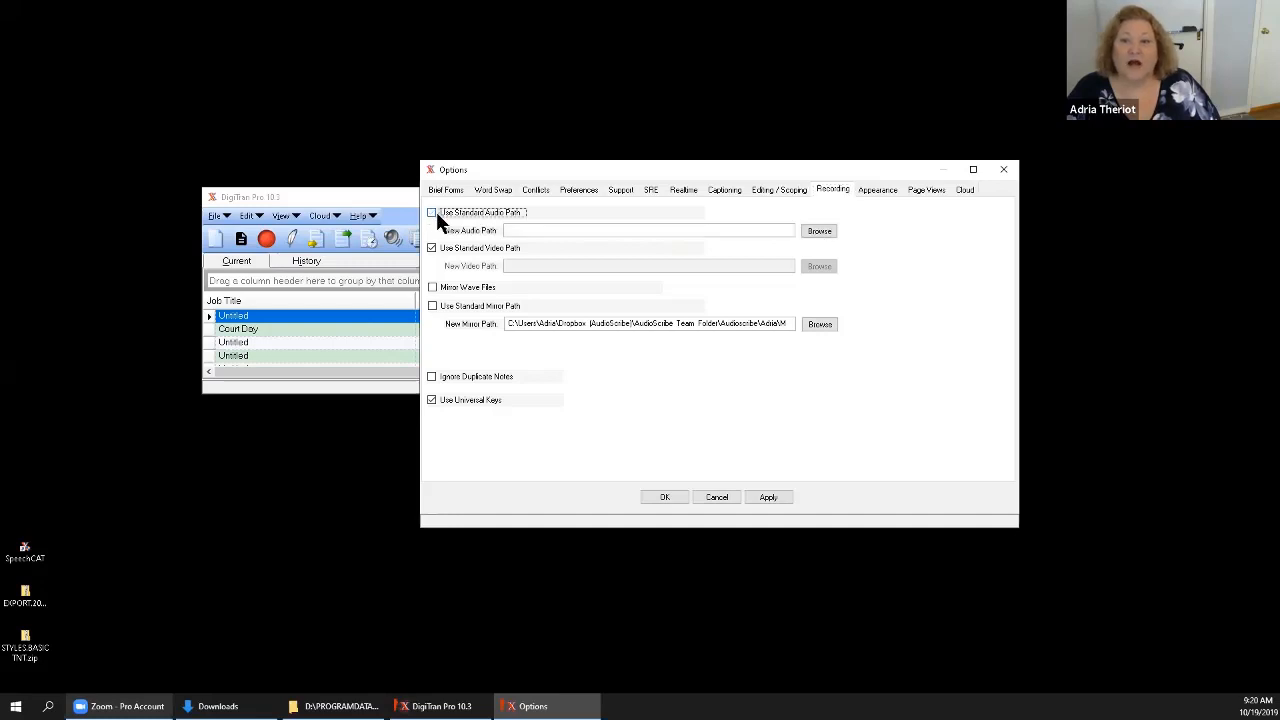
click(819, 231)
click(596, 410)
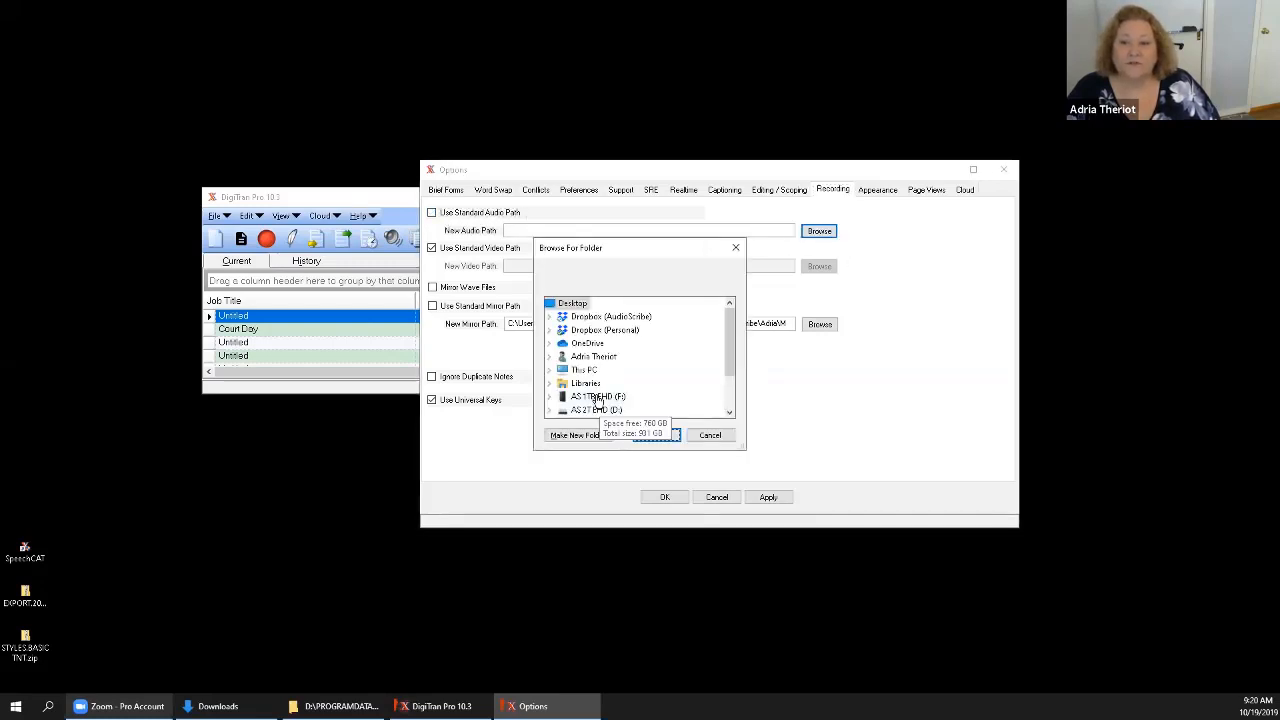
double_click(596, 410)
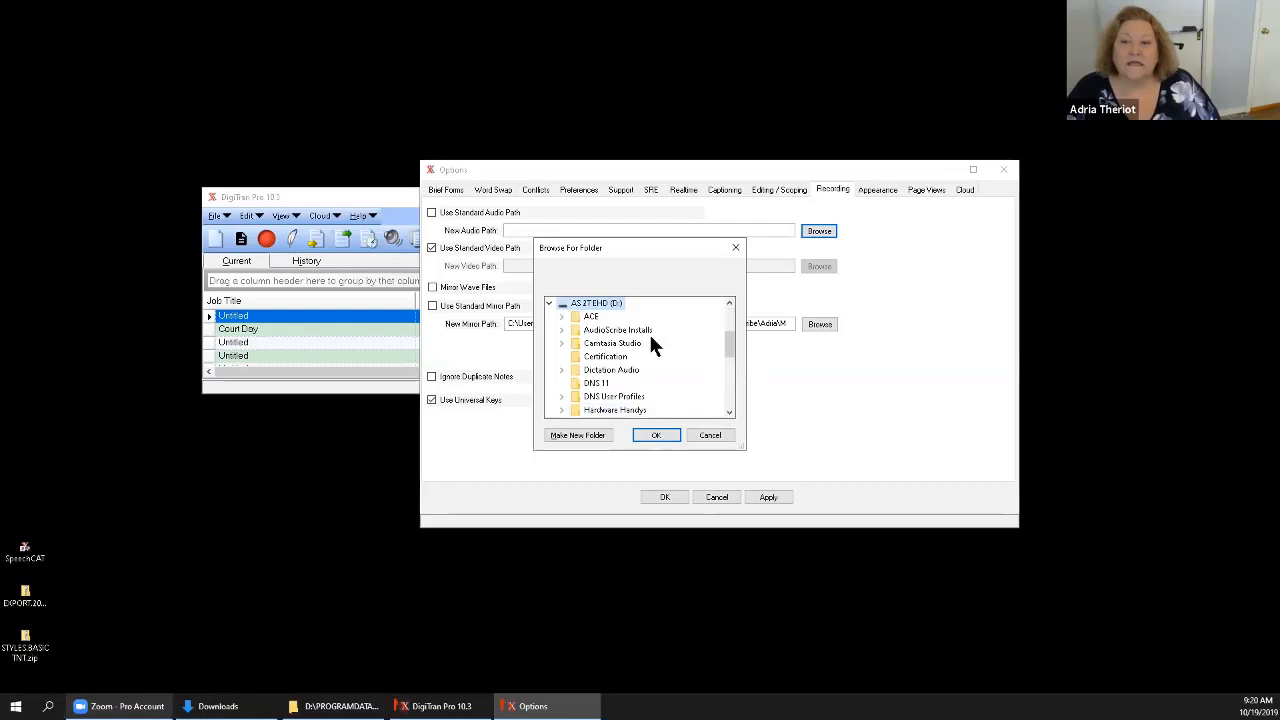
Set the new audio path to D:\PROGRAMDATA\Audioscribe\CourtReporter\Audio.
click(729, 414)
click(729, 414)
click(729, 414)
click(729, 414)
click(729, 414)
click(729, 414)
click(729, 414)
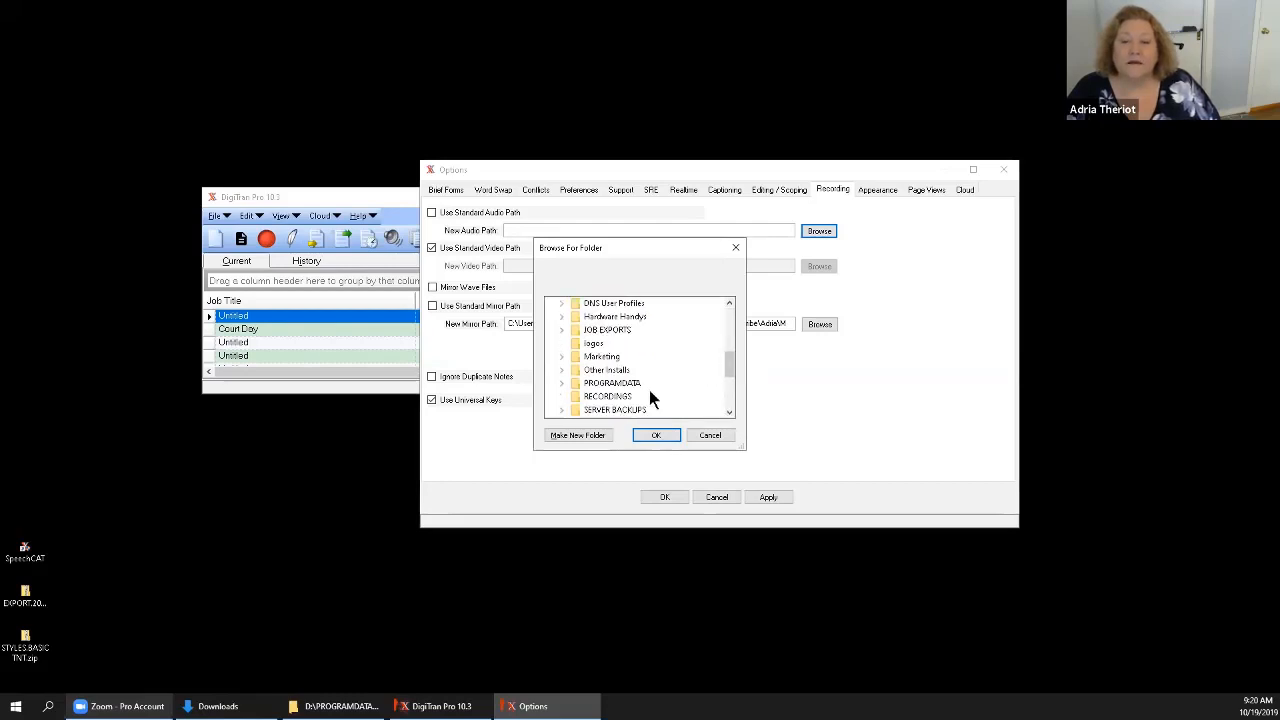
click(612, 384)
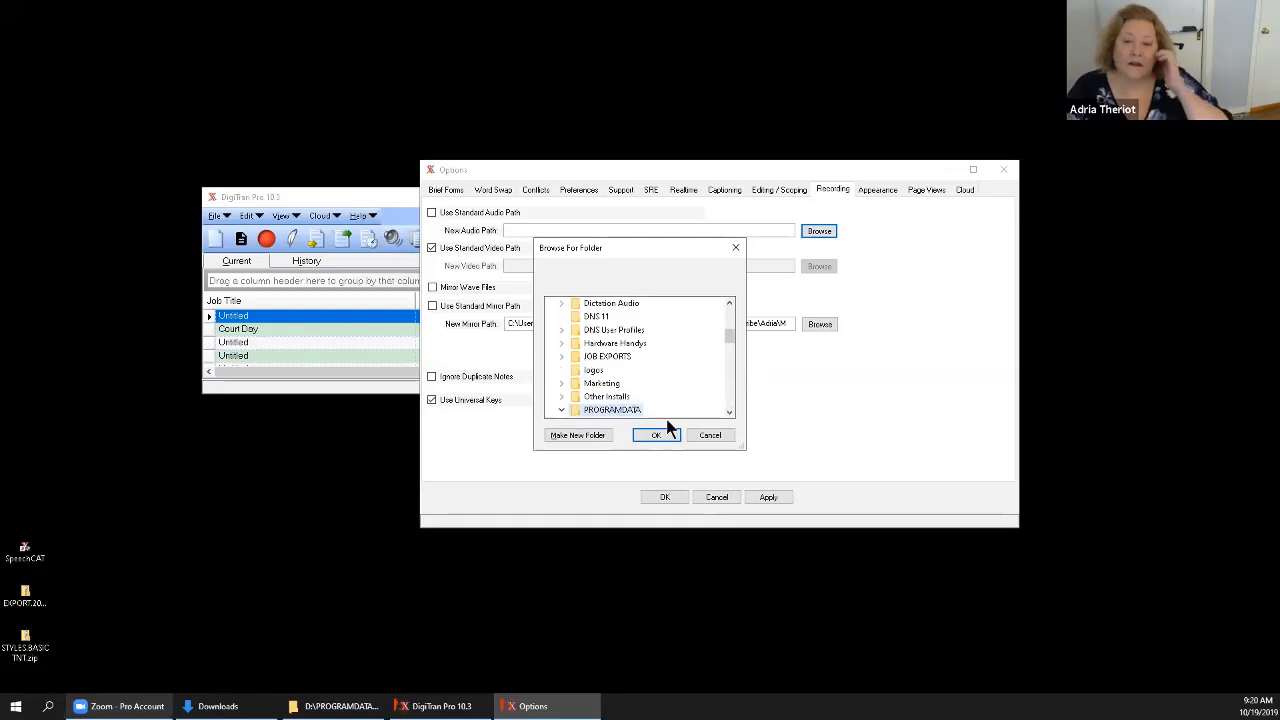
click(732, 410)
click(732, 410)
click(732, 410)
click(732, 410)
click(732, 410)
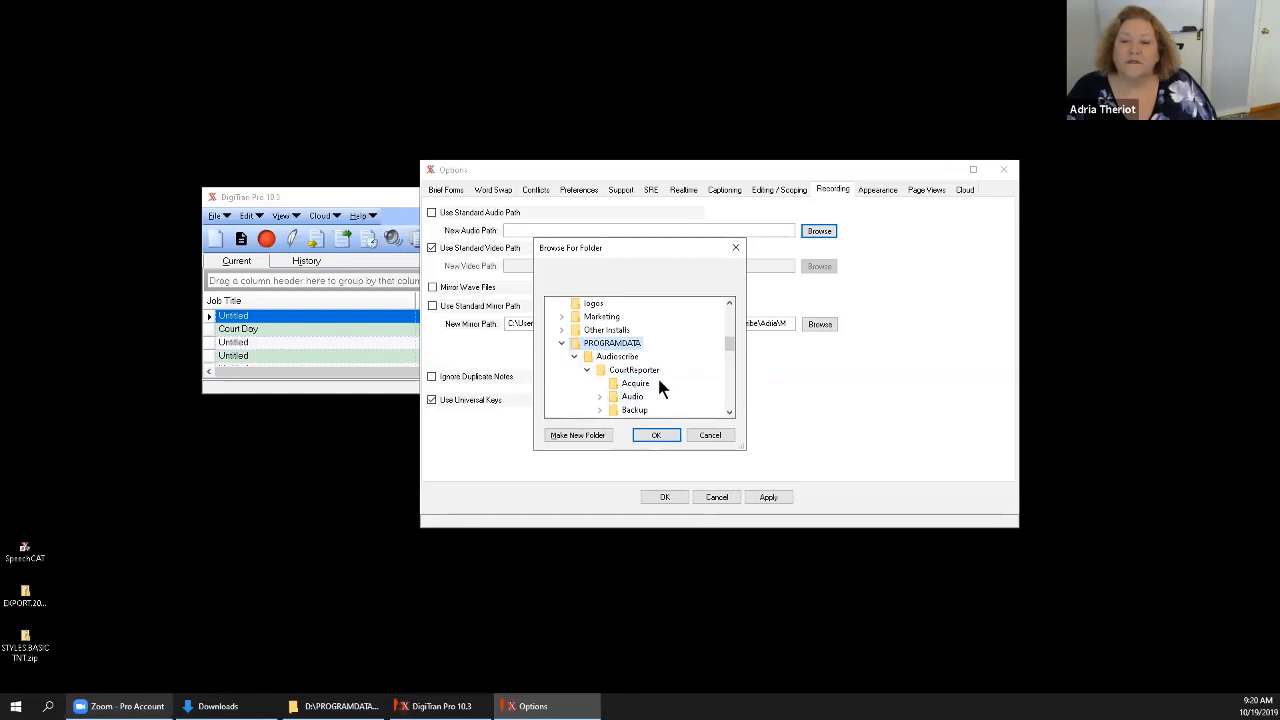
click(588, 370)
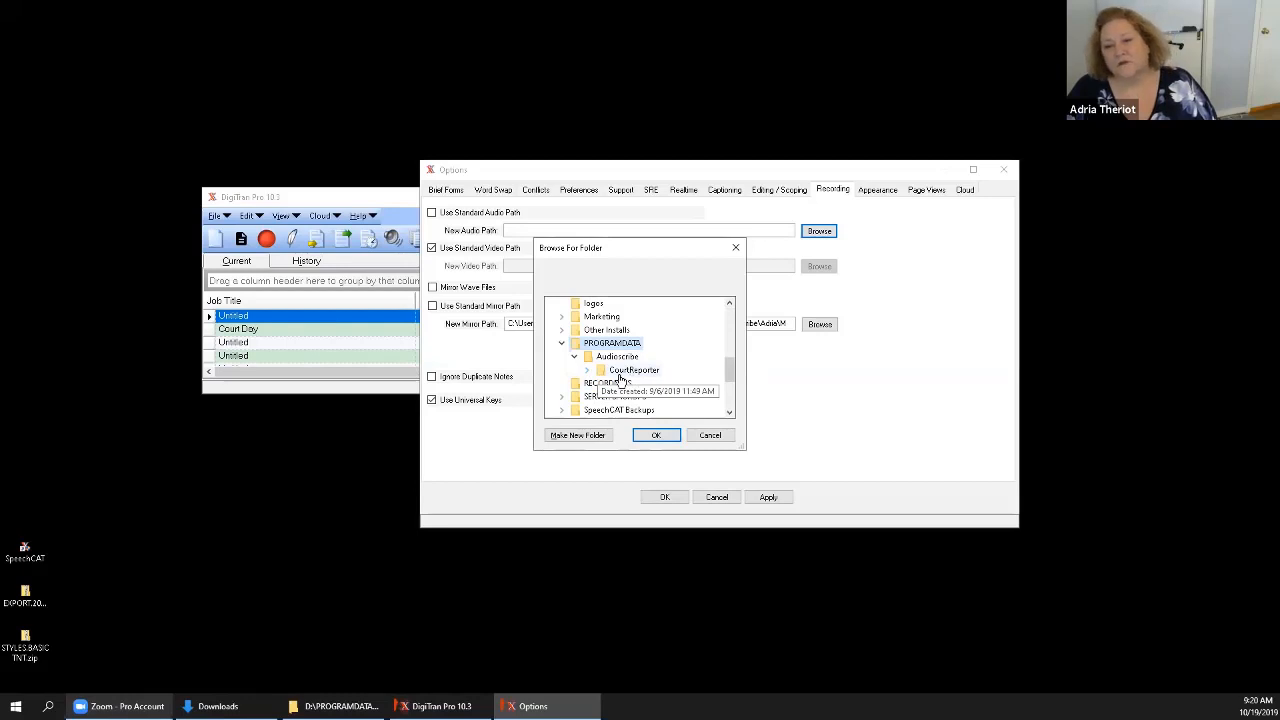
click(588, 370)
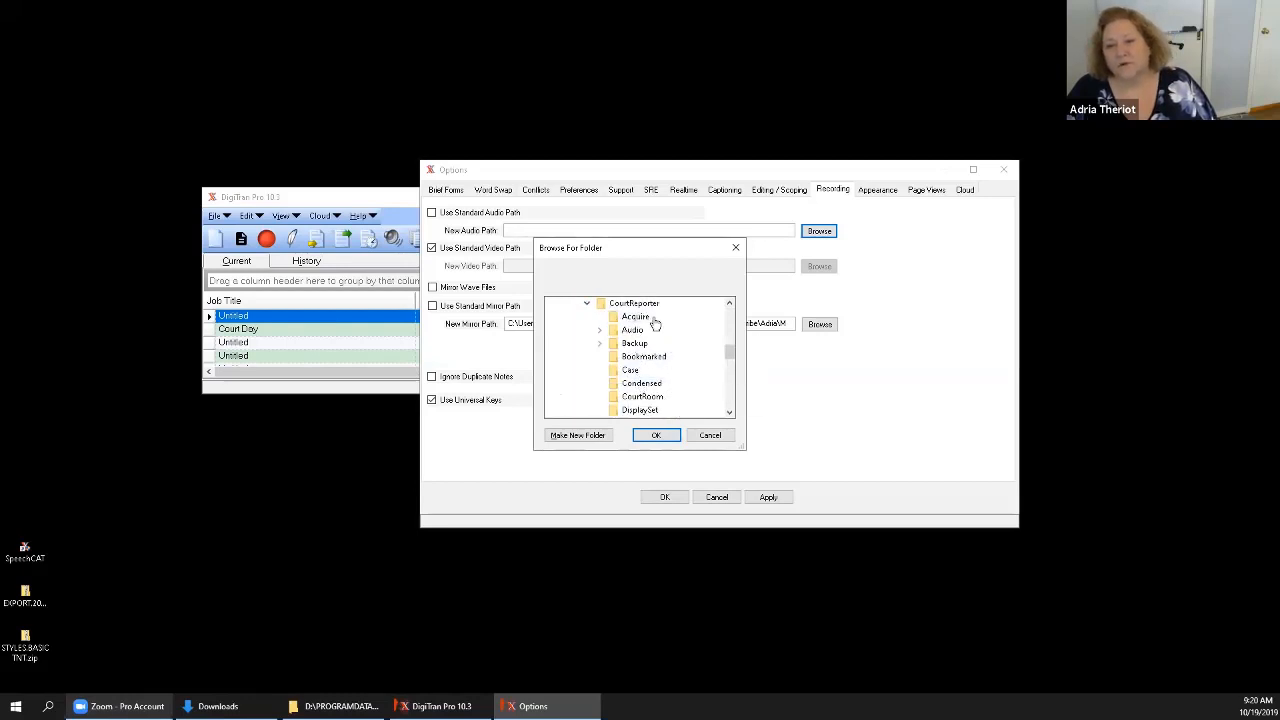
double_click(629, 333)
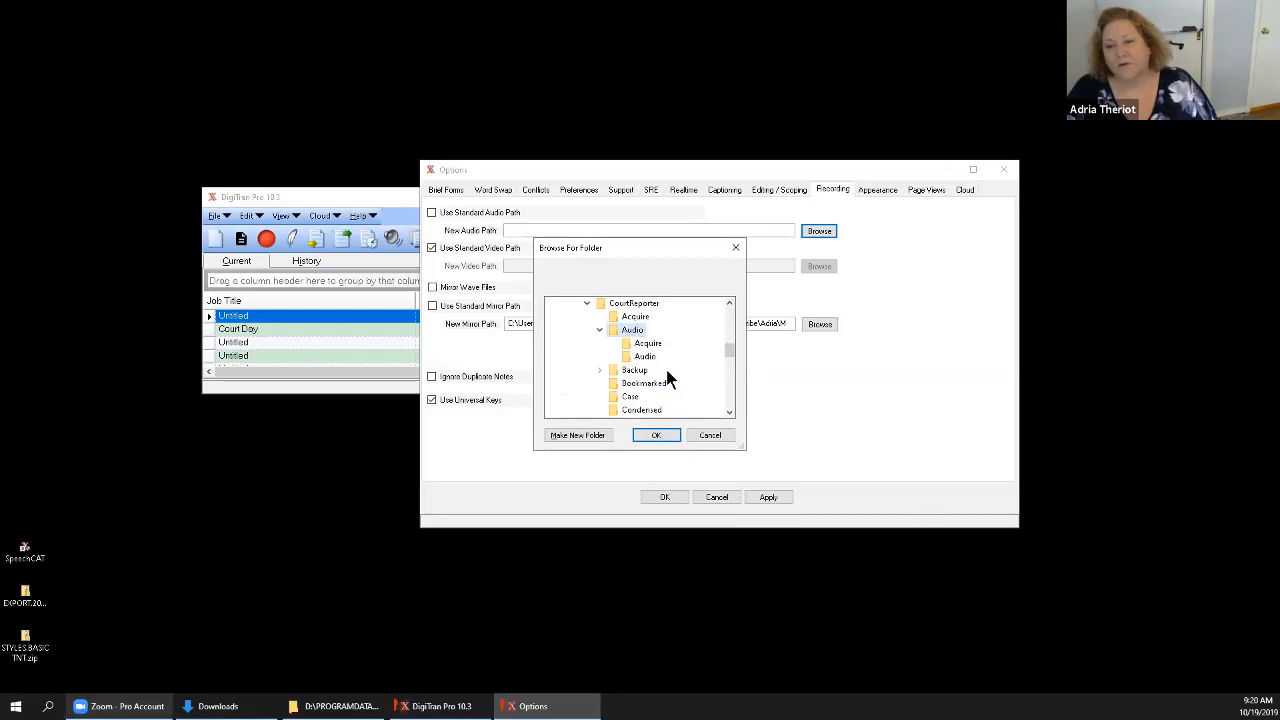
click(656, 434)
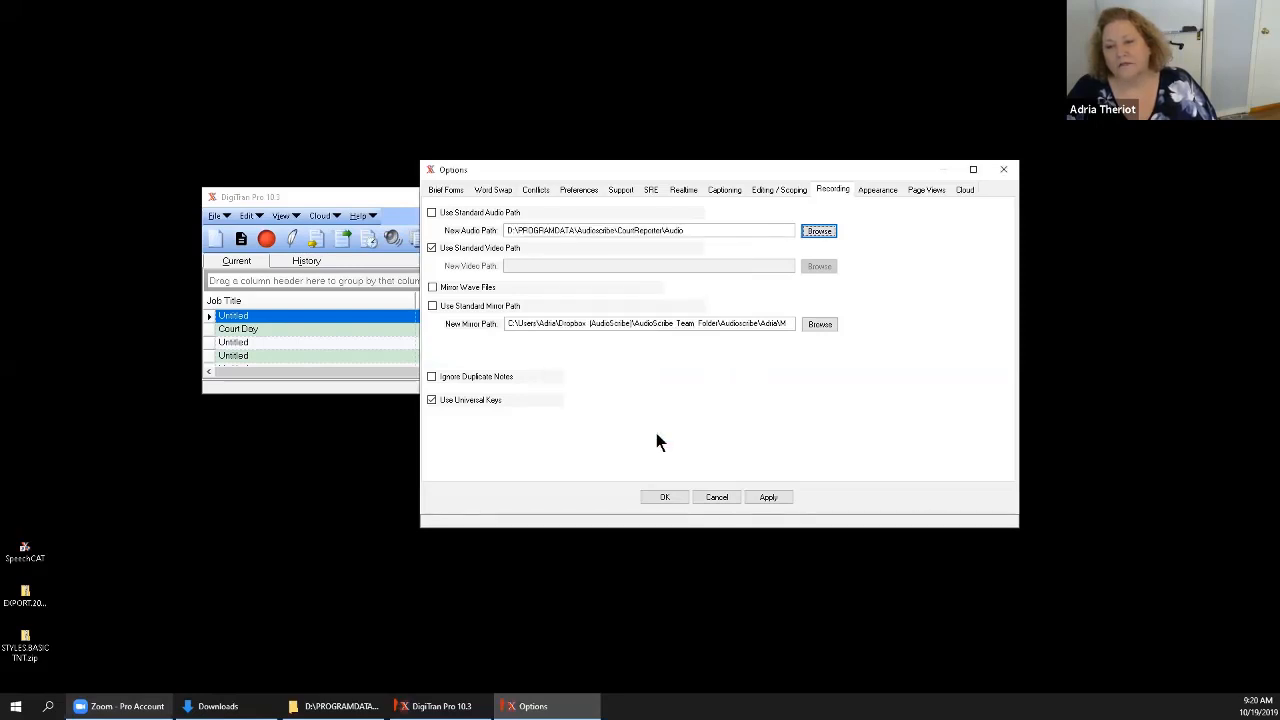
Apply the recording options, enlarge the job list window through the Record Time column, and narrow the Job Title column.
click(768, 497)
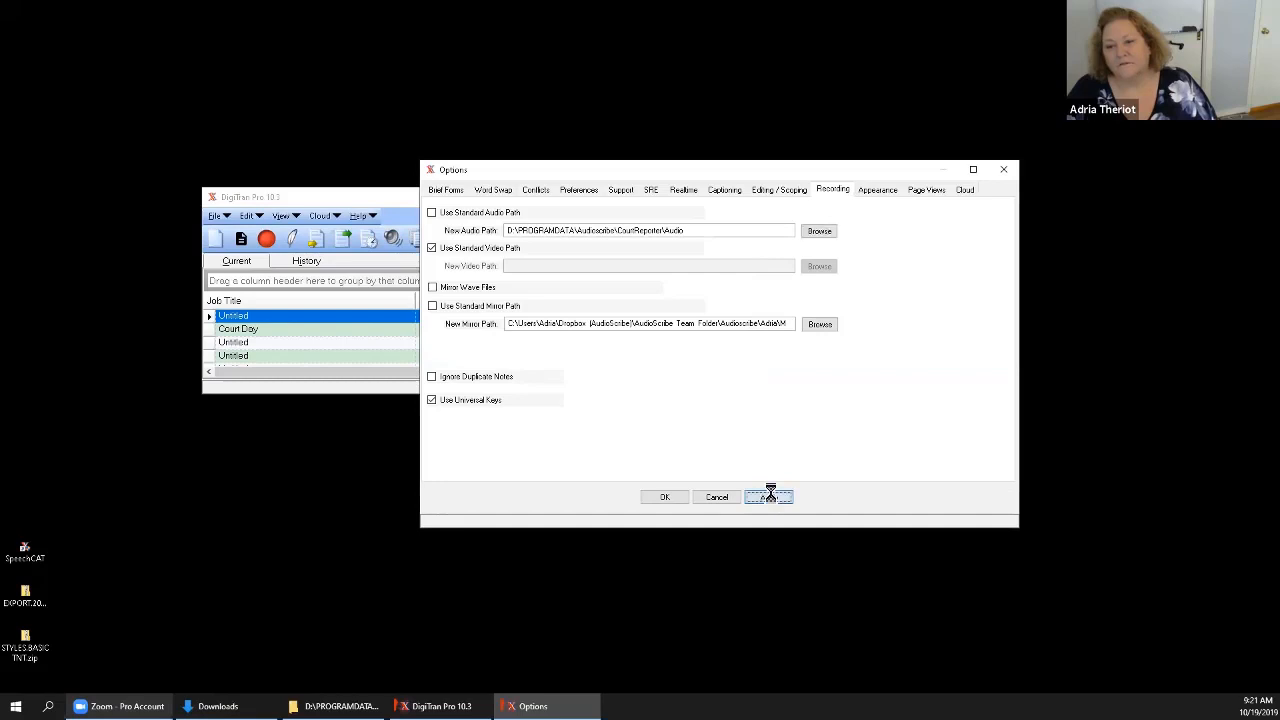
click(665, 497)
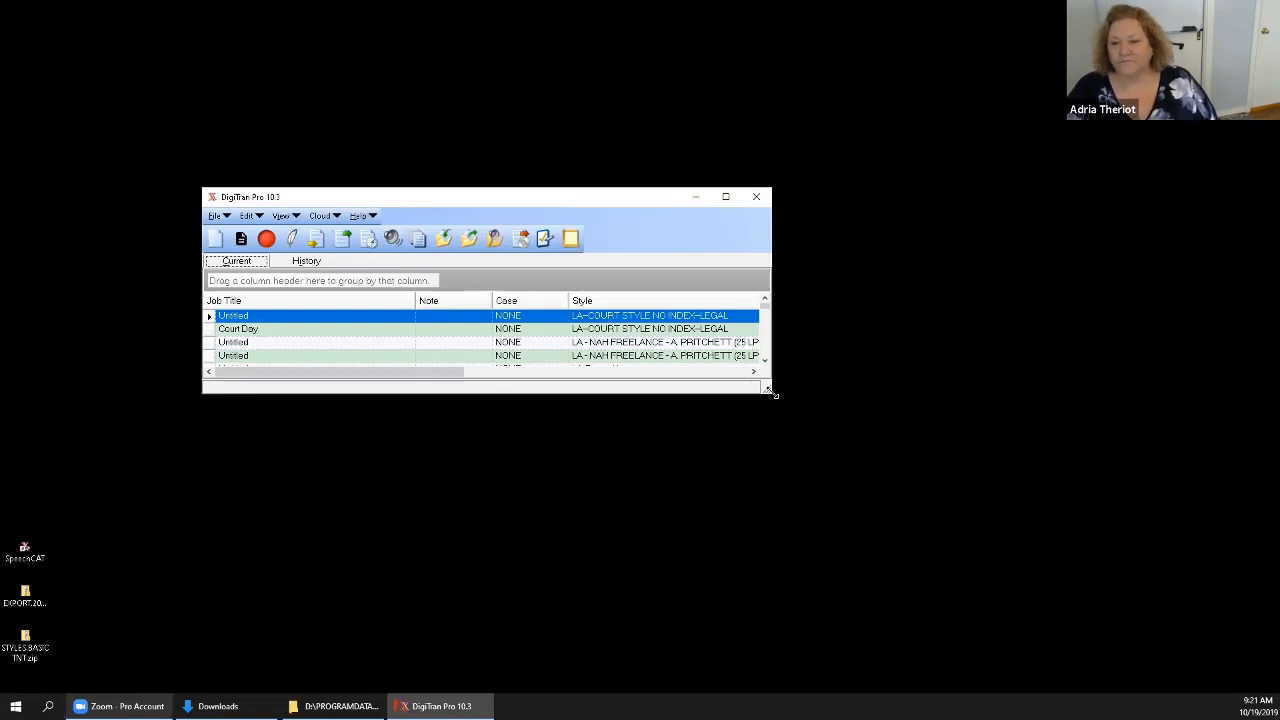
drag(773, 393, 1080, 535)
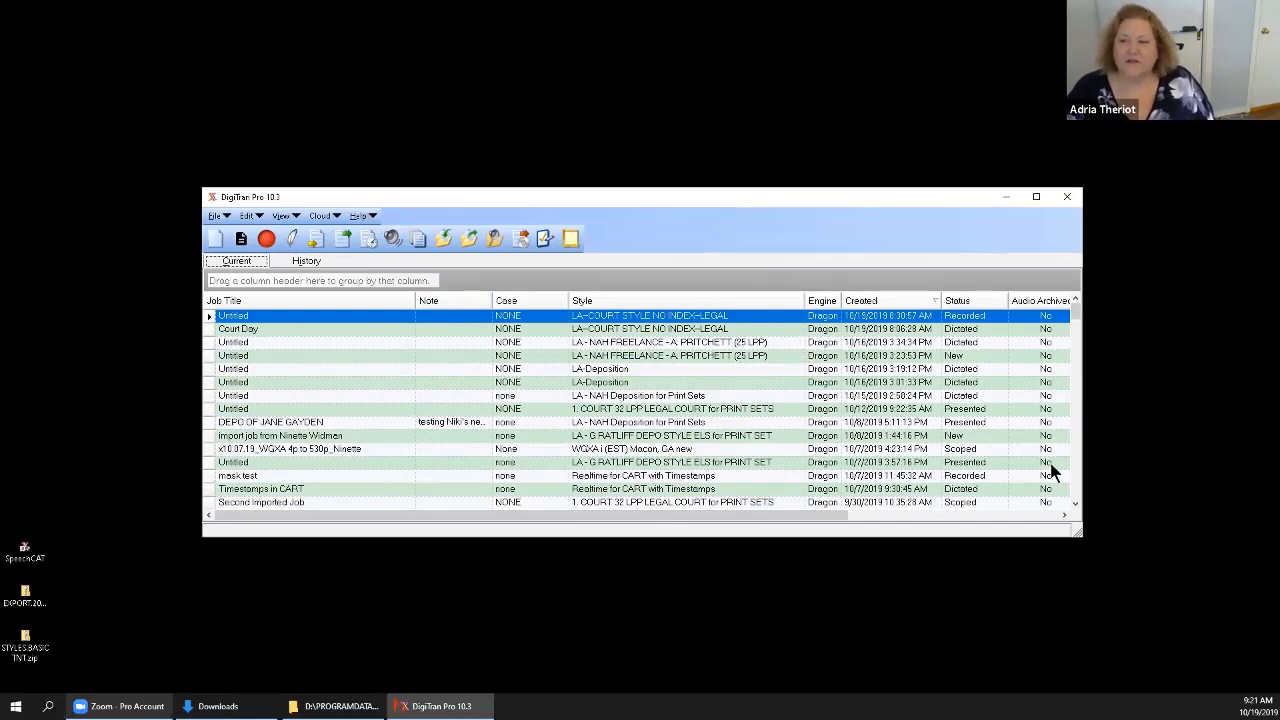
drag(1087, 456, 1231, 444)
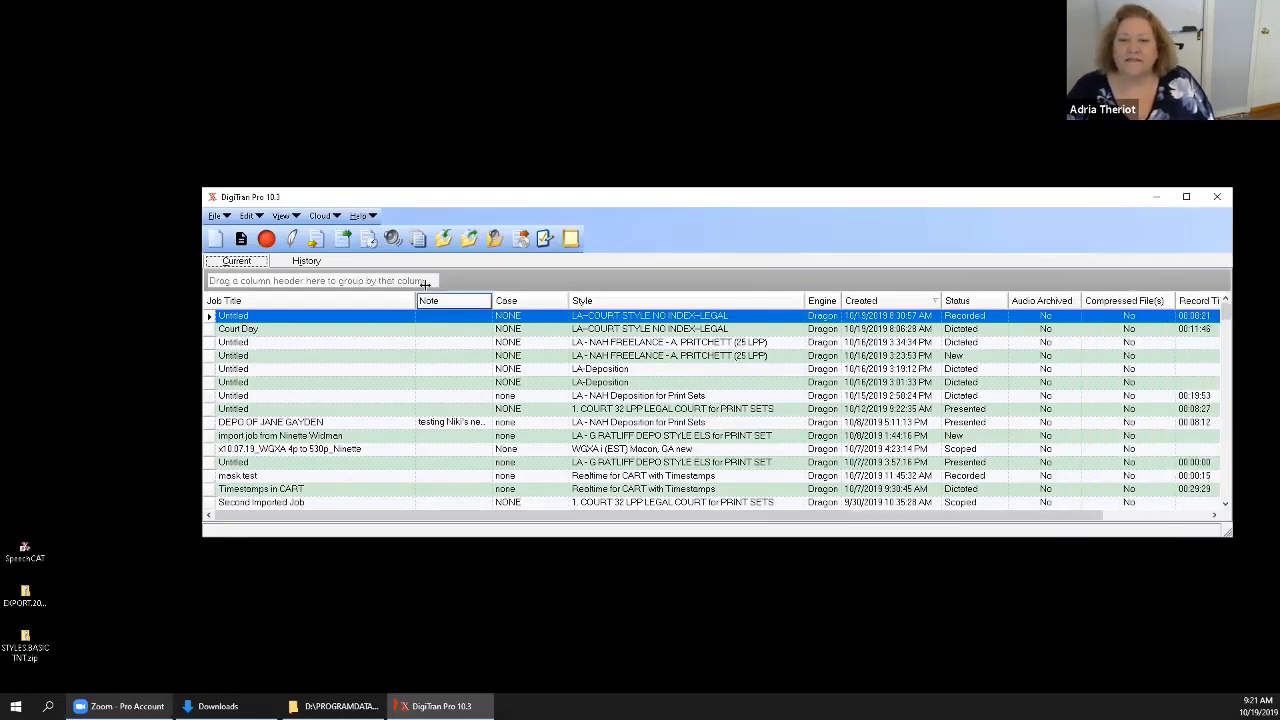
drag(416, 300, 380, 300)
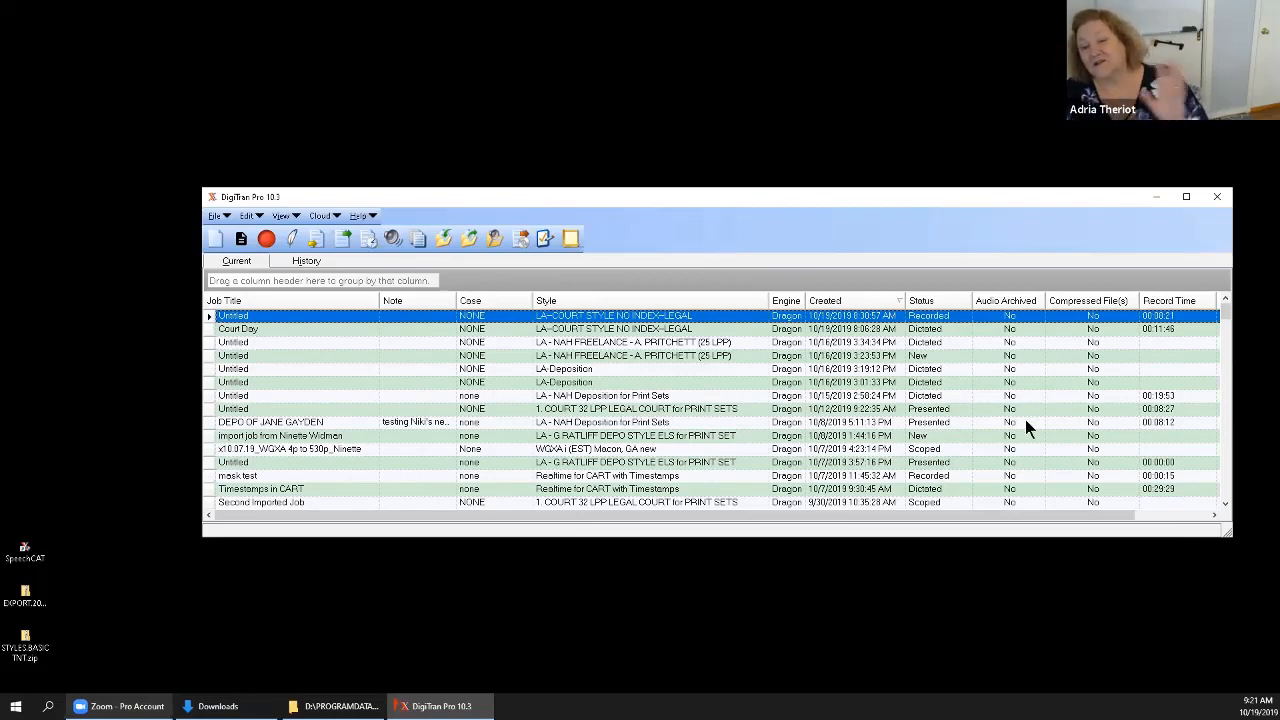
Restart DigiTran Pro and enlarge its window until the job list shows the columns through Version.
click(1216, 197)
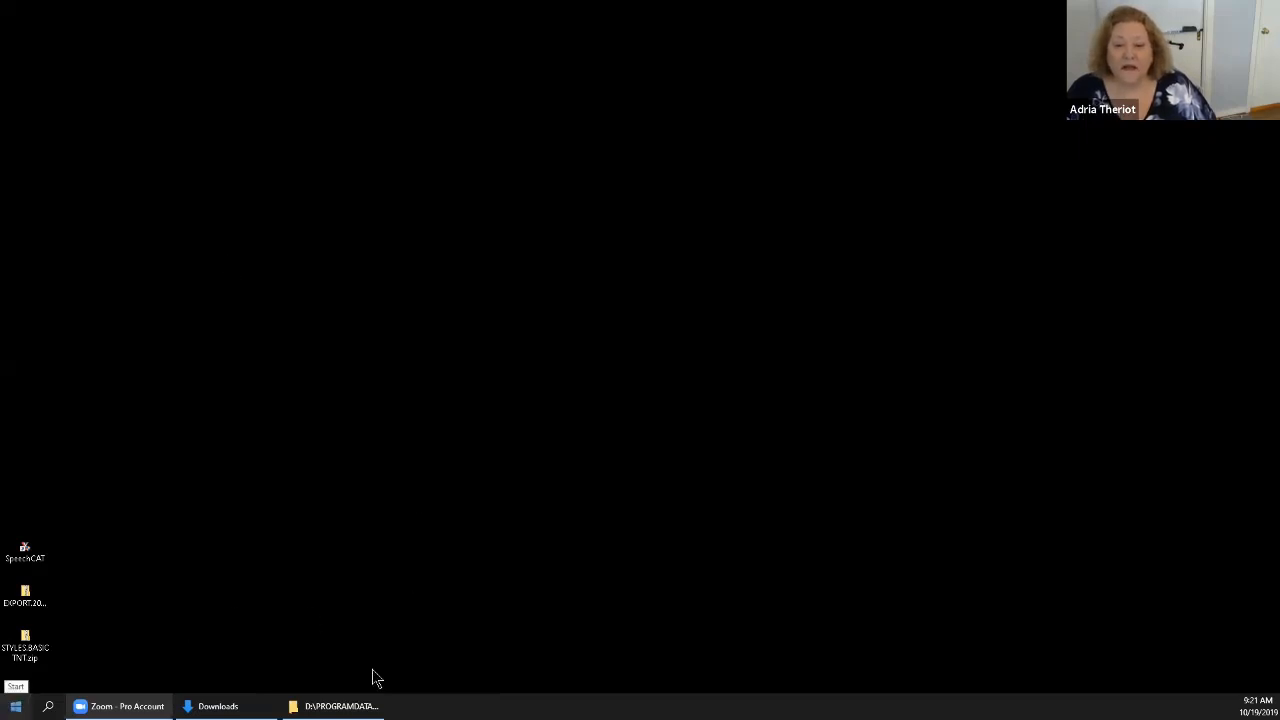
key(super)
click(612, 575)
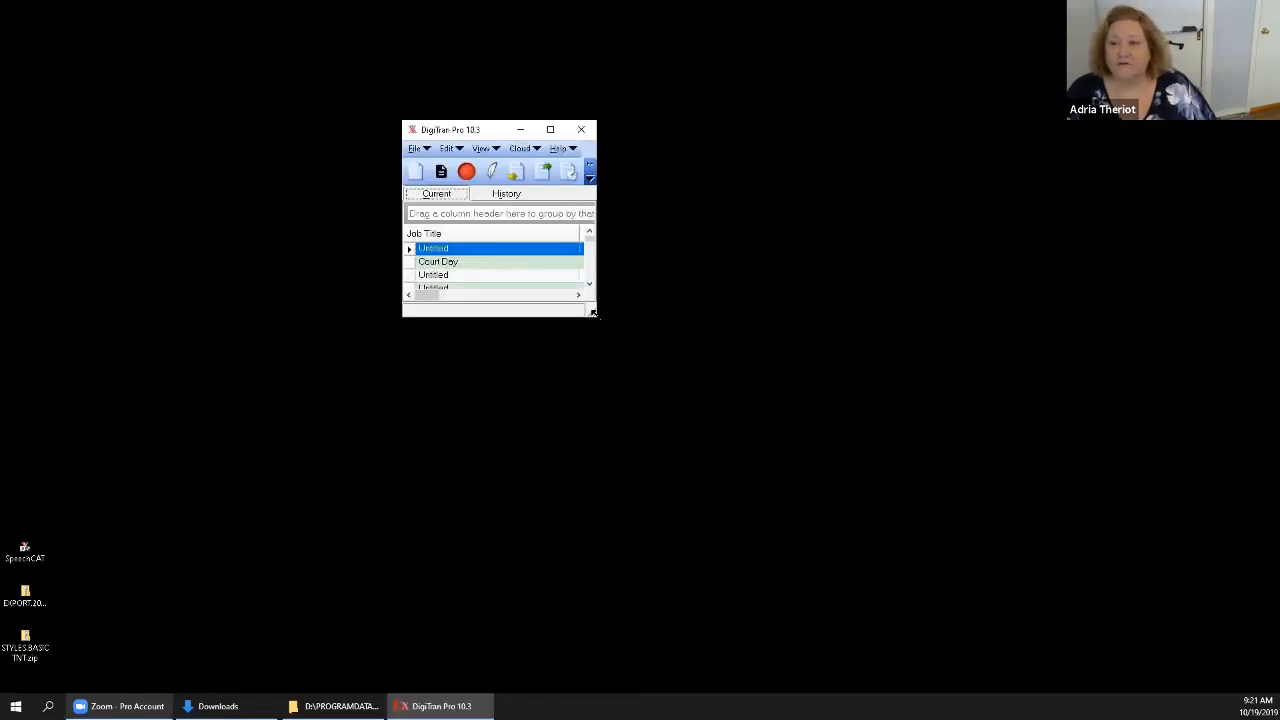
drag(593, 313, 1214, 565)
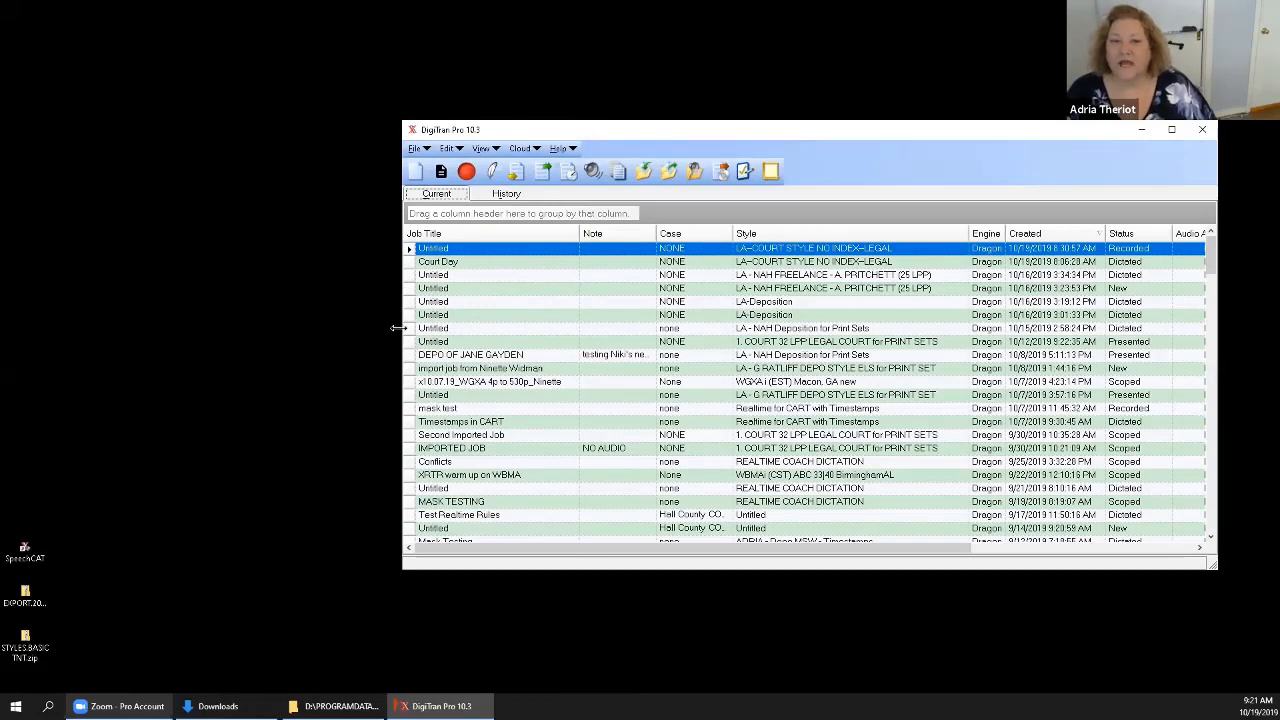
drag(398, 328, 141, 328)
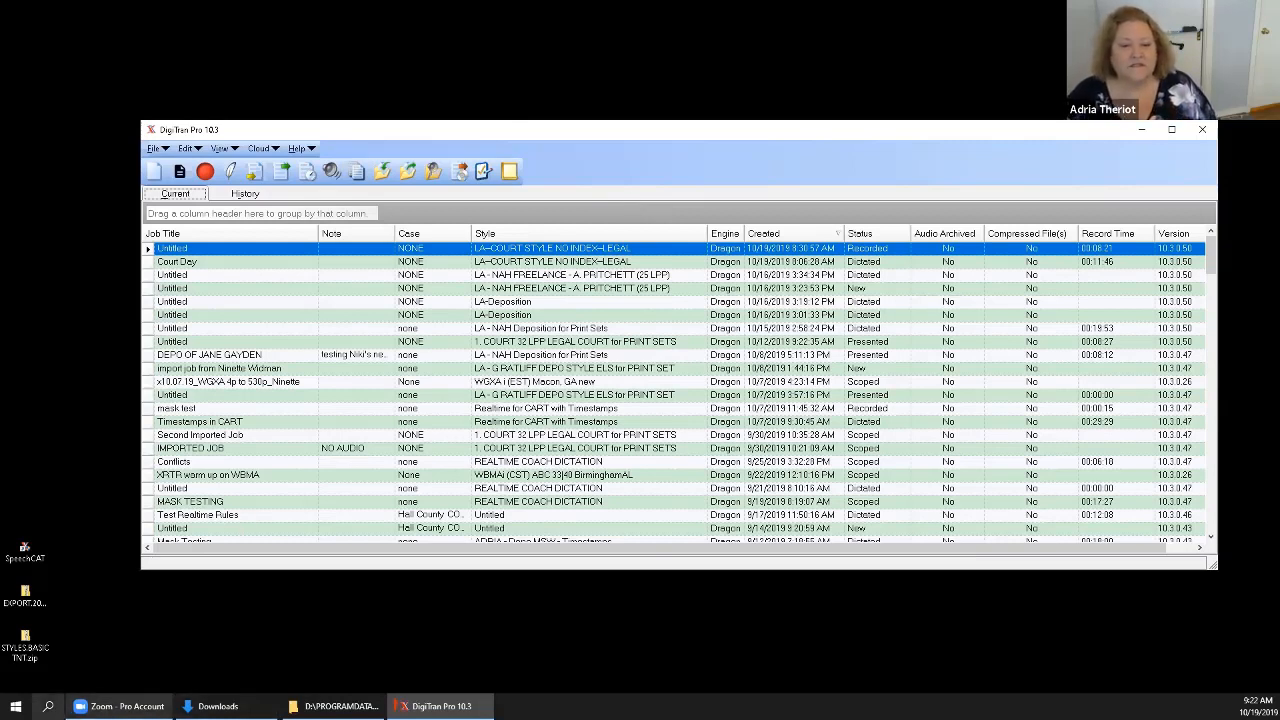
Open Windows Settings and go to the Devices category.
click(16, 706)
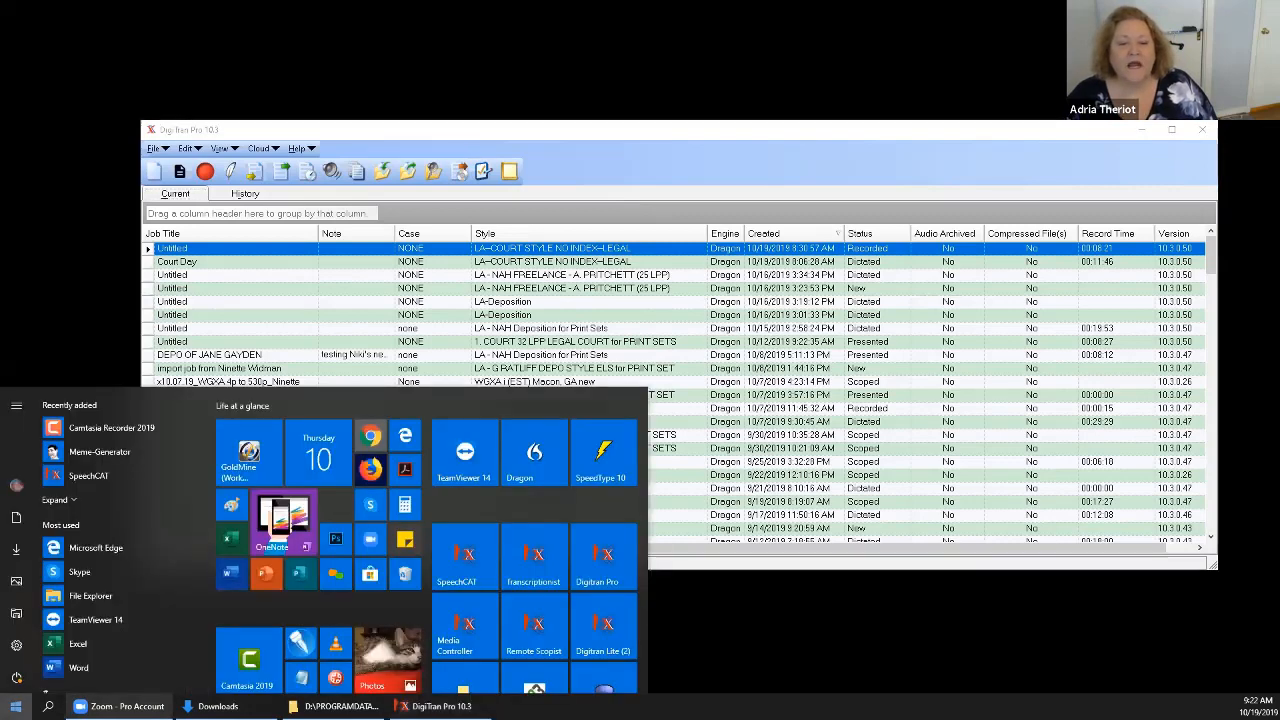
click(48, 706)
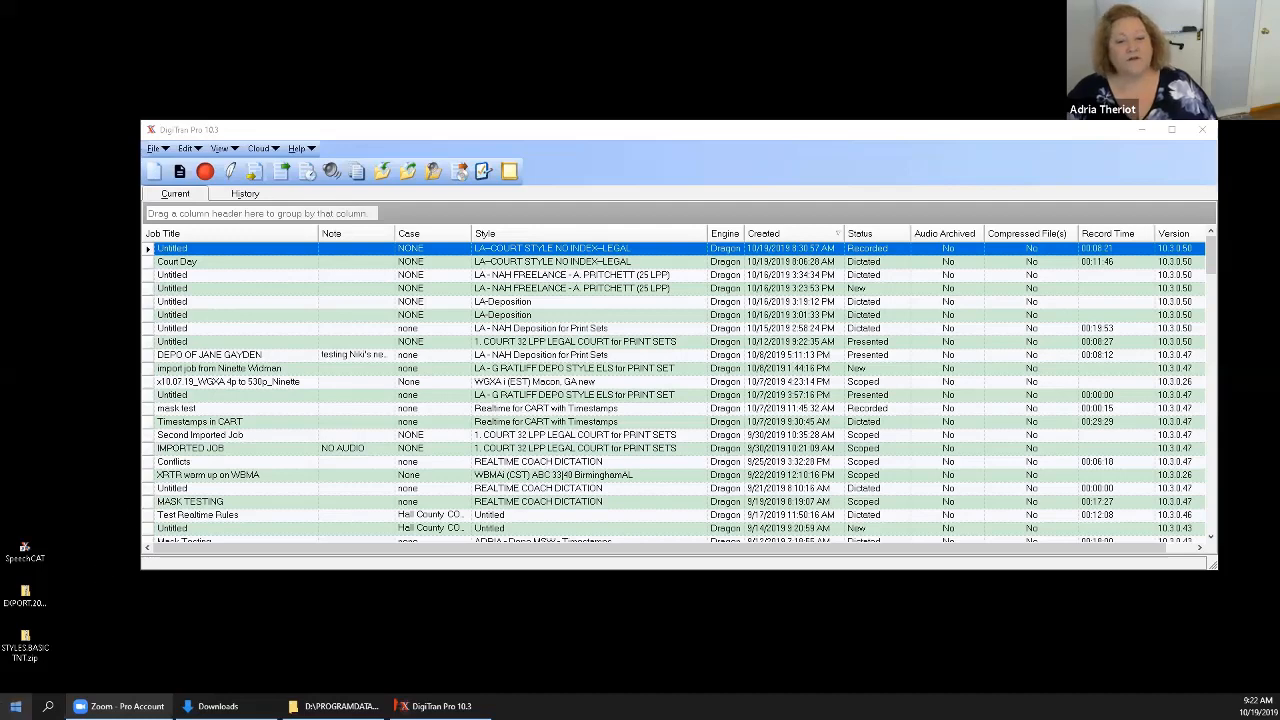
key(super)
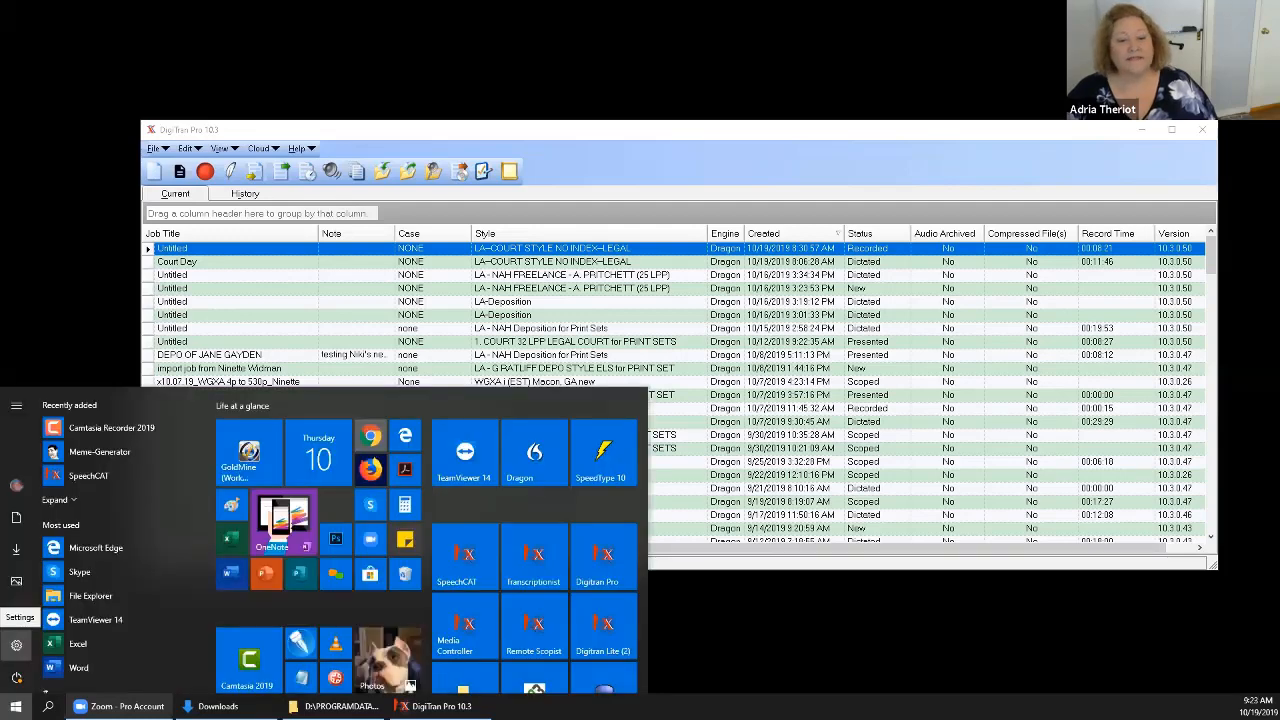
click(16, 645)
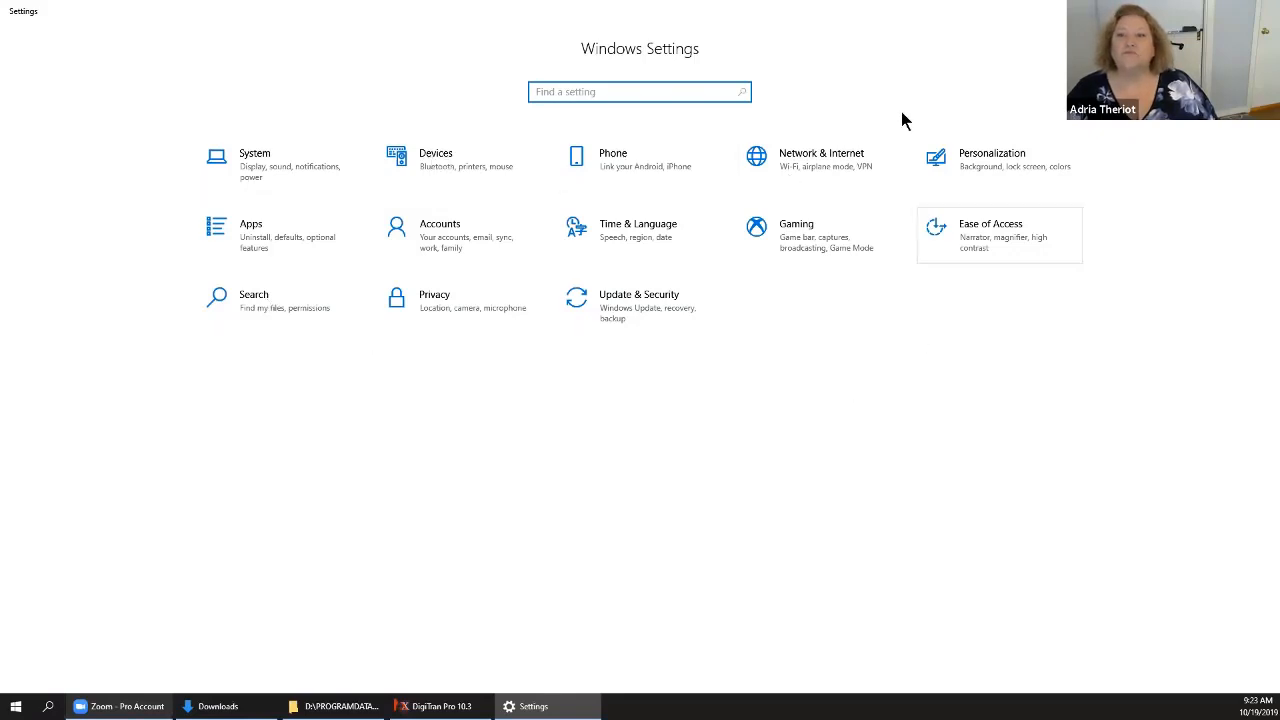
click(445, 167)
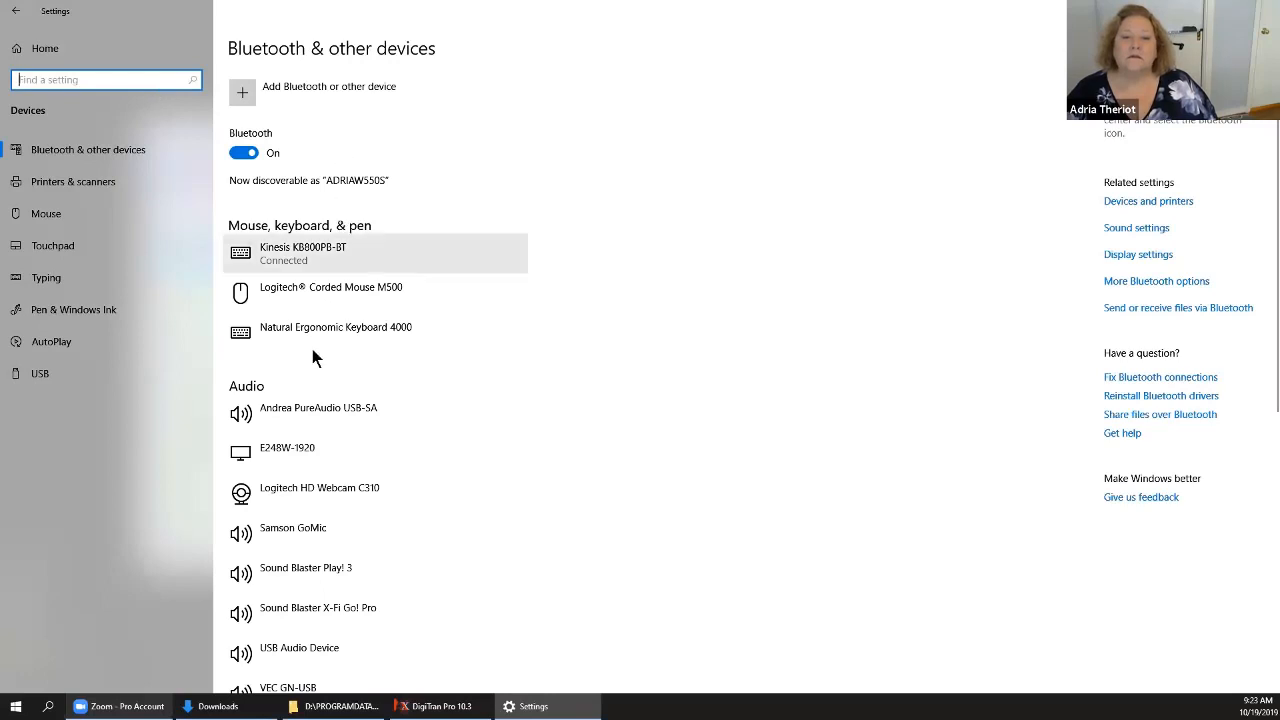
click(137, 80)
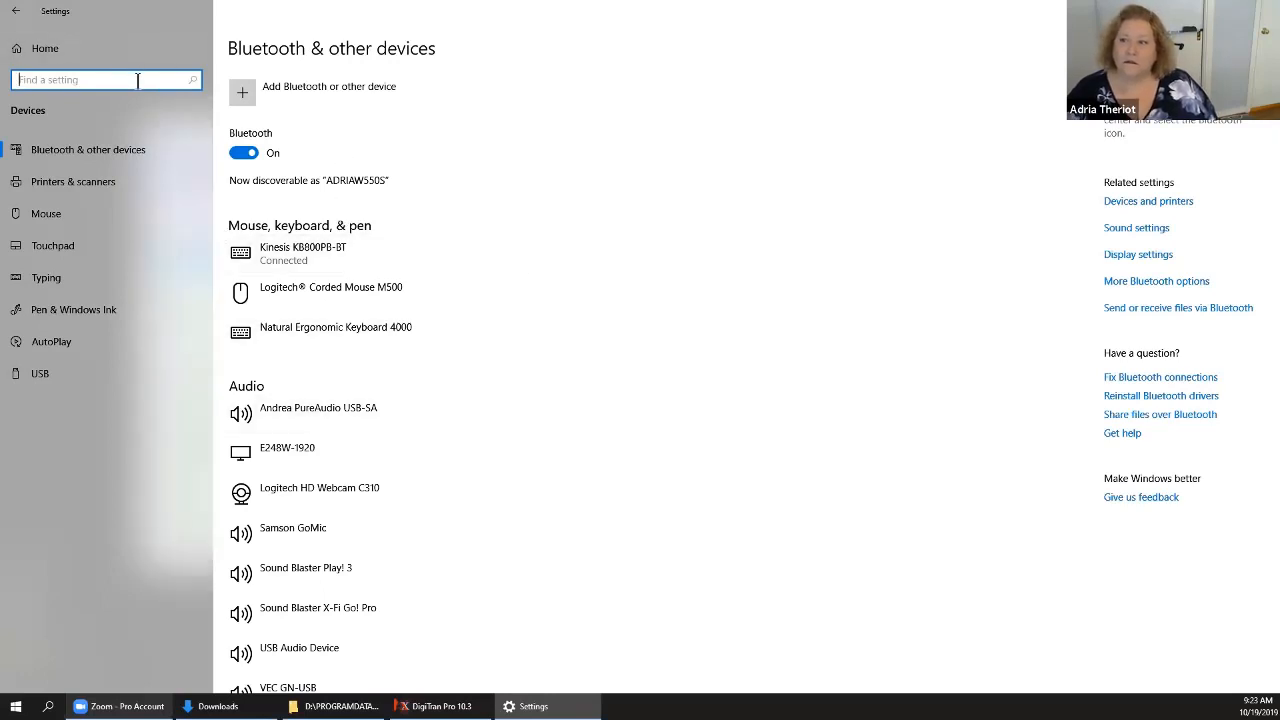
click(1131, 205)
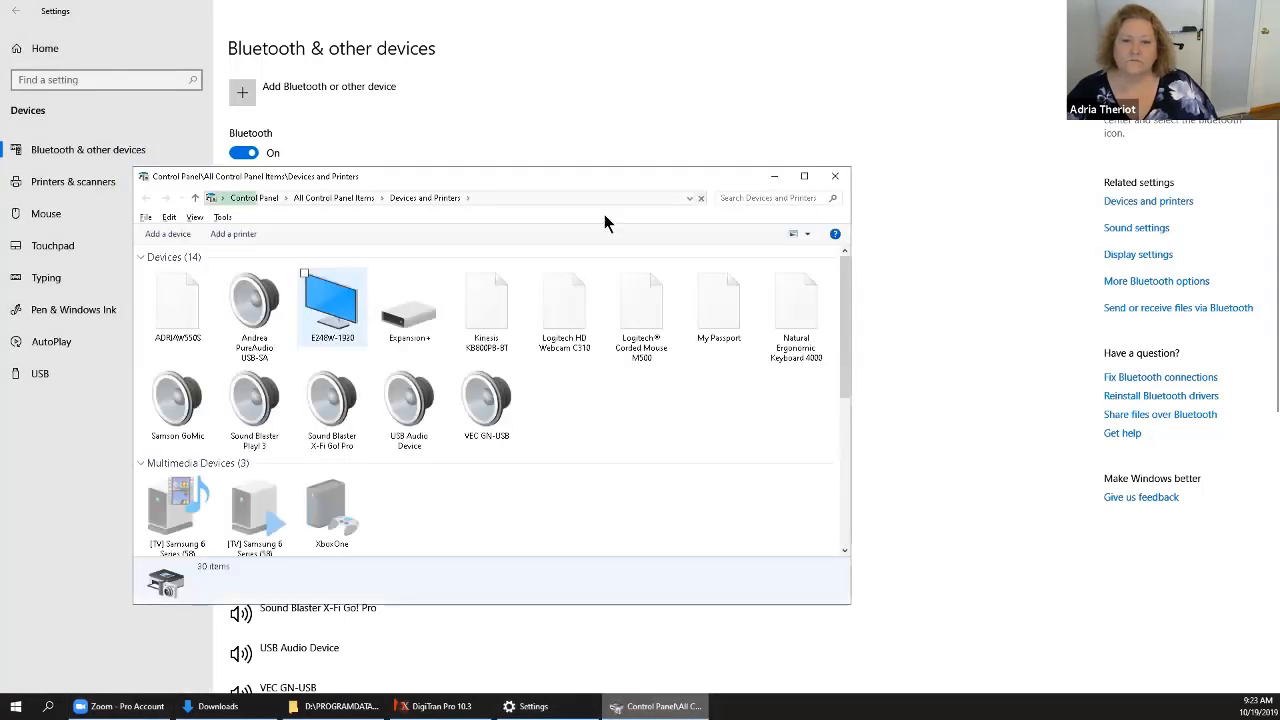
click(835, 176)
Search the Windows settings for "device manager" and open Device Manager.
click(125, 85)
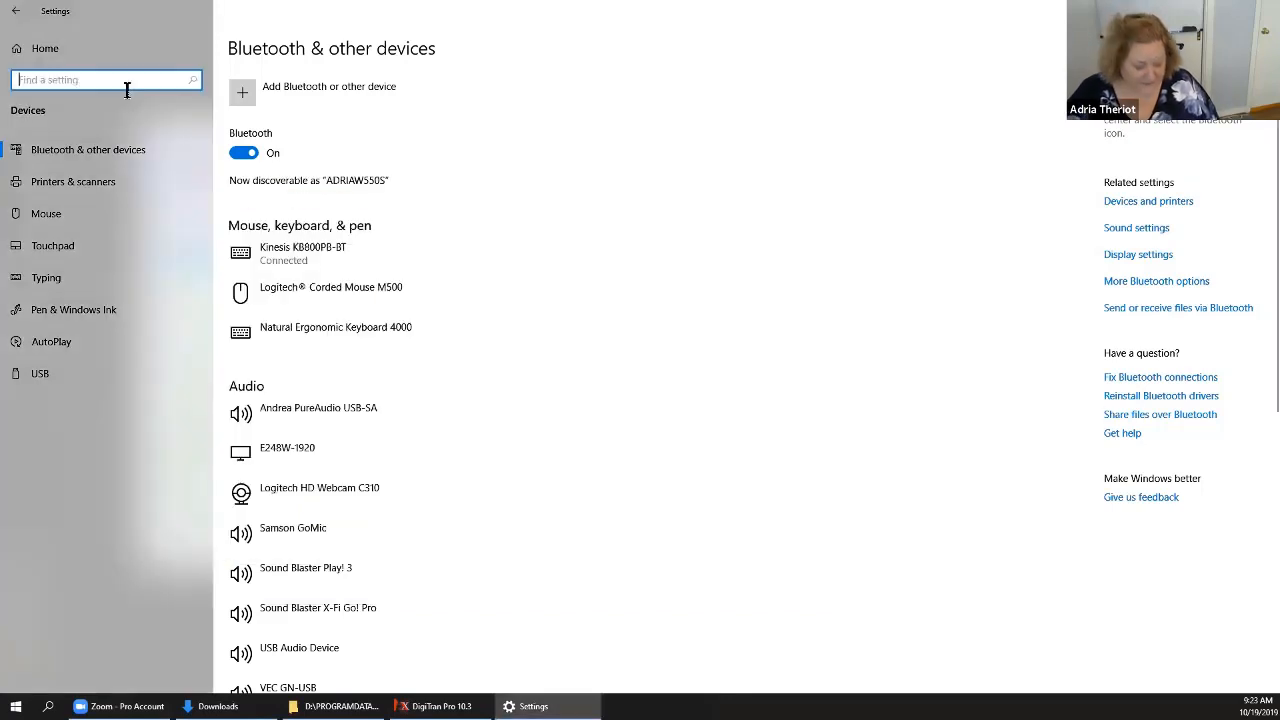
text(d)
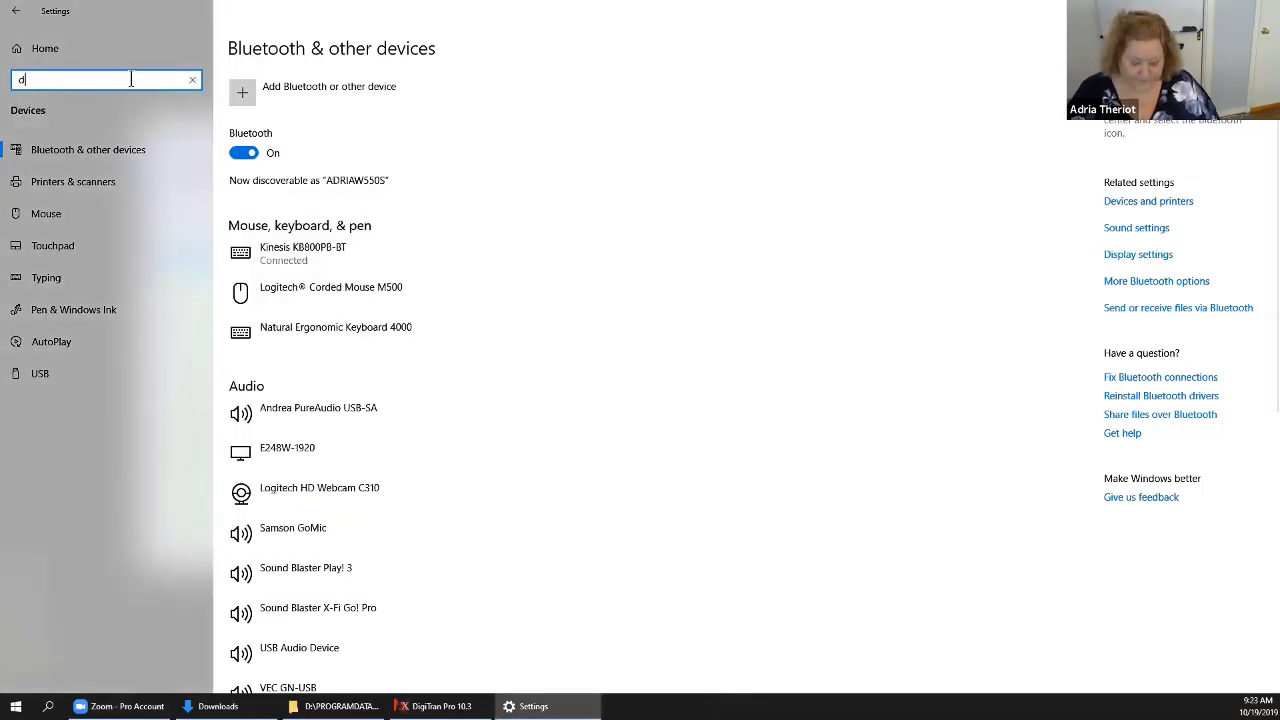
text(evice m)
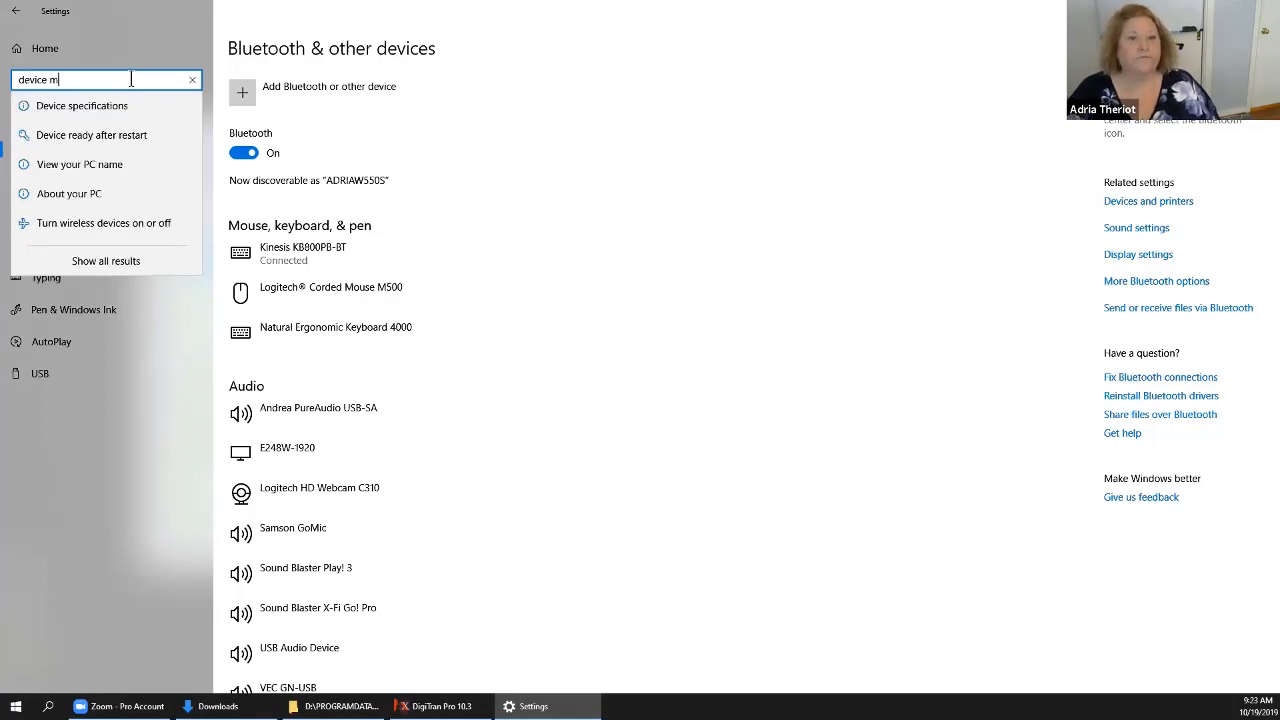
text(anager)
click(72, 106)
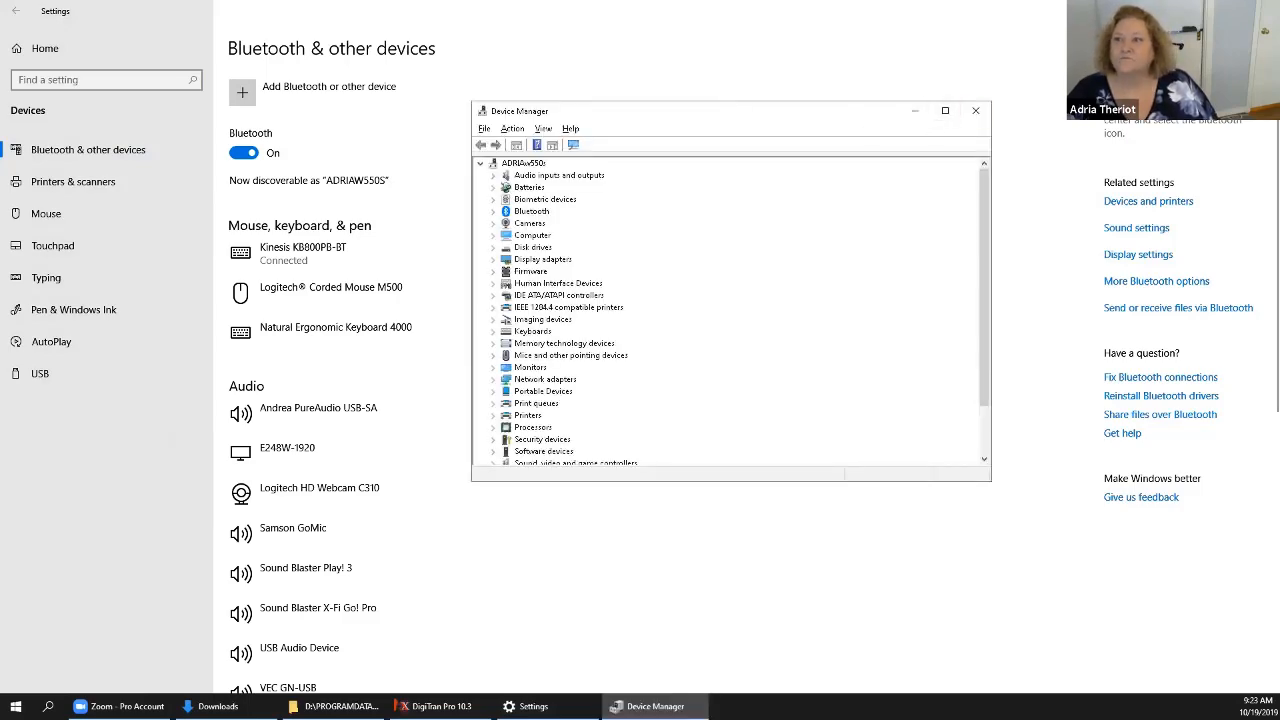
Minimize Settings, enlarge the Device Manager window and expand Universal Serial Bus controllers.
click(1203, 10)
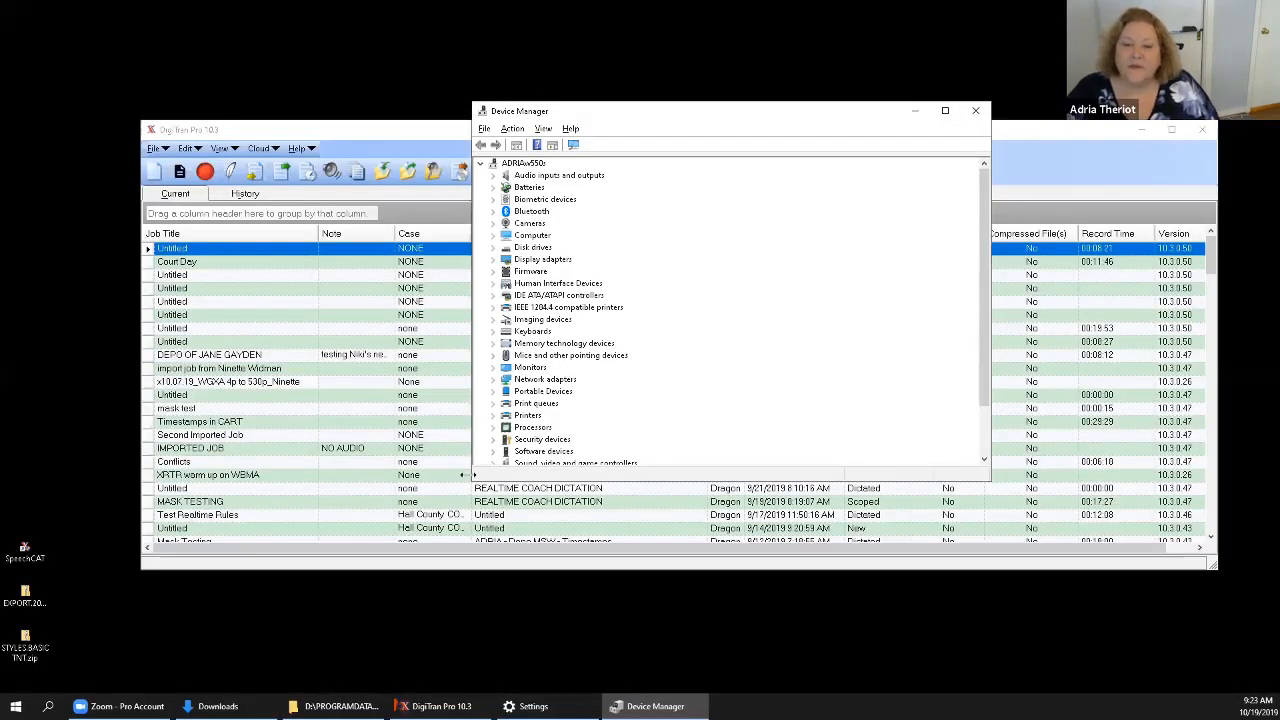
drag(470, 474, 270, 640)
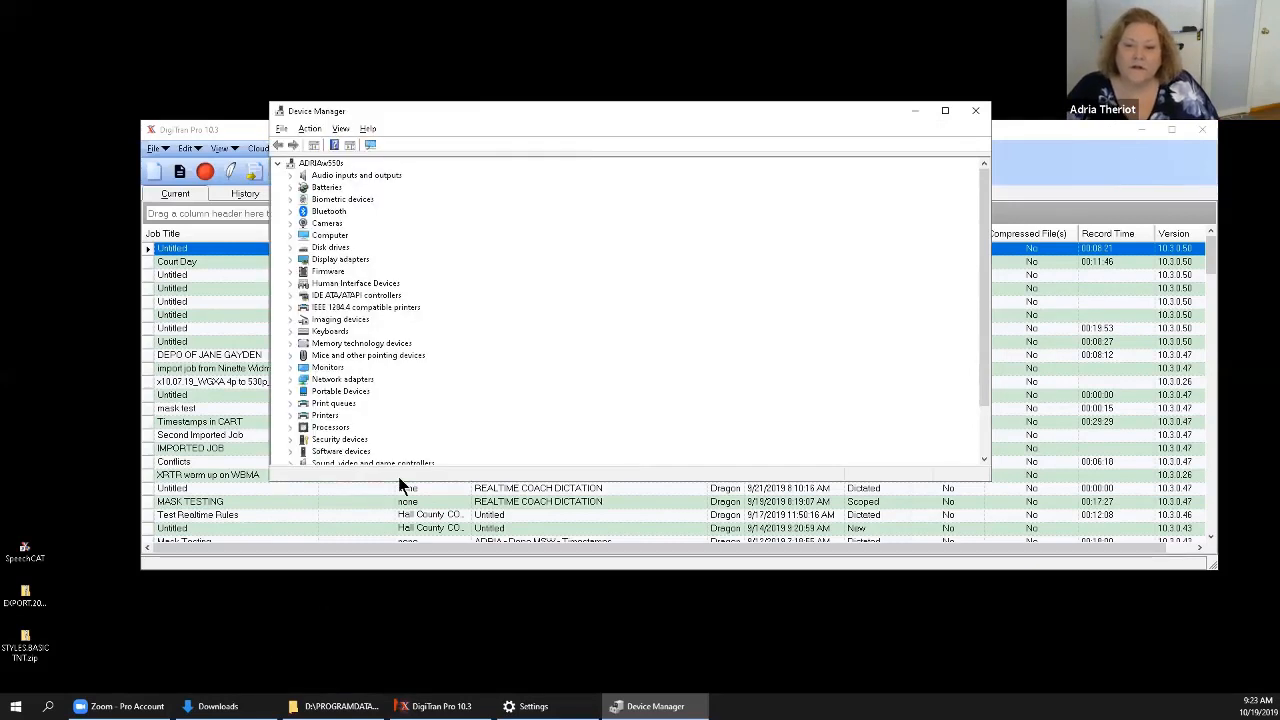
drag(403, 483, 401, 602)
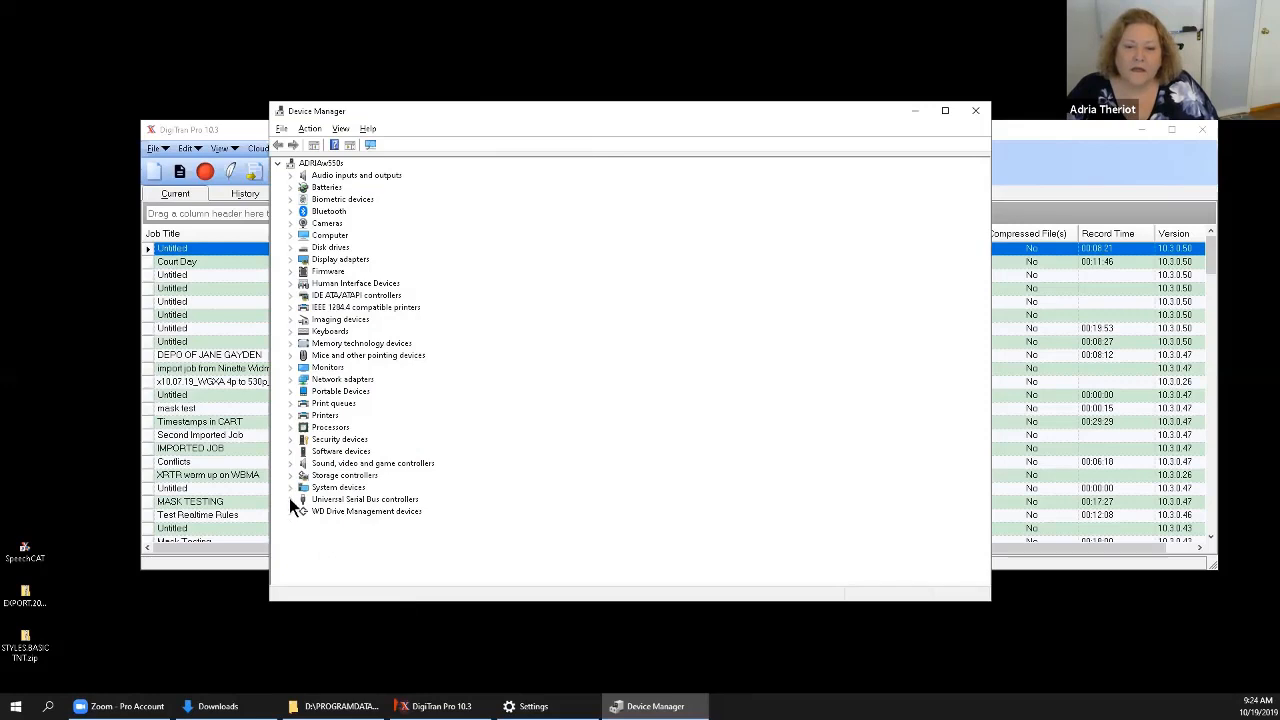
click(290, 499)
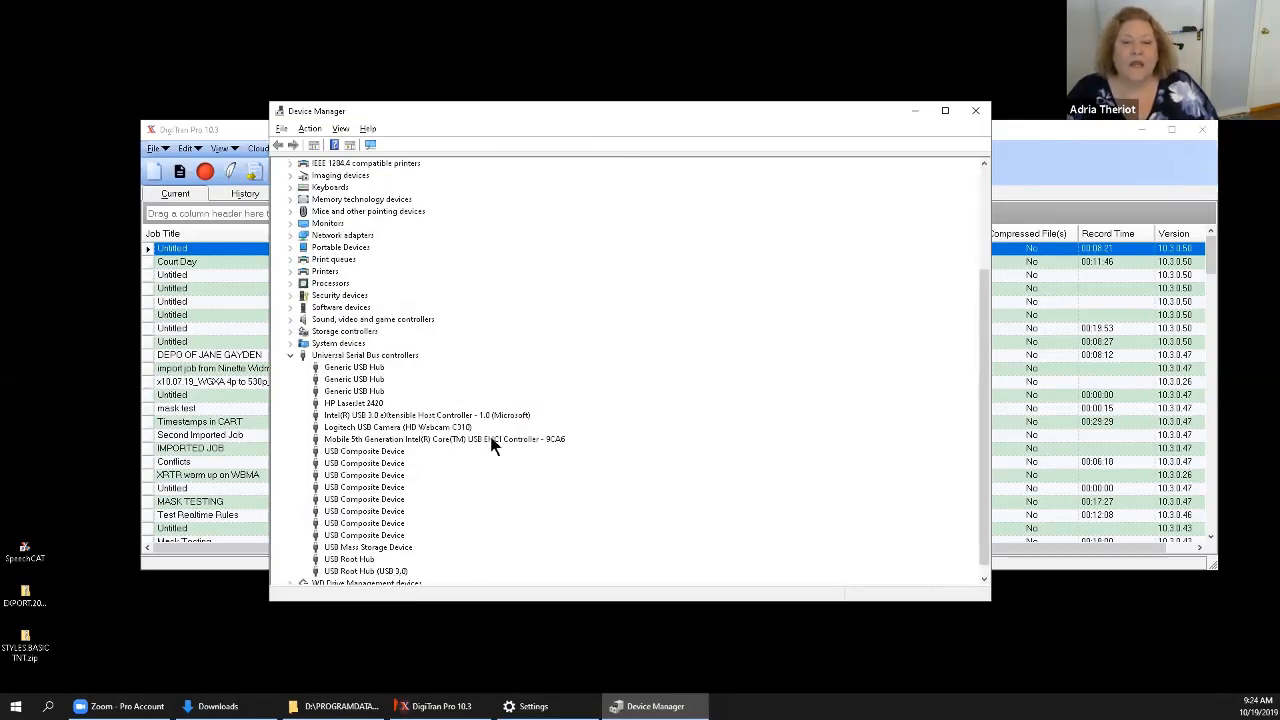
Check in the first Generic USB Hub's properties whether the computer may turn the device off to save power.
click(353, 368)
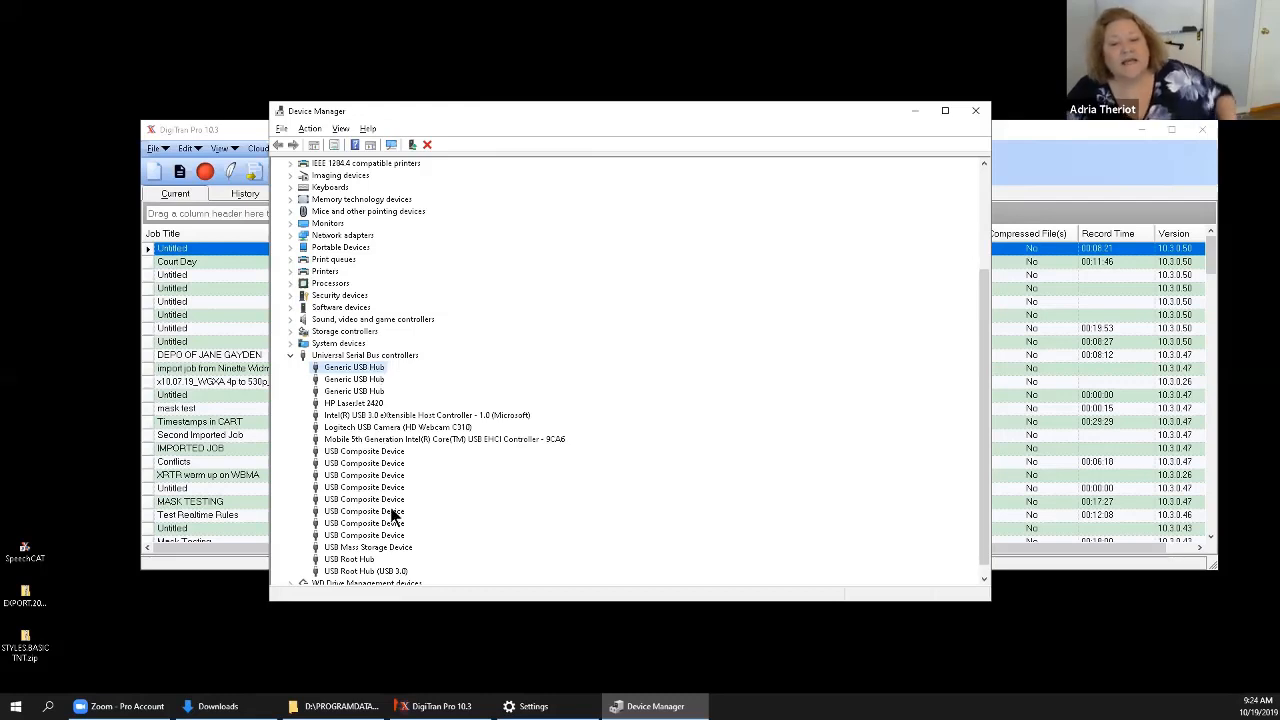
right_click(366, 369)
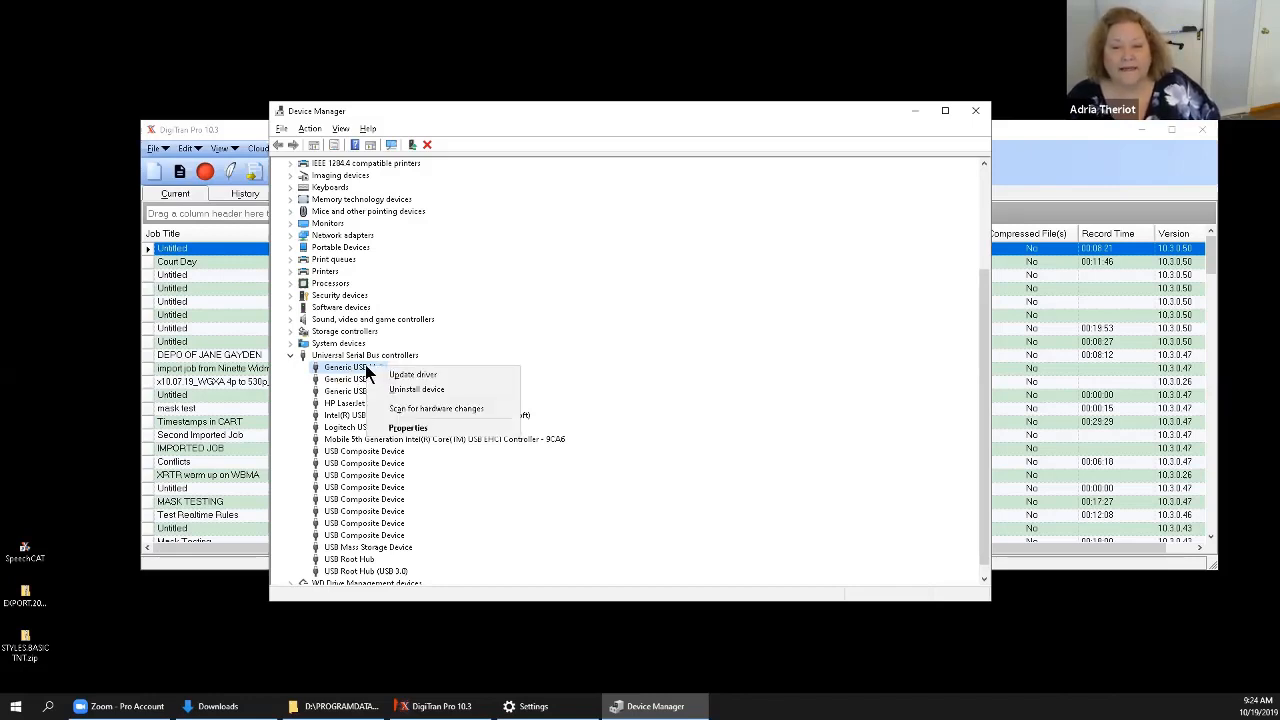
click(409, 428)
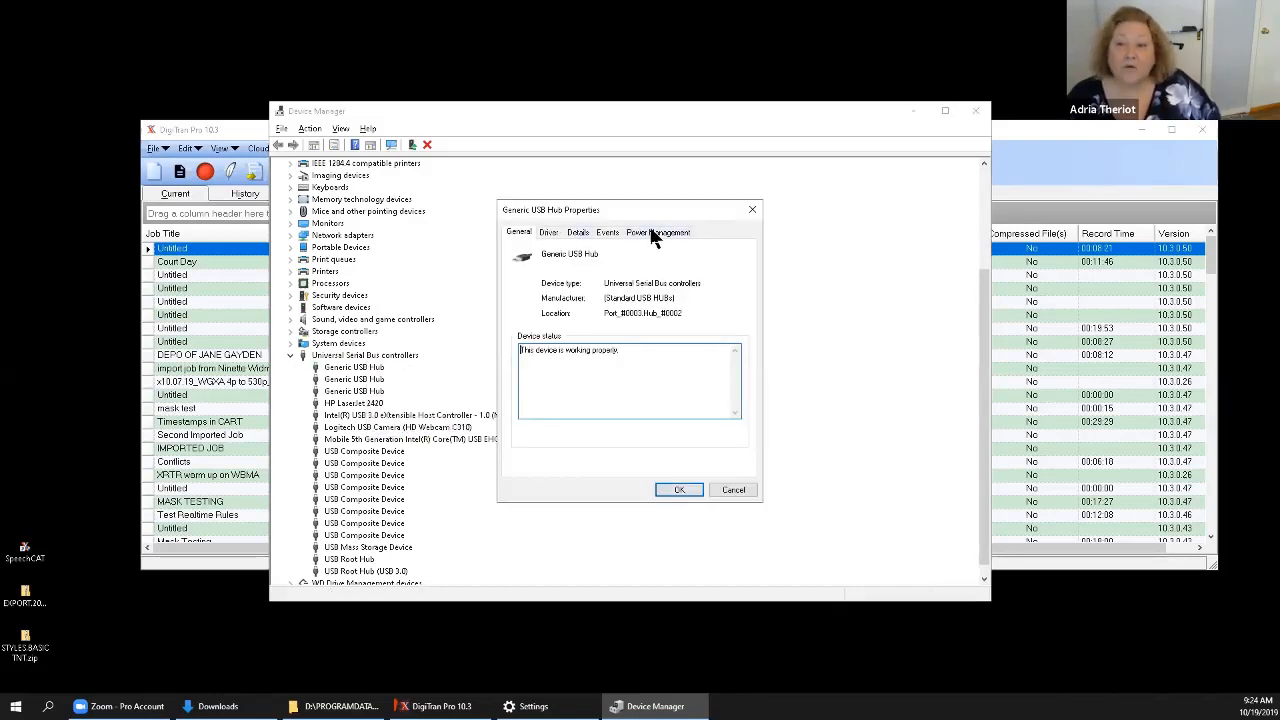
click(652, 233)
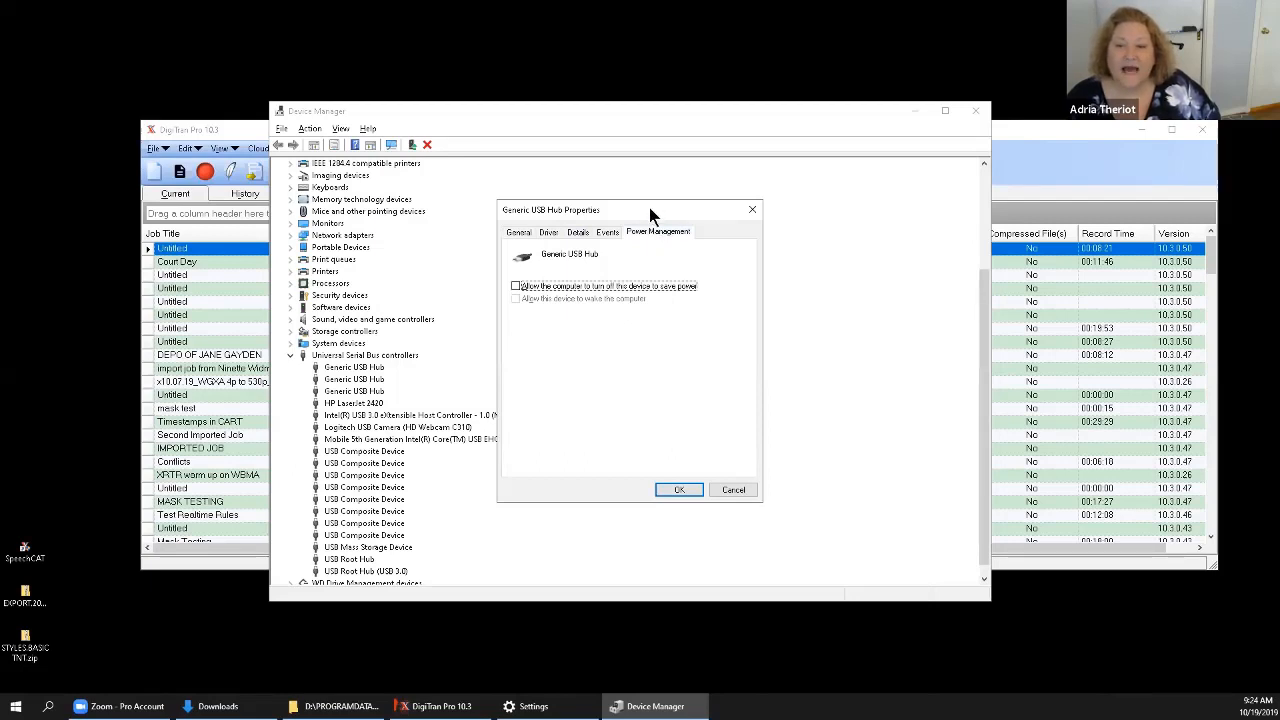
drag(649, 210, 685, 295)
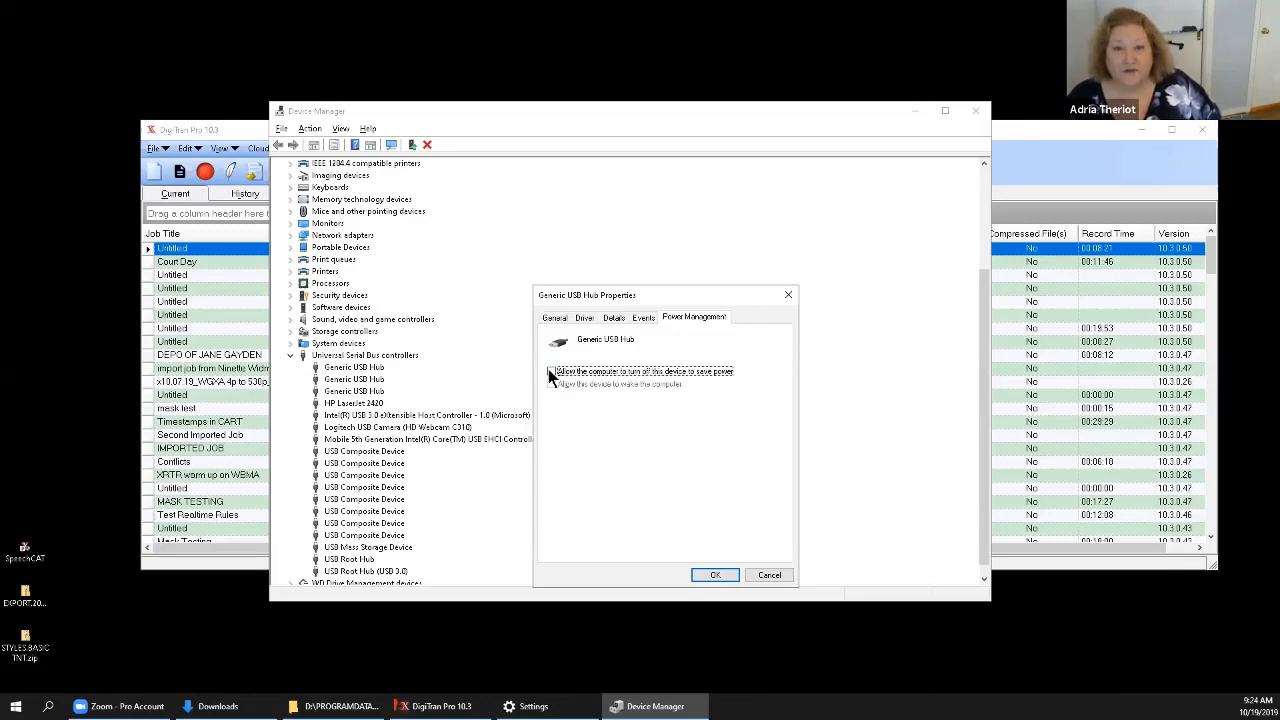
click(710, 574)
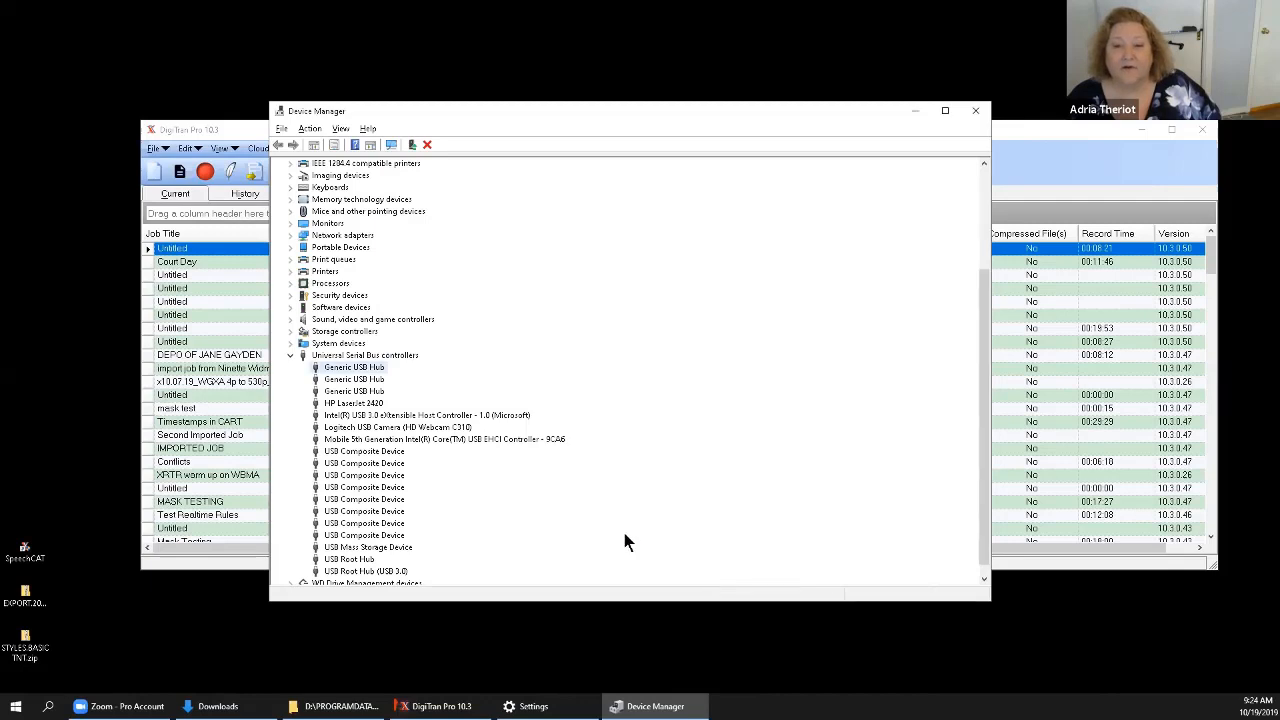
Check the power-saving turn-off option of the second Generic USB Hub and close its properties.
right_click(380, 380)
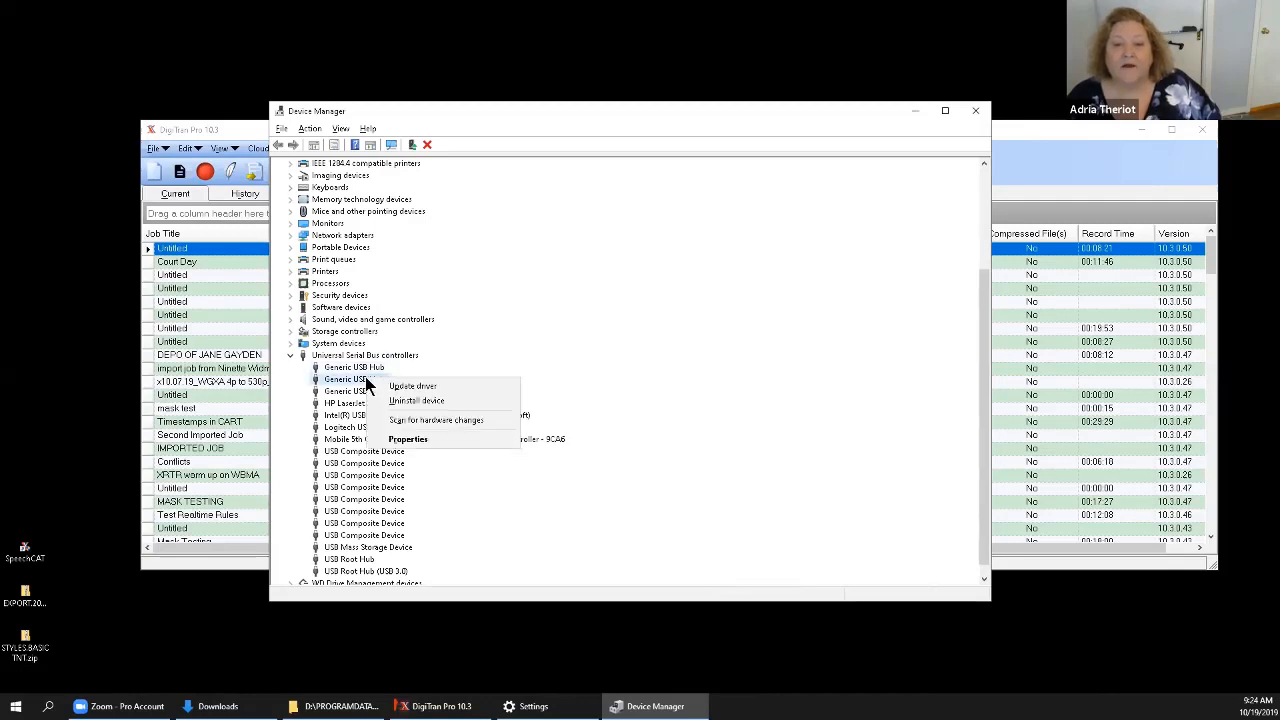
click(409, 438)
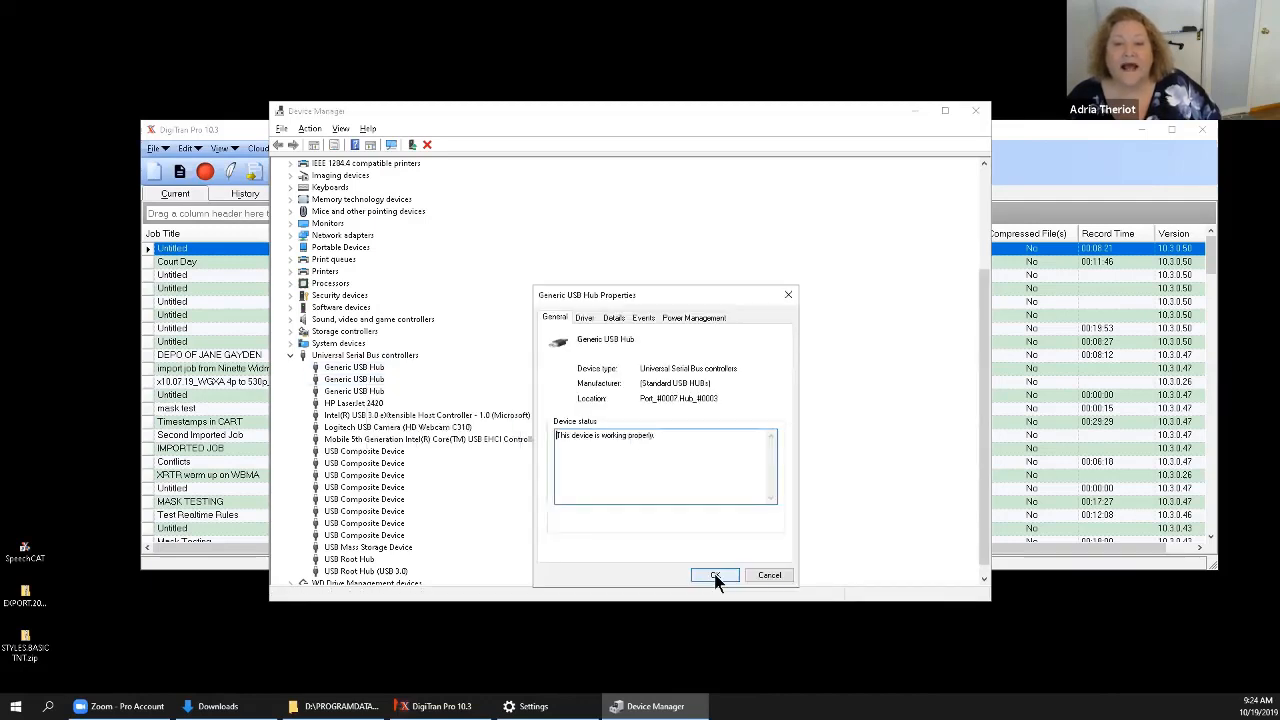
click(694, 317)
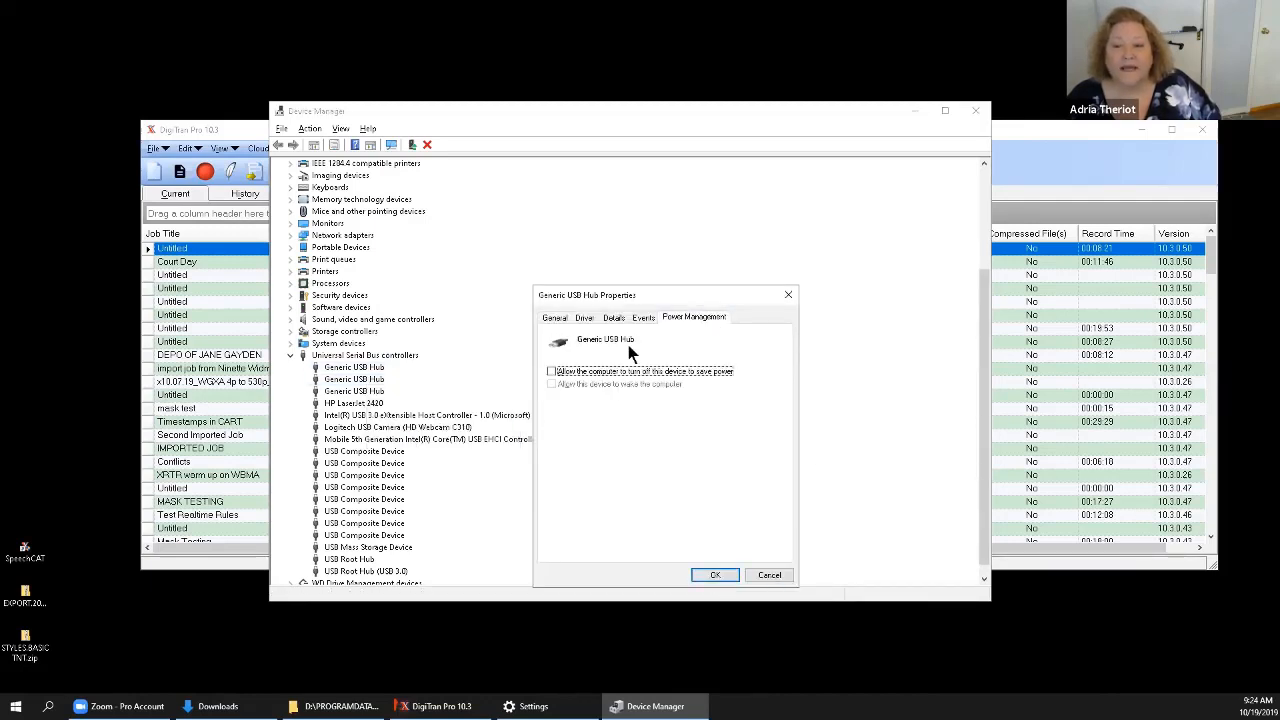
click(712, 575)
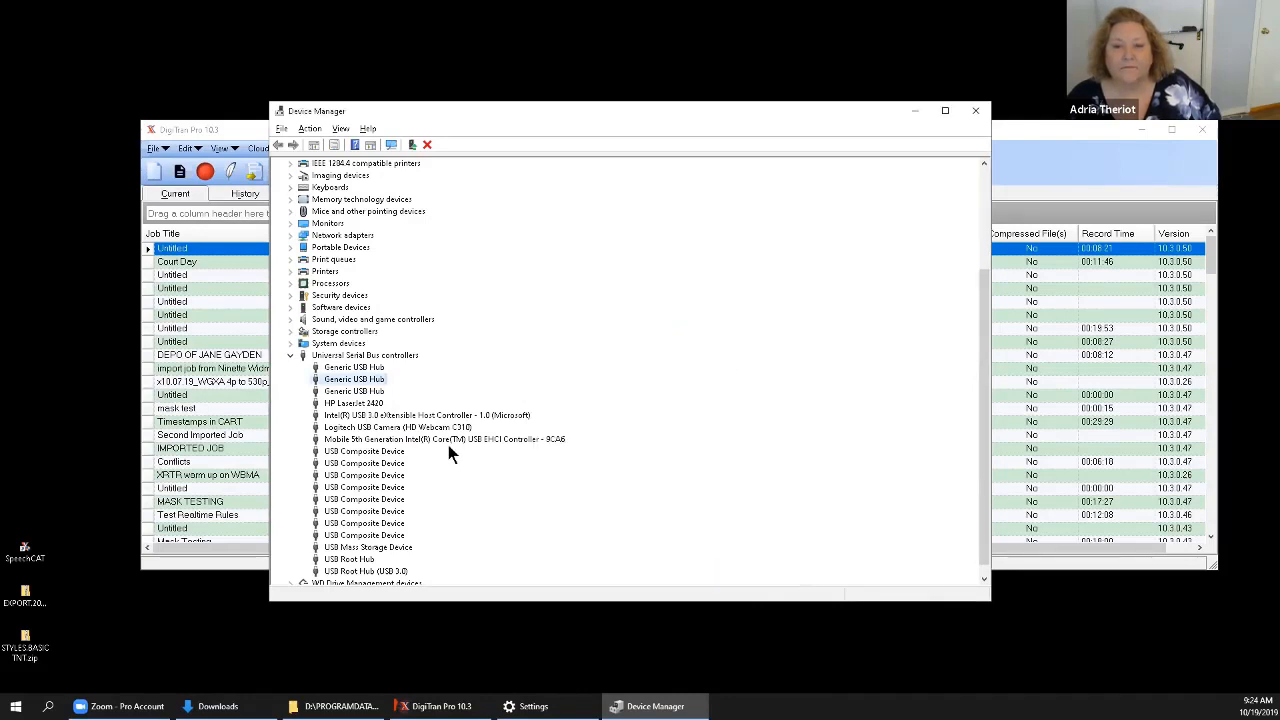
Check in the third Generic USB Hub's properties whether the computer may turn the device off to save power.
right_click(376, 391)
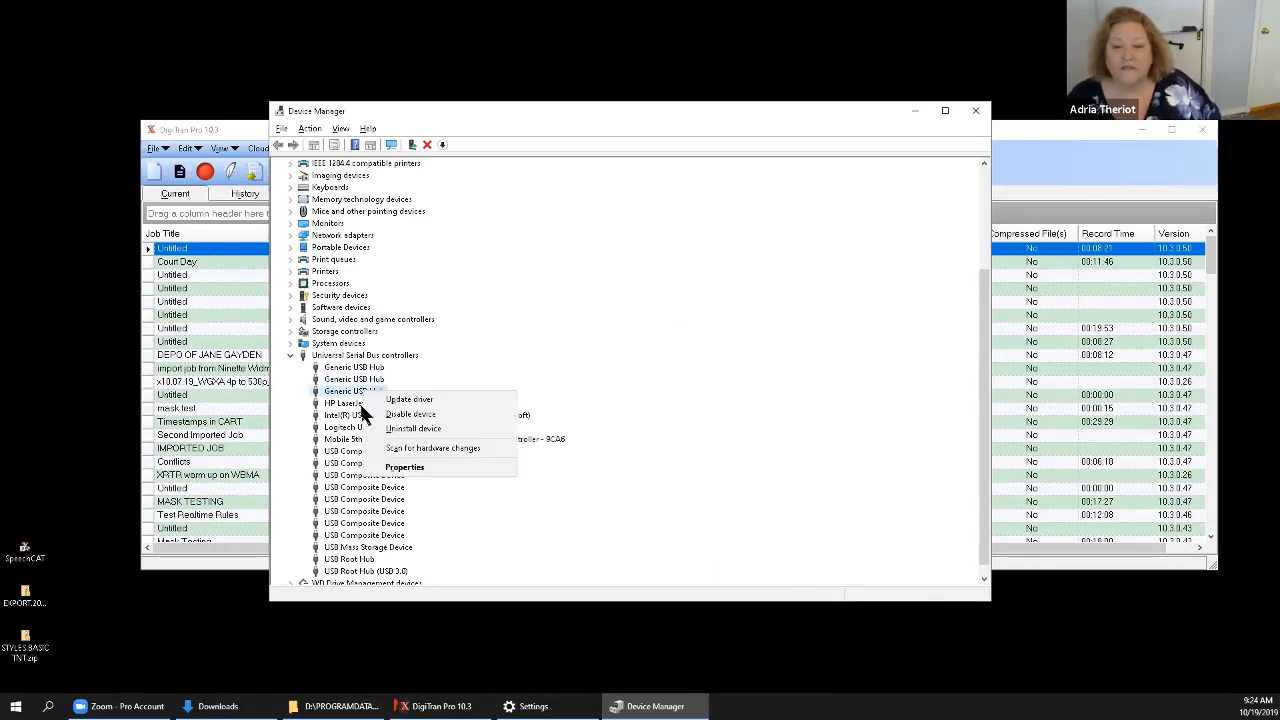
click(400, 467)
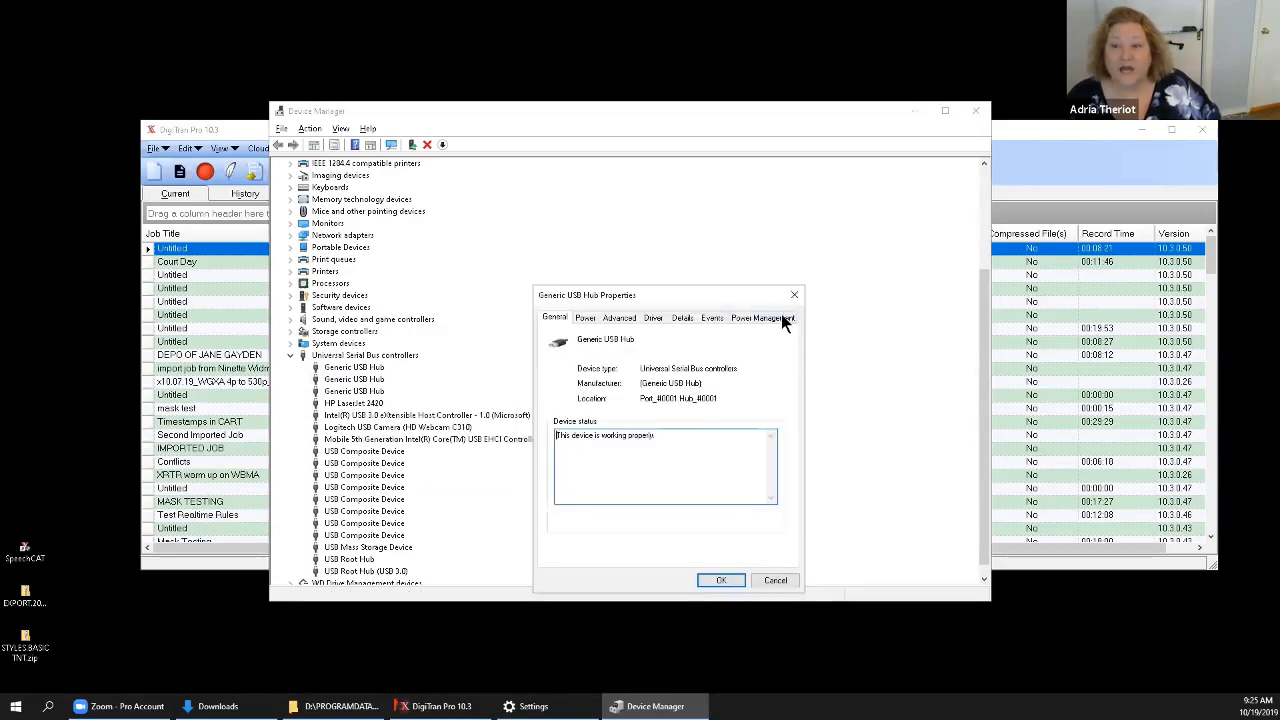
click(762, 317)
click(551, 371)
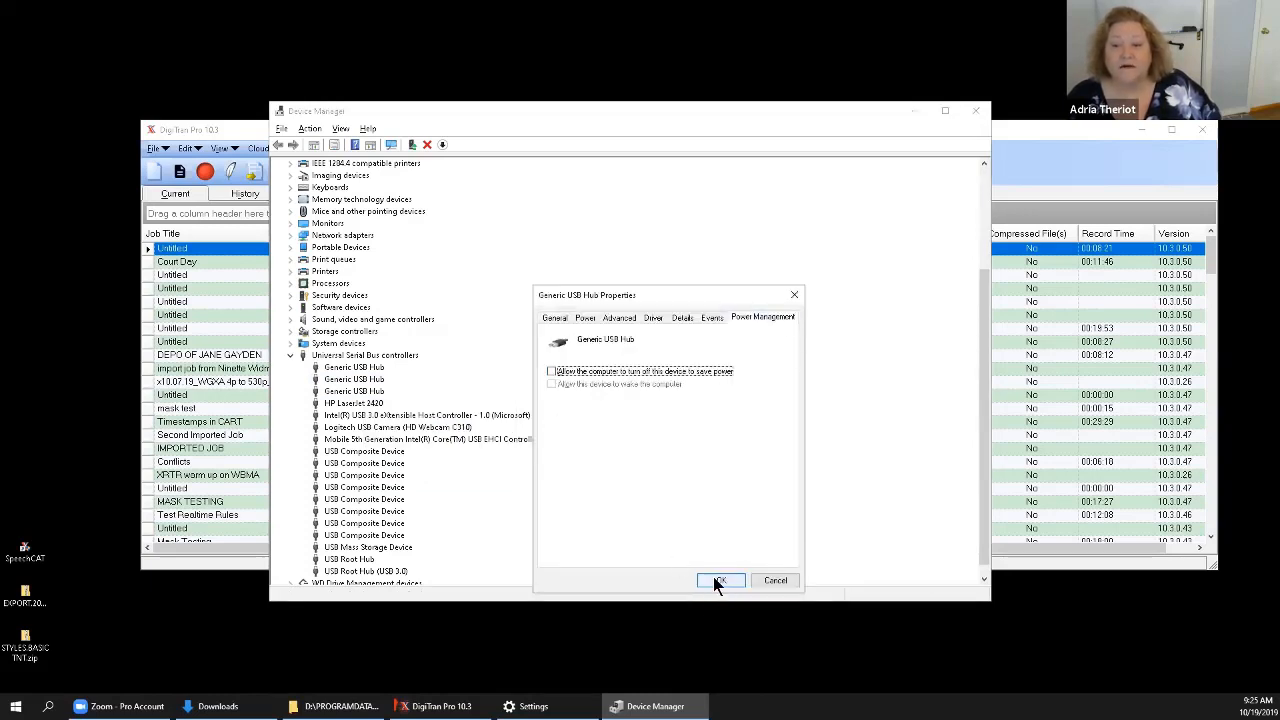
click(720, 581)
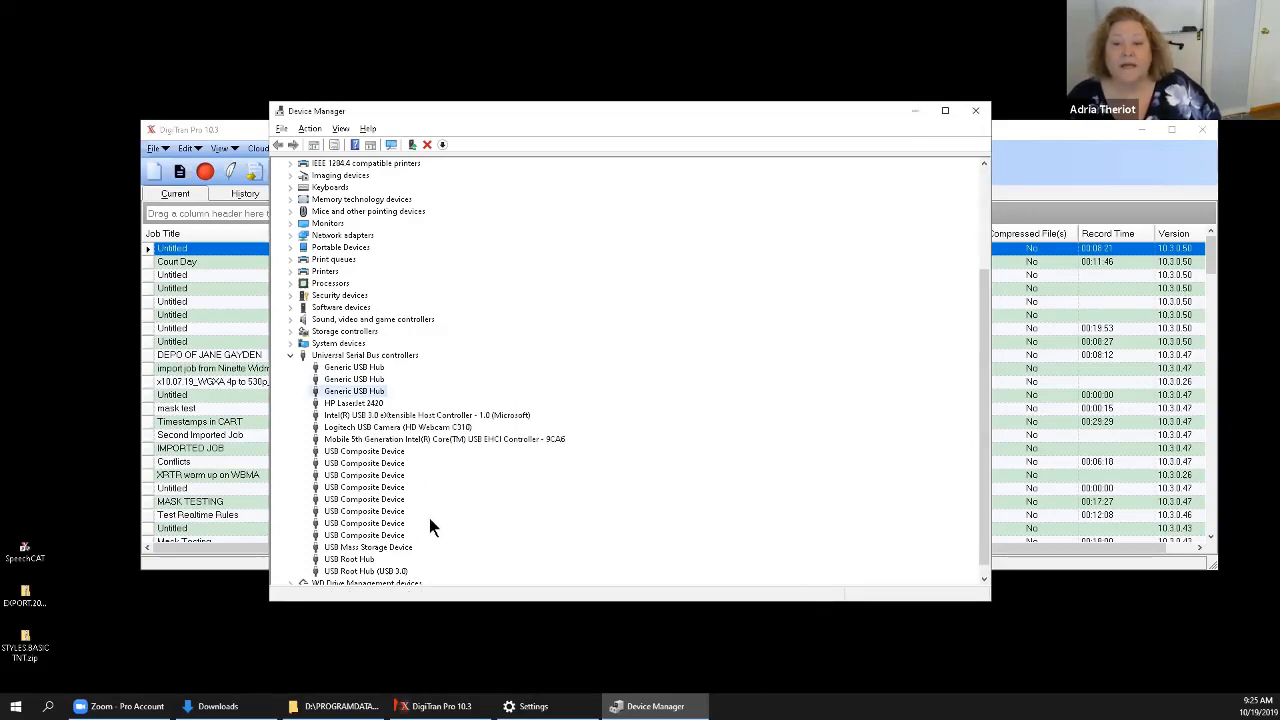
Check the power-saving turn-off option of the USB Root Hub and close its properties.
right_click(496, 438)
click(462, 470)
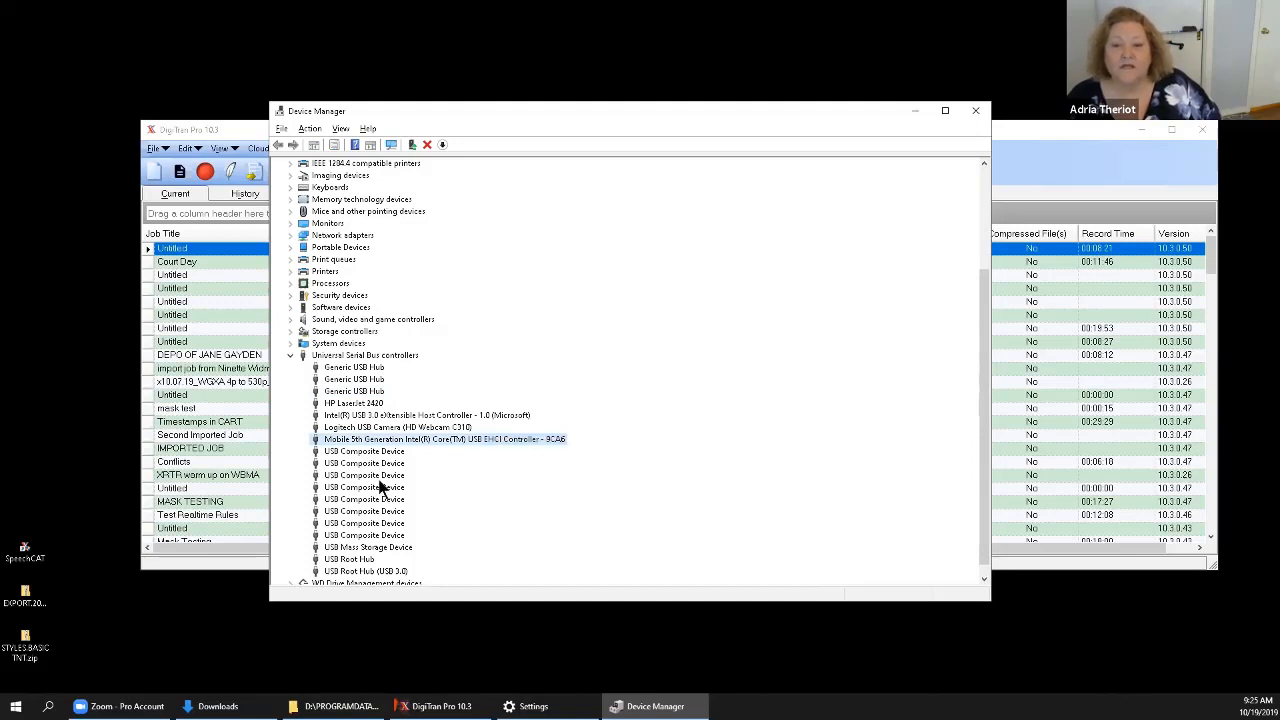
right_click(369, 558)
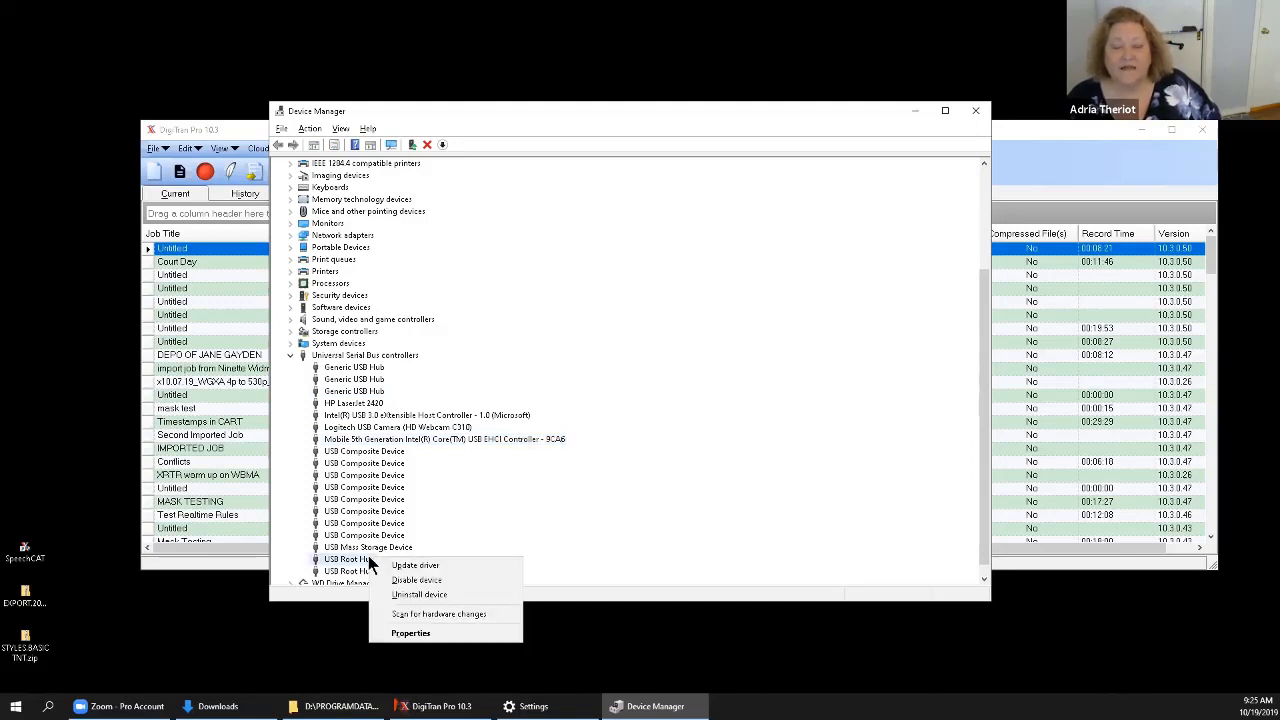
click(440, 633)
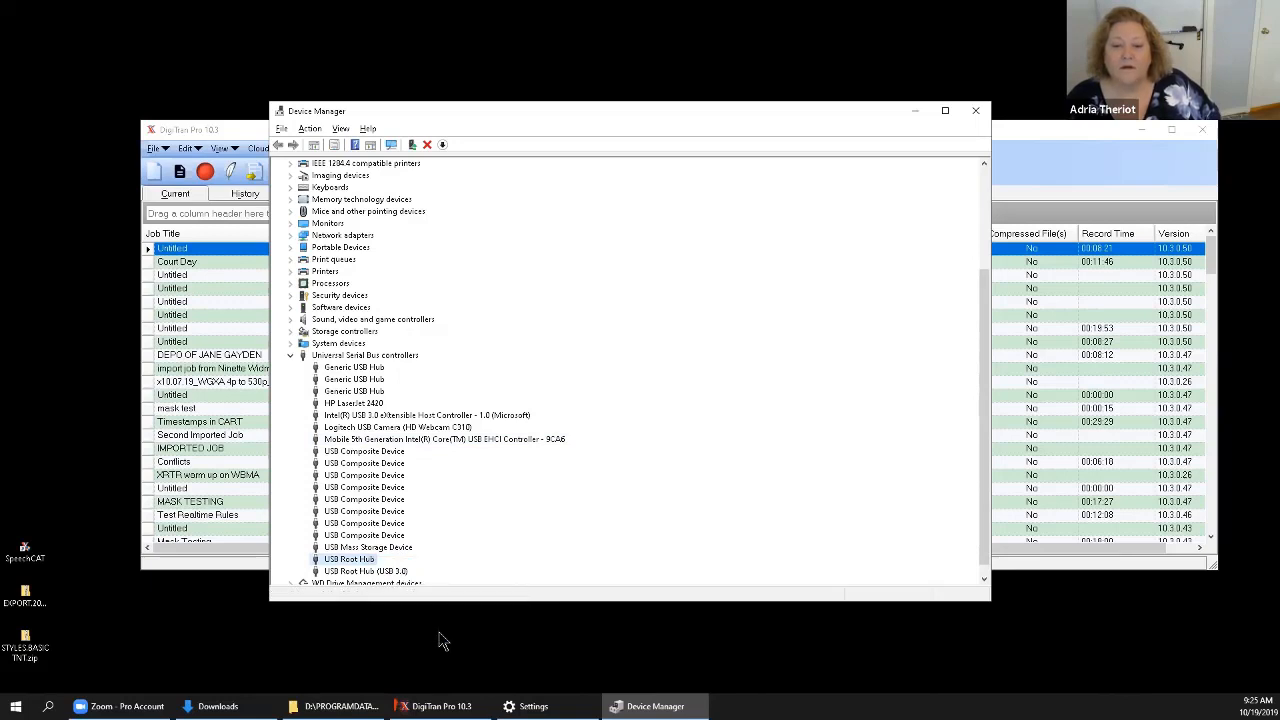
click(756, 316)
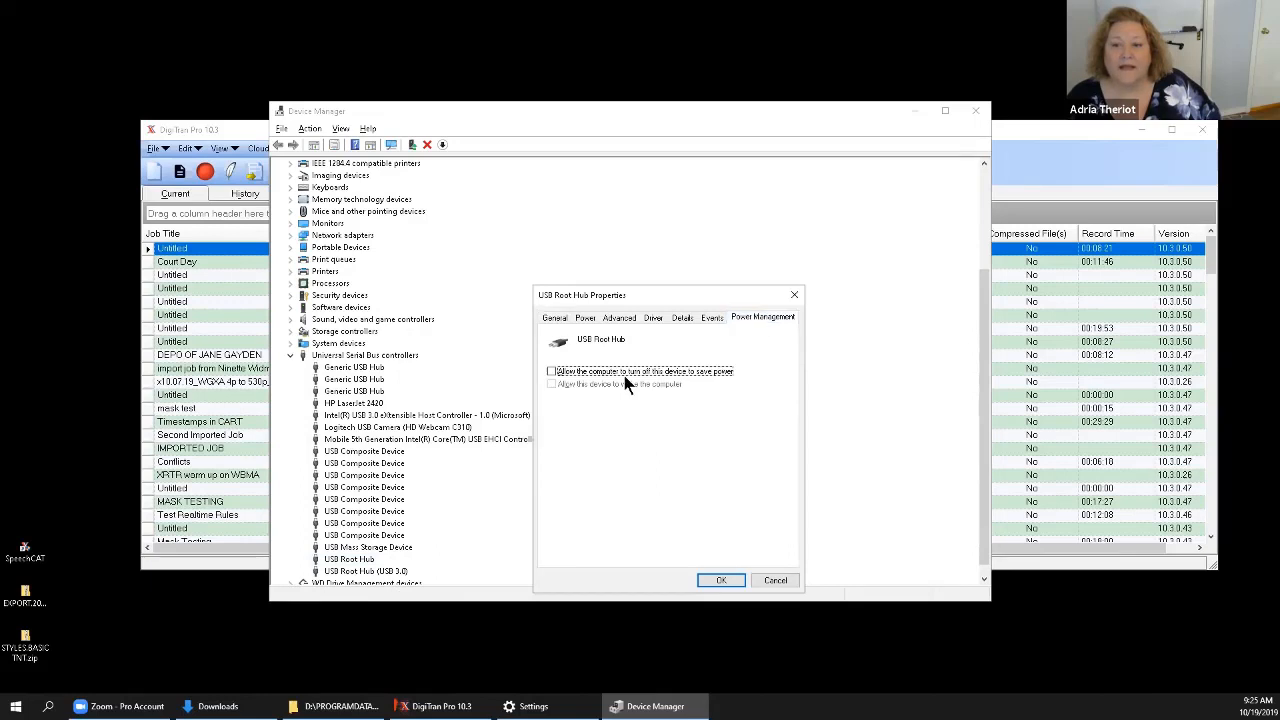
click(551, 372)
click(728, 584)
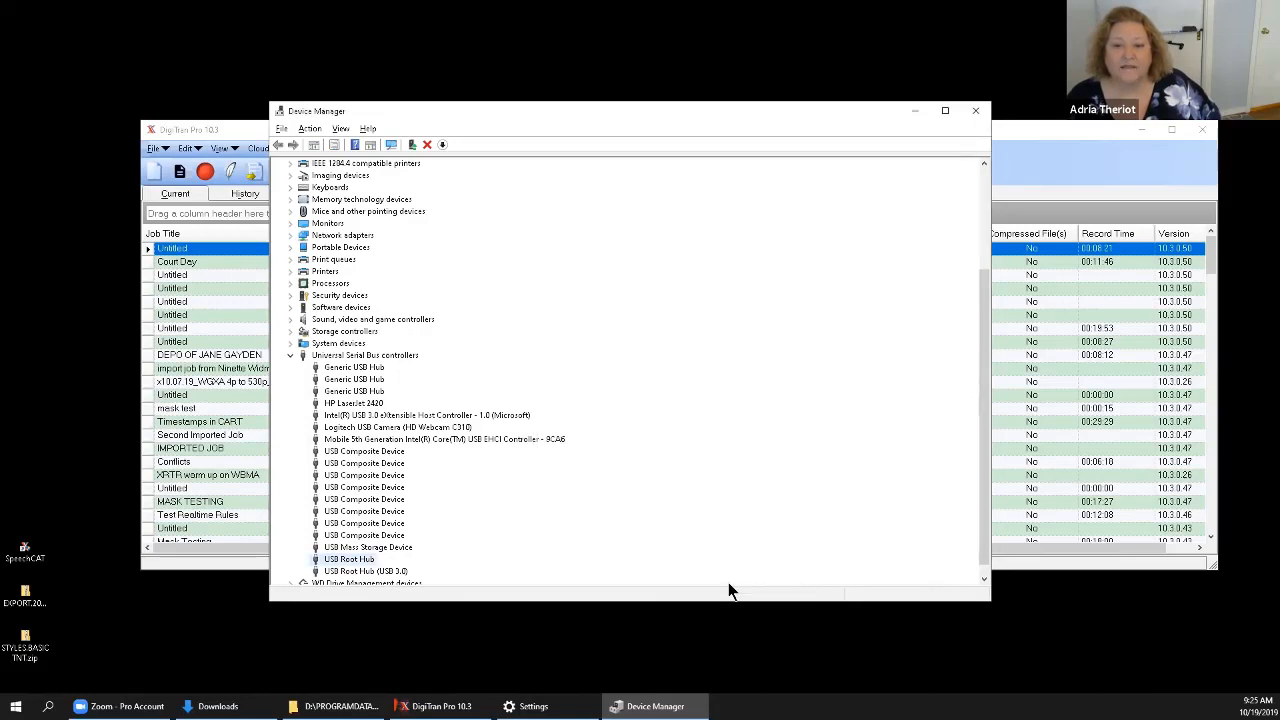
Check the power-saving turn-off option of the USB Root Hub (USB 3.0) and close its properties.
scroll(709, 461, down, 1)
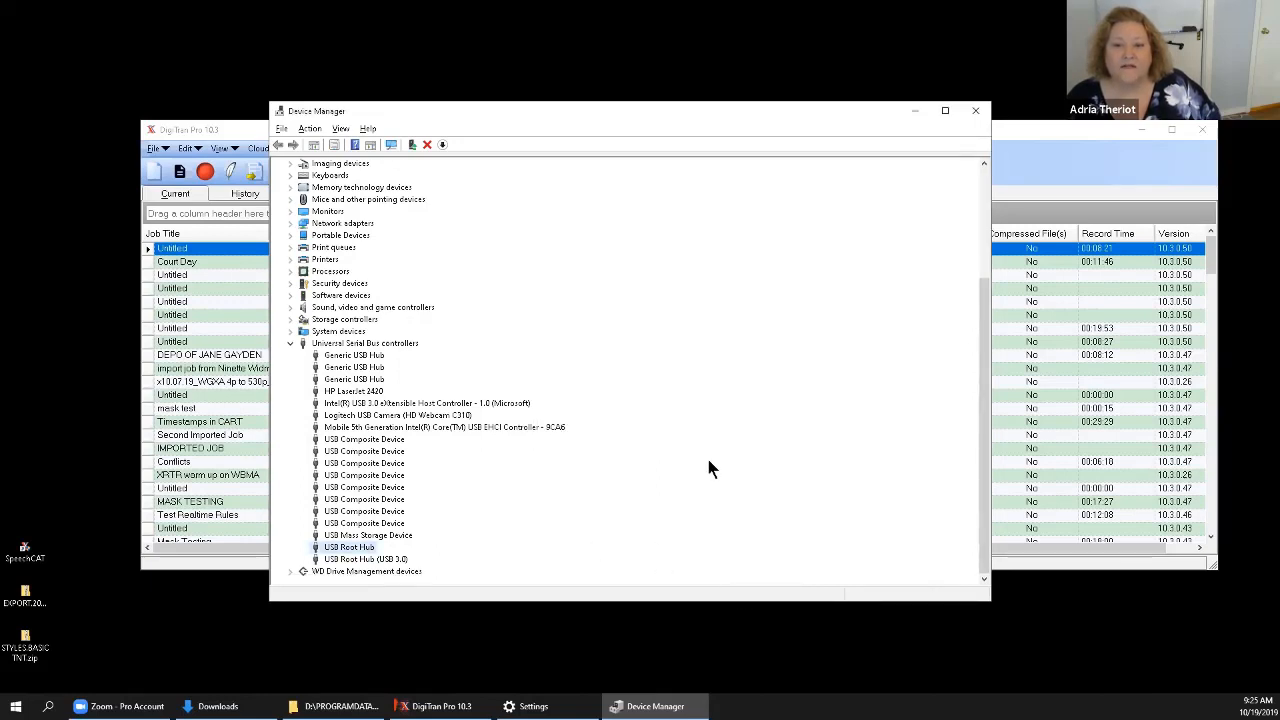
click(365, 560)
right_click(364, 558)
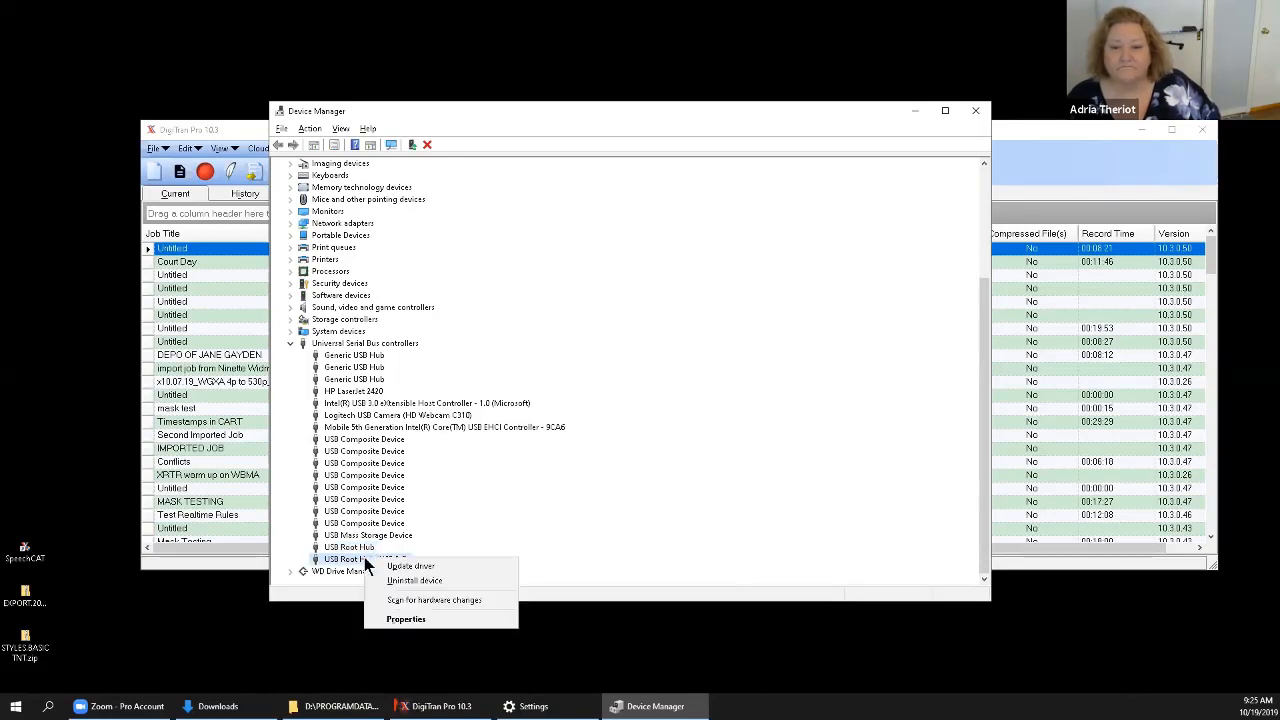
click(428, 621)
click(694, 317)
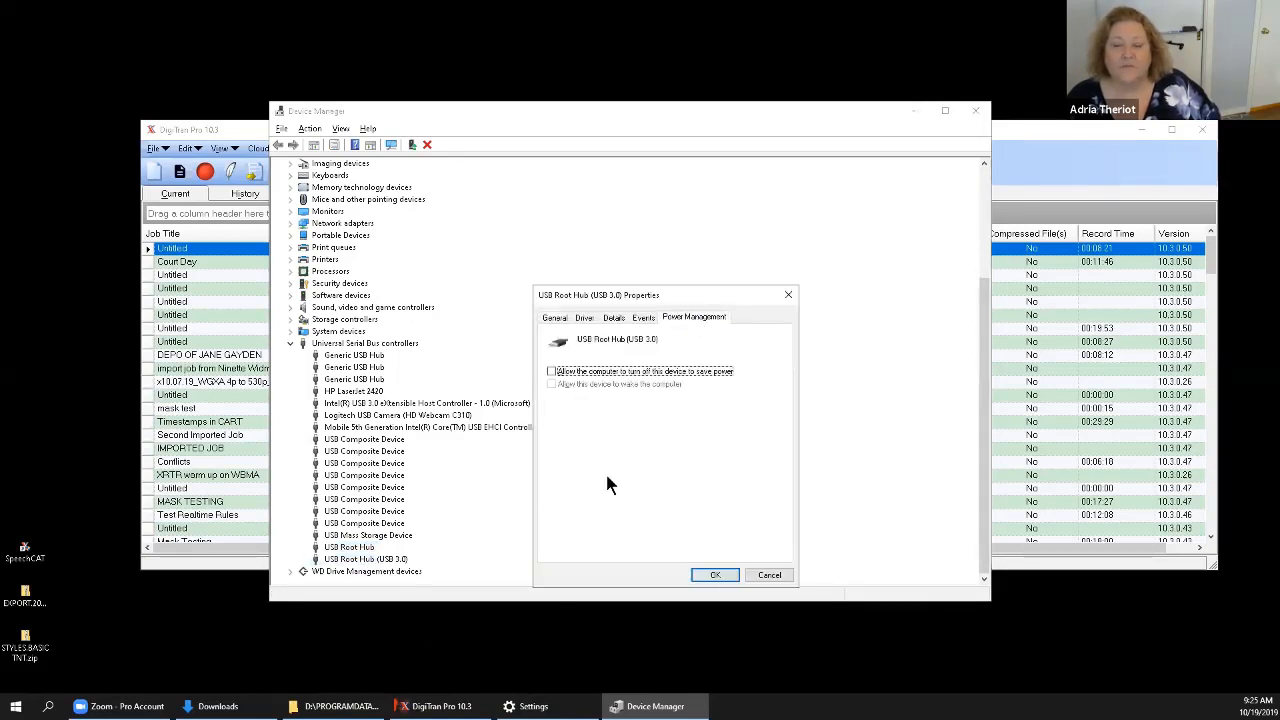
click(715, 575)
Look in the fourth USB Composite Device's properties for power management options and close them.
right_click(366, 479)
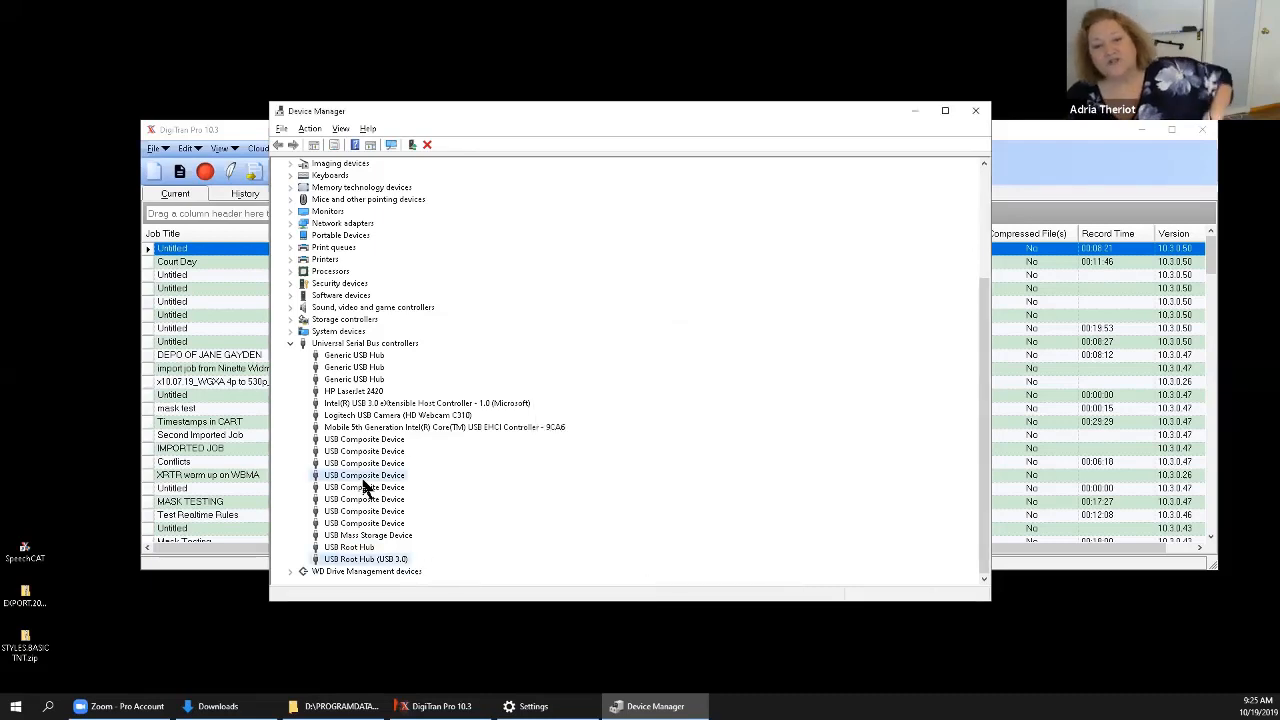
click(408, 557)
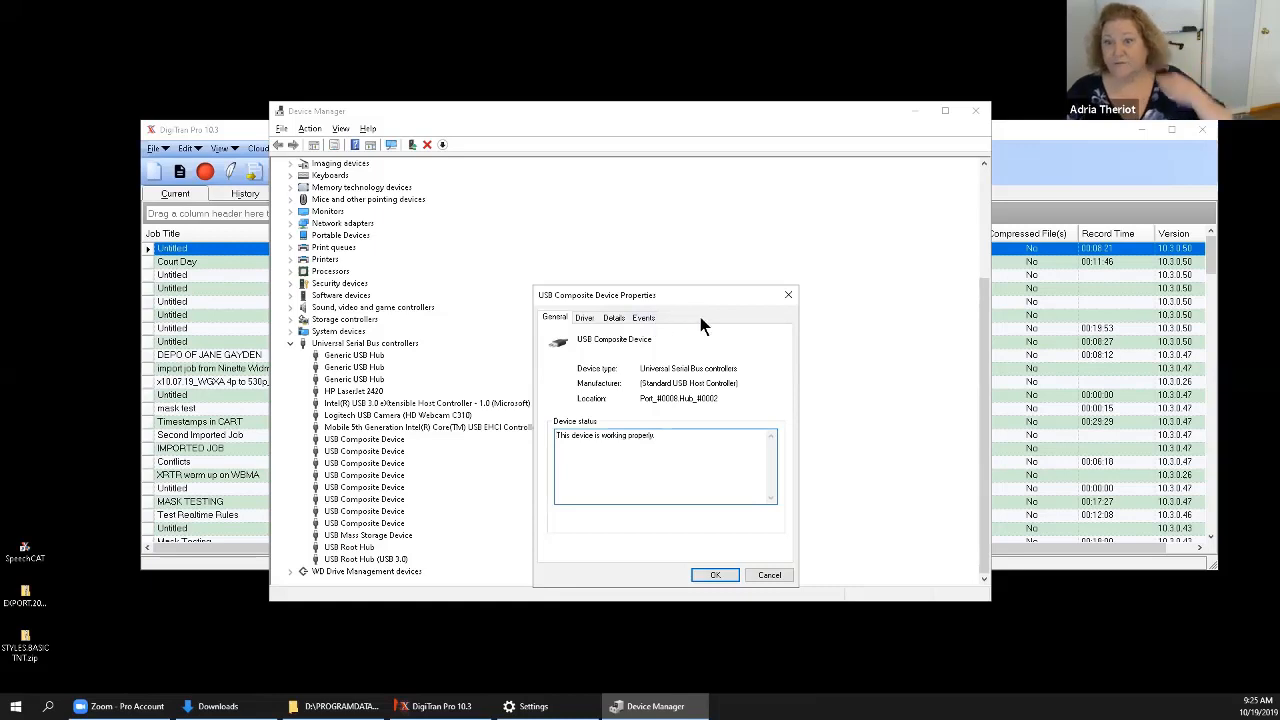
click(714, 574)
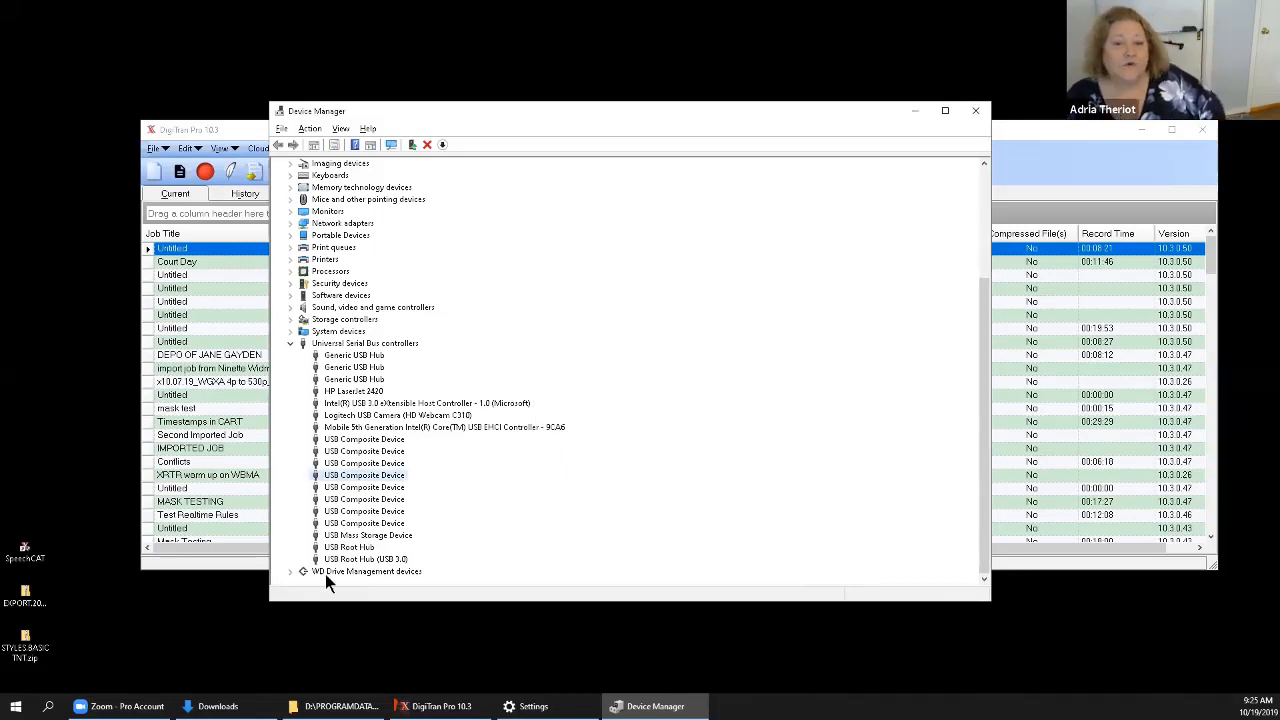
Review the USB Root Hub (USB 3.0) power management settings once more and confirm its properties.
right_click(355, 560)
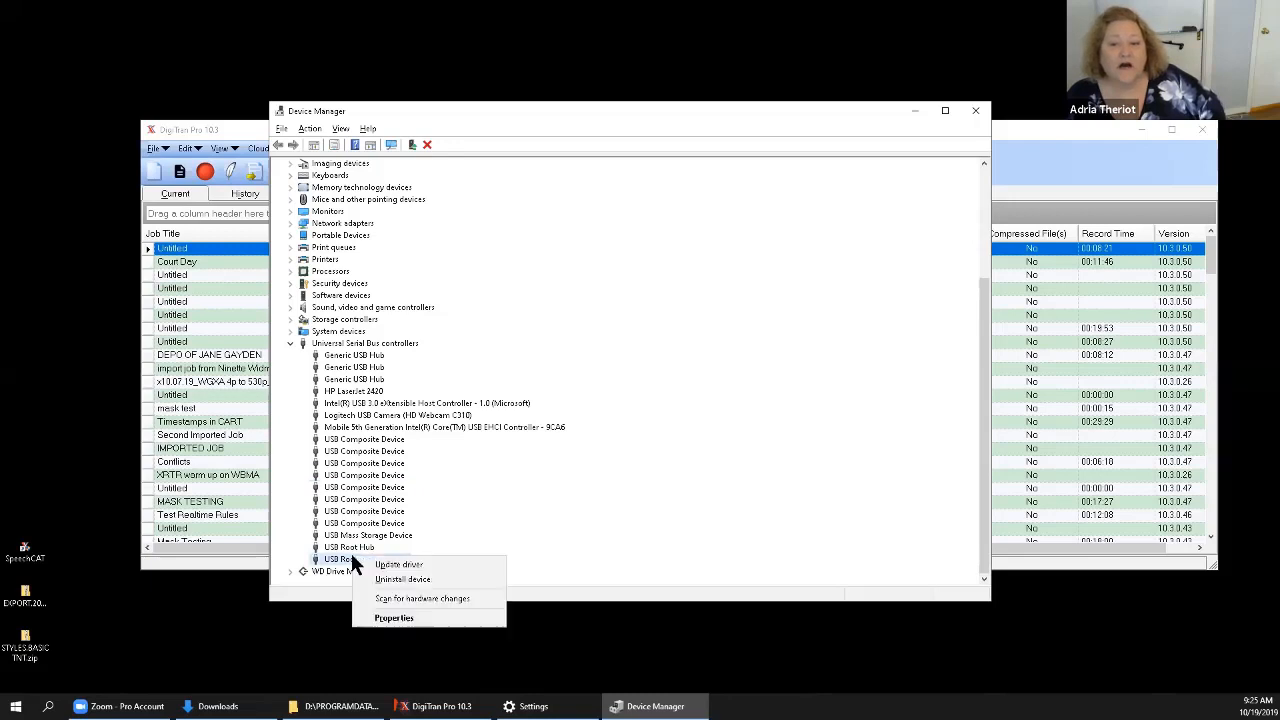
click(400, 614)
click(693, 317)
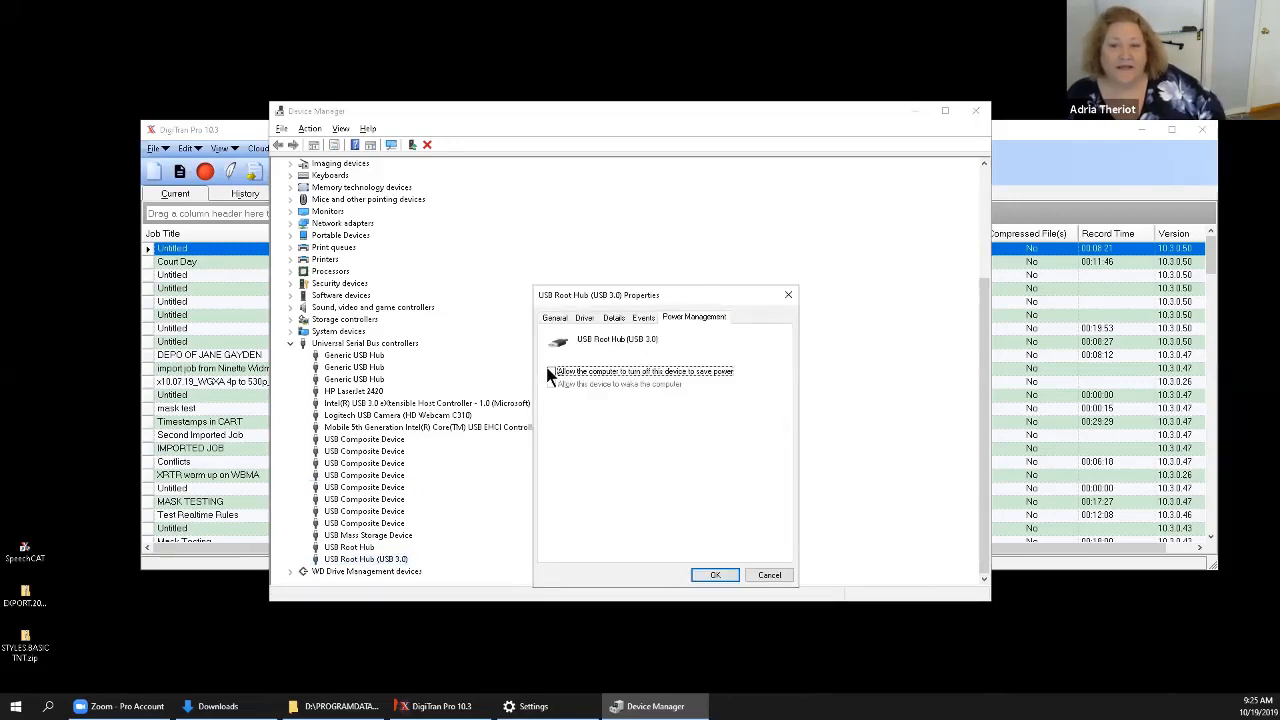
click(550, 371)
click(724, 578)
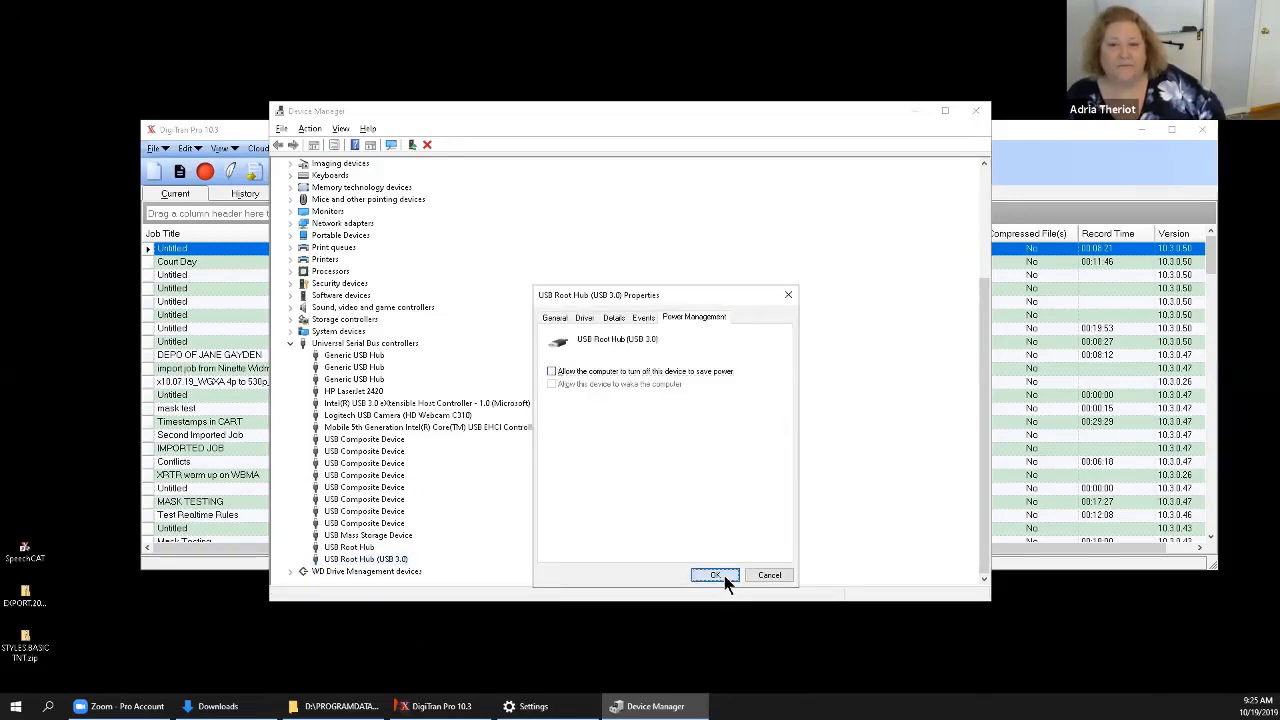
Expand Sound, video and game controllers and view the available actions for Realtek High Definition Audio.
scroll(672, 538, up, 3)
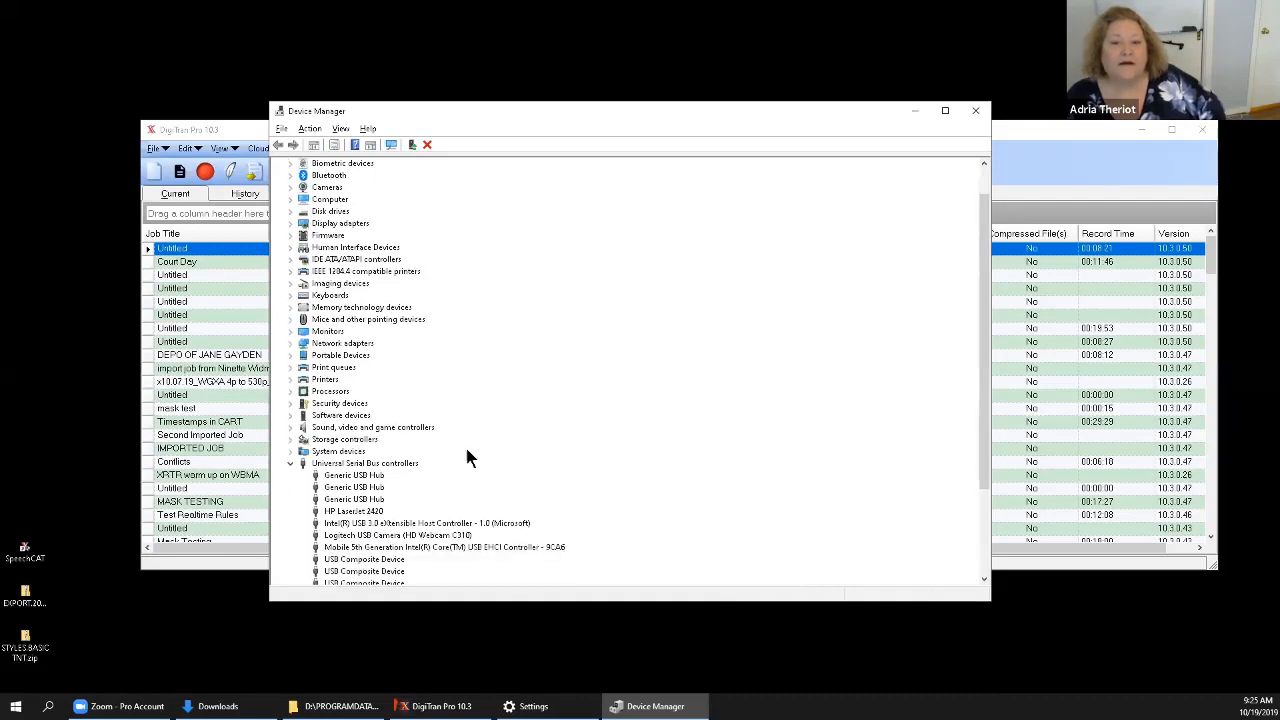
click(290, 427)
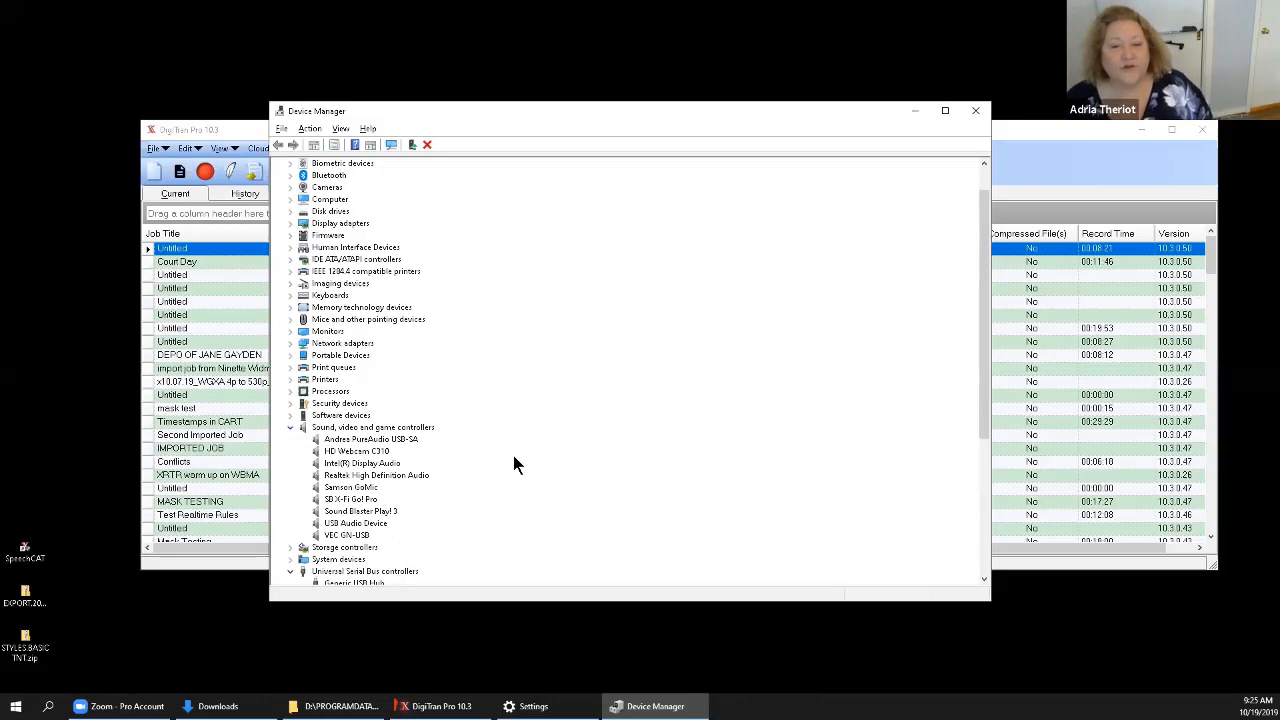
click(356, 476)
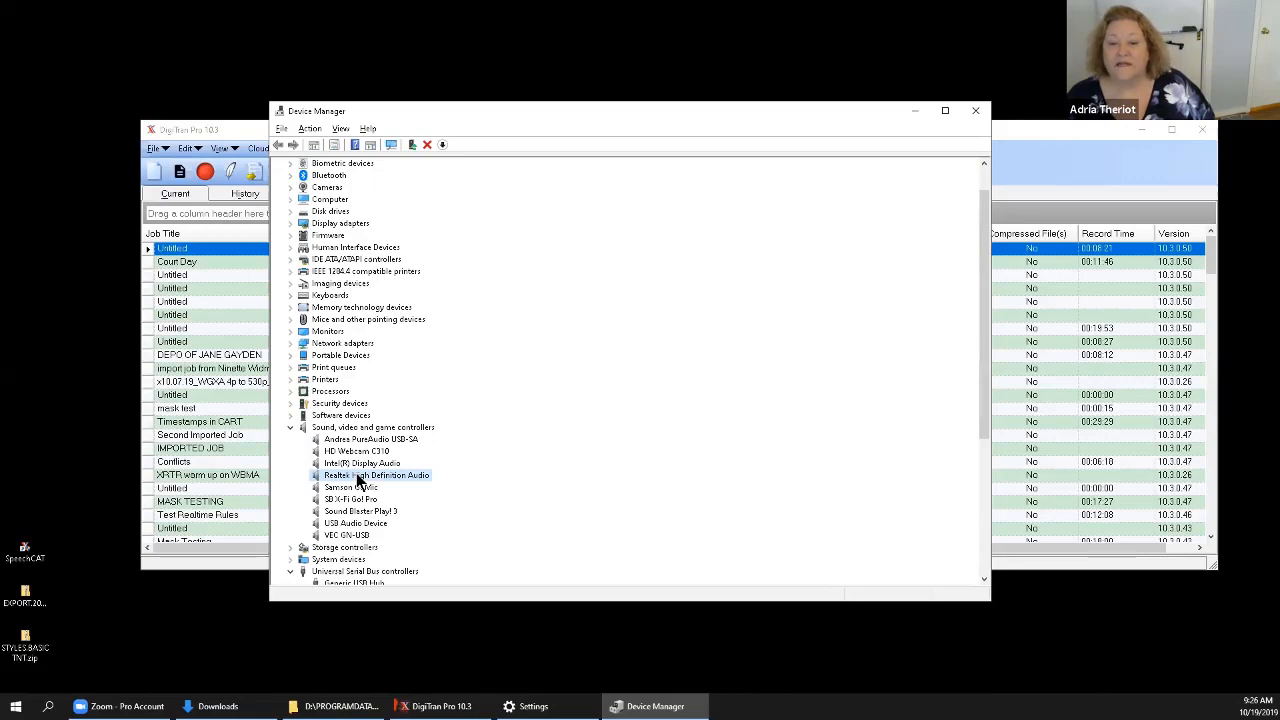
right_click(357, 478)
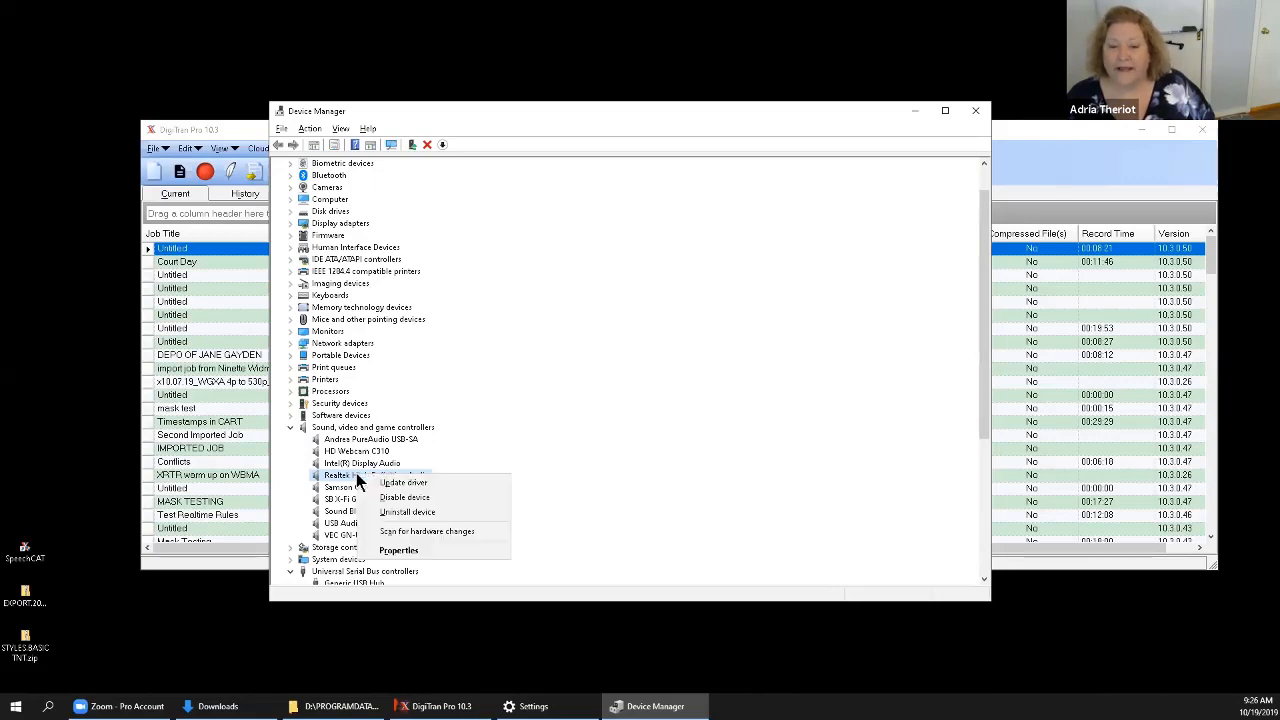
click(342, 451)
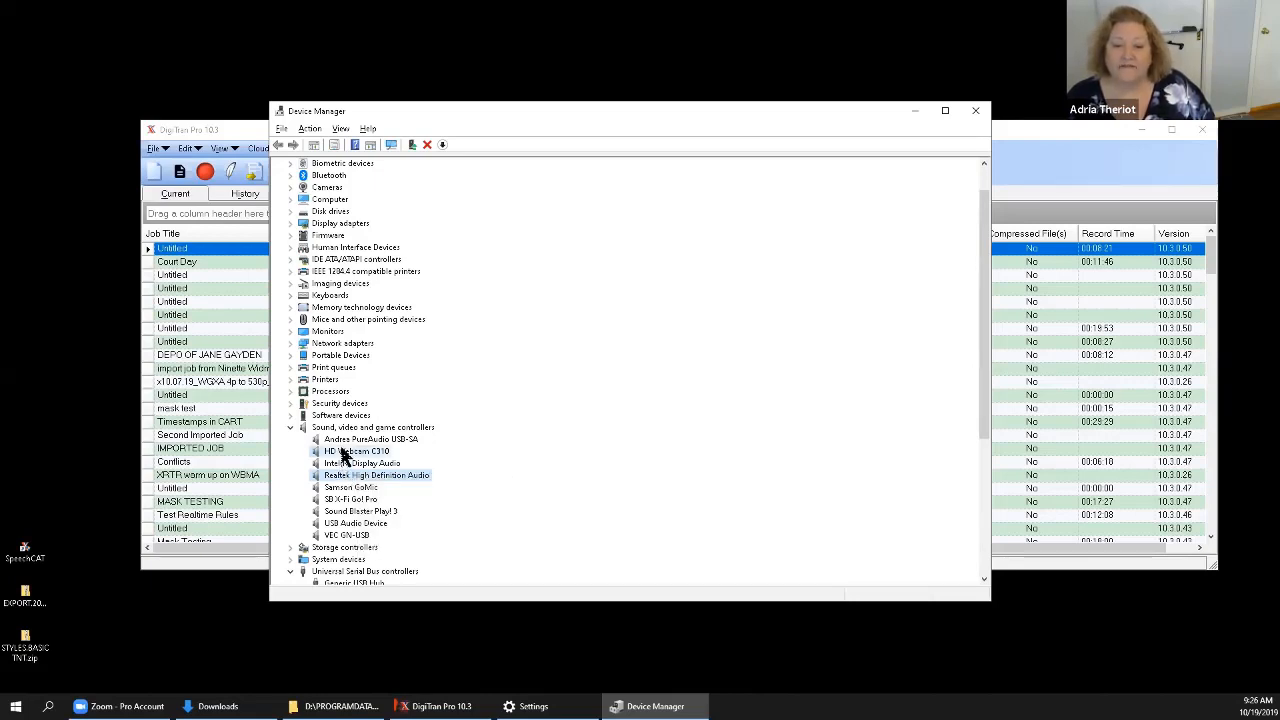
Search automatically for updated driver software for the HD Webcam C310 sound device, closing its properties when done.
right_click(342, 451)
click(380, 527)
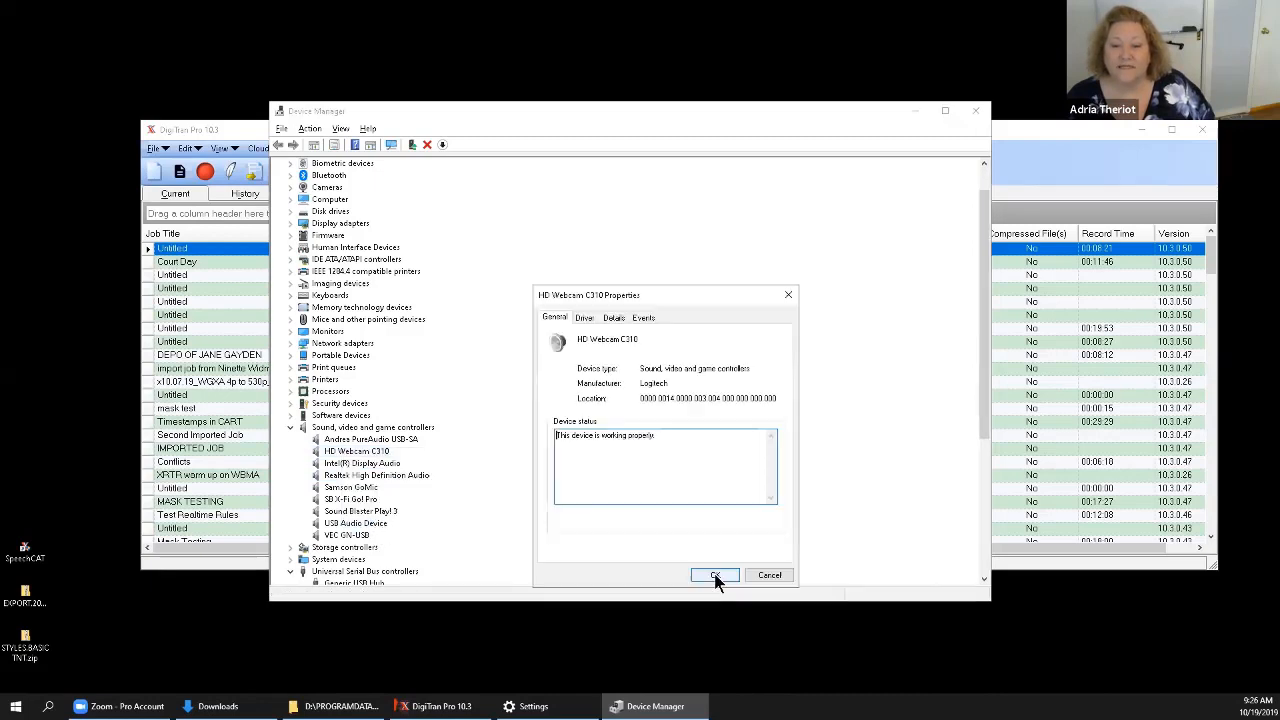
click(585, 318)
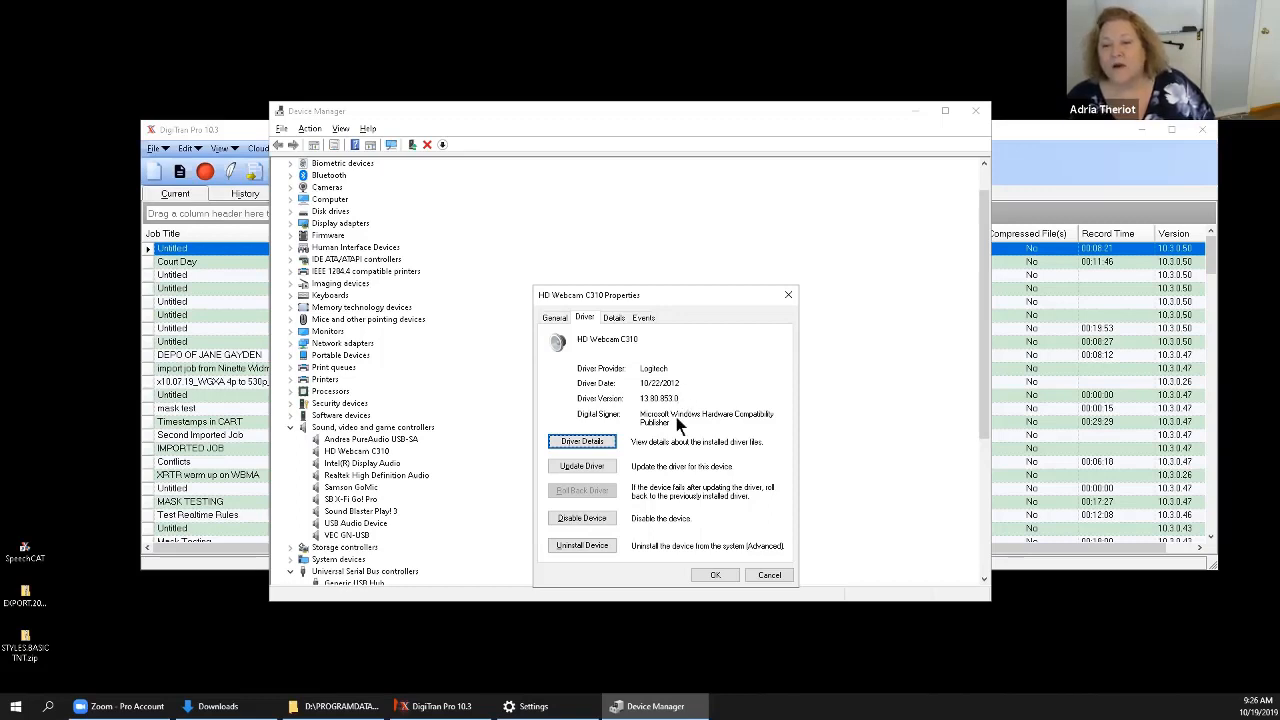
click(593, 464)
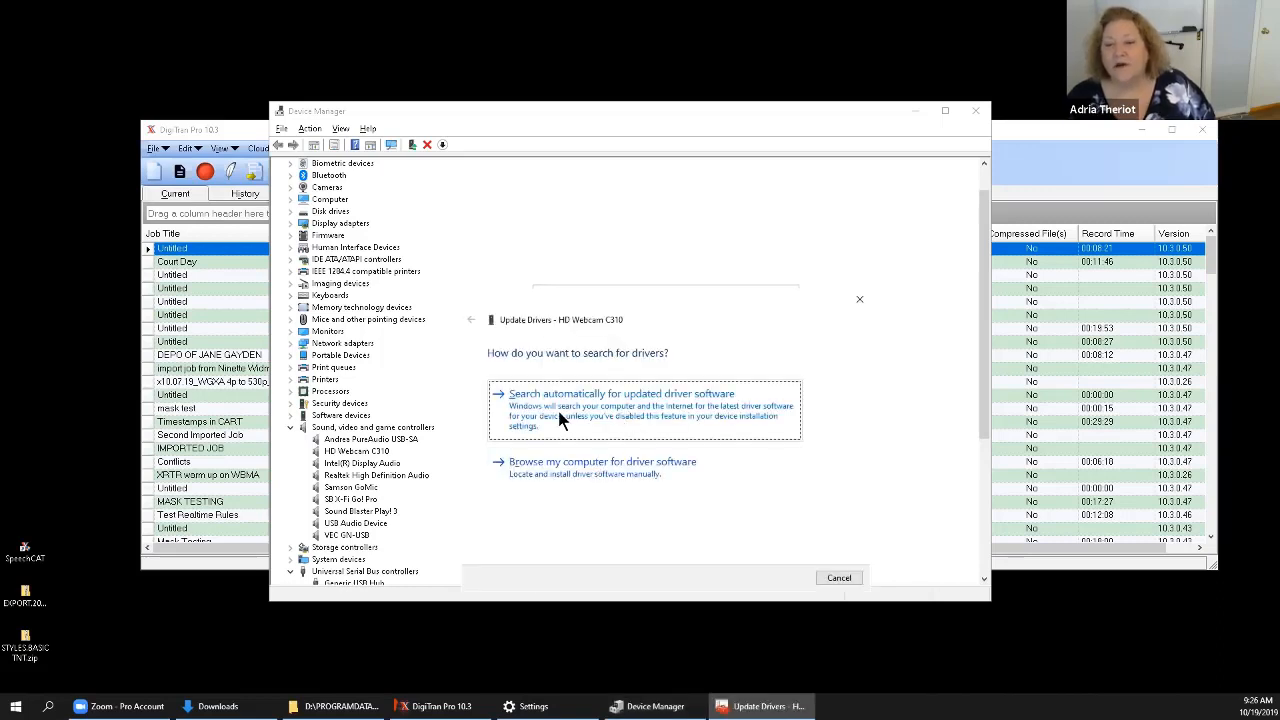
click(562, 420)
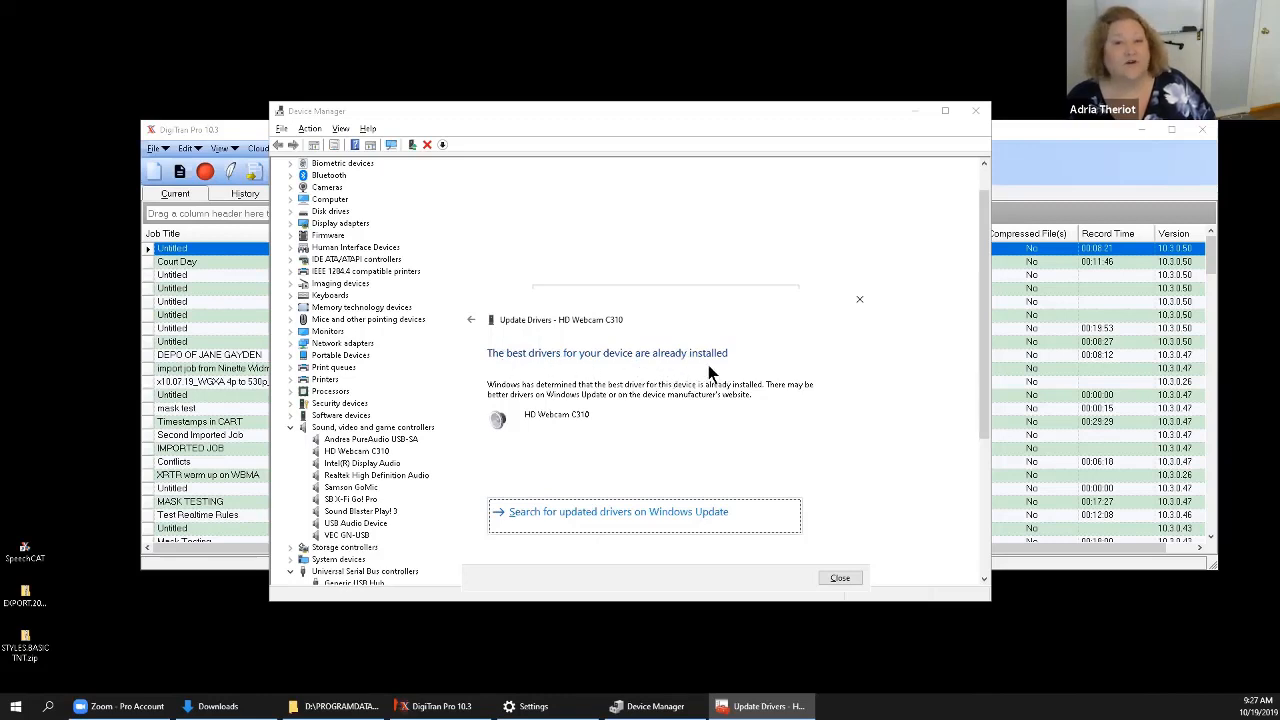
click(839, 579)
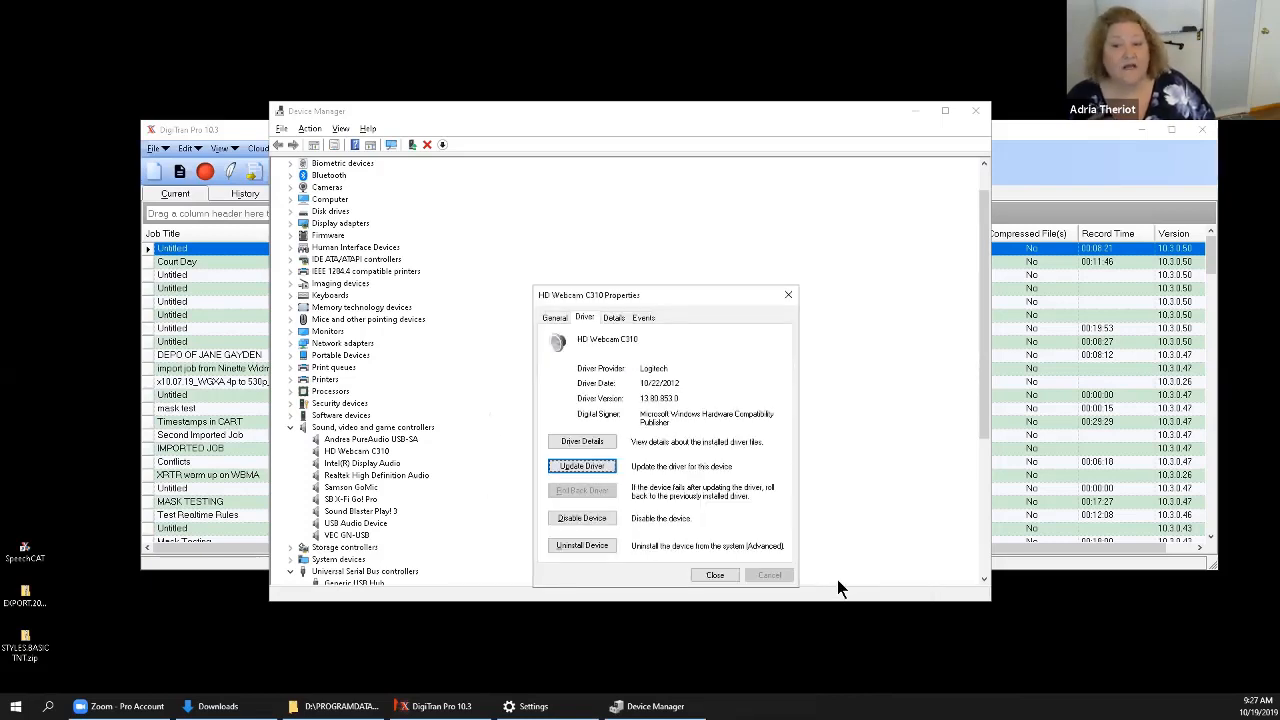
click(716, 575)
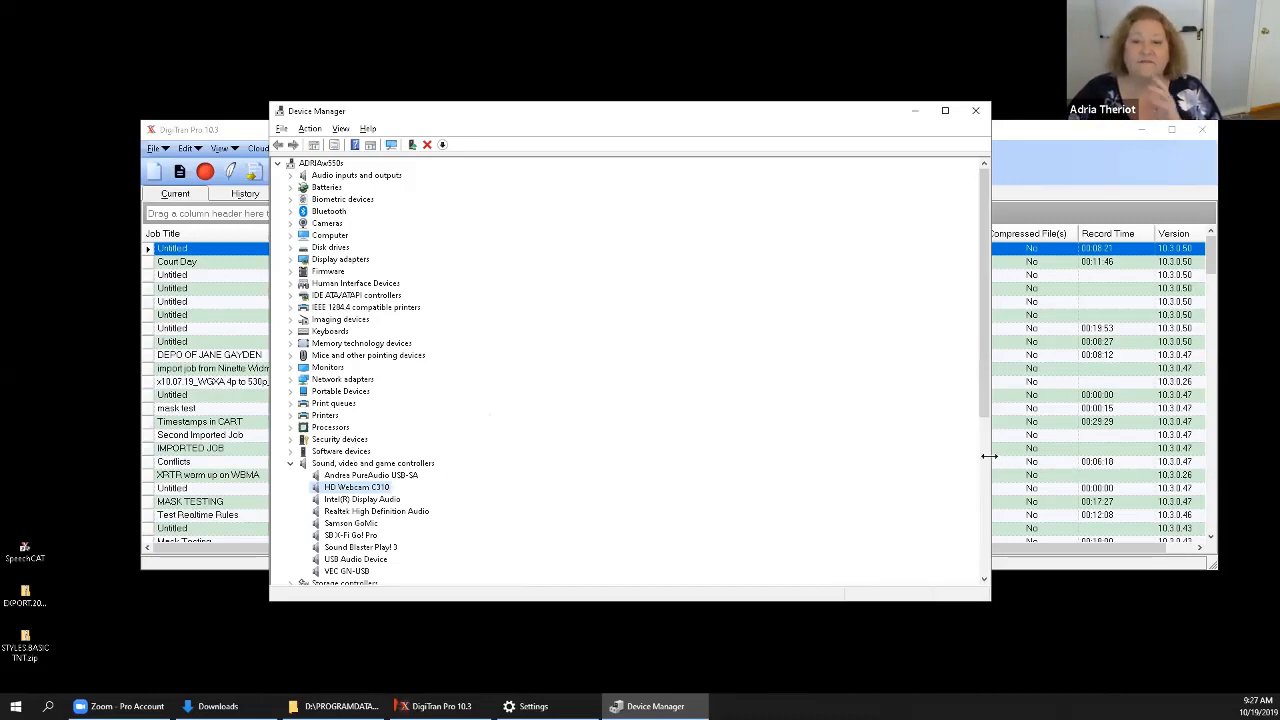
Narrow the Device Manager window to roughly the width of its device names and look over the list.
drag(988, 456, 547, 428)
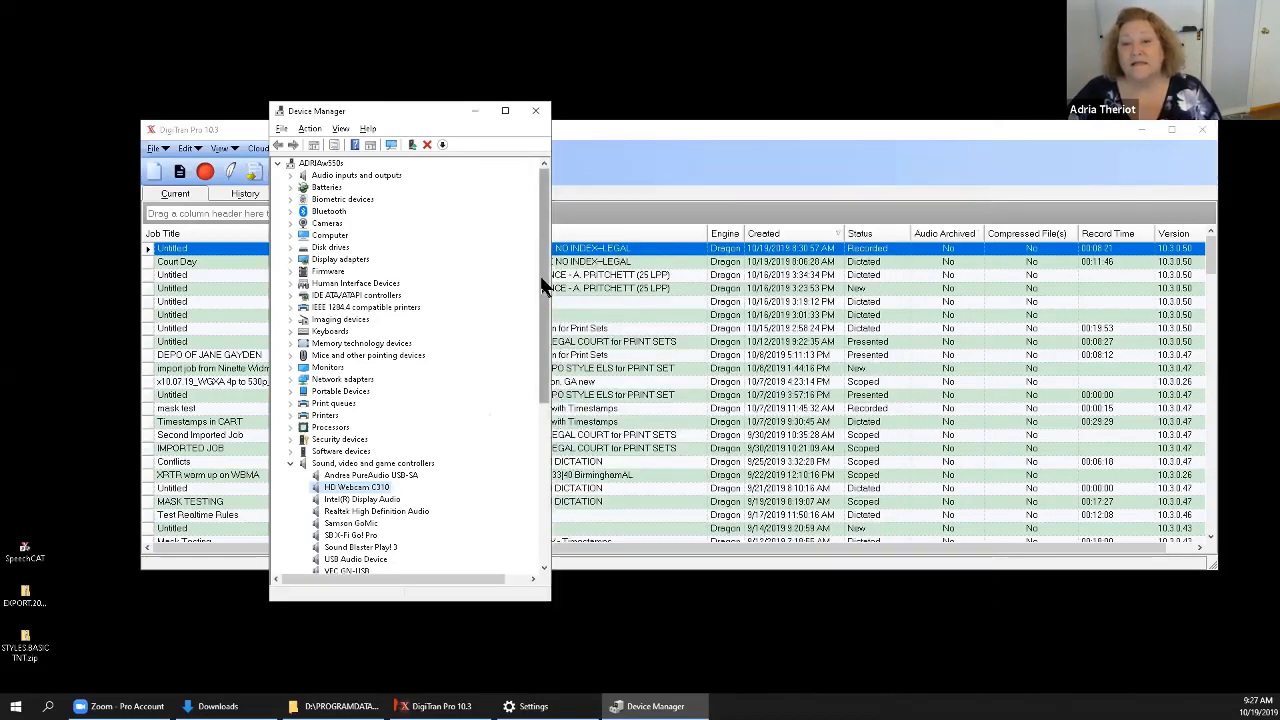
scroll(532, 454, down, 5)
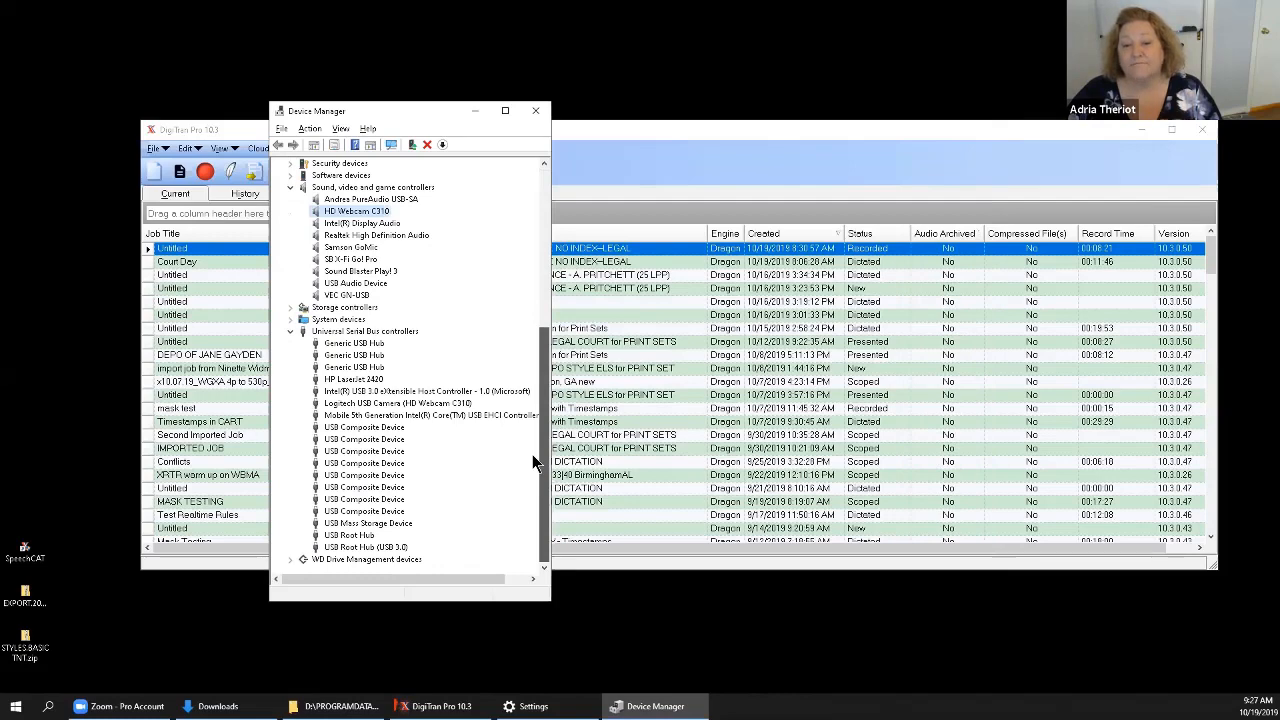
scroll(557, 277, up, 5)
scroll(528, 306, down, 4)
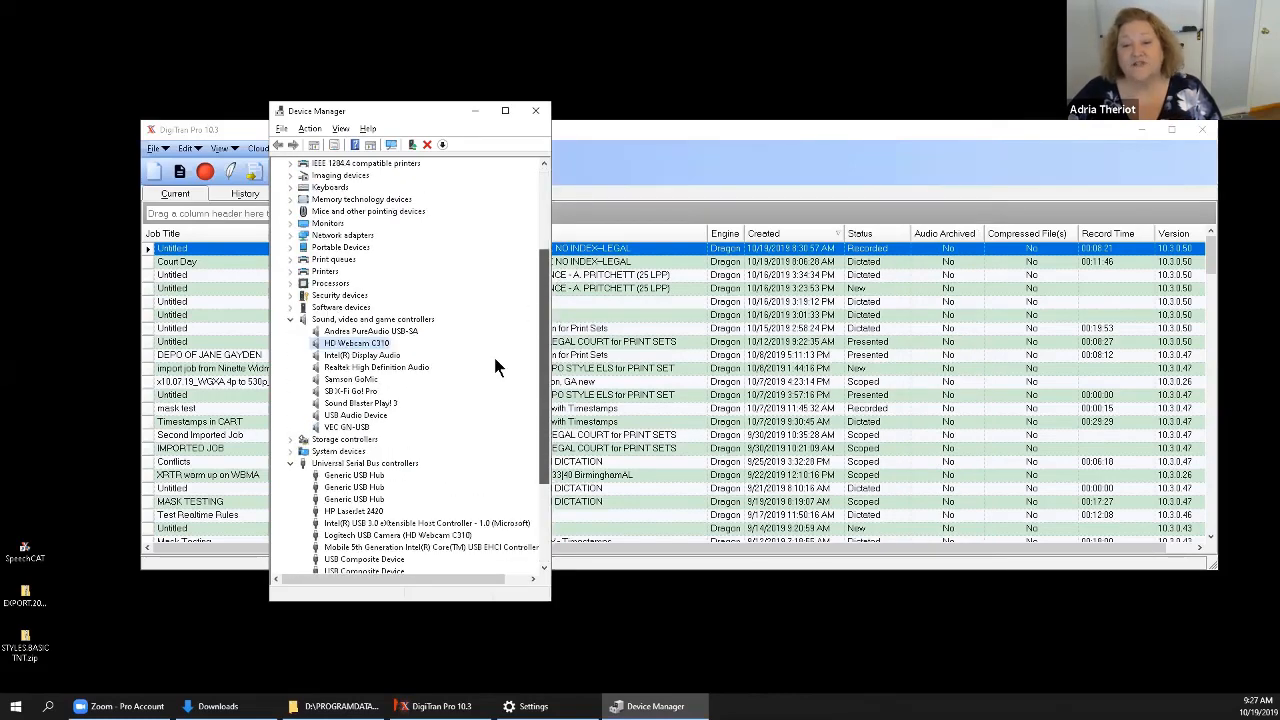
Collapse the Sound, video and game controllers and Universal Serial Bus controllers categories, and close Device Manager.
click(290, 319)
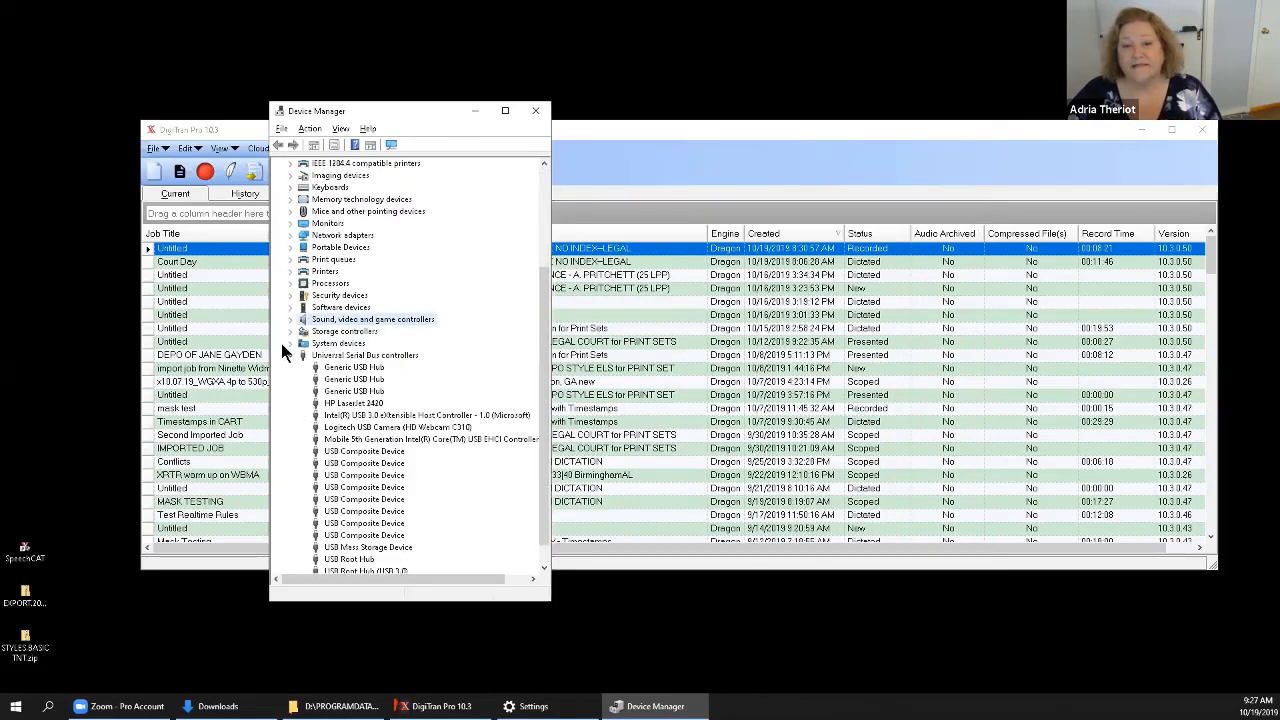
click(291, 355)
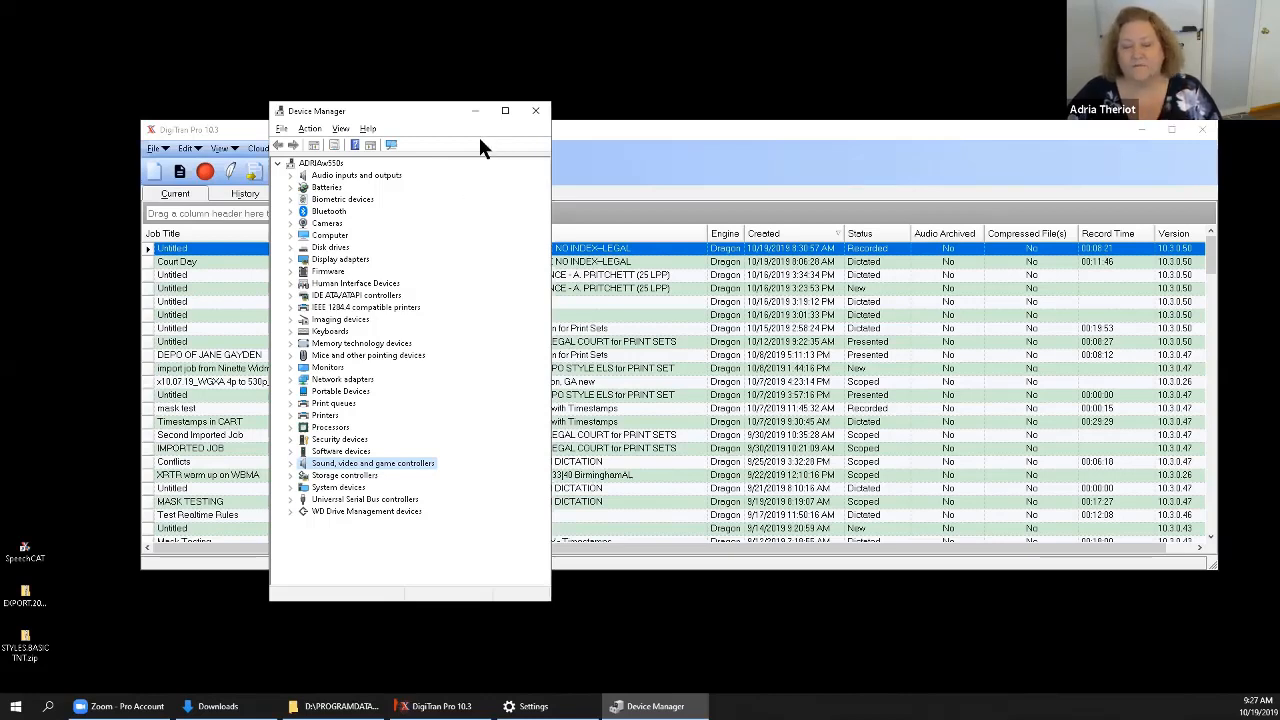
click(537, 112)
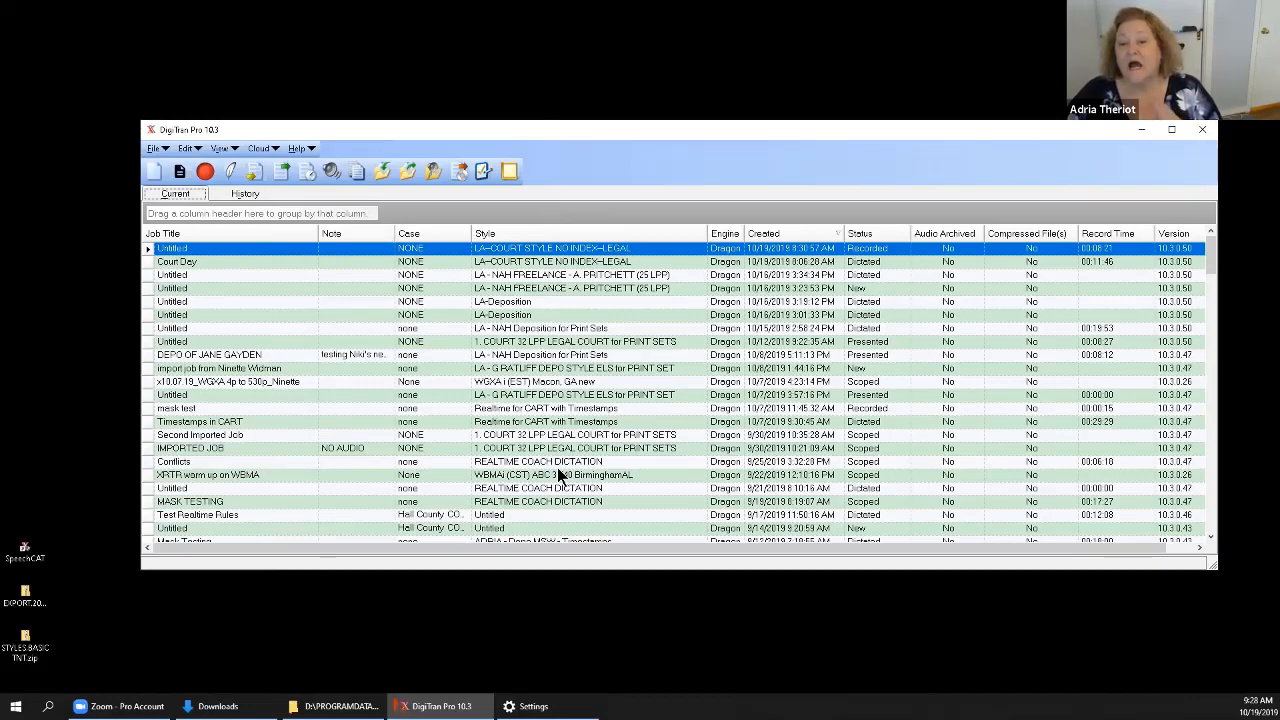
Close DigiTran Pro, switch to Windows Settings, and search for "windows" to open Check for updates.
click(1204, 133)
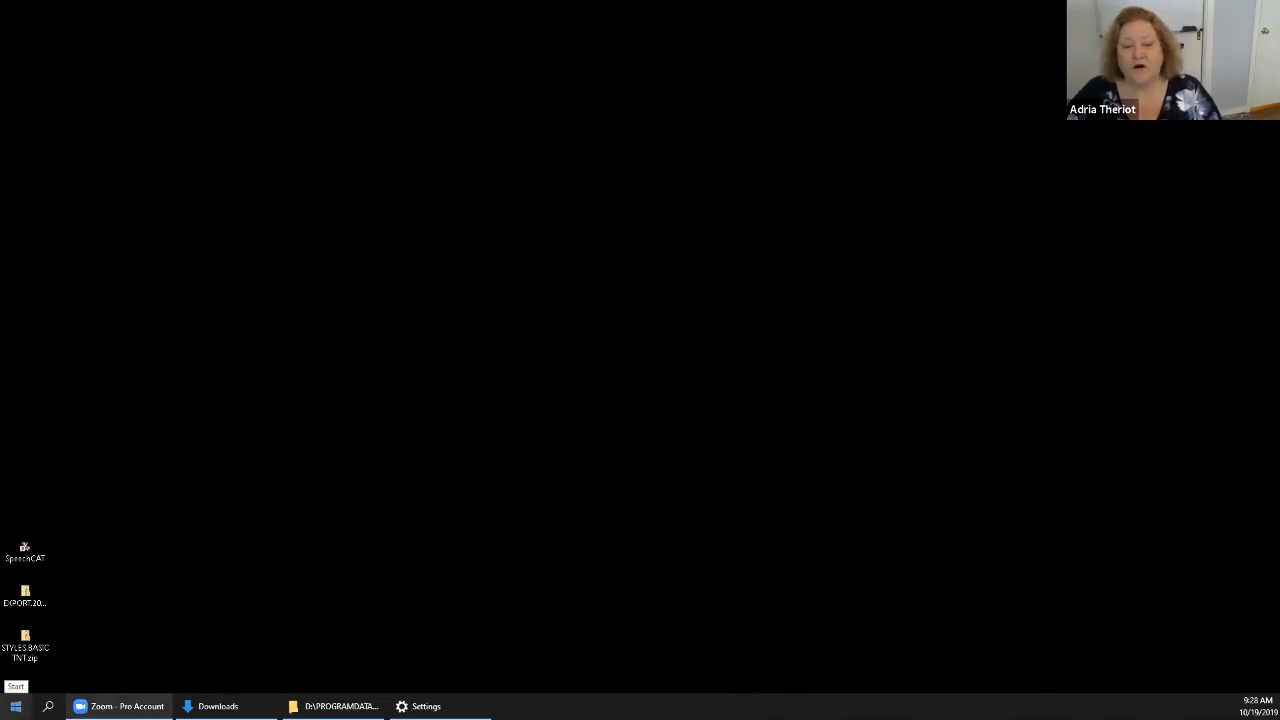
click(16, 704)
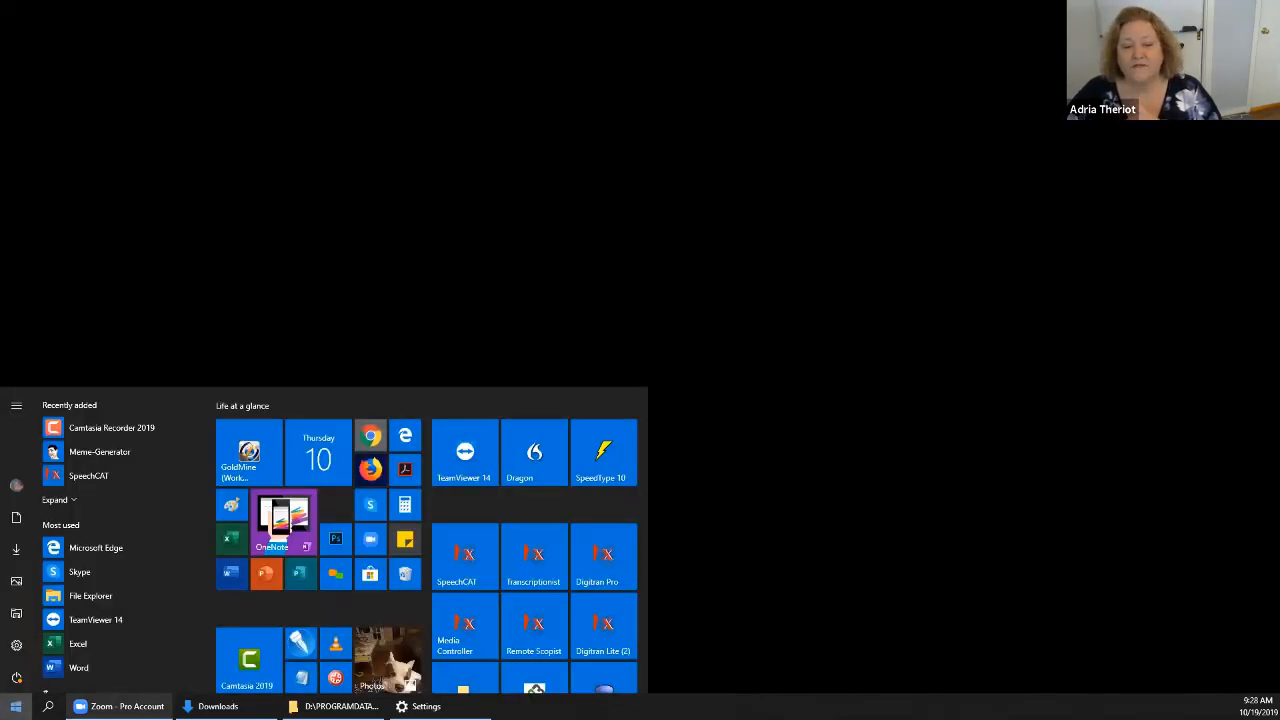
click(17, 646)
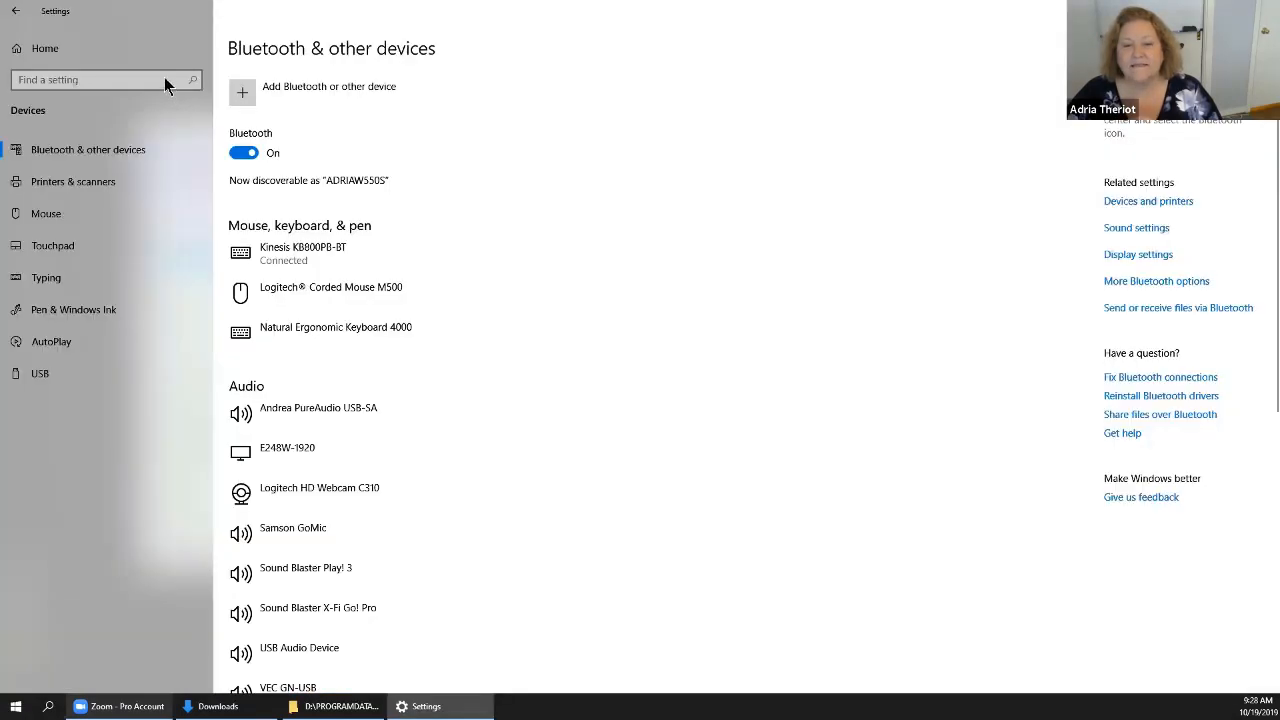
click(165, 80)
text(wind)
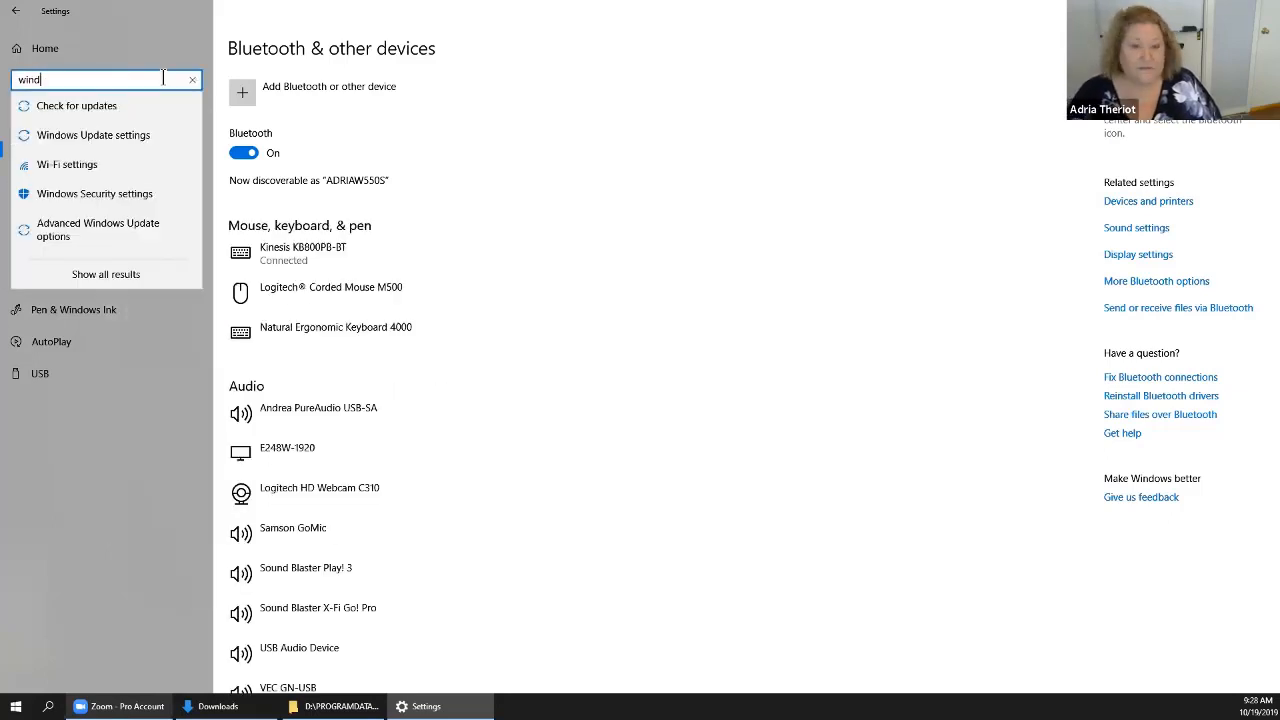
text(ows)
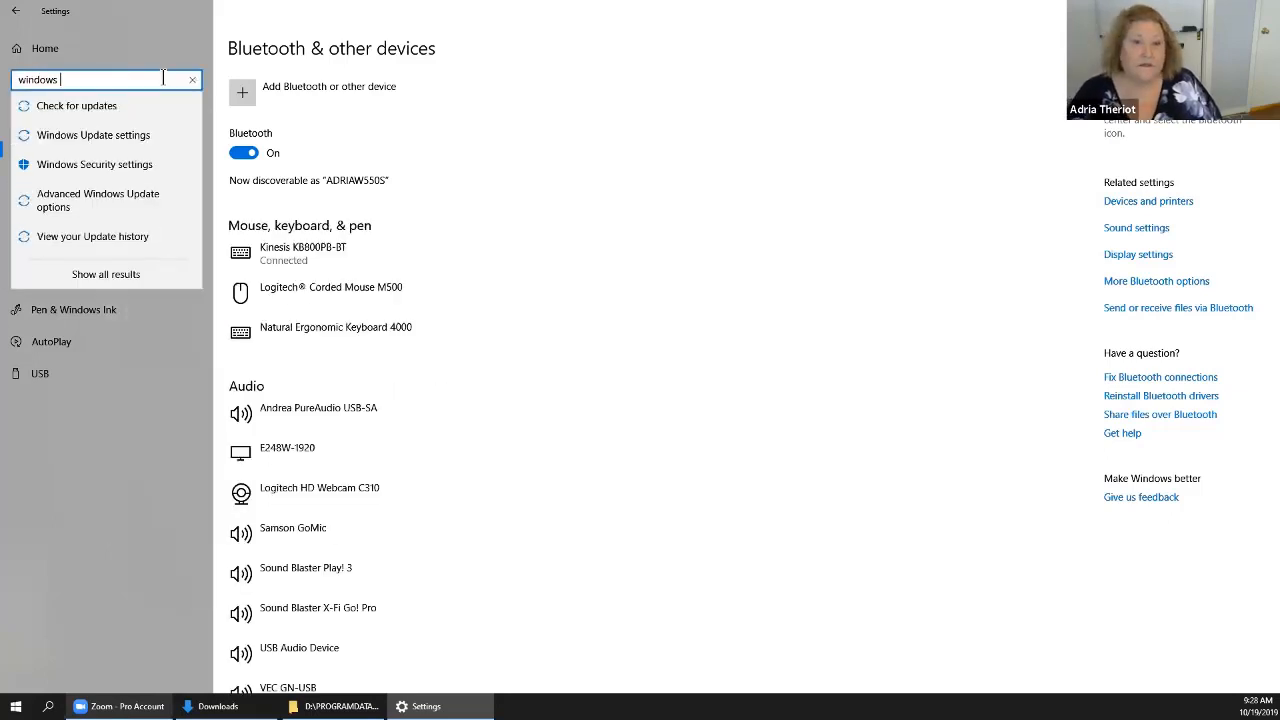
click(95, 113)
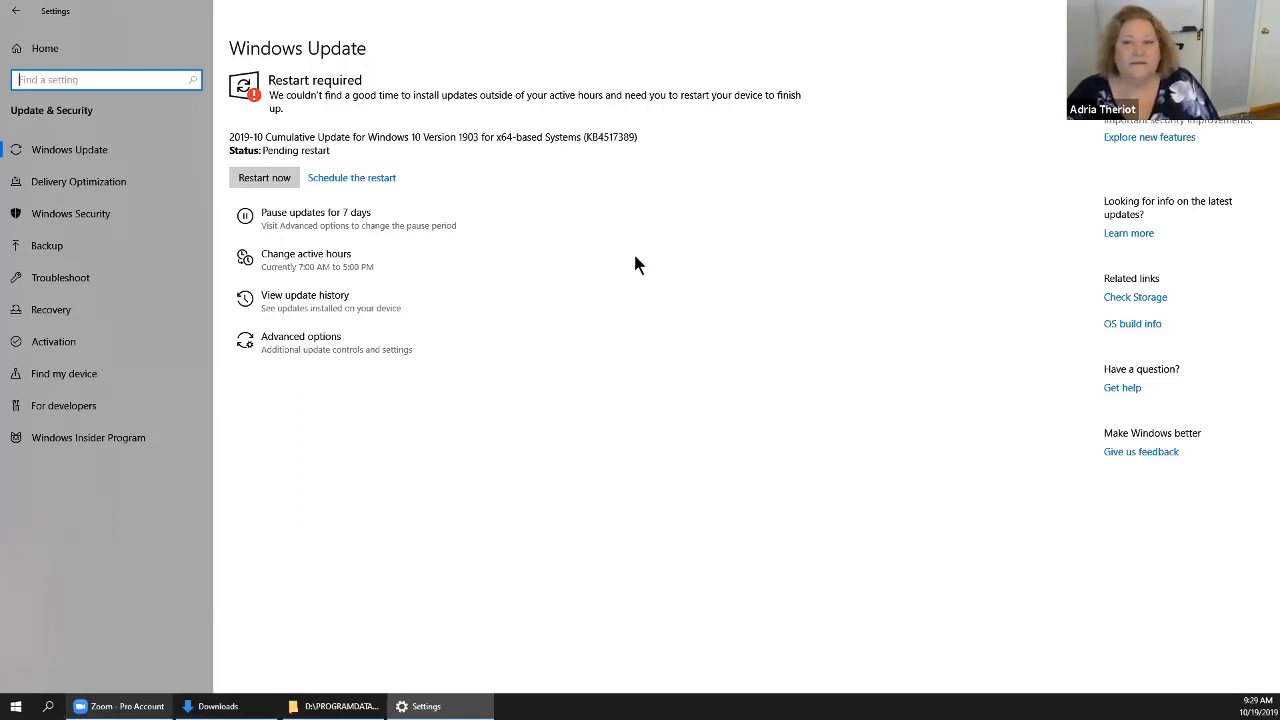
Close Settings and look up the installed Windows version in About Windows, closing it when done.
click(1264, 10)
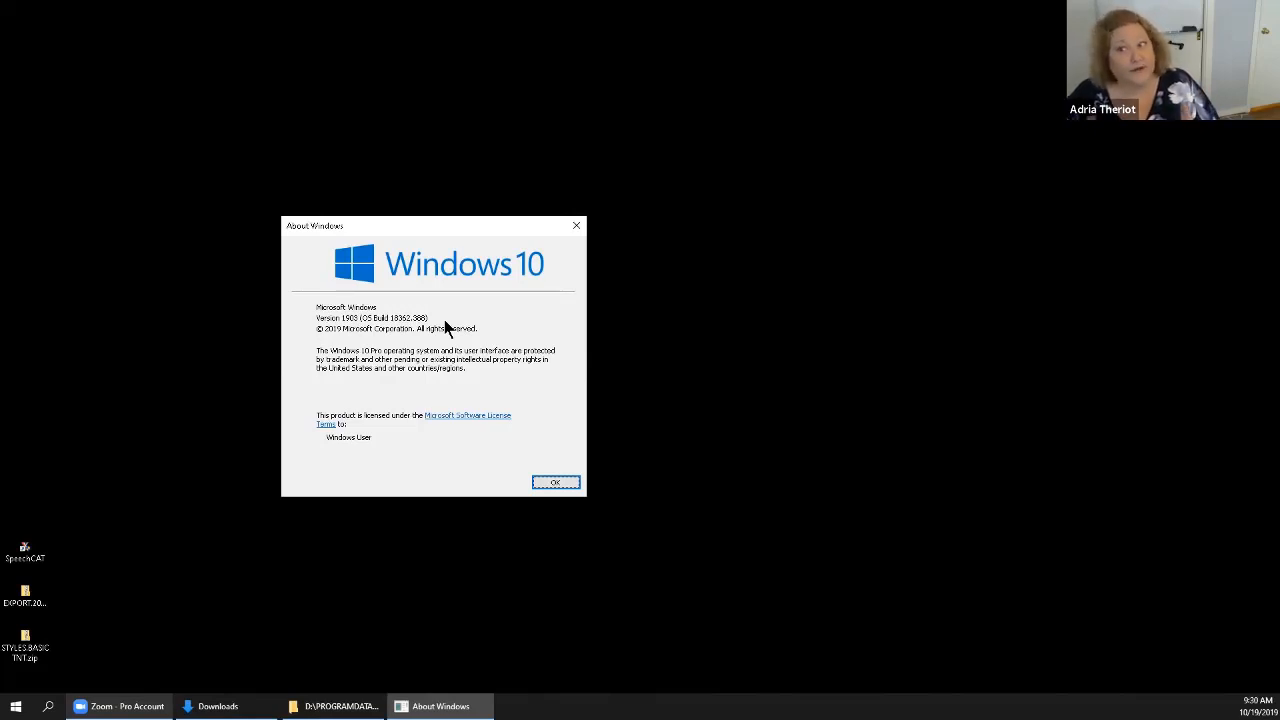
click(553, 480)
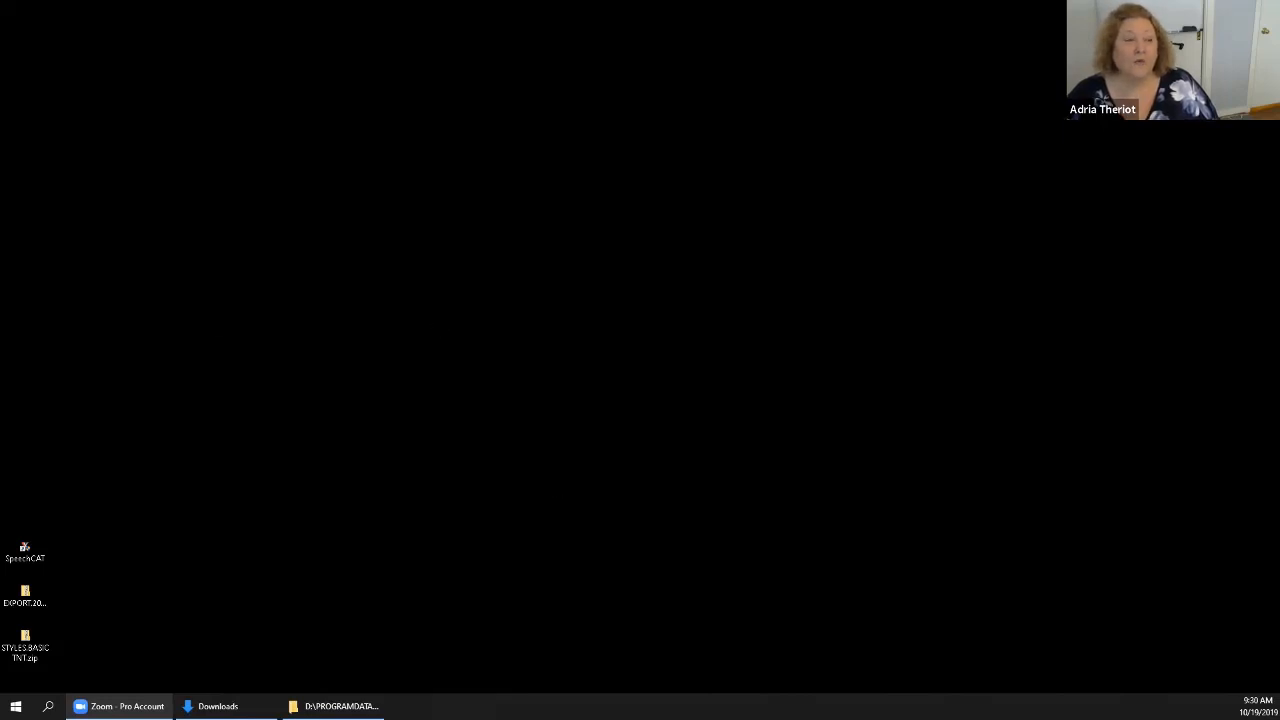